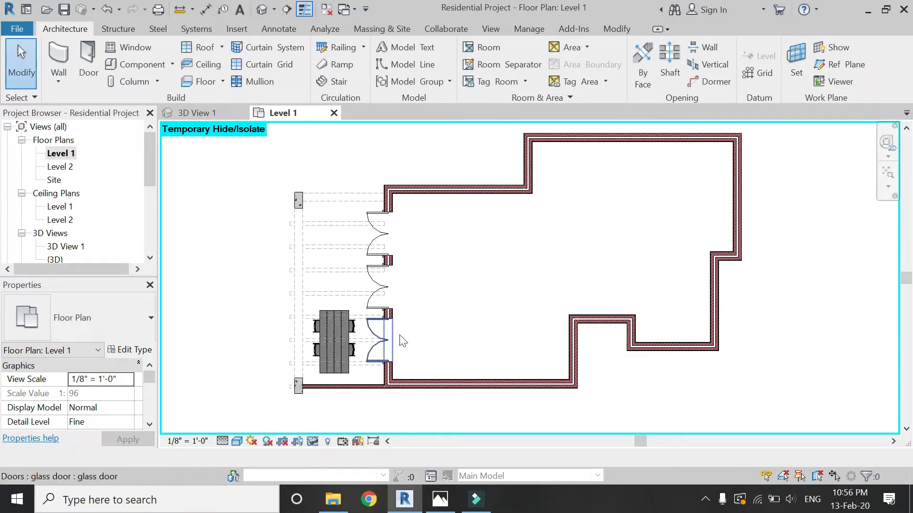
# Draw a horizontal building section just inside the plan's lower wall, running from the exterior notch to beyond the patio columns and facing that wall
pyautogui.scroll(3, 480, 380)
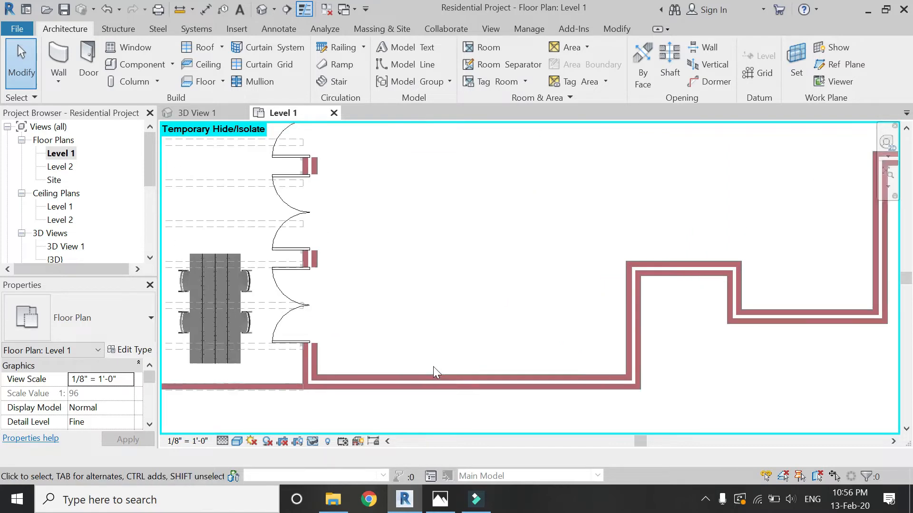
pyautogui.scroll(1, 429, 372)
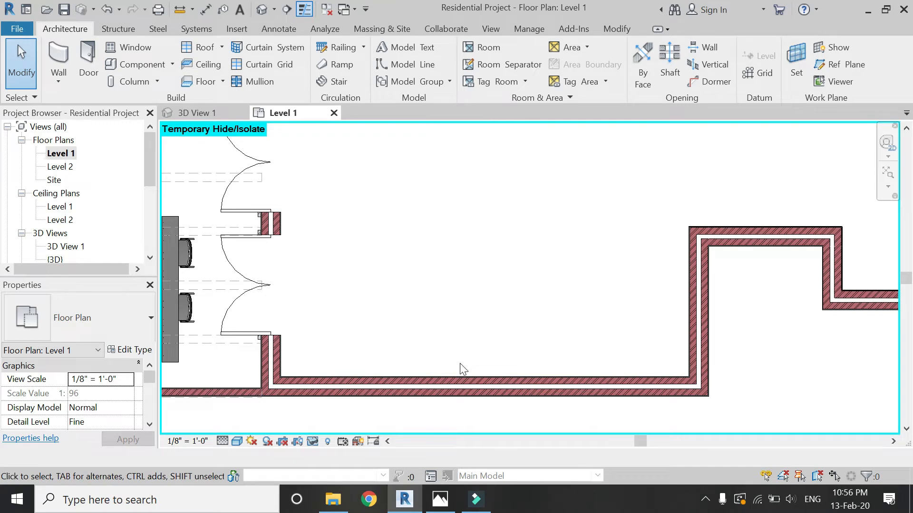
pyautogui.scroll(-2, 476, 359)
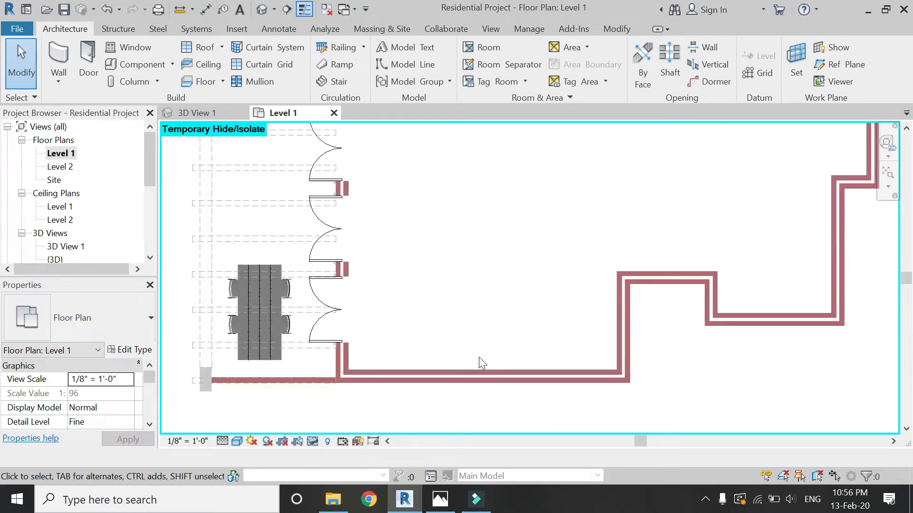
pyautogui.click(287, 11)
pyautogui.click(659, 344)
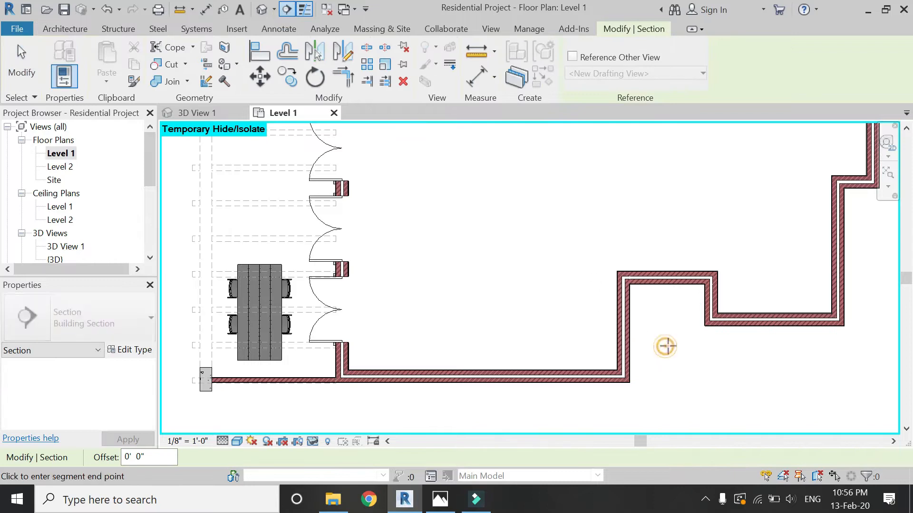
pyautogui.scroll(-1, 664, 344)
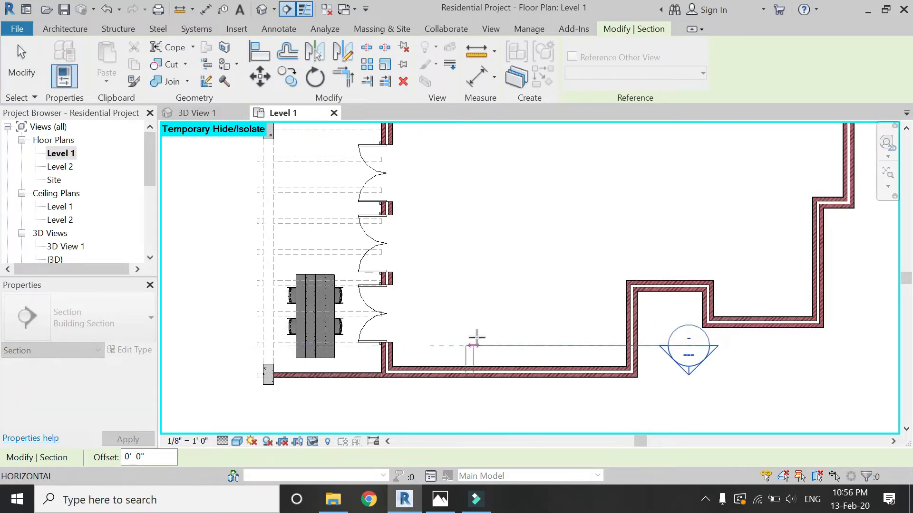
pyautogui.scroll(-1, 477, 339)
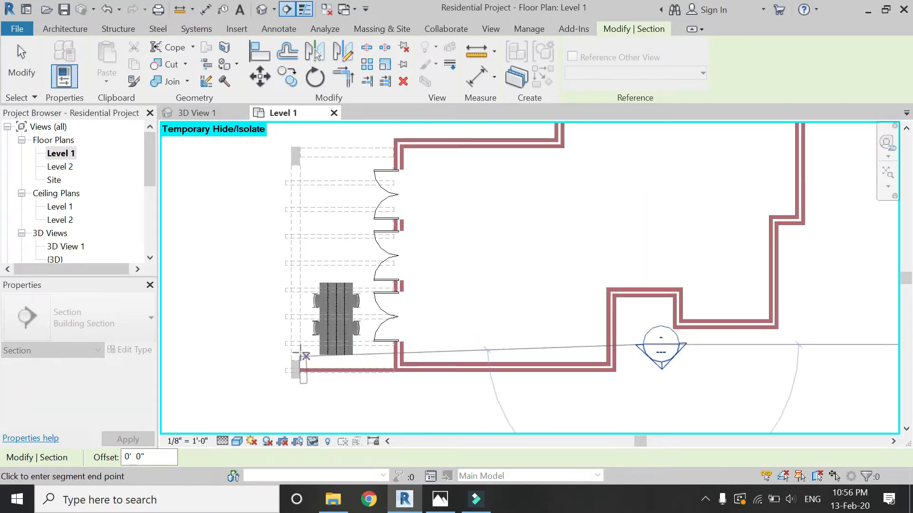
pyautogui.click(243, 344)
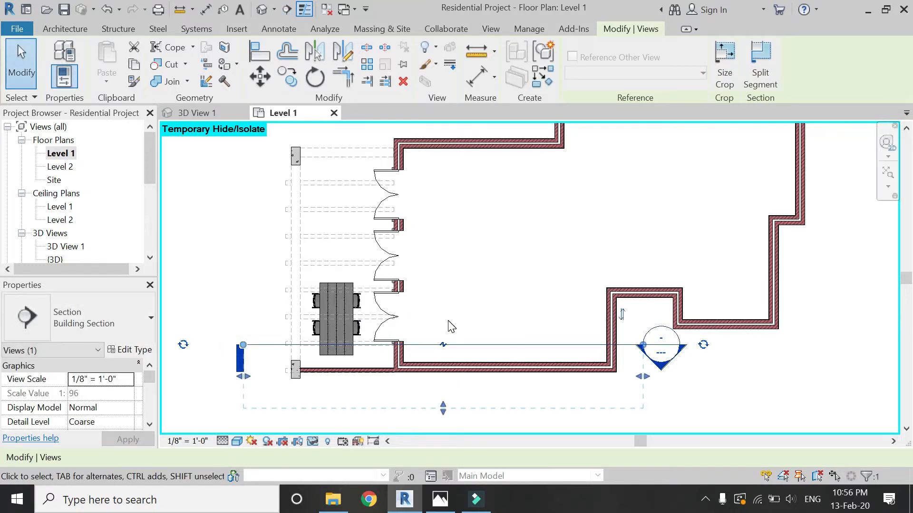
pyautogui.press('Escape')
# Open the Section 1 view and set its detail level to Fine
pyautogui.scroll(-4, 90, 244)
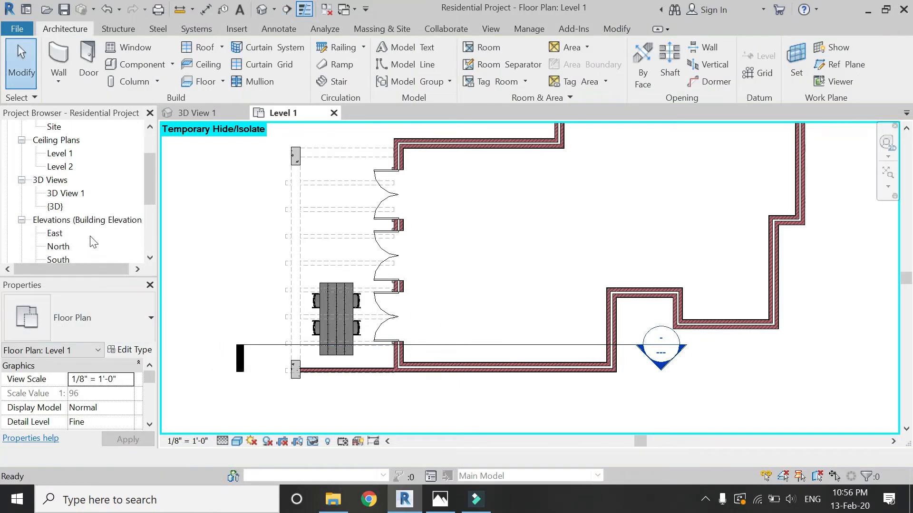
pyautogui.click(21, 233)
pyautogui.doubleClick(57, 247)
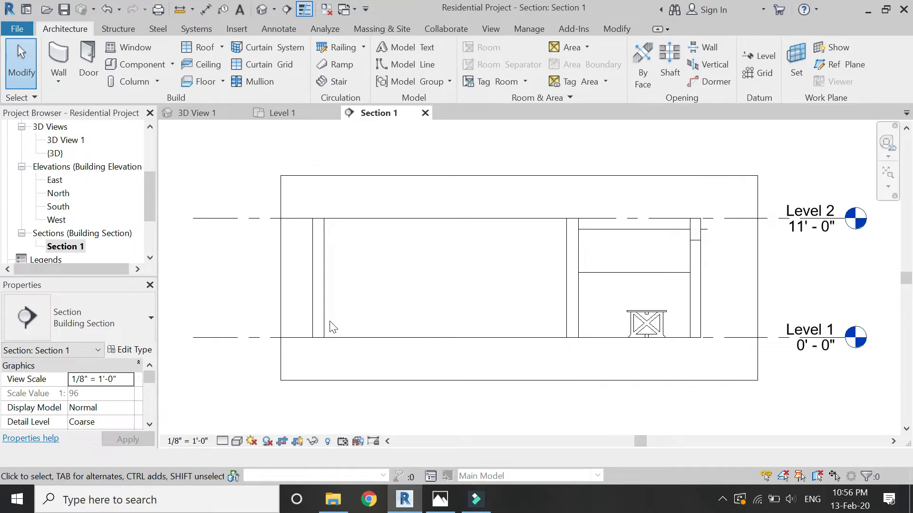
pyautogui.scroll(4, 333, 328)
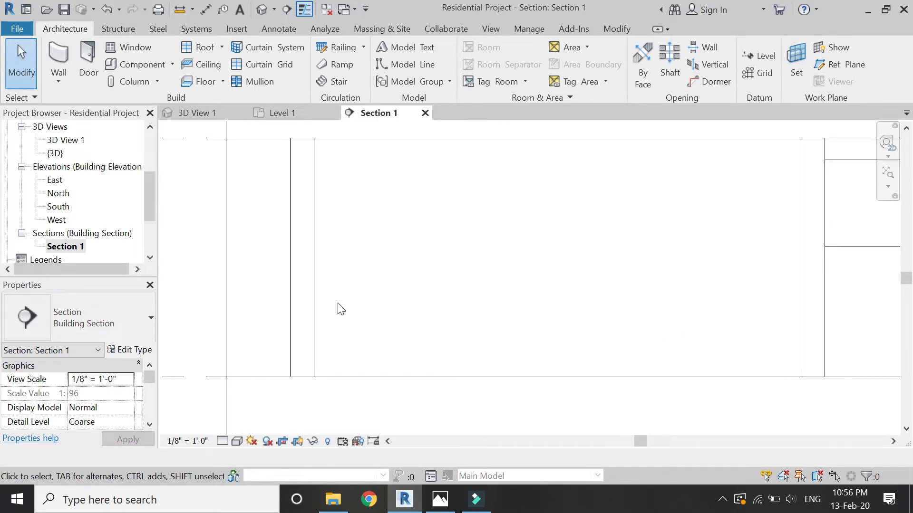
pyautogui.click(224, 445)
pyautogui.click(230, 424)
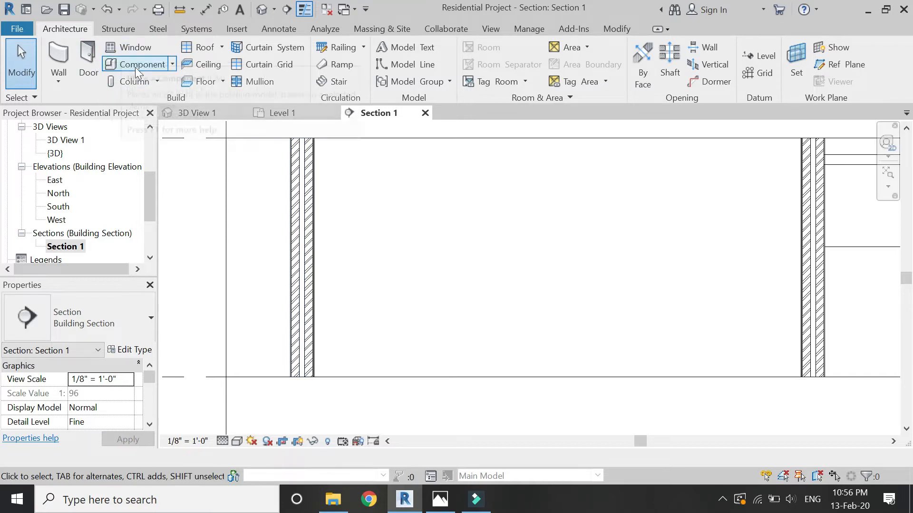
# Start an in-place model in the Generic Models category, accepting the name Generic Models 1
pyautogui.click(174, 64)
pyautogui.click(187, 124)
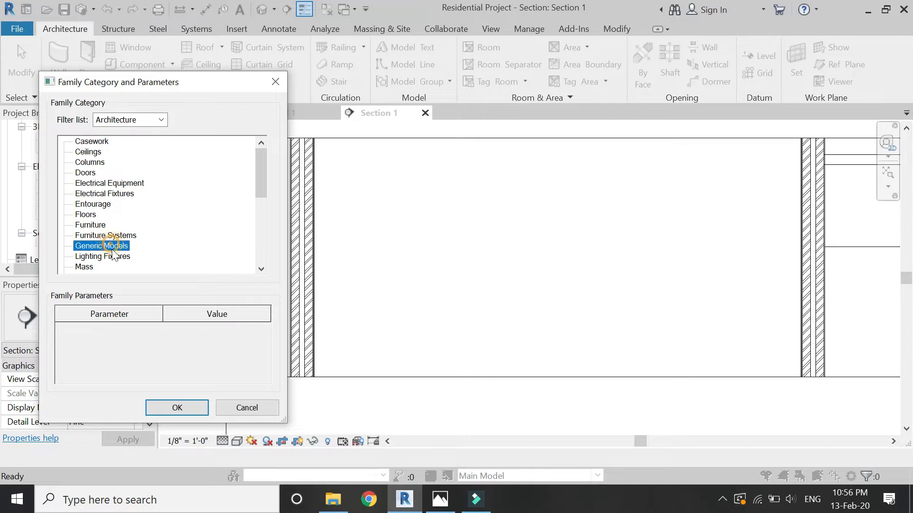
pyautogui.click(174, 408)
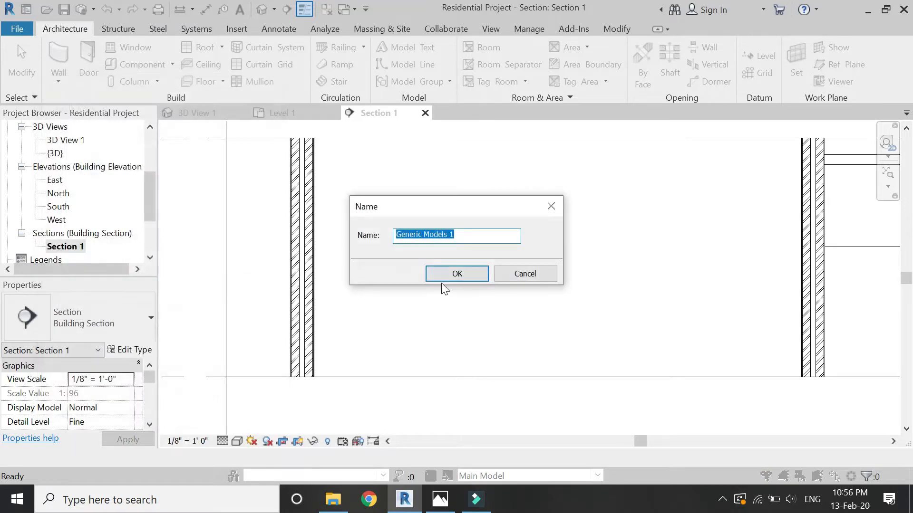
pyautogui.click(443, 275)
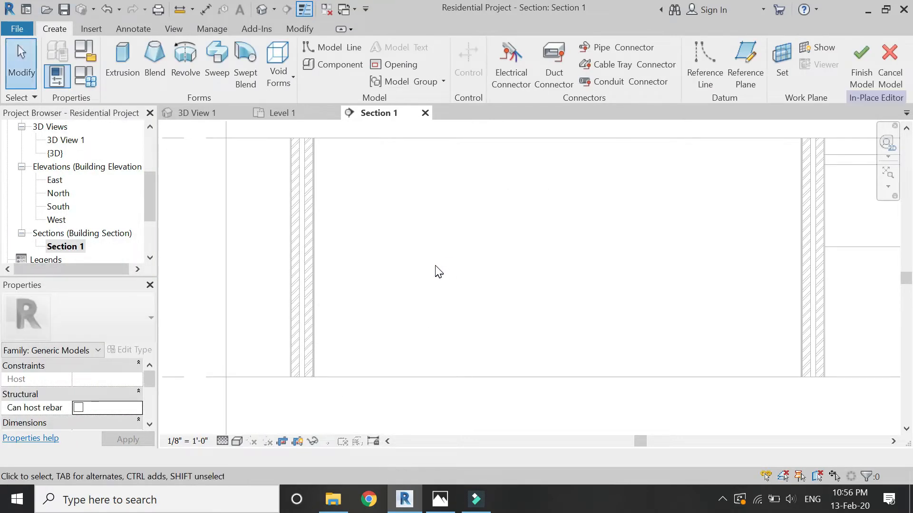
# Draw a vertical reference plane about 4 3/4" off the left wall's inner face, from above Level 2 to below Level 1
pyautogui.scroll(1, 435, 242)
pyautogui.scroll(-2, 307, 355)
pyautogui.scroll(1, 405, 289)
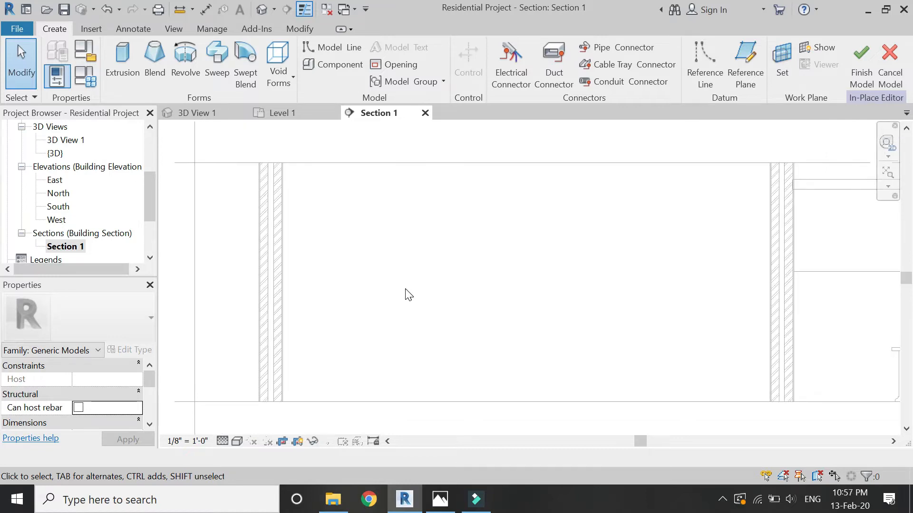
pyautogui.scroll(1, 369, 334)
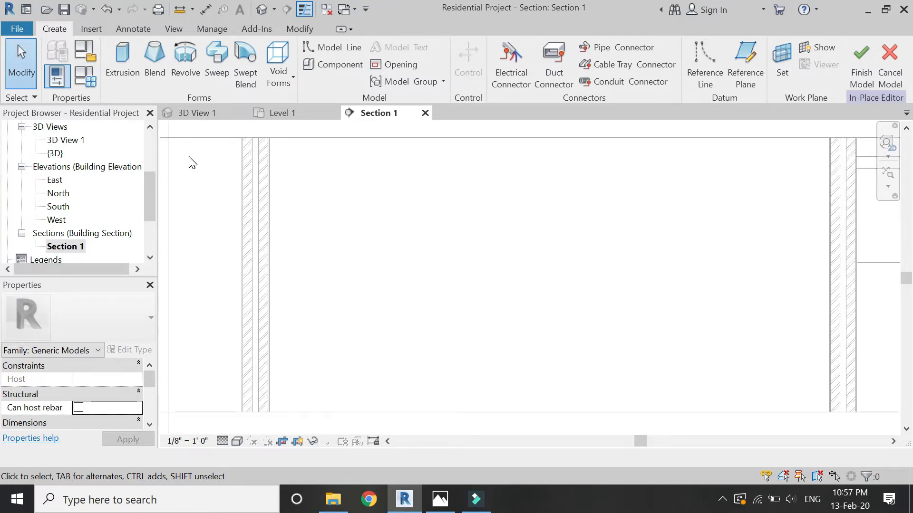
pyautogui.click(745, 67)
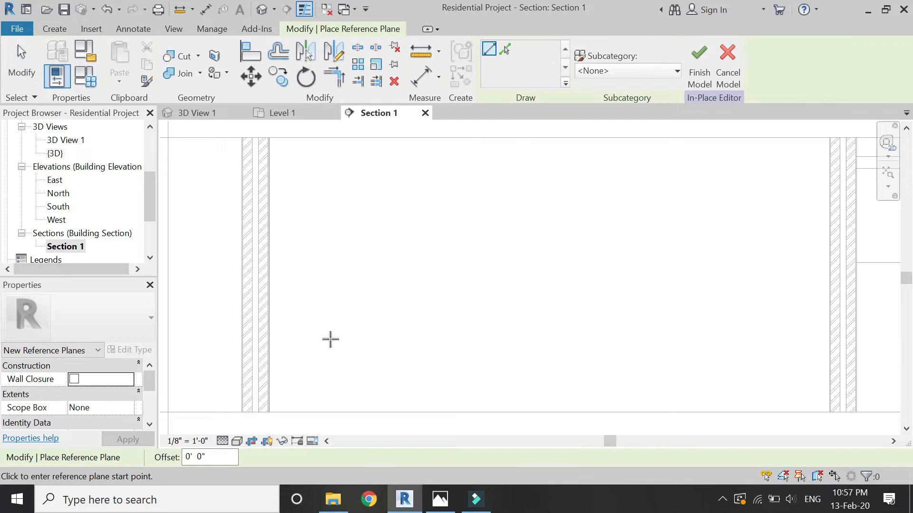
pyautogui.scroll(-1, 330, 340)
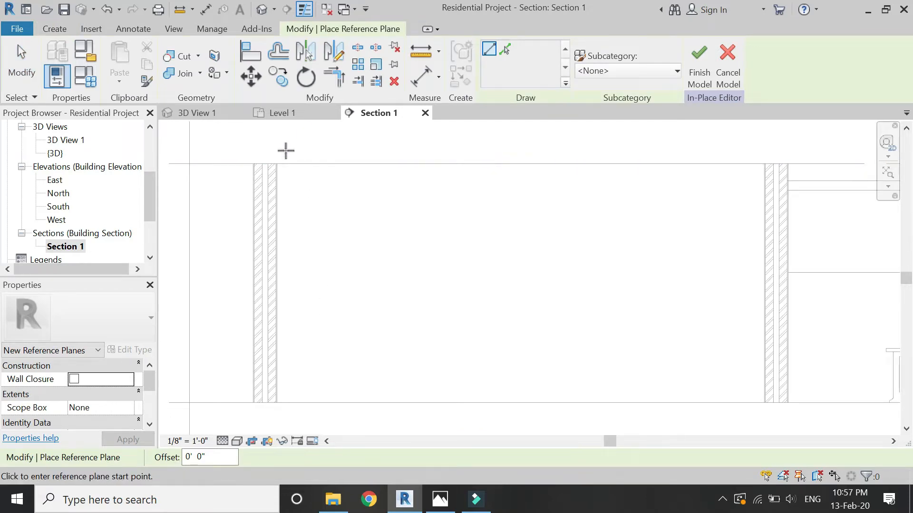
pyautogui.click(286, 151)
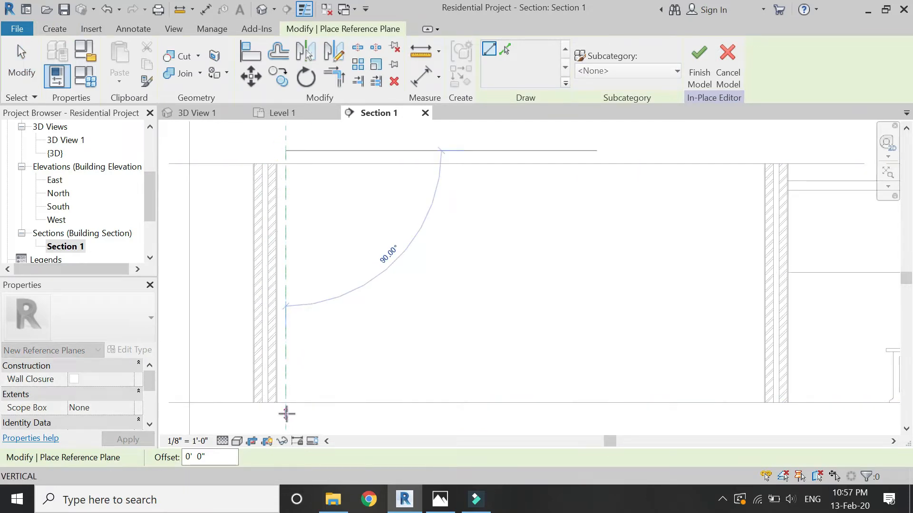
pyautogui.click(286, 414)
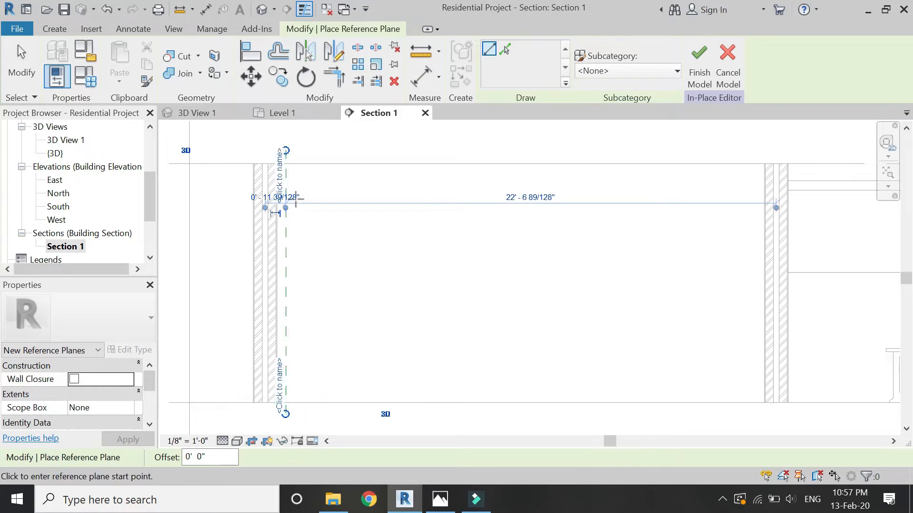
pyautogui.press('Escape')
pyautogui.scroll(5, 309, 143)
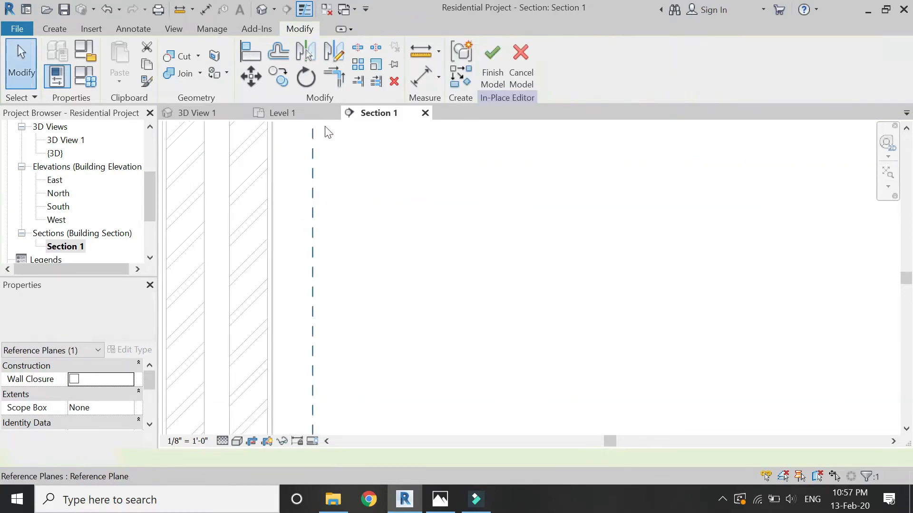
pyautogui.press('Escape')
# Place an aligned dimension between the reference plane and the left wall's inner face, with wall faces as the reference preference
pyautogui.click(421, 76)
pyautogui.click(313, 257)
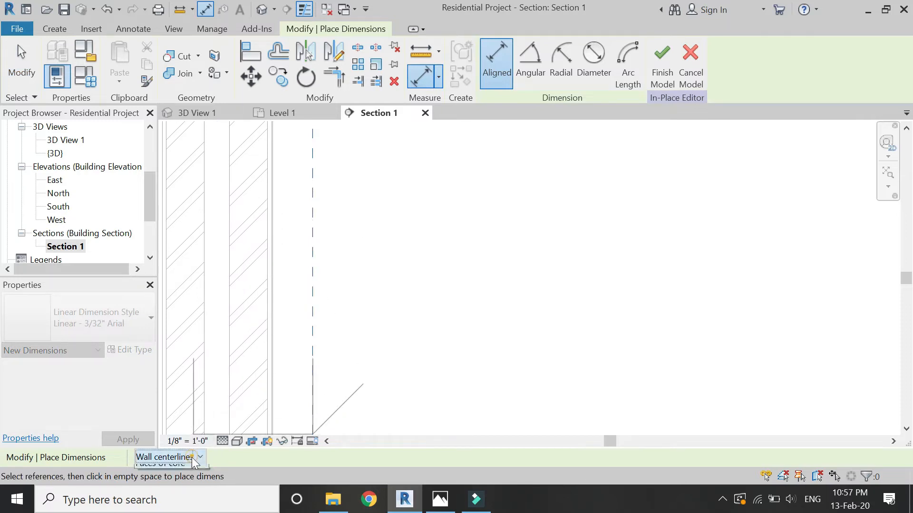
pyautogui.click(164, 481)
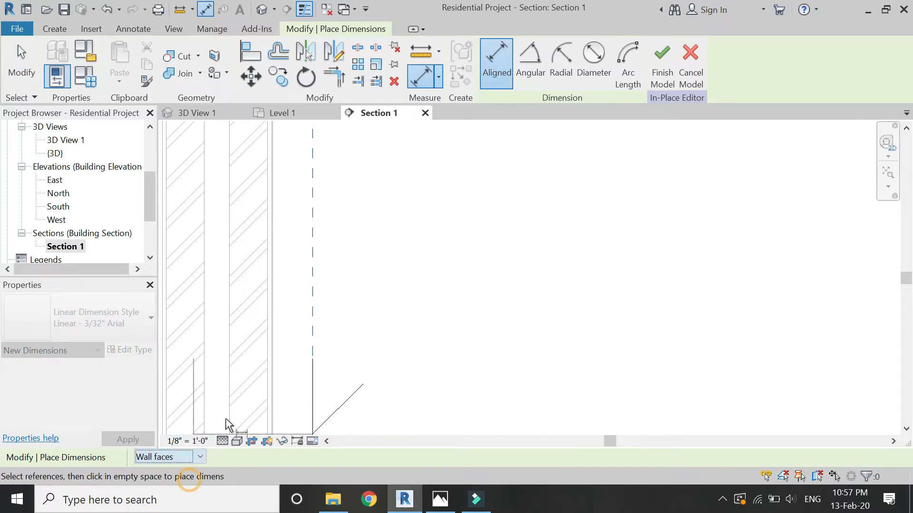
pyautogui.click(277, 351)
pyautogui.scroll(-3, 291, 332)
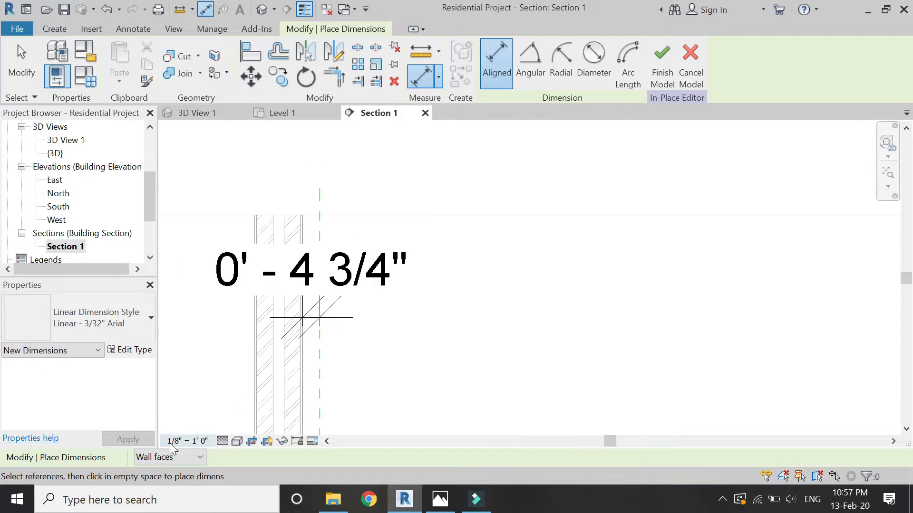
# Set the section view's scale to 3" = 1'-0" and end dimensioning
pyautogui.click(172, 441)
pyautogui.click(224, 57)
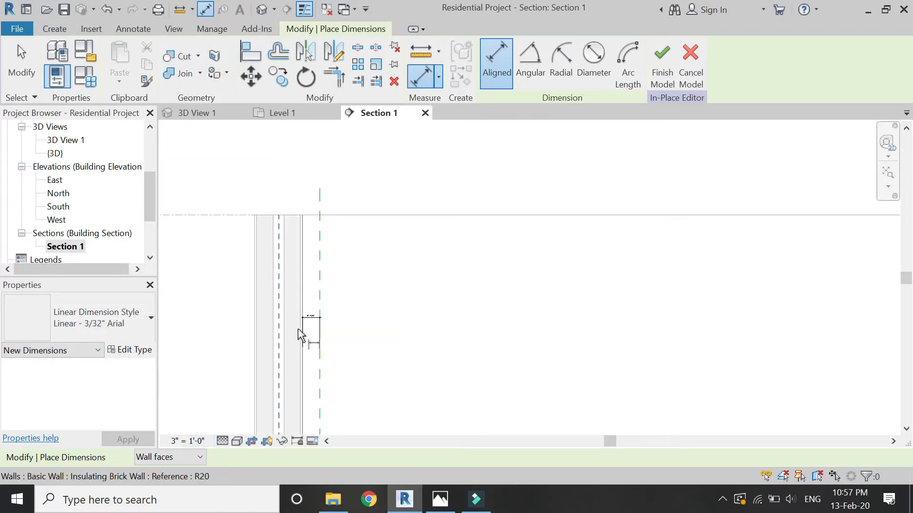
pyautogui.scroll(4, 301, 334)
pyautogui.press('Escape')
# Set the reference plane's distance from the wall face to 3" and delete the dimension
pyautogui.click(356, 326)
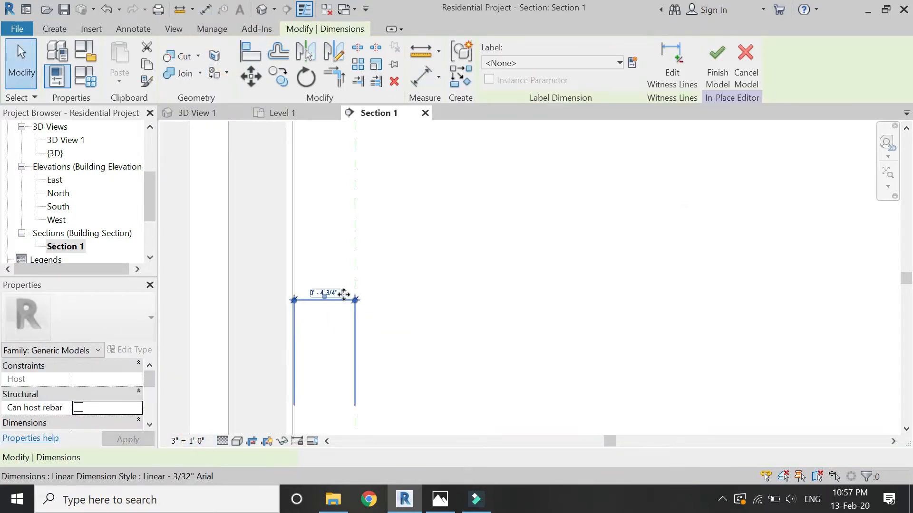
pyautogui.click(355, 265)
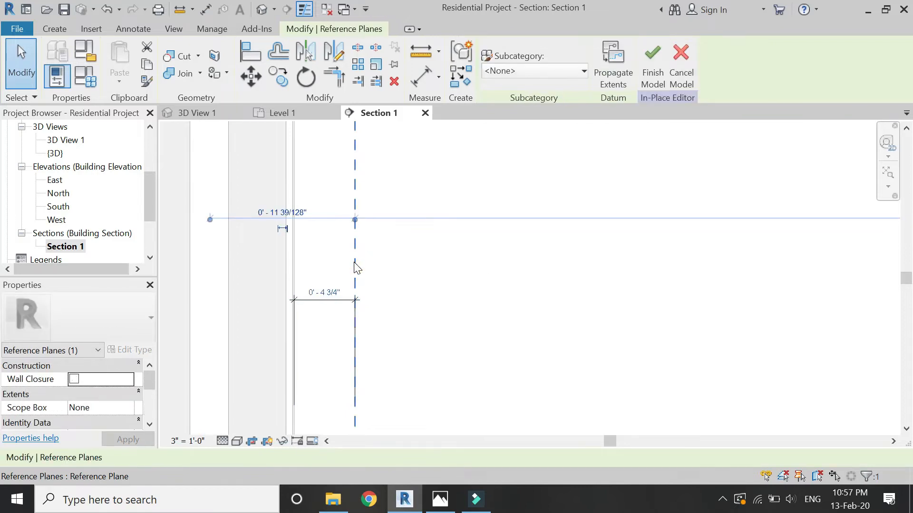
pyautogui.click(331, 293)
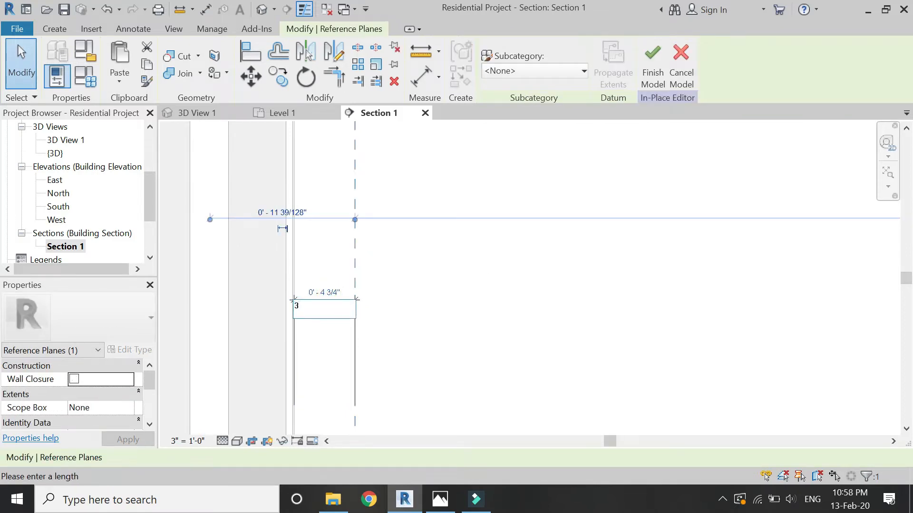
pyautogui.press('Return')
pyautogui.click(394, 278)
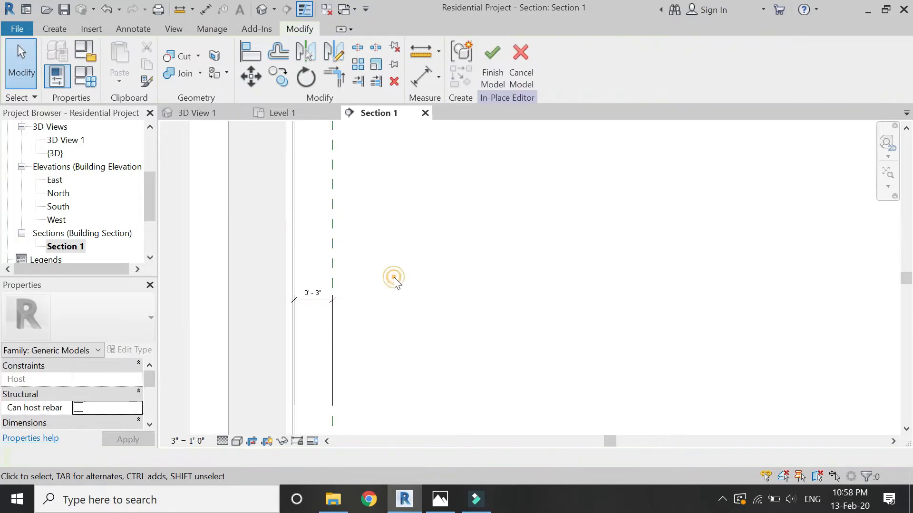
pyautogui.click(304, 299)
pyautogui.press('Delete')
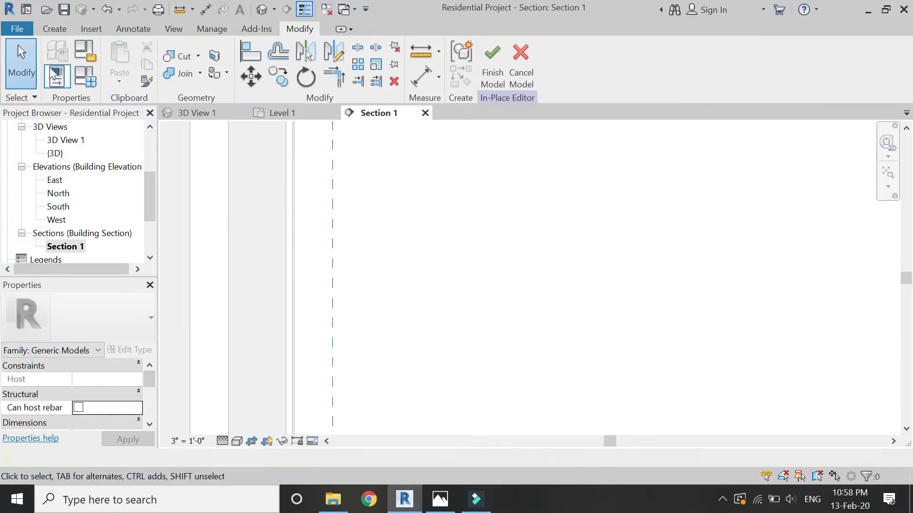
# Draw a second vertical reference plane about 2 3/8" to the room side of the first, from above Level 2 to below Level 1
pyautogui.click(54, 29)
pyautogui.click(732, 67)
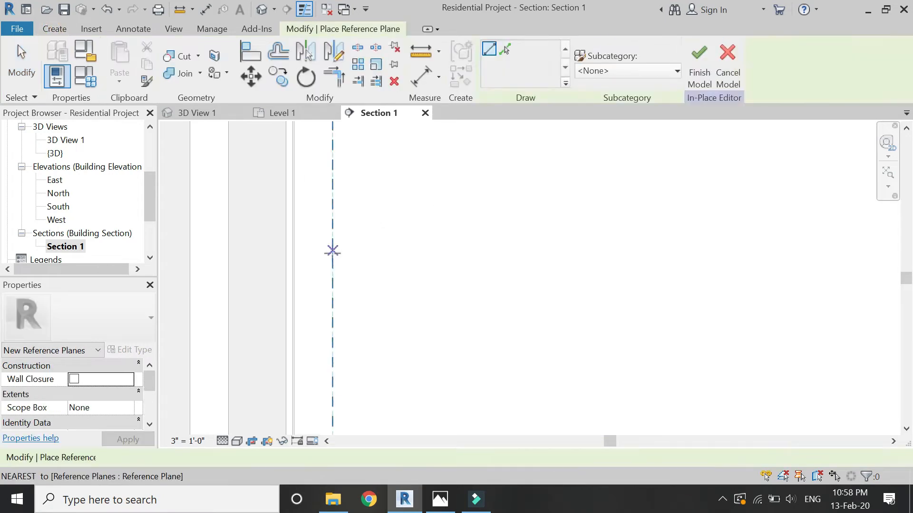
pyautogui.scroll(-3, 331, 259)
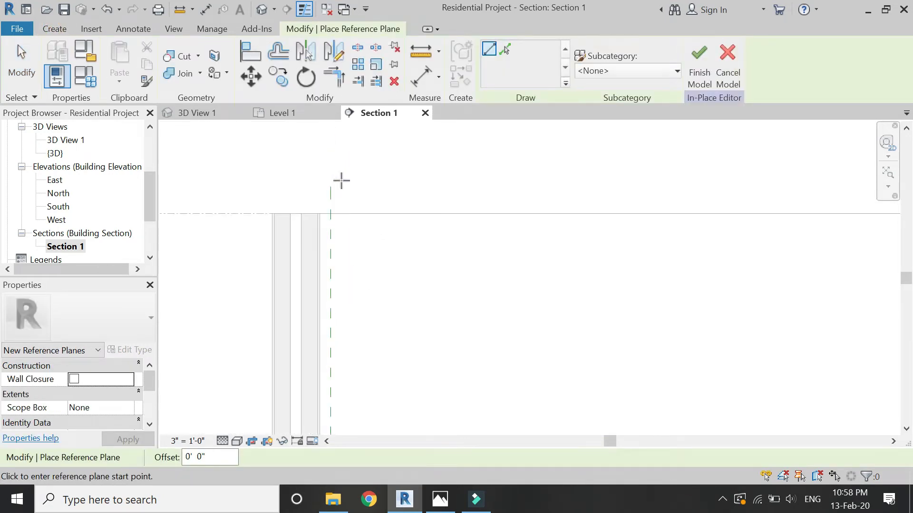
pyautogui.scroll(-3, 340, 162)
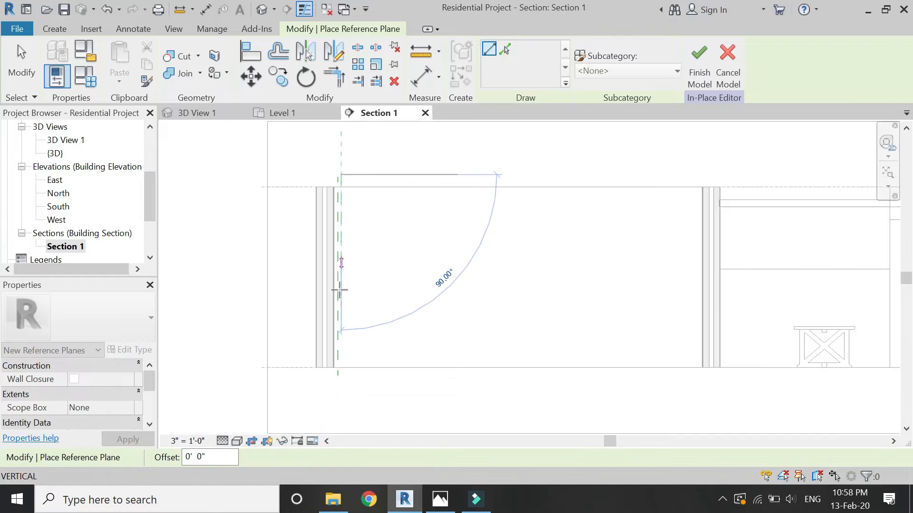
pyautogui.click(342, 377)
pyautogui.press('Escape')
pyautogui.press('Escape')
# Place an aligned dimension between the two vertical reference planes below the Level 1 line
pyautogui.scroll(5, 344, 372)
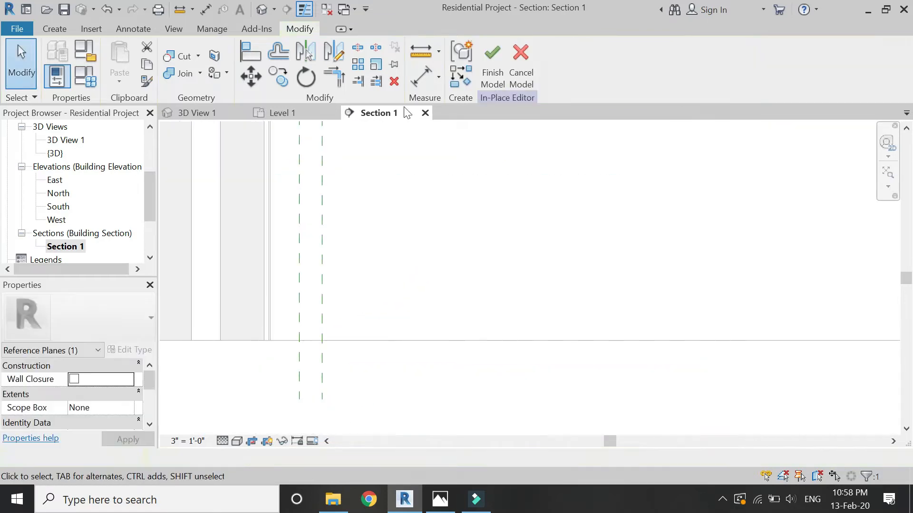
pyautogui.click(420, 83)
pyautogui.click(299, 374)
pyautogui.click(321, 375)
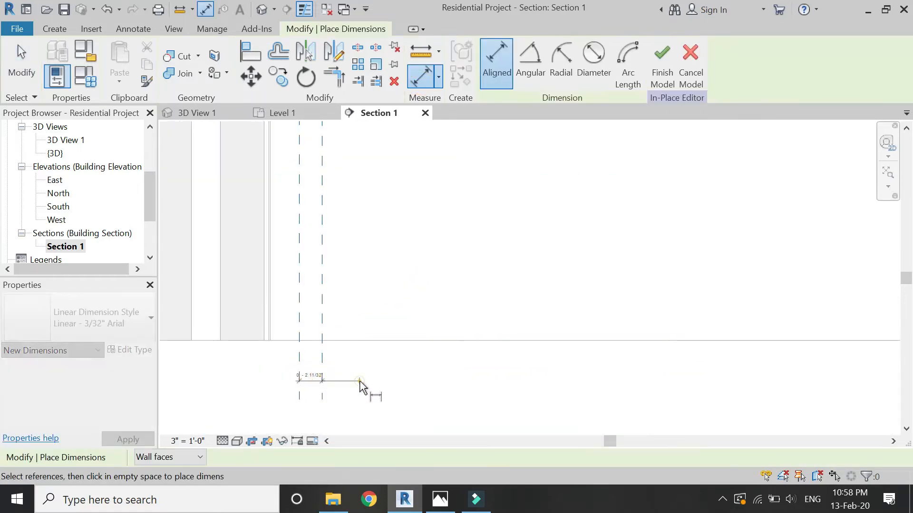
# Set the distance between the two vertical reference planes to 1"
pyautogui.press('Escape')
pyautogui.click(322, 355)
pyautogui.scroll(3, 314, 396)
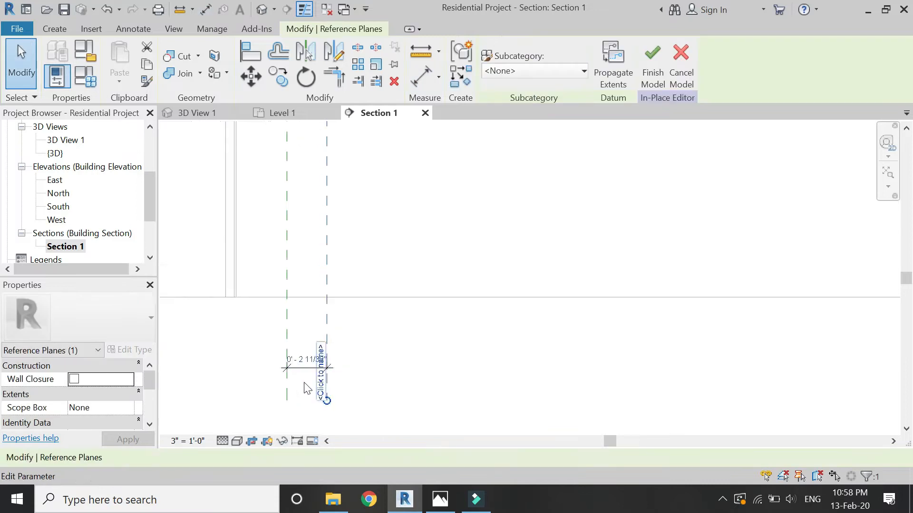
pyautogui.click(301, 352)
pyautogui.write('1')
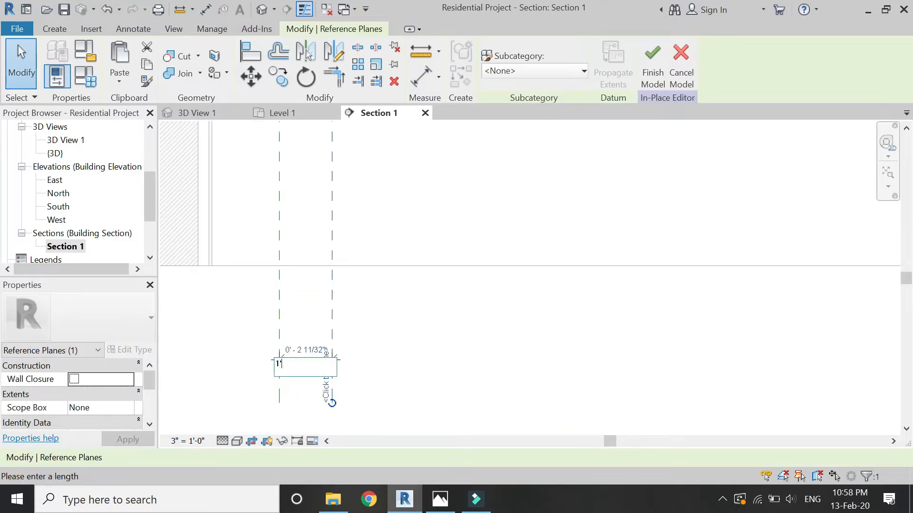
pyautogui.write('"')
pyautogui.press('Return')
pyautogui.press('Escape')
pyautogui.scroll(-4, 259, 404)
pyautogui.scroll(-4, 263, 397)
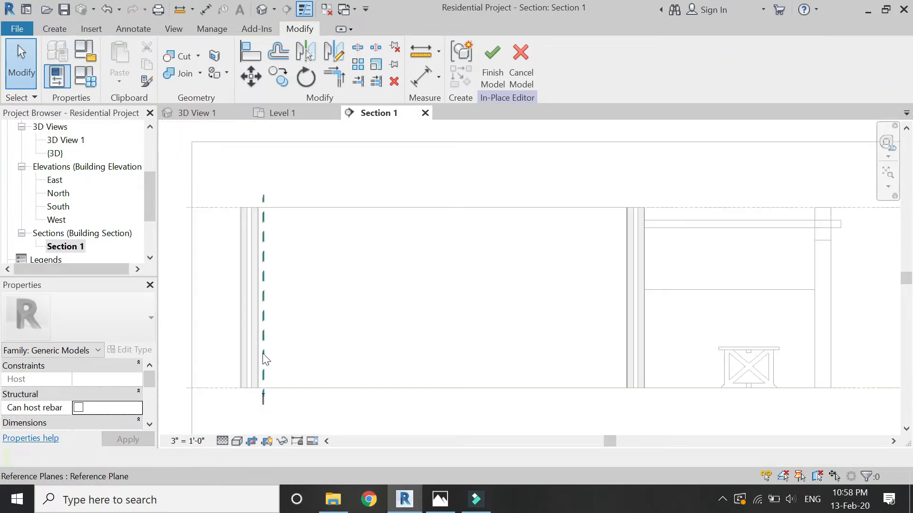
# Draw a third vertical reference plane 2'-0" to the room side of the second, from above Level 2 to below Level 1
pyautogui.click(55, 29)
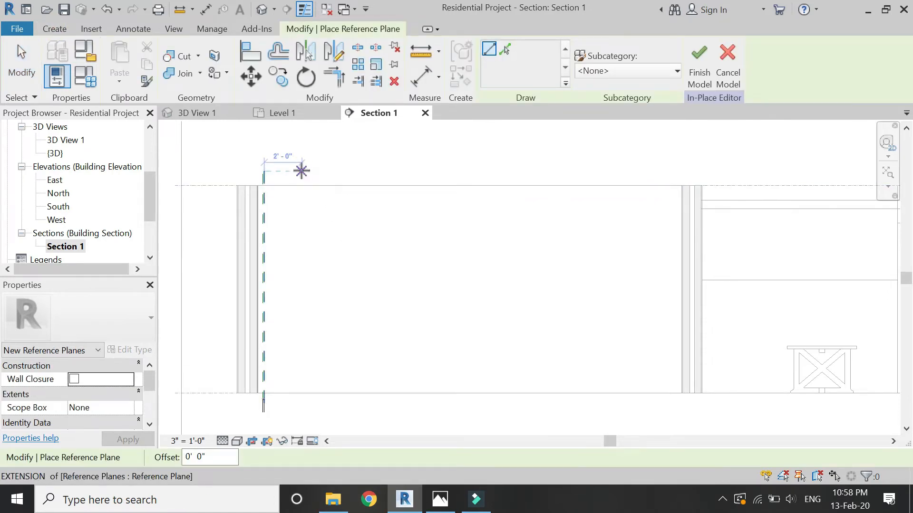
pyautogui.click(302, 170)
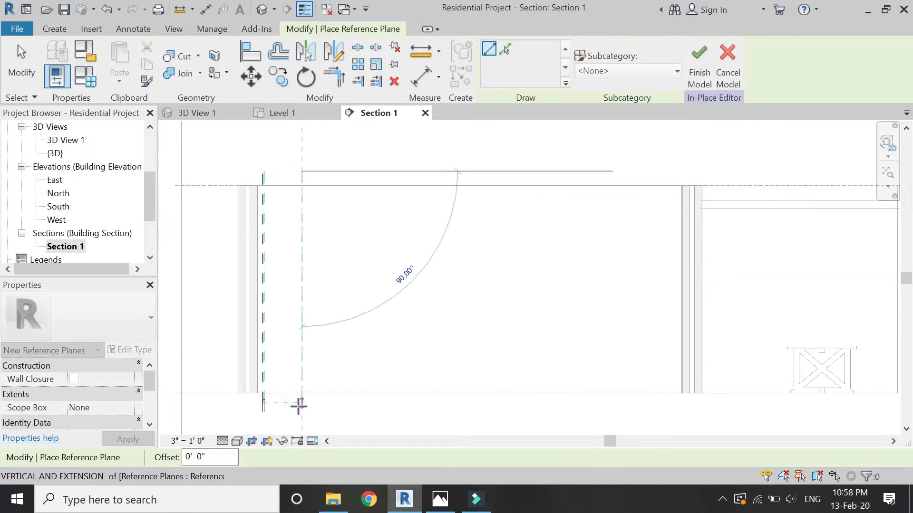
pyautogui.click(300, 408)
pyautogui.press('Escape')
pyautogui.press('Escape')
# Place an aligned dimension between the second and third vertical reference planes below the Level 1 line
pyautogui.scroll(5, 284, 216)
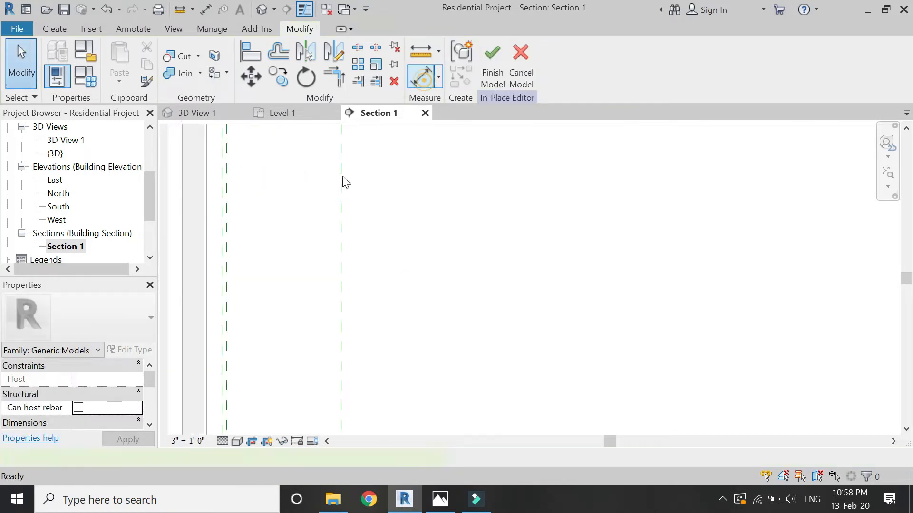
pyautogui.scroll(-4, 302, 180)
pyautogui.click(279, 288)
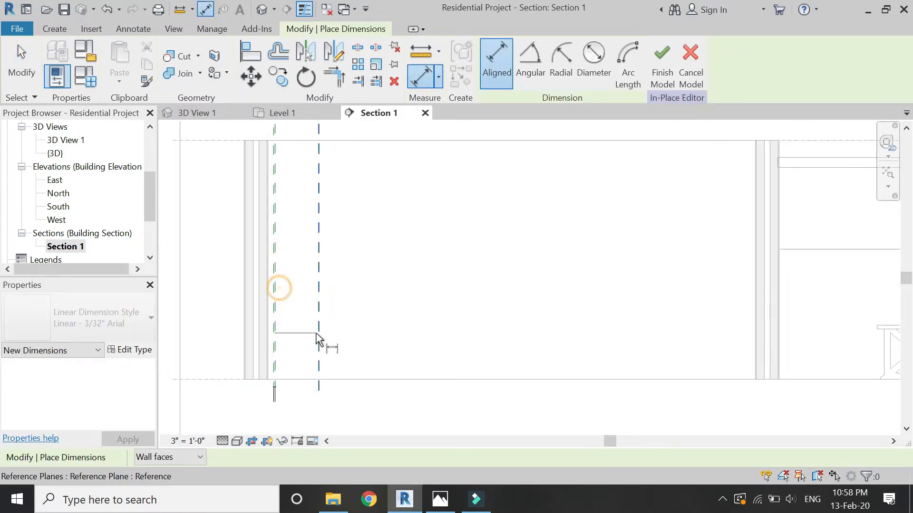
pyautogui.click(317, 334)
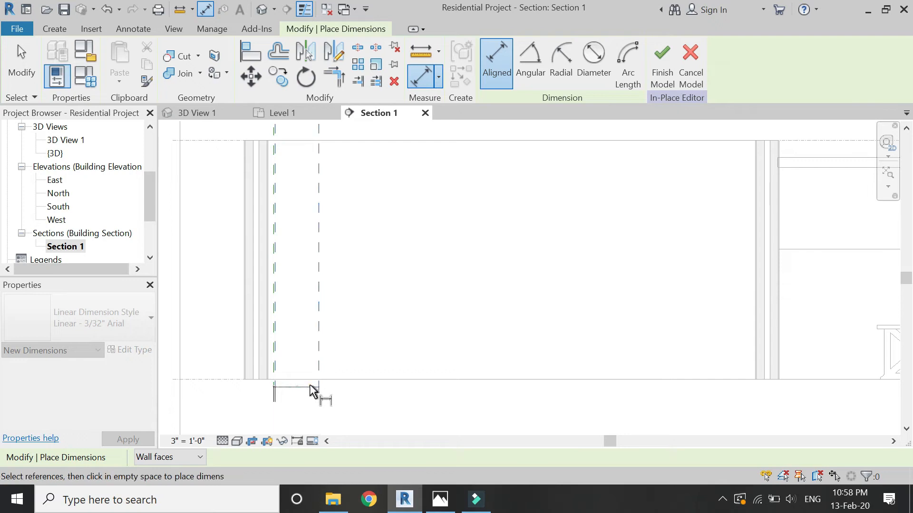
pyautogui.click(310, 386)
pyautogui.scroll(5, 307, 397)
pyautogui.press('Escape')
pyautogui.press('Escape')
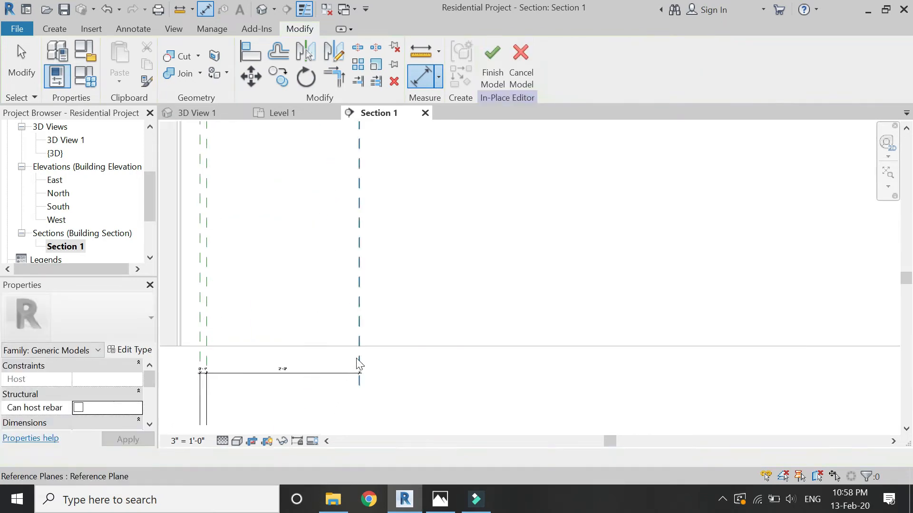
# Set the third vertical reference plane's distance from the second to 1'-6"
pyautogui.click(359, 364)
pyautogui.click(279, 369)
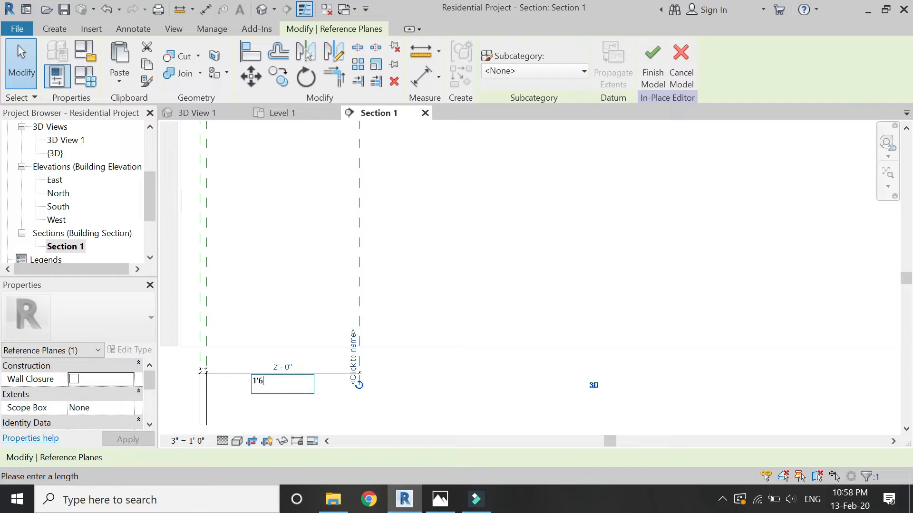
pyautogui.write('1\'6"')
pyautogui.press('Return')
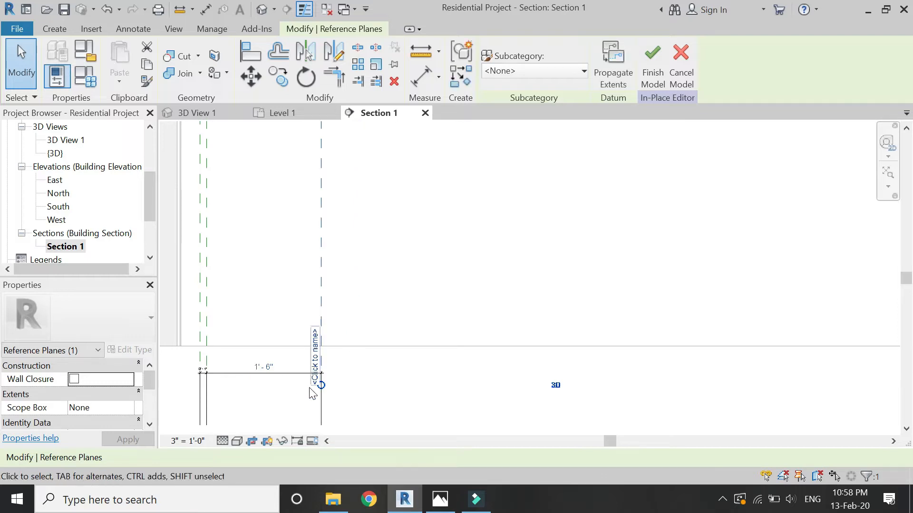
pyautogui.click(305, 404)
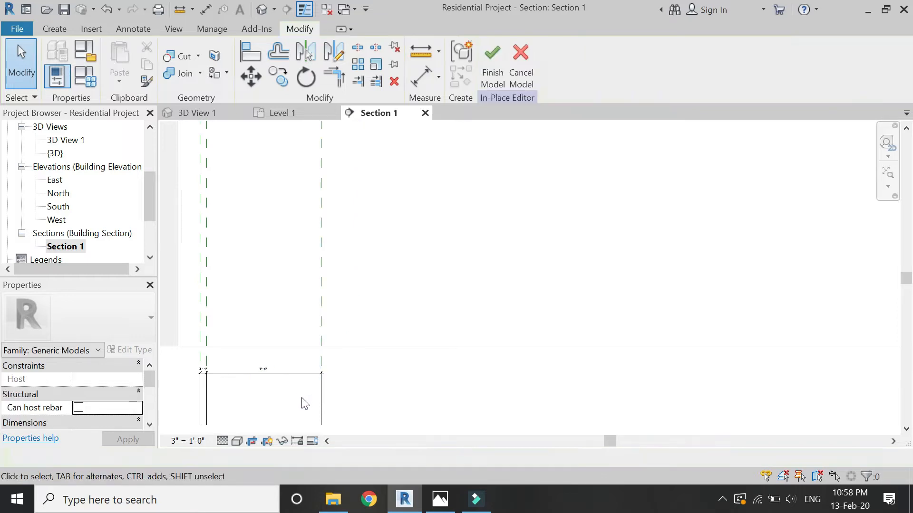
# Draw a fourth vertical reference plane close beside the third on its room side, from above Level 2 to below Level 1
pyautogui.click(66, 27)
pyautogui.click(745, 64)
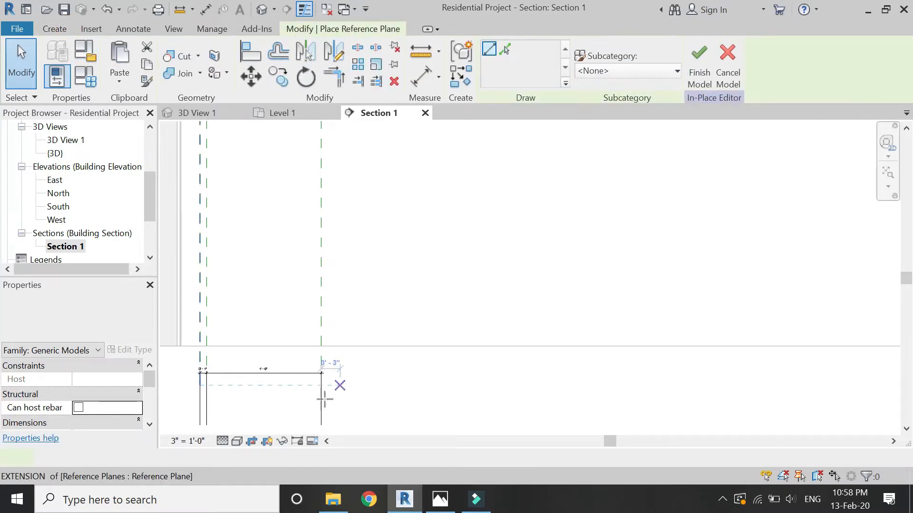
pyautogui.scroll(-5, 316, 400)
pyautogui.scroll(3, 321, 224)
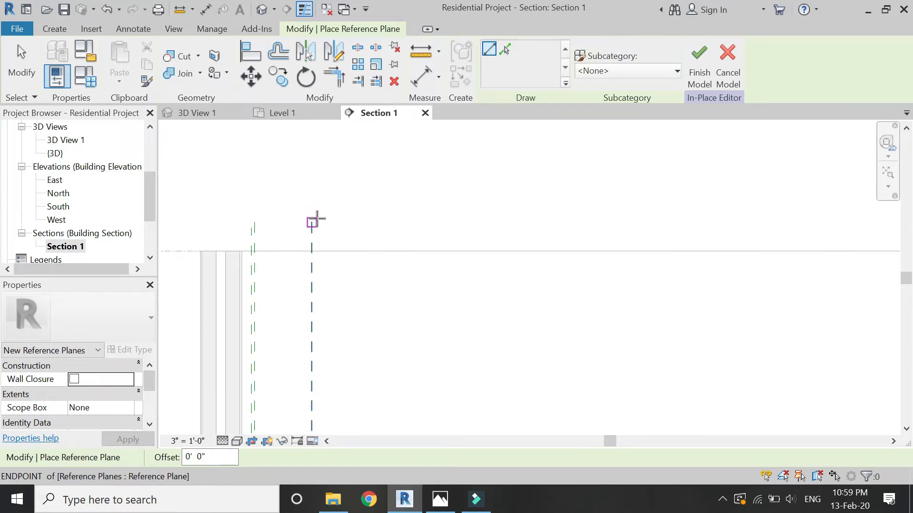
pyautogui.scroll(3, 315, 218)
pyautogui.click(313, 223)
pyautogui.scroll(-4, 322, 184)
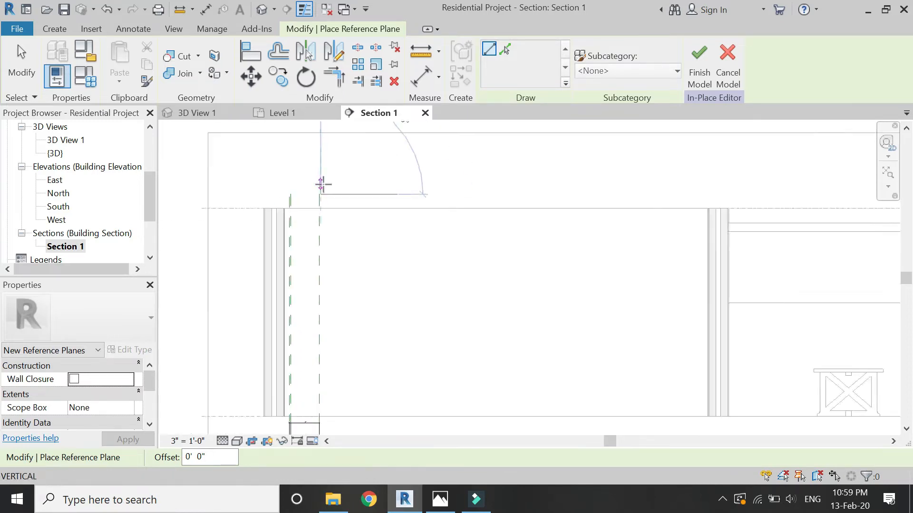
pyautogui.click(322, 342)
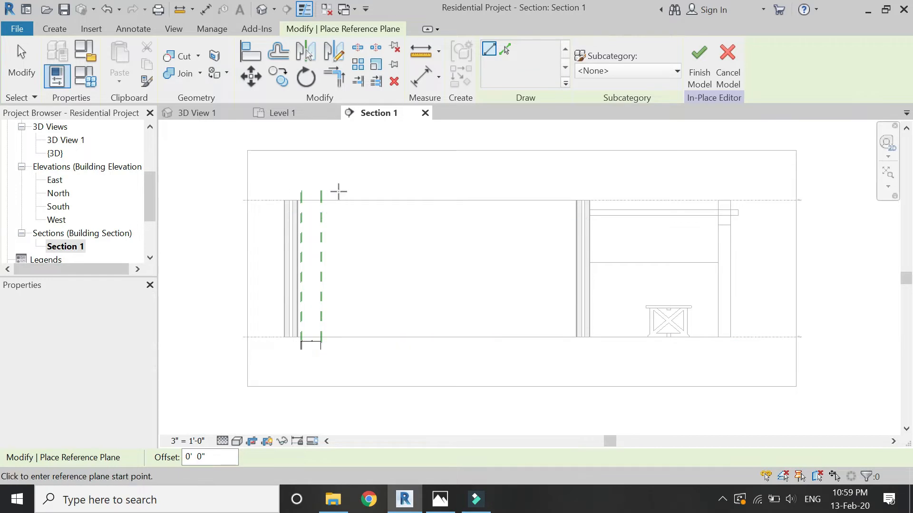
pyautogui.scroll(4, 323, 195)
pyautogui.press('Escape')
pyautogui.press('Escape')
pyautogui.moveTo(280, 161); pyautogui.dragTo(235, 205)
pyautogui.click(266, 194)
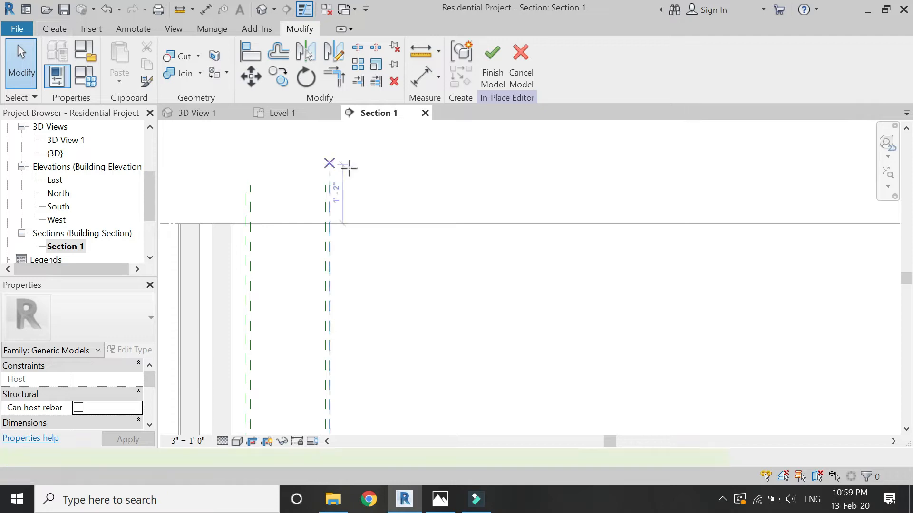
# Draw a fifth vertical reference plane 1'-6" to the room side of the fourth, from above Level 2 to below Level 1
pyautogui.press('r')
pyautogui.press('p')
pyautogui.click(393, 185)
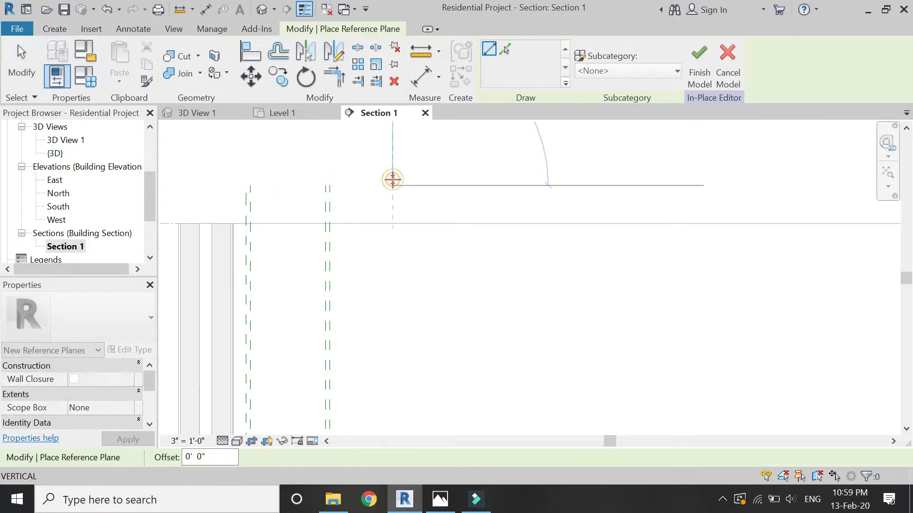
pyautogui.scroll(-3, 397, 144)
pyautogui.scroll(3, 401, 146)
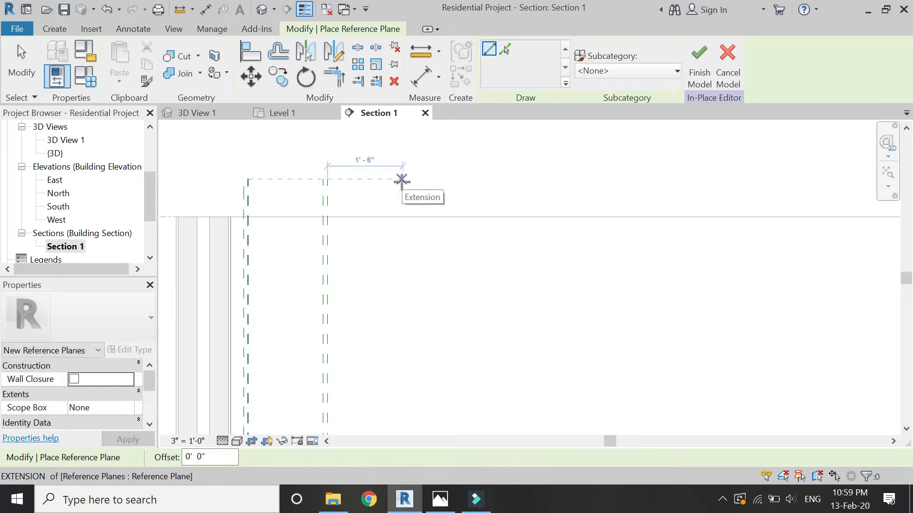
pyautogui.scroll(-3, 394, 151)
pyautogui.scroll(-1, 395, 152)
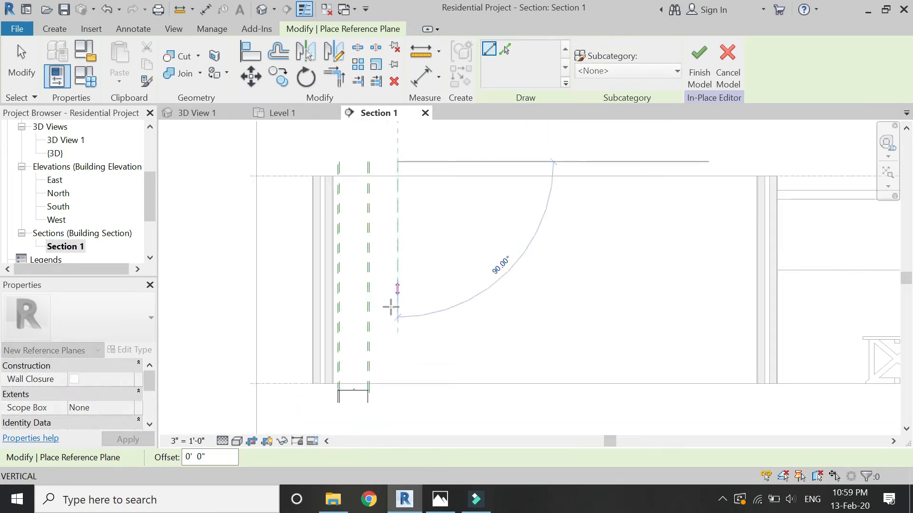
pyautogui.click(401, 384)
# Draw a sixth vertical reference plane 1" to the room side of the fifth, from above Level 2 to below Level 1
pyautogui.scroll(2, 401, 162)
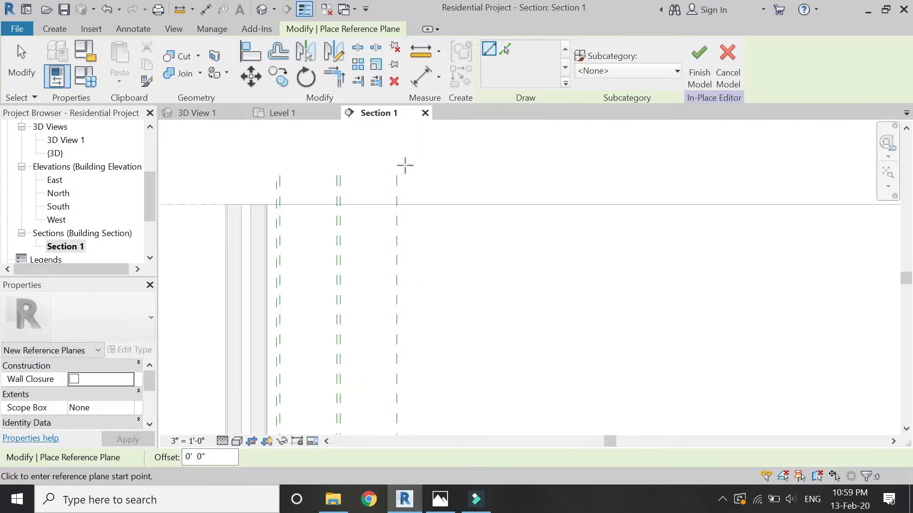
pyautogui.scroll(2, 401, 177)
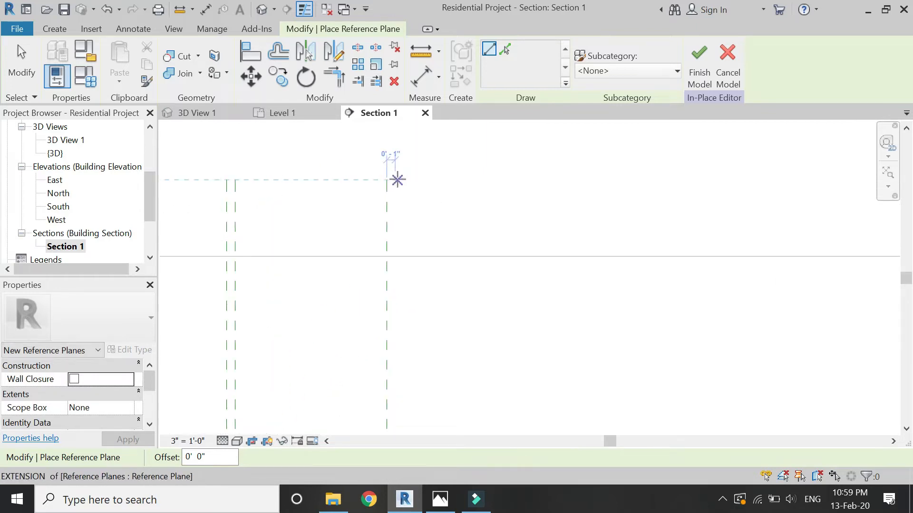
pyautogui.click(397, 180)
pyautogui.scroll(-3, 401, 138)
pyautogui.click(403, 377)
# Draw a horizontal reference plane across the wall and all vertical planes, about 5 1/2" above Level 1
pyautogui.scroll(2, 373, 341)
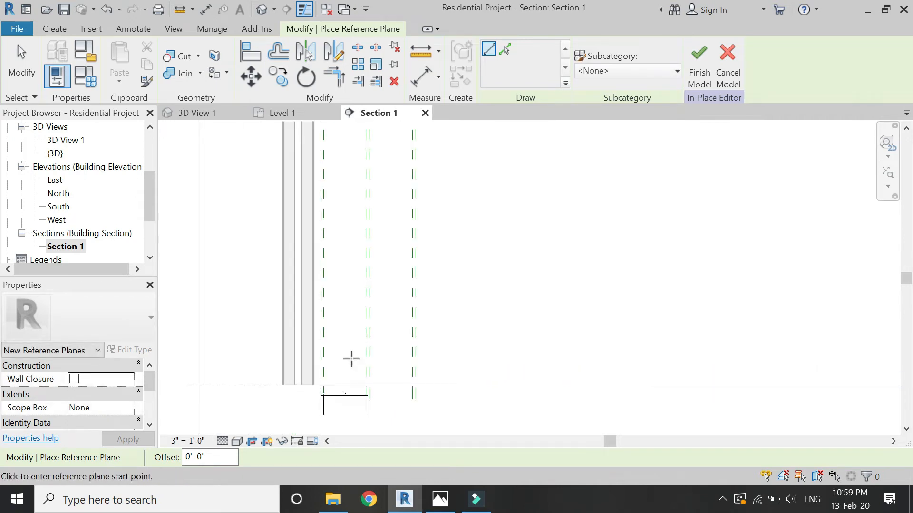
pyautogui.click(248, 372)
pyautogui.click(523, 373)
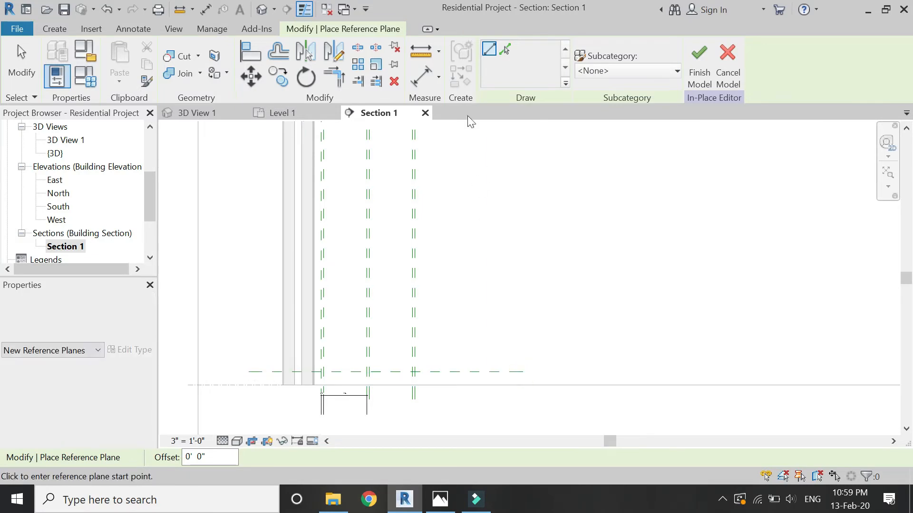
pyautogui.press('Escape')
# Set the horizontal reference plane's height above Level 1 to 3"
pyautogui.click(452, 372)
pyautogui.scroll(5, 307, 378)
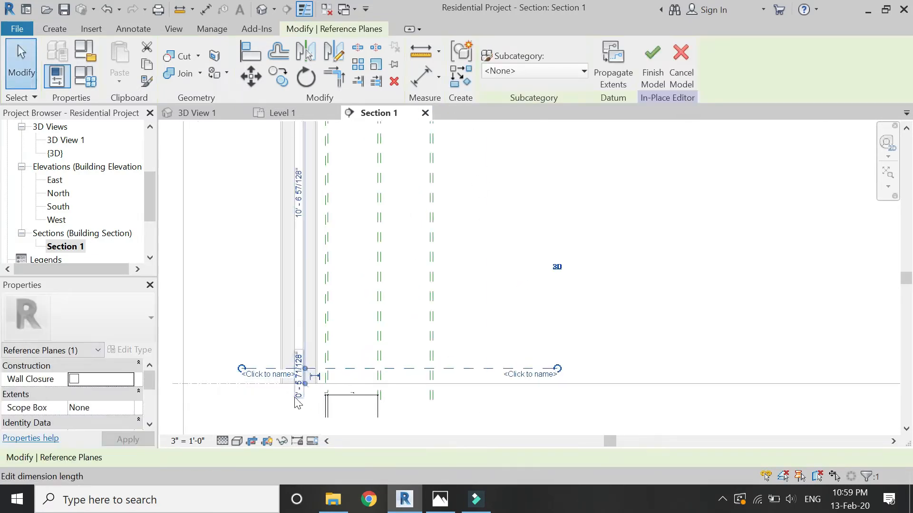
pyautogui.scroll(2, 307, 371)
pyautogui.click(329, 357)
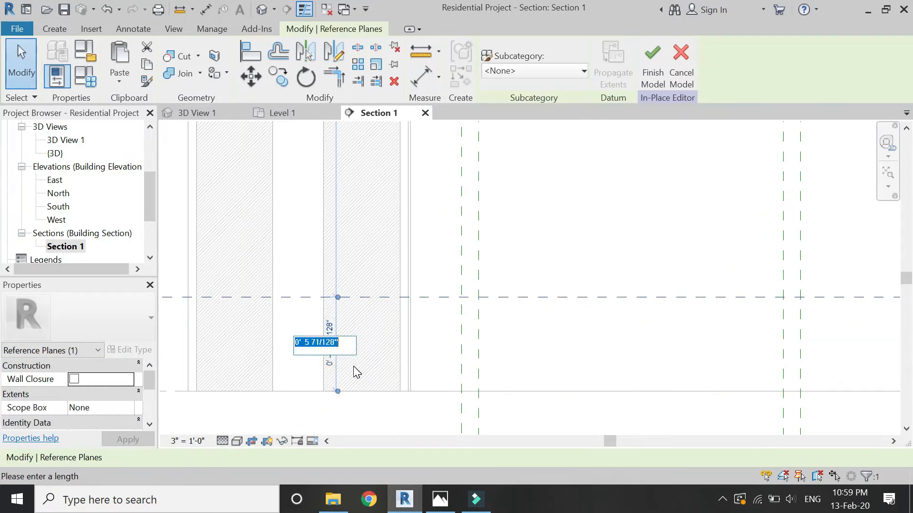
pyautogui.write("3'")
pyautogui.press('Return')
pyautogui.scroll(-6, 346, 372)
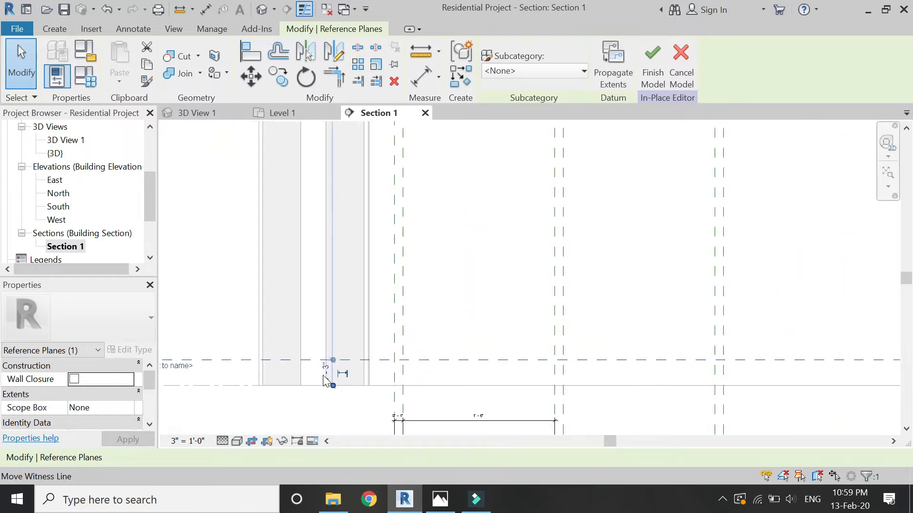
pyautogui.press('Escape')
pyautogui.scroll(-2, 327, 416)
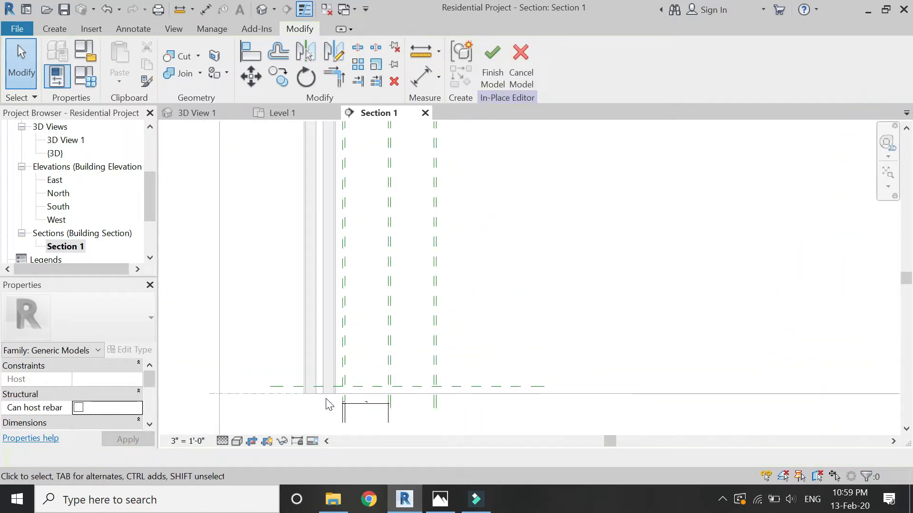
# Draw a second horizontal reference plane below Level 2 and set its distance above the lower horizontal plane to 7'-9"
pyautogui.scroll(-1, 327, 405)
pyautogui.press('r')
pyautogui.press('p')
pyautogui.click(200, 218)
pyautogui.click(530, 219)
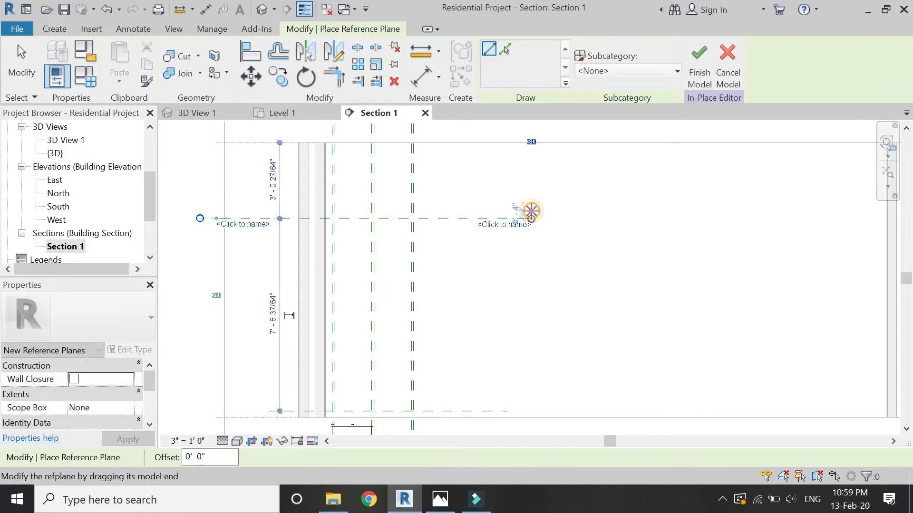
pyautogui.press('Escape')
pyautogui.press('Escape')
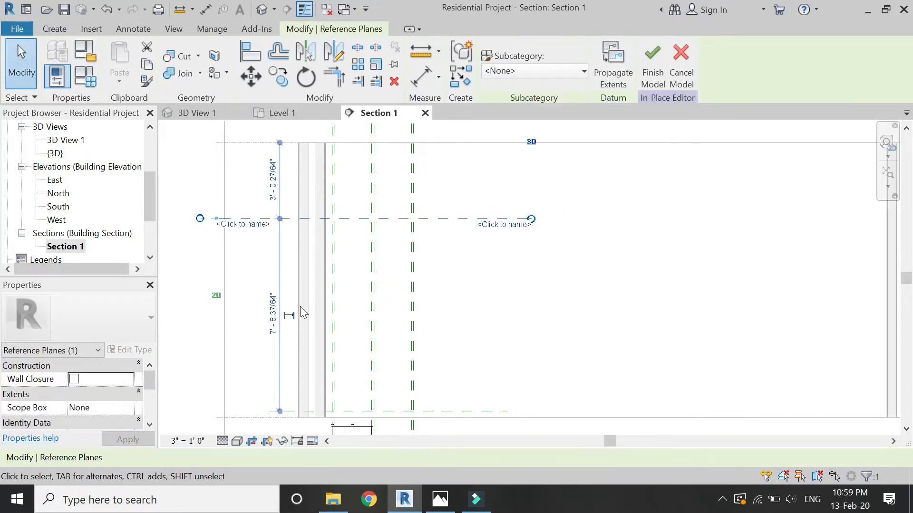
pyautogui.click(273, 326)
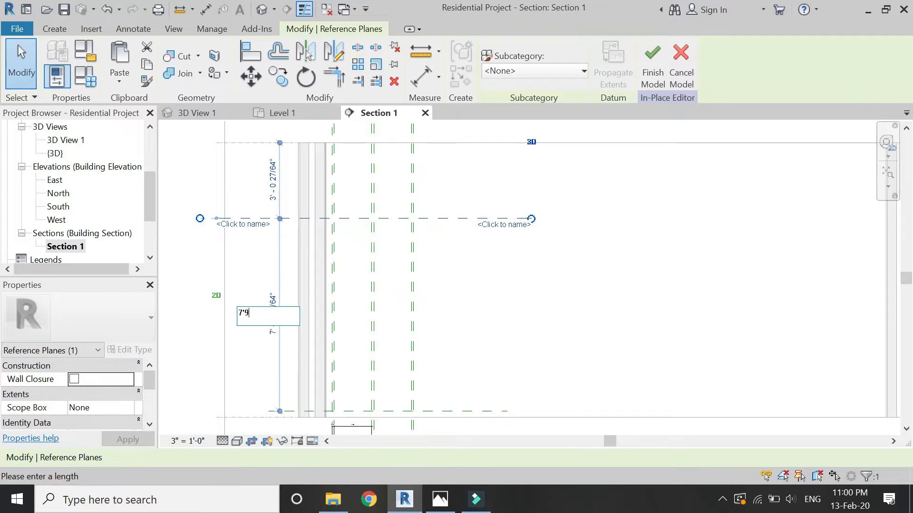
pyautogui.press('Return')
# Draw a third horizontal reference plane about 2 3/8" below the upper one, across the wall and all vertical planes
pyautogui.press('r')
pyautogui.press('p')
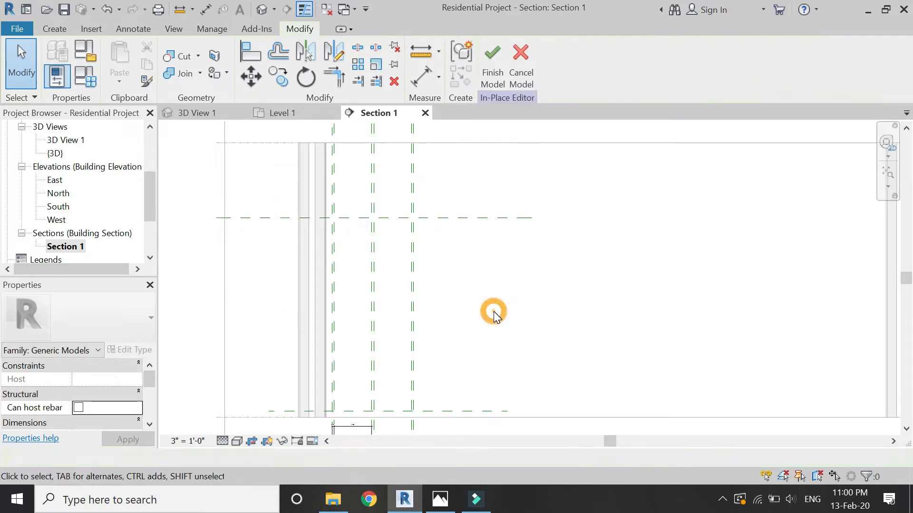
pyautogui.scroll(2, 257, 225)
pyautogui.click(257, 224)
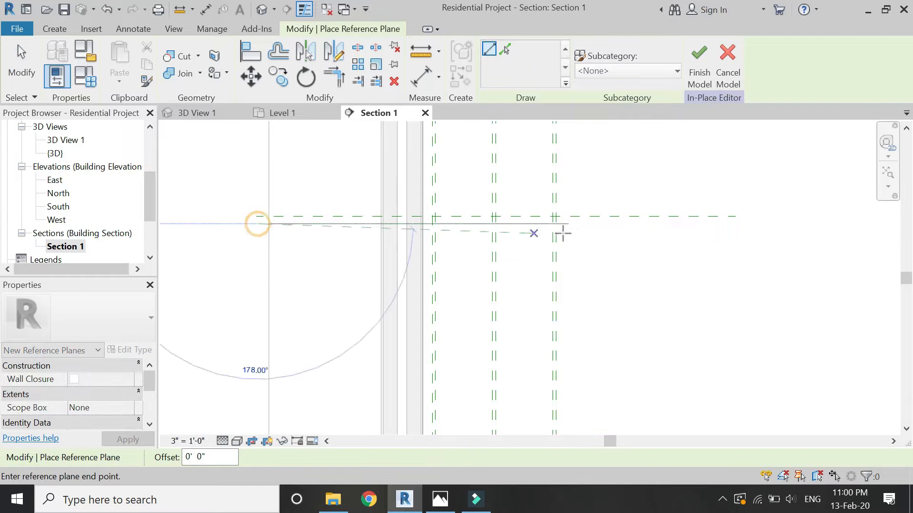
pyautogui.click(711, 222)
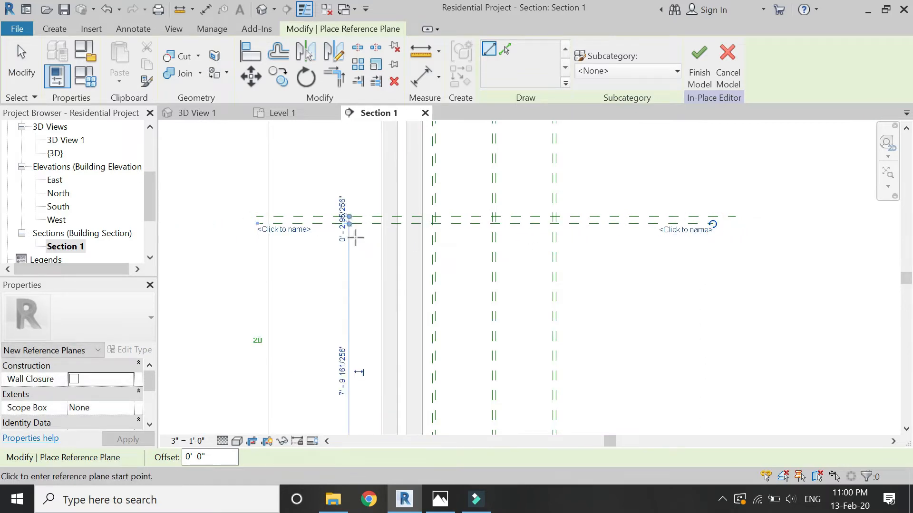
pyautogui.scroll(3, 317, 223)
pyautogui.press('Escape')
pyautogui.scroll(2, 377, 207)
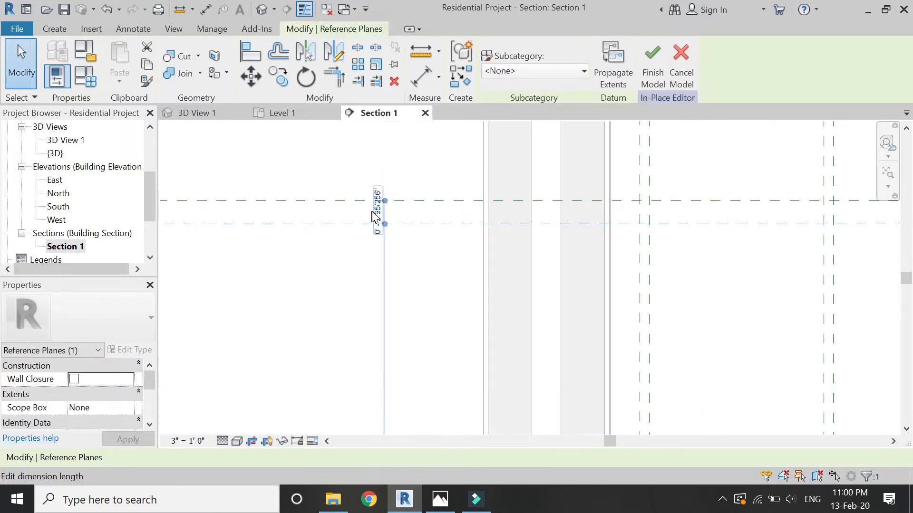
# Set the distance between the two upper horizontal reference planes to 1"
pyautogui.click(376, 212)
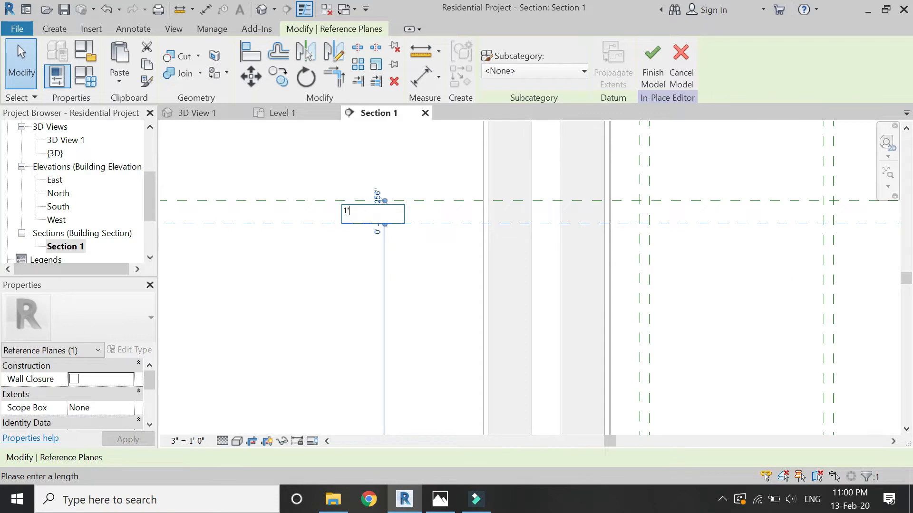
pyautogui.press('Return')
pyautogui.scroll(-4, 355, 171)
pyautogui.press('Escape')
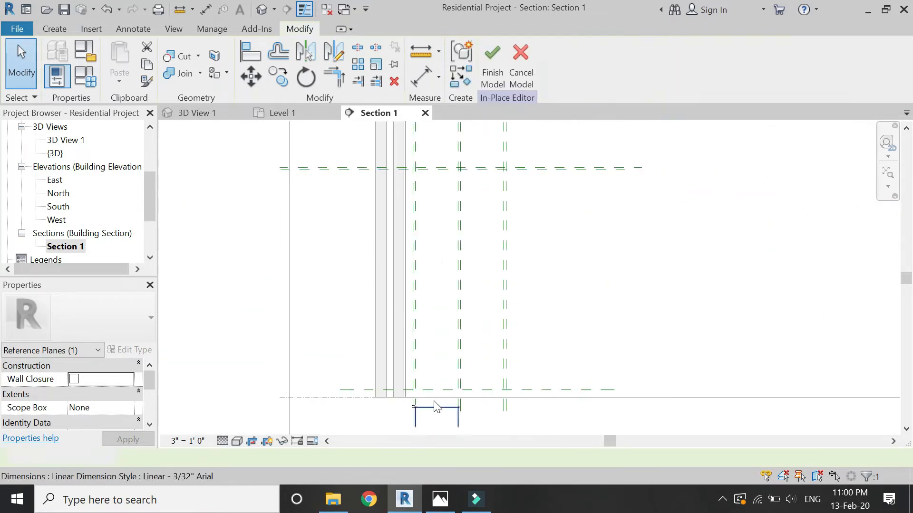
# Draw a horizontal reference plane just above the lowest horizontal one, running across the wall and all vertical planes
pyautogui.scroll(1, 436, 404)
pyautogui.press('r')
pyautogui.press('p')
pyautogui.scroll(2, 304, 392)
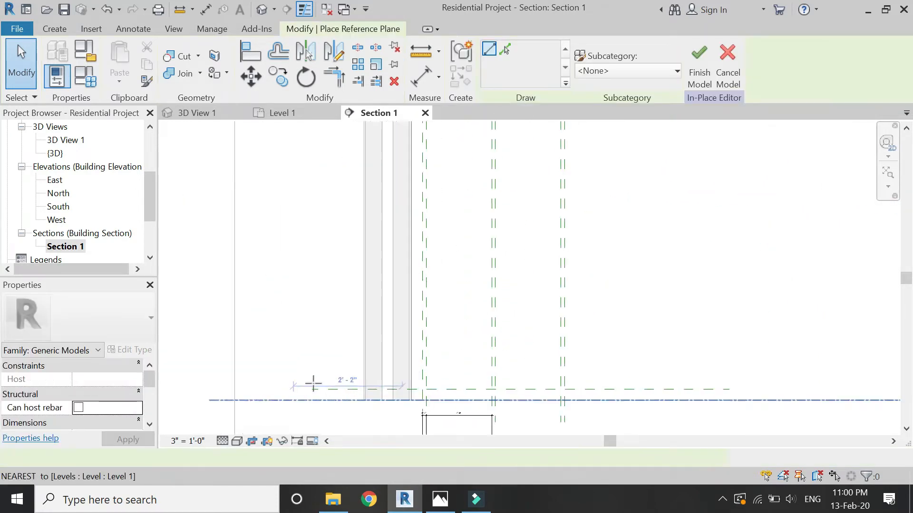
pyautogui.click(319, 378)
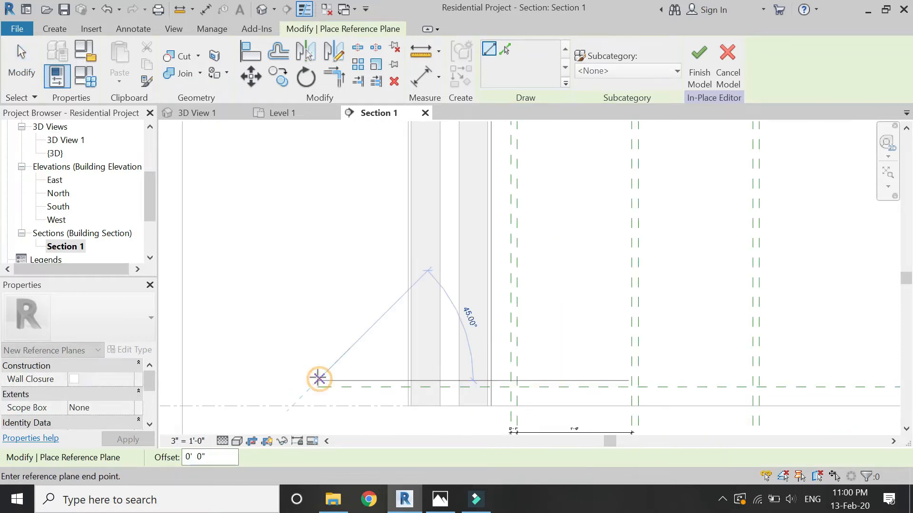
pyautogui.scroll(-1, 319, 376)
pyautogui.click(751, 379)
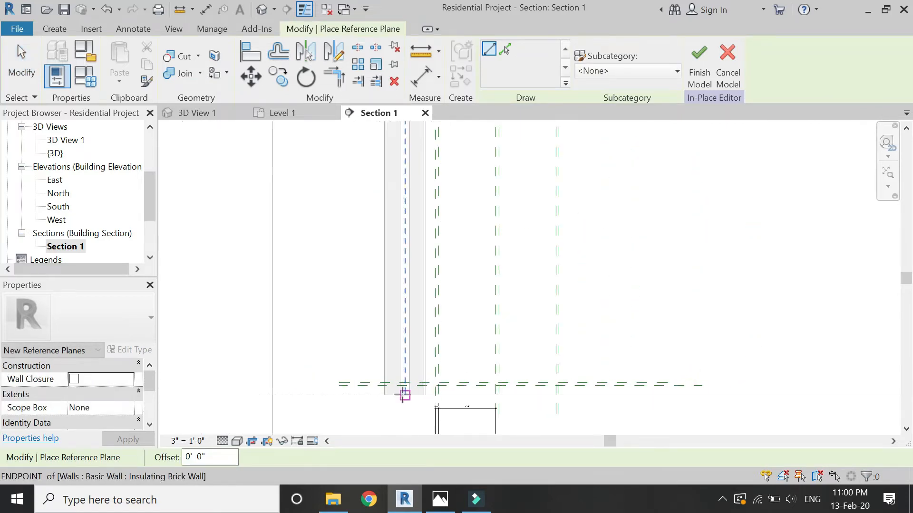
pyautogui.scroll(-2, 405, 392)
pyautogui.press('Escape')
pyautogui.press('Escape')
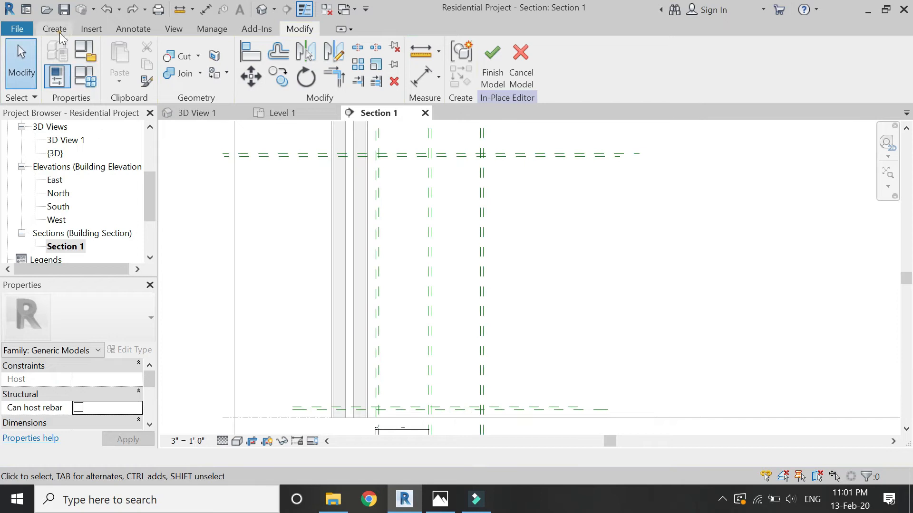
# Start a solid extrusion with the face of the wall behind the reference planes picked as its work plane
pyautogui.click(54, 29)
pyautogui.click(122, 62)
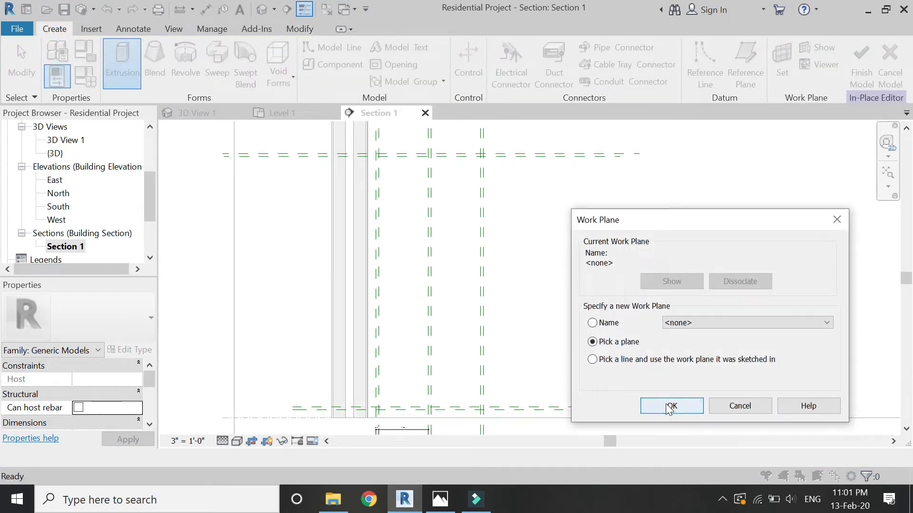
pyautogui.click(670, 406)
pyautogui.scroll(-2, 378, 378)
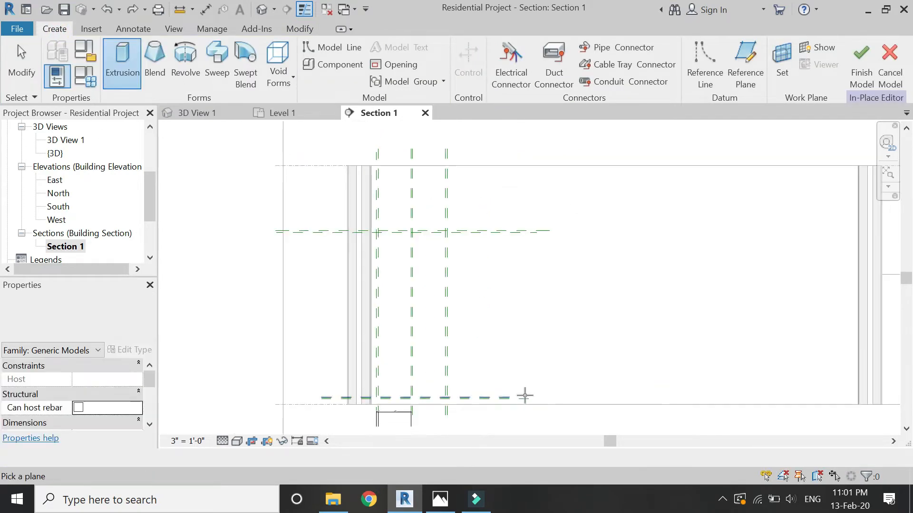
pyautogui.click(591, 402)
# Sketch a 3'-3" by 7'-9" rectangular profile snapped to the outermost vertical and horizontal reference planes
pyautogui.click(536, 48)
pyautogui.scroll(1, 378, 233)
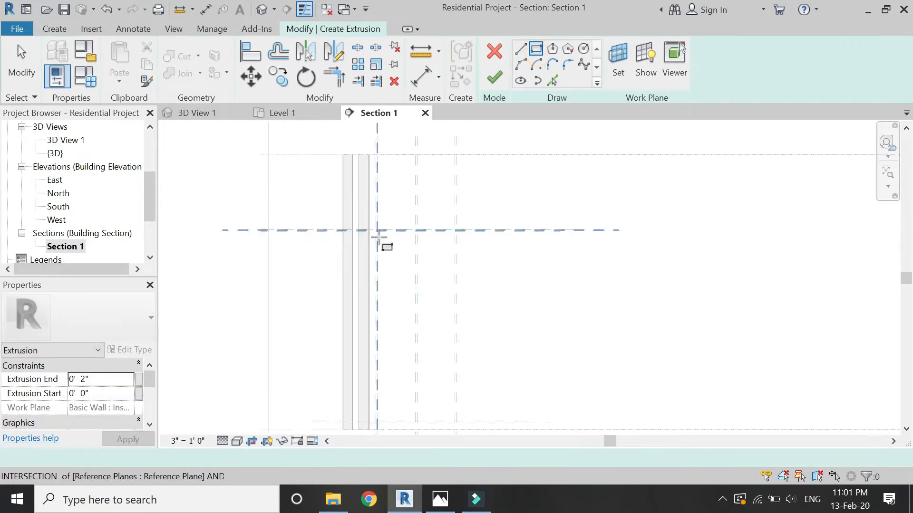
pyautogui.scroll(2, 376, 231)
pyautogui.click(374, 226)
pyautogui.scroll(-1, 385, 207)
pyautogui.scroll(-1, 437, 218)
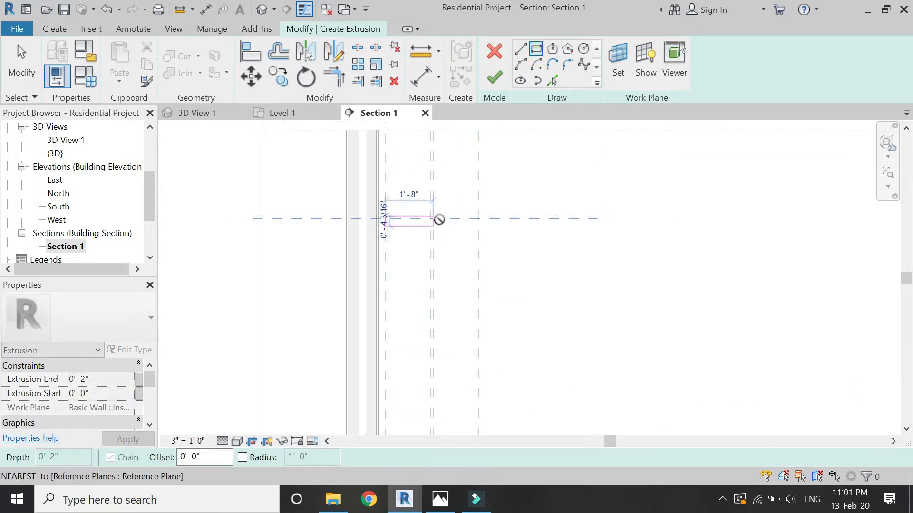
pyautogui.scroll(1, 465, 367)
pyautogui.click(470, 398)
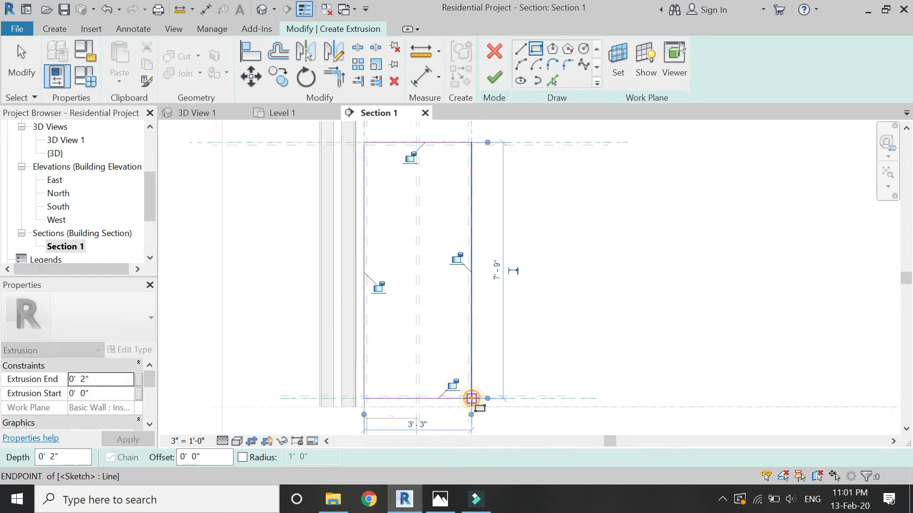
pyautogui.press('Escape')
pyautogui.press('Escape')
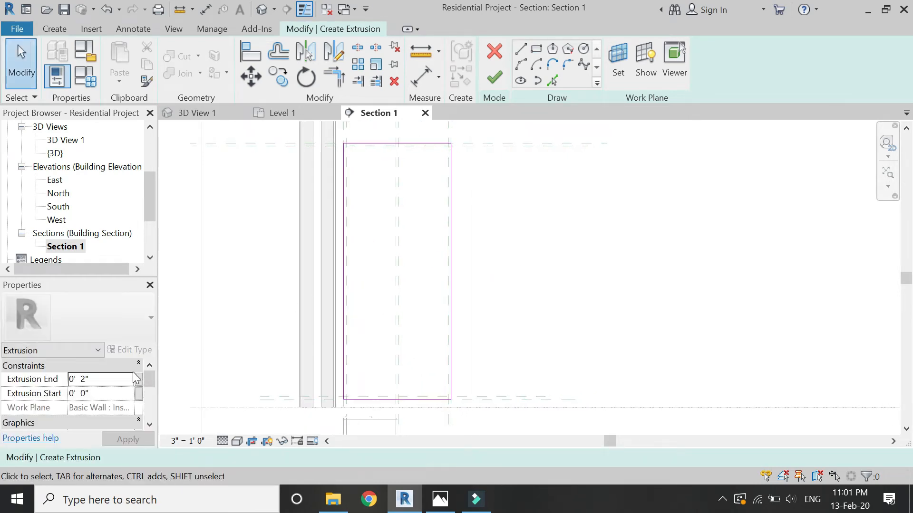
# Set the extrusion end to 1'10" and finish the extrusion
pyautogui.click(115, 380)
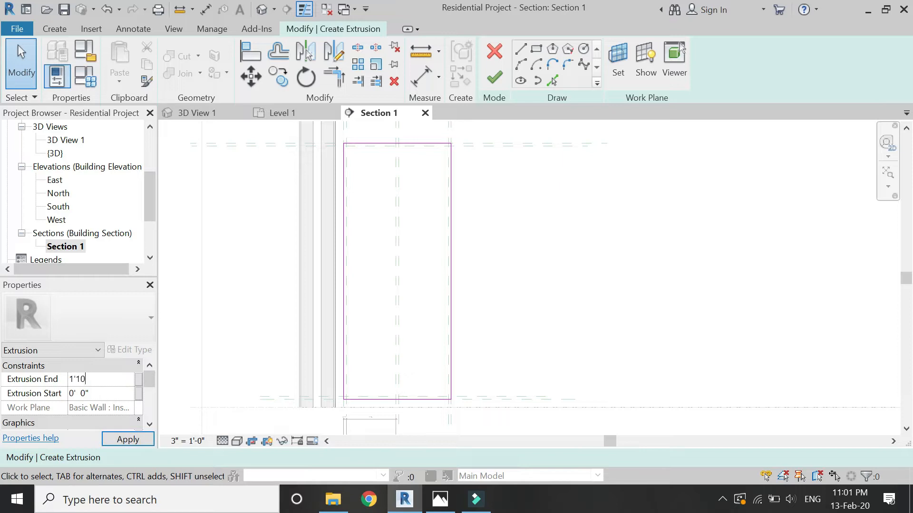
pyautogui.click(117, 440)
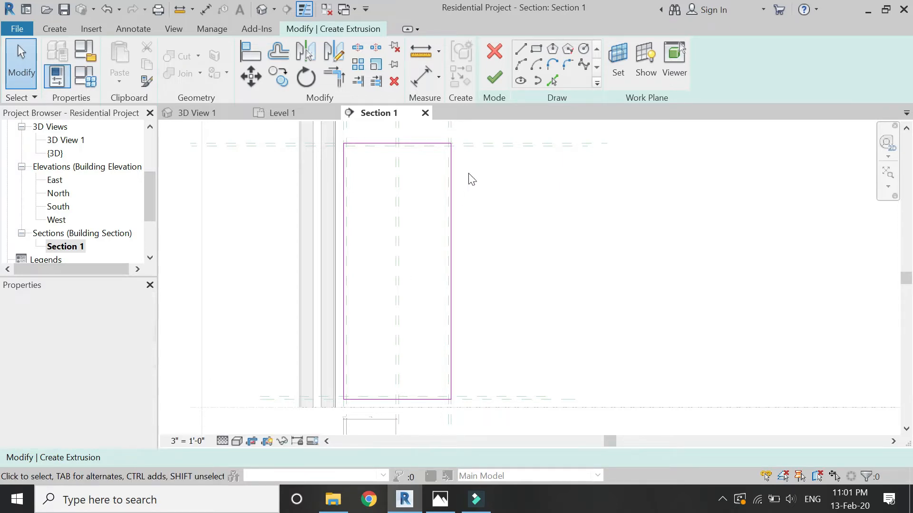
pyautogui.click(497, 77)
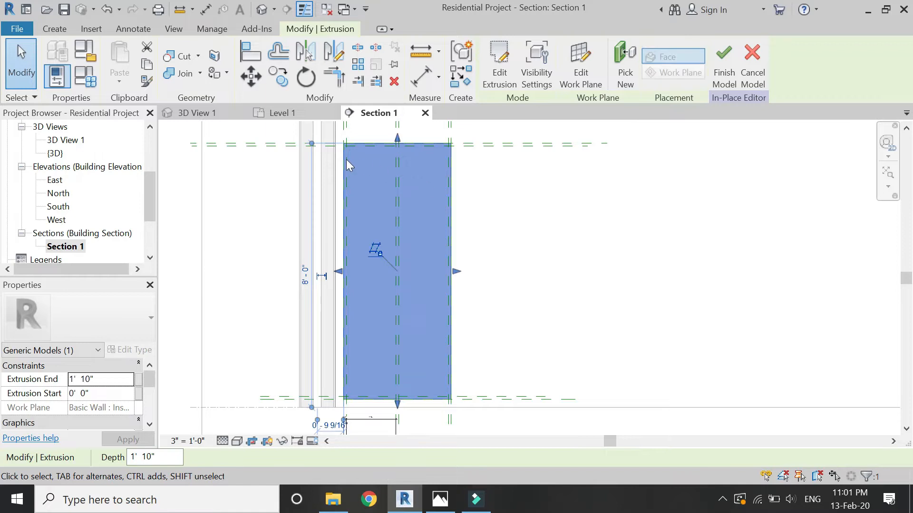
# In the 3D view, associate the extruded block's material with a new family type parameter named "cabinet sheet"
pyautogui.click(263, 10)
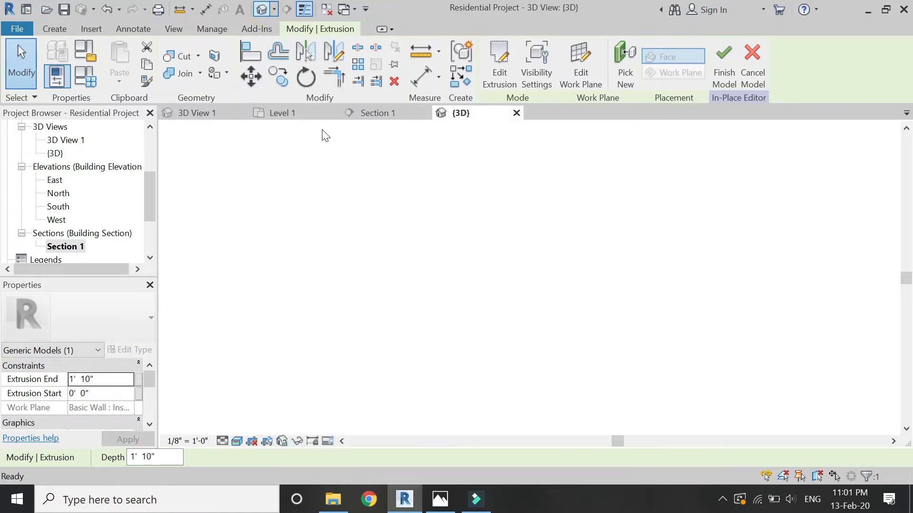
pyautogui.scroll(1, 486, 255)
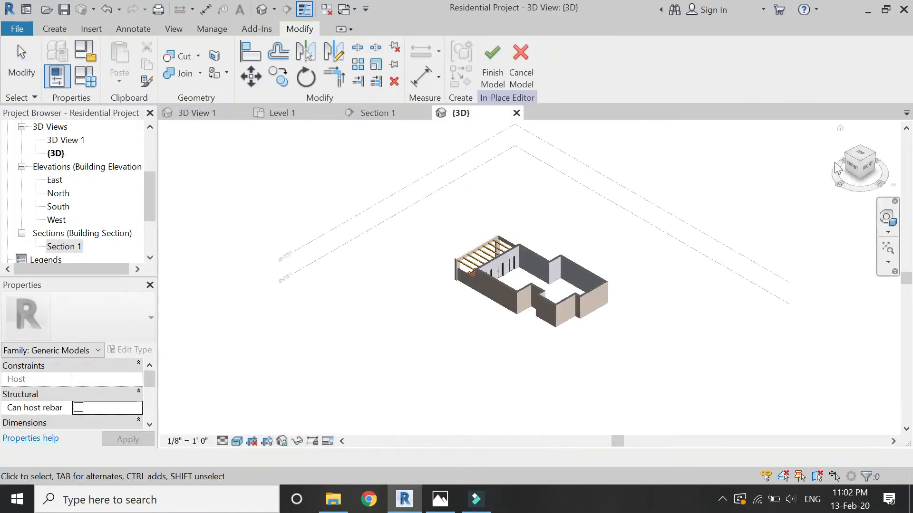
pyautogui.click(861, 151)
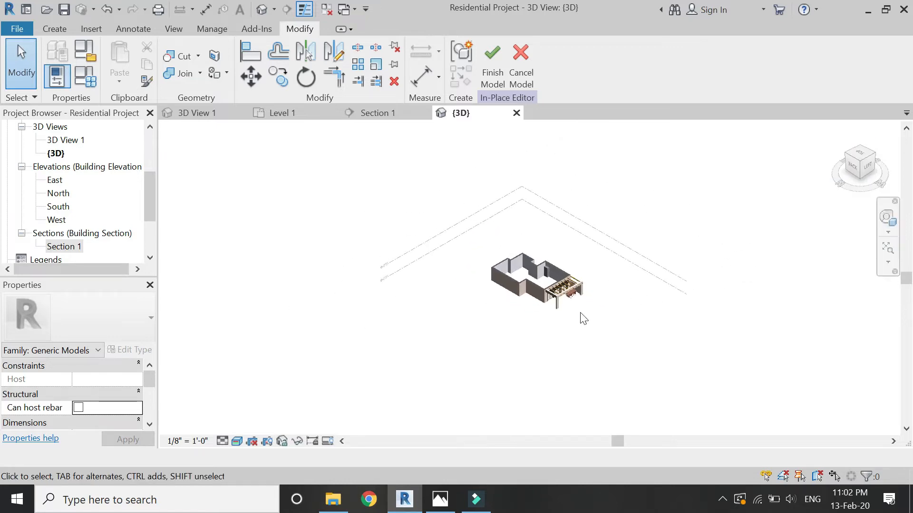
pyautogui.click(582, 247)
pyautogui.scroll(3, 582, 245)
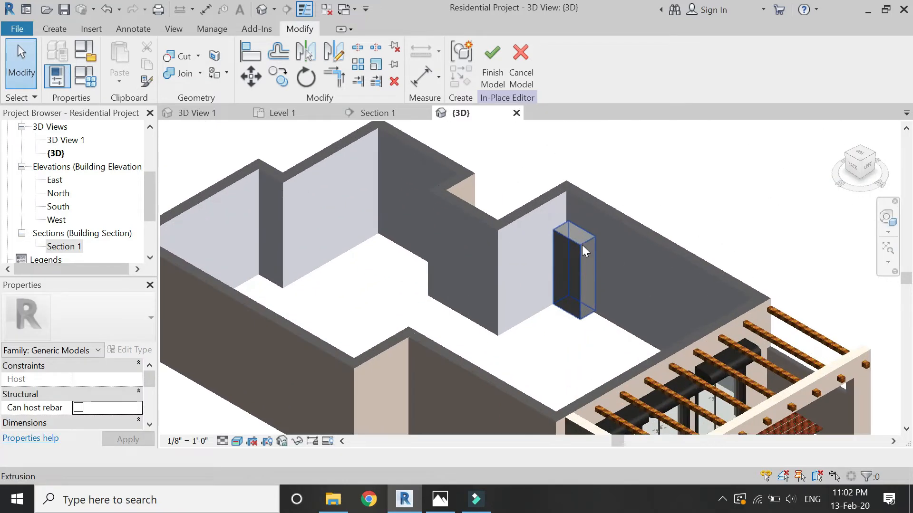
pyautogui.click(582, 246)
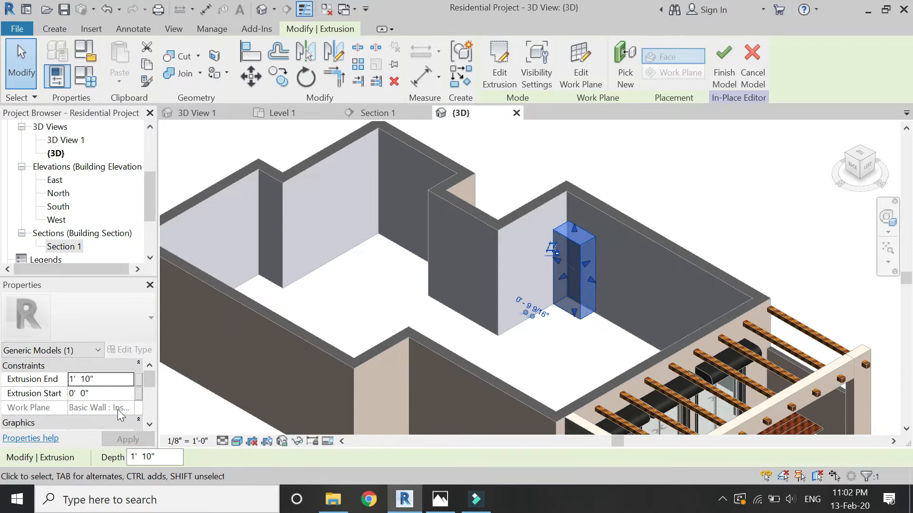
pyautogui.scroll(-3, 120, 415)
pyautogui.click(135, 409)
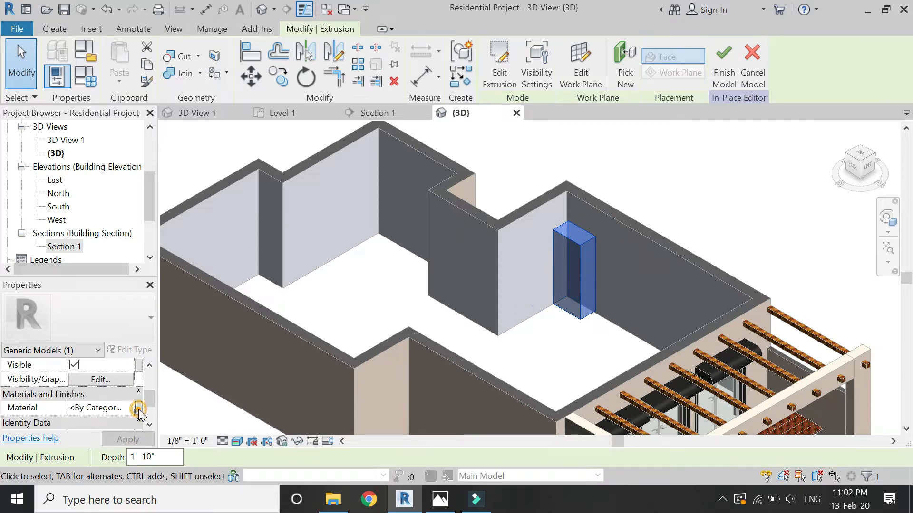
pyautogui.click(99, 329)
pyautogui.write('cabinet sheet')
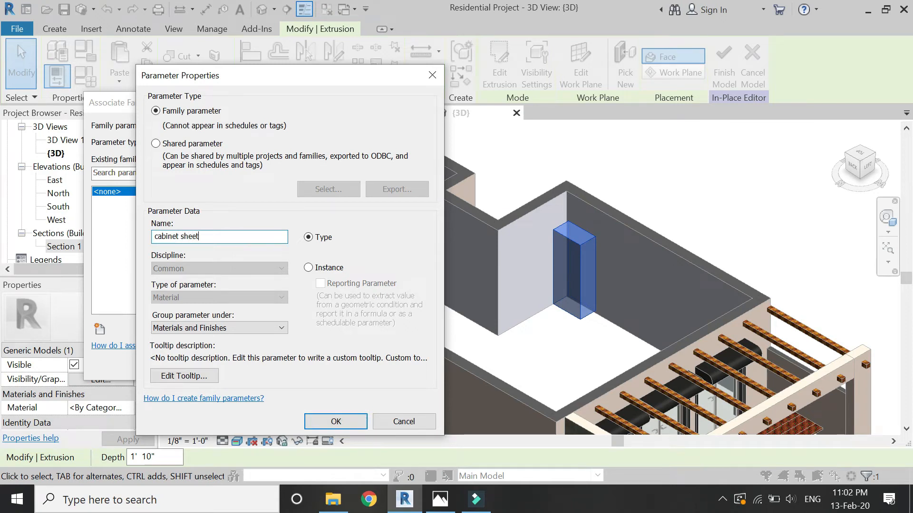
pyautogui.press('Return')
pyautogui.press('Return')
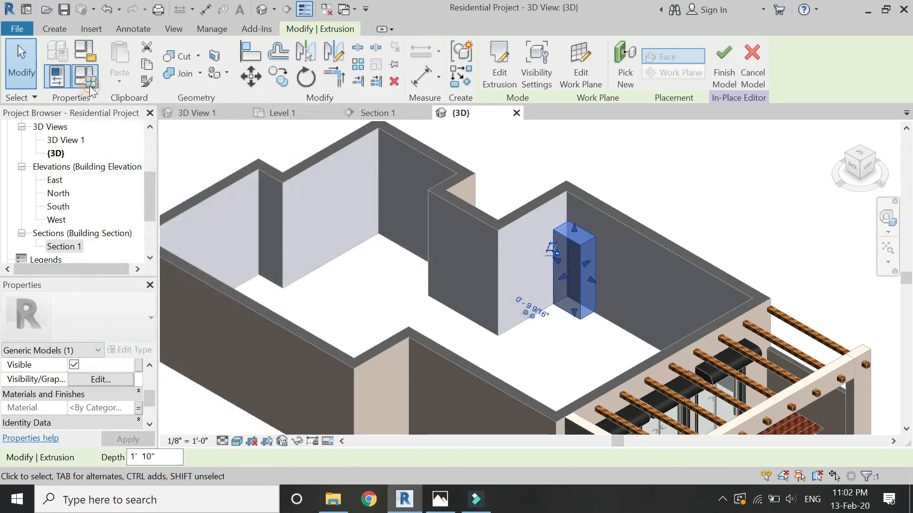
# Assign the library material "Plywood, Maple, Finish Grade, Unfinished" to the cabinet sheet parameter and check its texture on the block
pyautogui.click(89, 85)
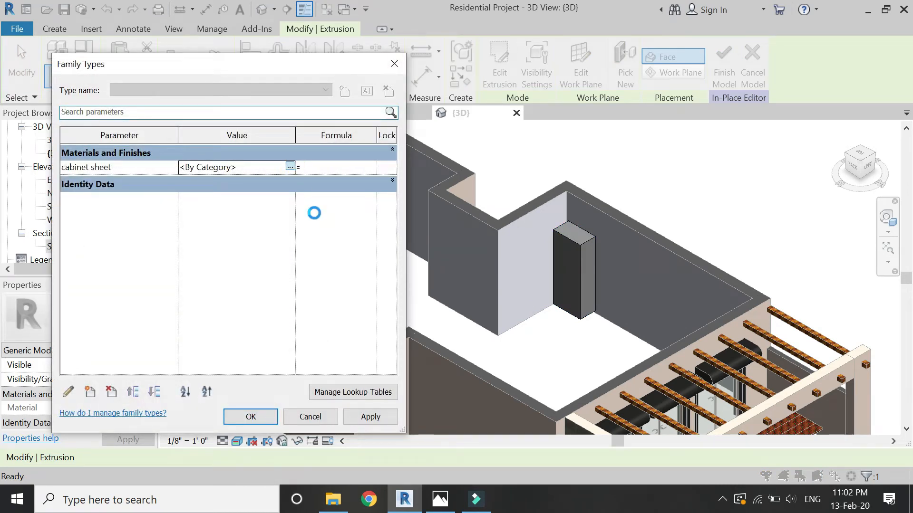
pyautogui.write('plywood')
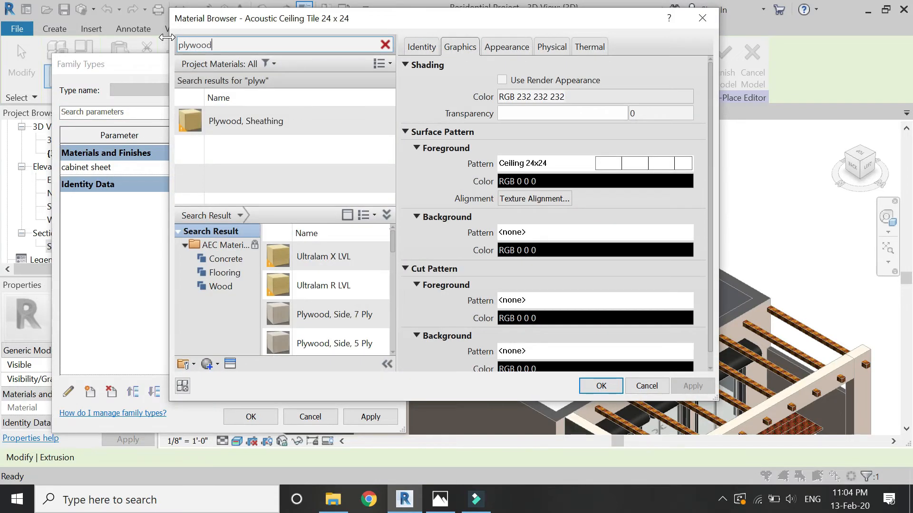
pyautogui.scroll(-1, 357, 284)
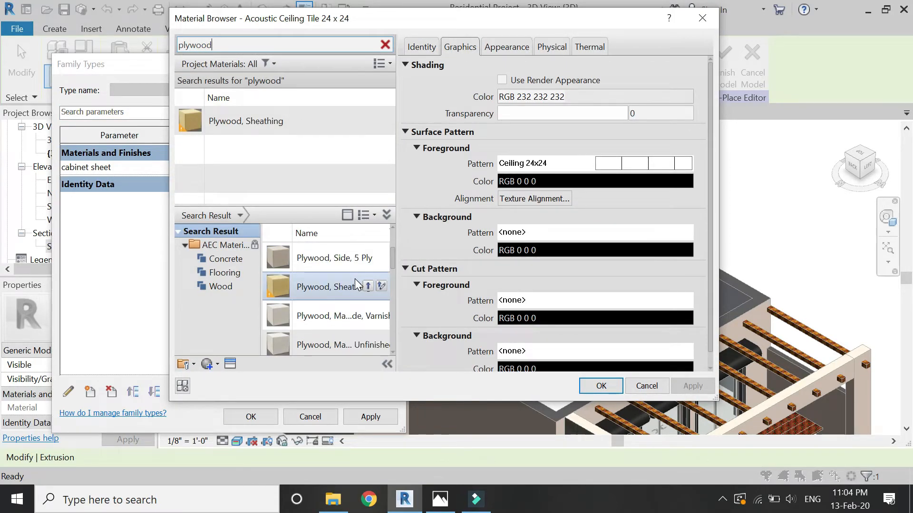
pyautogui.scroll(-1, 367, 347)
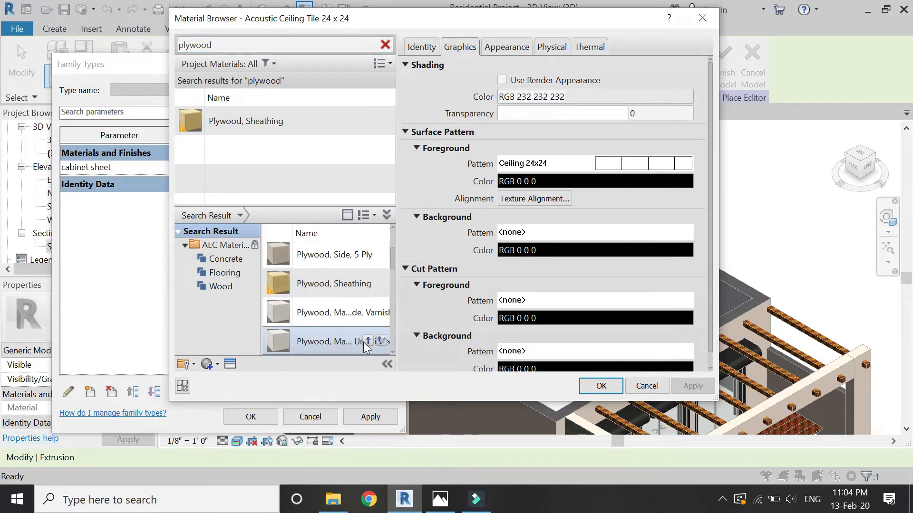
pyautogui.click(368, 341)
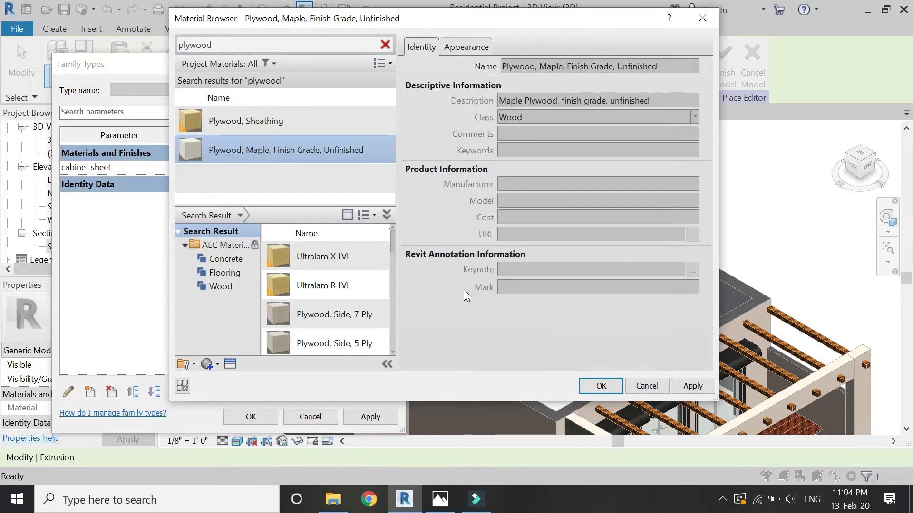
pyautogui.click(601, 385)
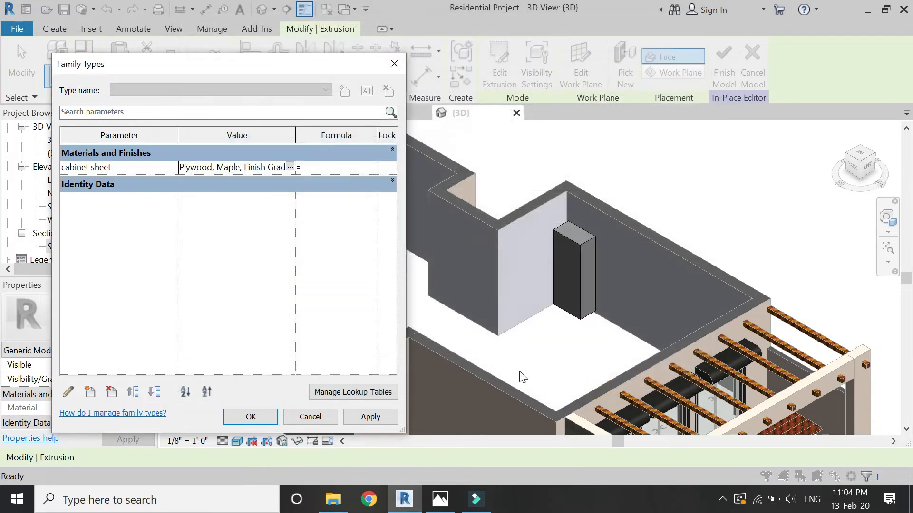
pyautogui.click(272, 417)
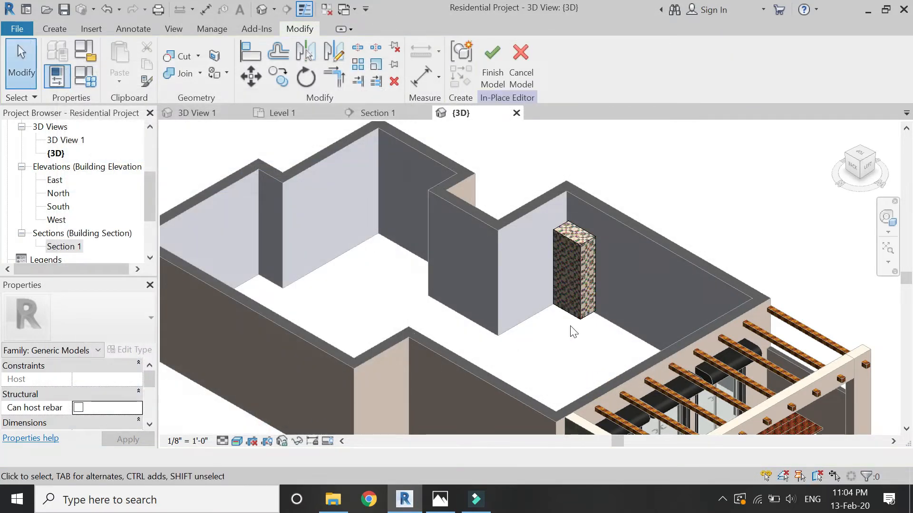
pyautogui.scroll(10, 592, 287)
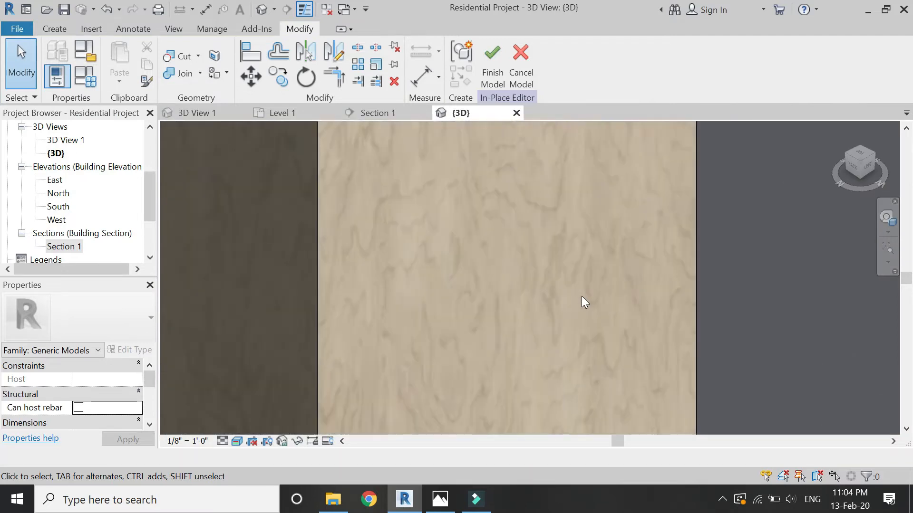
pyautogui.scroll(-3, 581, 297)
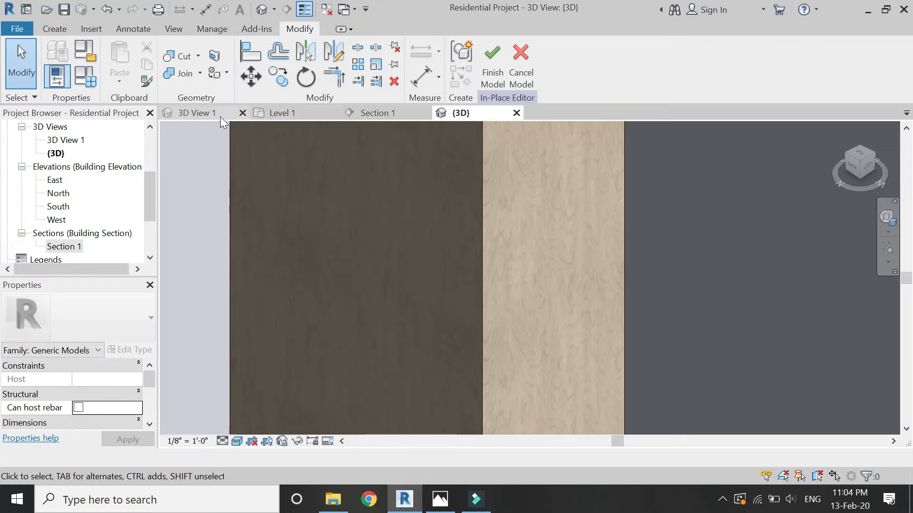
# Start a void extrusion in Section 1 and sketch a 7'-7" high rectangle snapped to the inner reference planes of the cabinet's left bay
pyautogui.click(374, 114)
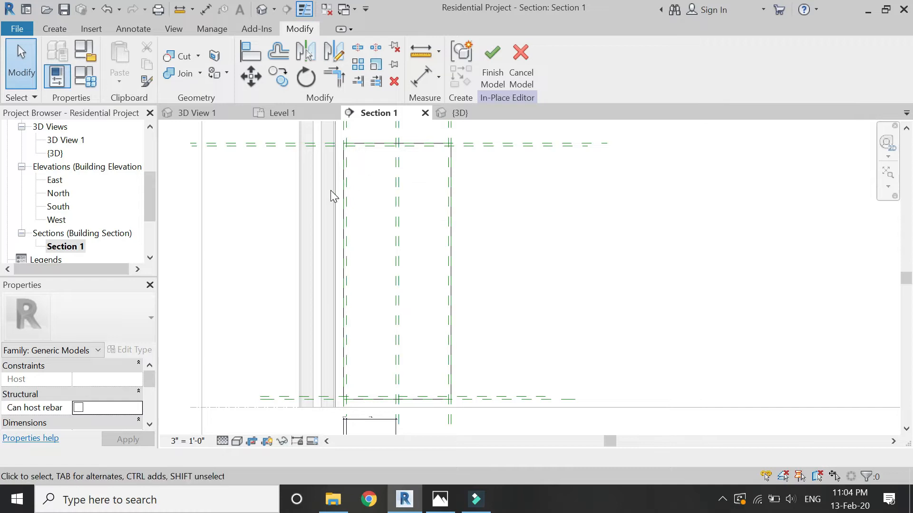
pyautogui.click(54, 29)
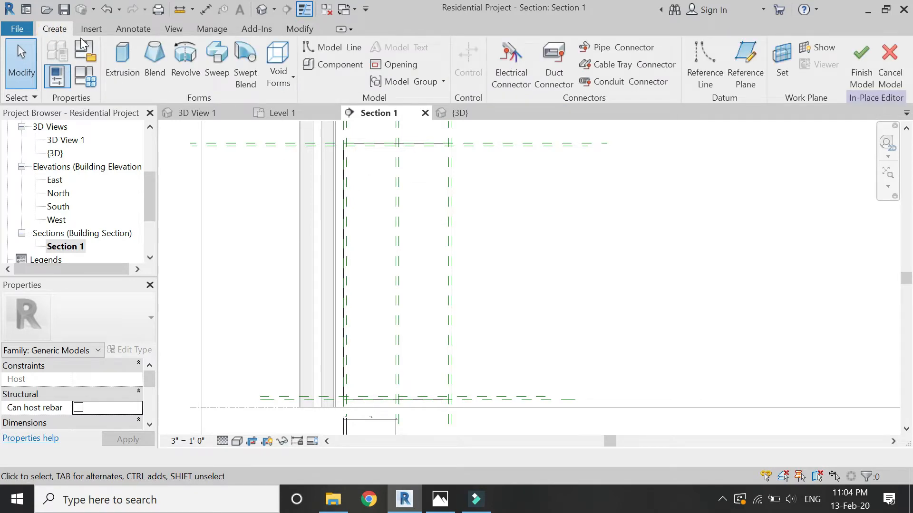
pyautogui.click(278, 74)
pyautogui.click(298, 104)
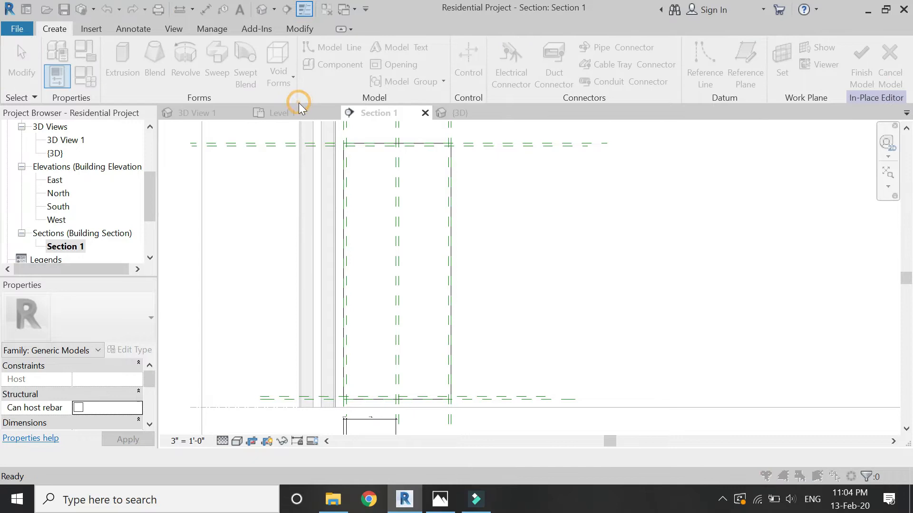
pyautogui.click(667, 406)
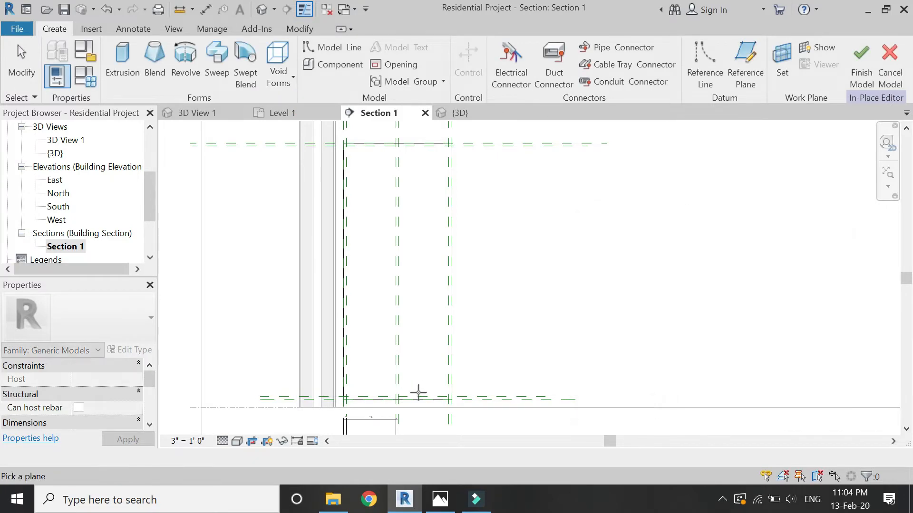
pyautogui.click(421, 397)
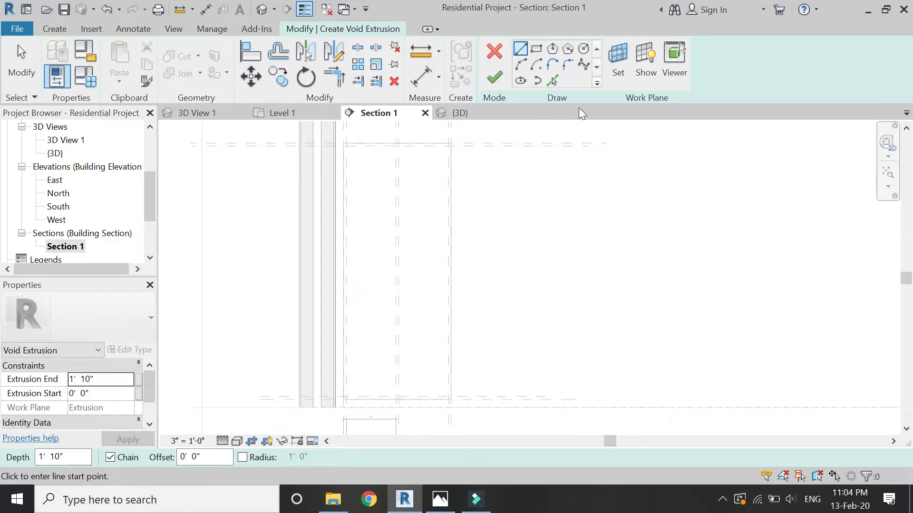
pyautogui.click(537, 53)
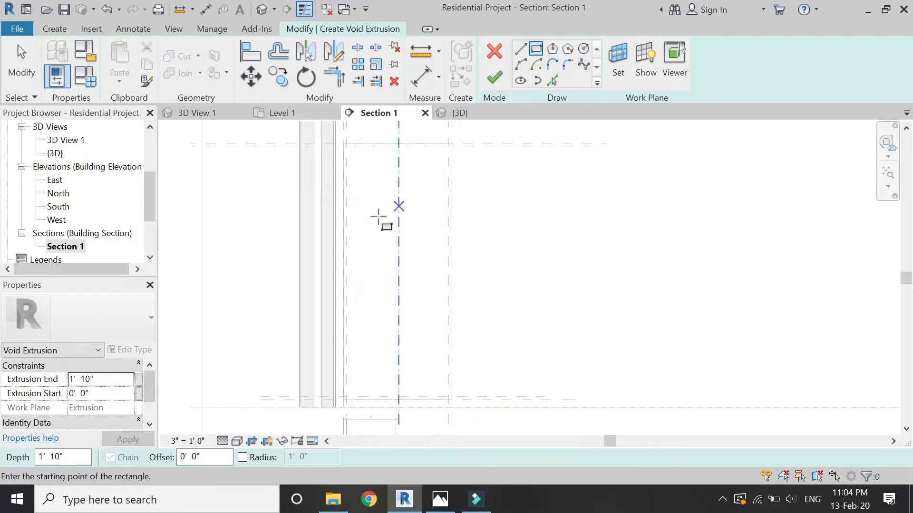
pyautogui.click(350, 147)
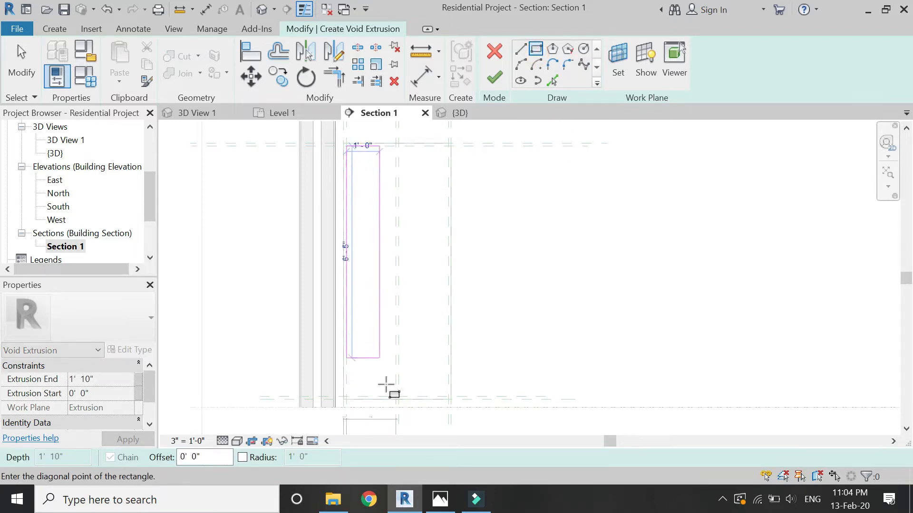
pyautogui.click(396, 396)
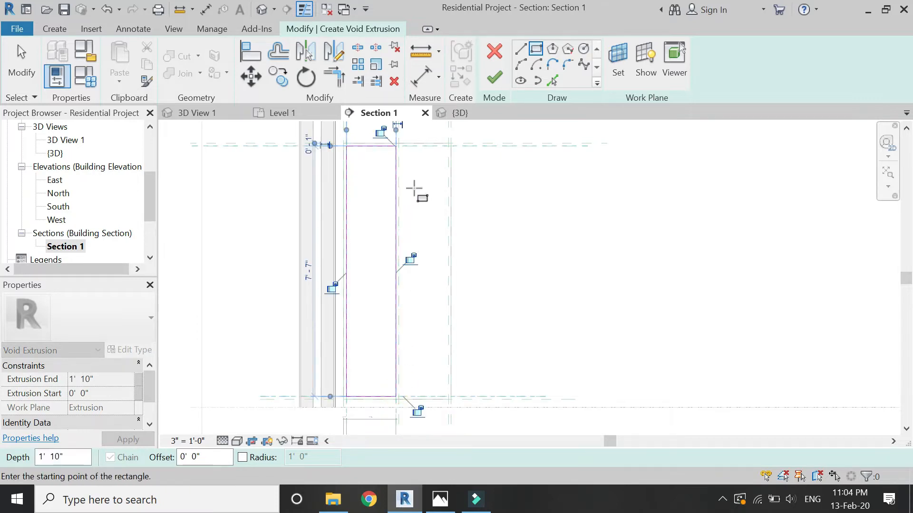
# Sketch a second void rectangle, 1'-6" by 7'-7", snapped to the inner reference planes of the cabinet's right bay
pyautogui.click(398, 146)
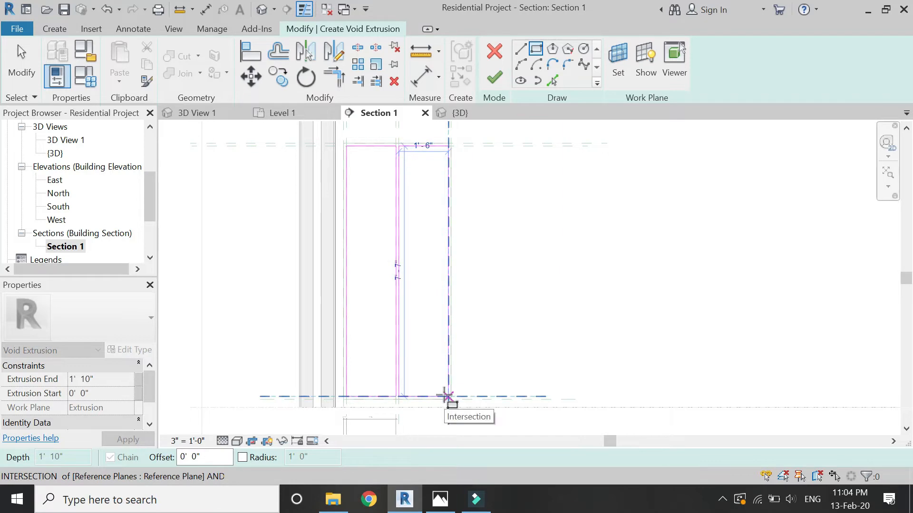
pyautogui.click(447, 396)
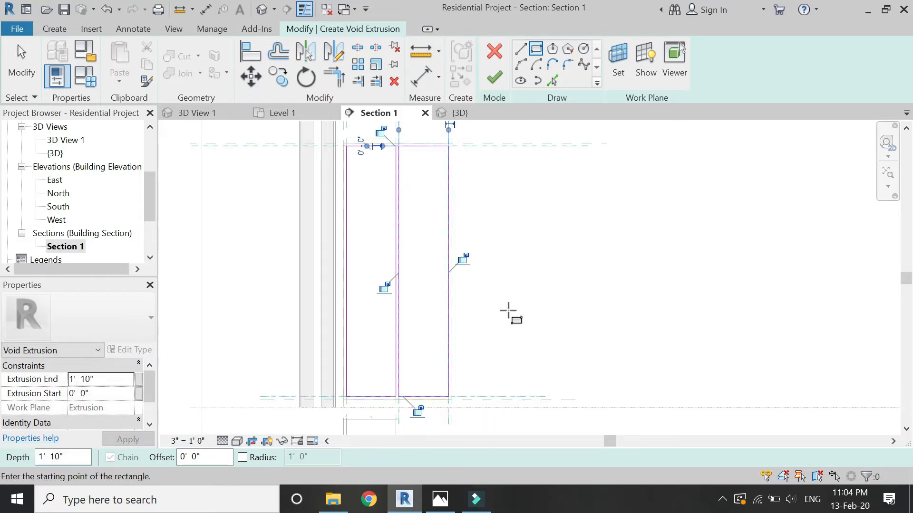
pyautogui.press('Escape')
pyautogui.press('Escape')
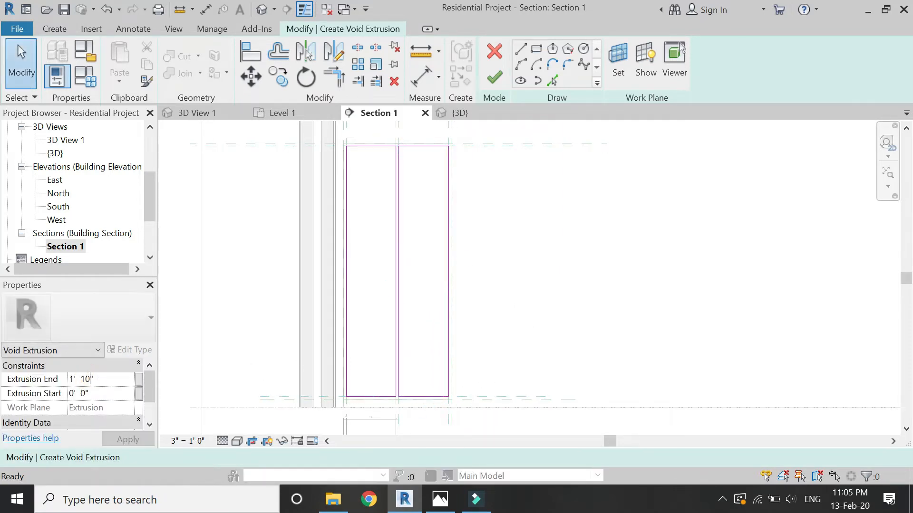
# Set the void's extrusion end to 1'9" and finish it to hollow out both cabinet bays
pyautogui.write('1\' 9"')
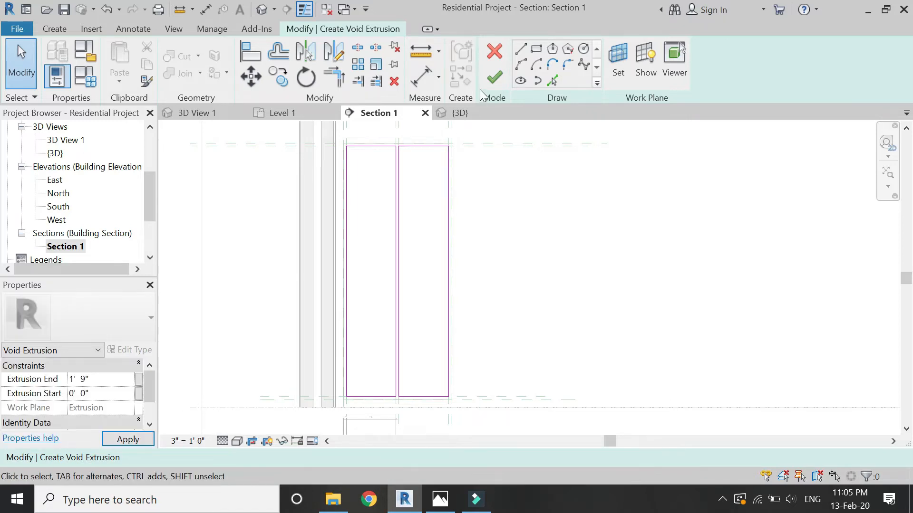
pyautogui.click(492, 81)
pyautogui.click(523, 203)
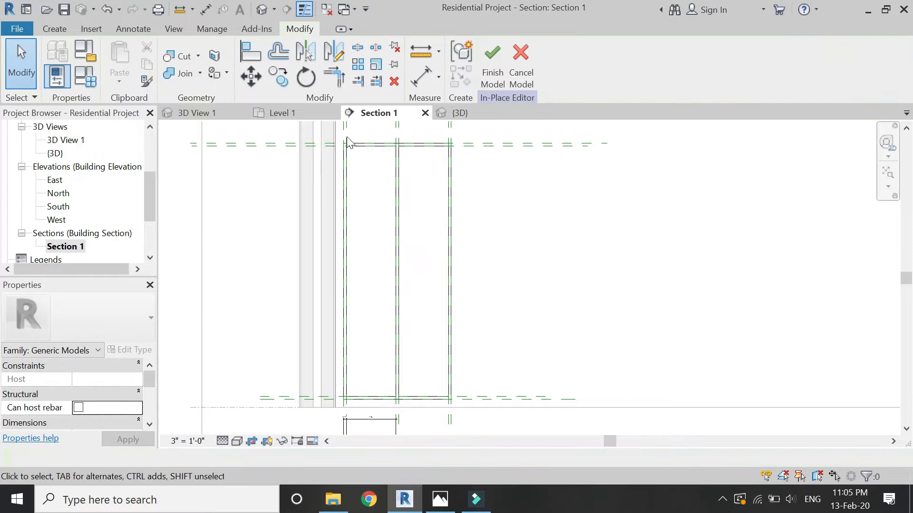
# Inspect the hollowed cabinet from the front in the 3D view and set its visual style to Hidden Line
pyautogui.click(460, 113)
pyautogui.scroll(-5, 457, 330)
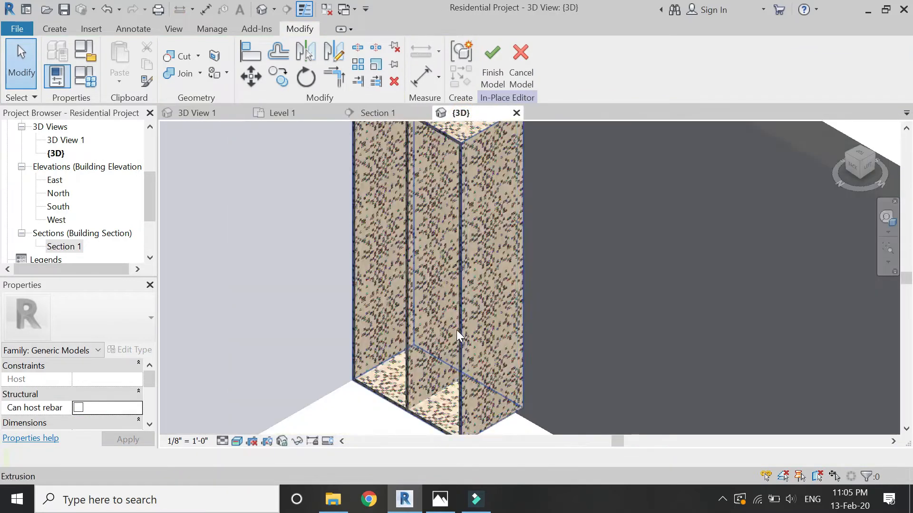
pyautogui.scroll(-1, 369, 366)
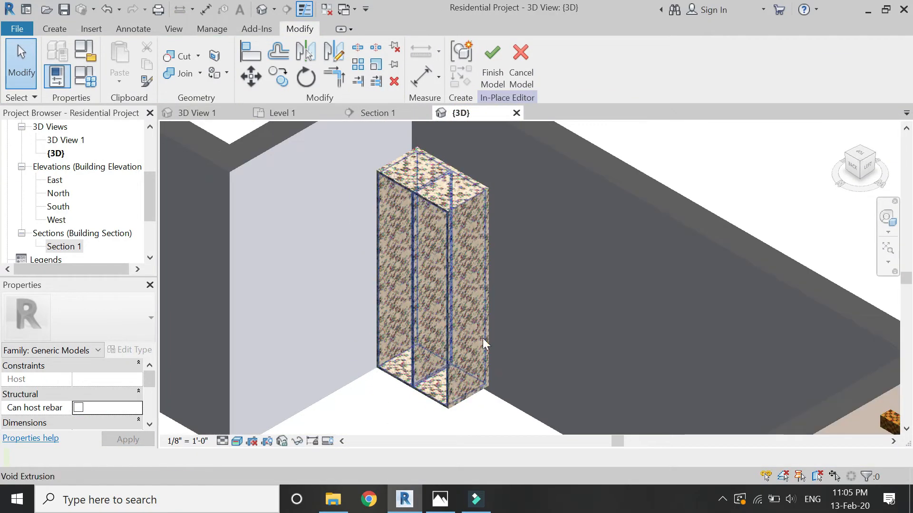
pyautogui.click(887, 217)
pyautogui.moveTo(615, 175); pyautogui.dragTo(388, 274)
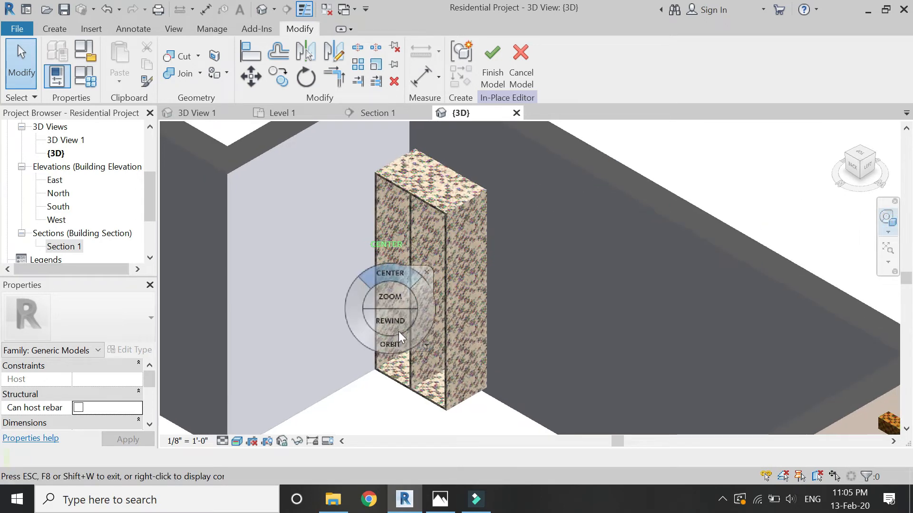
pyautogui.moveTo(392, 343); pyautogui.dragTo(267, 439)
pyautogui.click(236, 440)
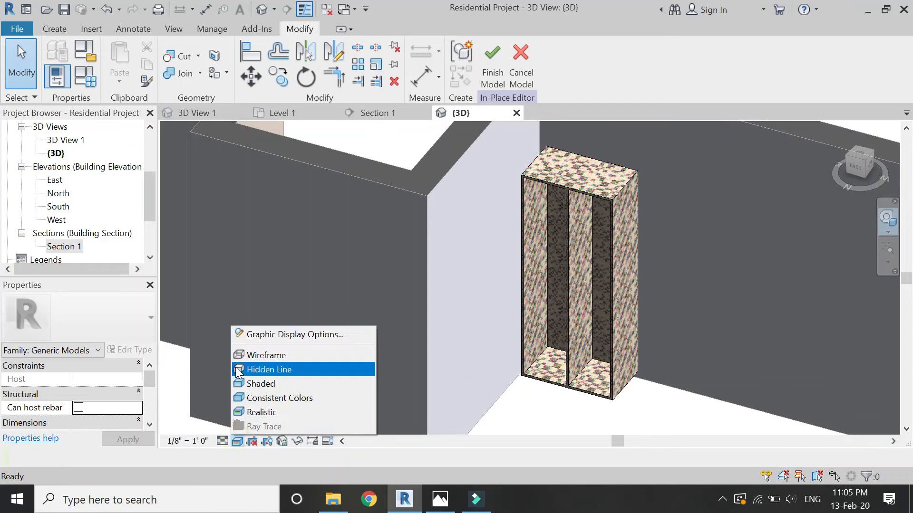
pyautogui.click(267, 370)
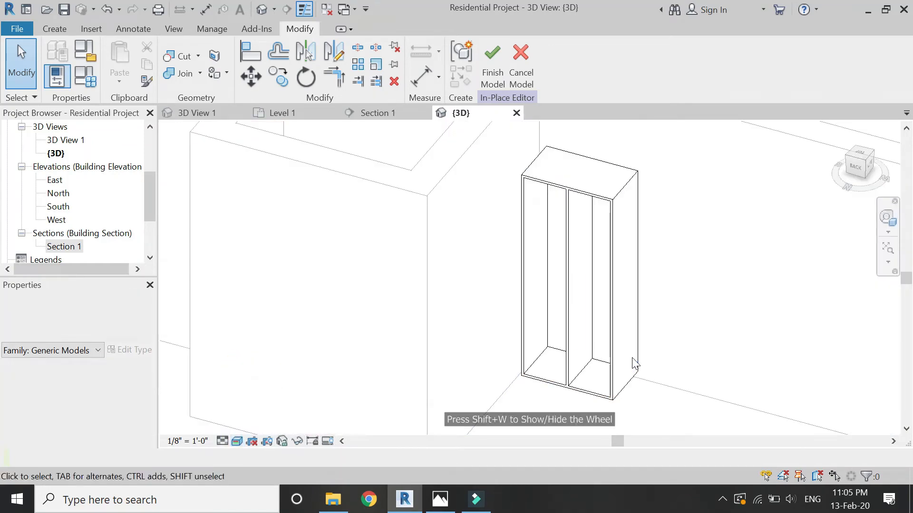
# Start a solid extrusion in Section 1 on the back wall's face and sketch a horizontal shelf line across the upper left bay
pyautogui.click(399, 113)
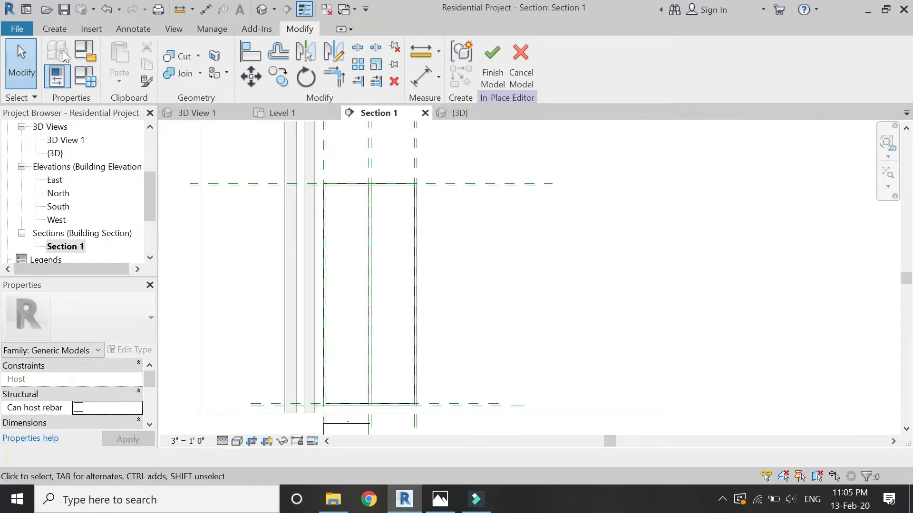
pyautogui.click(56, 29)
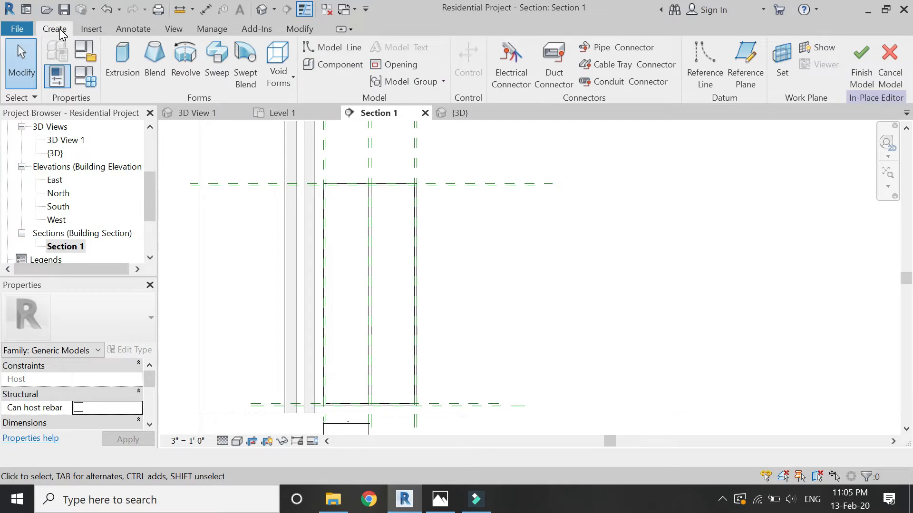
pyautogui.click(127, 58)
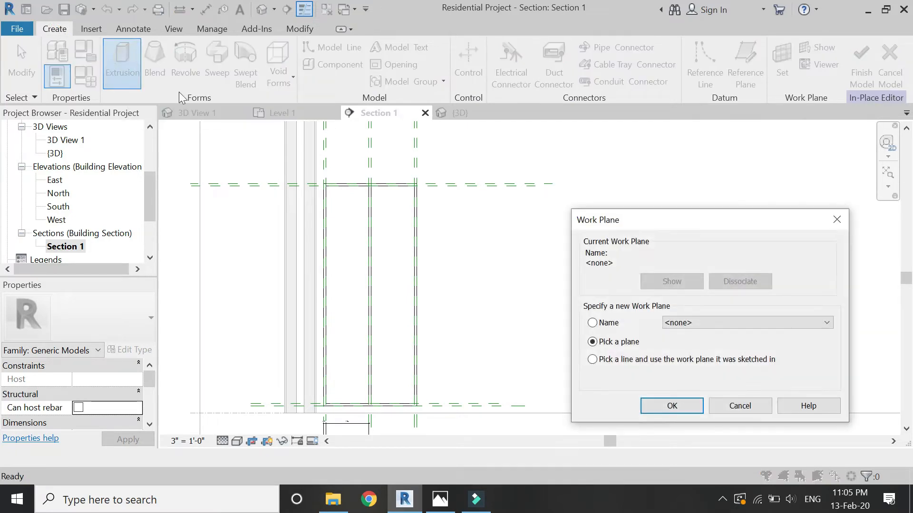
pyautogui.click(661, 407)
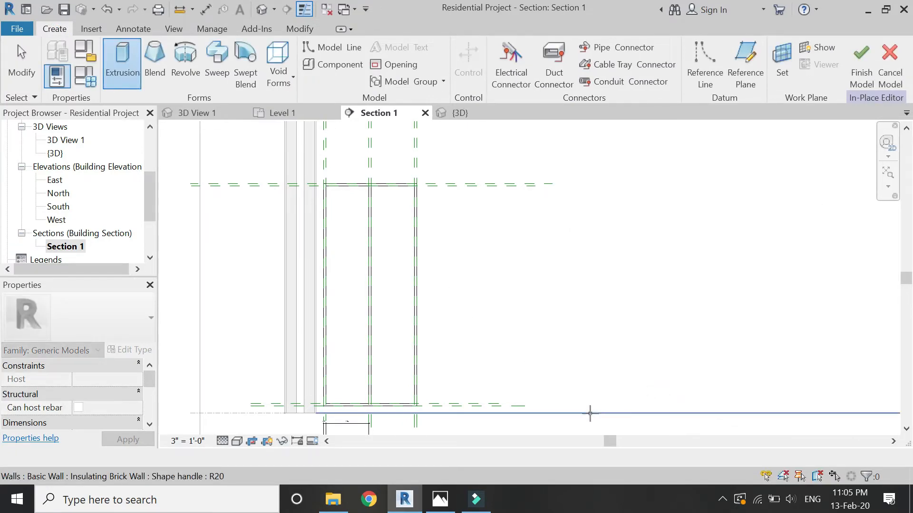
pyautogui.scroll(-2, 571, 408)
pyautogui.click(576, 407)
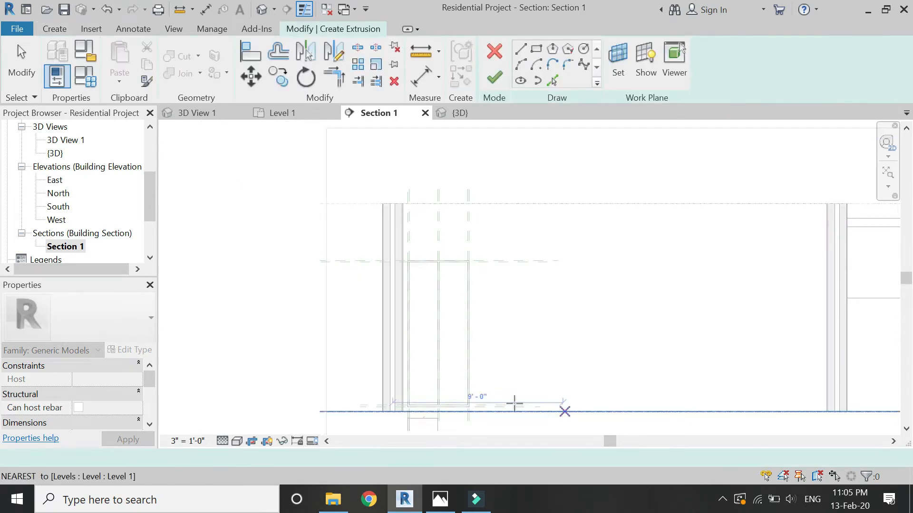
pyautogui.scroll(2, 464, 401)
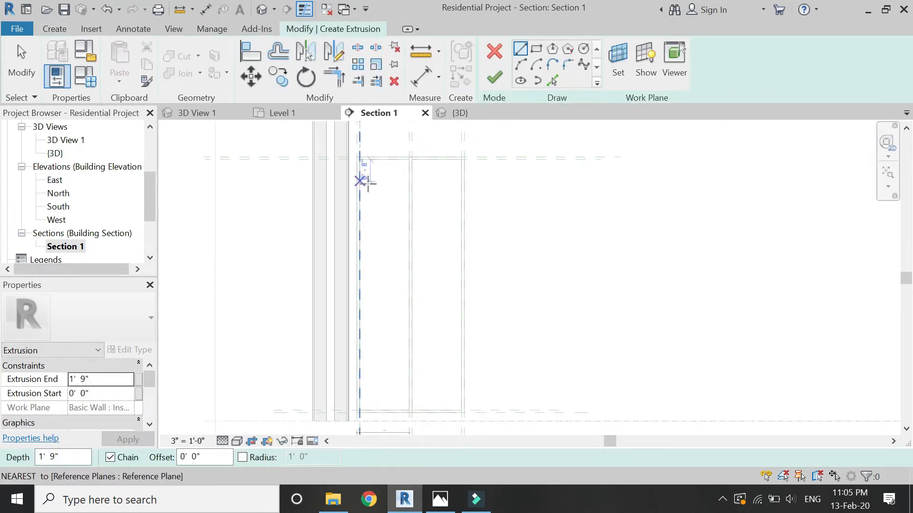
pyautogui.click(360, 194)
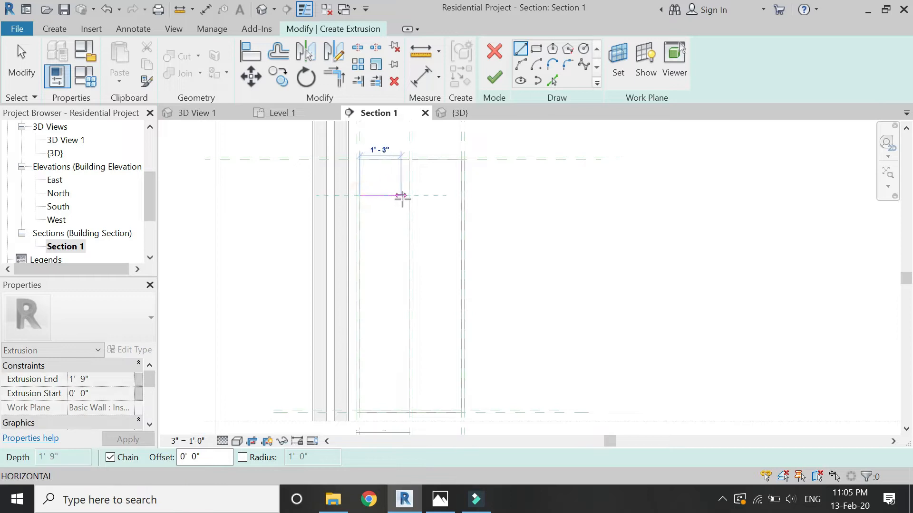
pyautogui.click(409, 195)
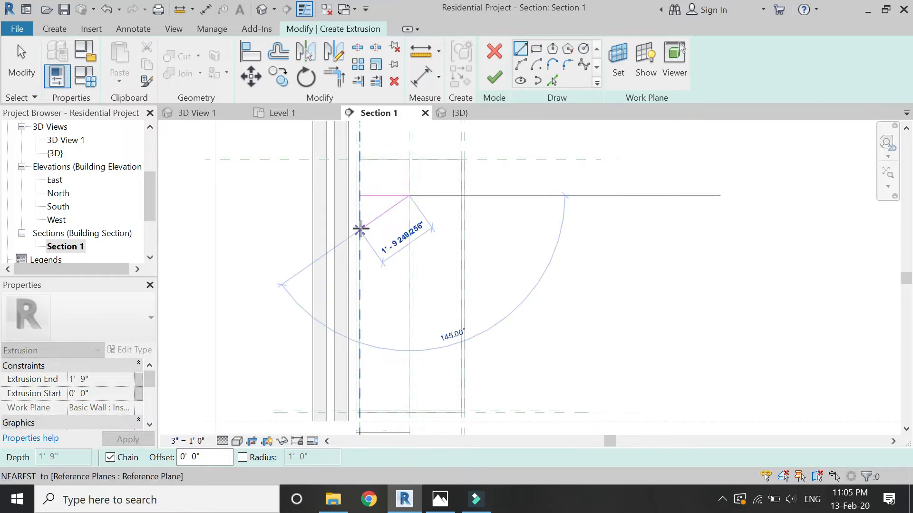
pyautogui.press('Escape')
# Sketch five more separate horizontal shelf lines across the left bay, spaced down from the first line to near the cabinet's base
pyautogui.click(360, 231)
pyautogui.click(408, 232)
pyautogui.press('Escape')
pyautogui.click(360, 278)
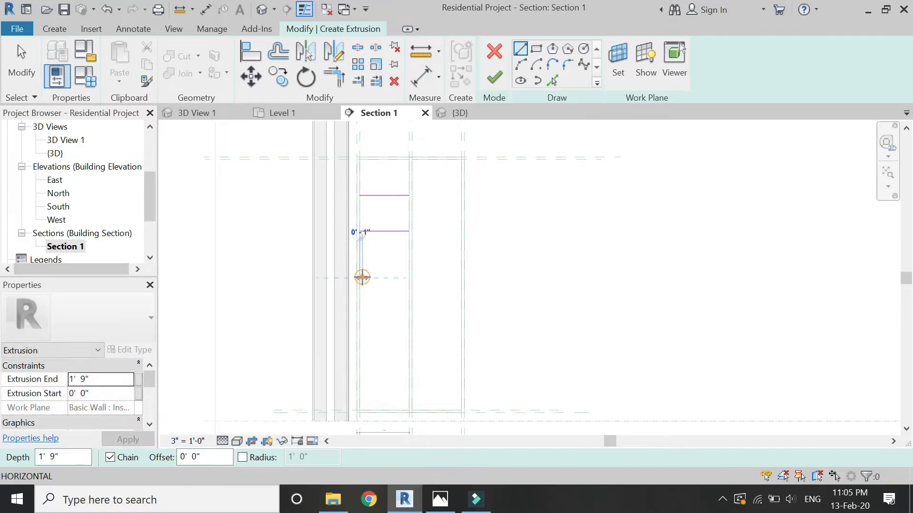
pyautogui.click(409, 278)
pyautogui.press('Escape')
pyautogui.click(360, 325)
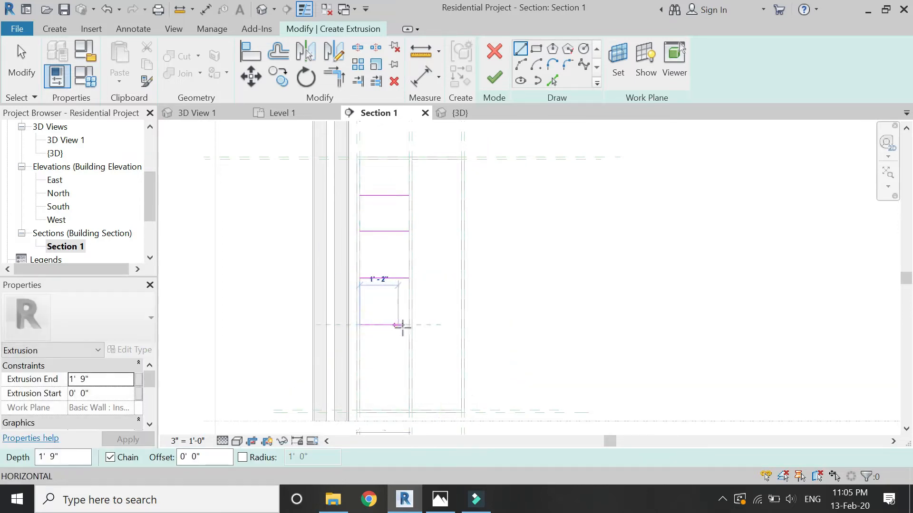
pyautogui.click(407, 326)
pyautogui.press('Escape')
pyautogui.click(361, 363)
pyautogui.click(409, 363)
pyautogui.press('Escape')
pyautogui.click(407, 387)
pyautogui.click(359, 388)
pyautogui.press('Escape')
# Add two more horizontal shelf lines in the left bay, one above the topmost line and one midway up between existing lines
pyautogui.click(360, 177)
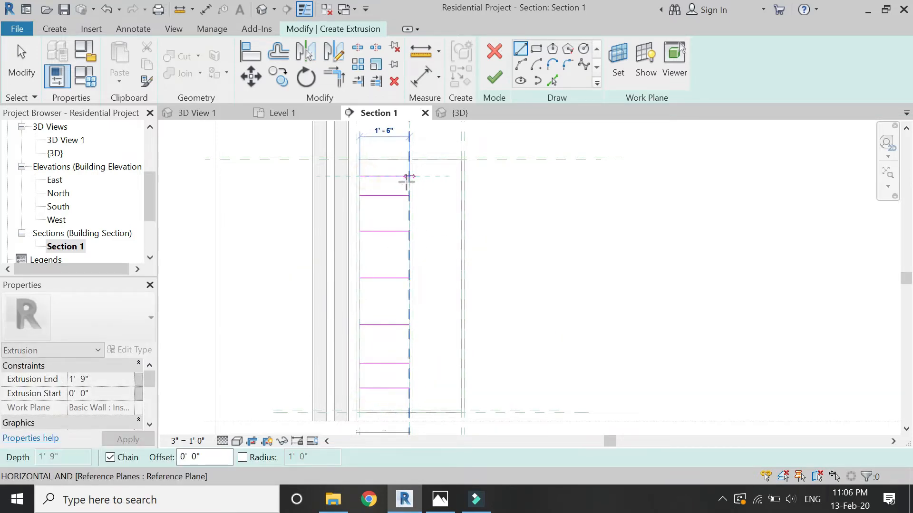
pyautogui.click(409, 177)
pyautogui.press('Escape')
pyautogui.click(363, 256)
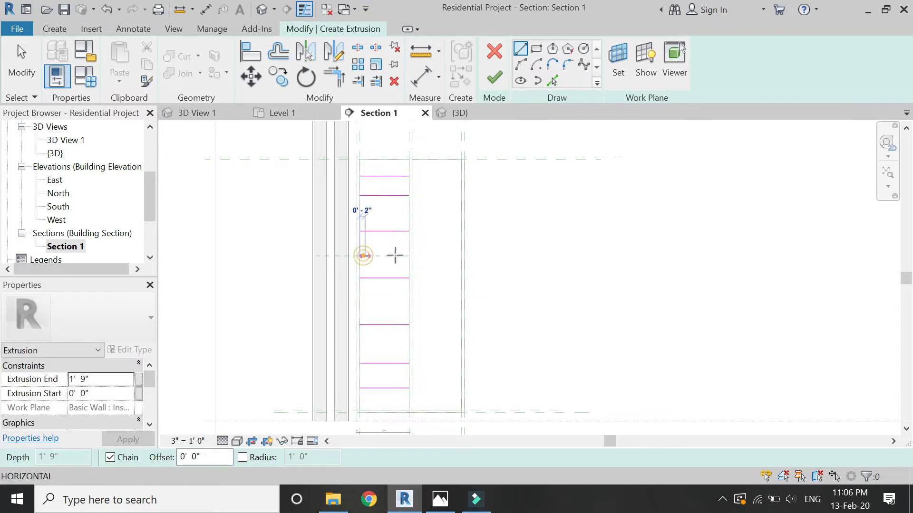
pyautogui.press('Escape')
# Dimension the eight shelf lines in one aligned string between the bay's inner top and bottom faces, and make the spacing equal
pyautogui.press('d')
pyautogui.press('i')
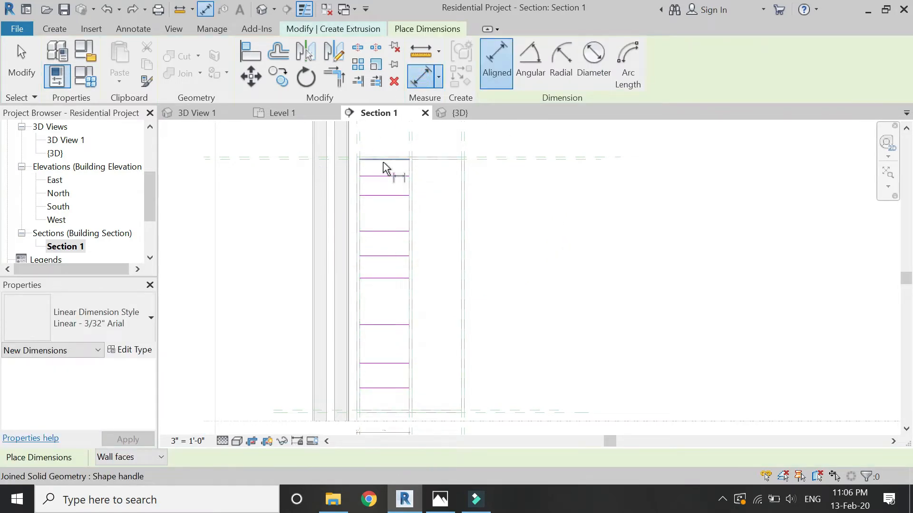
pyautogui.click(385, 168)
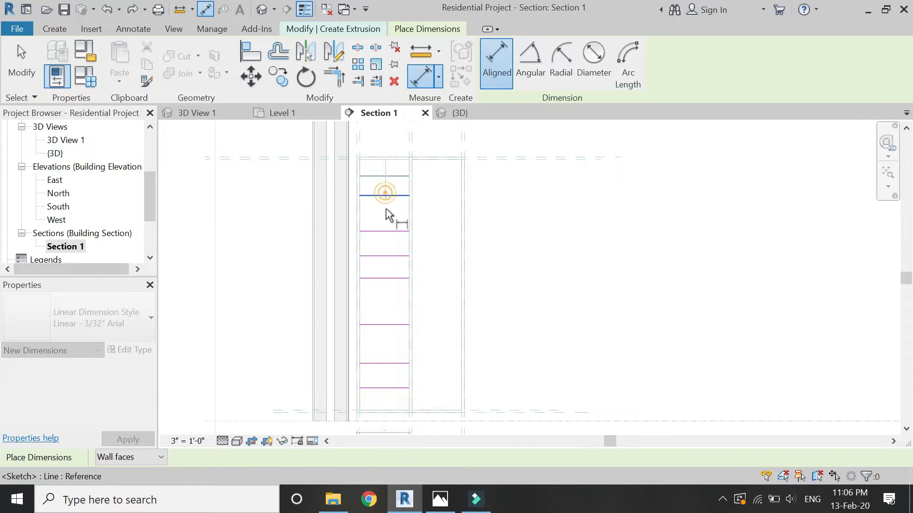
pyautogui.click(388, 256)
pyautogui.click(383, 278)
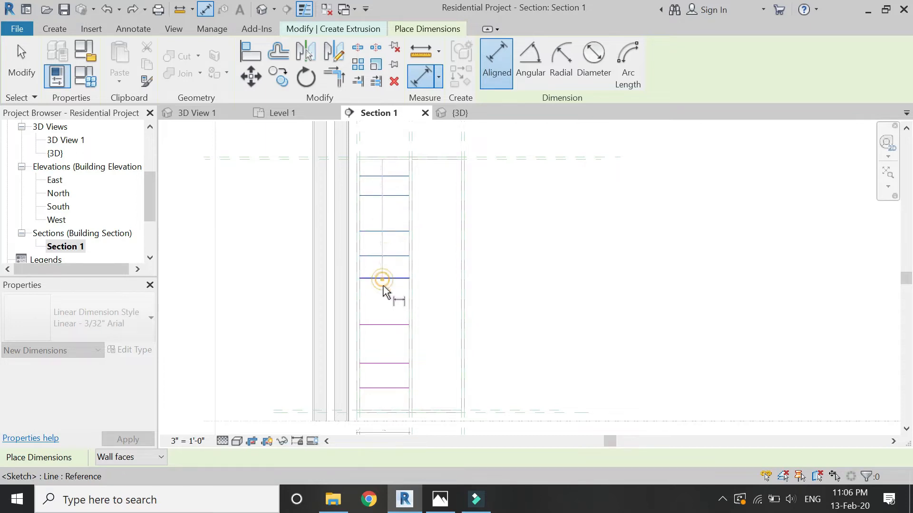
pyautogui.click(380, 363)
pyautogui.click(384, 388)
pyautogui.scroll(3, 380, 411)
pyautogui.scroll(-2, 380, 412)
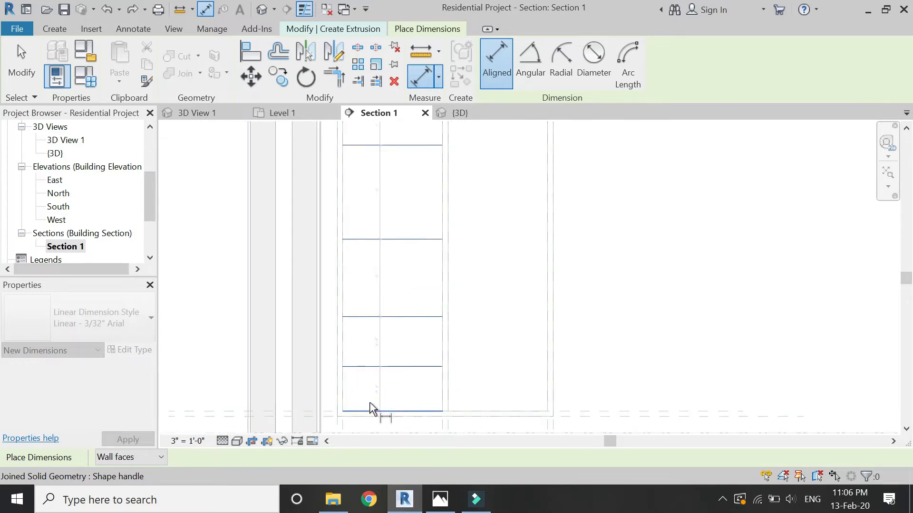
pyautogui.click(249, 246)
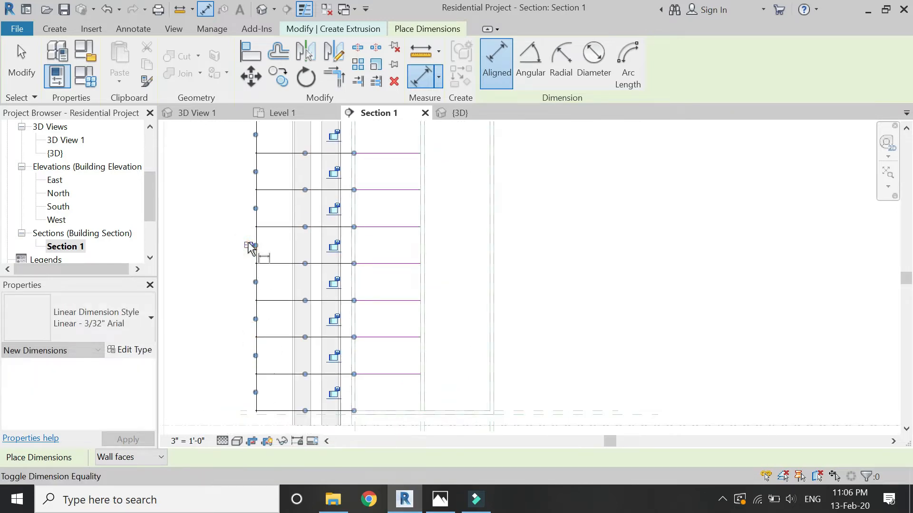
# Delete the dimension string and the first, third and fifth shelf lines counted from the top of the left bay
pyautogui.press('Escape')
pyautogui.press('Delete')
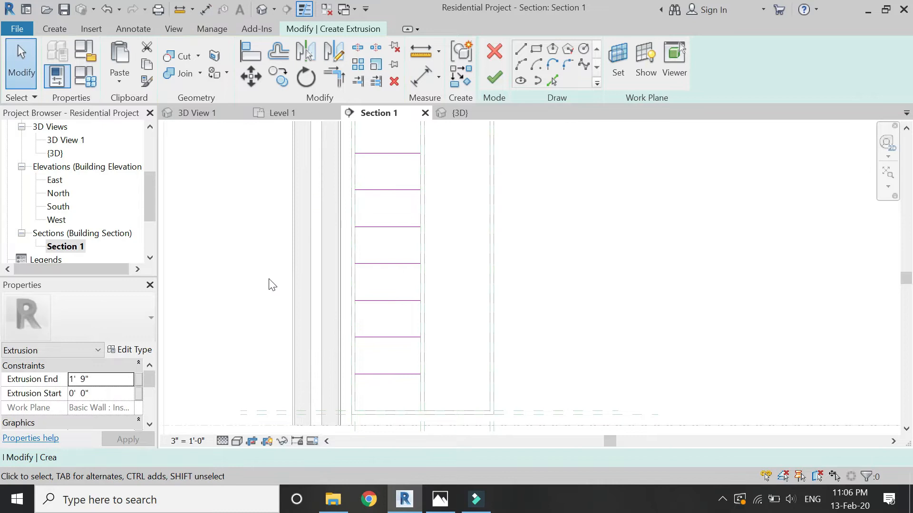
pyautogui.scroll(-2, 269, 280)
pyautogui.scroll(-1, 369, 255)
pyautogui.scroll(1, 368, 202)
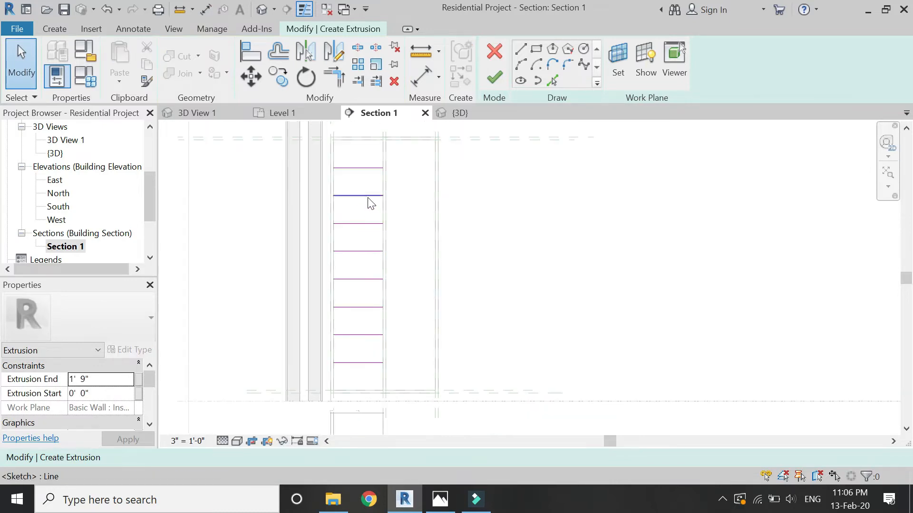
pyautogui.click(363, 168)
pyautogui.press('Delete')
pyautogui.click(367, 228)
pyautogui.press('Delete')
pyautogui.scroll(1, 367, 283)
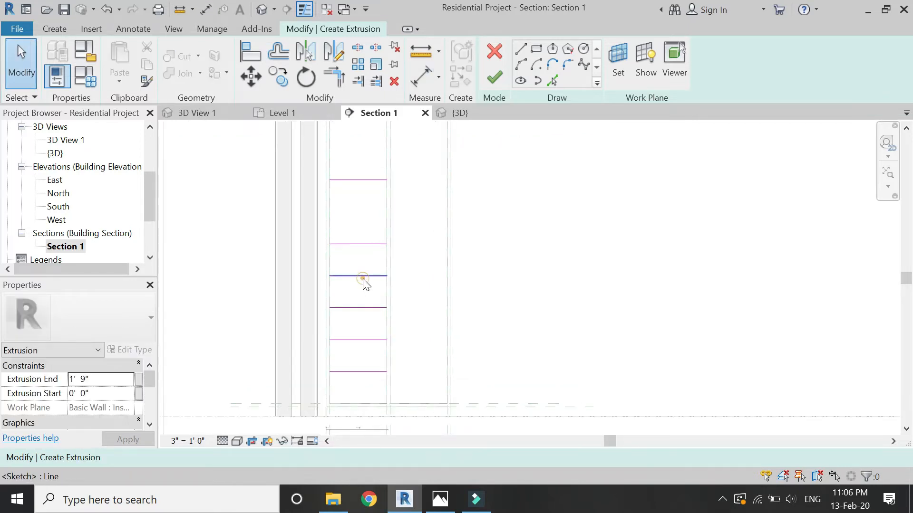
pyautogui.click(366, 277)
pyautogui.press('Delete')
# Equalize the spacing of the lower four shelf lines above the bay's bottom face with an aligned dimension string, and delete that dimension
pyautogui.click(420, 79)
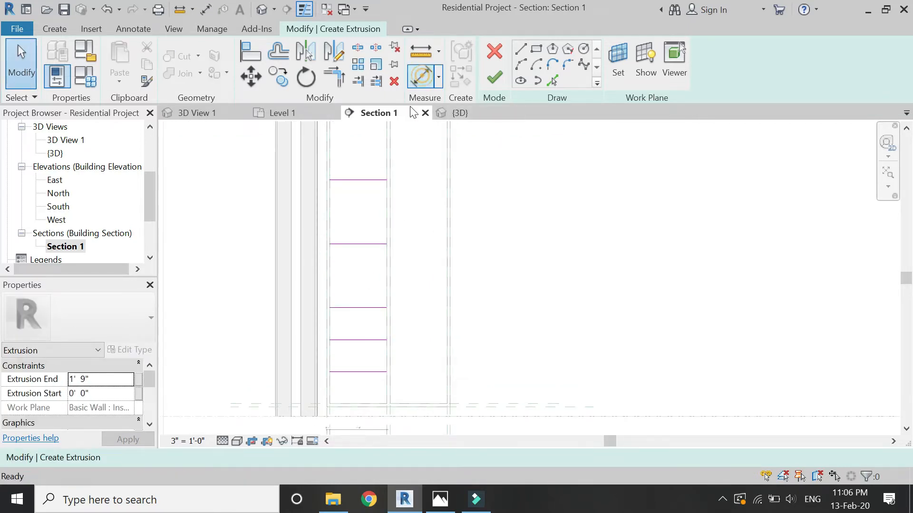
pyautogui.click(354, 244)
pyautogui.click(353, 308)
pyautogui.click(360, 340)
pyautogui.click(367, 372)
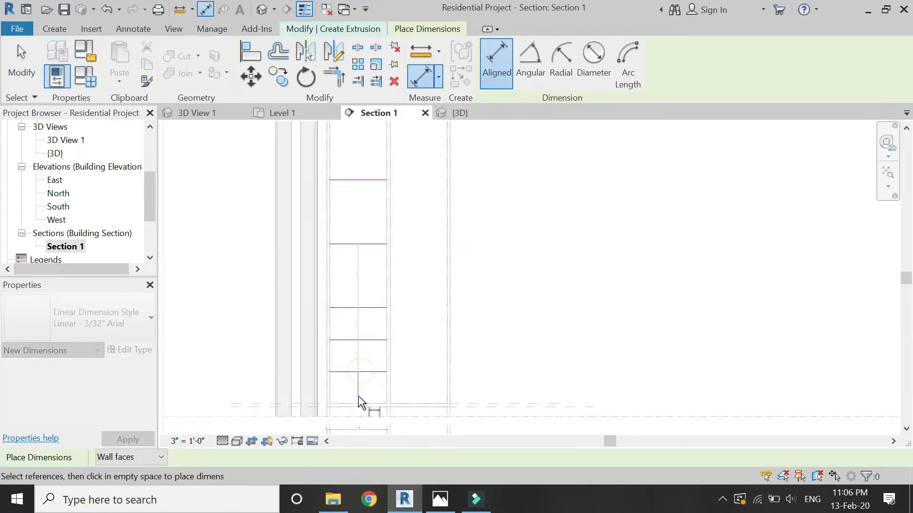
pyautogui.click(358, 403)
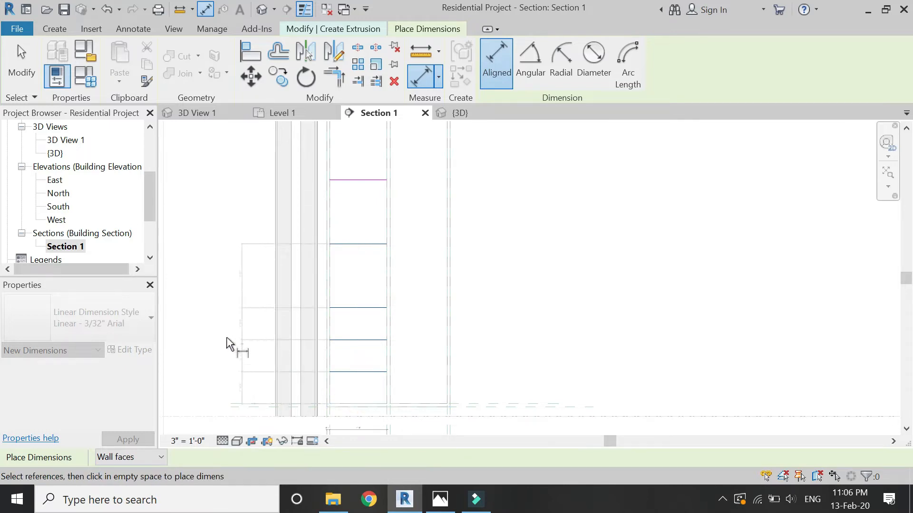
pyautogui.click(224, 339)
pyautogui.click(220, 324)
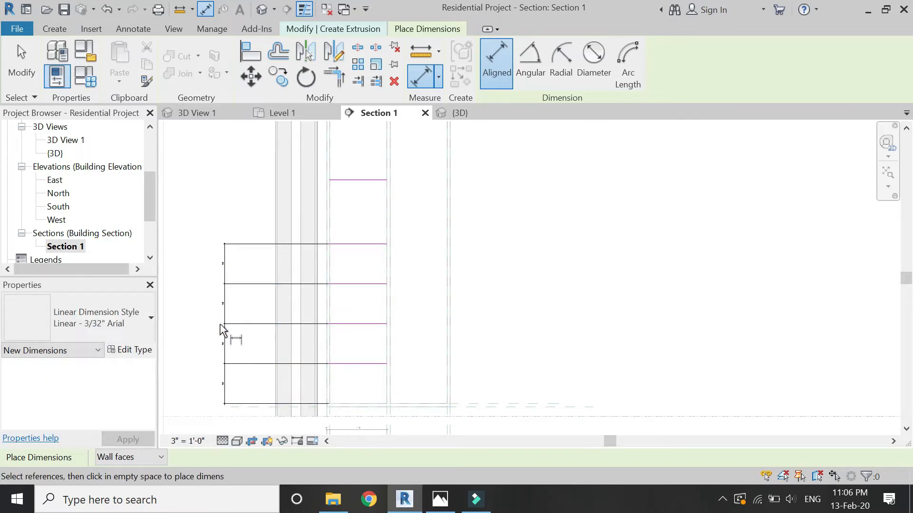
pyautogui.press('Escape')
pyautogui.click(222, 323)
pyautogui.press('Delete')
# Offset copies of the top two shelf lines by 1/2" above and below each line
pyautogui.scroll(-1, 224, 326)
pyautogui.click(279, 50)
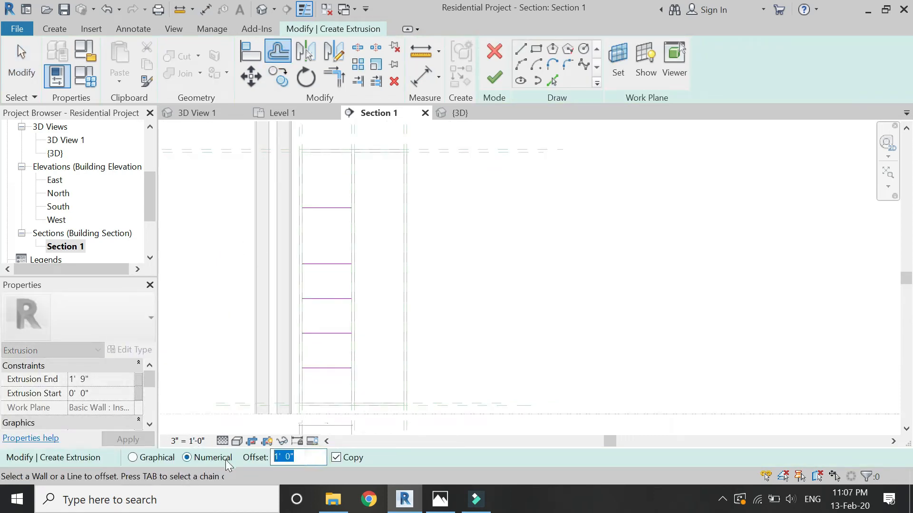
pyautogui.write('0.')
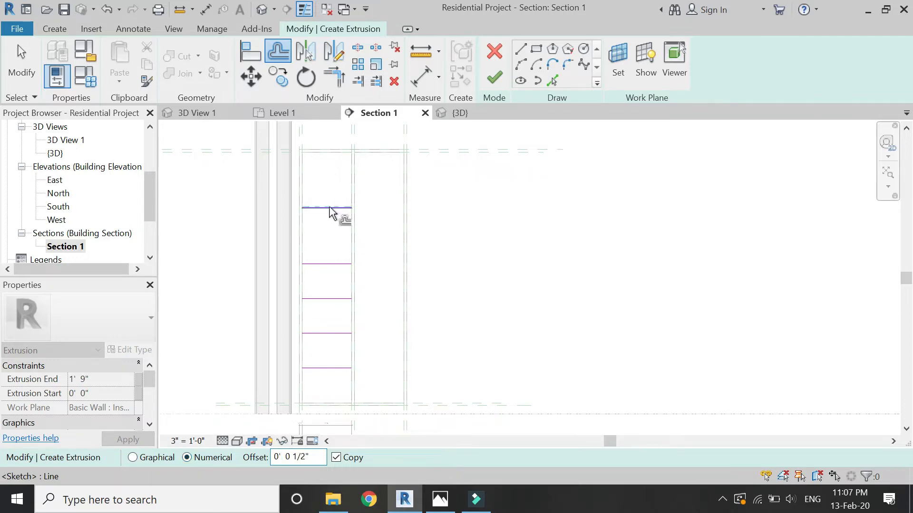
pyautogui.scroll(4, 319, 204)
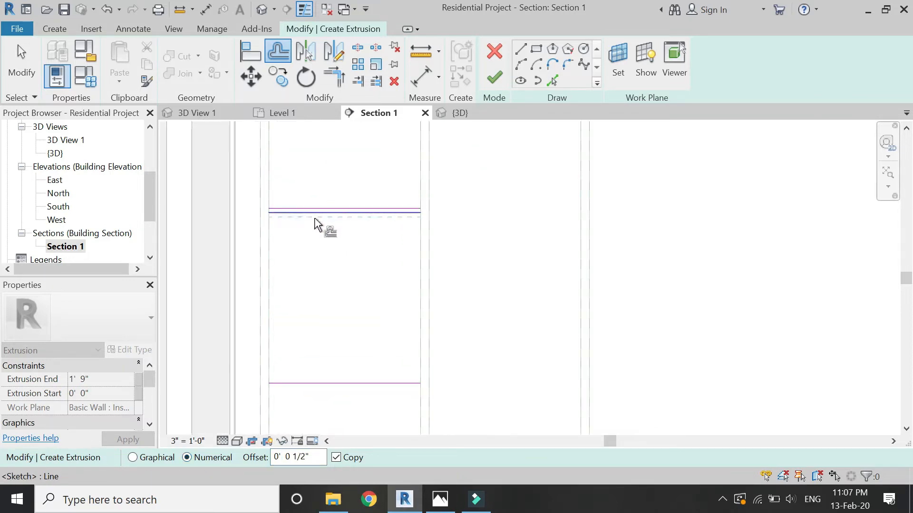
pyautogui.click(315, 218)
pyautogui.scroll(-2, 321, 213)
pyautogui.scroll(2, 325, 295)
pyautogui.click(325, 299)
pyautogui.scroll(-2, 342, 180)
pyautogui.scroll(2, 335, 310)
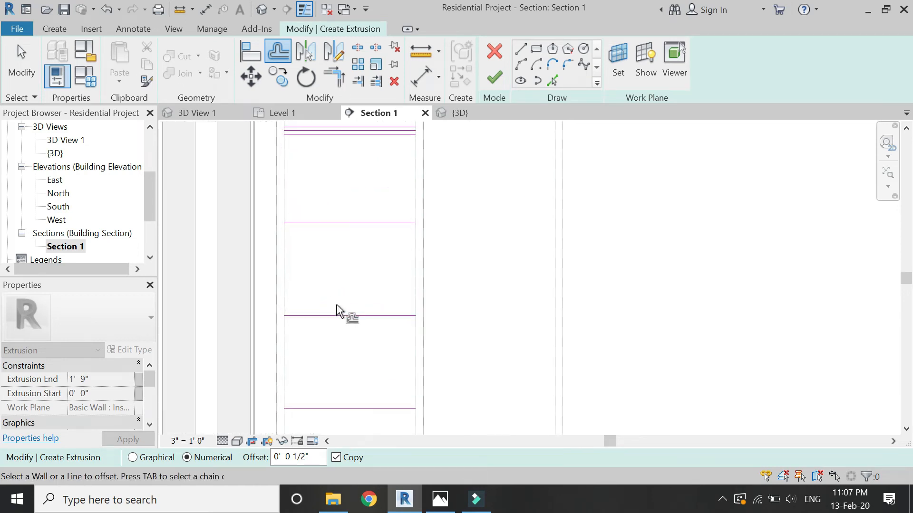
# Offset copies of the lower three shelf lines by 1/2" on both sides, undoing any overlapping duplicate
pyautogui.click(339, 229)
pyautogui.click(357, 320)
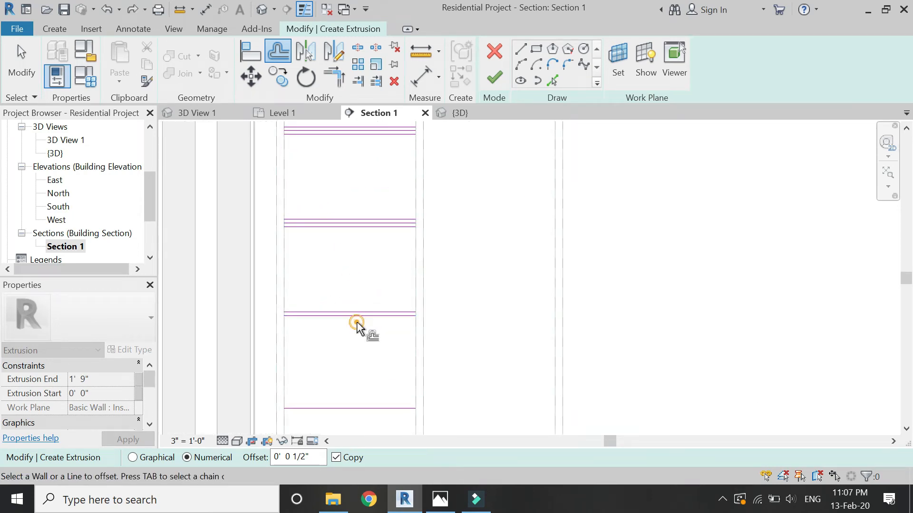
pyautogui.click(356, 320)
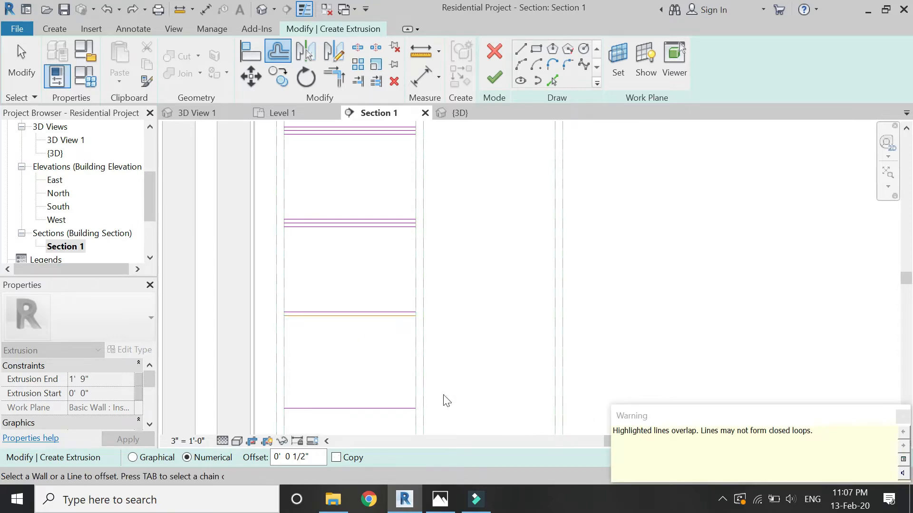
pyautogui.hotkey('ctrl', 'z')
pyautogui.click(386, 317)
pyautogui.scroll(-1, 378, 267)
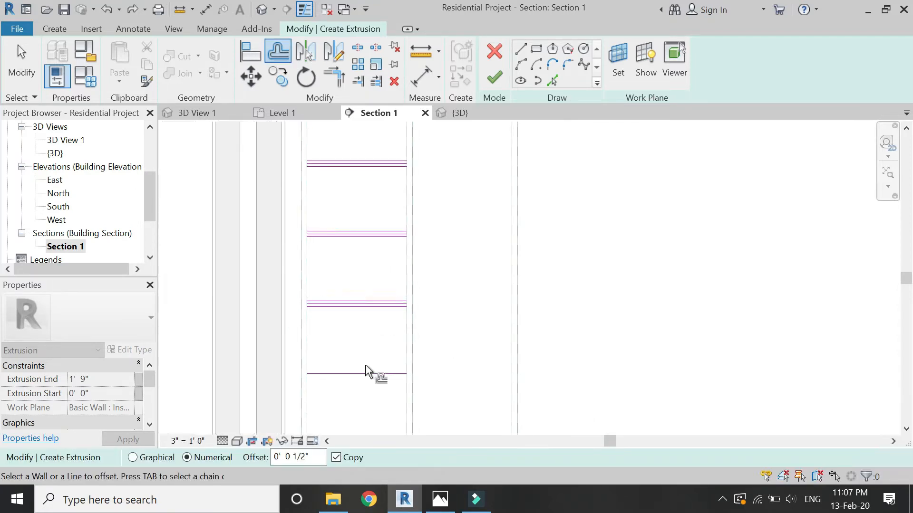
pyautogui.click(371, 377)
pyautogui.scroll(-1, 383, 304)
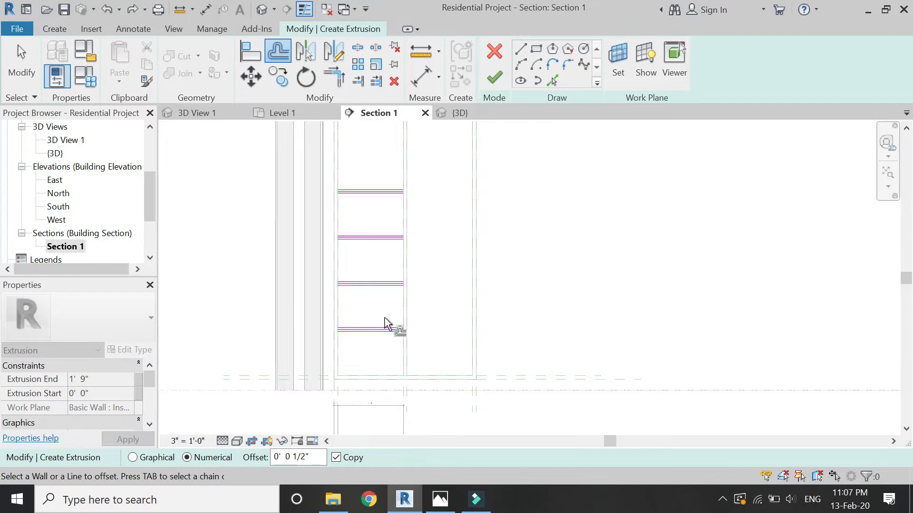
# Delete the original centre lines of the two lowest shelves, keeping only their offset edge lines
pyautogui.press('Escape')
pyautogui.scroll(3, 380, 321)
pyautogui.click(394, 363)
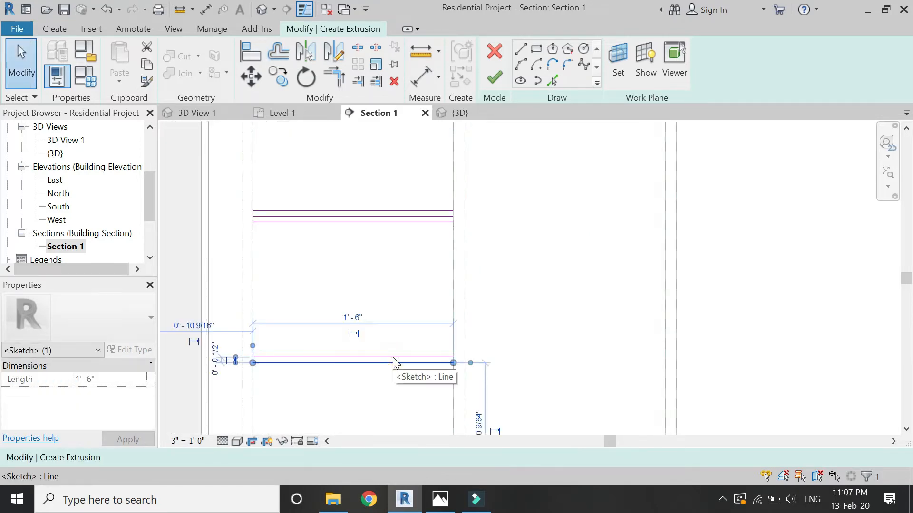
pyautogui.scroll(2, 394, 358)
pyautogui.press('Escape')
pyautogui.click(393, 357)
pyautogui.press('Delete')
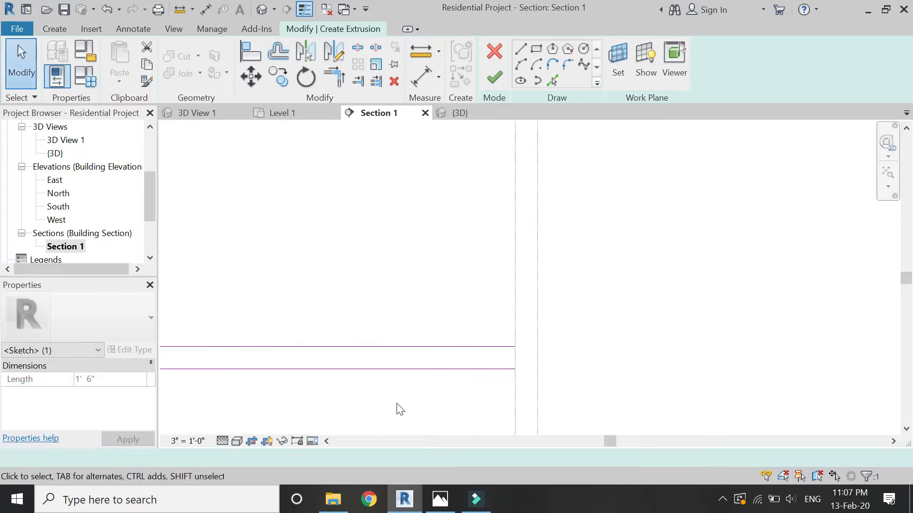
pyautogui.scroll(-3, 379, 260)
pyautogui.scroll(2, 401, 309)
pyautogui.click(397, 306)
pyautogui.press('Delete')
# Delete the original centre lines of the upper three shelves, keeping only their offset edge lines
pyautogui.scroll(-7, 406, 350)
pyautogui.scroll(8, 387, 241)
pyautogui.click(414, 293)
pyautogui.click(413, 290)
pyautogui.press('Delete')
pyautogui.scroll(-4, 420, 361)
pyautogui.scroll(3, 403, 240)
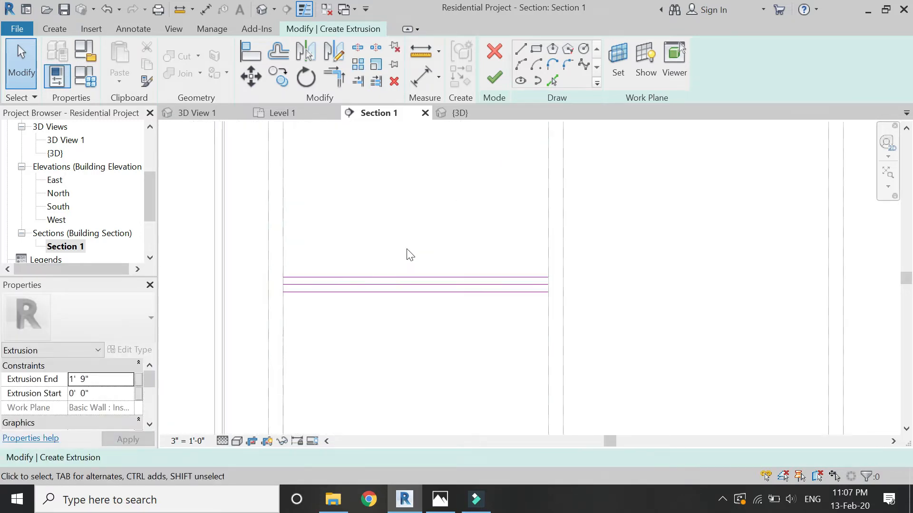
pyautogui.click(423, 285)
pyautogui.press('Delete')
pyautogui.scroll(-4, 429, 362)
pyautogui.scroll(3, 415, 222)
pyautogui.click(417, 219)
pyautogui.press('Delete')
# Close the profiles of the top two shelves with short vertical lines joining the edge lines at both ends
pyautogui.scroll(-4, 428, 334)
pyautogui.scroll(3, 428, 299)
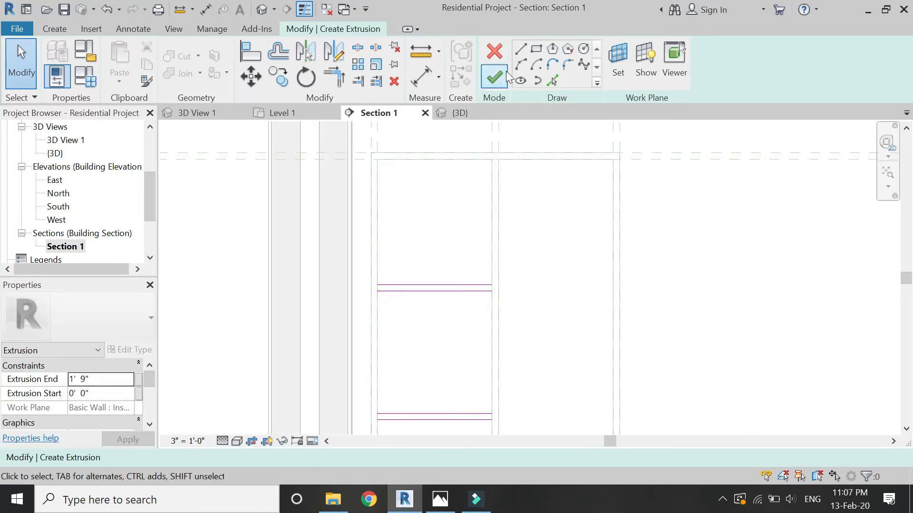
pyautogui.click(521, 48)
pyautogui.scroll(3, 377, 285)
pyautogui.click(364, 301)
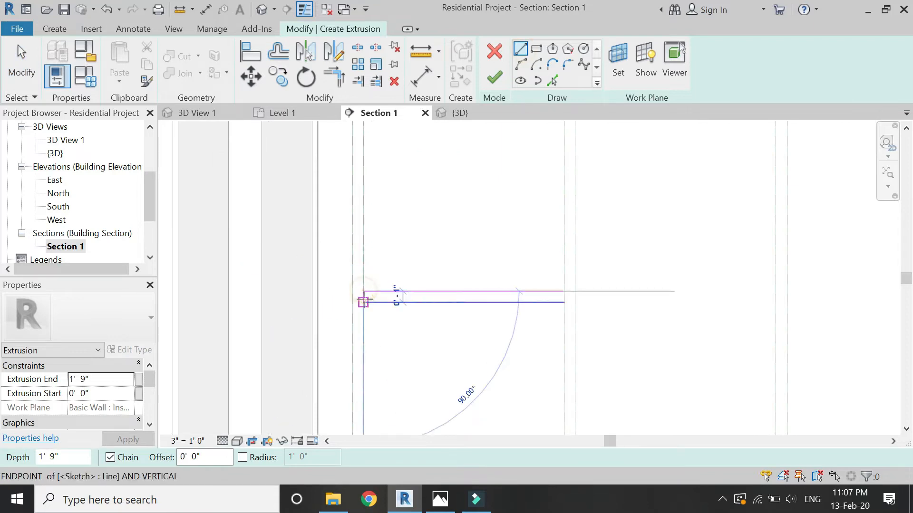
pyautogui.click(564, 301)
pyautogui.press('Escape')
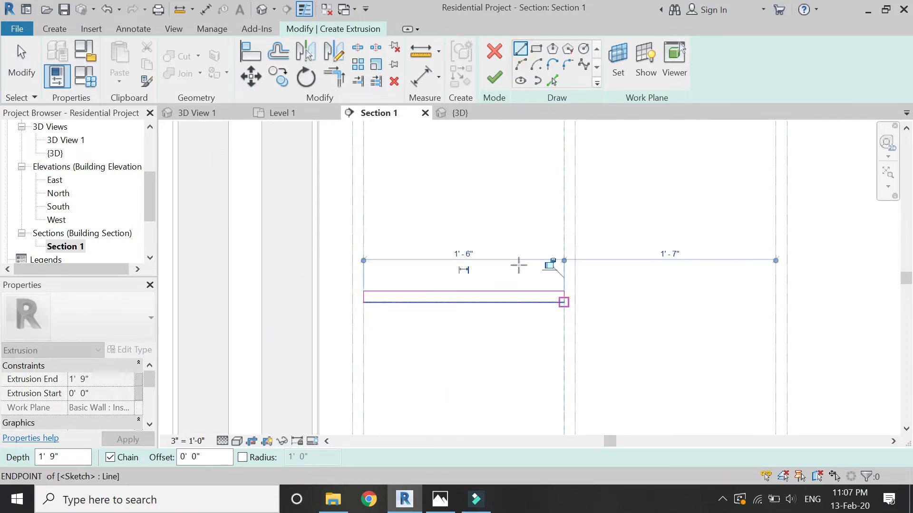
pyautogui.scroll(-2, 441, 248)
pyautogui.scroll(3, 412, 327)
pyautogui.click(412, 328)
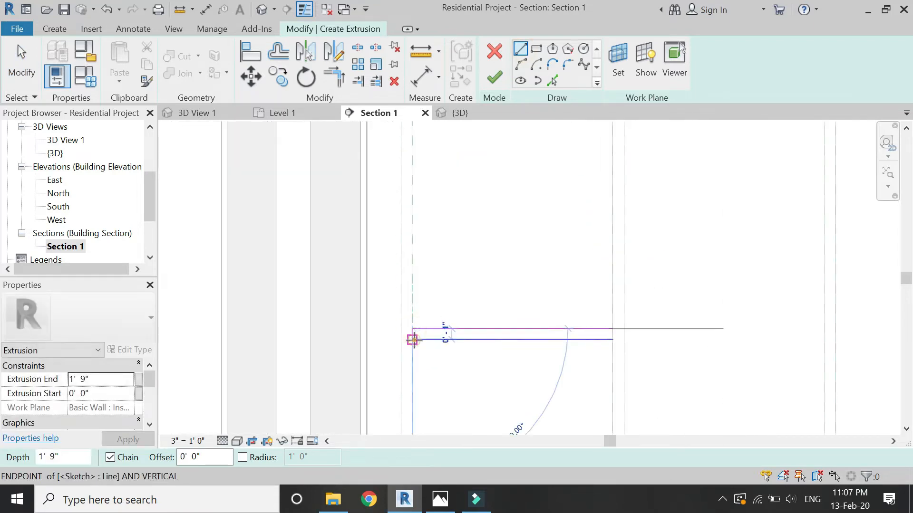
pyautogui.click(613, 329)
pyautogui.click(612, 339)
pyautogui.press('Escape')
# Close both ends of the third and fourth shelf profiles from the top with short vertical lines
pyautogui.scroll(-2, 487, 325)
pyautogui.moveTo(487, 325); pyautogui.dragTo(451, 230, button='middle')
pyautogui.scroll(3, 426, 309)
pyautogui.click(398, 286)
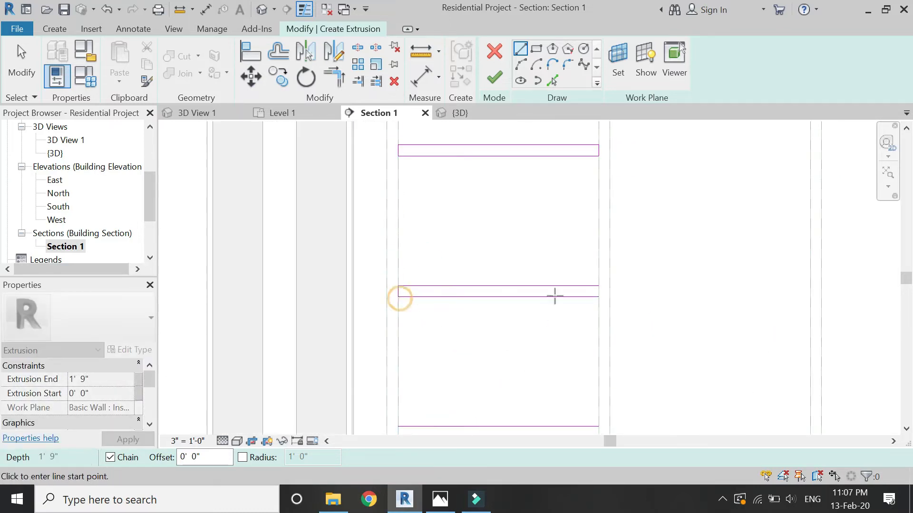
pyautogui.click(598, 285)
pyautogui.press('Escape')
pyautogui.scroll(-2, 406, 327)
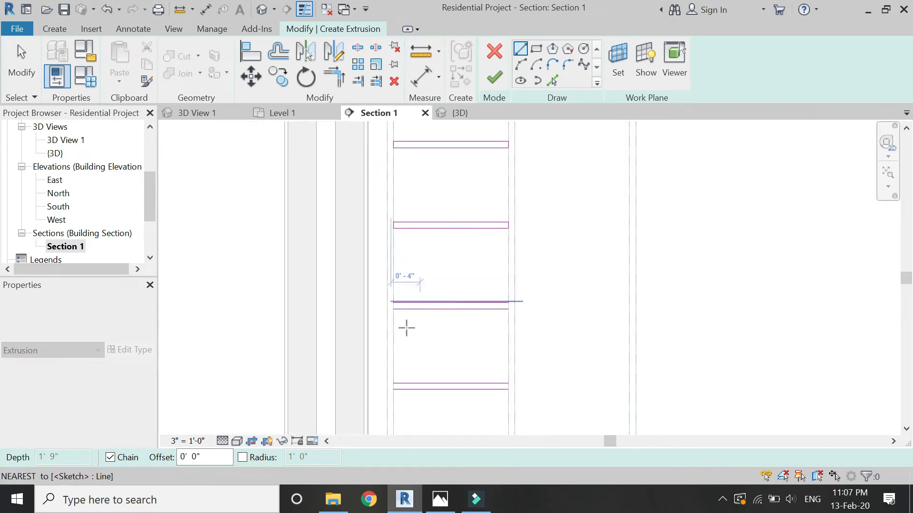
pyautogui.scroll(2, 384, 298)
pyautogui.click(382, 288)
pyautogui.click(382, 299)
pyautogui.press('Escape')
pyautogui.click(583, 288)
pyautogui.click(583, 300)
# Close both ends of the lowest shelf profile with short vertical lines and leave the Line tool
pyautogui.scroll(-2, 408, 316)
pyautogui.scroll(2, 390, 291)
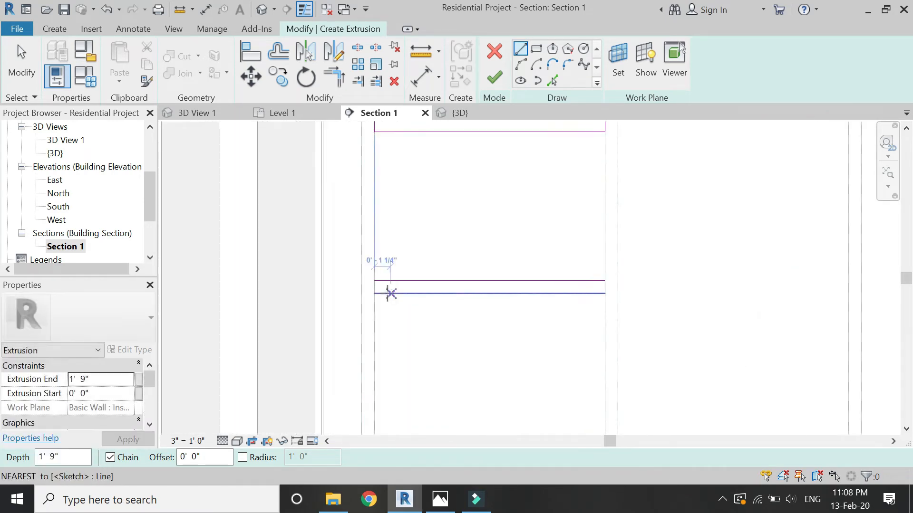
pyautogui.click(374, 281)
pyautogui.click(375, 293)
pyautogui.click(605, 281)
pyautogui.click(605, 294)
pyautogui.press('Escape')
pyautogui.scroll(-4, 442, 352)
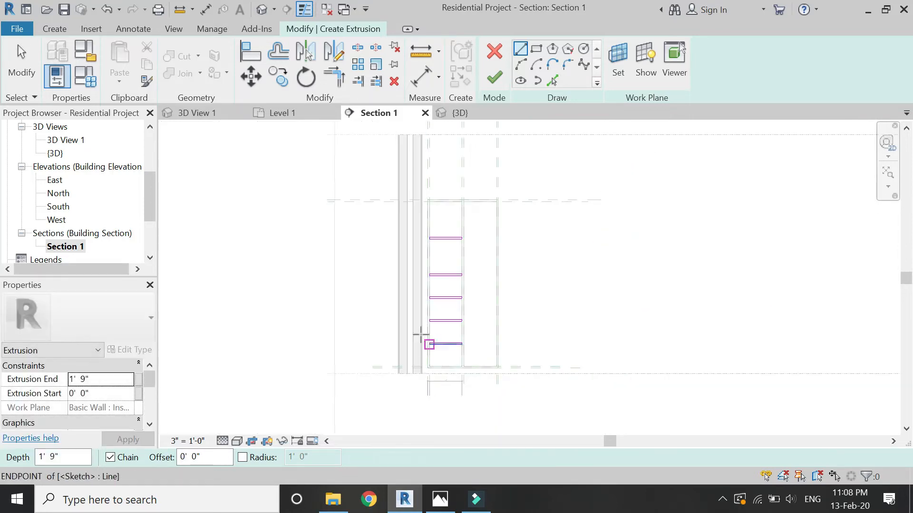
pyautogui.press('Escape')
# In the {3D} view, set the shelf extrusion's start to 0' 1" and end to 1' 10", and finish the extrusion
pyautogui.click(459, 113)
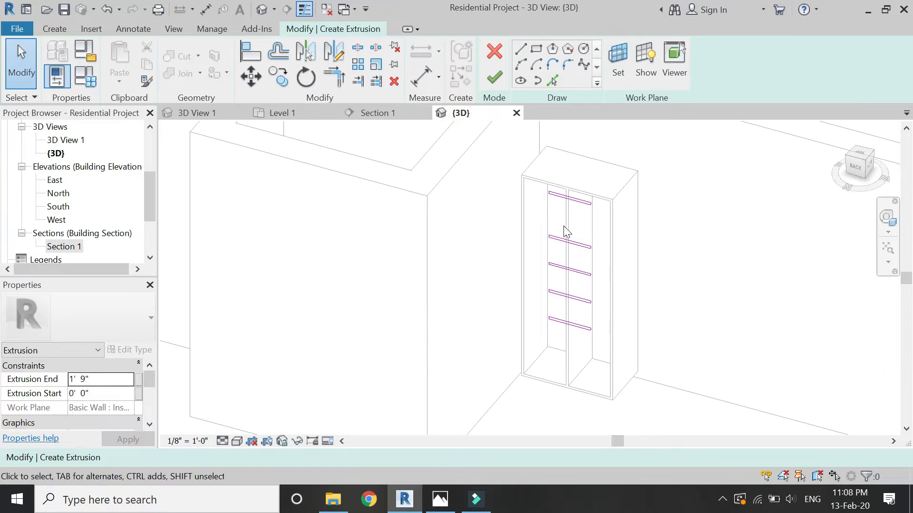
pyautogui.click(99, 394)
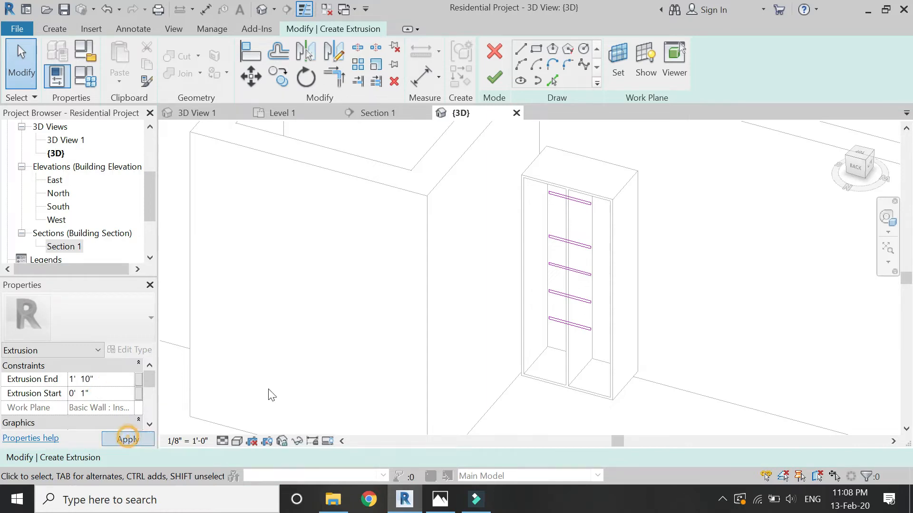
pyautogui.click(494, 78)
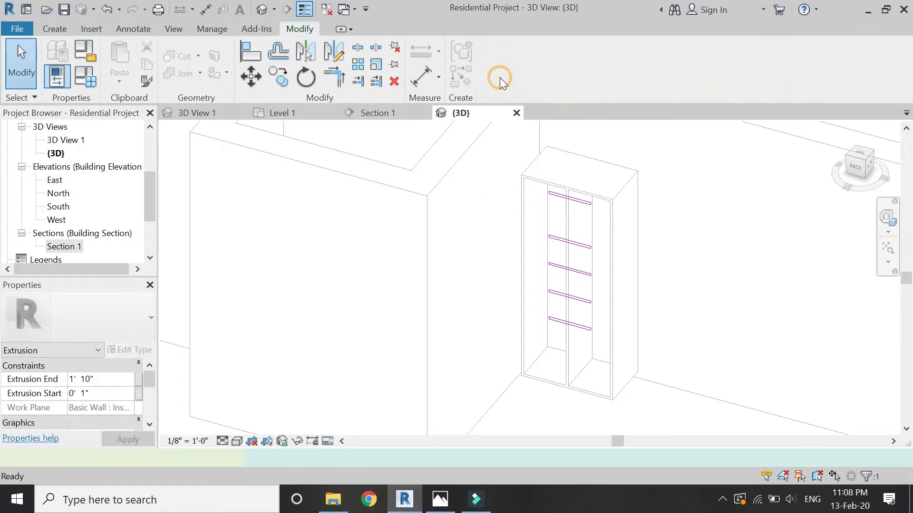
pyautogui.click(338, 274)
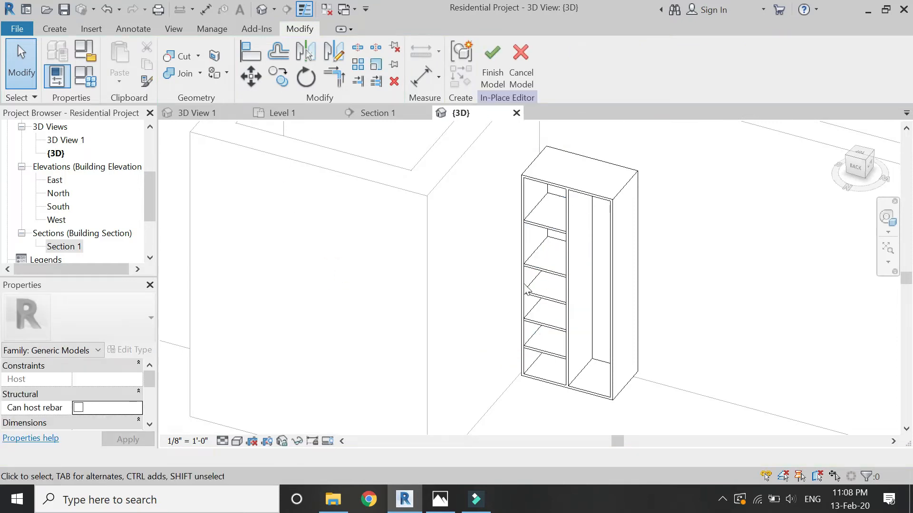
# Set the Level 1 floor plan's visual style to Wireframe, and return to the Section 1 view
pyautogui.click(395, 114)
pyautogui.click(288, 114)
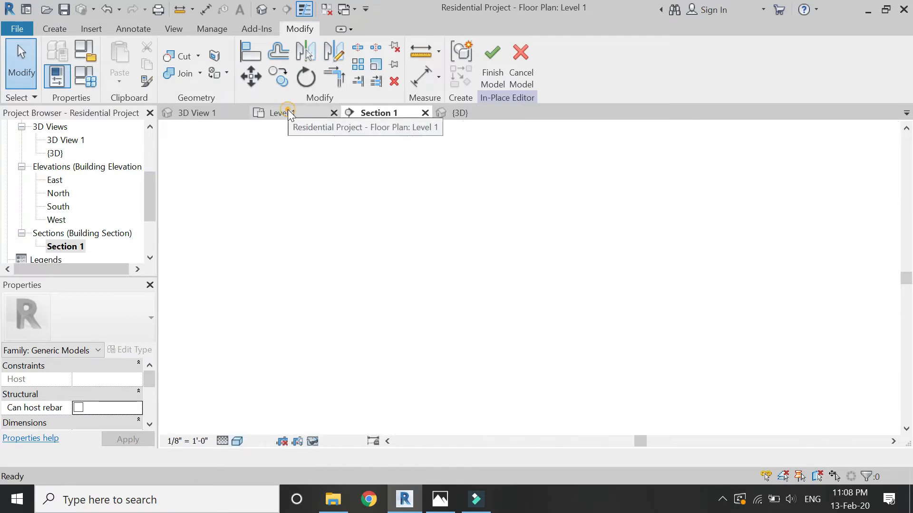
pyautogui.scroll(3, 598, 346)
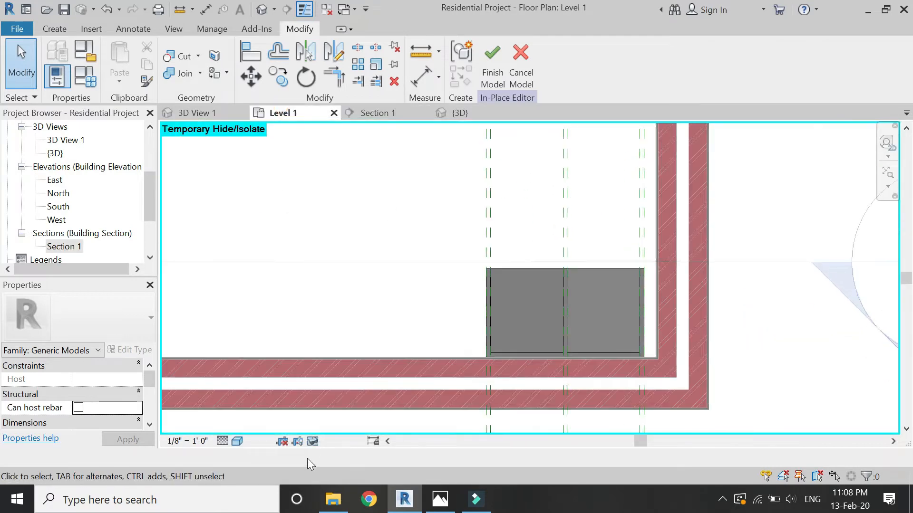
pyautogui.click(224, 441)
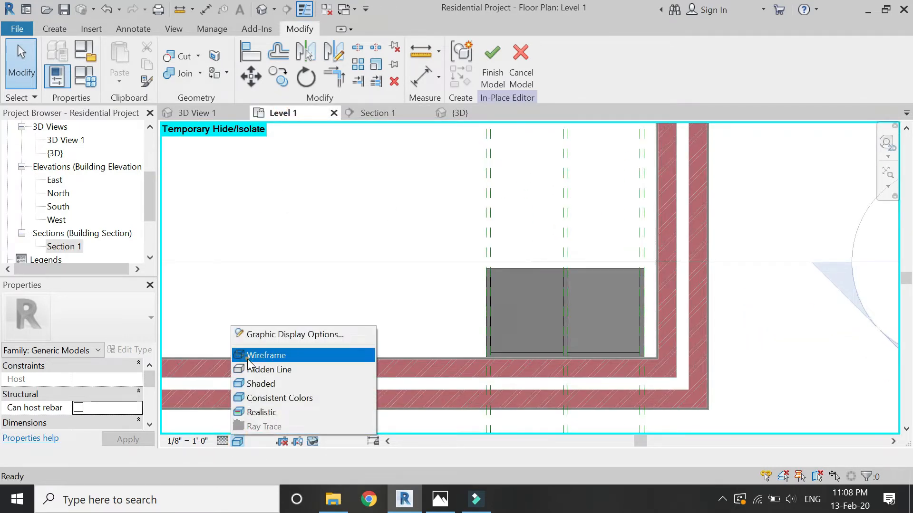
pyautogui.click(252, 353)
pyautogui.scroll(2, 611, 340)
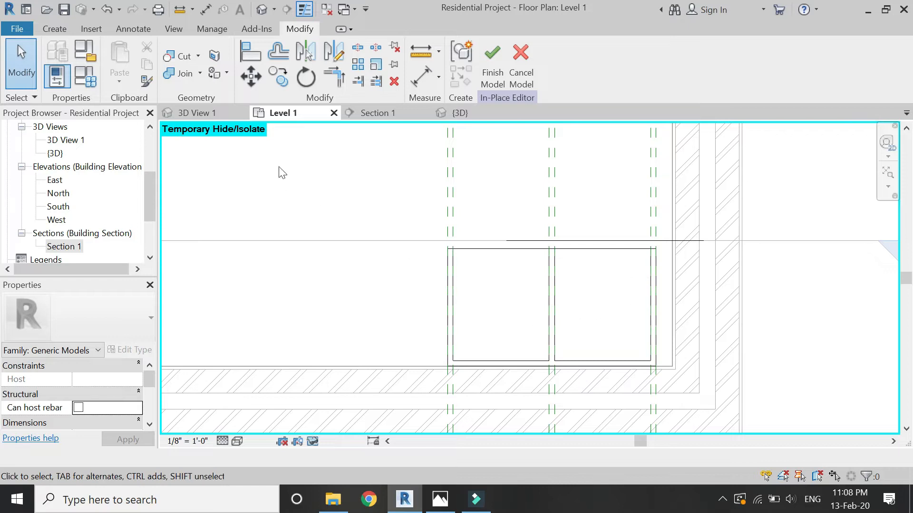
pyautogui.click(458, 114)
pyautogui.click(390, 115)
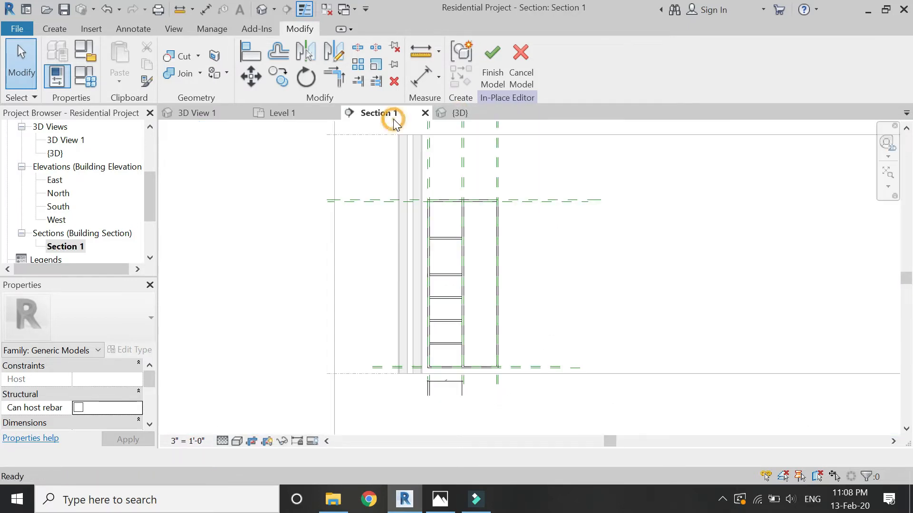
# Start a new extrusion in the Section 1 view, picking the cabinet's front face as its work plane
pyautogui.scroll(2, 468, 275)
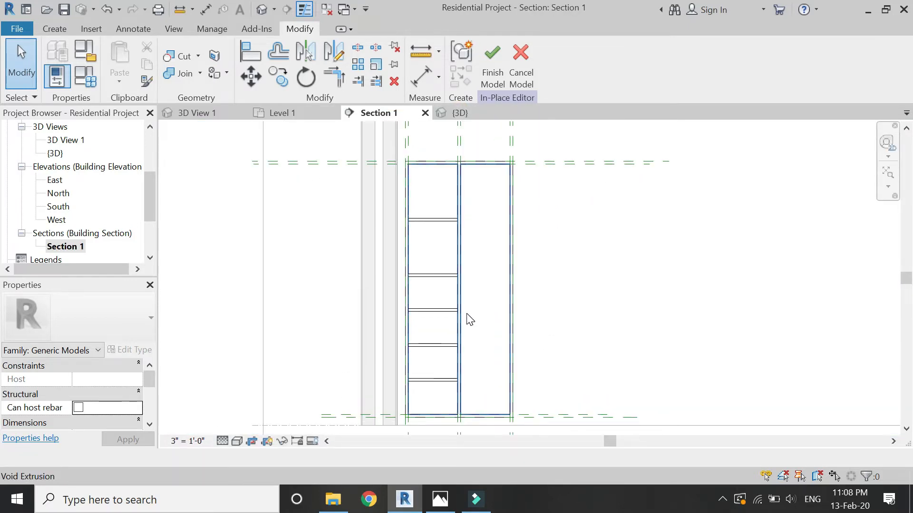
pyautogui.click(53, 29)
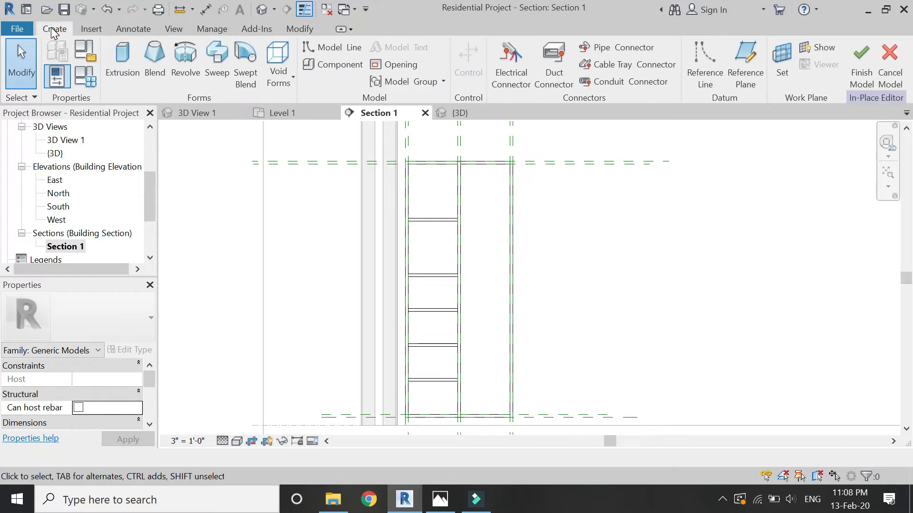
pyautogui.click(120, 70)
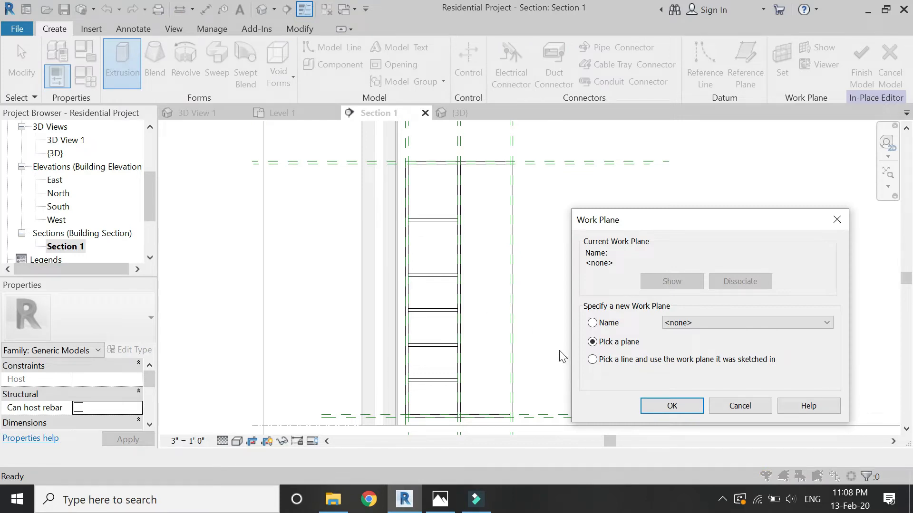
pyautogui.click(672, 405)
pyautogui.scroll(5, 404, 157)
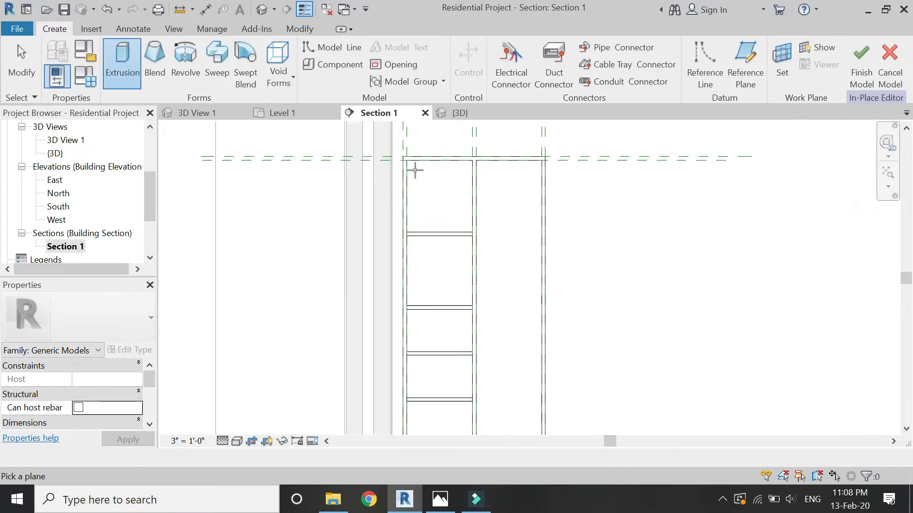
pyautogui.click(393, 145)
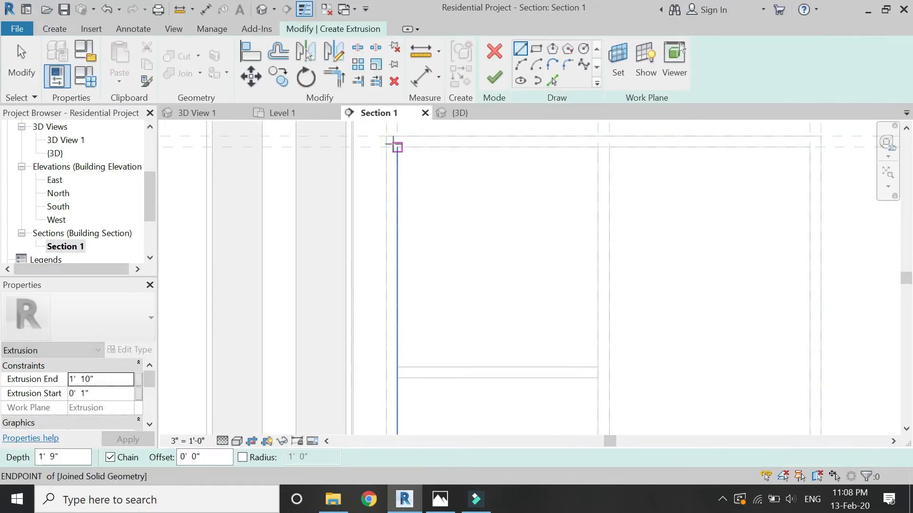
# Sketch a rectangle from the wall face at the cabinet's top edge to the cabinet's lower outer corner
pyautogui.scroll(-4, 355, 250)
pyautogui.scroll(5, 356, 194)
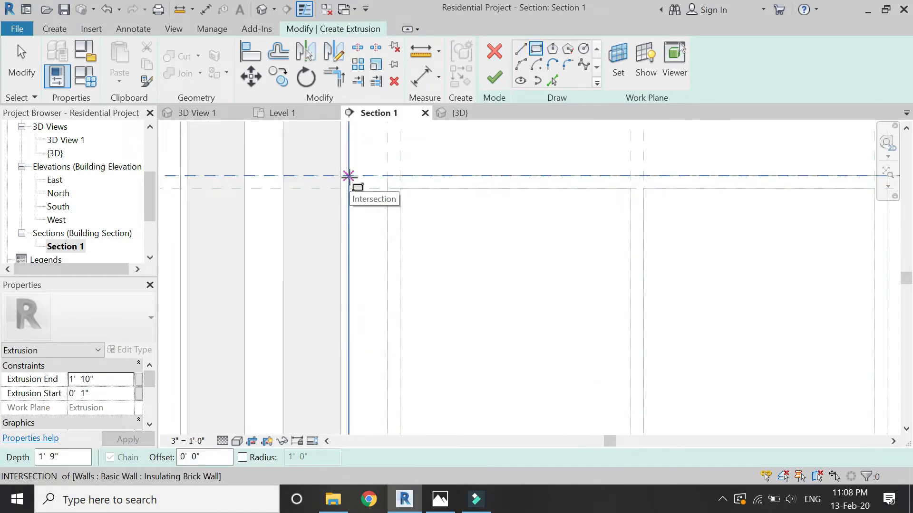
pyautogui.click(349, 176)
pyautogui.scroll(-4, 350, 162)
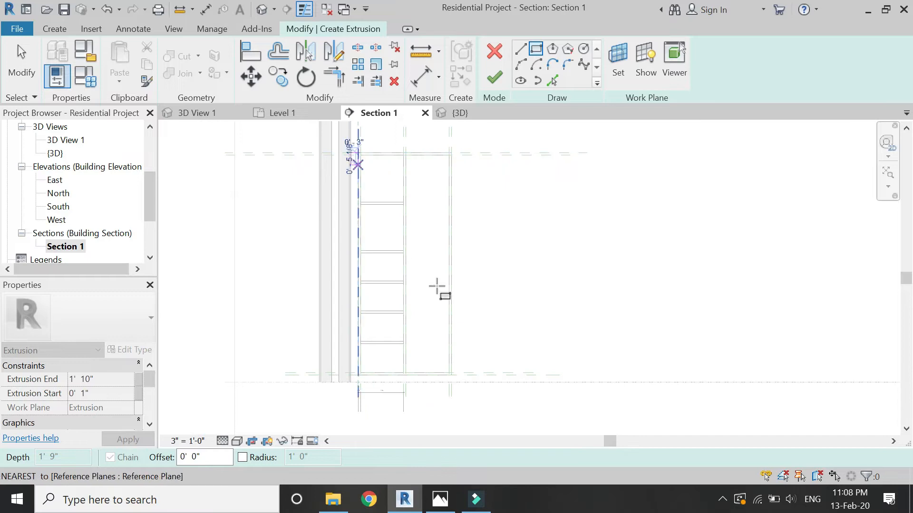
pyautogui.scroll(3, 418, 350)
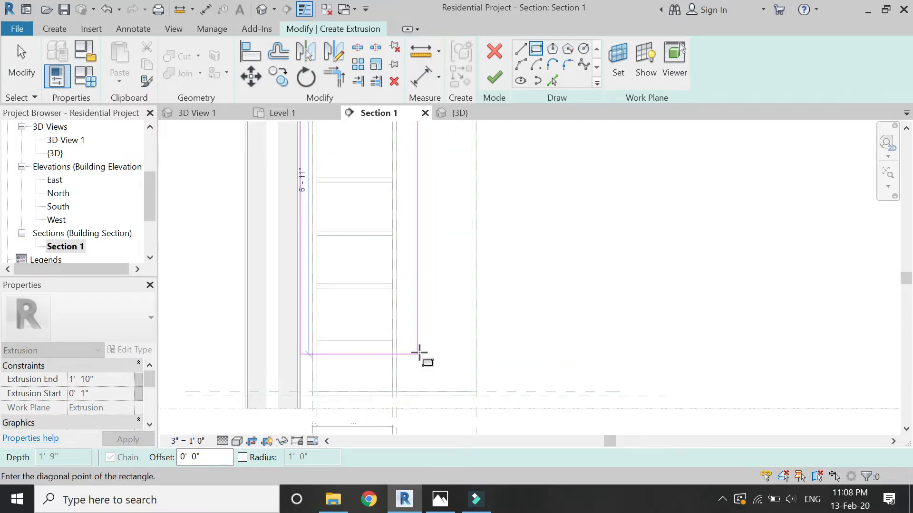
pyautogui.scroll(2, 456, 395)
pyautogui.click(474, 396)
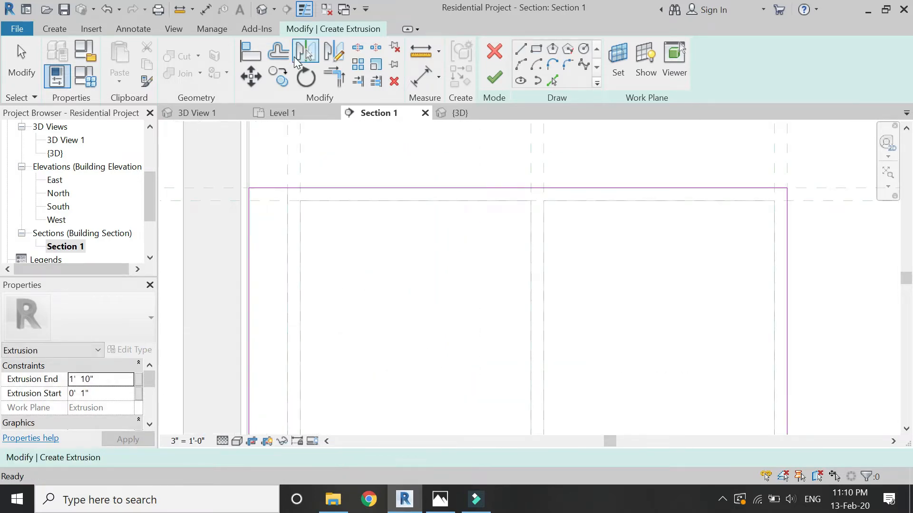
# Offset a copy of the rectangle's wall-side edge 5" inward
pyautogui.click(281, 53)
pyautogui.scroll(-2, 289, 250)
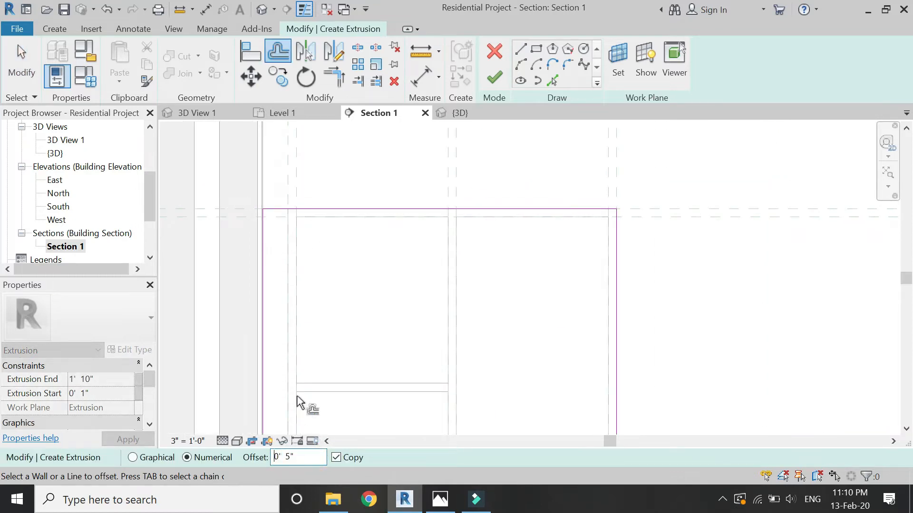
pyautogui.click(273, 306)
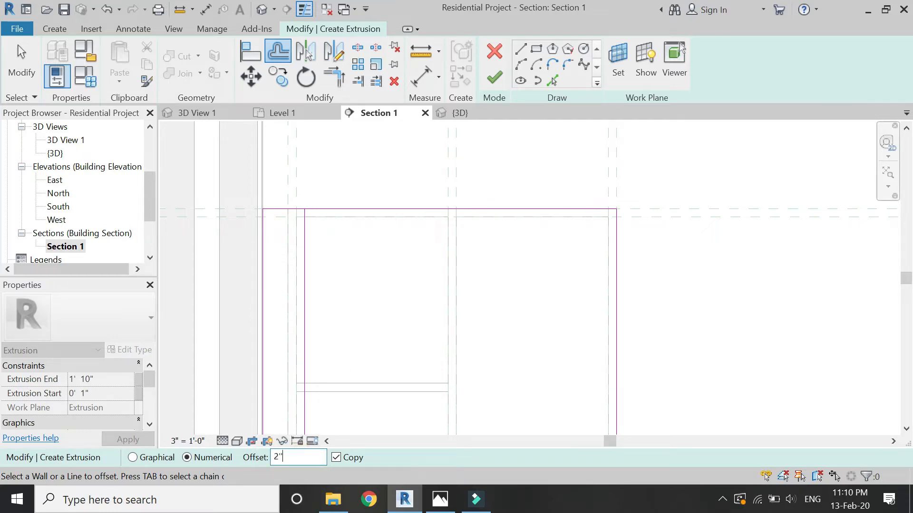
# Offset copies of the rectangle's top, outer side and bottom edges 2" inward
pyautogui.click(399, 209)
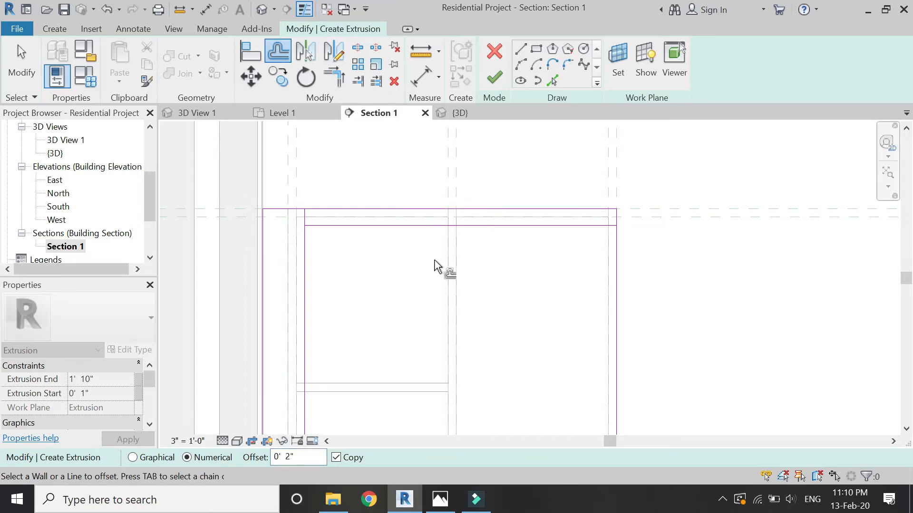
pyautogui.click(614, 287)
pyautogui.scroll(-4, 452, 178)
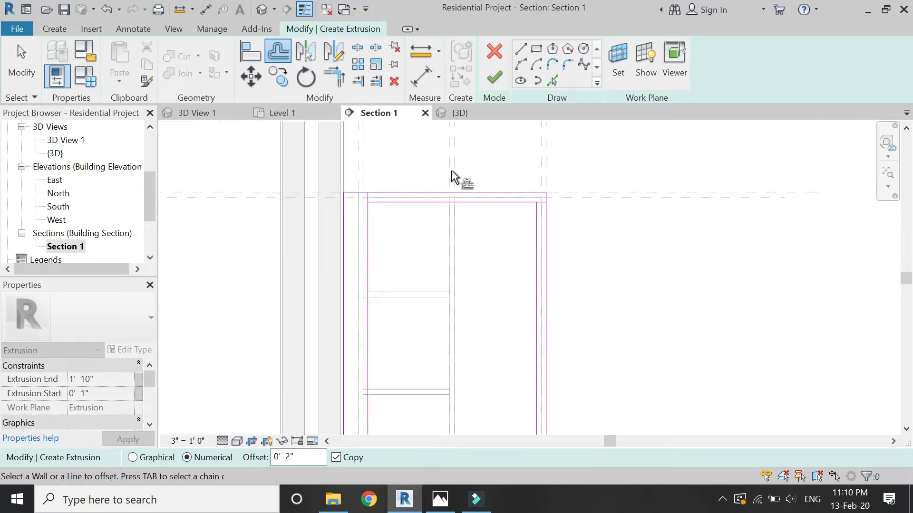
pyautogui.scroll(2, 452, 361)
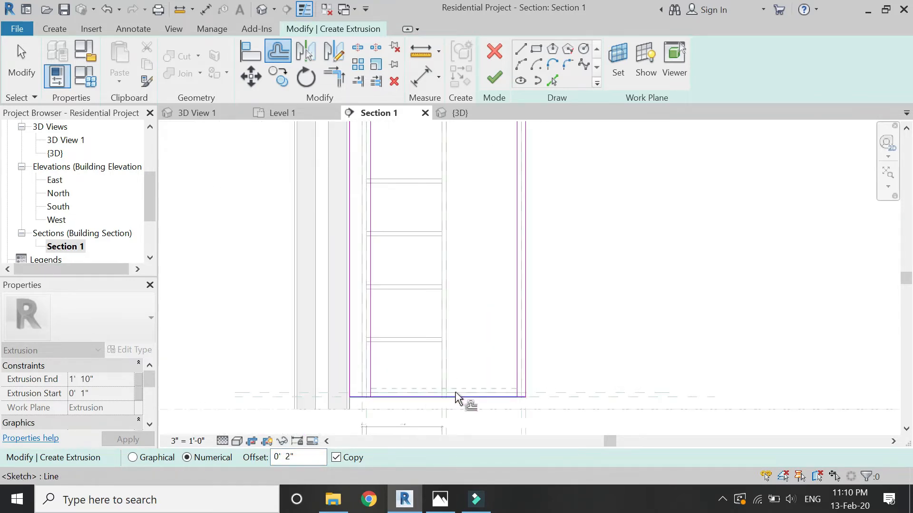
pyautogui.click(456, 395)
# Add two vertical sketch lines between the inner top and bottom lines, offset 1" outward from each face of the central panel
pyautogui.click(520, 49)
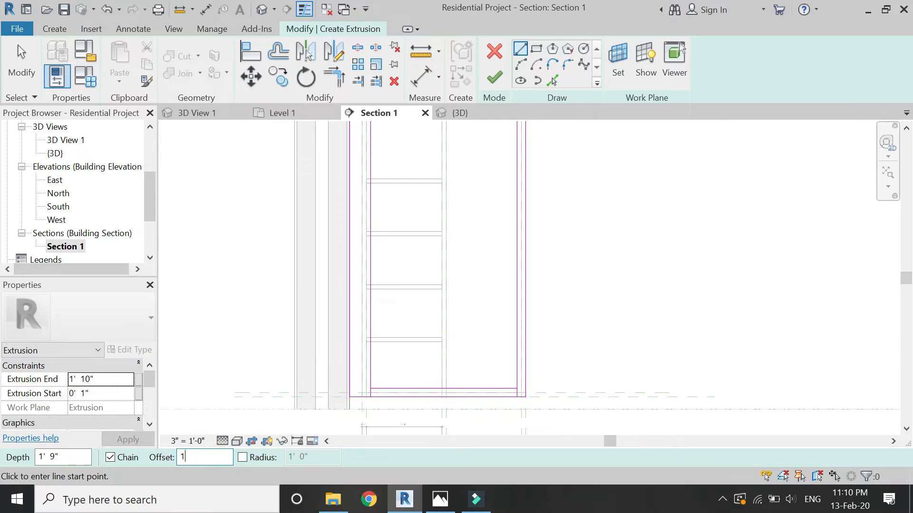
pyautogui.press('Return')
pyautogui.scroll(2, 446, 386)
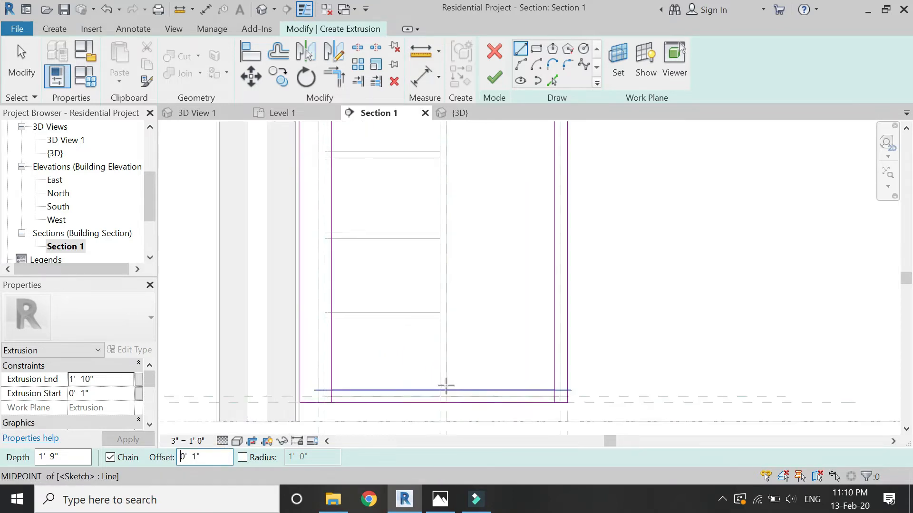
pyautogui.scroll(1, 437, 391)
pyautogui.click(438, 391)
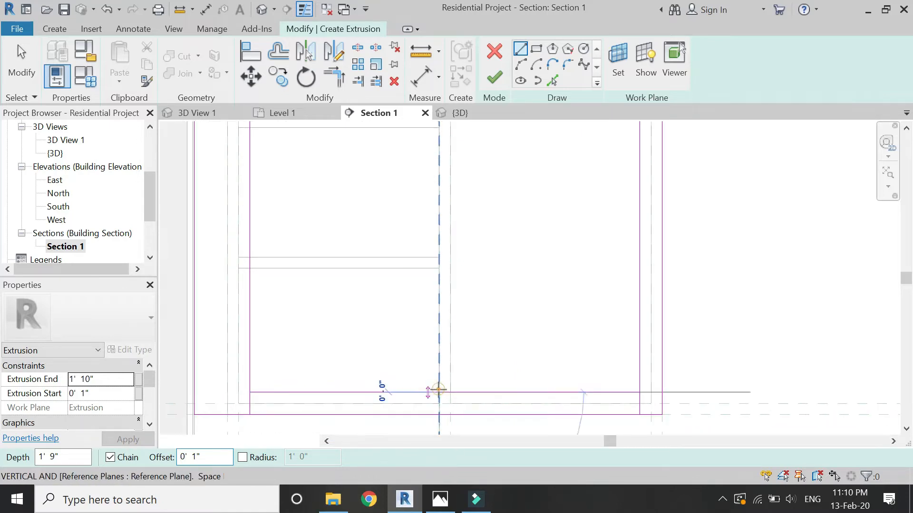
pyautogui.scroll(-4, 414, 428)
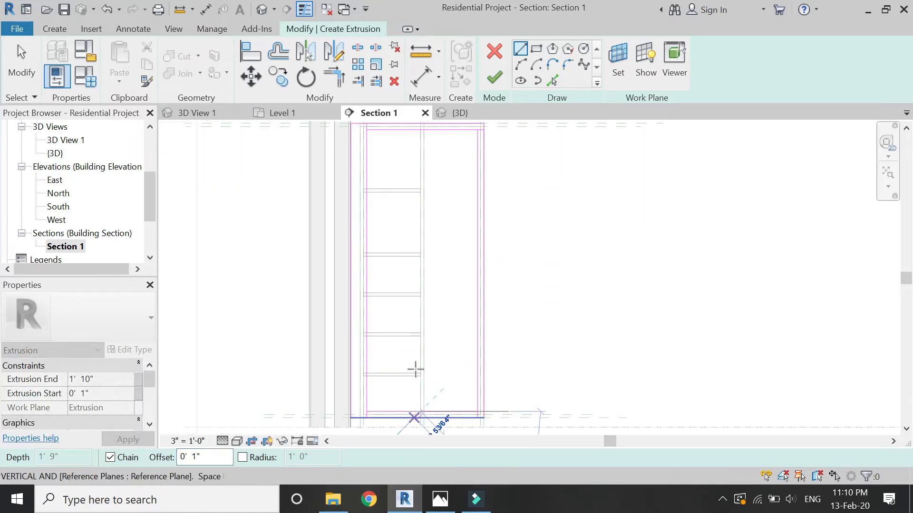
pyautogui.scroll(4, 409, 186)
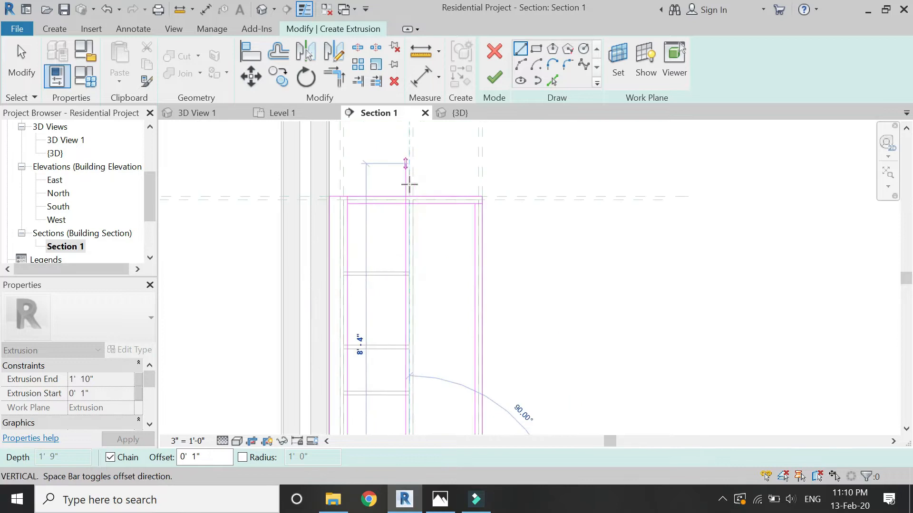
pyautogui.click(413, 218)
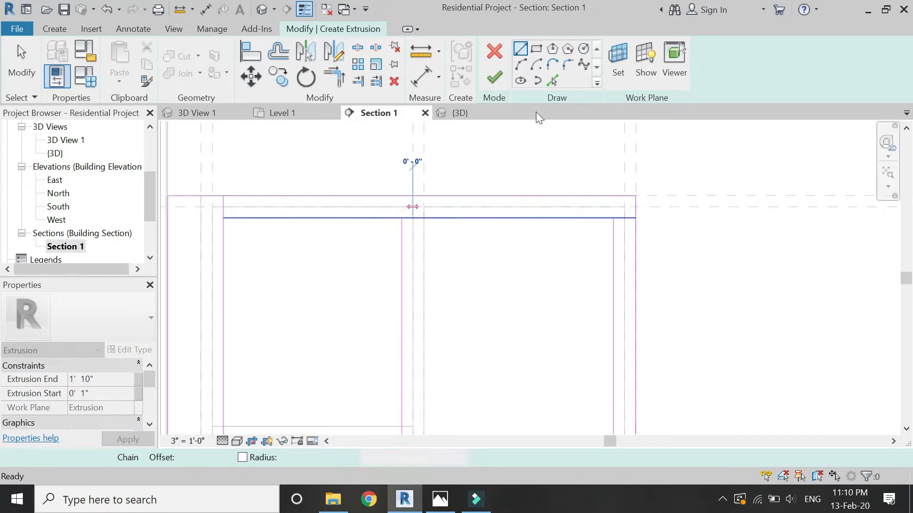
pyautogui.click(552, 80)
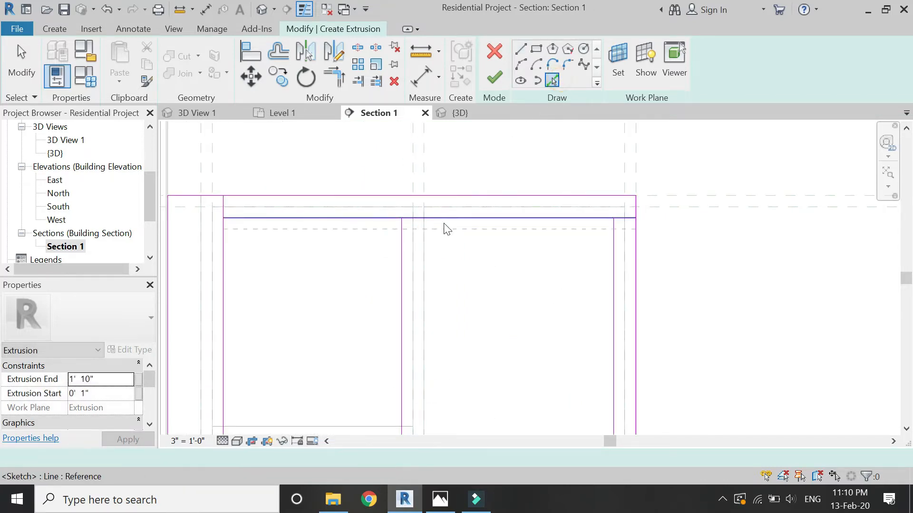
pyautogui.click(426, 252)
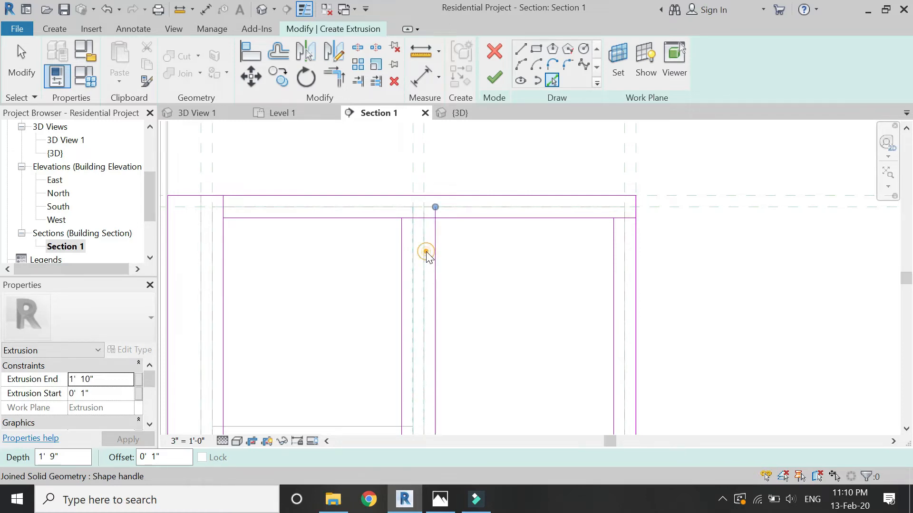
# Split the inner top and bottom sketch lines at the cabinet's central divider
pyautogui.click(357, 47)
pyautogui.click(408, 217)
pyautogui.scroll(-5, 418, 132)
pyautogui.scroll(5, 404, 373)
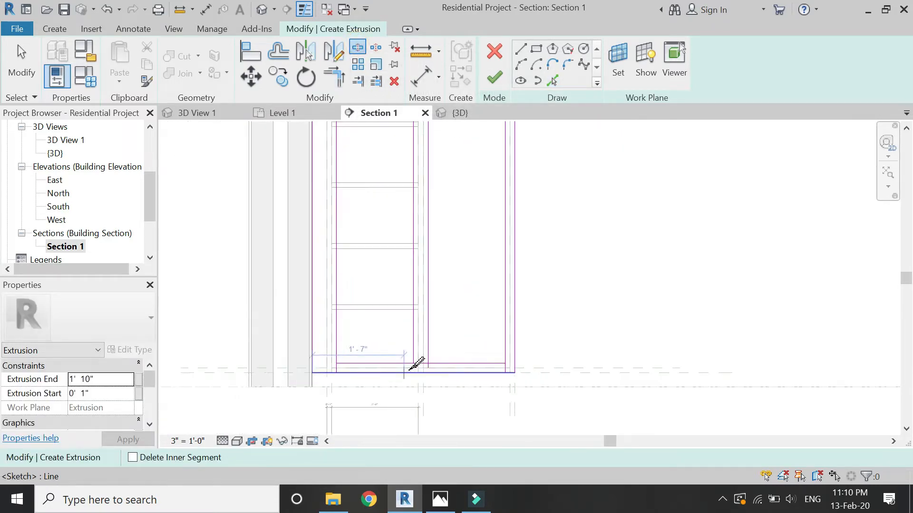
pyautogui.click(417, 356)
# Trim the inner sketch lines into corners beside the central divider and at the top of both bay openings
pyautogui.click(342, 83)
pyautogui.scroll(-4, 436, 385)
pyautogui.scroll(-3, 436, 385)
pyautogui.scroll(5, 439, 231)
pyautogui.click(448, 224)
pyautogui.click(333, 216)
pyautogui.click(326, 226)
pyautogui.click(516, 217)
pyautogui.click(550, 237)
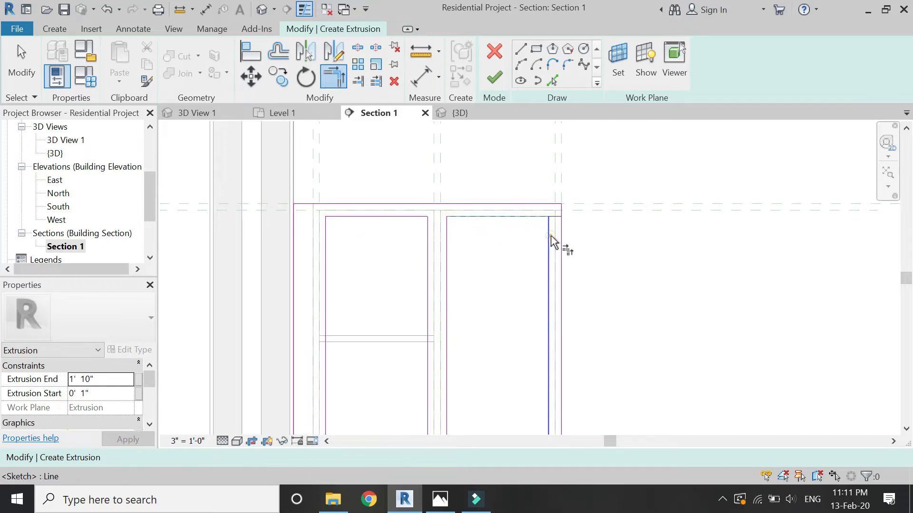
# Trim the outer lower corners of both bay openings and leave the Trim tool
pyautogui.scroll(-4, 510, 183)
pyautogui.scroll(4, 513, 333)
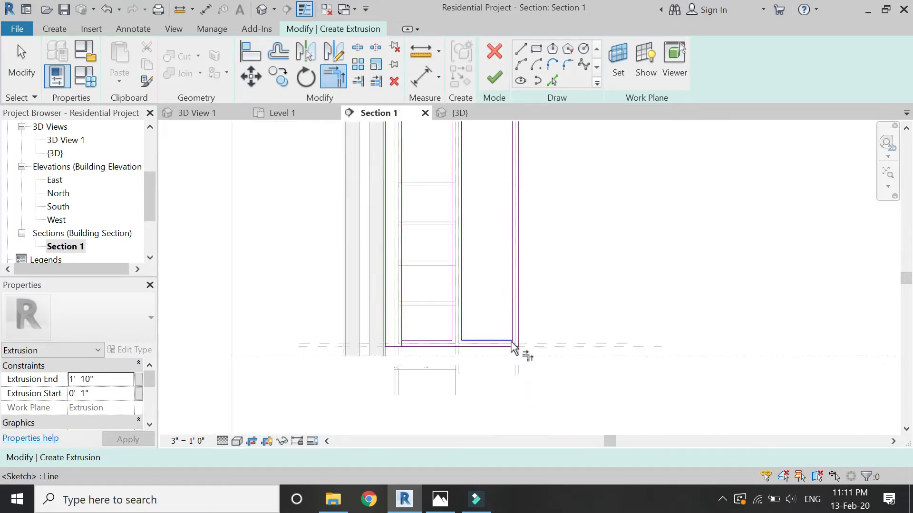
pyautogui.scroll(3, 512, 344)
pyautogui.click(516, 320)
pyautogui.click(507, 338)
pyautogui.click(291, 328)
pyautogui.click(306, 340)
pyautogui.scroll(-4, 346, 387)
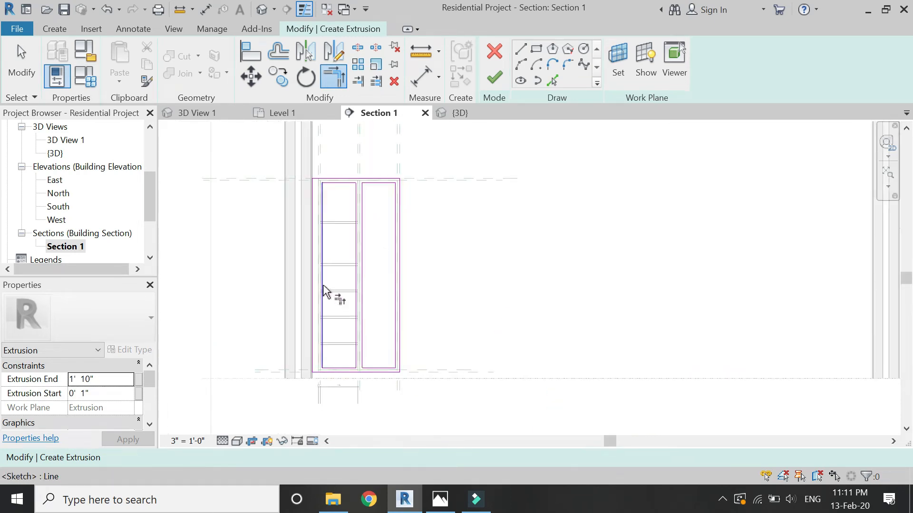
pyautogui.scroll(1, 324, 291)
pyautogui.press('Escape')
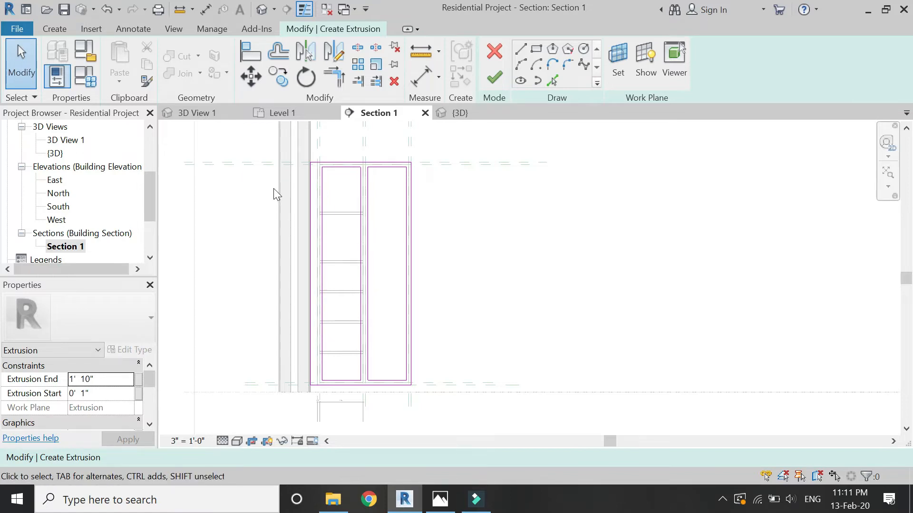
# In the {3D} view, set the front frame extrusion's end to 0' 1" and start to 0' 0", and finish it
pyautogui.click(459, 113)
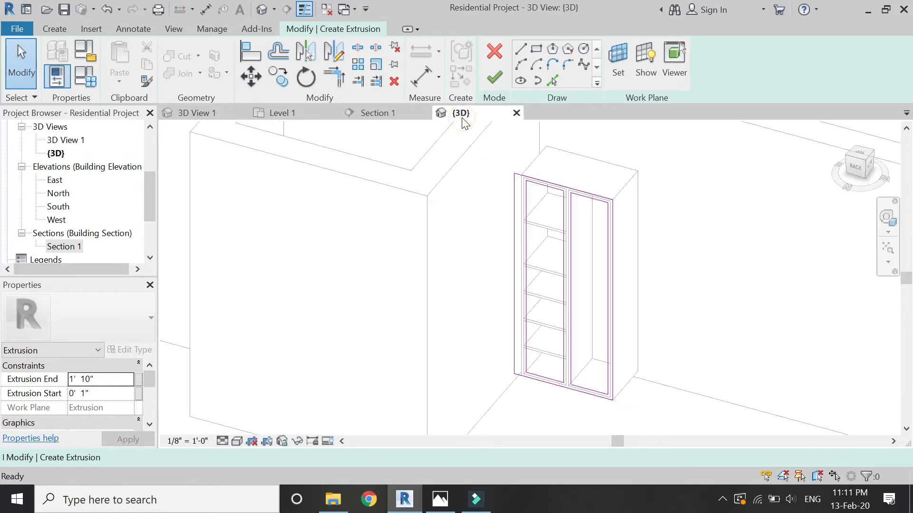
pyautogui.click(120, 378)
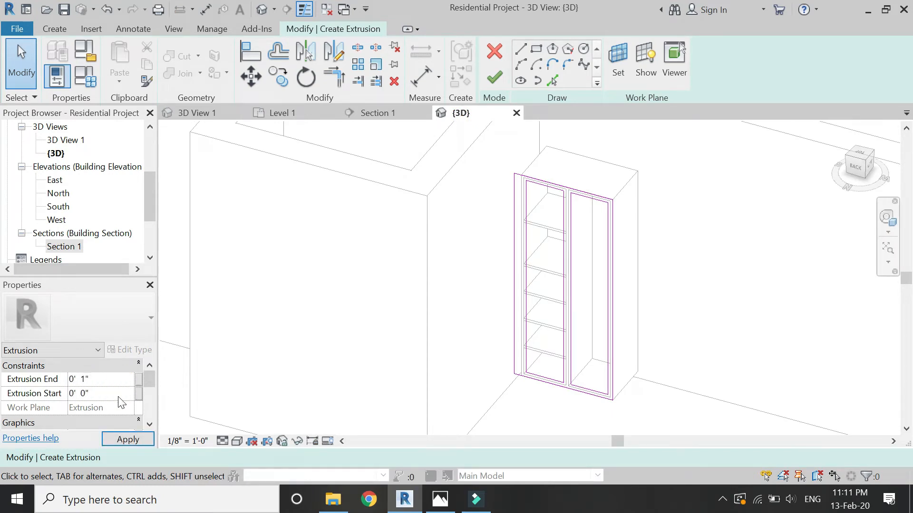
pyautogui.click(495, 77)
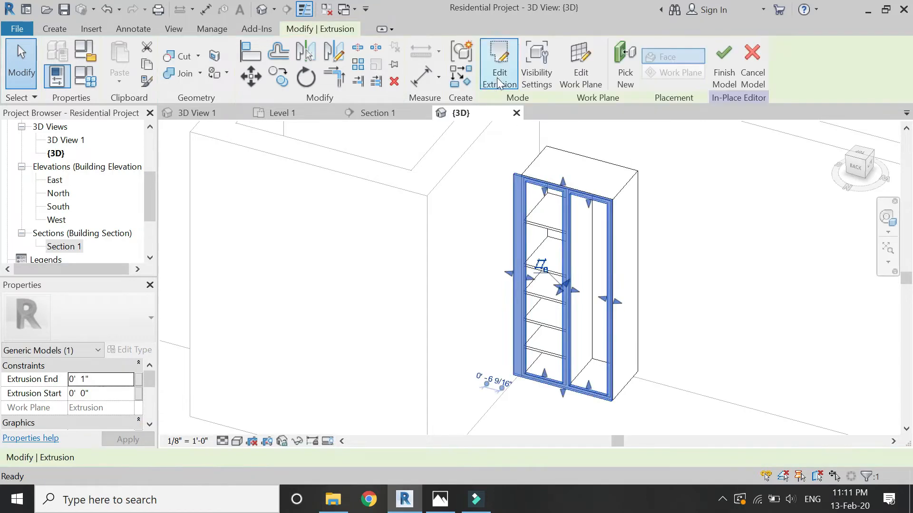
pyautogui.click(712, 246)
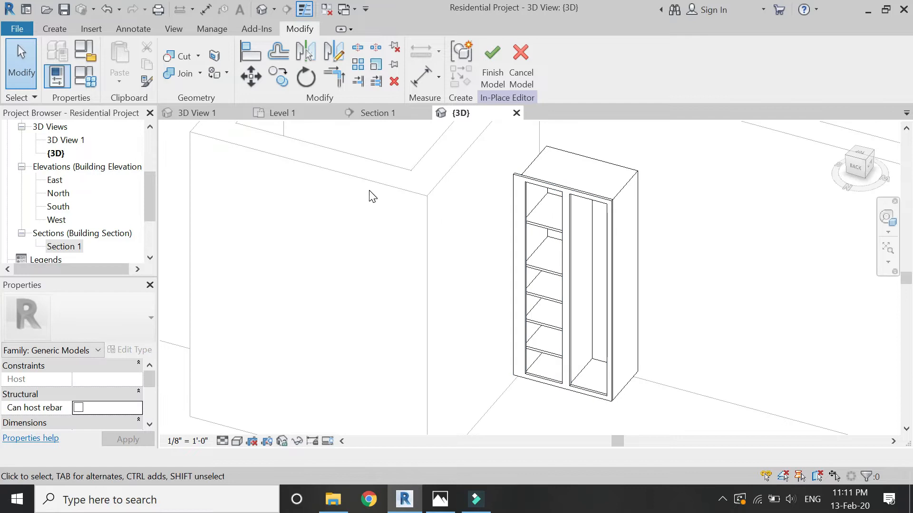
# In the Section 1 view, copy the left bay's shelf extrusion into the right bay, aligned with its opening
pyautogui.click(292, 116)
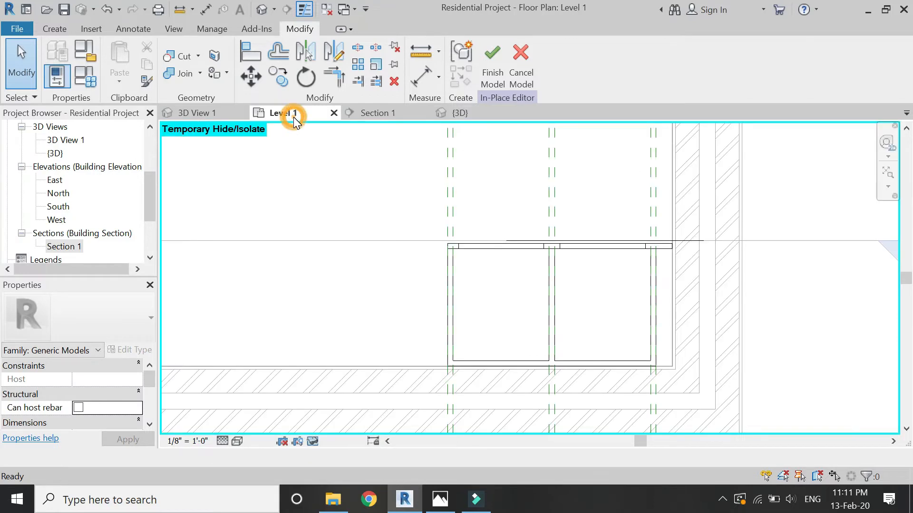
pyautogui.click(358, 114)
pyautogui.click(377, 169)
pyautogui.click(341, 214)
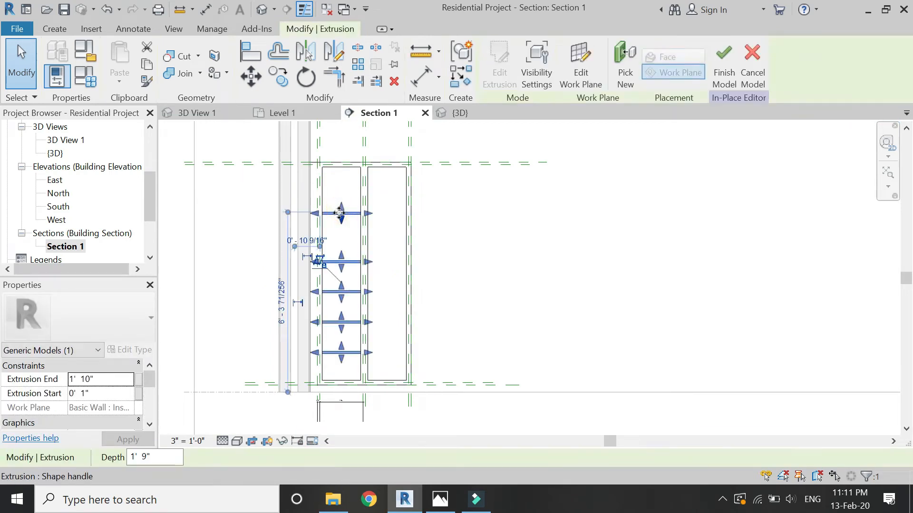
pyautogui.click(279, 77)
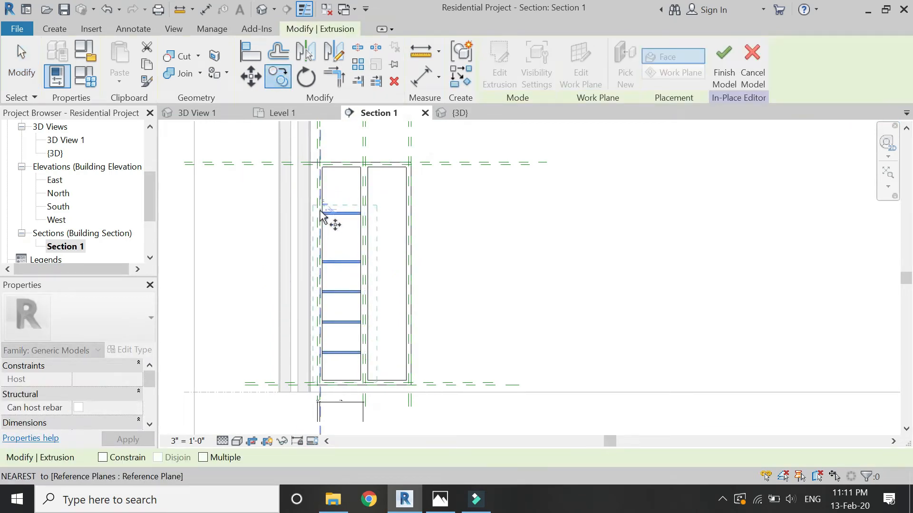
pyautogui.scroll(4, 336, 220)
pyautogui.scroll(-1, 346, 196)
pyautogui.click(326, 166)
pyautogui.click(450, 167)
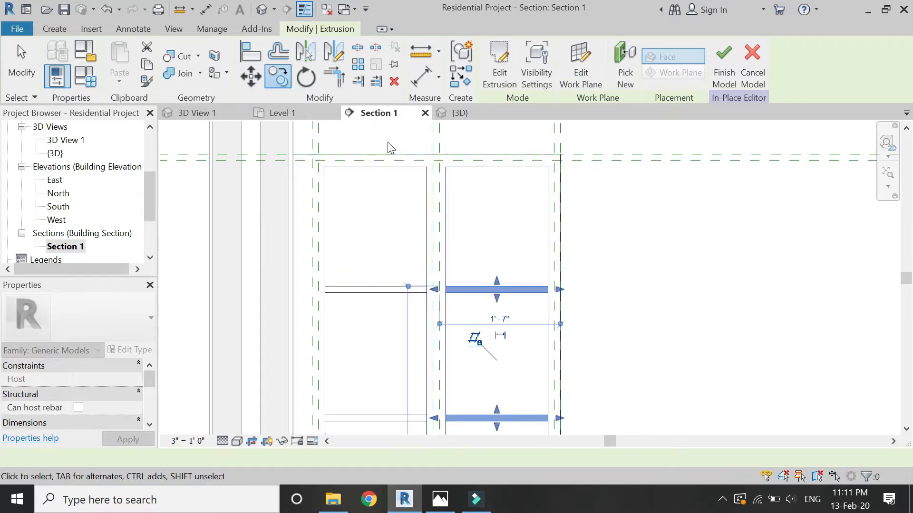
# In the {3D} view, associate the material of both bays' shelf extrusions with the cabinet sheet parameter
pyautogui.scroll(-3, 387, 143)
pyautogui.press('Escape')
pyautogui.click(459, 113)
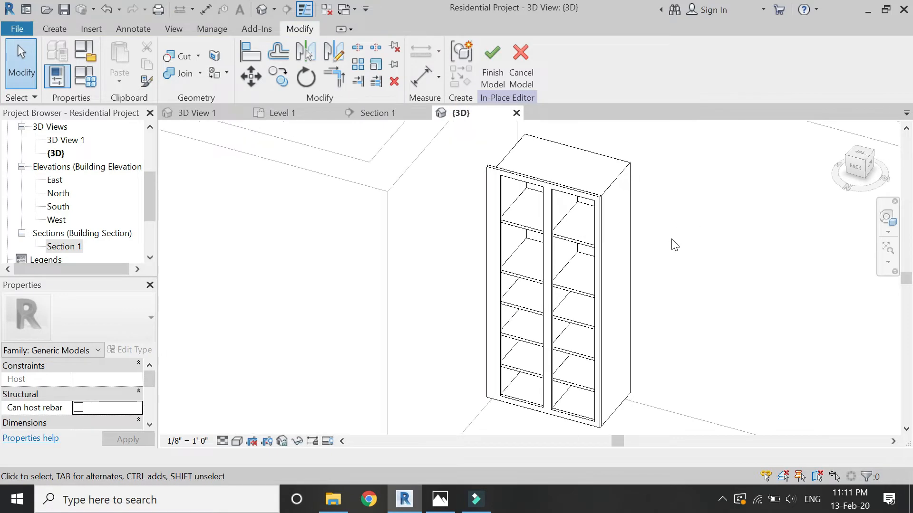
pyautogui.click(580, 246)
pyautogui.keyDown('ctrl'); pyautogui.click(525, 223); pyautogui.keyUp('ctrl')
pyautogui.scroll(-3, 128, 407)
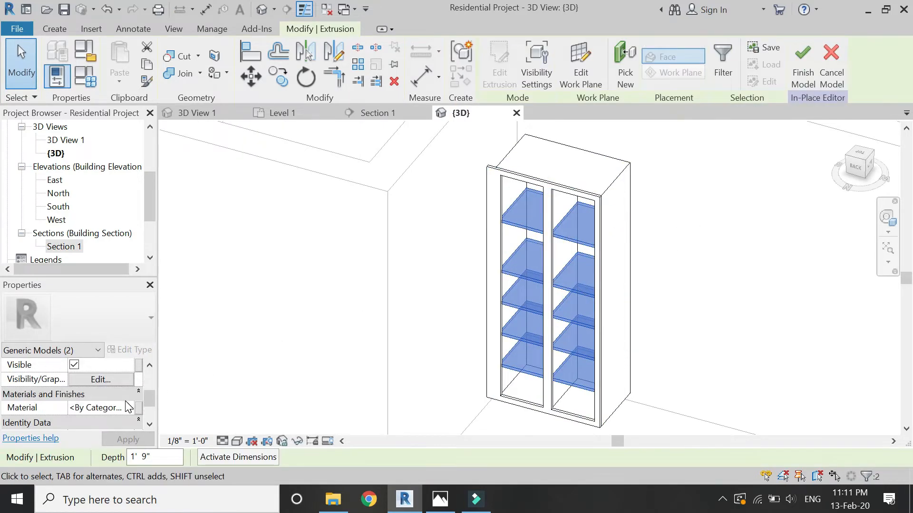
pyautogui.click(138, 408)
pyautogui.click(121, 201)
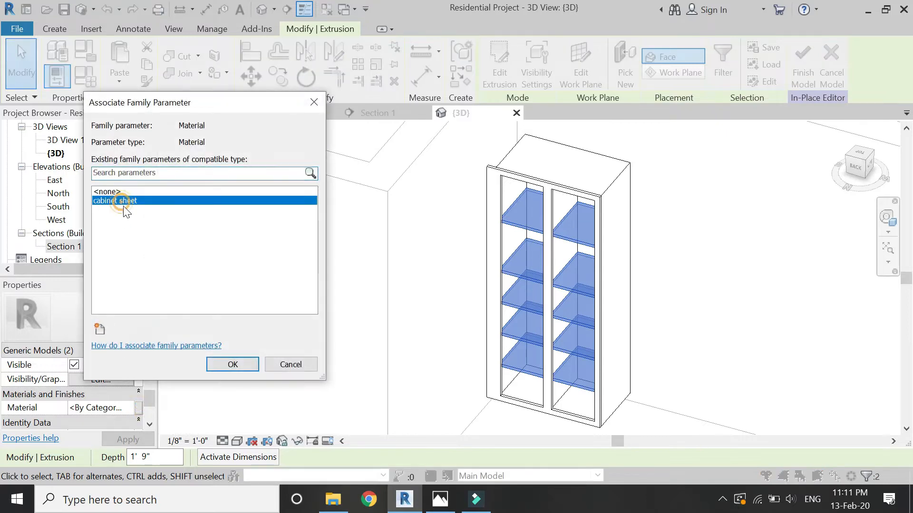
pyautogui.click(232, 364)
# Create a type parameter named coloured sheet and associate the front frame extrusion's material with it
pyautogui.click(501, 177)
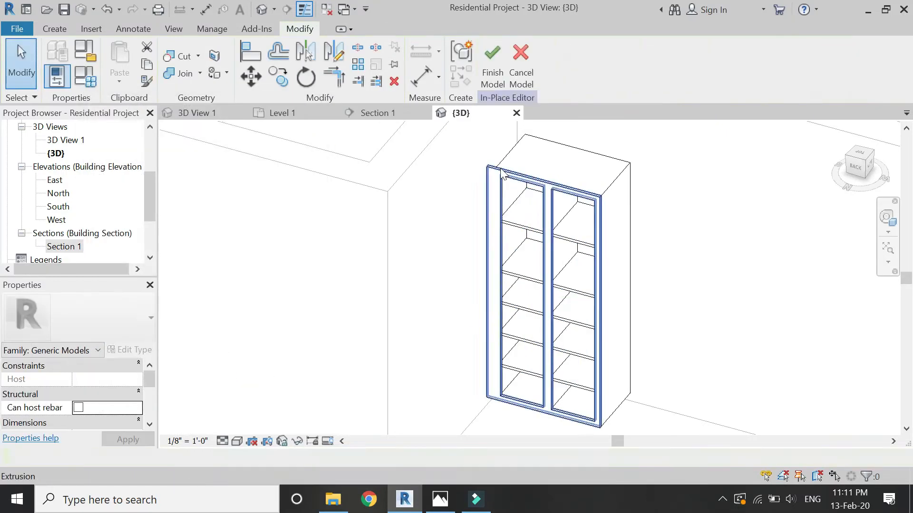
pyautogui.click(501, 177)
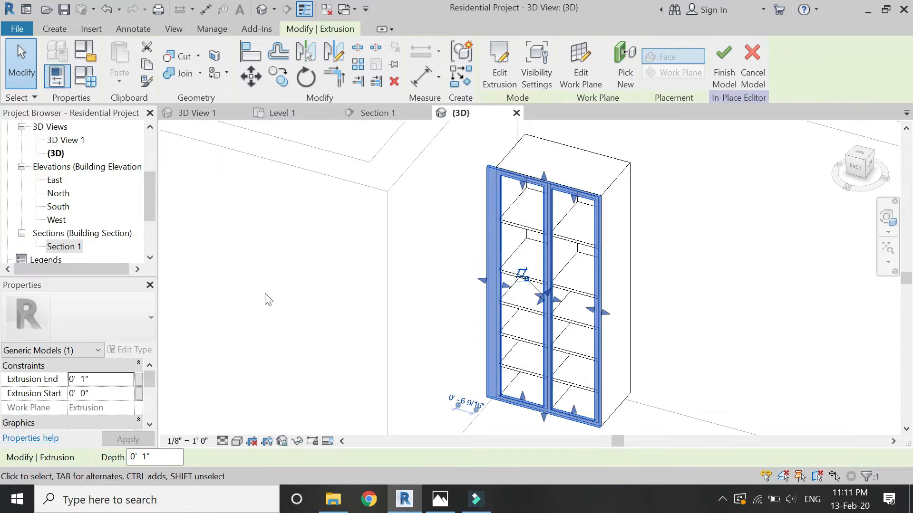
pyautogui.scroll(-3, 129, 410)
pyautogui.click(139, 408)
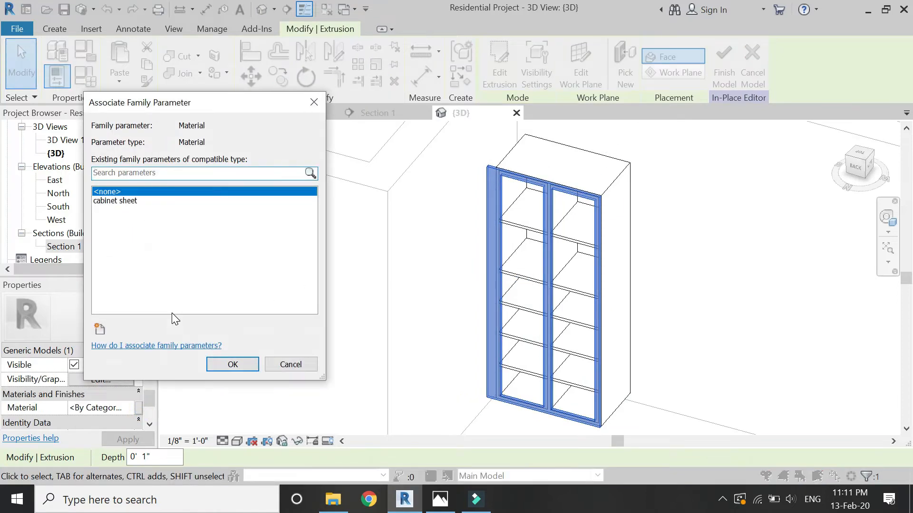
pyautogui.click(103, 329)
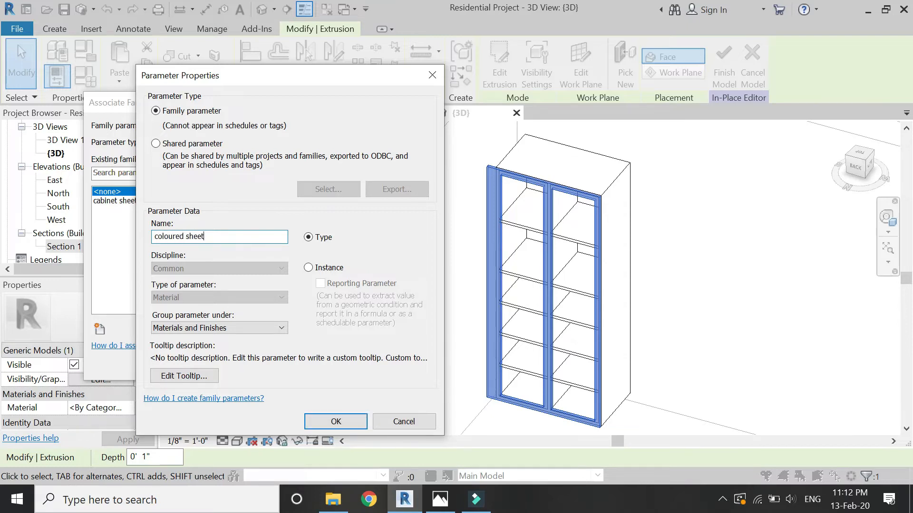
pyautogui.press('Return')
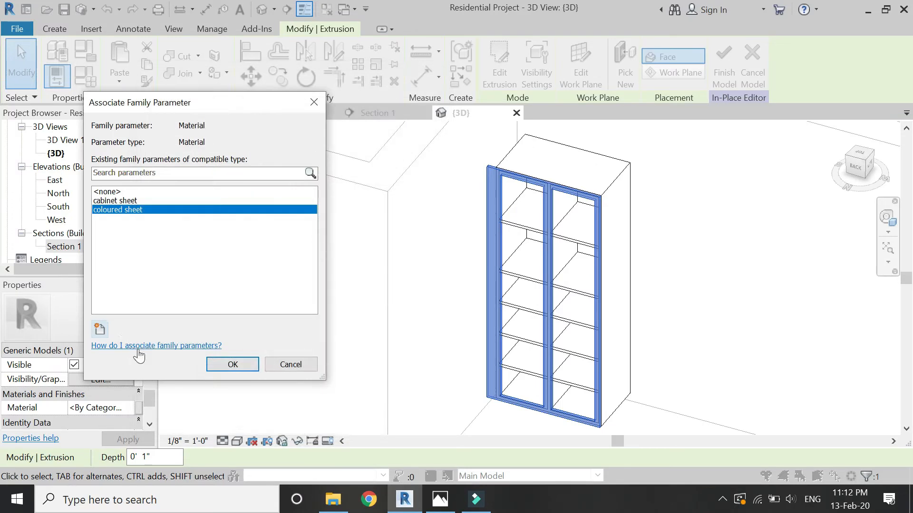
pyautogui.click(232, 365)
# In the family types, search the materials for "plywoo" and choose Plywood, Sheathing for the coloured sheet parameter
pyautogui.click(85, 77)
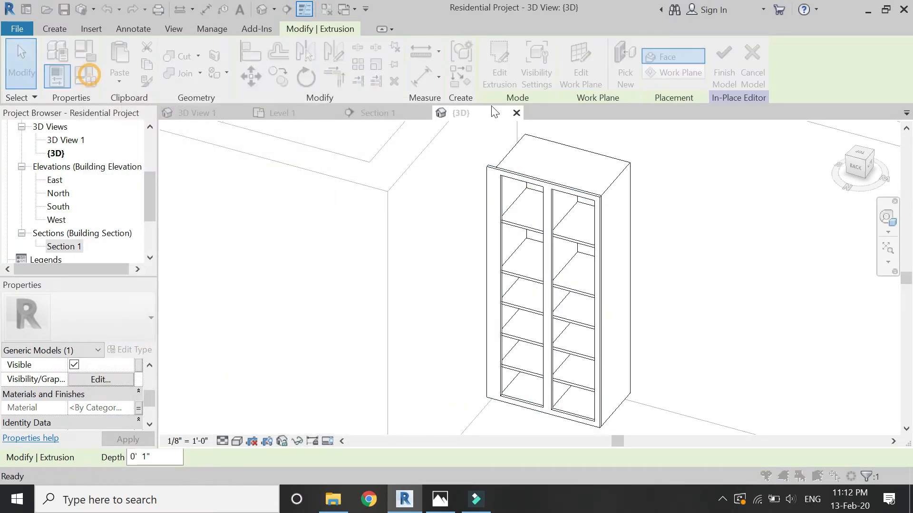
pyautogui.click(291, 165)
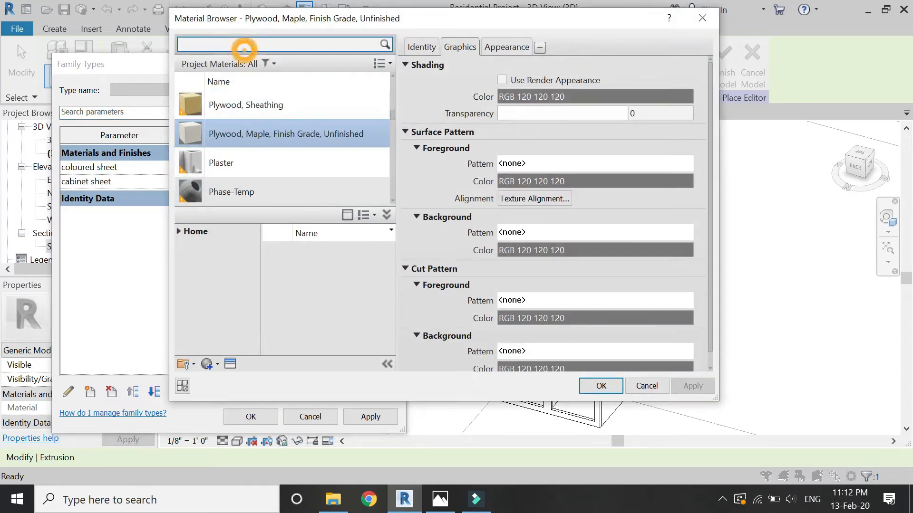
pyautogui.click(243, 49)
pyautogui.write('plywoo')
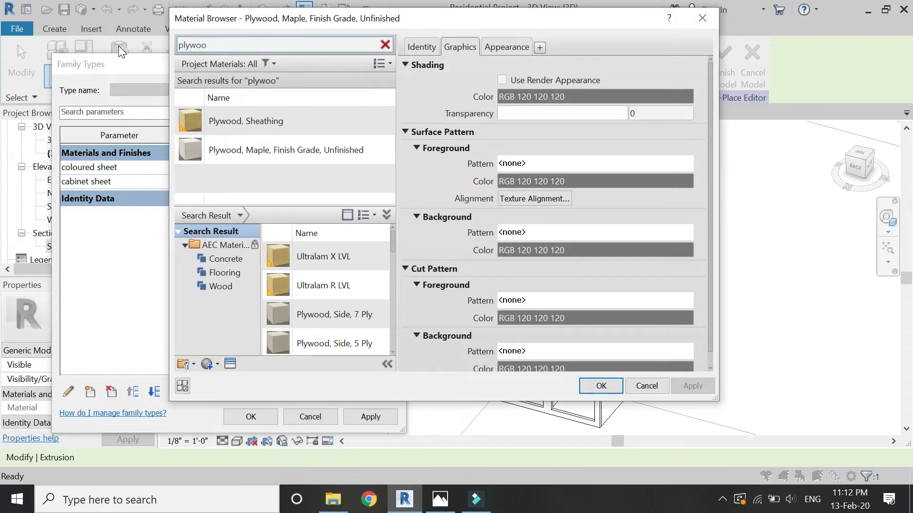
pyautogui.click(233, 127)
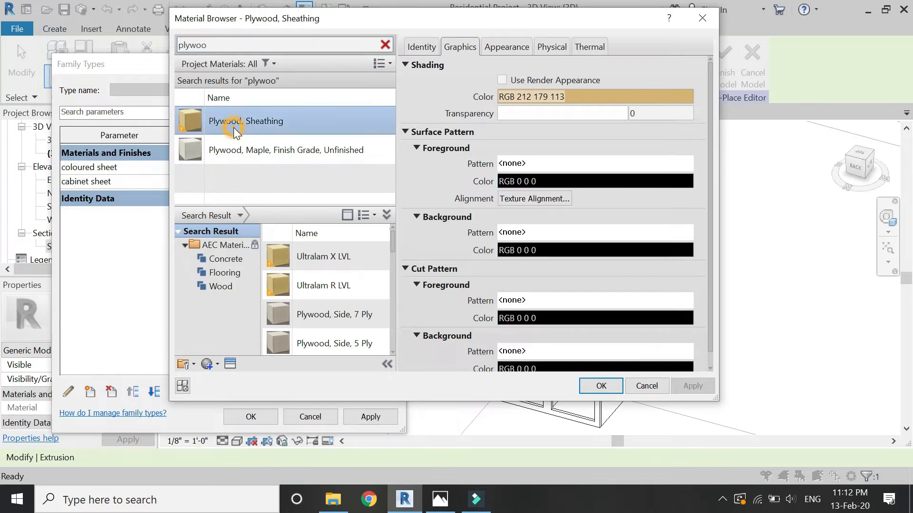
# Remove the image from the appearance of the Plywood, Sheathing material
pyautogui.click(506, 48)
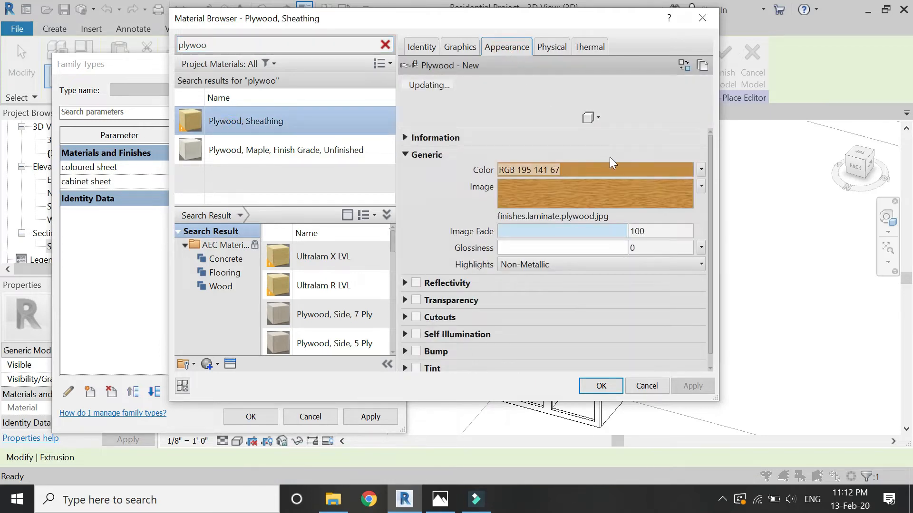
pyautogui.click(700, 186)
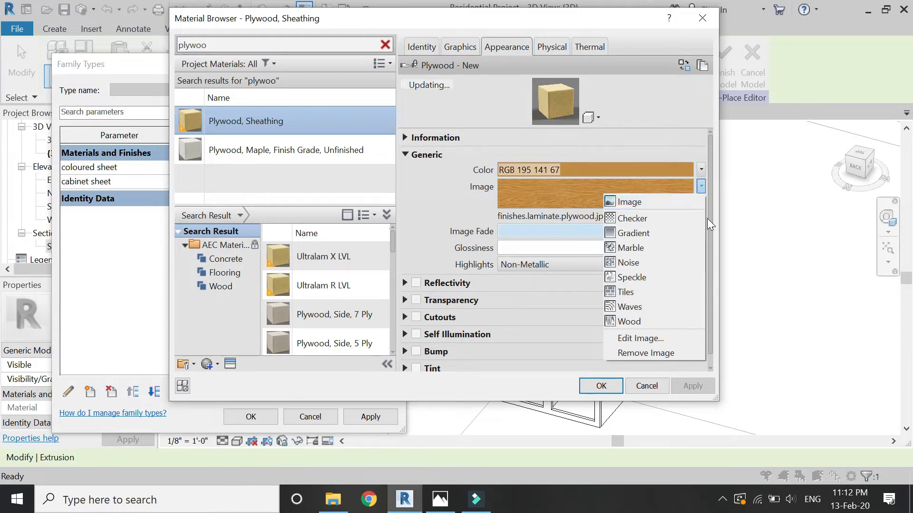
pyautogui.click(660, 353)
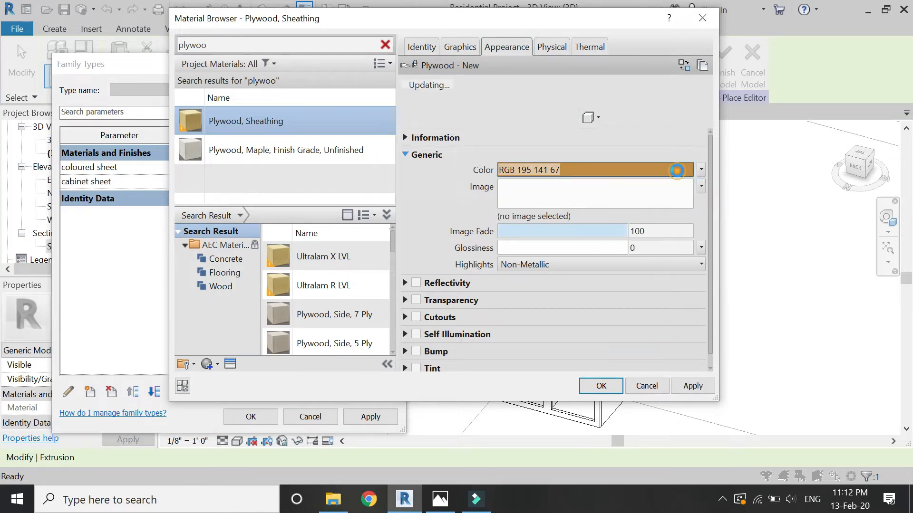
# Set the Plywood, Sheathing appearance colour to RGB 255 255 111 and accept the material and family types
pyautogui.click(676, 171)
pyautogui.click(314, 126)
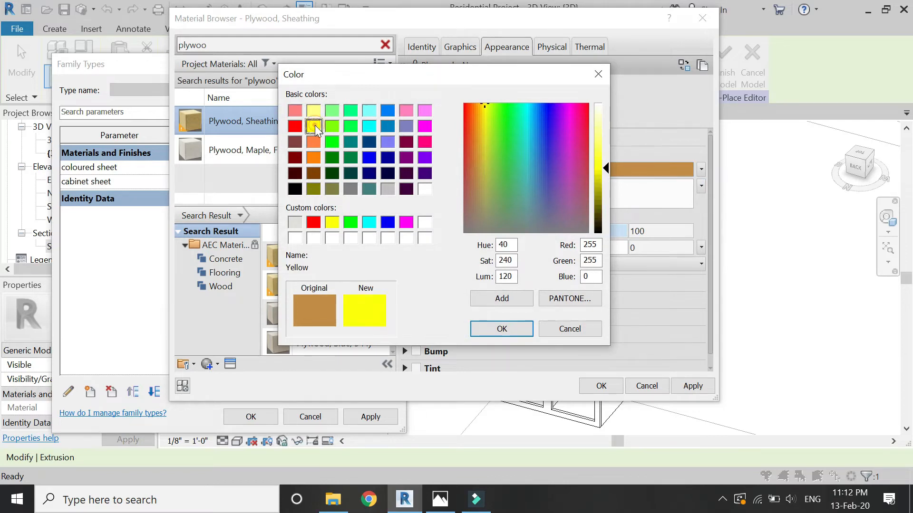
pyautogui.click(314, 111)
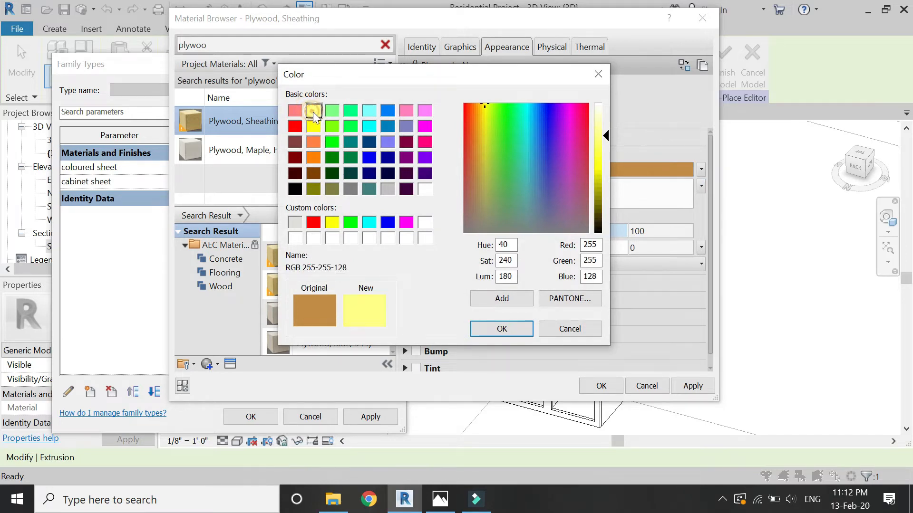
pyautogui.moveTo(606, 136)
pyautogui.mouseDown()
pyautogui.moveTo(605, 166)
pyautogui.moveTo(606, 122)
pyautogui.moveTo(608, 141)
pyautogui.mouseUp()
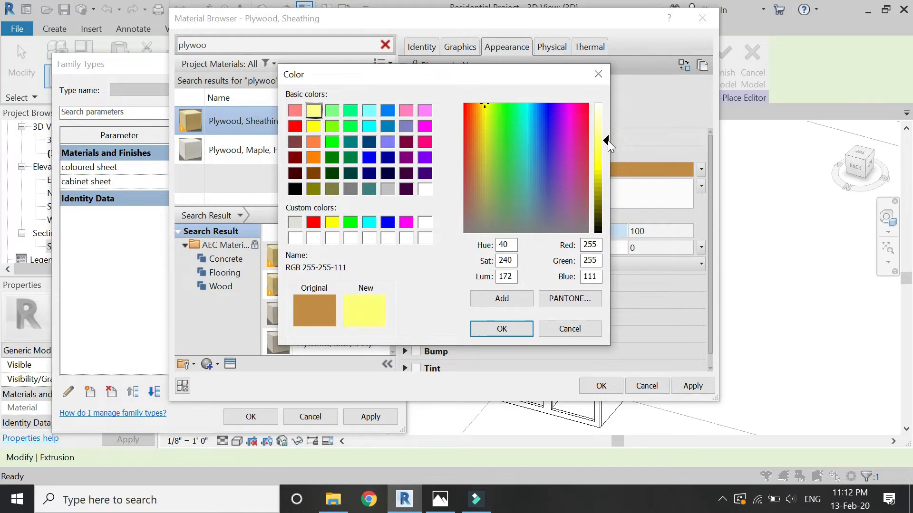
pyautogui.click(502, 329)
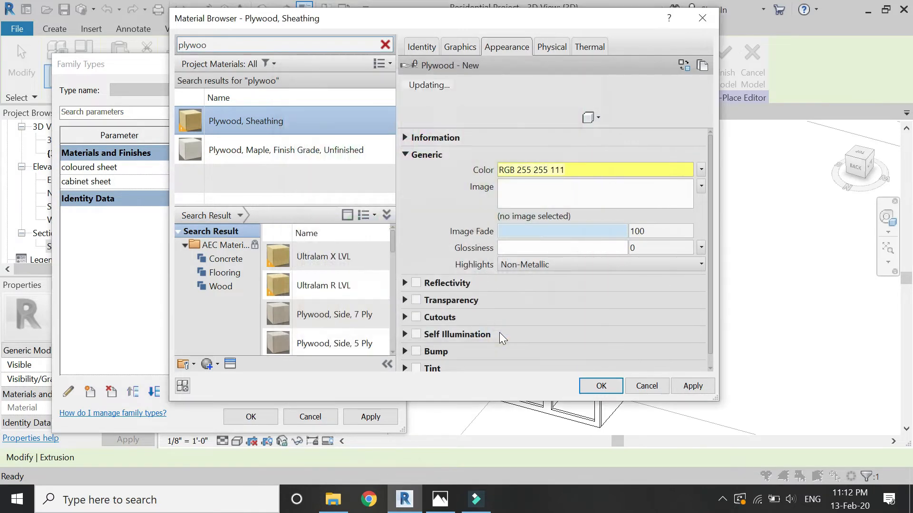
pyautogui.click(601, 386)
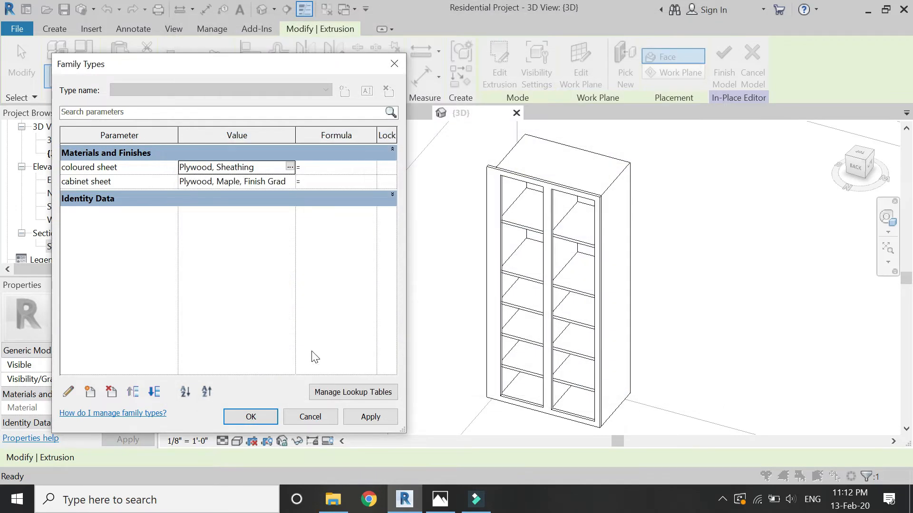
pyautogui.click(251, 417)
# Examine the cabinet's materials in the Realistic visual style and return the view to Hidden Line
pyautogui.click(237, 441)
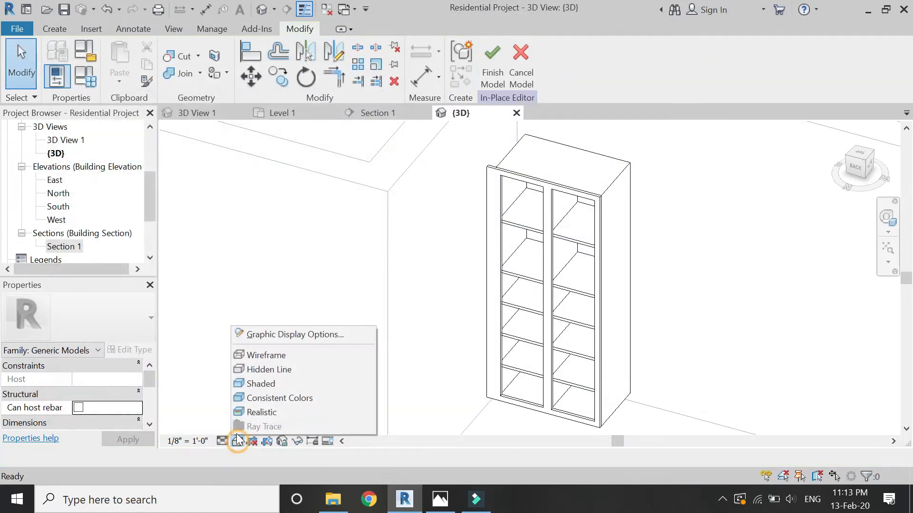
pyautogui.click(237, 413)
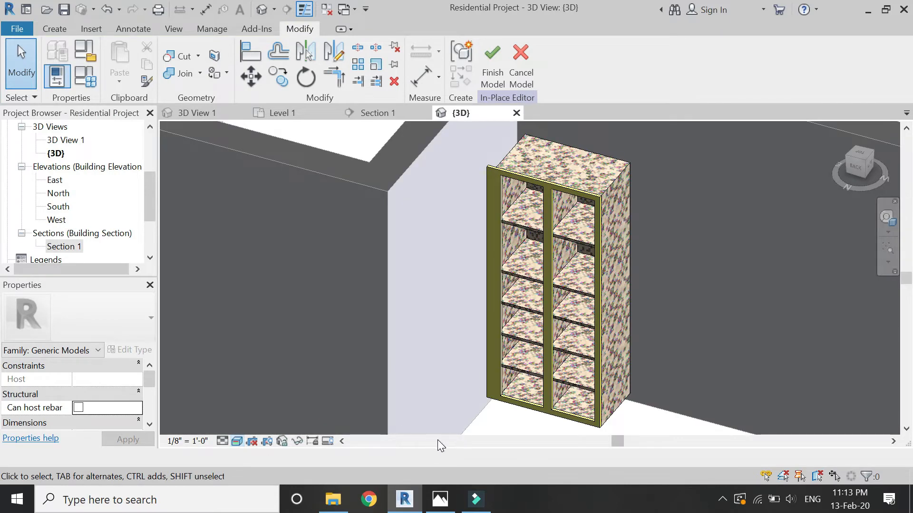
pyautogui.scroll(-2, 303, 215)
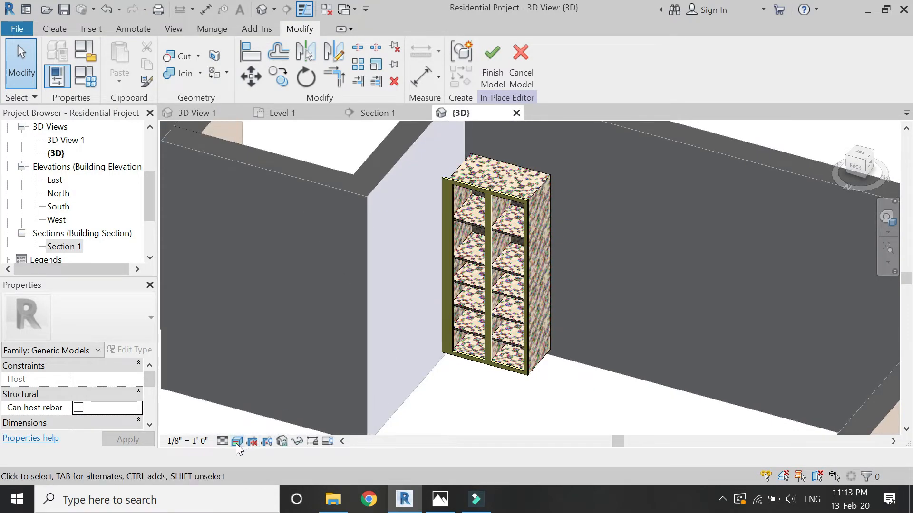
pyautogui.scroll(1, 492, 330)
pyautogui.scroll(5, 496, 335)
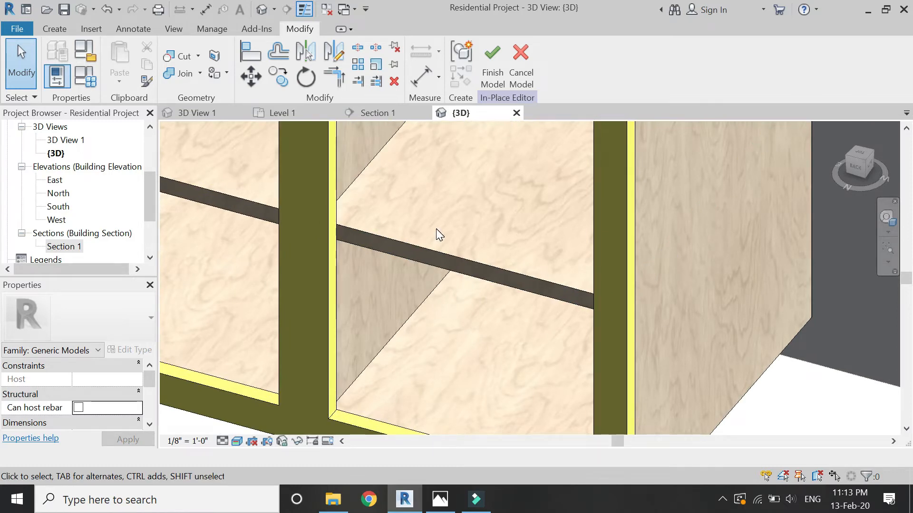
pyautogui.scroll(-1, 435, 230)
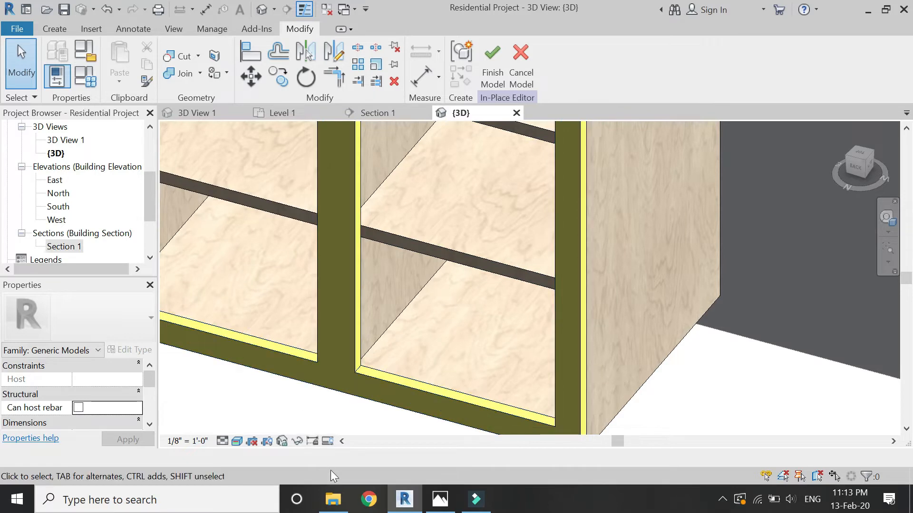
pyautogui.scroll(-5, 339, 414)
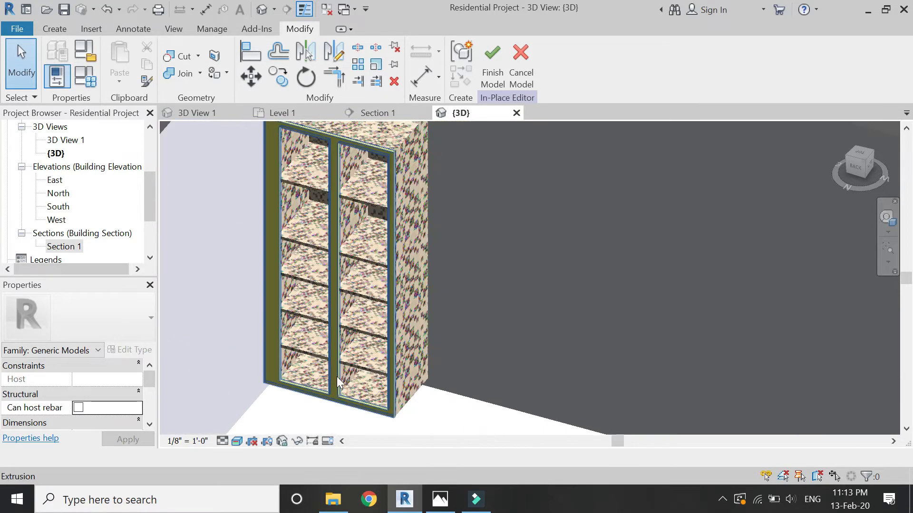
pyautogui.click(236, 441)
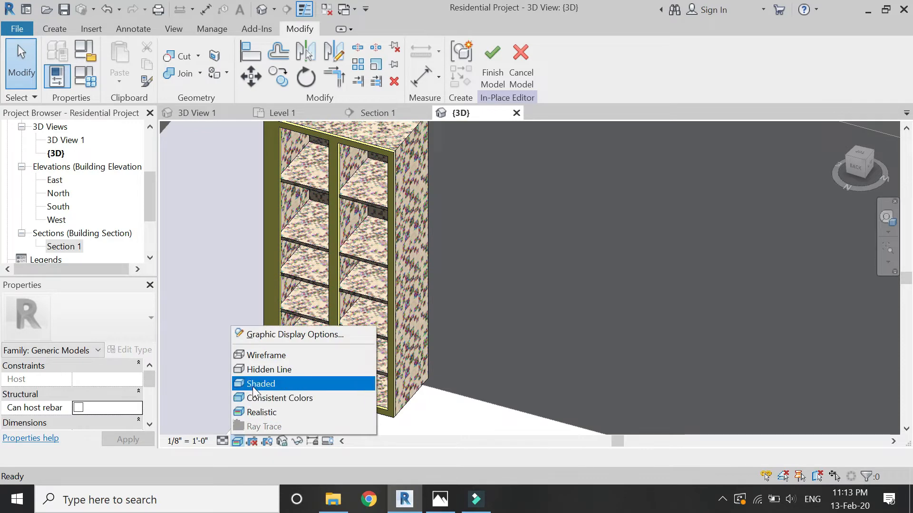
pyautogui.click(256, 371)
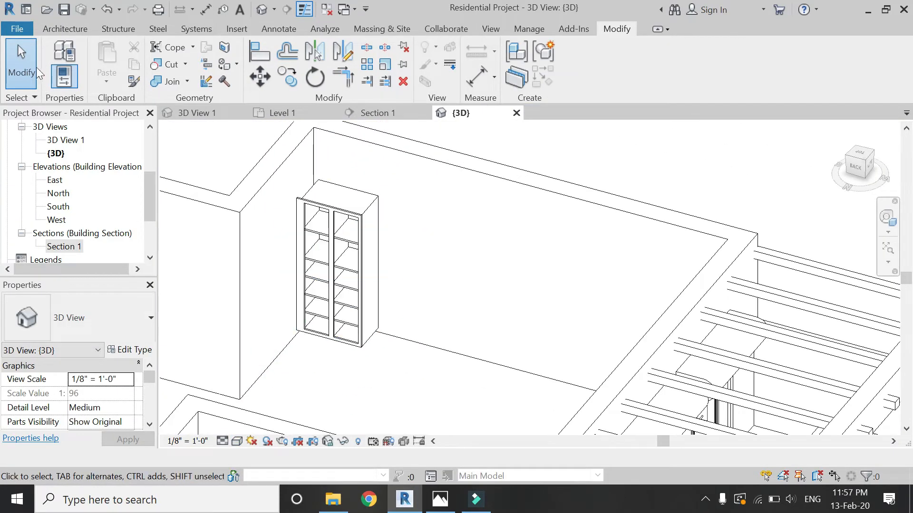
# Create a new family from the Generic Model template
pyautogui.click(23, 27)
pyautogui.moveTo(55, 90)
pyautogui.press('Escape')
pyautogui.click(405, 213)
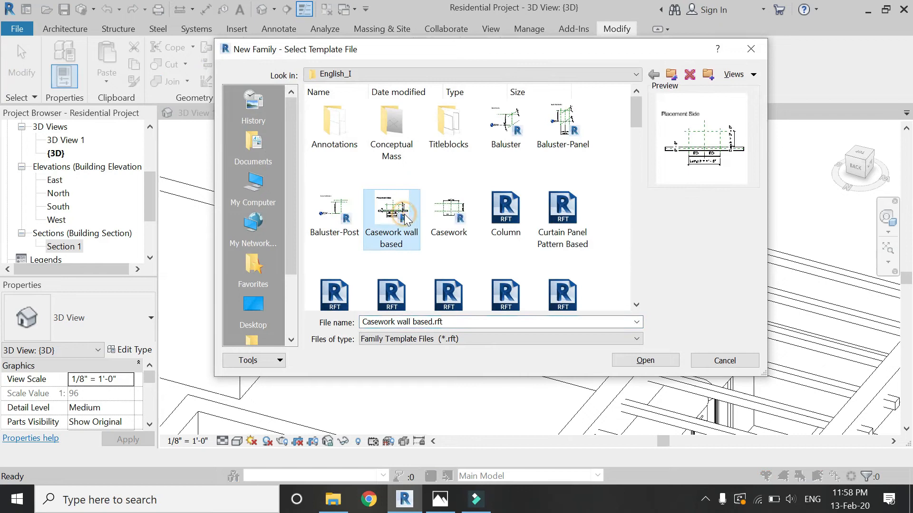
pyautogui.press('g')
pyautogui.scroll(-3, 404, 218)
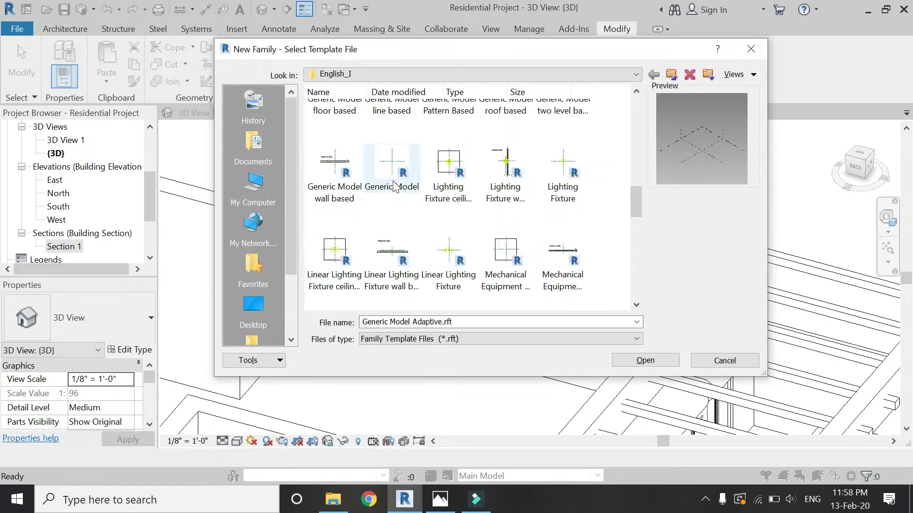
pyautogui.click(392, 164)
pyautogui.click(644, 361)
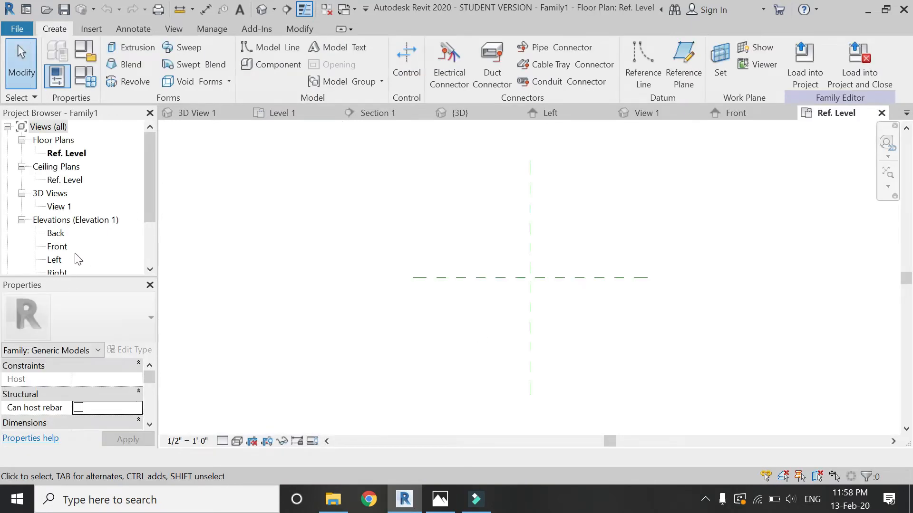
# In the Front elevation, draw vertical reference planes about 1'-4" left and 1'-6" right of the centre plane, plus a horizontal one above Ref. Level
pyautogui.doubleClick(58, 246)
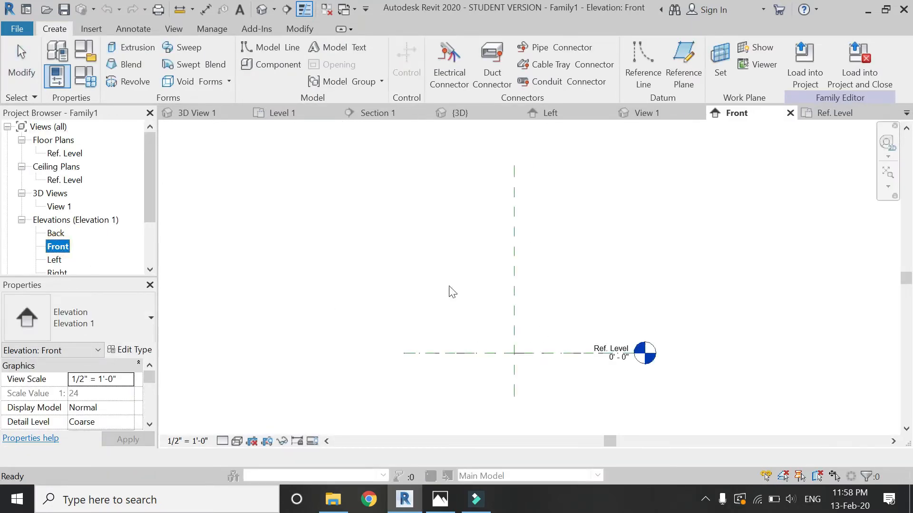
pyautogui.click(683, 67)
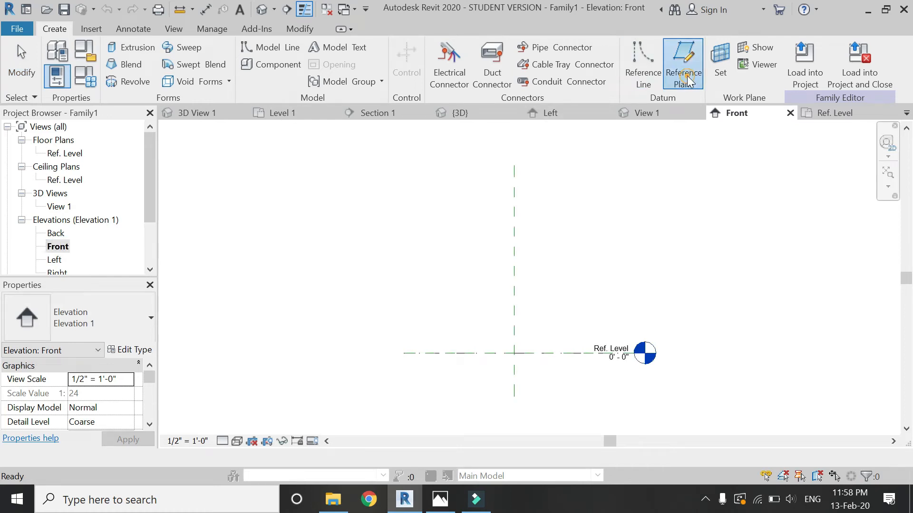
pyautogui.click(486, 244)
pyautogui.click(485, 396)
pyautogui.click(547, 245)
pyautogui.click(548, 396)
pyautogui.click(420, 267)
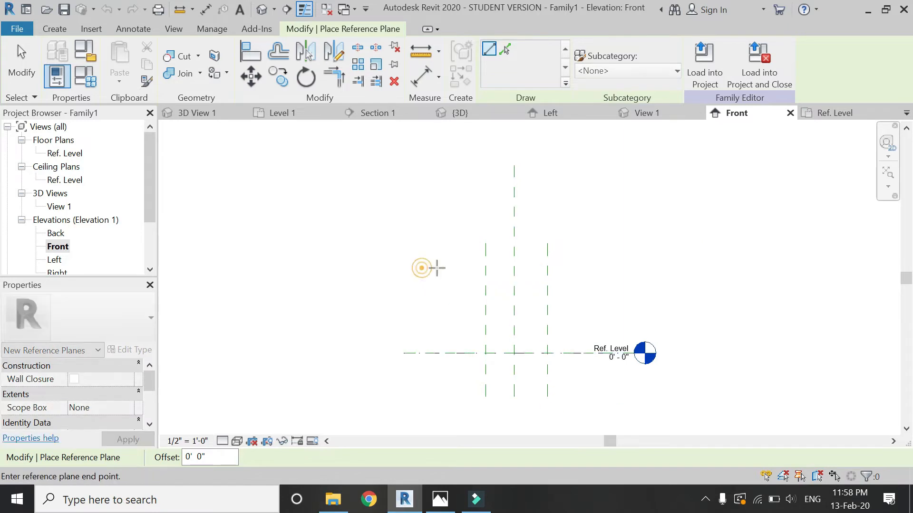
pyautogui.click(596, 268)
# Place a continuous aligned dimension across the three vertical reference planes, above the horizontal plane
pyautogui.click(420, 76)
pyautogui.click(485, 314)
pyautogui.click(515, 328)
pyautogui.click(547, 335)
pyautogui.click(575, 208)
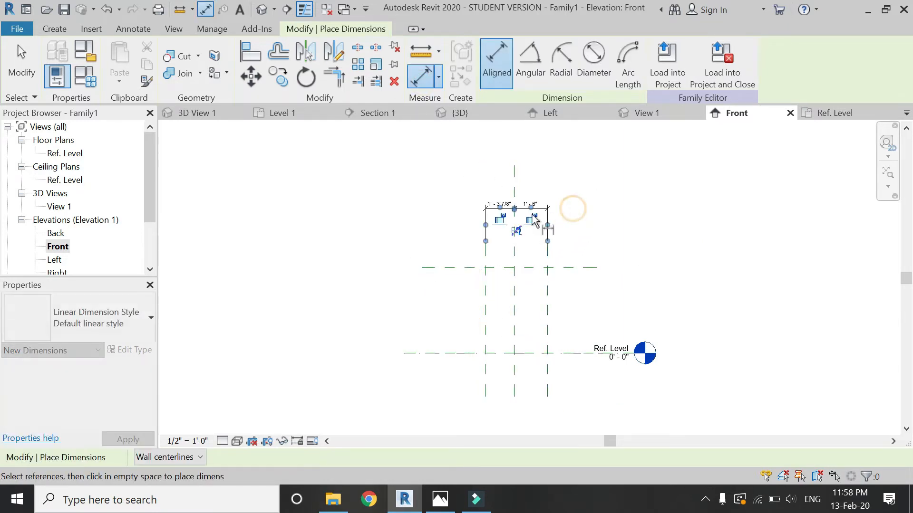
# Make the two spacings between the vertical reference planes equal and add an overall aligned dimension between the outer planes above
pyautogui.click(516, 232)
pyautogui.click(485, 312)
pyautogui.click(543, 322)
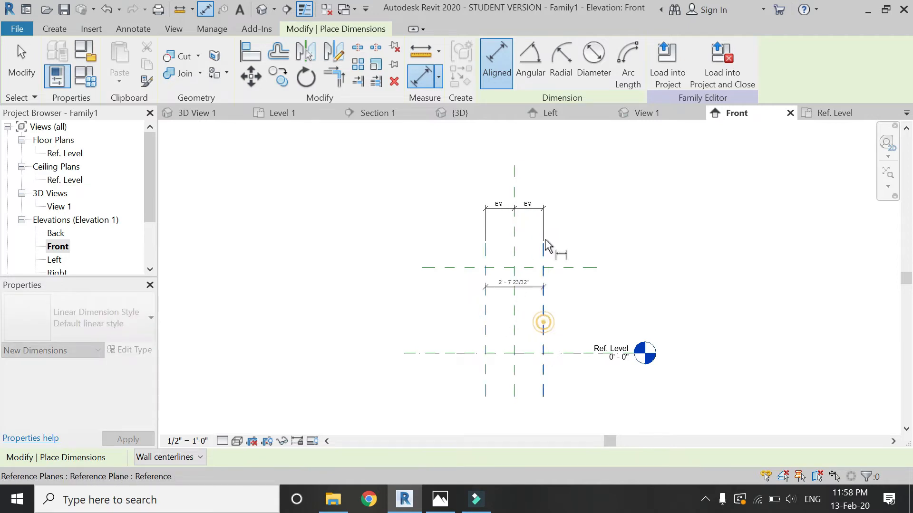
pyautogui.click(559, 172)
pyautogui.press('Escape')
pyautogui.press('Escape')
# Label the overall horizontal dimension with a new family parameter named "panel width"
pyautogui.click(537, 170)
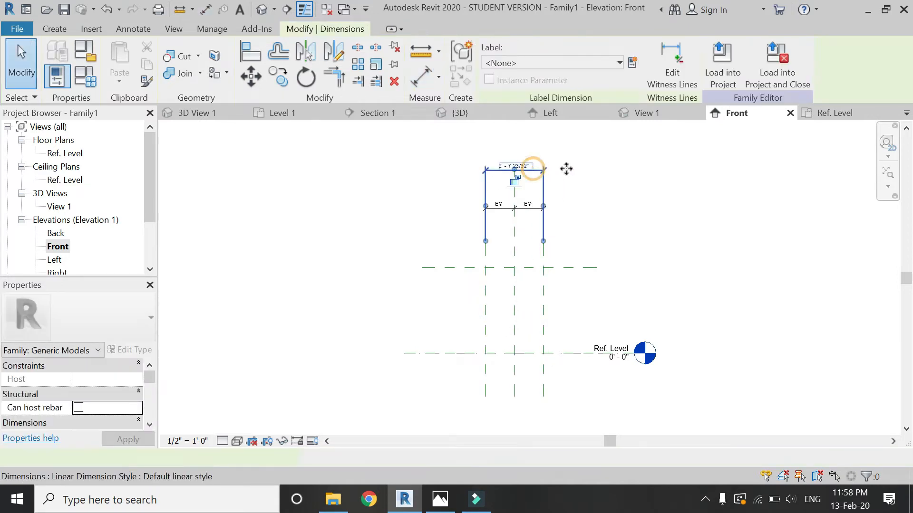
pyautogui.click(631, 63)
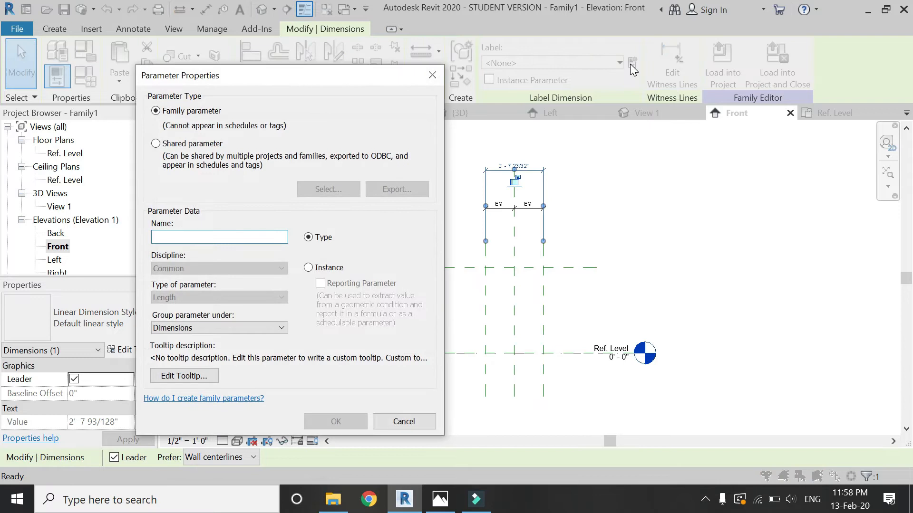
pyautogui.write('panel width')
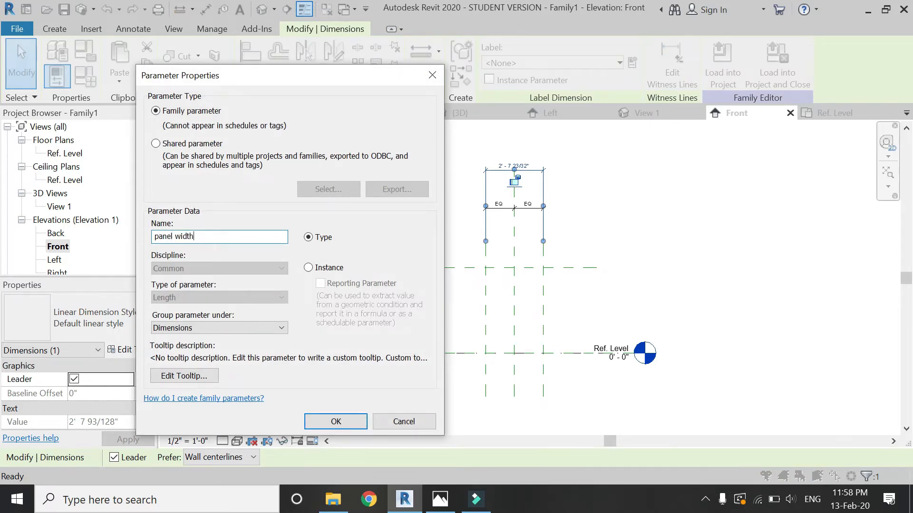
pyautogui.press('Return')
pyautogui.click(553, 193)
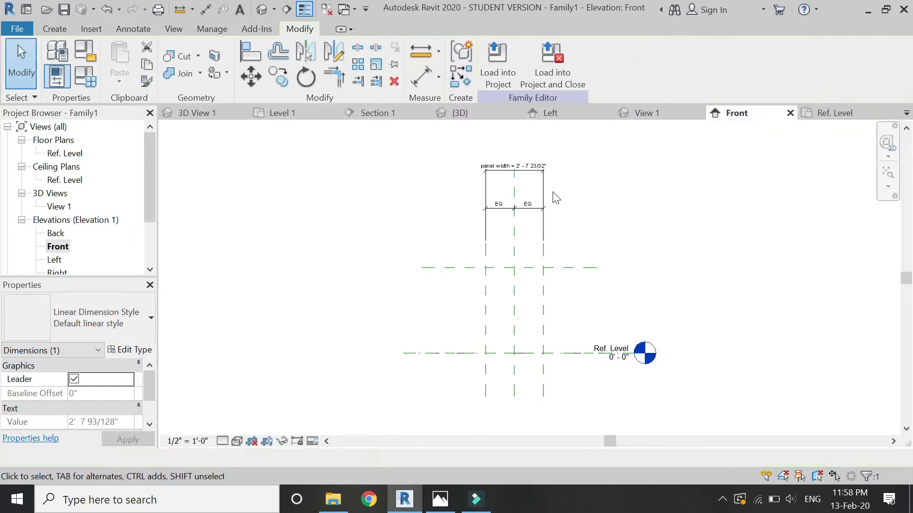
# Place an aligned vertical dimension between the upper horizontal reference plane and Ref. Level, to the left of the planes
pyautogui.click(422, 83)
pyautogui.click(473, 268)
pyautogui.click(474, 354)
pyautogui.click(381, 309)
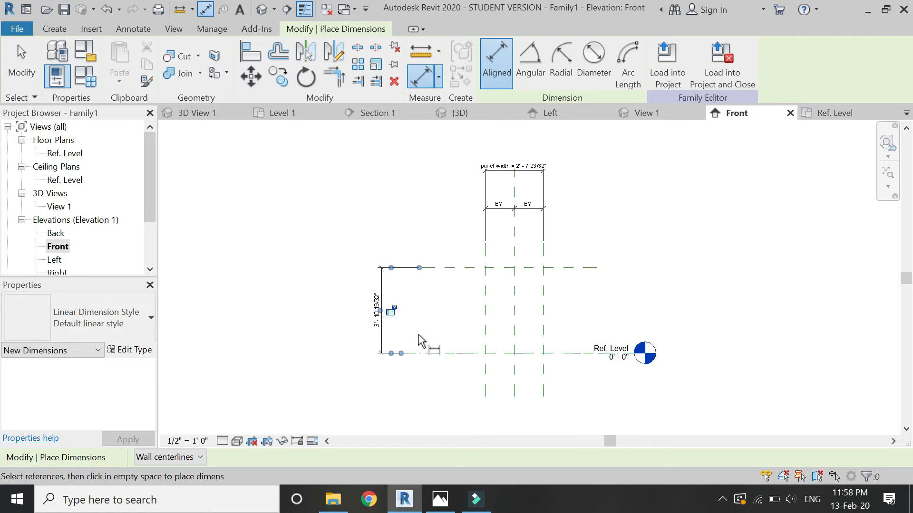
pyautogui.scroll(4, 434, 328)
pyautogui.press('Escape')
pyautogui.press('Escape')
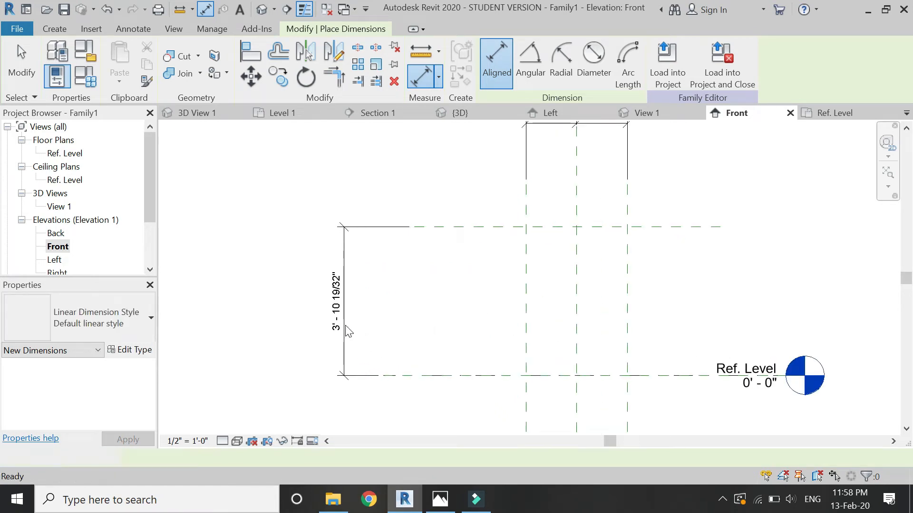
# Label the vertical dimension with a new family parameter named "panel height"
pyautogui.click(345, 325)
pyautogui.click(632, 64)
pyautogui.write('panel he')
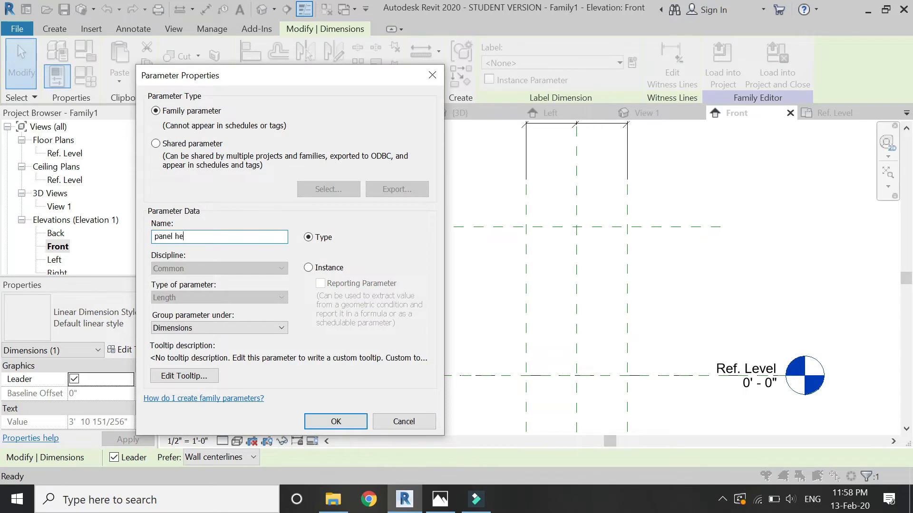
pyautogui.write('ight')
pyautogui.press('Return')
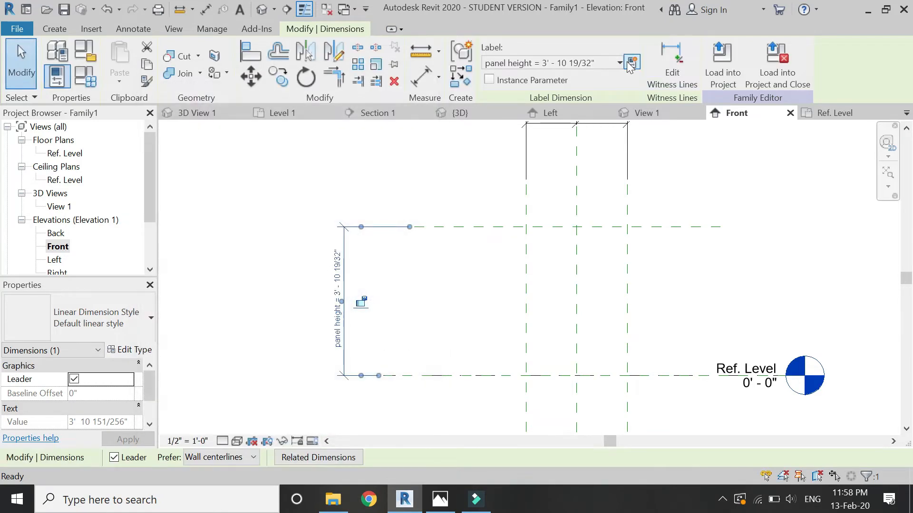
pyautogui.press('Escape')
# Change the panel height and panel width family parameters from type to instance parameters
pyautogui.click(84, 76)
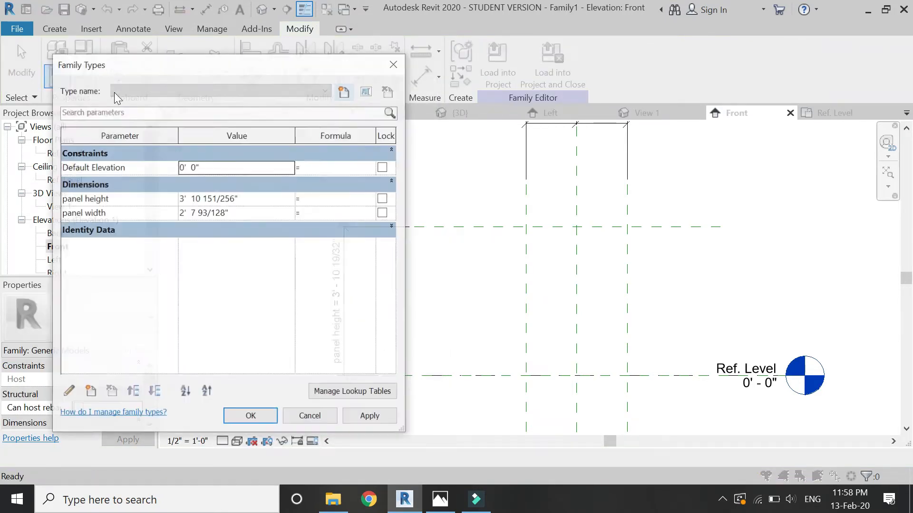
pyautogui.click(159, 199)
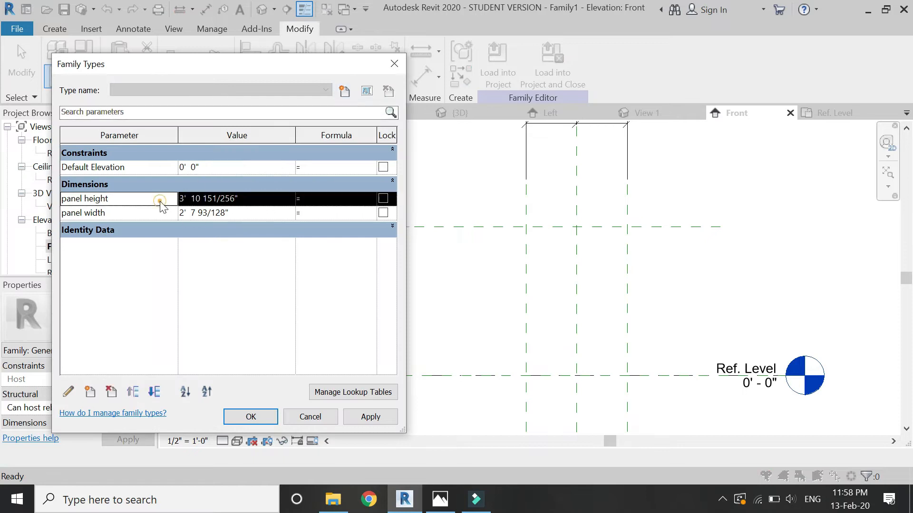
pyautogui.click(68, 392)
pyautogui.click(309, 268)
pyautogui.click(357, 422)
pyautogui.click(109, 212)
pyautogui.click(68, 391)
pyautogui.click(308, 268)
pyautogui.click(351, 421)
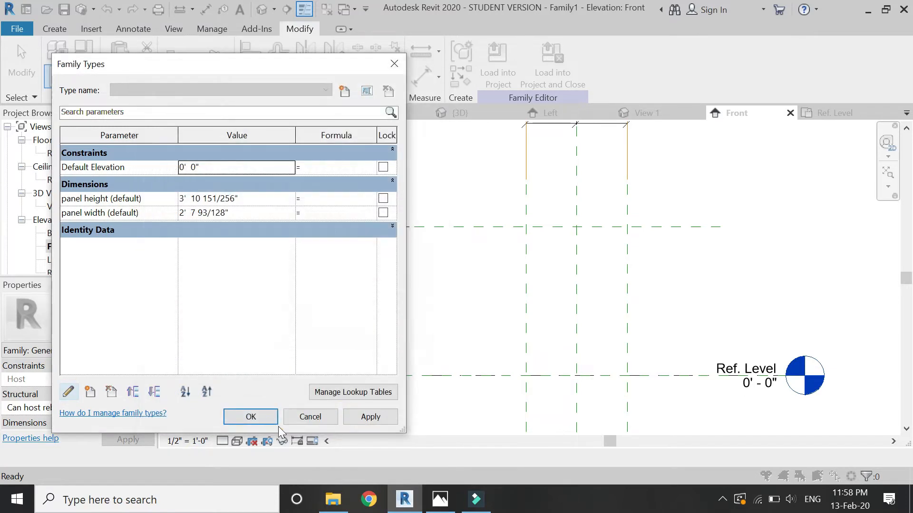
pyautogui.click(245, 414)
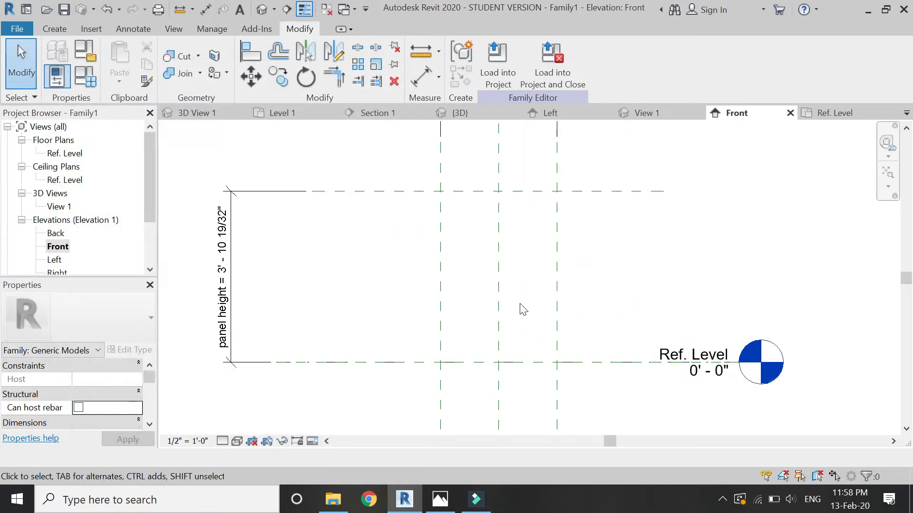
# Start an extrusion, sketch a rectangle between the outer vertical planes, upper plane and Ref. Level, and lock its four sides to them
pyautogui.click(56, 29)
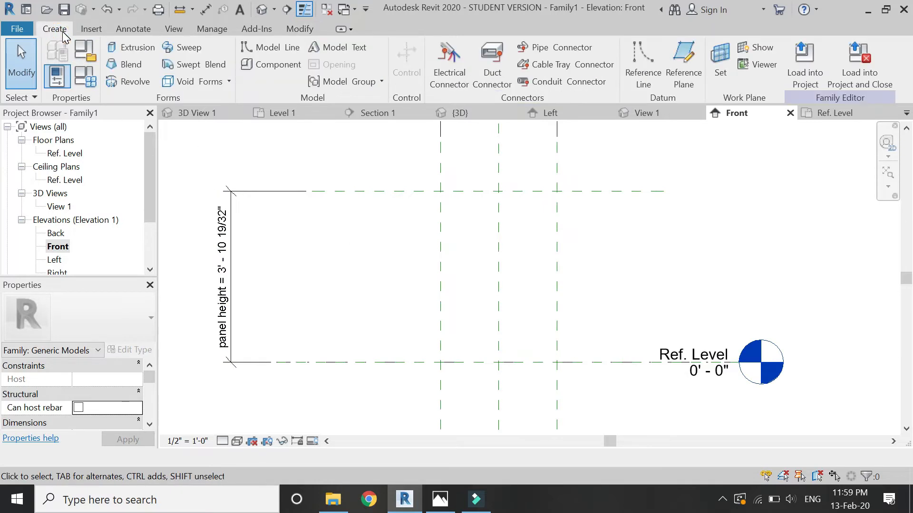
pyautogui.click(111, 50)
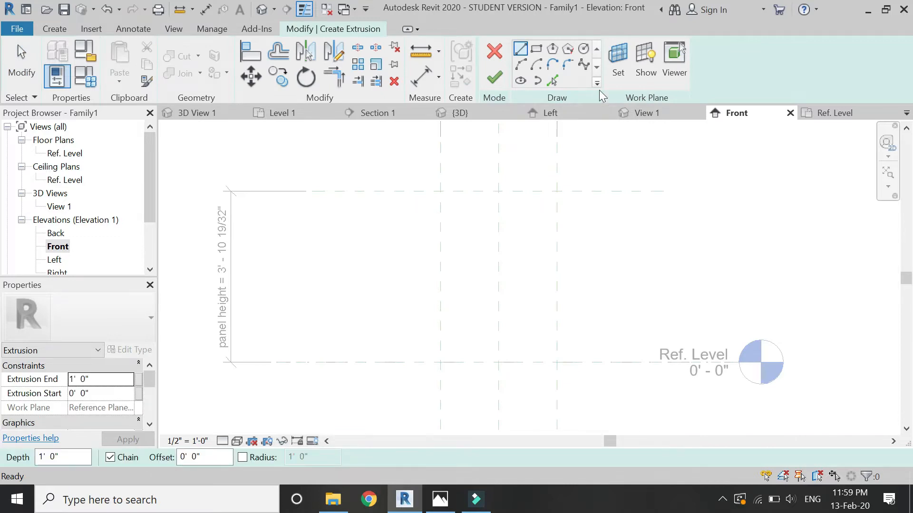
pyautogui.click(537, 50)
pyautogui.click(440, 191)
pyautogui.click(557, 363)
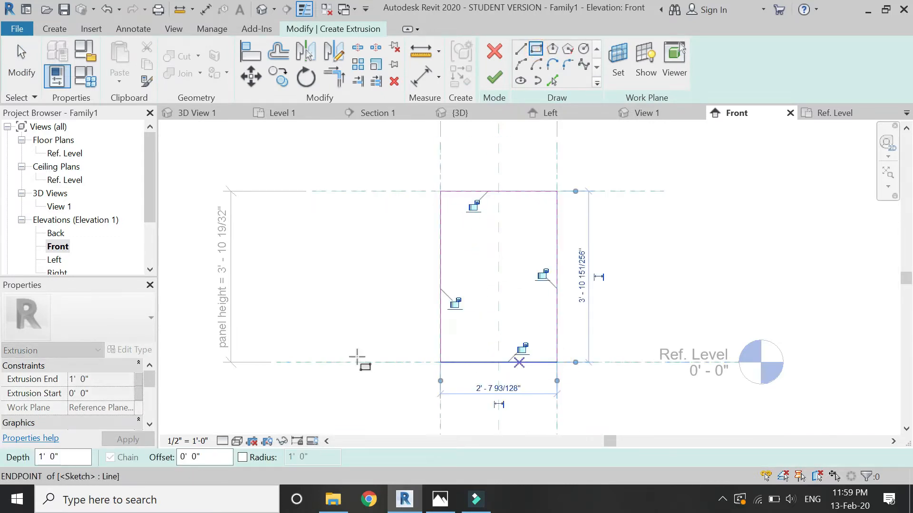
pyautogui.click(455, 303)
pyautogui.click(473, 205)
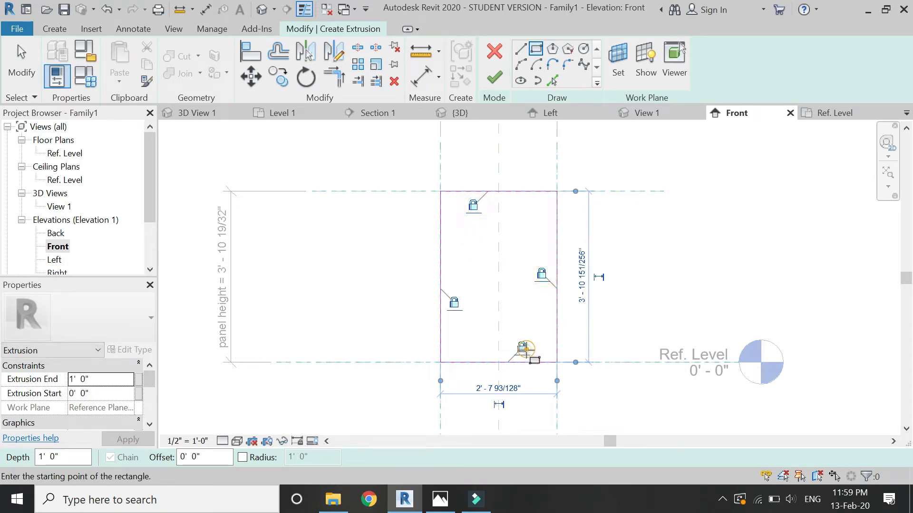
# Set the panel's extrusion end to 1" and finish the extrusion
pyautogui.click(106, 379)
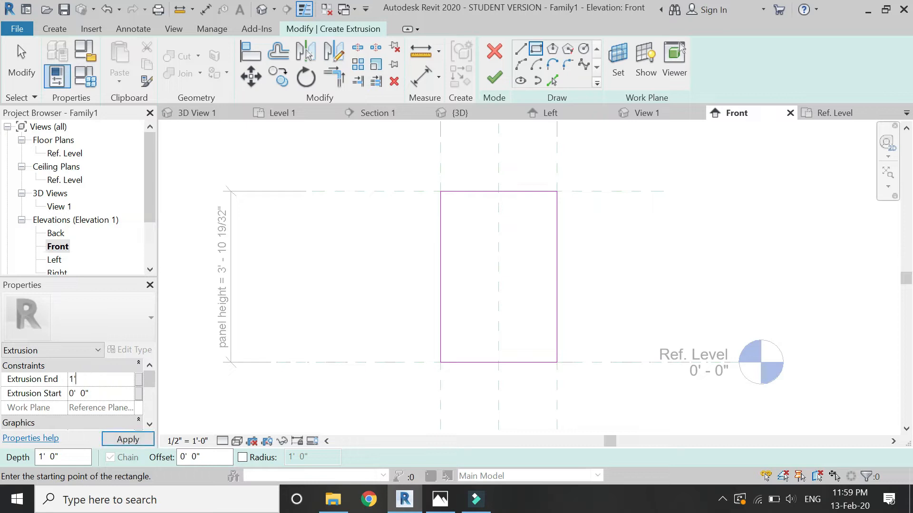
pyautogui.click(496, 79)
pyautogui.press('Escape')
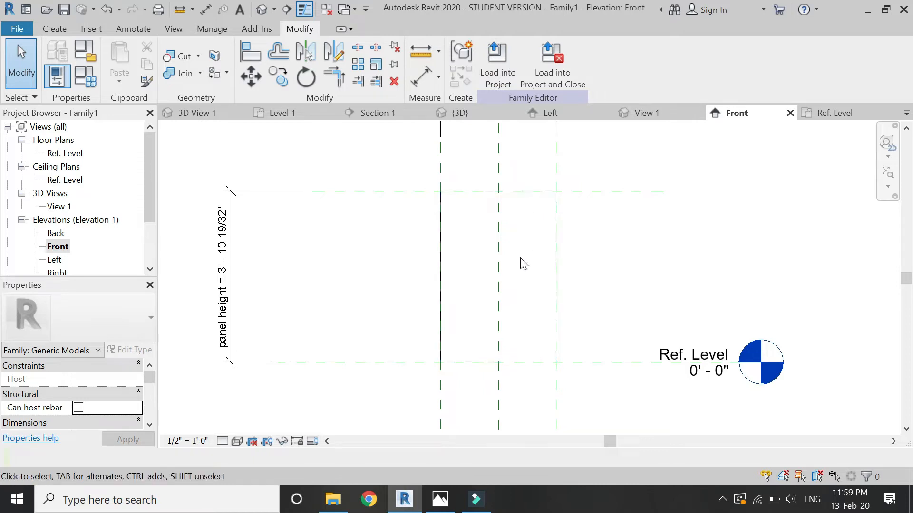
# Draw a horizontal reference plane across the panel about 1'-11" above Ref. Level
pyautogui.press('r')
pyautogui.press('p')
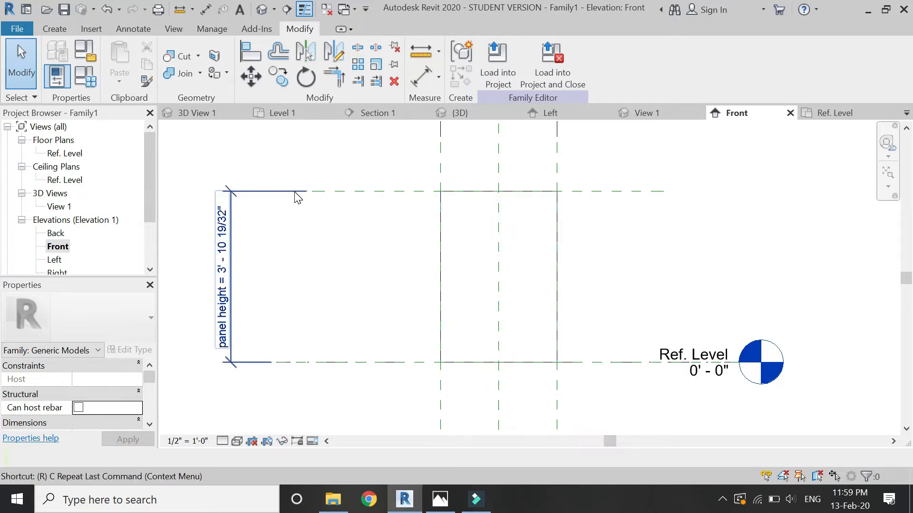
pyautogui.click(314, 278)
pyautogui.click(658, 278)
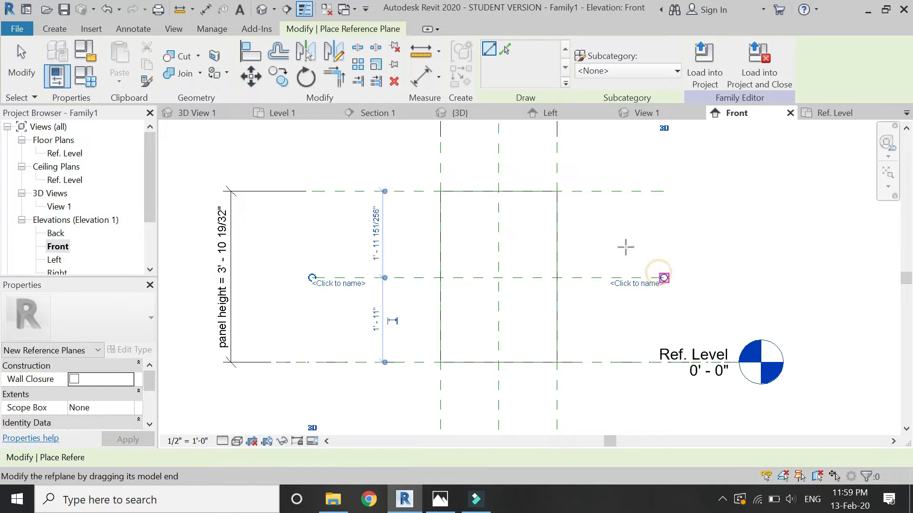
# Place a continuous aligned dimension across the upper plane, middle plane and Ref. Level, and make its two segments equal
pyautogui.click(421, 76)
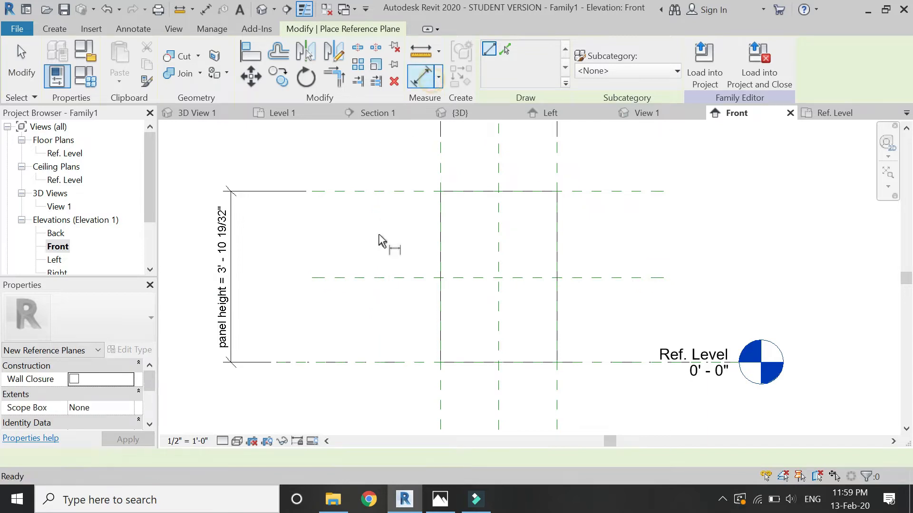
pyautogui.click(365, 192)
pyautogui.click(372, 277)
pyautogui.click(371, 362)
pyautogui.click(305, 313)
pyautogui.click(350, 280)
pyautogui.scroll(1, 623, 295)
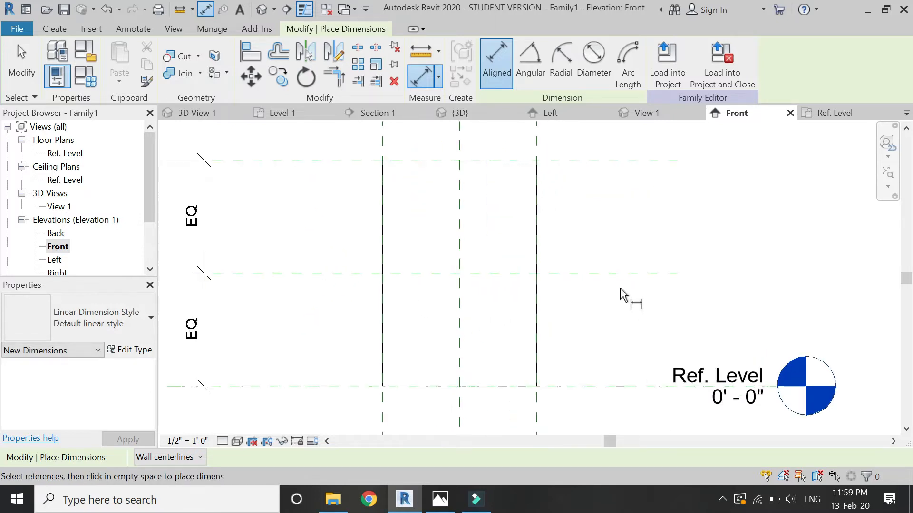
pyautogui.press('Escape')
pyautogui.press('Escape')
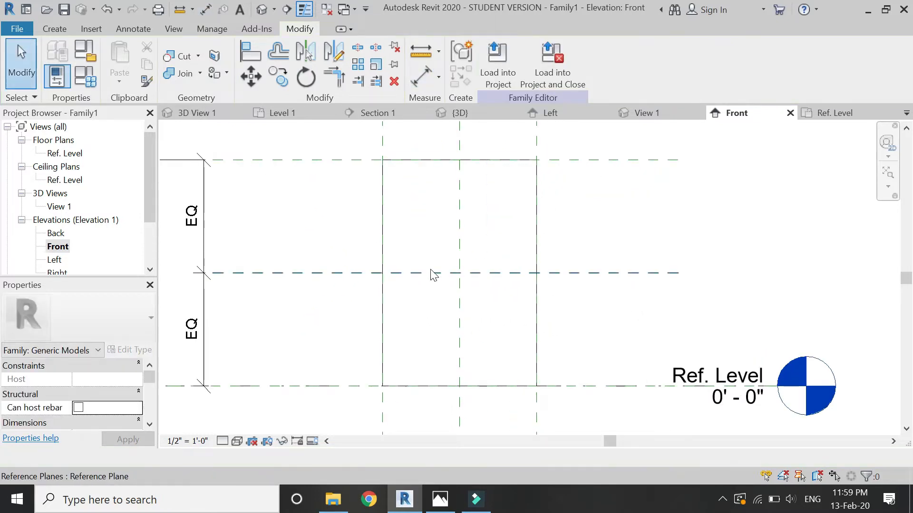
# Name the middle horizontal reference plane "mid"
pyautogui.click(512, 278)
pyautogui.click(651, 280)
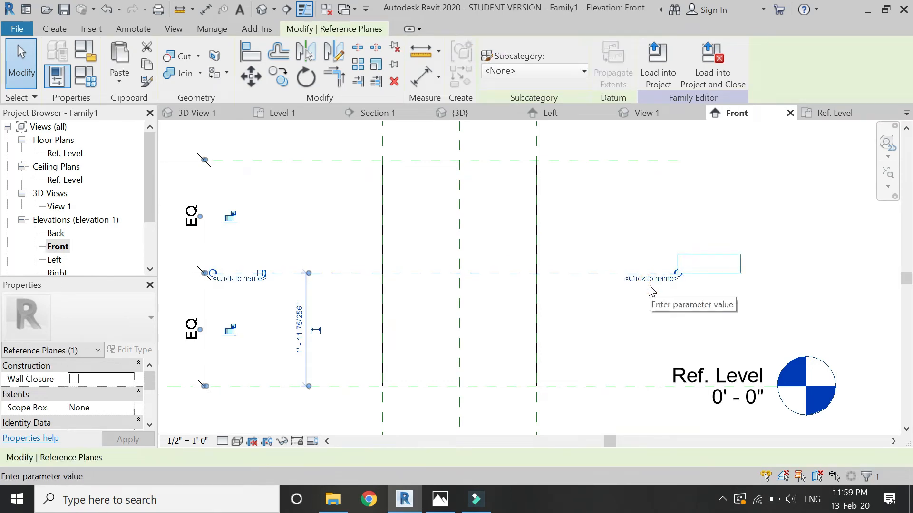
pyautogui.press('Return')
pyautogui.click(638, 290)
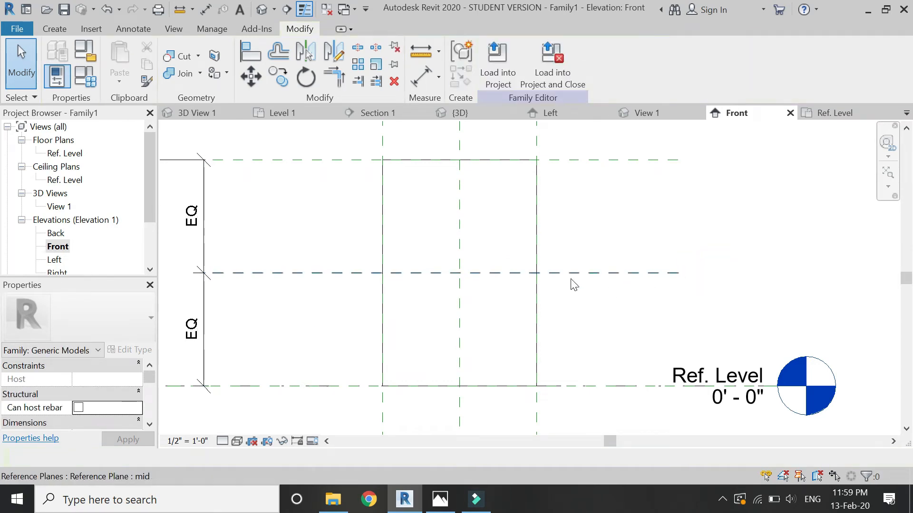
# In the Ref. Level floor plan, start a void extrusion with its work plane set to Reference Plane : mid
pyautogui.click(830, 114)
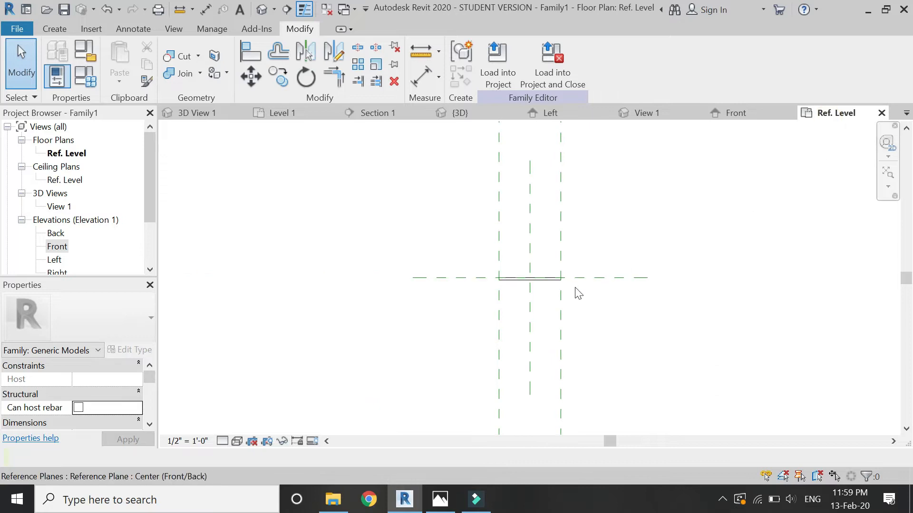
pyautogui.scroll(2, 556, 274)
pyautogui.click(54, 28)
pyautogui.click(202, 82)
pyautogui.click(205, 104)
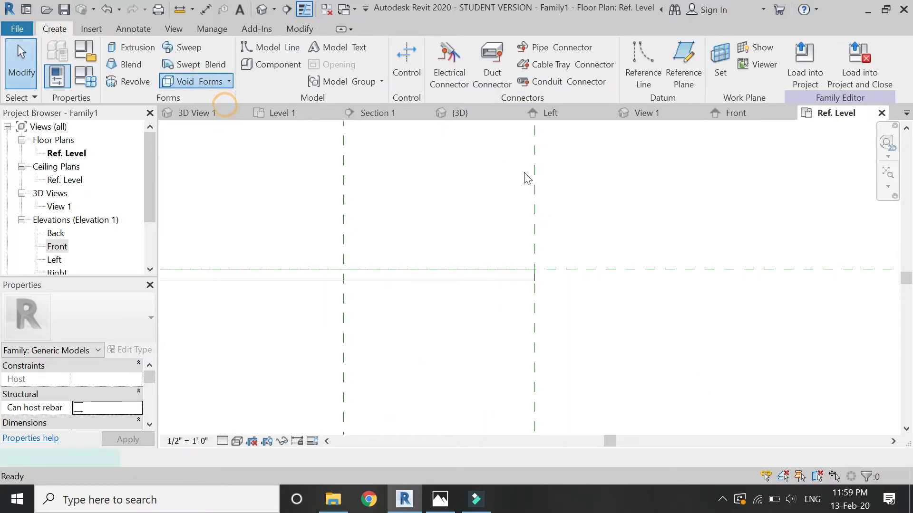
pyautogui.click(618, 62)
pyautogui.click(683, 323)
pyautogui.click(687, 361)
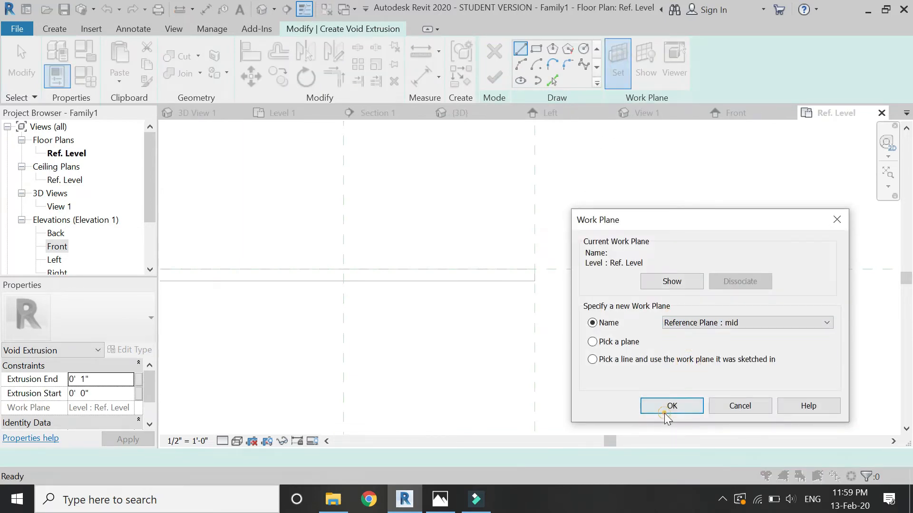
pyautogui.click(667, 407)
# Sketch a closed, stepped void profile about 1 3/4" wide inside the panel's right end, with its notch at the lower left
pyautogui.scroll(4, 526, 275)
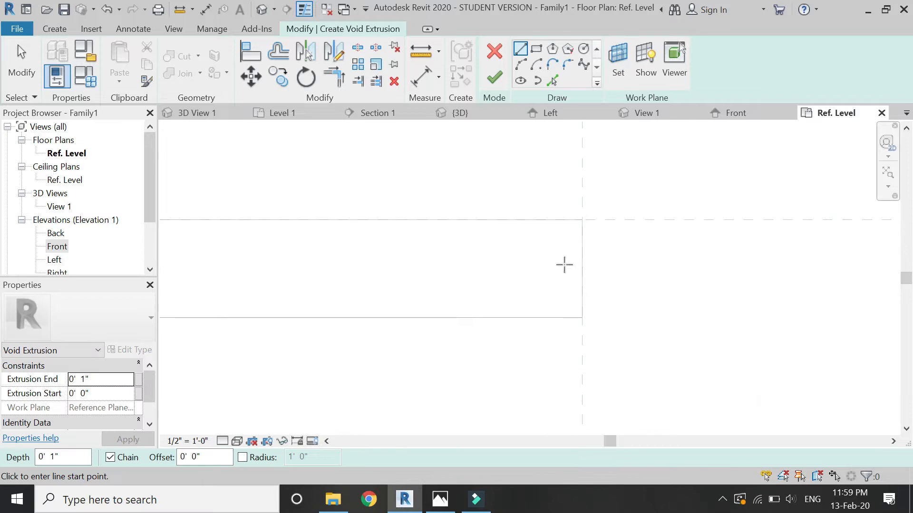
pyautogui.click(580, 241)
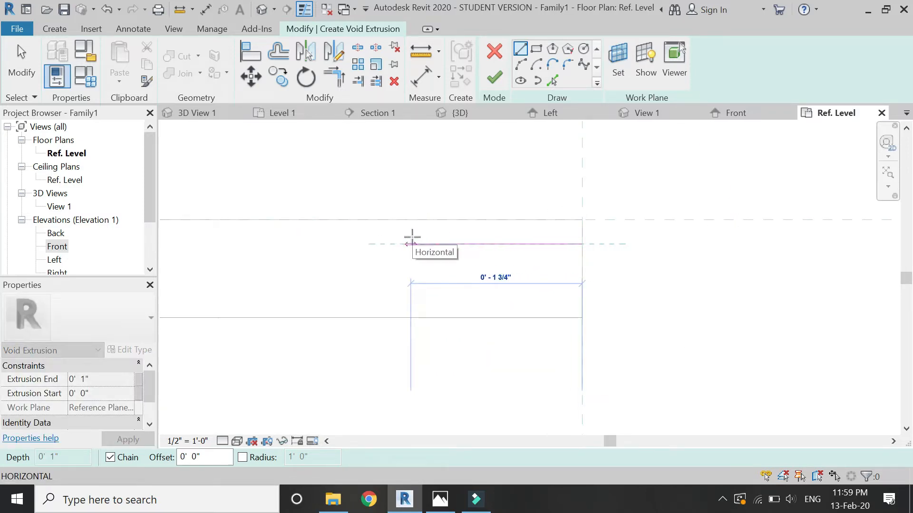
pyautogui.click(410, 244)
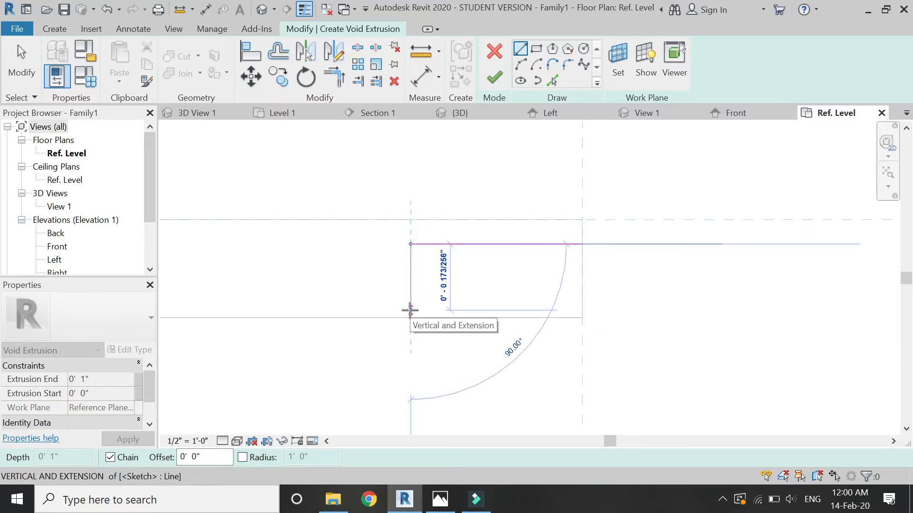
pyautogui.click(411, 302)
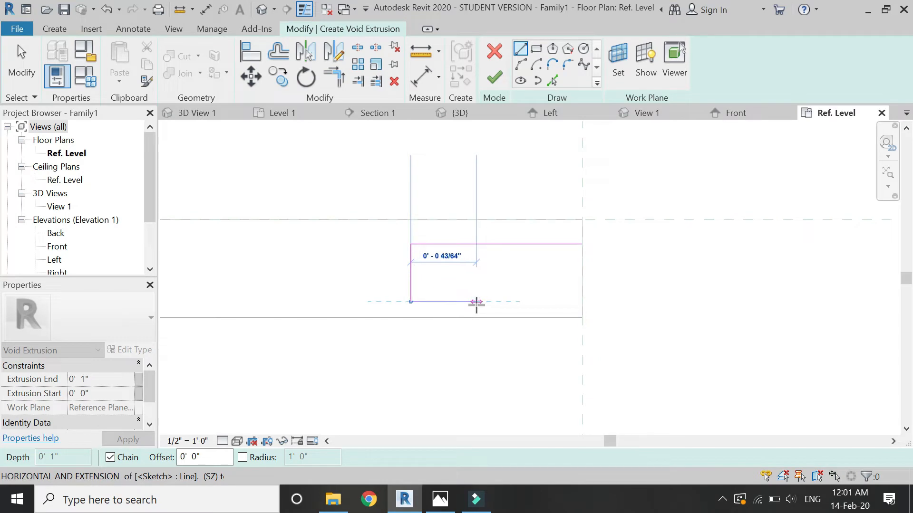
pyautogui.click(483, 302)
pyautogui.click(484, 318)
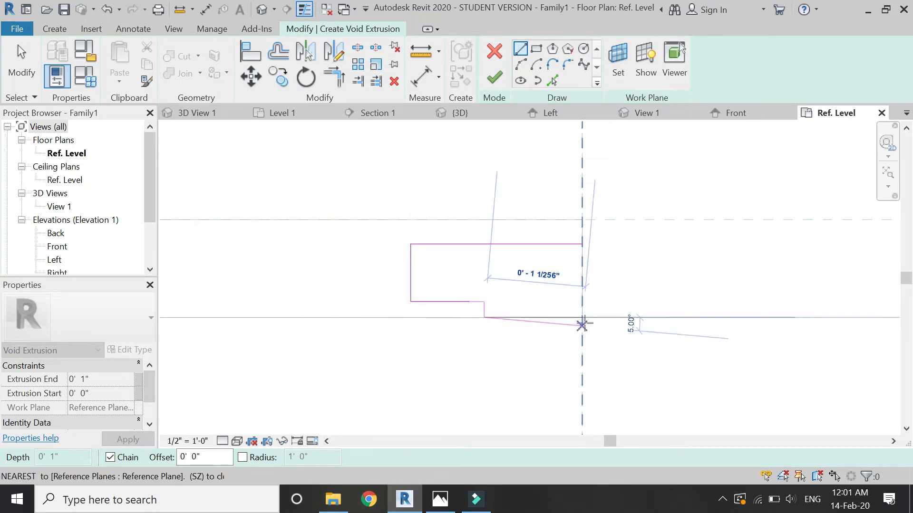
pyautogui.click(582, 318)
pyautogui.click(581, 244)
pyautogui.press('Escape')
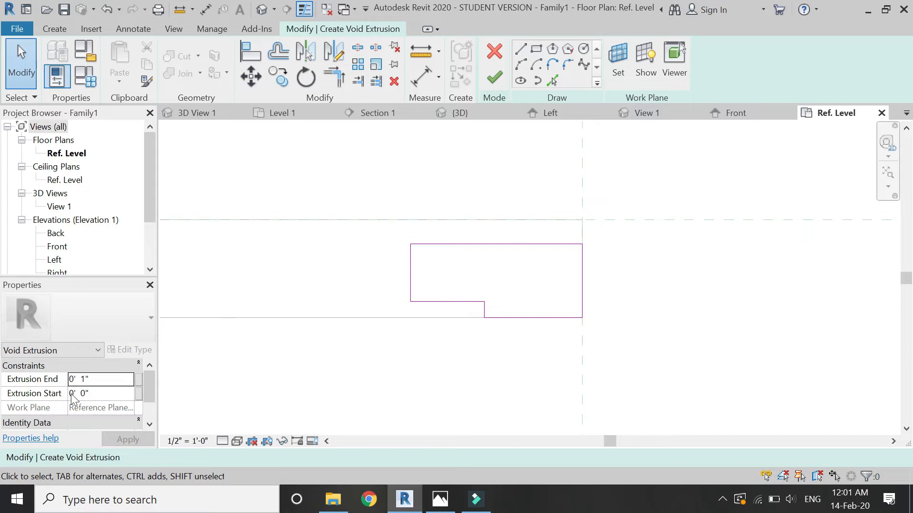
# In the 3D view, set the void's extrusion end to 3" and start to -3", and finish the void extrusion
pyautogui.click(262, 9)
pyautogui.scroll(5, 592, 314)
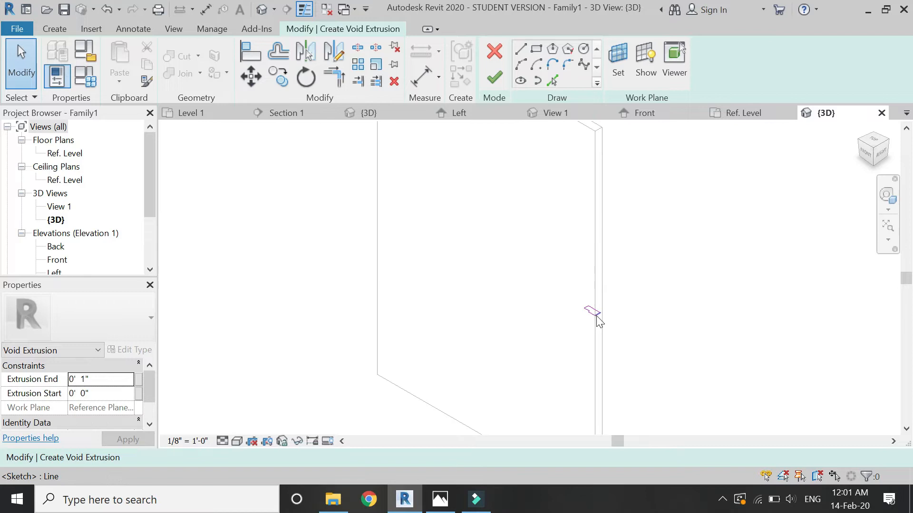
pyautogui.click(114, 384)
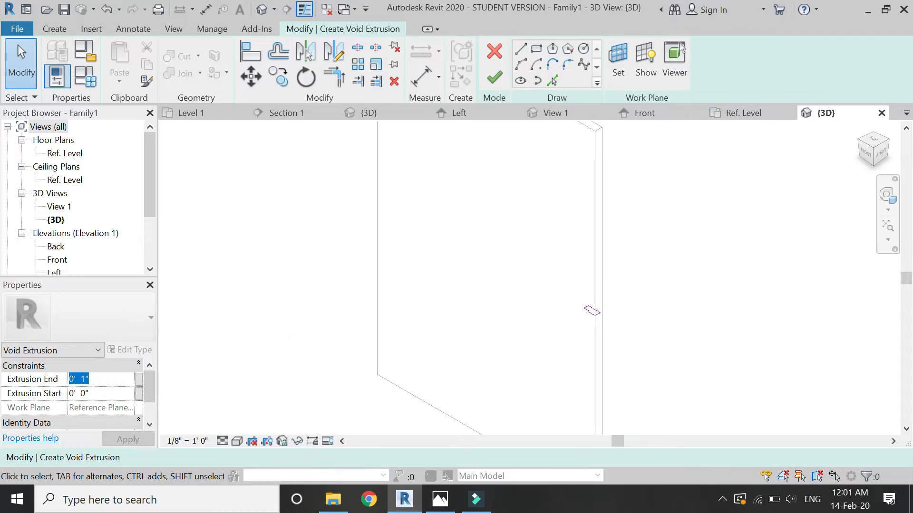
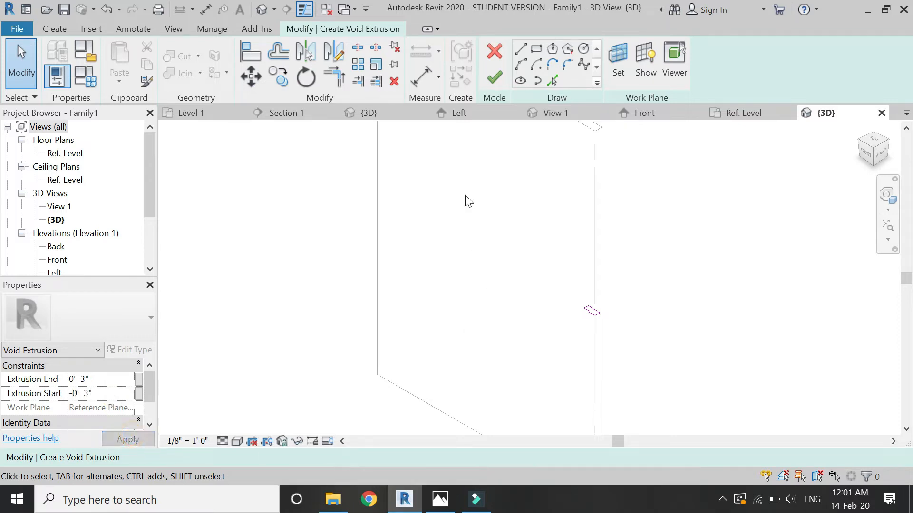
pyautogui.click(490, 78)
pyautogui.click(526, 224)
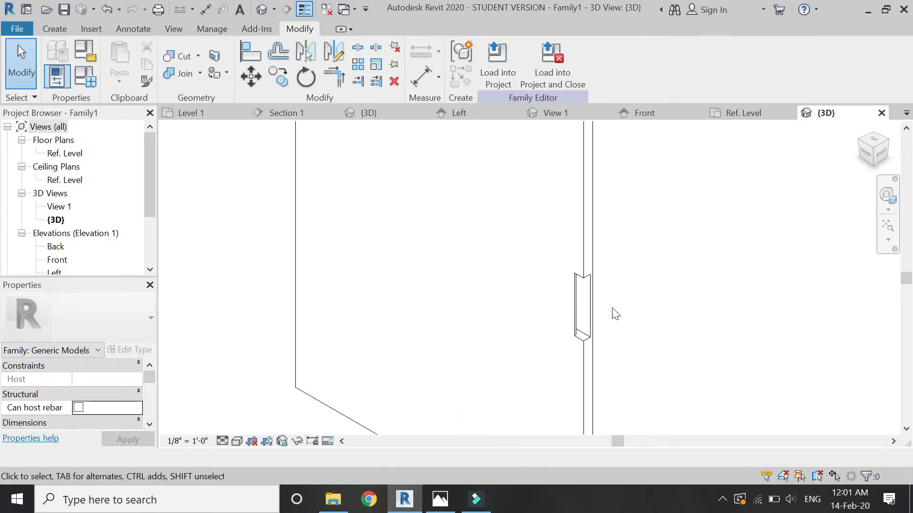
pyautogui.scroll(-4, 490, 364)
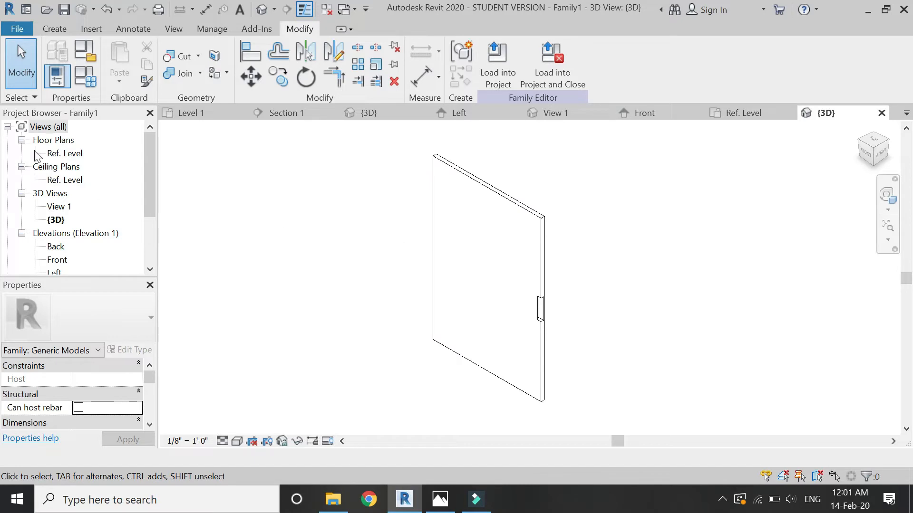
# In the Ref. Level floor plan, draw a symbolic line about 1'-8" long at 45° down from the panel's upper left corner
pyautogui.doubleClick(65, 153)
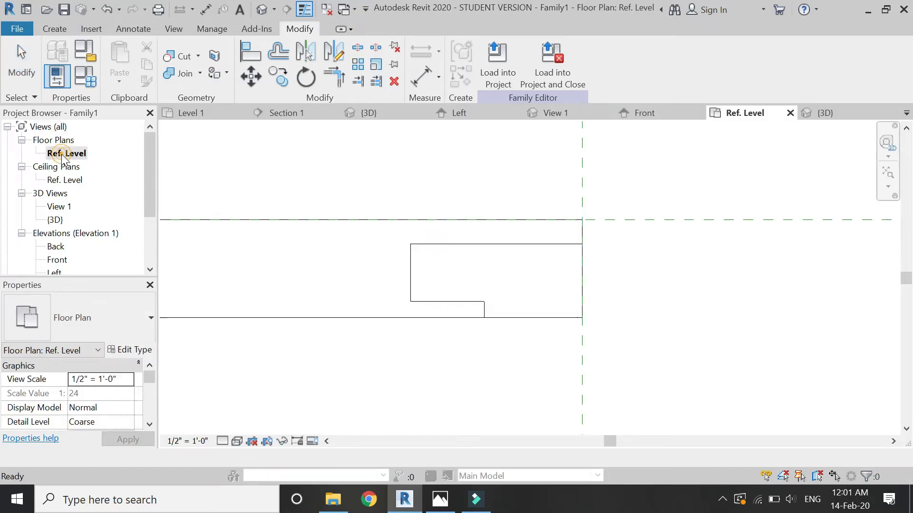
pyautogui.scroll(-5, 566, 230)
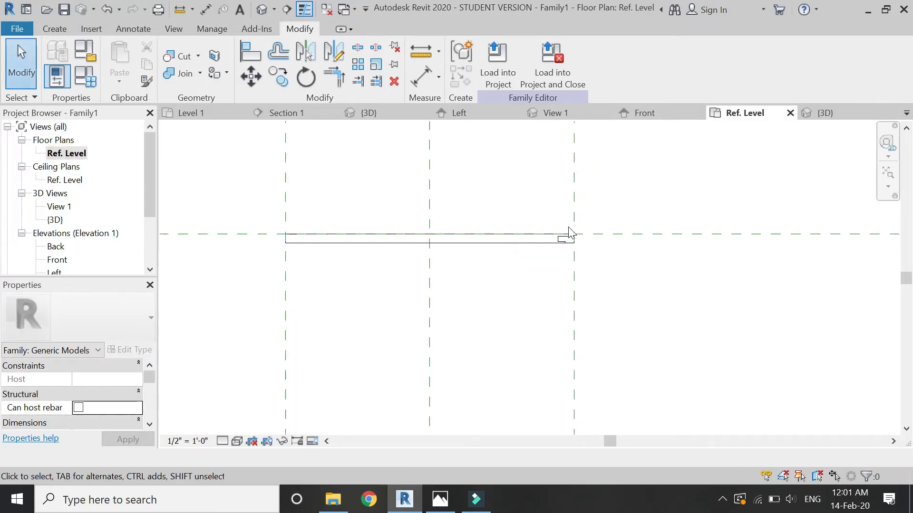
pyautogui.scroll(1, 264, 222)
pyautogui.click(133, 29)
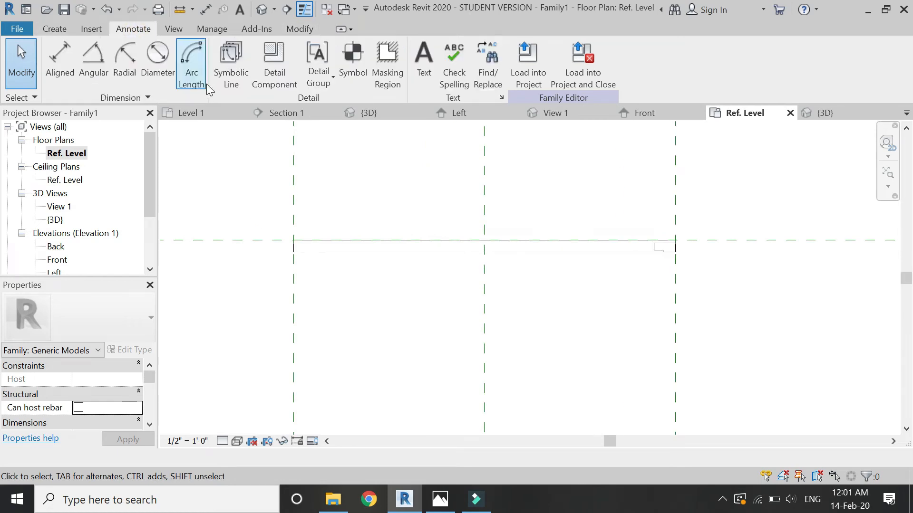
pyautogui.click(234, 80)
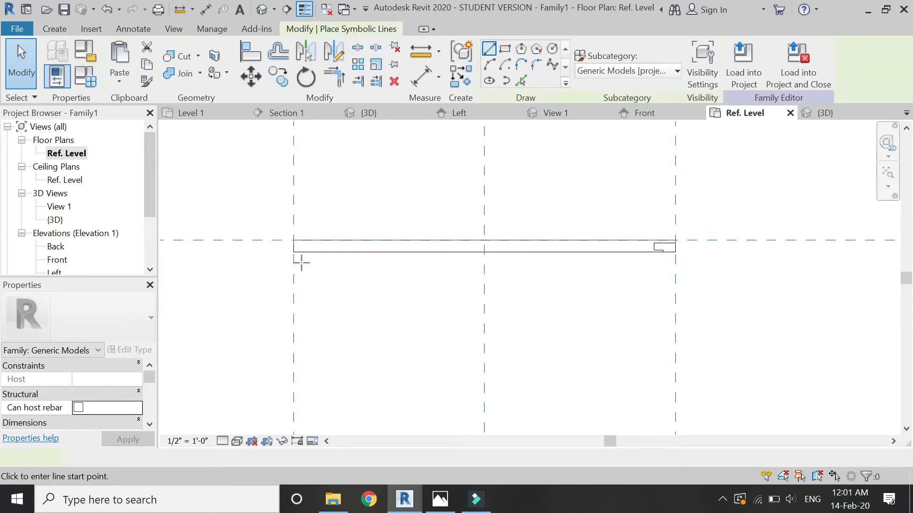
pyautogui.click(293, 240)
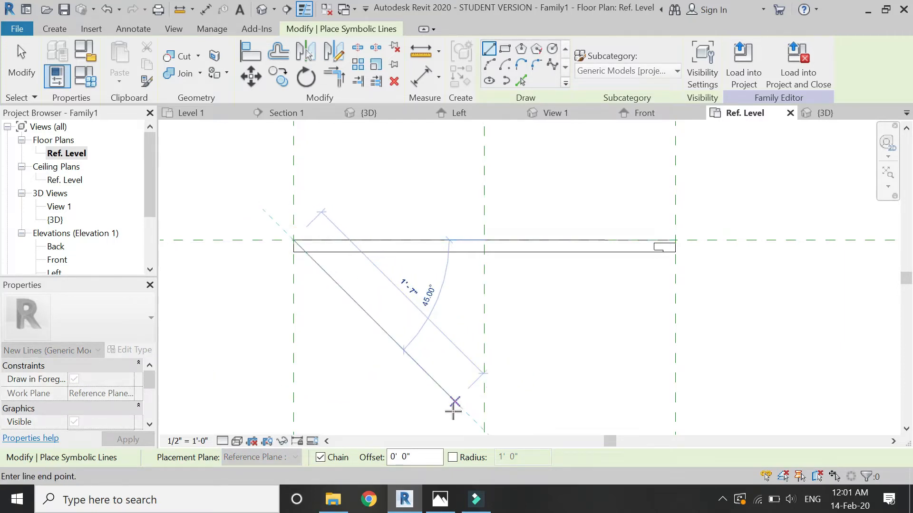
pyautogui.click(462, 413)
pyautogui.press('Escape')
pyautogui.press('Escape')
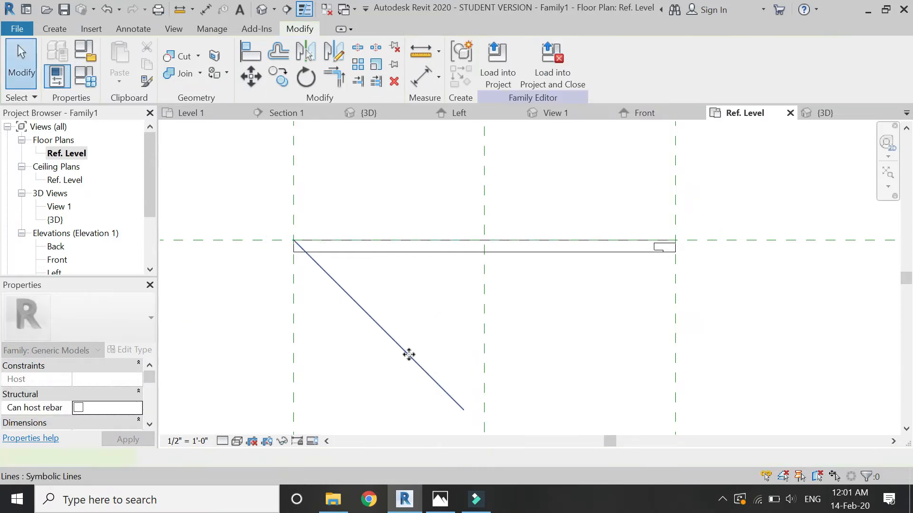
# Make the angled symbolic line's length dimension permanent and label it with the panel width parameter
pyautogui.click(409, 355)
pyautogui.click(436, 327)
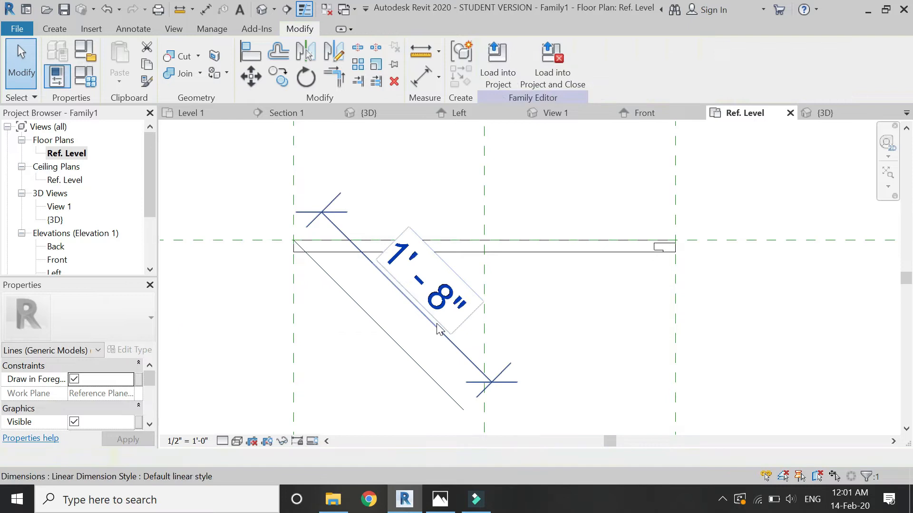
pyautogui.press('Escape')
pyautogui.click(472, 371)
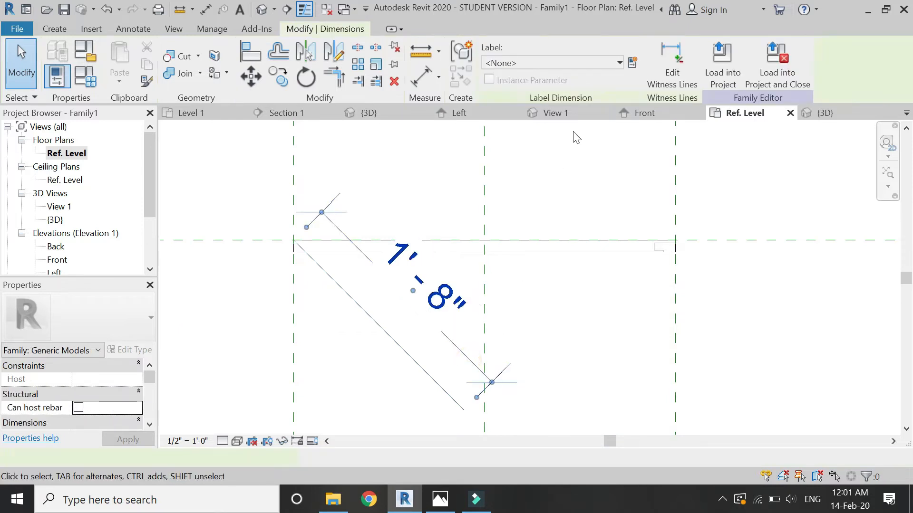
pyautogui.click(596, 66)
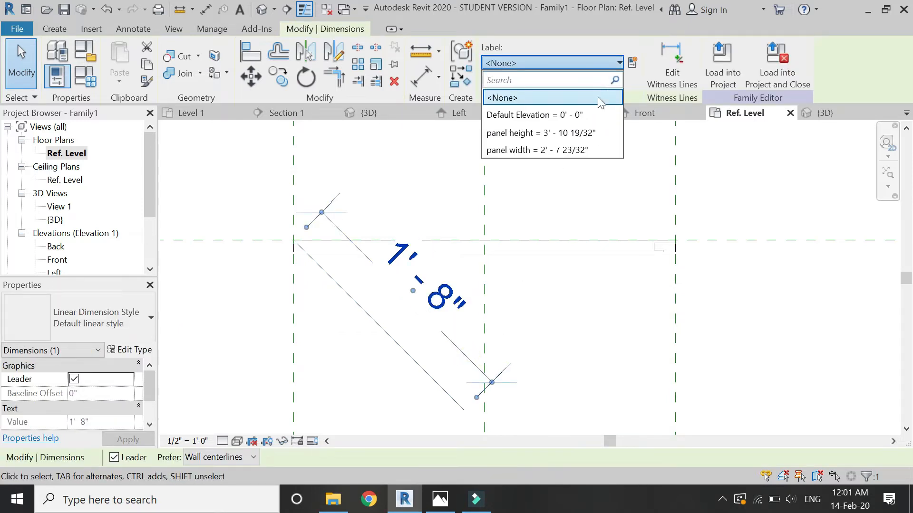
pyautogui.click(597, 150)
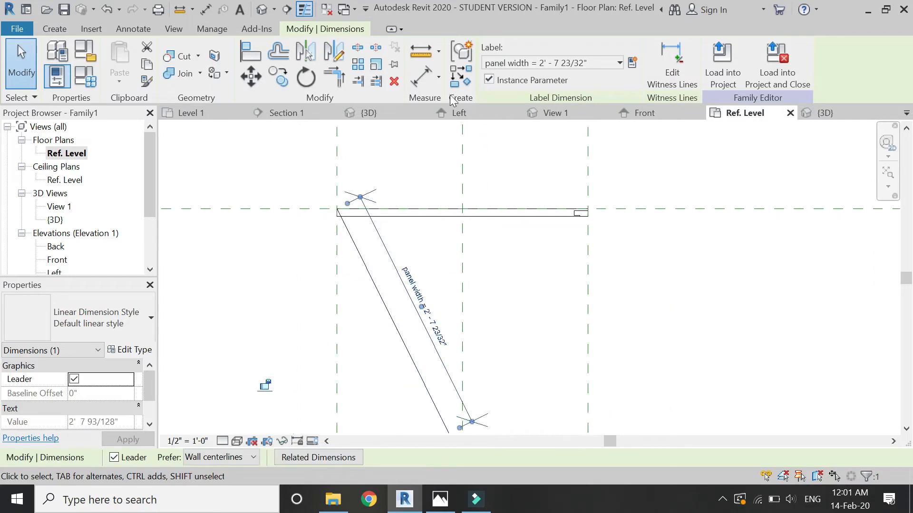
# Place an angular dimension between the horizontal reference plane and the angled symbolic line
pyautogui.click(440, 77)
pyautogui.click(473, 135)
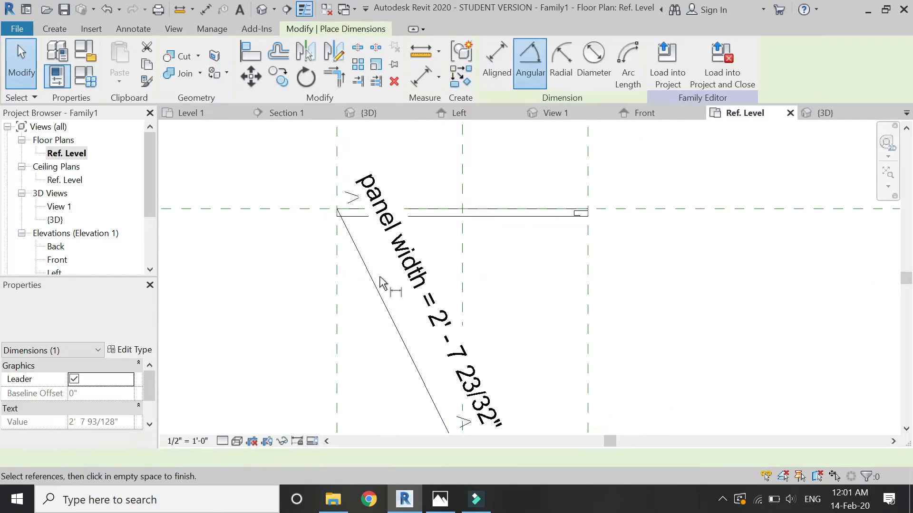
pyautogui.click(375, 286)
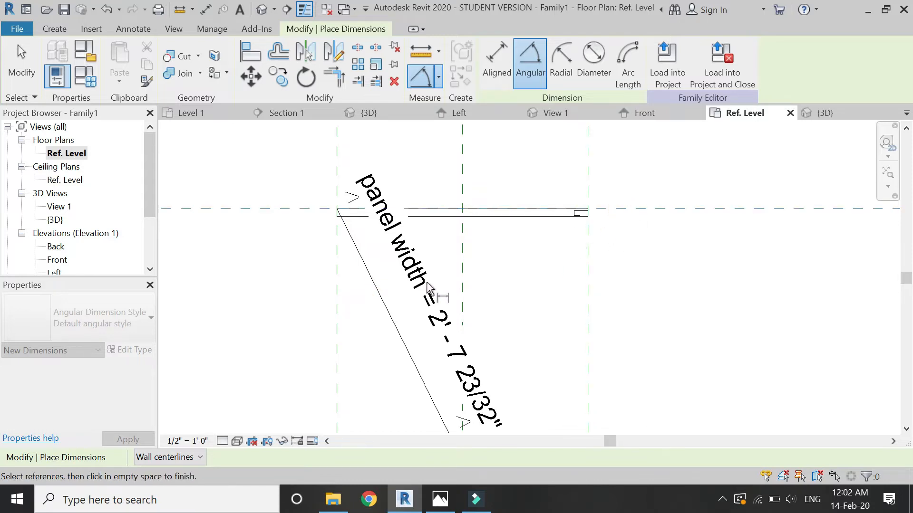
pyautogui.click(385, 301)
pyautogui.click(514, 292)
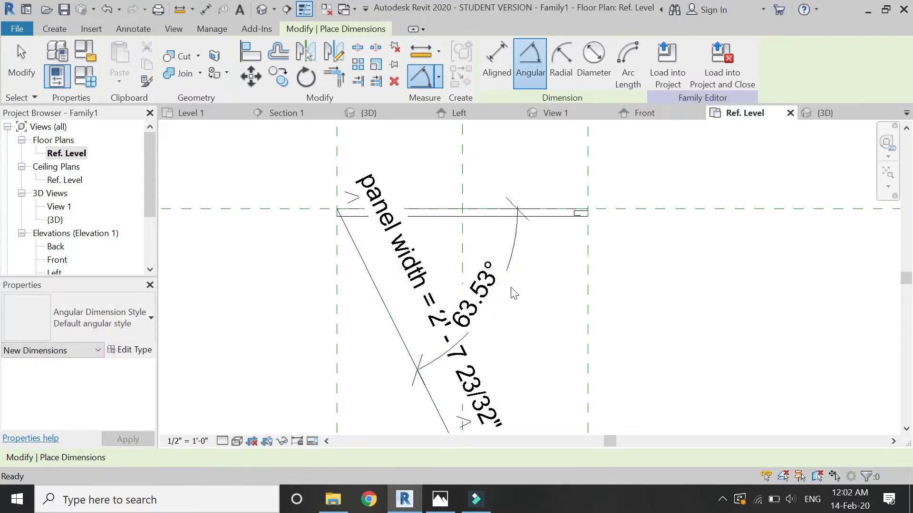
pyautogui.press('Escape')
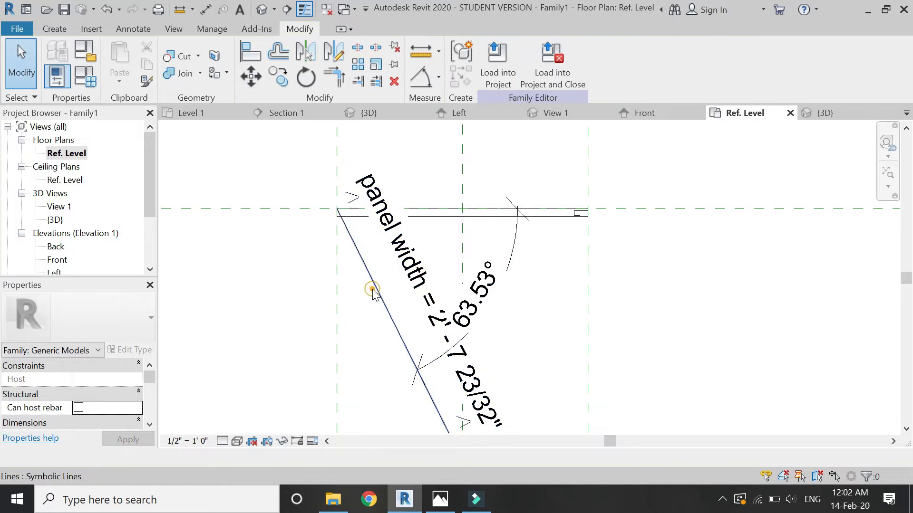
# Set the angle between the symbolic line and the horizontal reference plane to 45°
pyautogui.click(373, 291)
pyautogui.click(475, 298)
pyautogui.write('45')
pyautogui.press('Return')
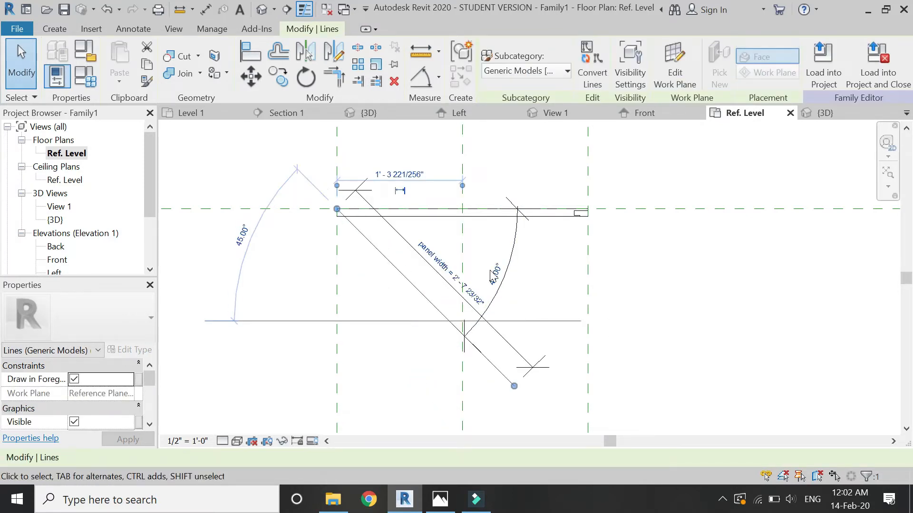
pyautogui.press('Escape')
# Set the view scale to 6" = 1'-0" and delete the angular dimension
pyautogui.click(188, 441)
pyautogui.click(190, 56)
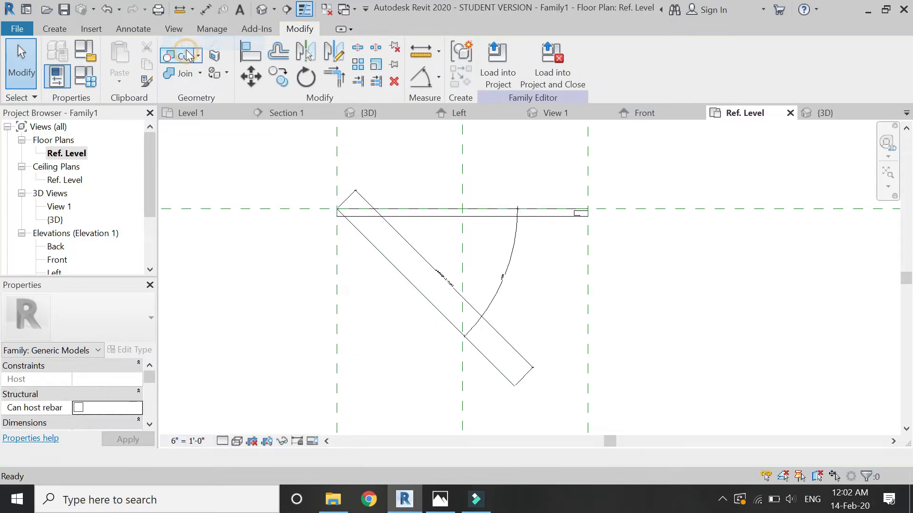
pyautogui.click(500, 291)
pyautogui.press('Delete')
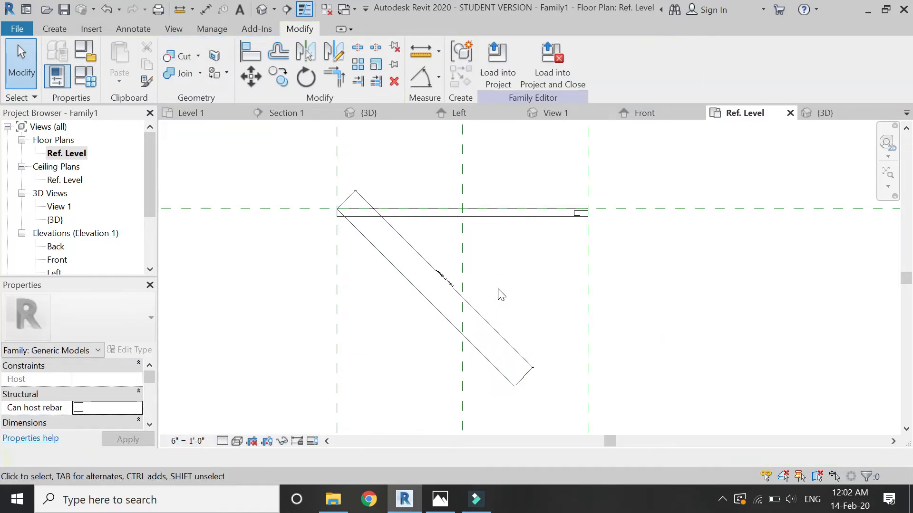
# Offset a copy of the angled symbolic line by 1" toward its lower left side
pyautogui.scroll(1, 500, 292)
pyautogui.click(275, 56)
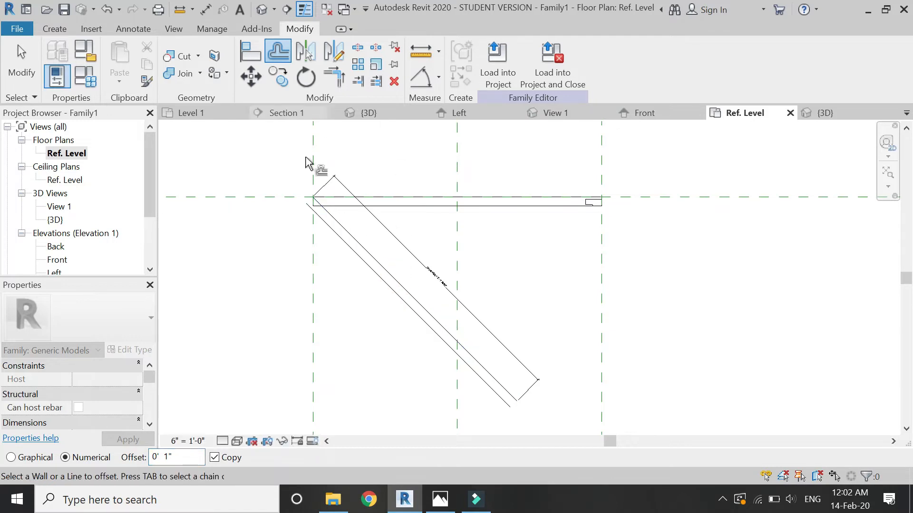
pyautogui.press('Escape')
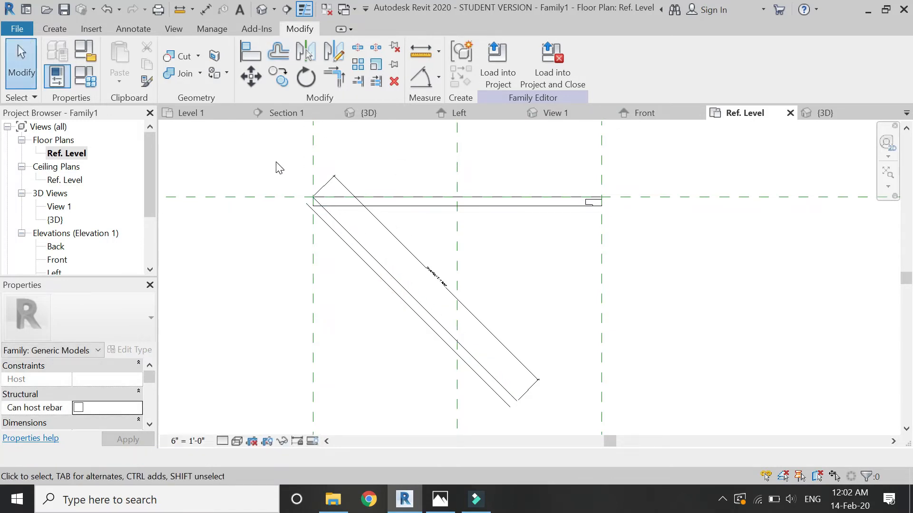
# Close both ends of the two parallel angled lines with short symbolic lines
pyautogui.click(133, 29)
pyautogui.click(240, 71)
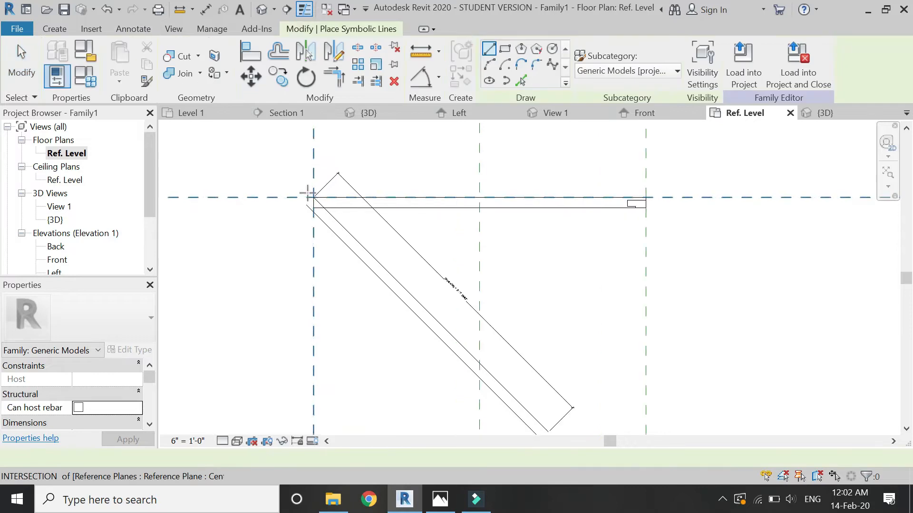
pyautogui.scroll(2, 307, 194)
pyautogui.scroll(-5, 305, 195)
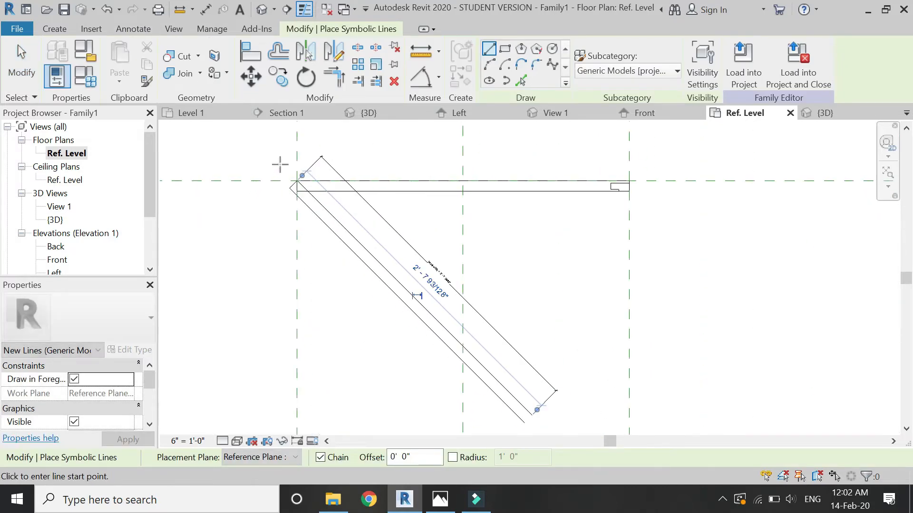
pyautogui.scroll(3, 475, 335)
pyautogui.click(408, 331)
pyautogui.press('Escape')
pyautogui.scroll(-4, 437, 359)
pyautogui.scroll(4, 285, 198)
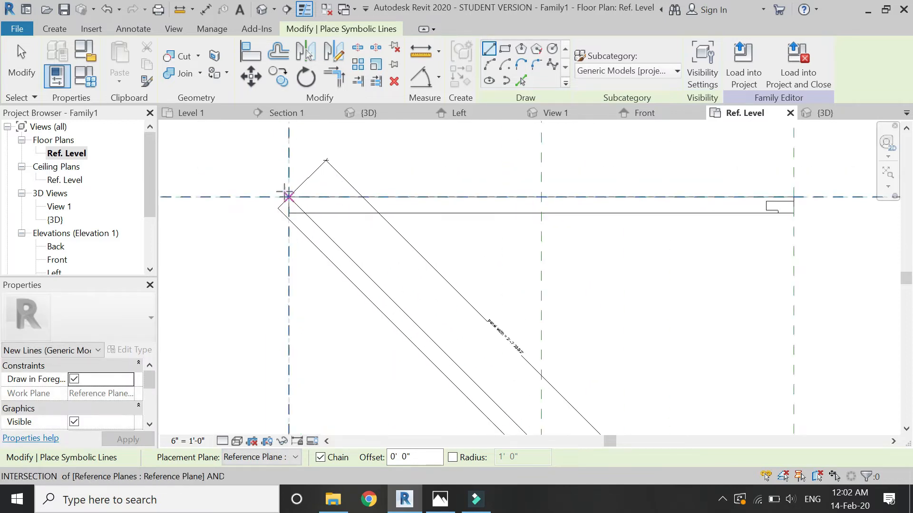
# Align the angled symbolic line's upper endpoint to the vertical reference plane at the panel's left end
pyautogui.click(250, 50)
pyautogui.scroll(3, 286, 193)
pyautogui.click(304, 193)
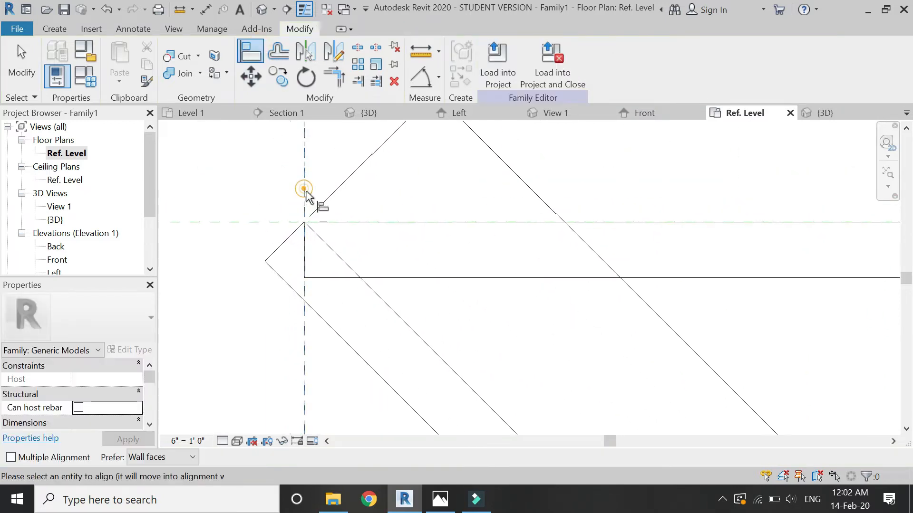
pyautogui.click(305, 224)
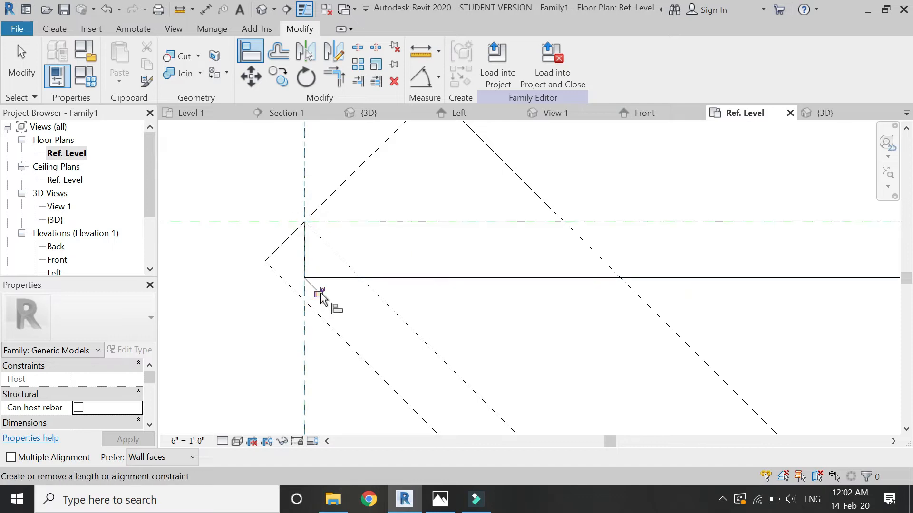
pyautogui.press('Escape')
pyautogui.scroll(-3, 327, 261)
# Draw a symbolic swing arc of about 2'-11 3/4" radius from the angled panel's lower end to the closed panel's lower right corner
pyautogui.click(133, 29)
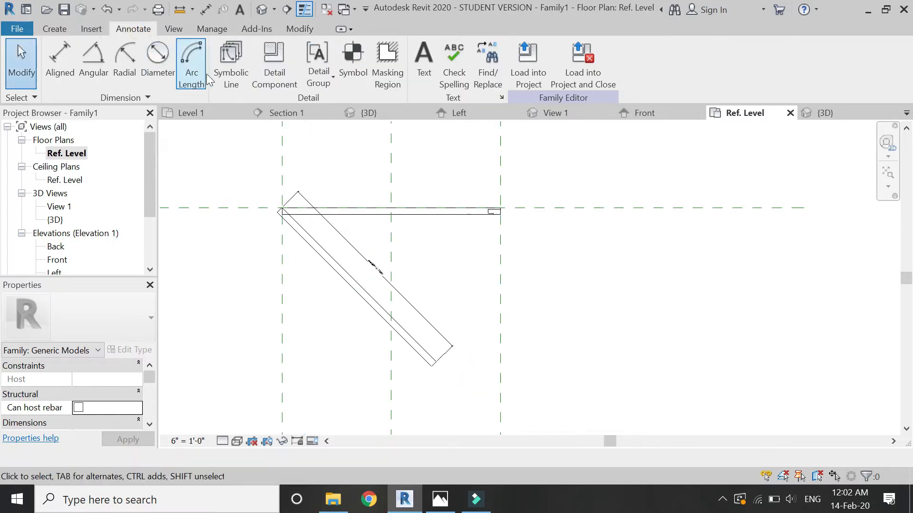
pyautogui.click(231, 62)
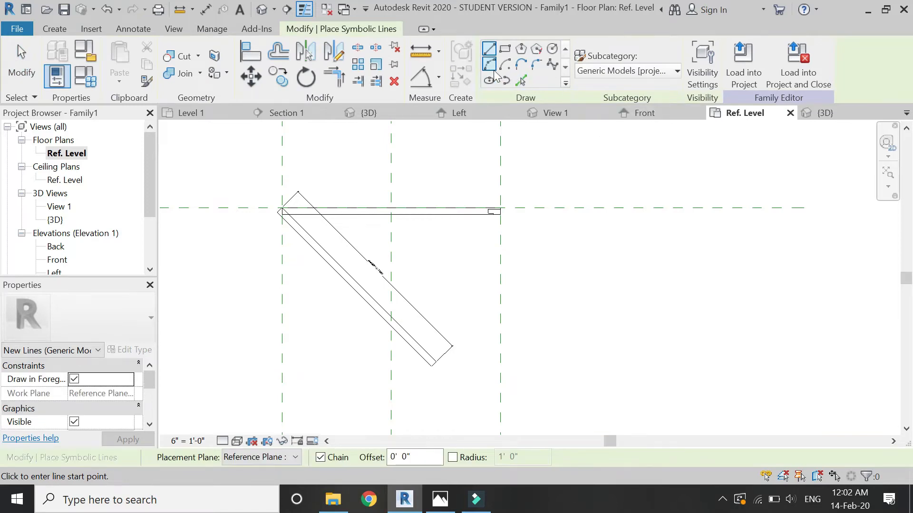
pyautogui.click(722, 499)
pyautogui.click(721, 499)
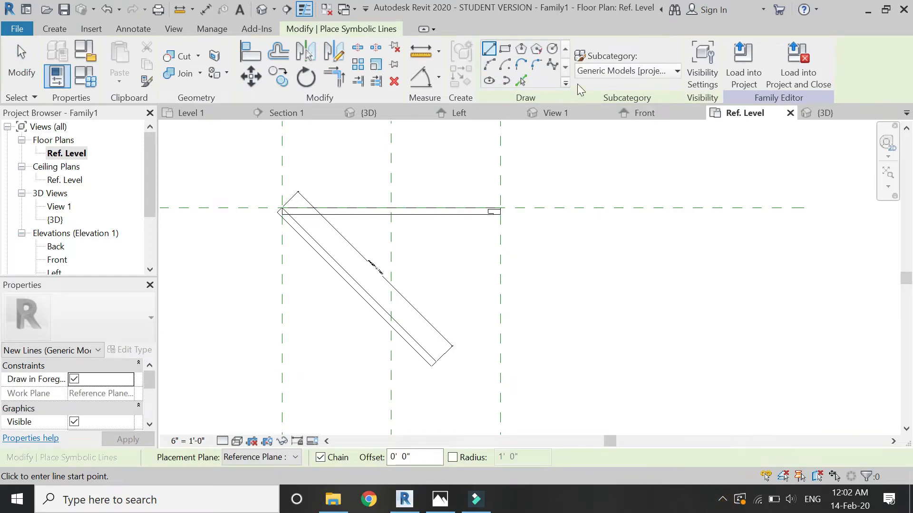
pyautogui.click(488, 66)
pyautogui.scroll(3, 435, 364)
pyautogui.click(440, 366)
pyautogui.scroll(-5, 466, 401)
pyautogui.scroll(7, 533, 198)
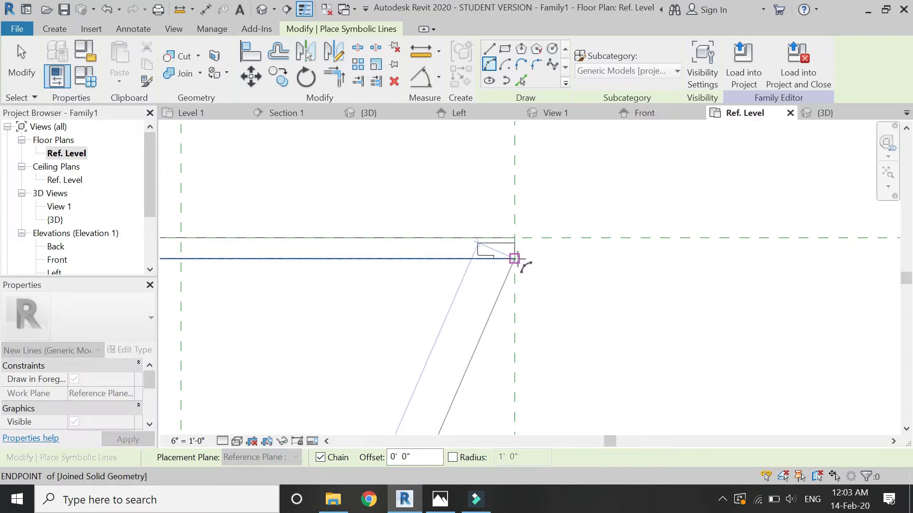
pyautogui.click(515, 259)
pyautogui.scroll(-3, 506, 181)
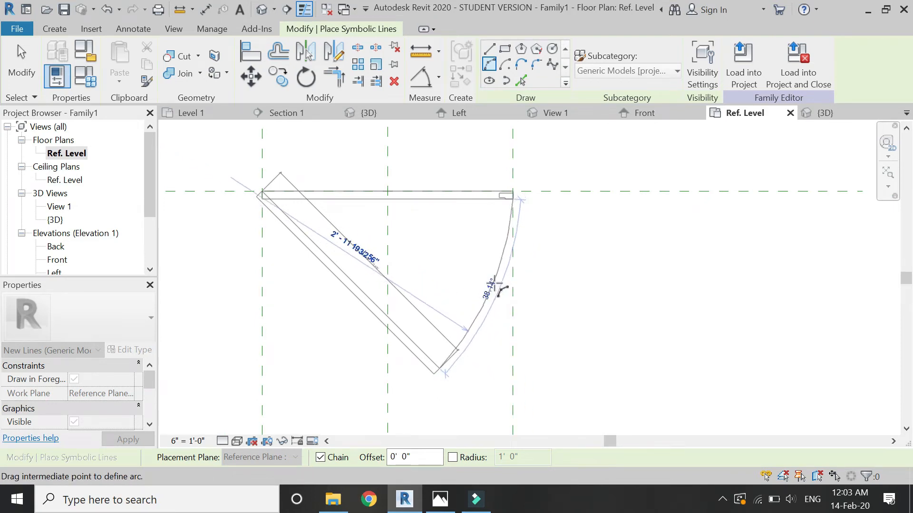
pyautogui.click(495, 284)
pyautogui.press('Escape')
pyautogui.press('Escape')
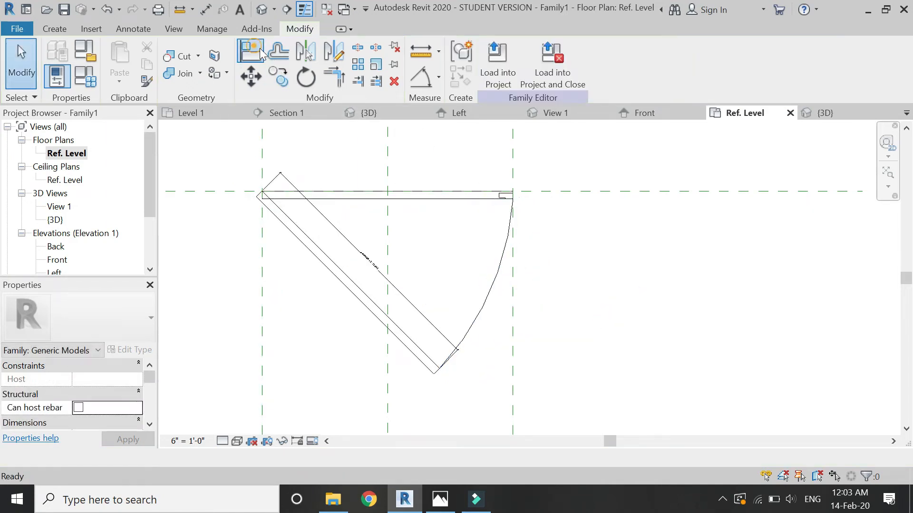
# Align the swing arc's upper endpoint to the closed panel's lower horizontal line in the plan view
pyautogui.click(261, 49)
pyautogui.scroll(10, 499, 230)
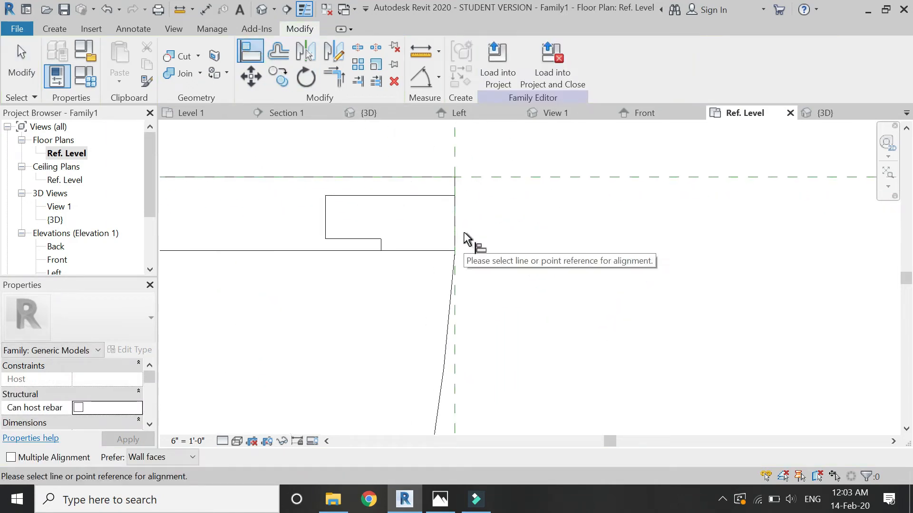
pyautogui.click(453, 252)
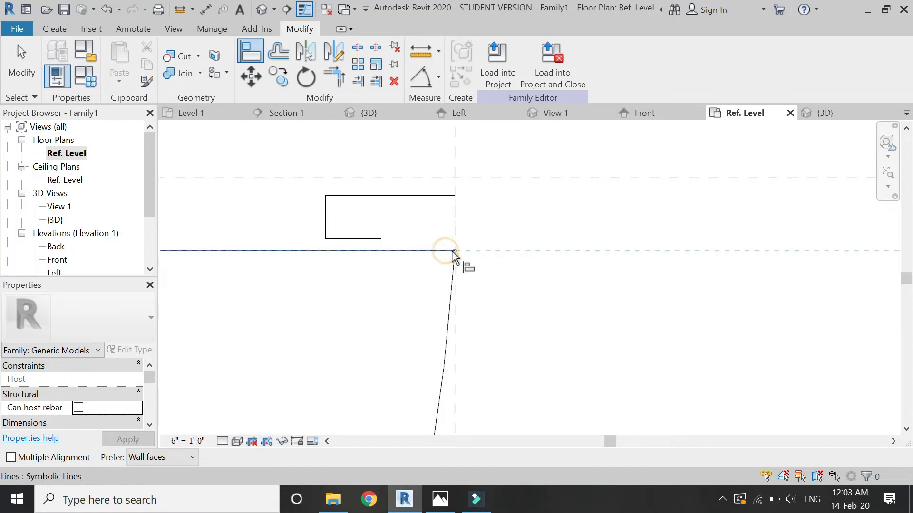
pyautogui.click(293, 265)
pyautogui.scroll(-8, 471, 210)
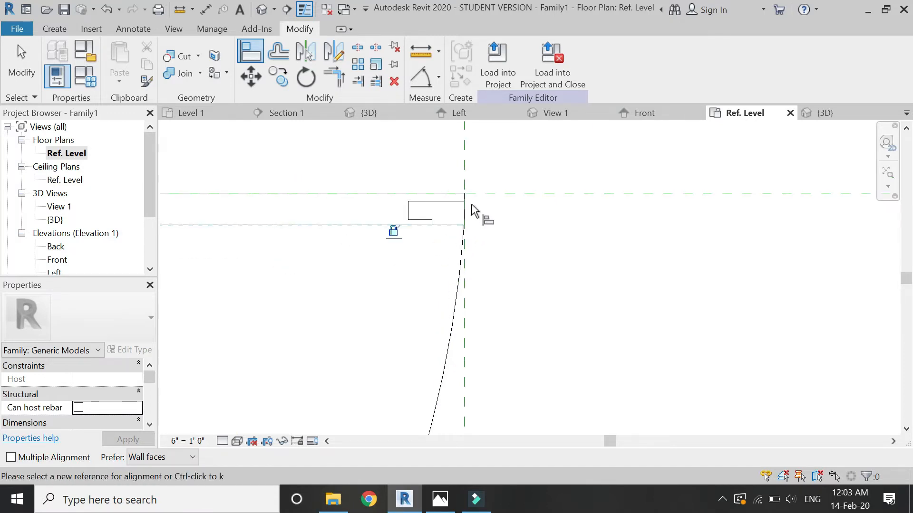
pyautogui.scroll(-4, 537, 200)
pyautogui.press('Escape')
pyautogui.press('Escape')
# In the Front elevation, draw Hidden Lines [projection] symbolic lines from the panel's upper right corner to the left edge's midpoint to the lower right corner
pyautogui.click(666, 117)
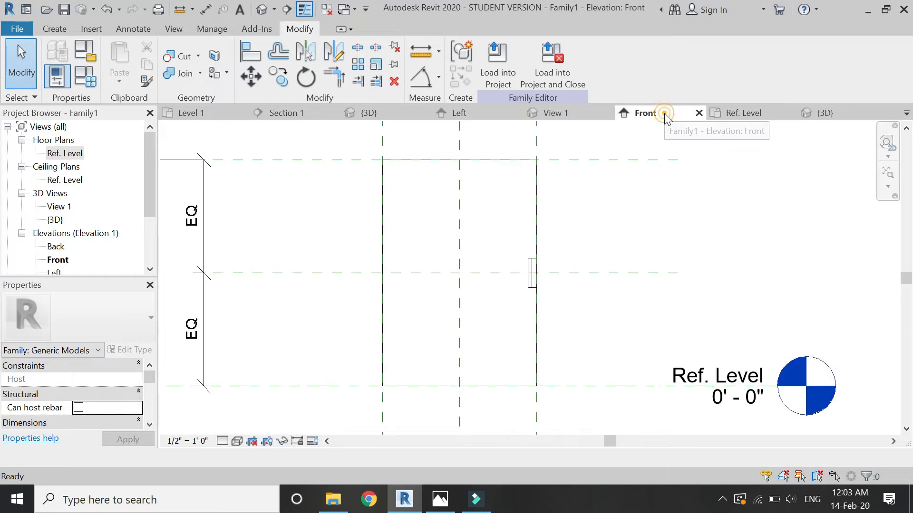
pyautogui.click(133, 29)
pyautogui.click(230, 64)
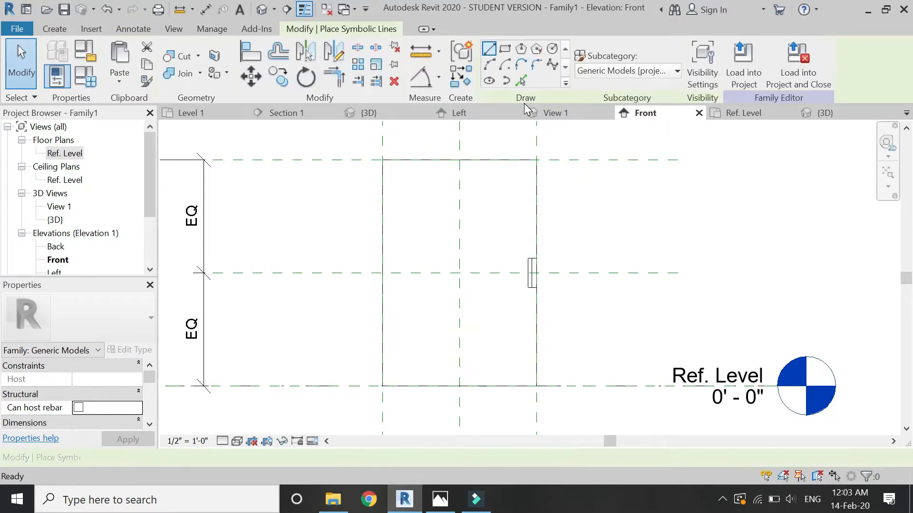
pyautogui.click(633, 74)
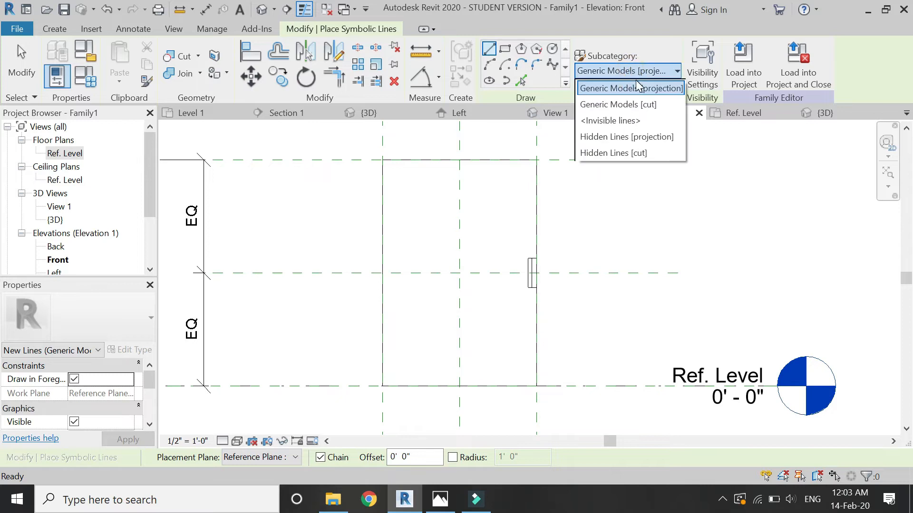
pyautogui.click(642, 137)
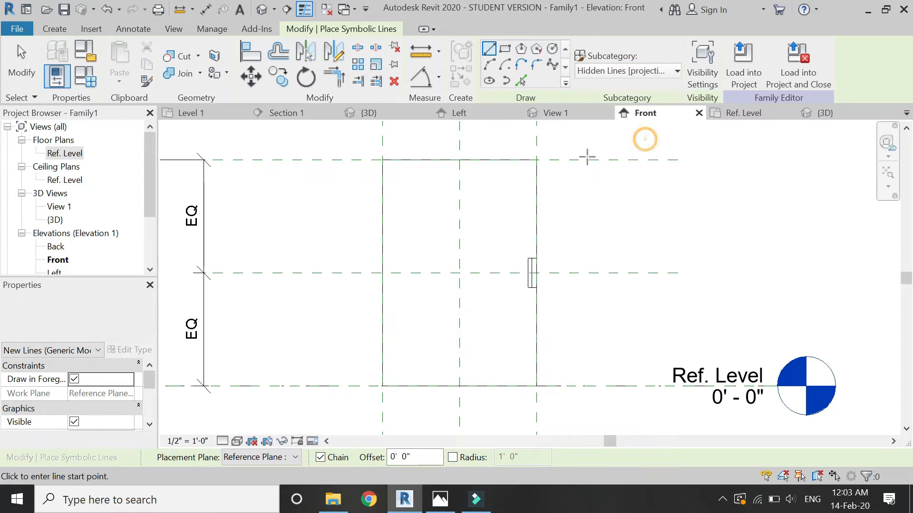
pyautogui.click(536, 160)
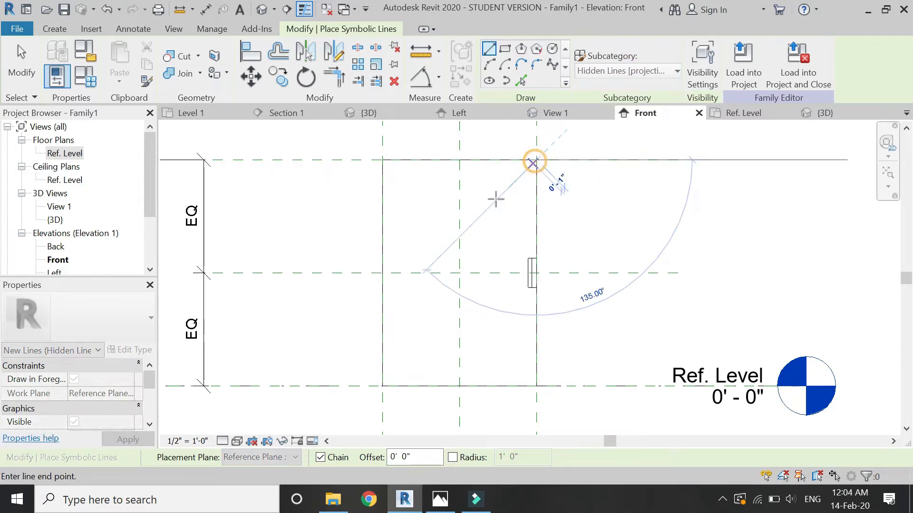
pyautogui.click(384, 272)
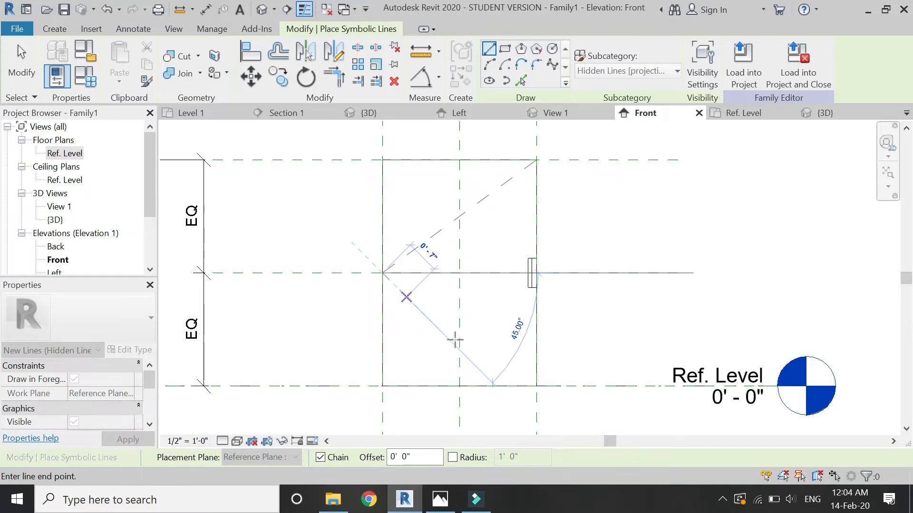
pyautogui.click(537, 386)
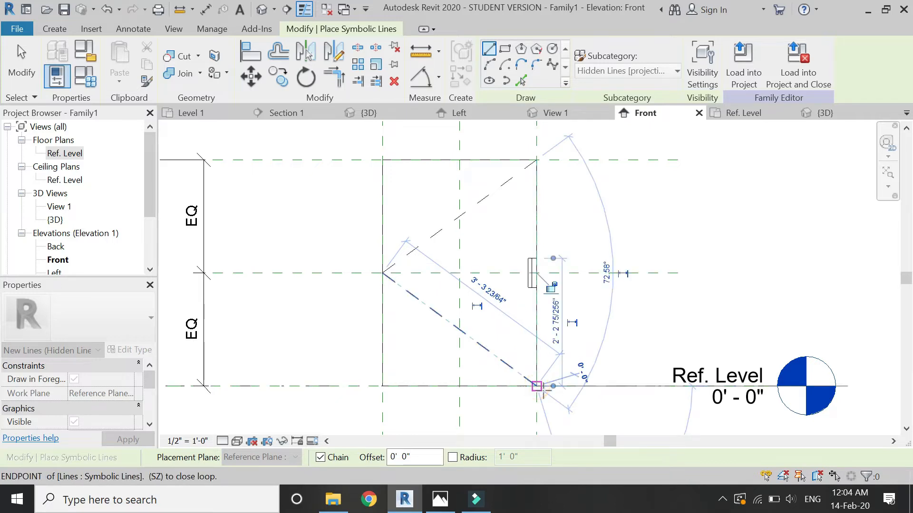
pyautogui.press('Escape')
pyautogui.press('Escape')
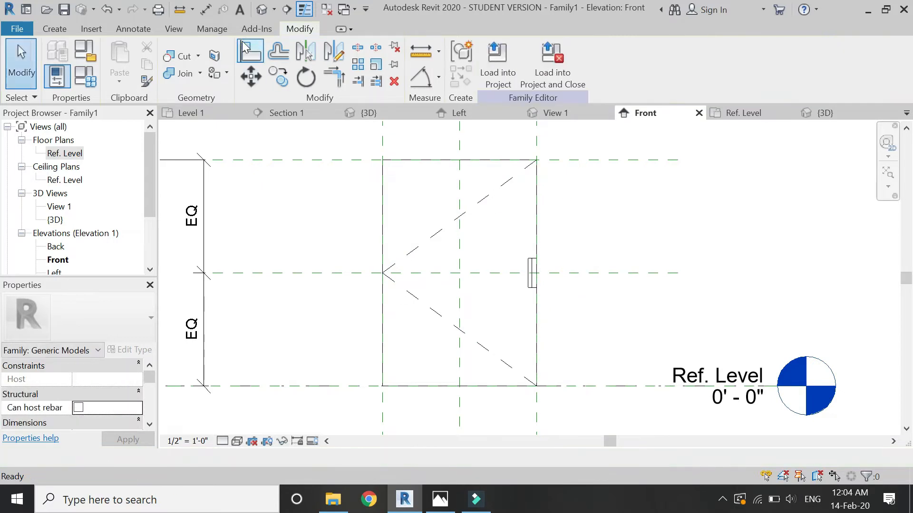
# Align the shared left endpoint of the two dashed symbolic lines to the horizontal mid reference plane and lock it
pyautogui.press('a')
pyautogui.press('l')
pyautogui.scroll(4, 380, 275)
pyautogui.scroll(3, 380, 271)
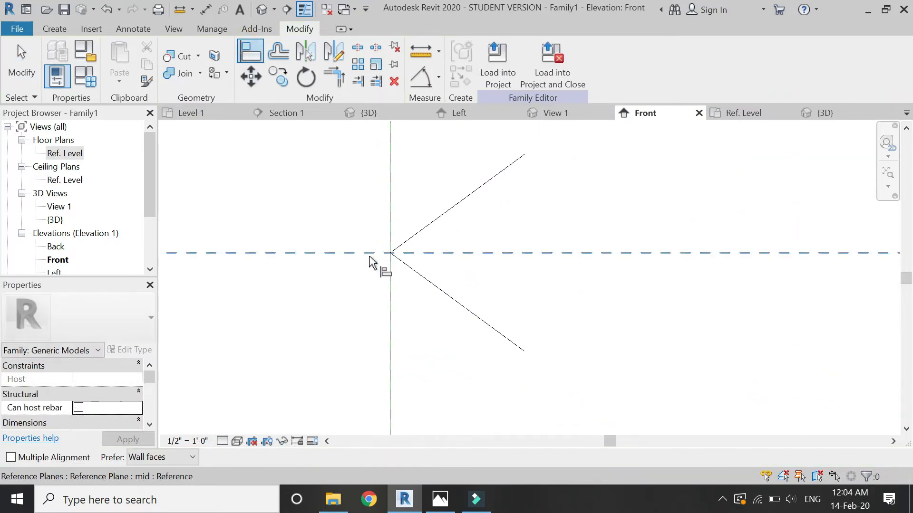
pyautogui.press('Tab')
pyautogui.click(391, 255)
pyautogui.click(349, 254)
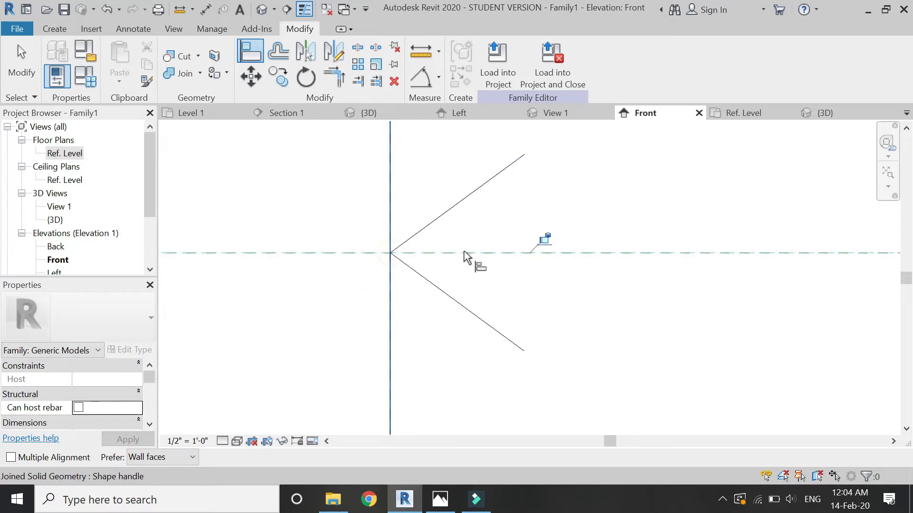
pyautogui.click(545, 239)
pyautogui.scroll(-6, 328, 364)
pyautogui.scroll(-3, 393, 308)
# Align and lock the right endpoints of the dashed symbolic lines to the reference planes at the panel's right corners, starting with the upper one
pyautogui.scroll(11, 463, 250)
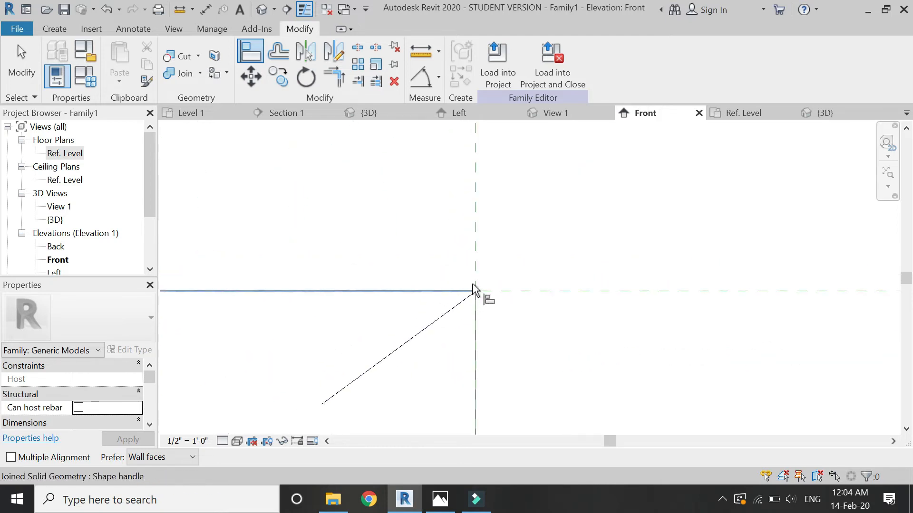
pyautogui.click(476, 291)
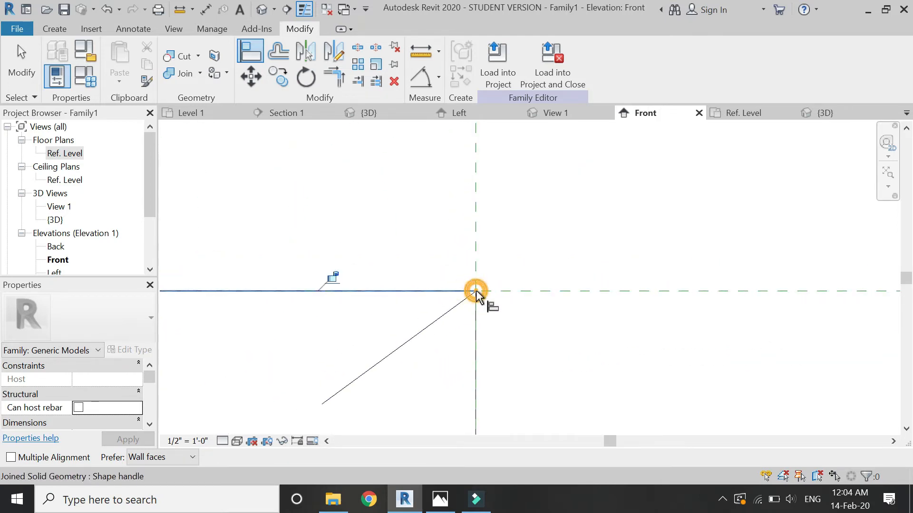
pyautogui.click(333, 277)
pyautogui.scroll(-6, 425, 199)
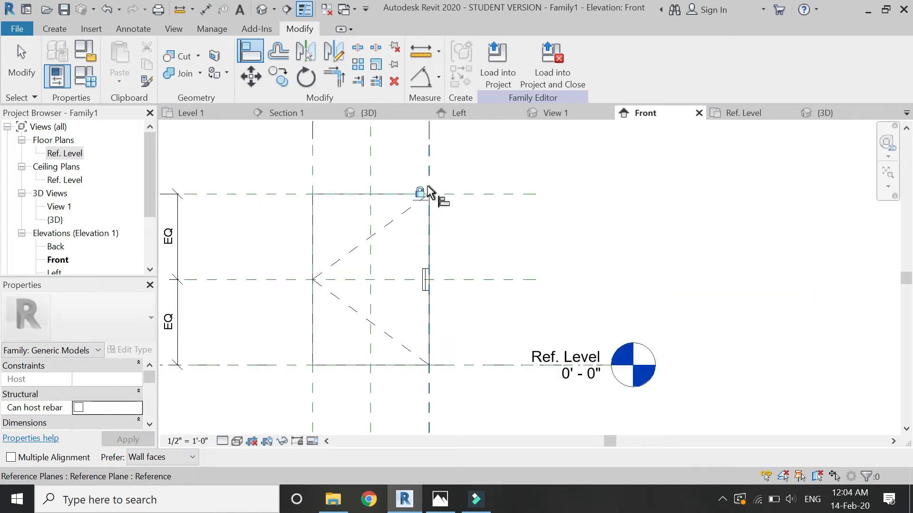
pyautogui.scroll(5, 423, 364)
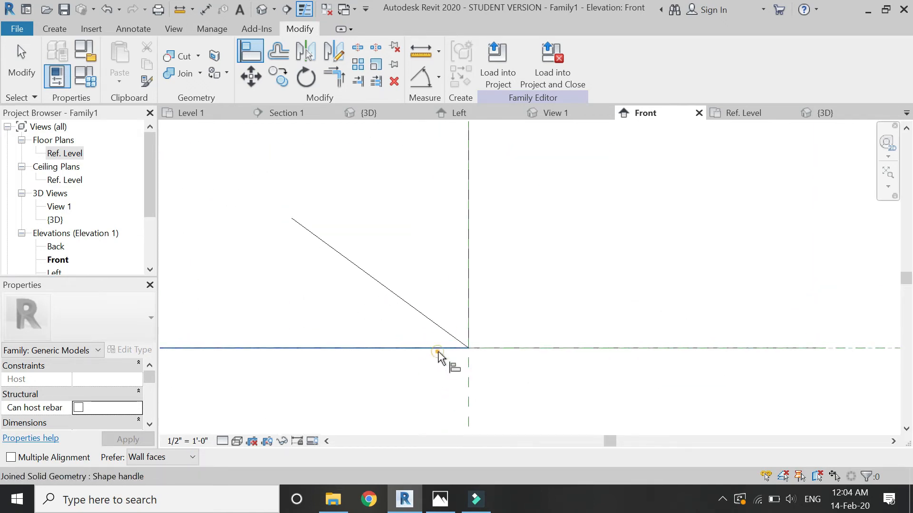
# Align the lower door-swing line's endpoint with the panel's bottom edge, and load the cabinet door family into the residential project
pyautogui.click(468, 347)
pyautogui.click(303, 361)
pyautogui.scroll(-6, 422, 369)
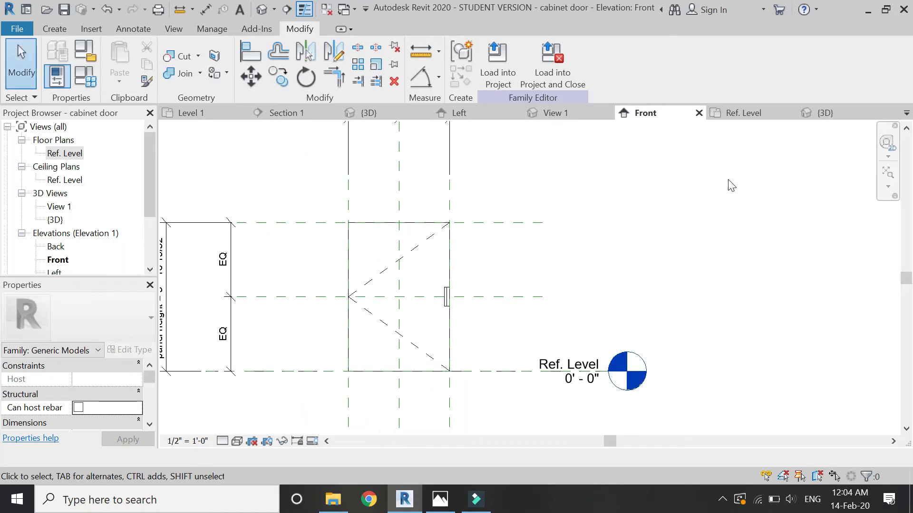
pyautogui.click(548, 71)
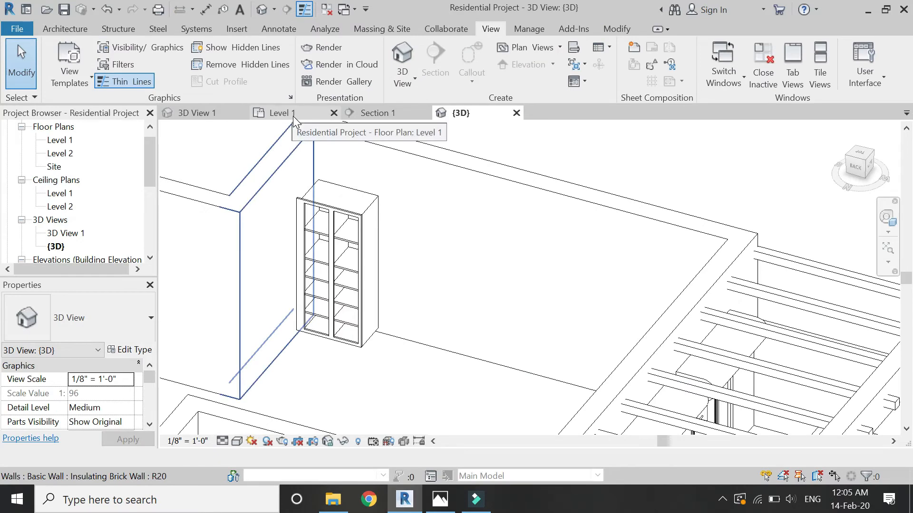
# Show the Section 1 view and start editing the generic-model cabinet in place
pyautogui.click(374, 113)
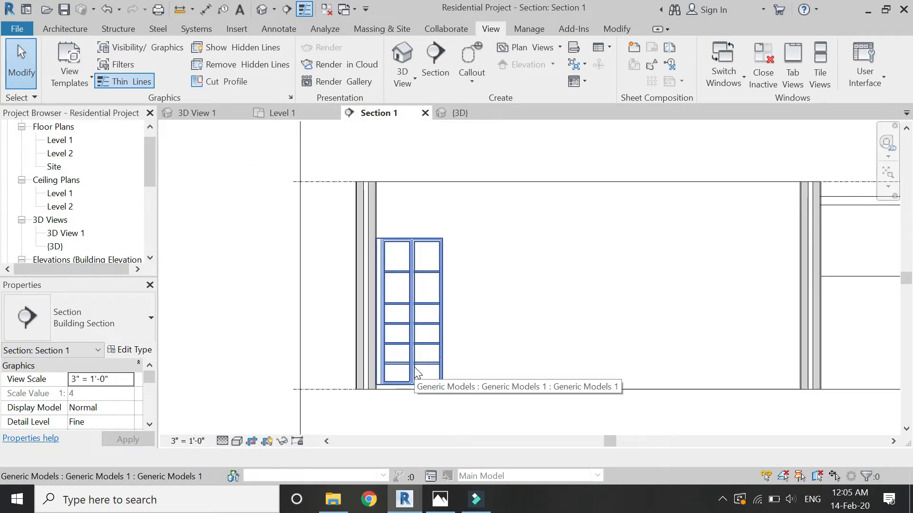
pyautogui.scroll(-3, 382, 287)
pyautogui.scroll(6, 395, 287)
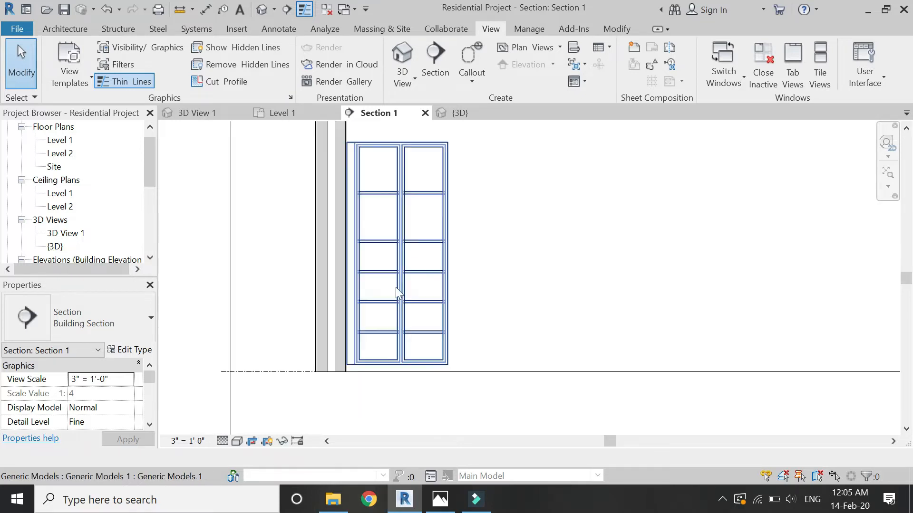
pyautogui.click(395, 270)
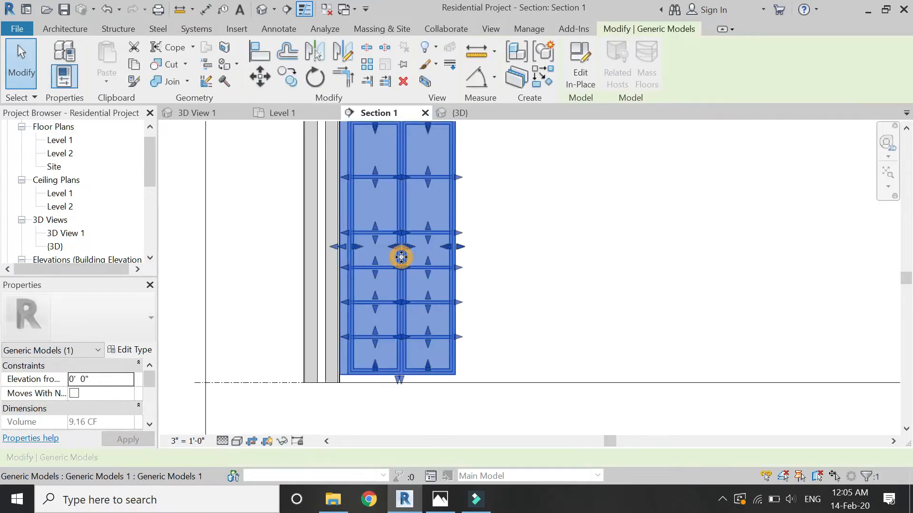
pyautogui.doubleClick(401, 258)
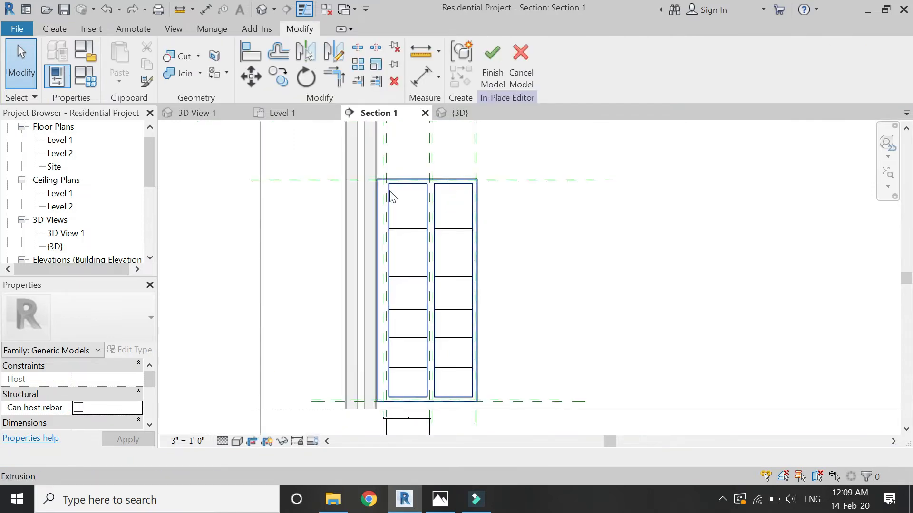
# Edit the cabinet frame extrusion's sketch and move the left opening's top and left edges outward, halfway to the neighbouring reference planes
pyautogui.scroll(5, 394, 189)
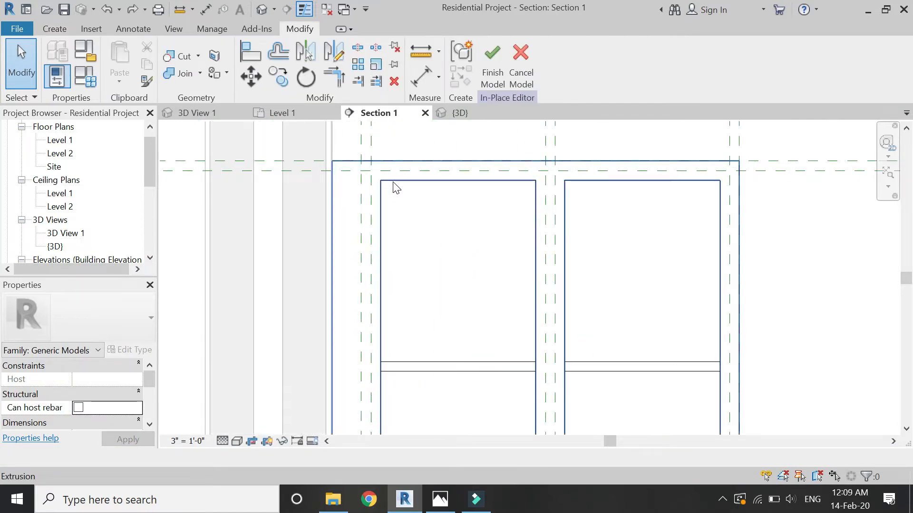
pyautogui.click(394, 183)
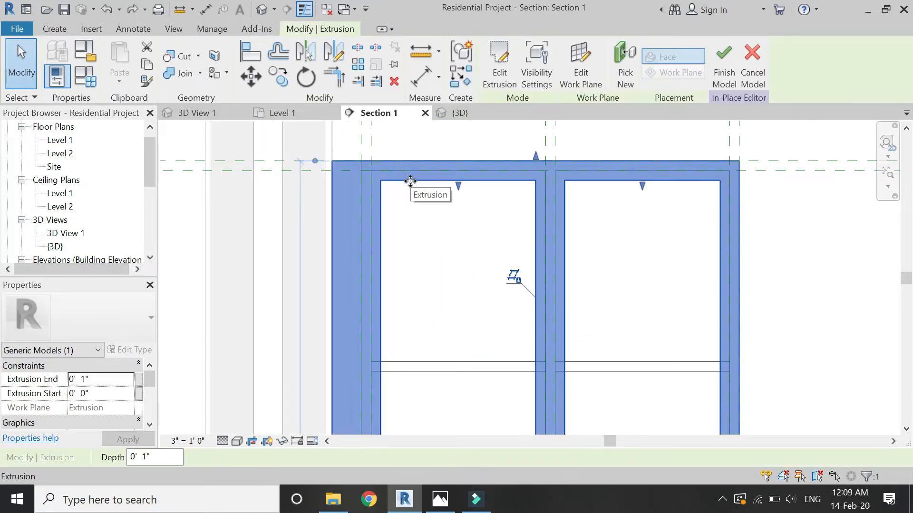
pyautogui.doubleClick(410, 181)
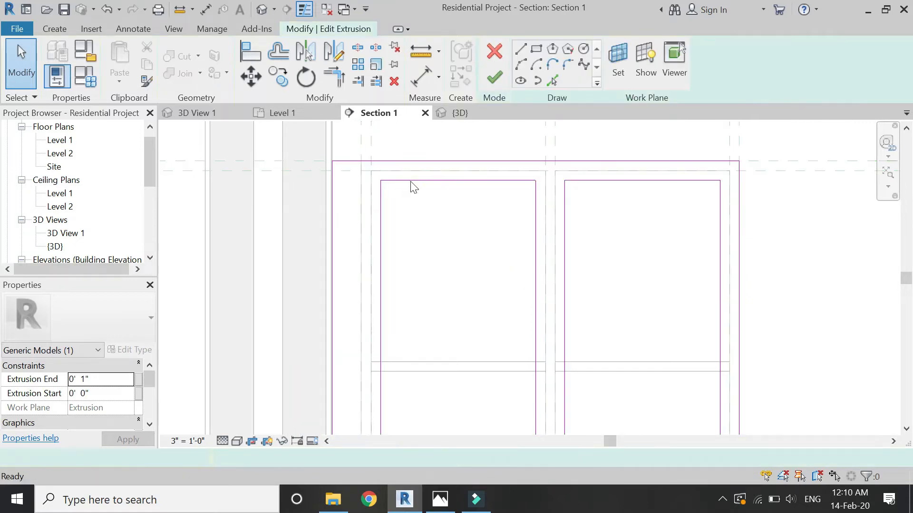
pyautogui.click(404, 173)
pyautogui.scroll(4, 402, 173)
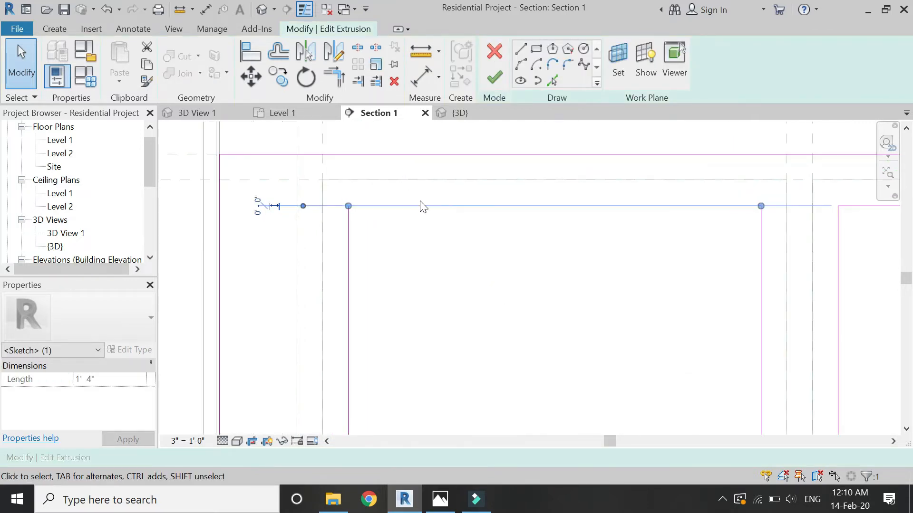
pyautogui.moveTo(421, 206)
pyautogui.mouseDown()
pyautogui.moveTo(424, 182)
pyautogui.moveTo(430, 194)
pyautogui.mouseUp()
pyautogui.click(349, 296)
pyautogui.moveTo(345, 292)
pyautogui.mouseDown()
pyautogui.moveTo(326, 293)
pyautogui.moveTo(334, 297)
pyautogui.mouseUp()
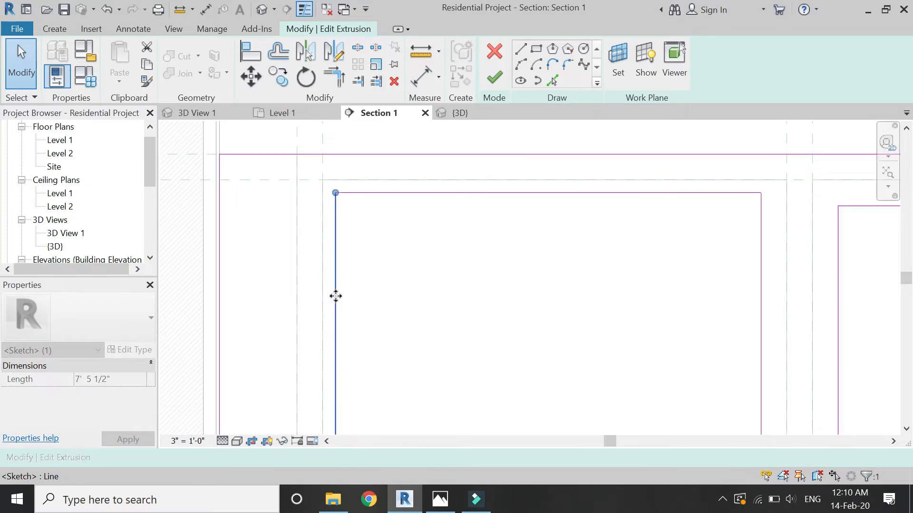
# Move the left opening's right and bottom edges outward, making the opening 1' 5" wide
pyautogui.scroll(-4, 304, 242)
pyautogui.scroll(4, 523, 269)
pyautogui.click(525, 256)
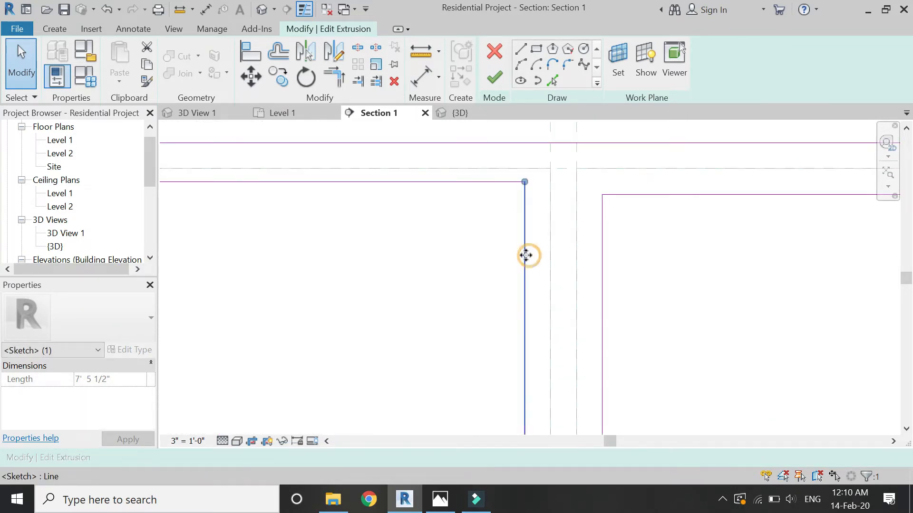
pyautogui.moveTo(528, 256); pyautogui.dragTo(540, 259)
pyautogui.scroll(-1, 478, 172)
pyautogui.scroll(-4, 477, 172)
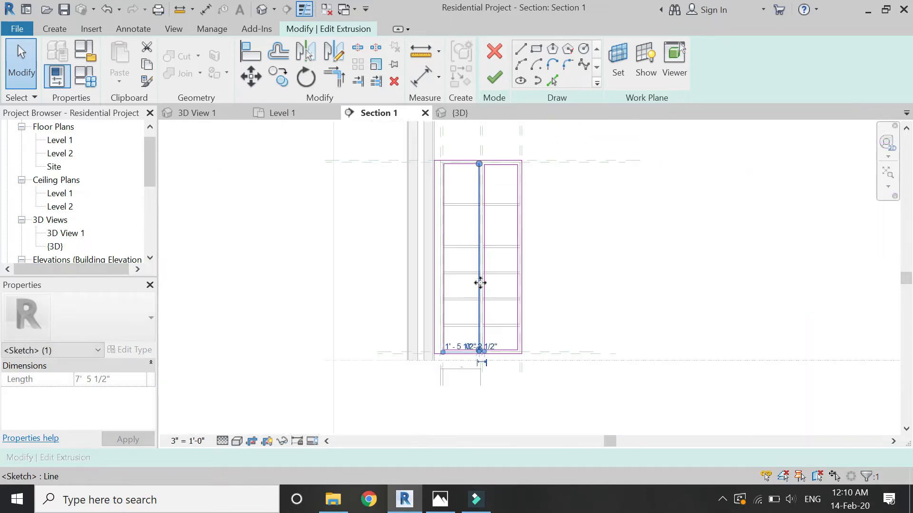
pyautogui.scroll(5, 470, 362)
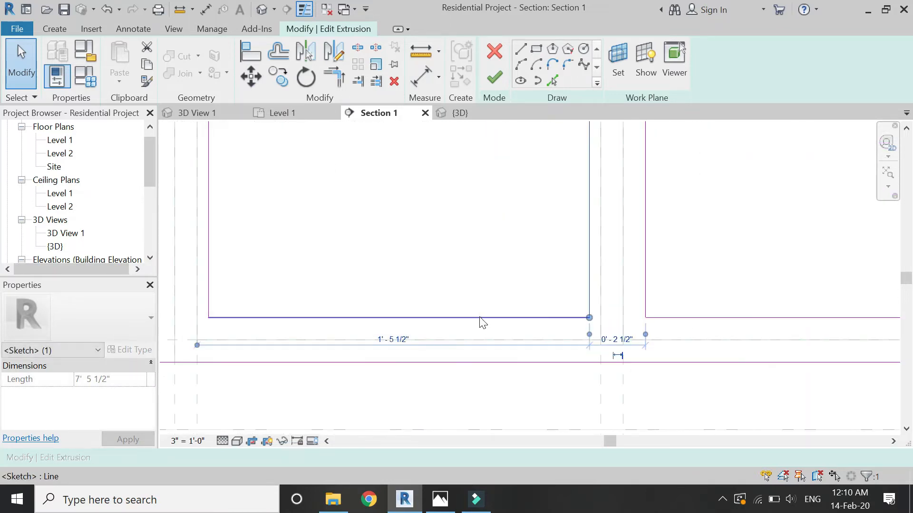
pyautogui.click(481, 317)
pyautogui.moveTo(490, 336); pyautogui.dragTo(488, 329)
# Move the right opening's bottom, left and right edges outward to match the left opening's margins
pyautogui.click(682, 317)
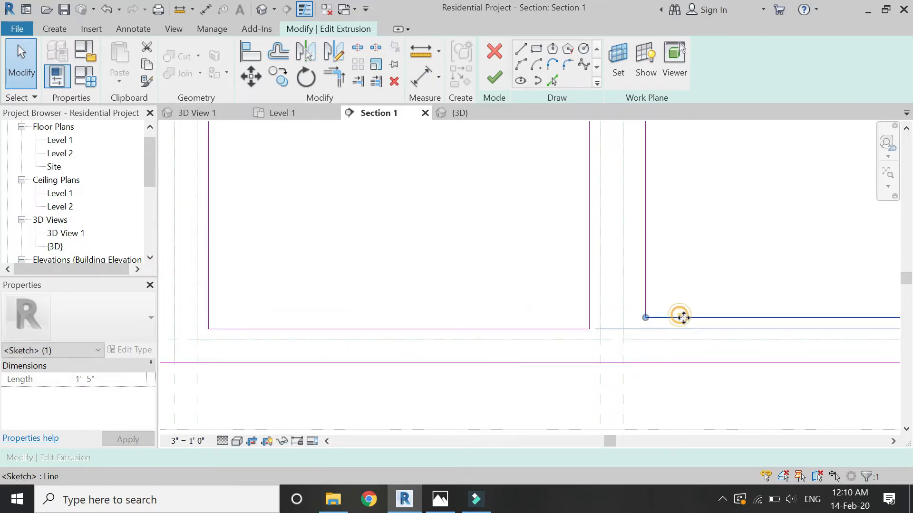
pyautogui.moveTo(691, 334); pyautogui.dragTo(694, 329)
pyautogui.click(647, 288)
pyautogui.moveTo(632, 269); pyautogui.dragTo(635, 270)
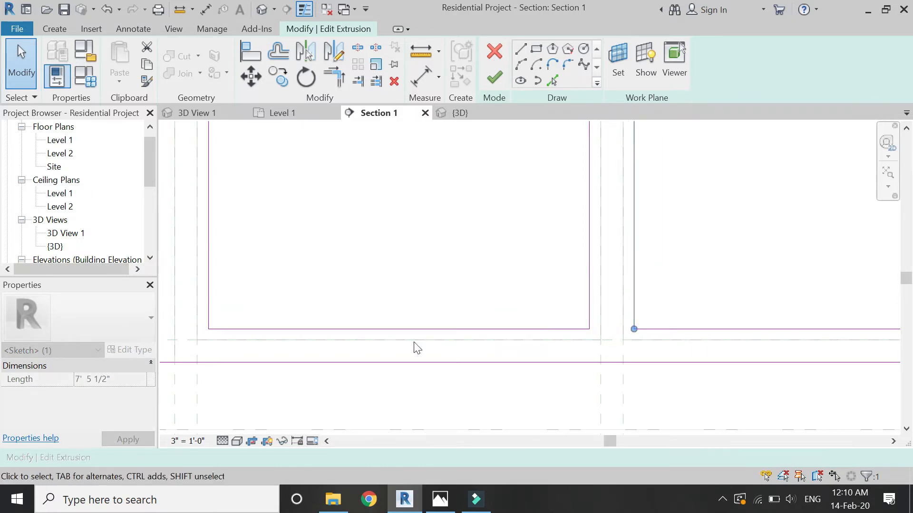
pyautogui.scroll(-3, 404, 341)
pyautogui.scroll(3, 716, 323)
pyautogui.scroll(3, 717, 321)
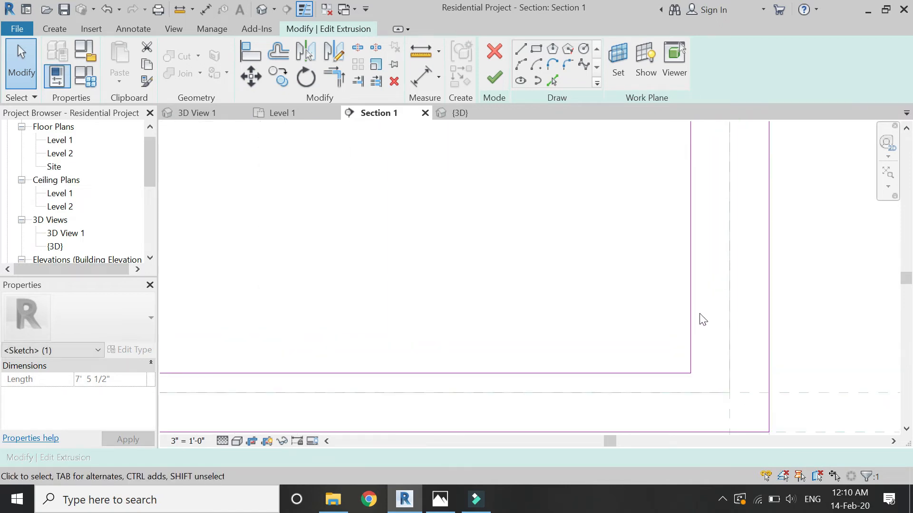
pyautogui.moveTo(694, 299); pyautogui.dragTo(718, 304)
# Move the right opening's top edge level with the left opening's top edge, and finish the frame extrusion sketch
pyautogui.scroll(-3, 649, 377)
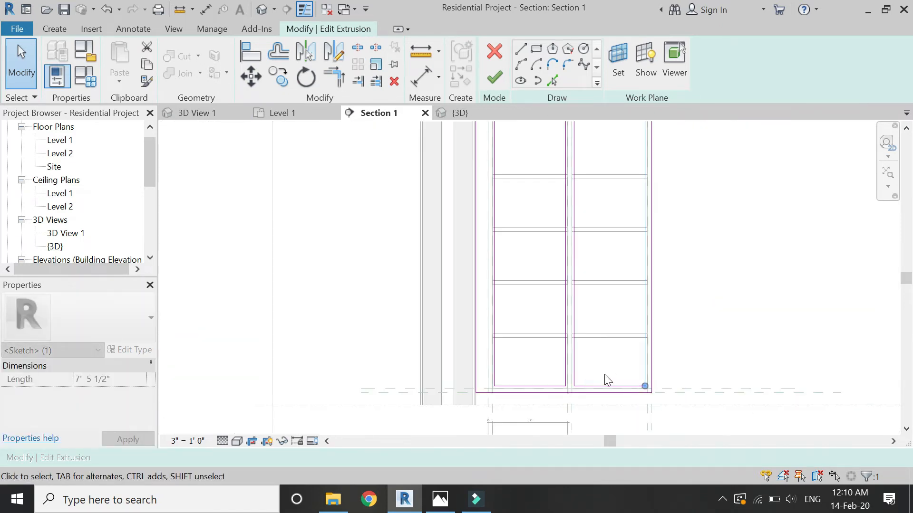
pyautogui.scroll(-2, 618, 371)
pyautogui.scroll(4, 618, 190)
pyautogui.click(631, 218)
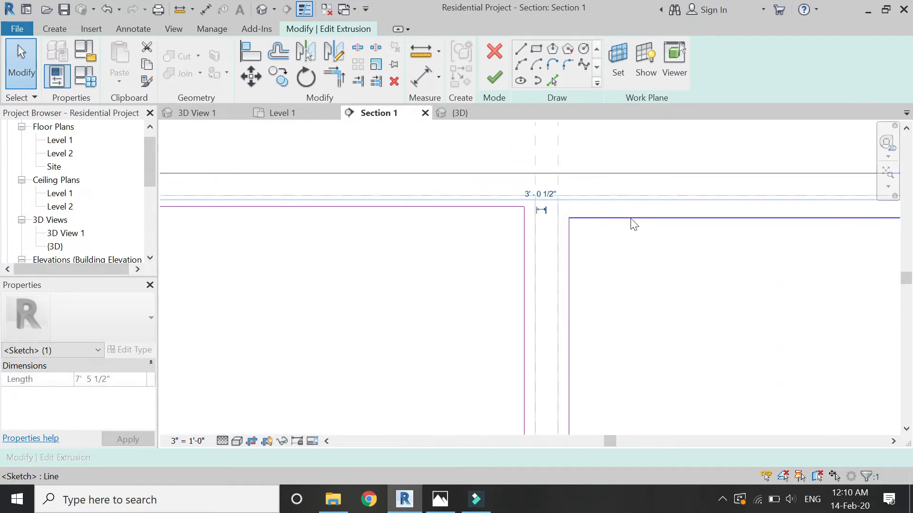
pyautogui.moveTo(645, 202); pyautogui.dragTo(646, 206)
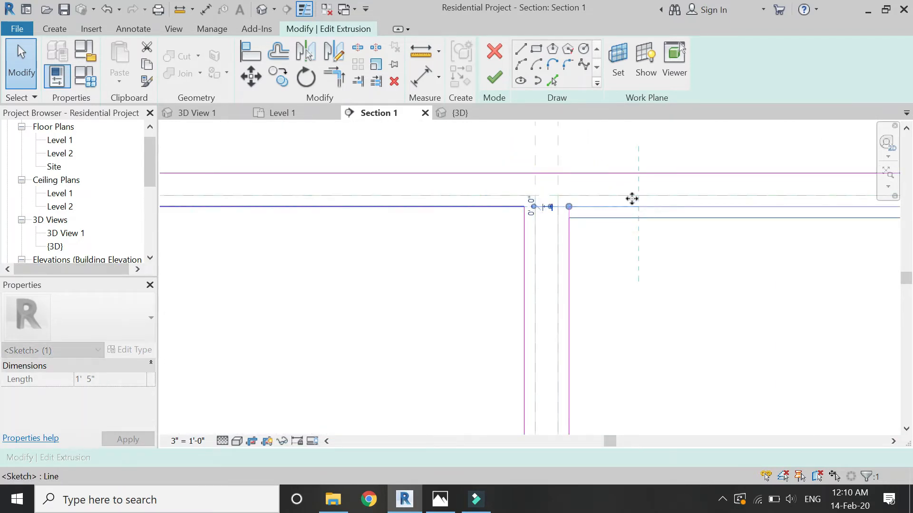
pyautogui.scroll(-3, 533, 145)
pyautogui.press('Escape')
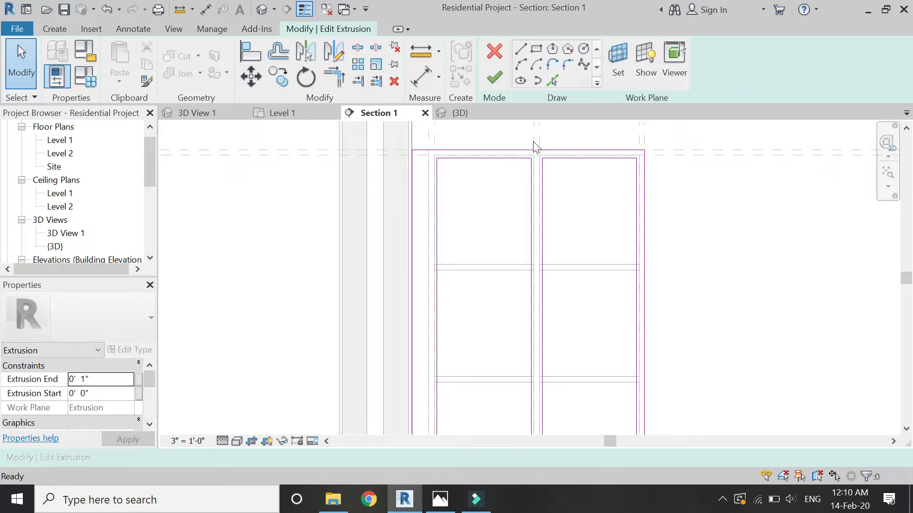
pyautogui.scroll(-4, 528, 137)
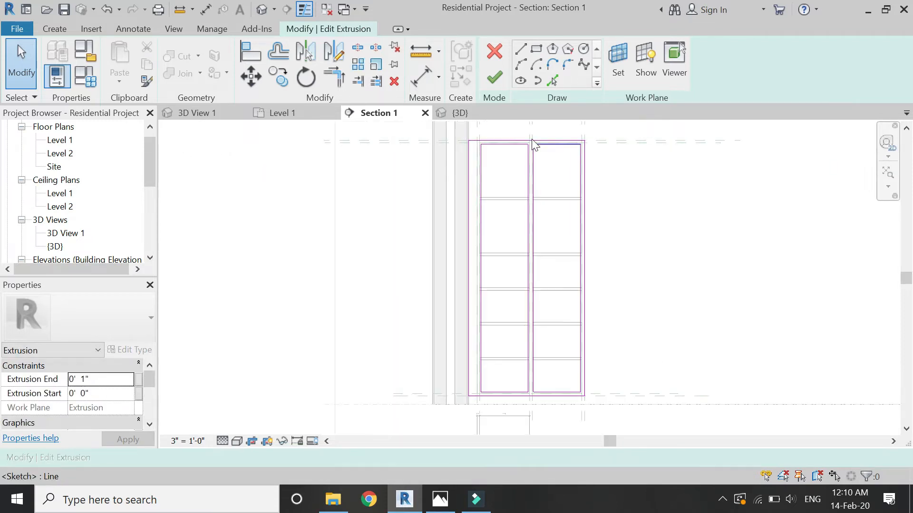
pyautogui.click(494, 77)
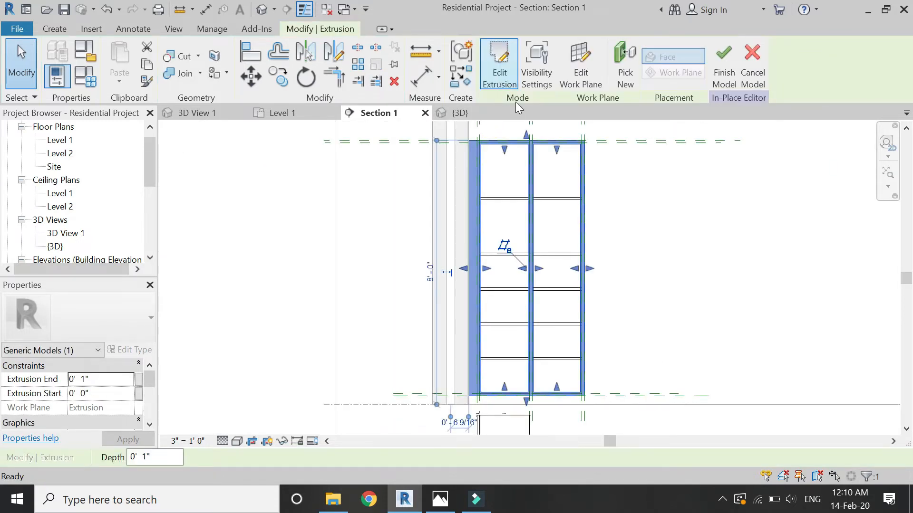
pyautogui.click(563, 177)
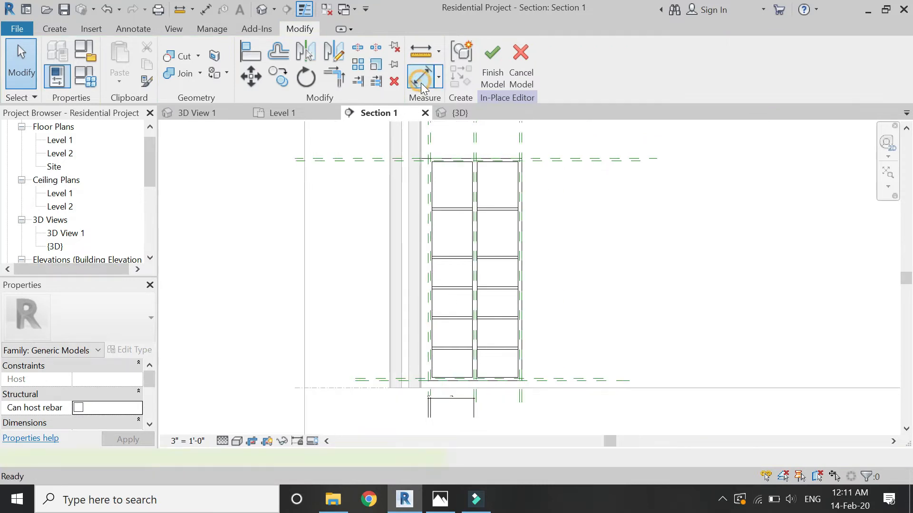
# Add a vertical aligned dimension between the cabinet's inner top and bottom reference planes, placed beyond the wall beside the cabinet
pyautogui.click(420, 77)
pyautogui.scroll(6, 444, 153)
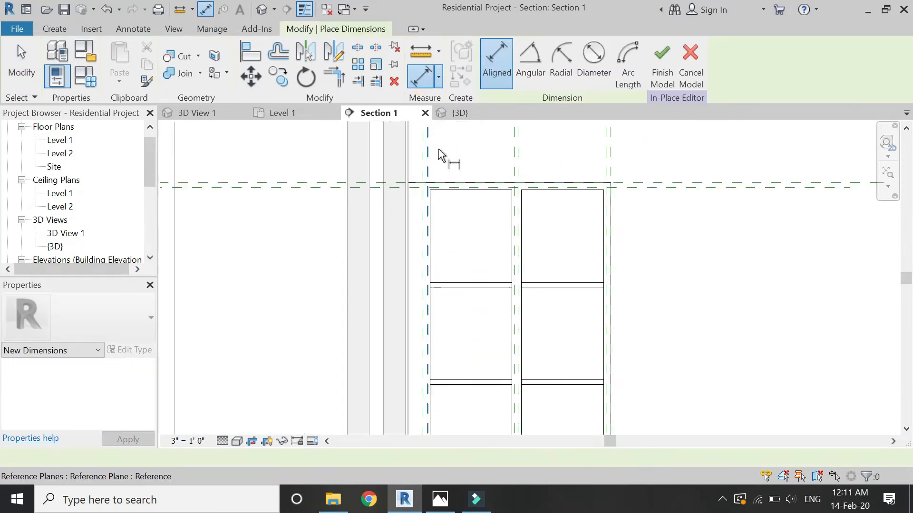
pyautogui.scroll(-9, 455, 144)
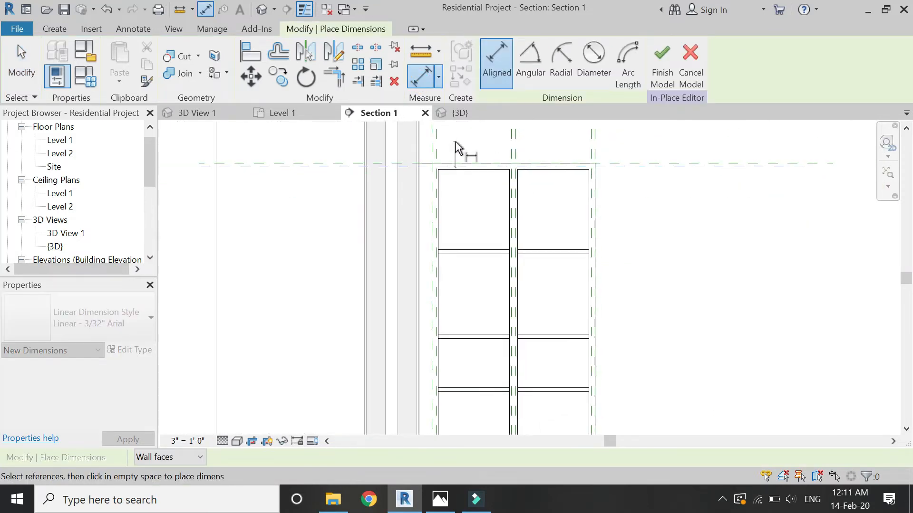
pyautogui.scroll(5, 441, 275)
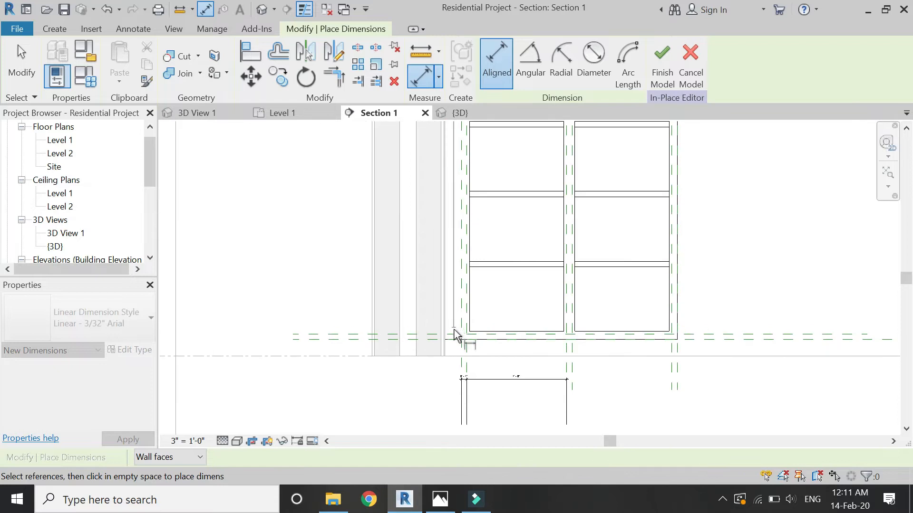
pyautogui.scroll(-3, 455, 338)
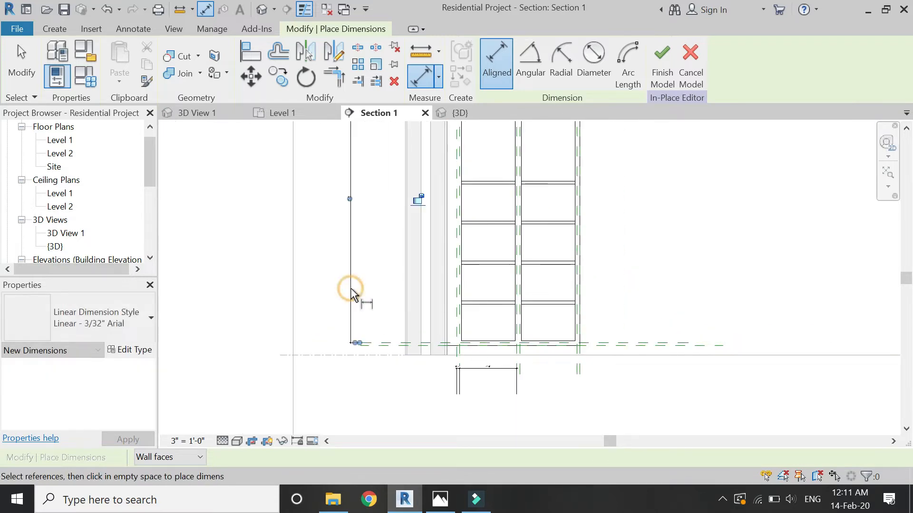
# Add a horizontal aligned dimension above the left opening, between the vertical reference planes on either side of it
pyautogui.scroll(5, 469, 183)
pyautogui.click(457, 167)
pyautogui.scroll(-3, 430, 272)
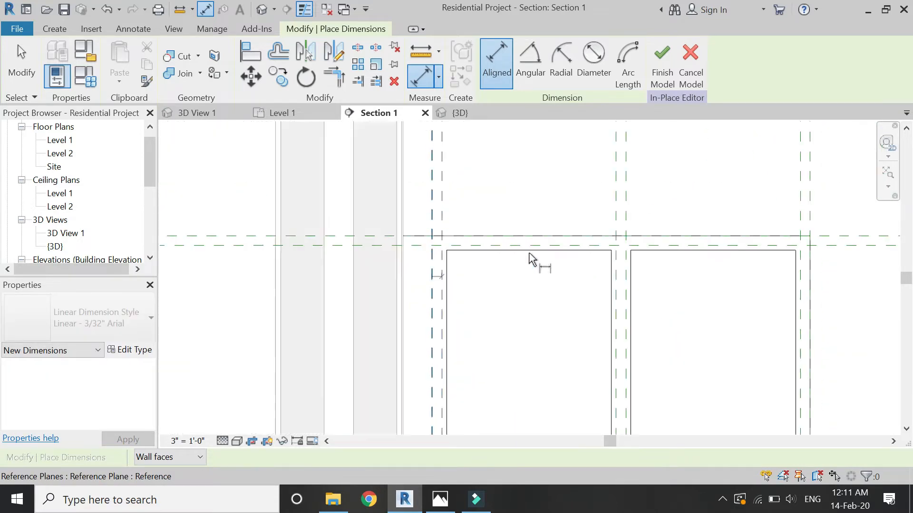
pyautogui.scroll(2, 620, 209)
pyautogui.click(613, 214)
pyautogui.click(545, 214)
pyautogui.press('Escape')
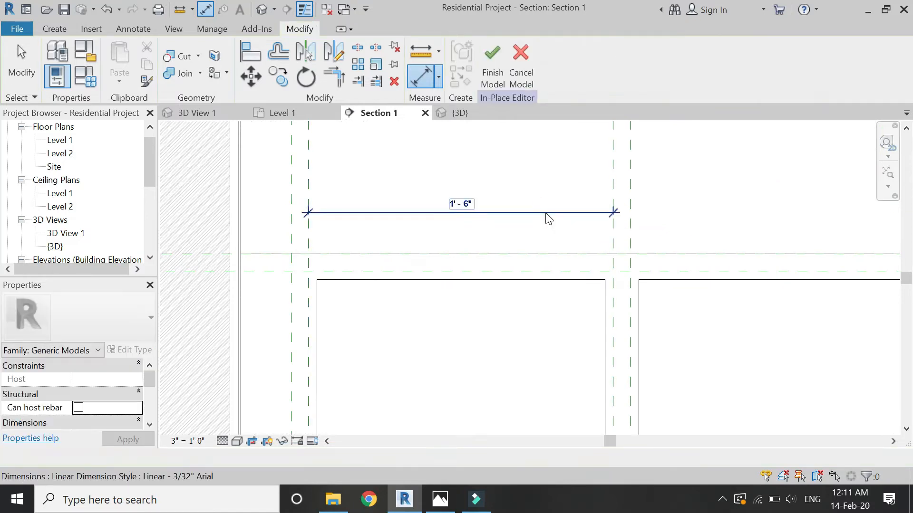
# Label the horizontal dimension with a new type parameter named "panel width", grouped under Dimensions
pyautogui.click(546, 213)
pyautogui.click(631, 65)
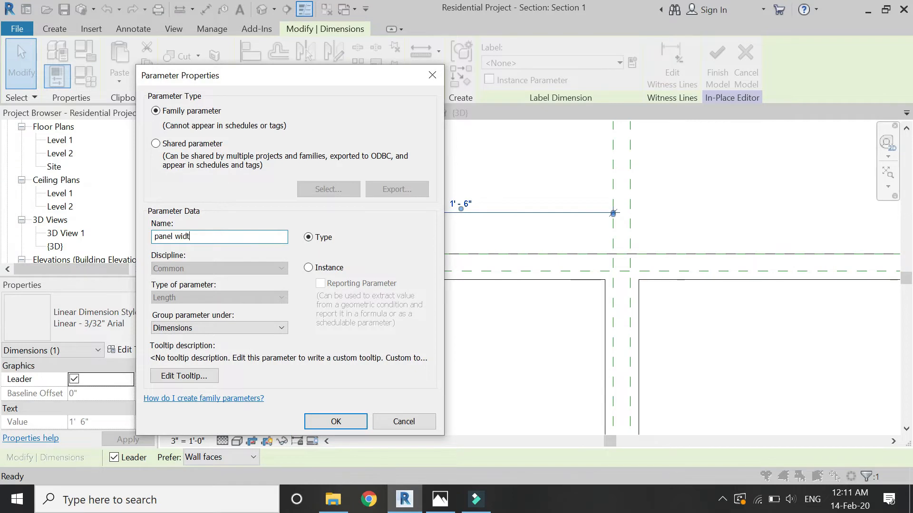
pyautogui.press('Return')
pyautogui.press('Escape')
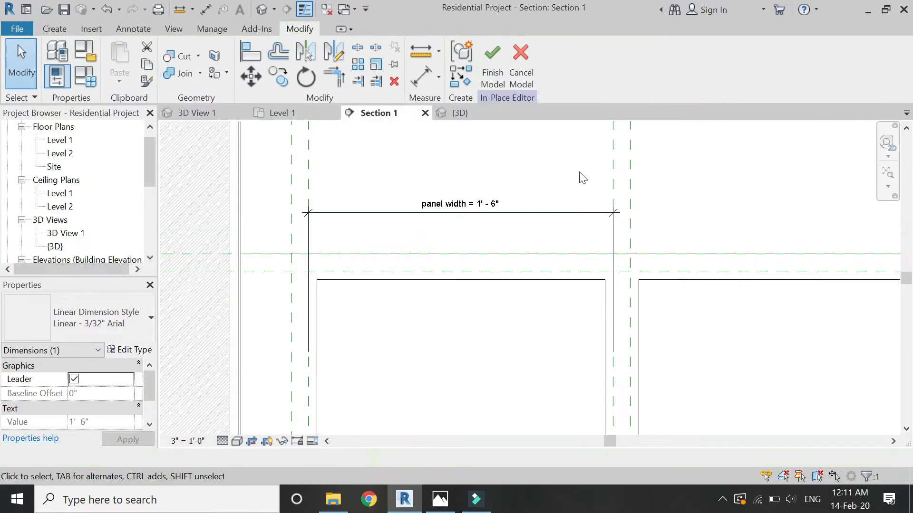
# Label the vertical dimension beside the cabinet with a new type parameter named "panel height"
pyautogui.scroll(-3, 446, 232)
pyautogui.click(257, 264)
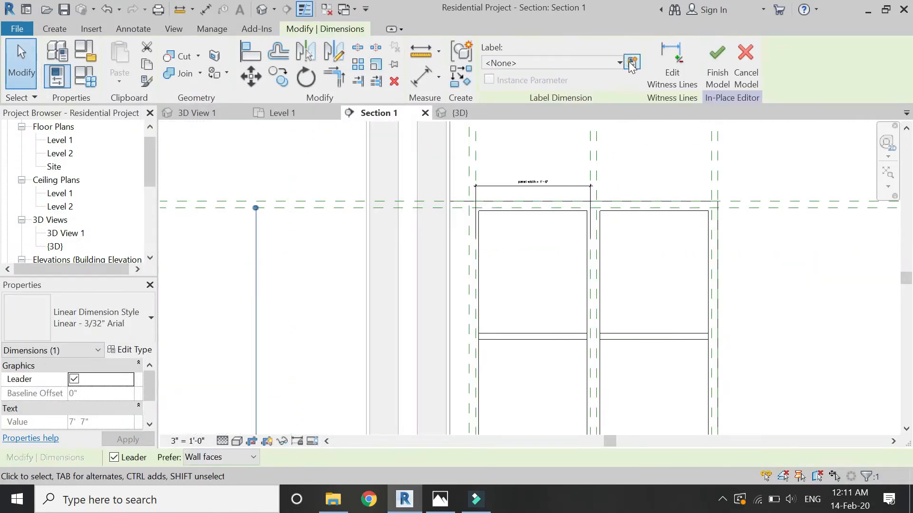
pyautogui.click(632, 63)
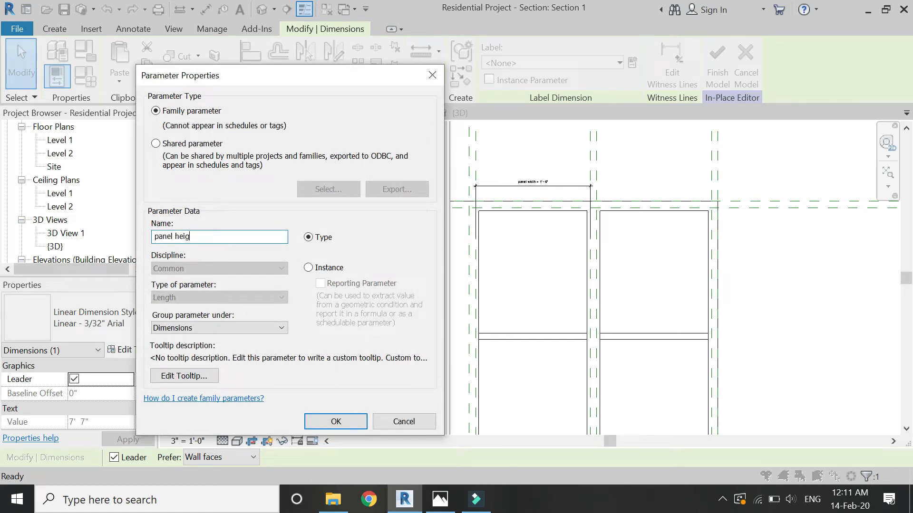
pyautogui.press('Return')
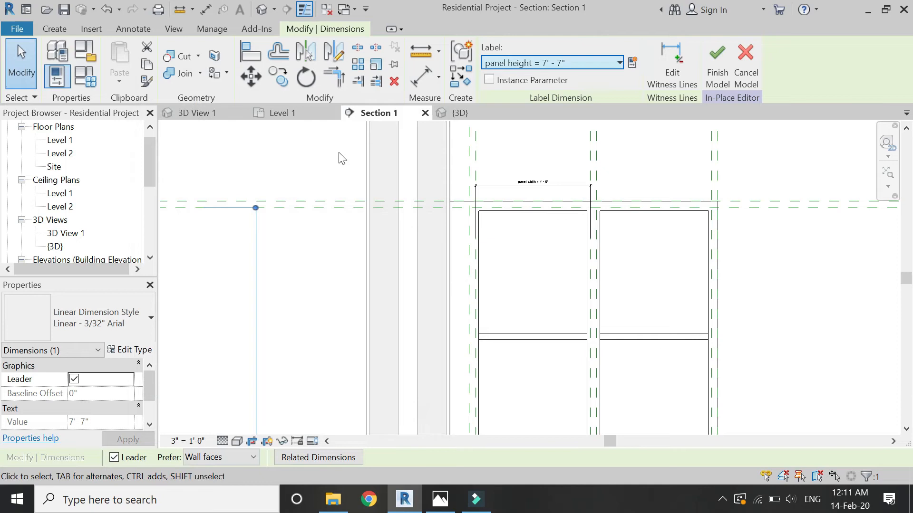
# In the Level 1 plan, place a cabinet door component centred in front of the cabinet bay nearest the wall, rotated to swing away from the cabinet
pyautogui.click(327, 156)
pyautogui.click(307, 113)
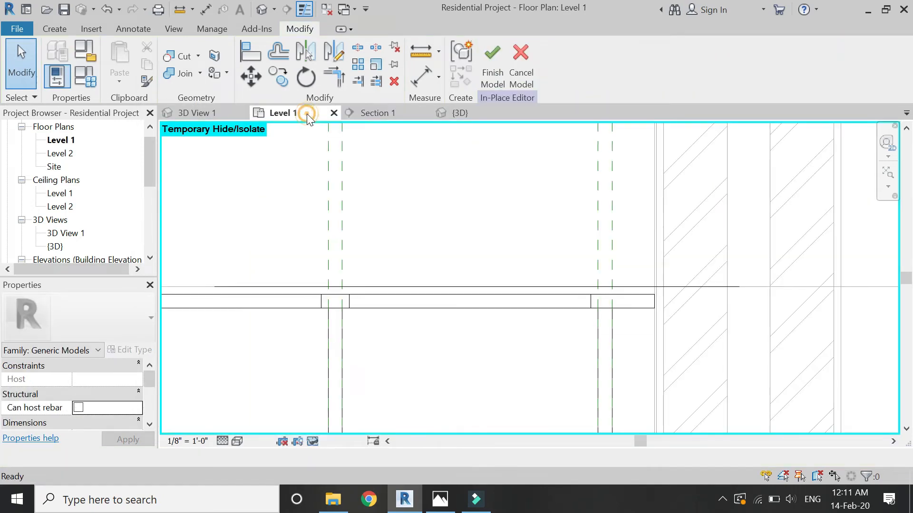
pyautogui.click(70, 30)
pyautogui.click(347, 67)
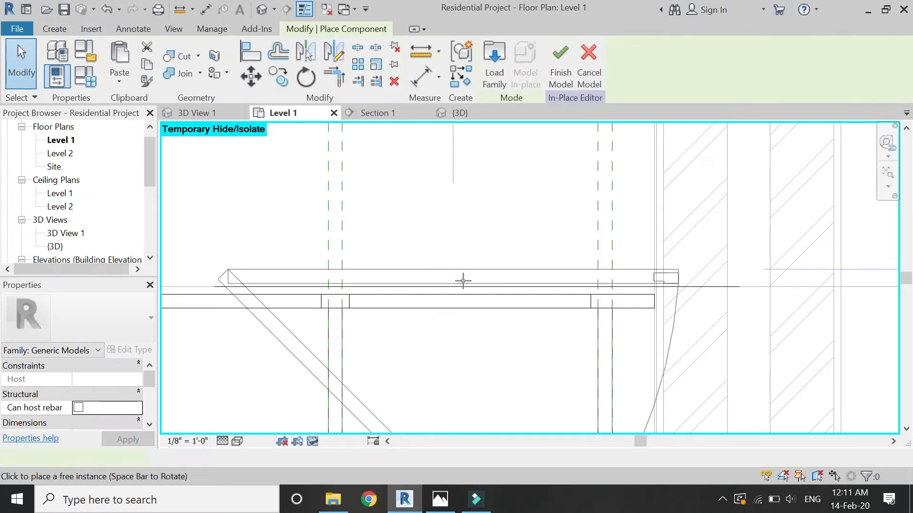
pyautogui.press('space')
pyautogui.press('space')
pyautogui.press('space')
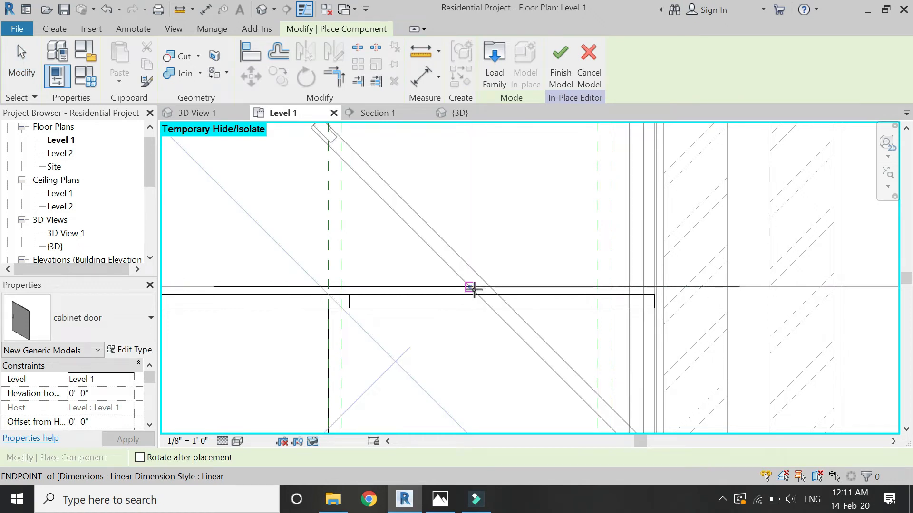
pyautogui.click(474, 289)
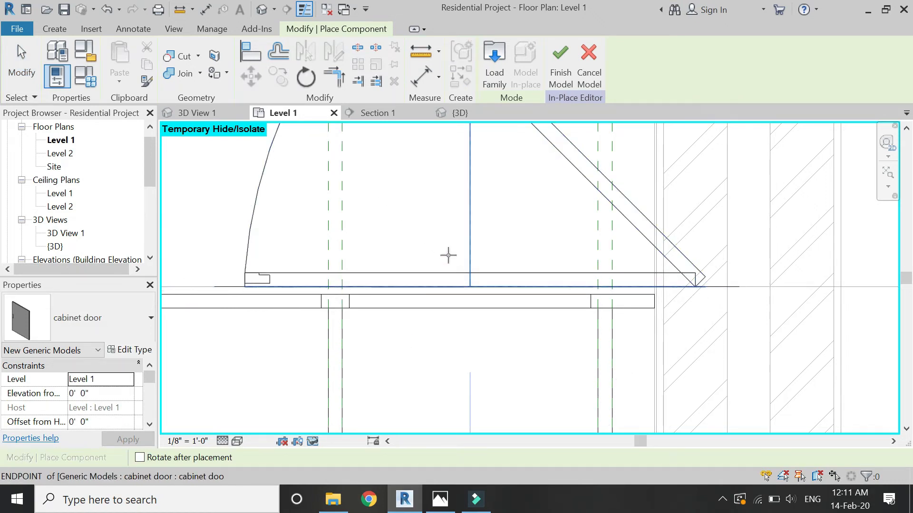
pyautogui.press('Escape')
pyautogui.press('Escape')
# Finish the in-place model and move the Section 1 line farther out in front of the cabinet and its door
pyautogui.scroll(-3, 428, 289)
pyautogui.click(490, 81)
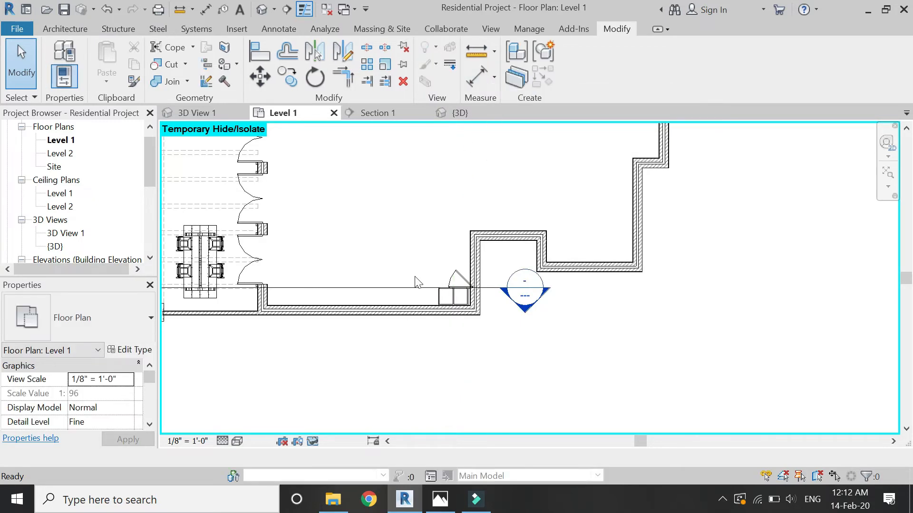
pyautogui.click(418, 288)
pyautogui.scroll(3, 418, 289)
pyautogui.click(420, 292)
pyautogui.moveTo(420, 292); pyautogui.dragTo(422, 248)
pyautogui.click(428, 257)
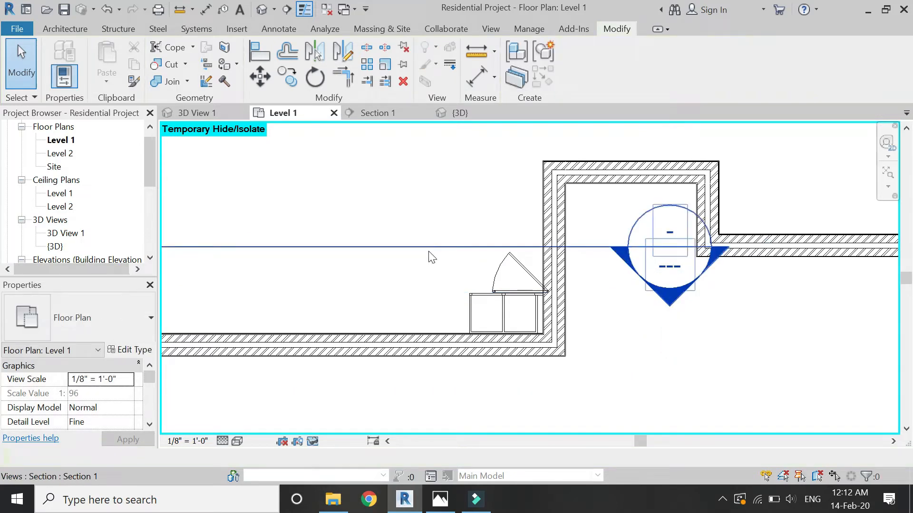
# Reopen the in-place cabinet model for editing and select the placed door in the Section 1 view
pyautogui.click(498, 270)
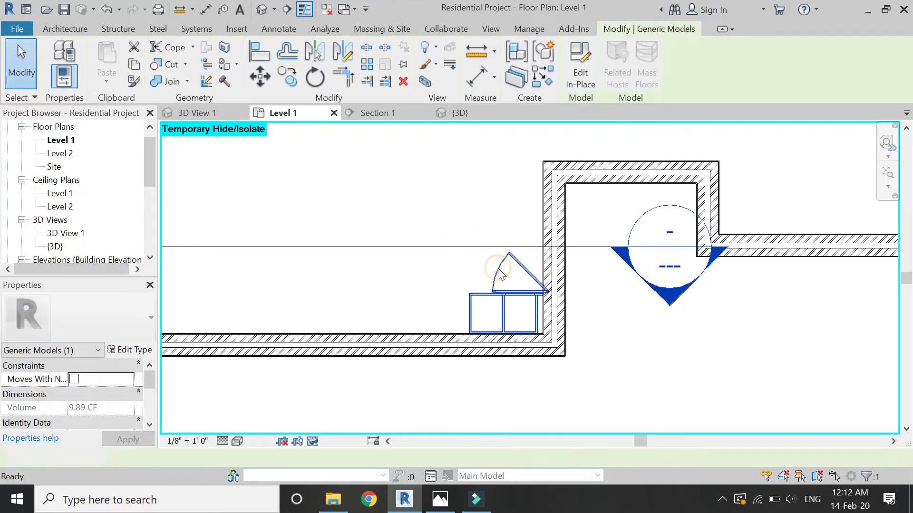
pyautogui.doubleClick(498, 270)
pyautogui.click(392, 113)
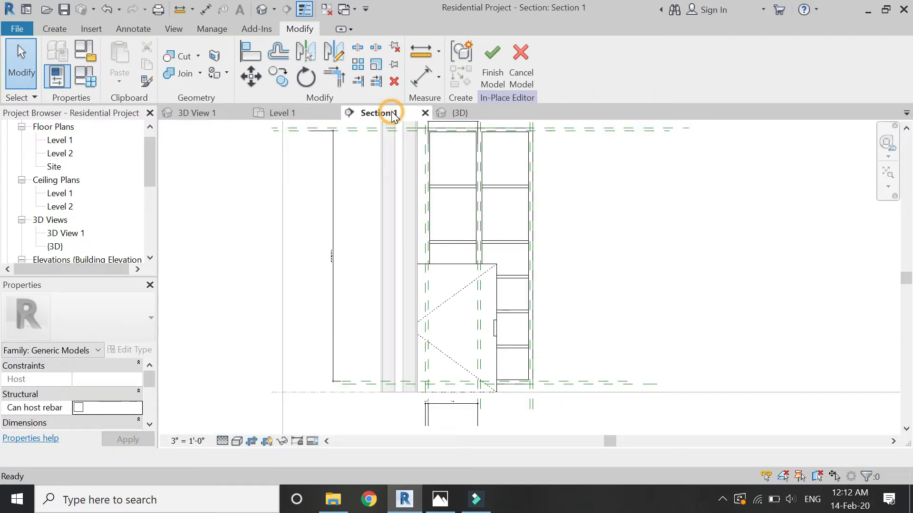
pyautogui.click(440, 284)
pyautogui.click(336, 356)
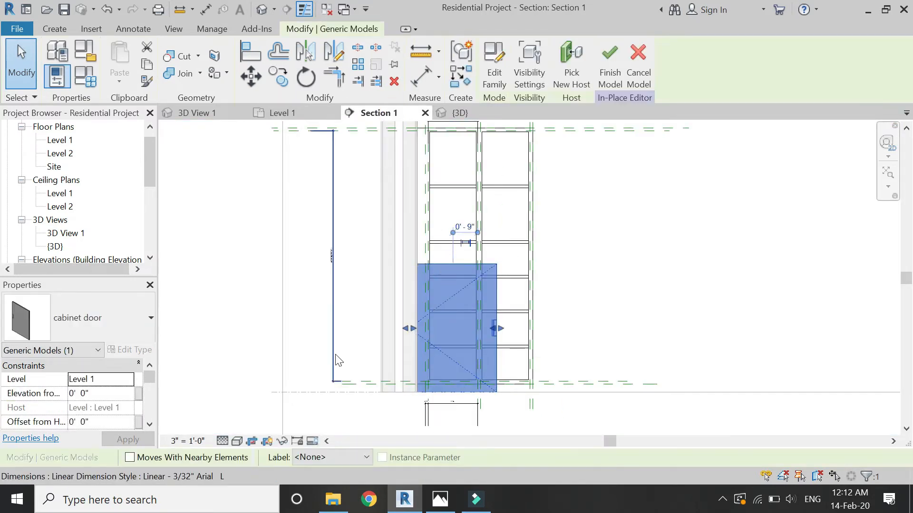
pyautogui.scroll(-3, 341, 366)
pyautogui.scroll(2, 350, 342)
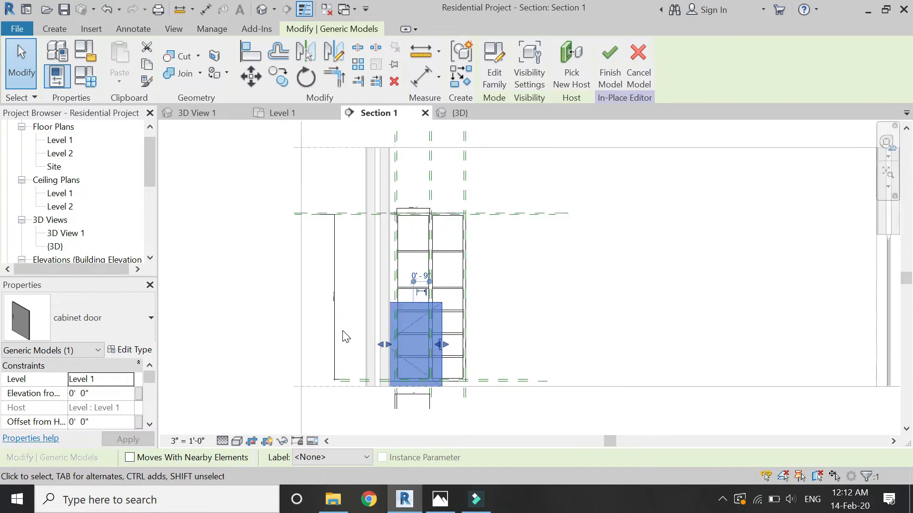
pyautogui.scroll(-4, 112, 403)
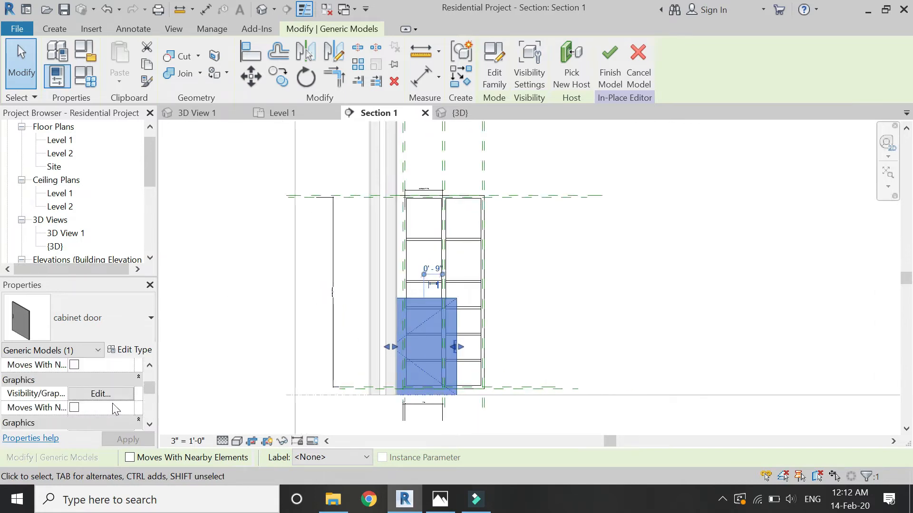
pyautogui.click(136, 408)
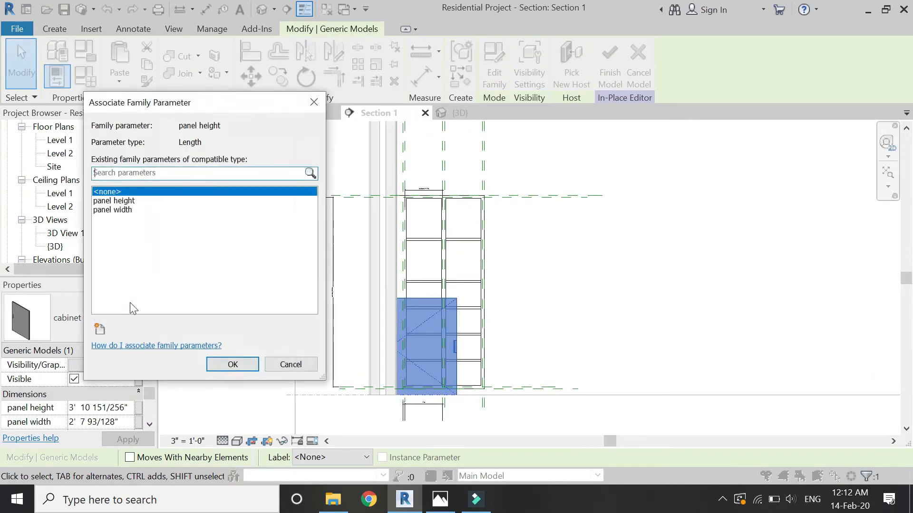
pyautogui.click(123, 211)
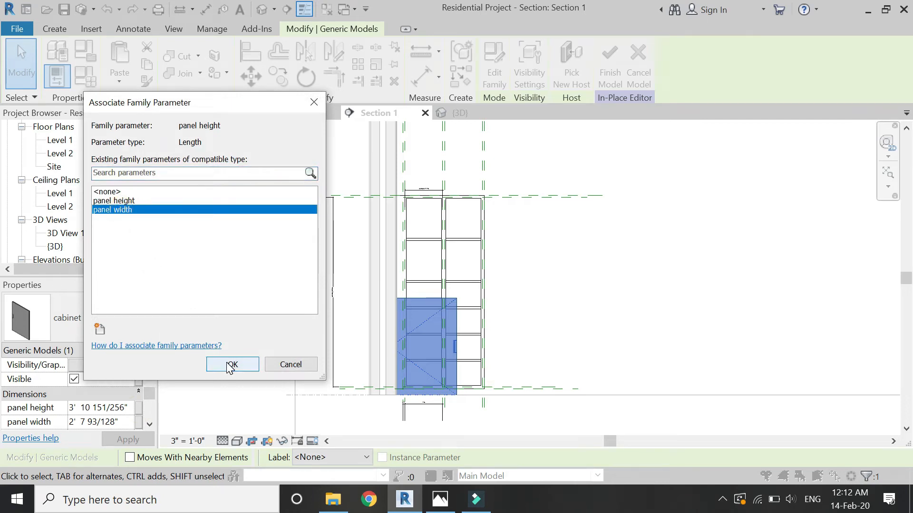
pyautogui.press('Escape')
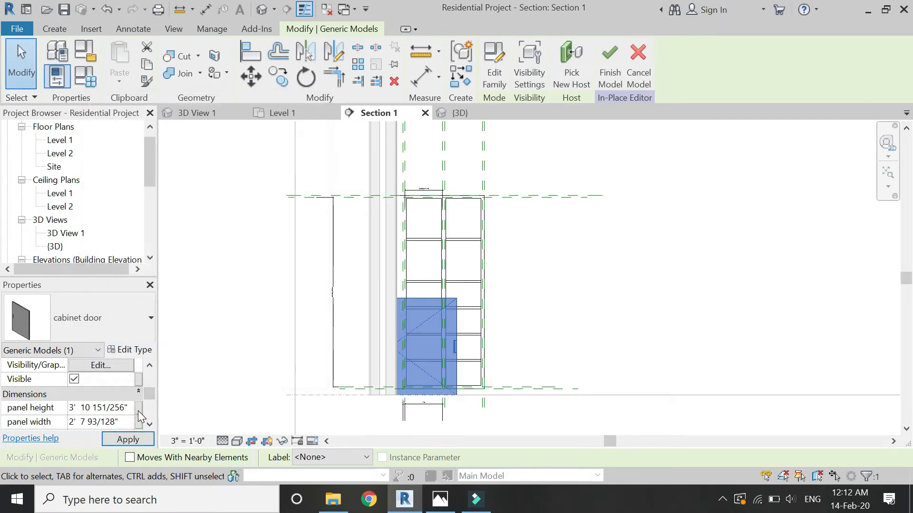
# Associate the door's panel height and panel width with the cabinet's family parameters "panel height" and "panel width"
pyautogui.click(138, 410)
pyautogui.click(114, 201)
pyautogui.click(233, 365)
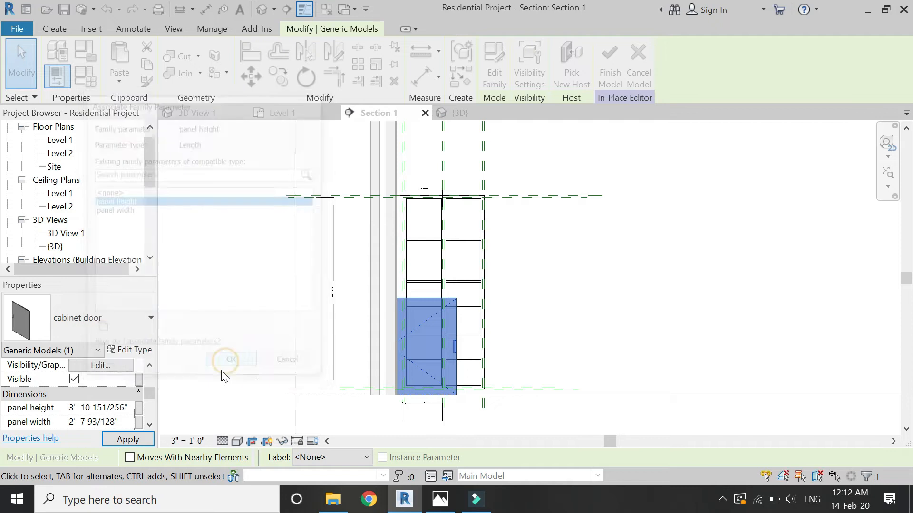
pyautogui.click(140, 425)
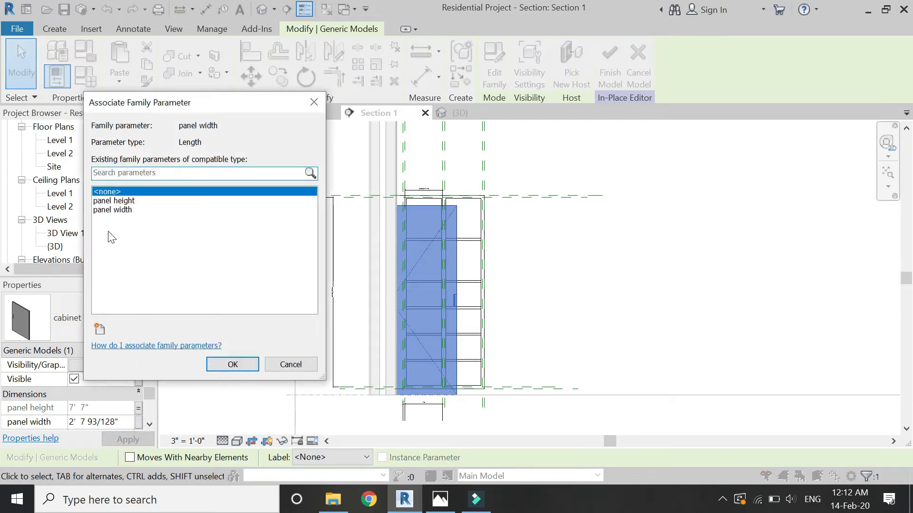
pyautogui.click(113, 209)
pyautogui.click(219, 366)
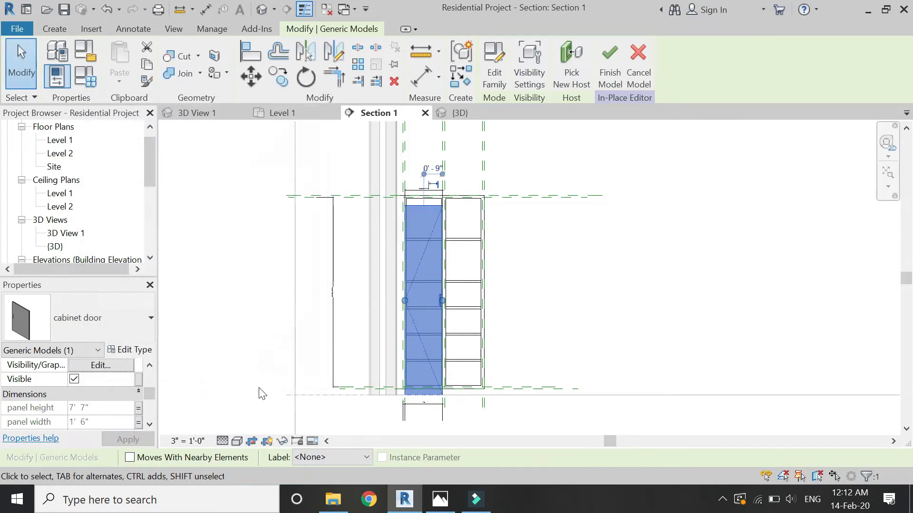
# Align the top edge of the door with the cabinet's inner top reference plane
pyautogui.click(252, 53)
pyautogui.scroll(5, 424, 204)
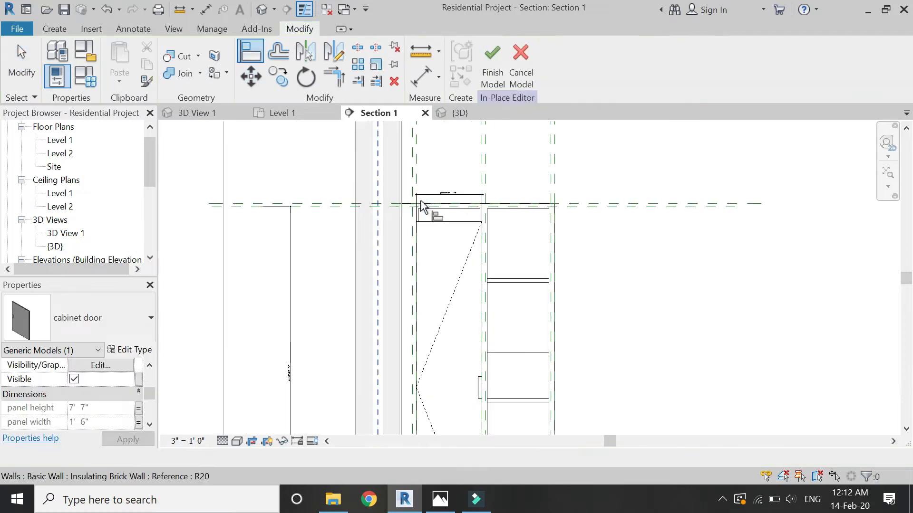
pyautogui.click(396, 228)
pyautogui.click(458, 279)
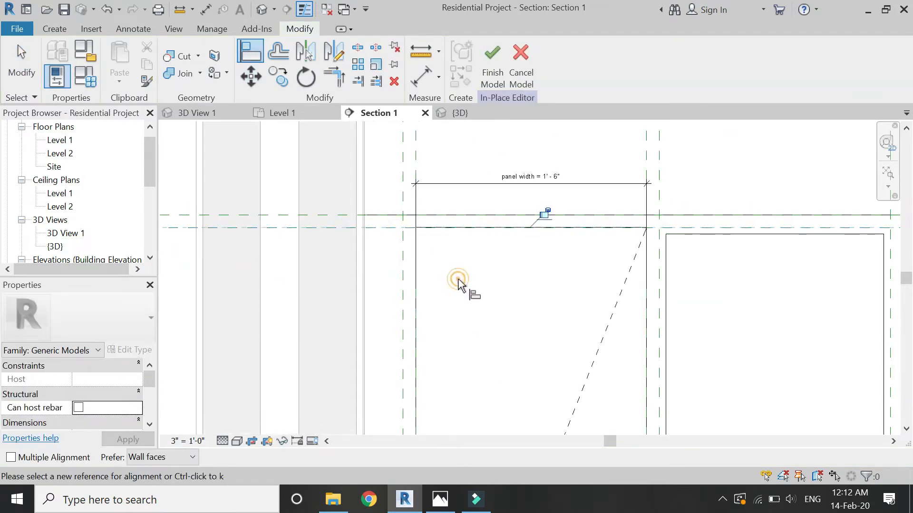
# Try to align the door's wall-side edge with the pair of vertical reference planes at the cabinet's side panel
pyautogui.click(404, 263)
pyautogui.click(417, 270)
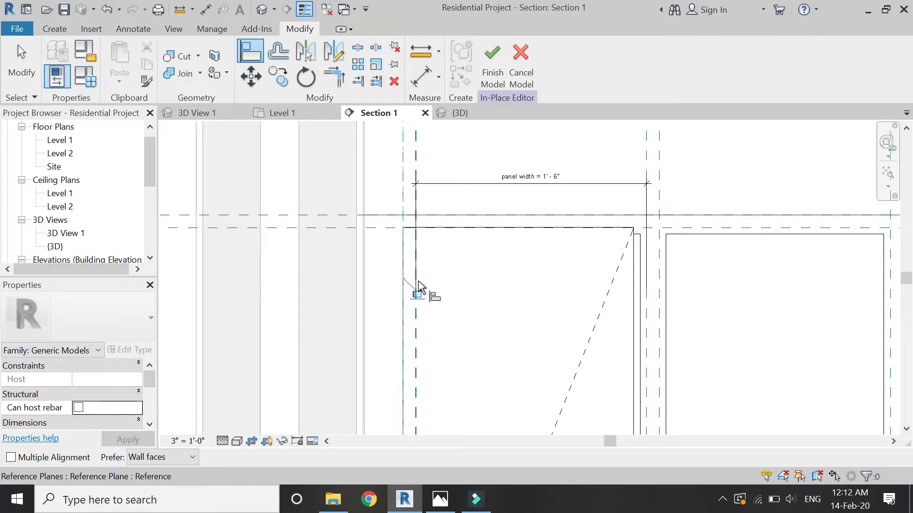
pyautogui.click(403, 322)
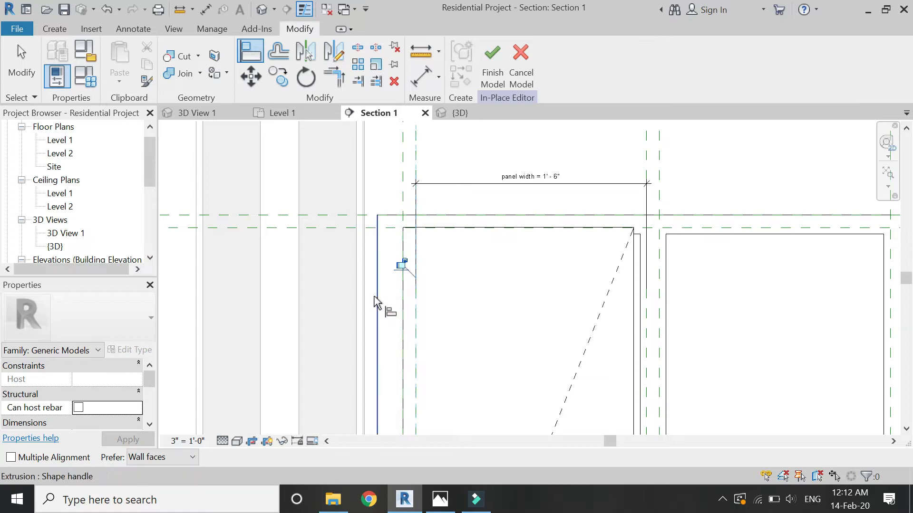
pyautogui.press('Escape')
pyautogui.press('Escape')
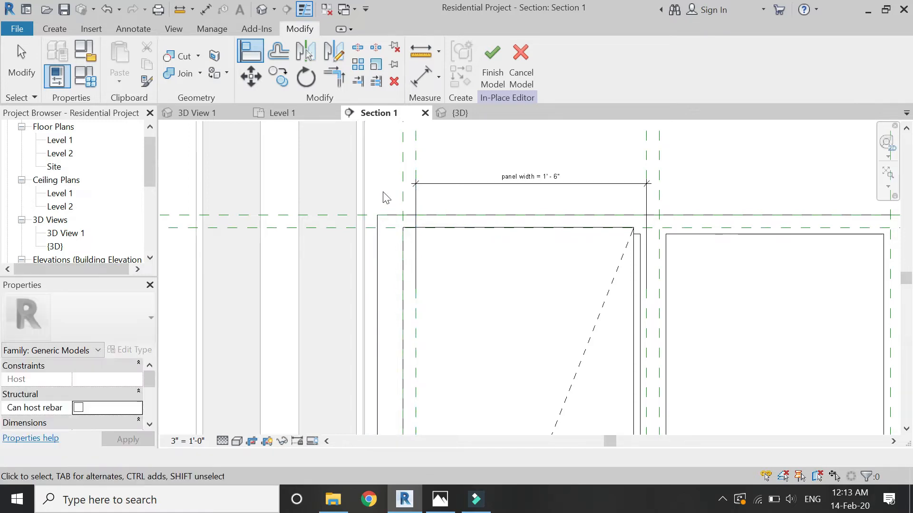
pyautogui.scroll(-2, 381, 198)
pyautogui.scroll(2, 411, 227)
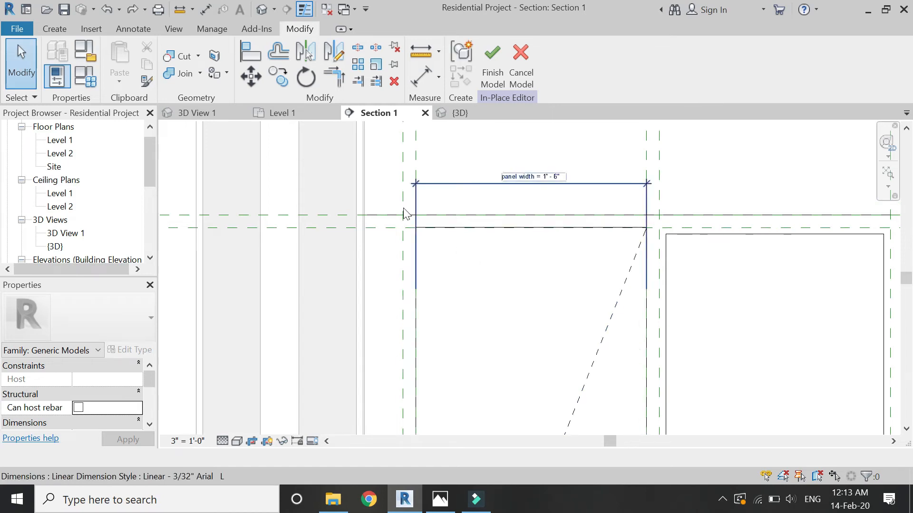
# Mirror the door into the second opening about a vertical axis through the middle of the cabinet's central divider
pyautogui.scroll(-6, 396, 177)
pyautogui.scroll(5, 423, 177)
pyautogui.scroll(1, 434, 189)
pyautogui.click(434, 189)
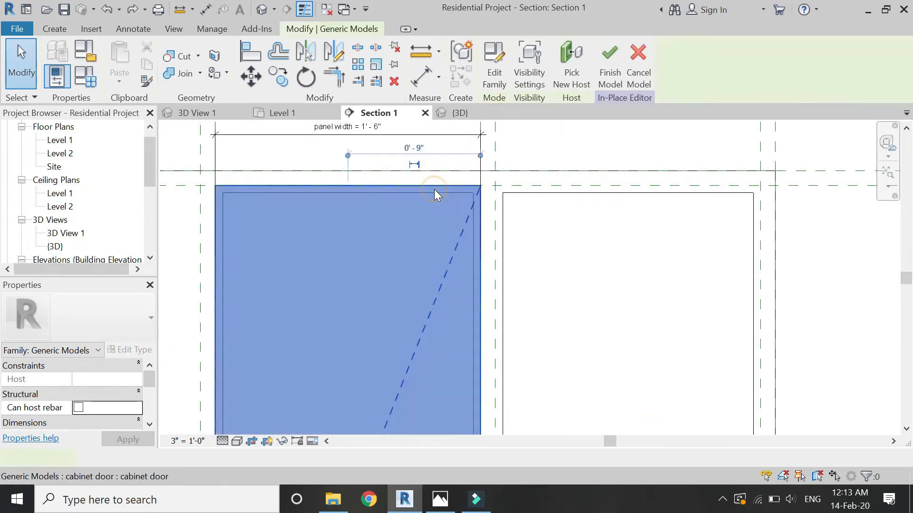
pyautogui.click(341, 56)
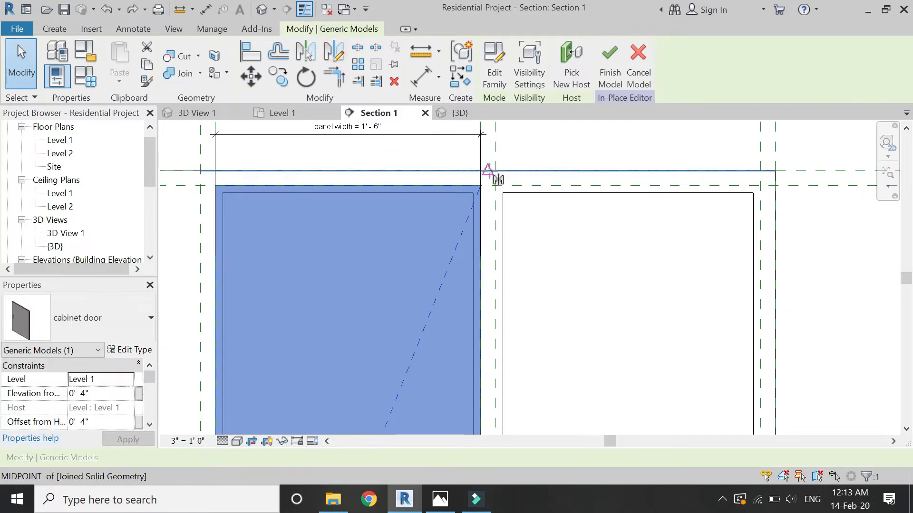
pyautogui.click(488, 152)
pyautogui.press('Escape')
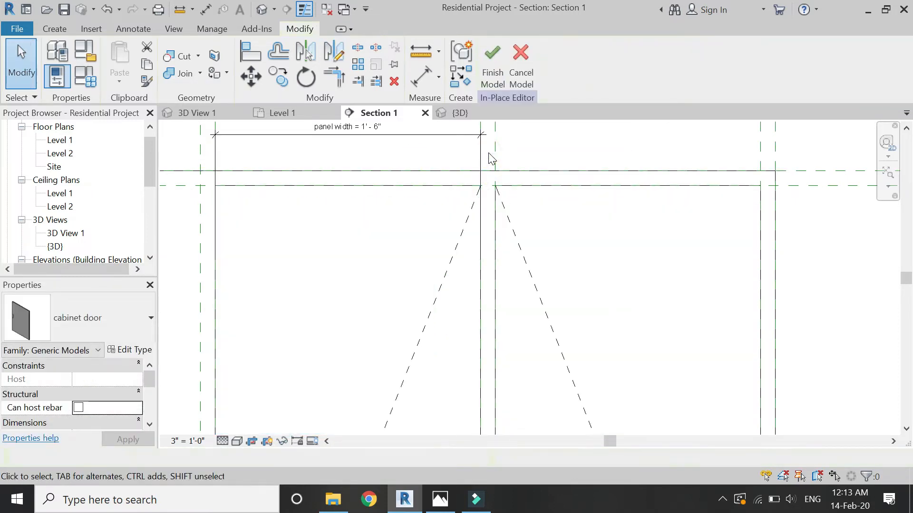
# Examine the fit and opening direction of the paired doors in Section 1, the 3D view and the Level 1 plan
pyautogui.scroll(-3, 346, 201)
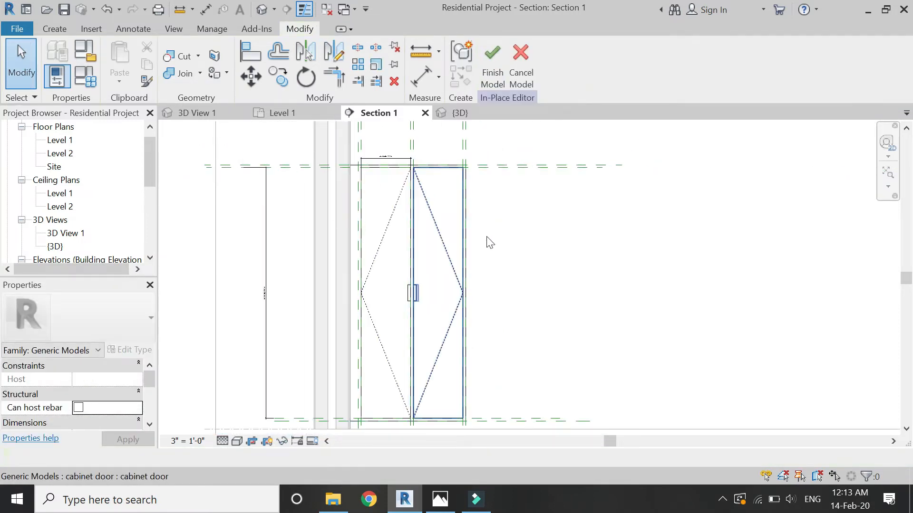
pyautogui.click(460, 113)
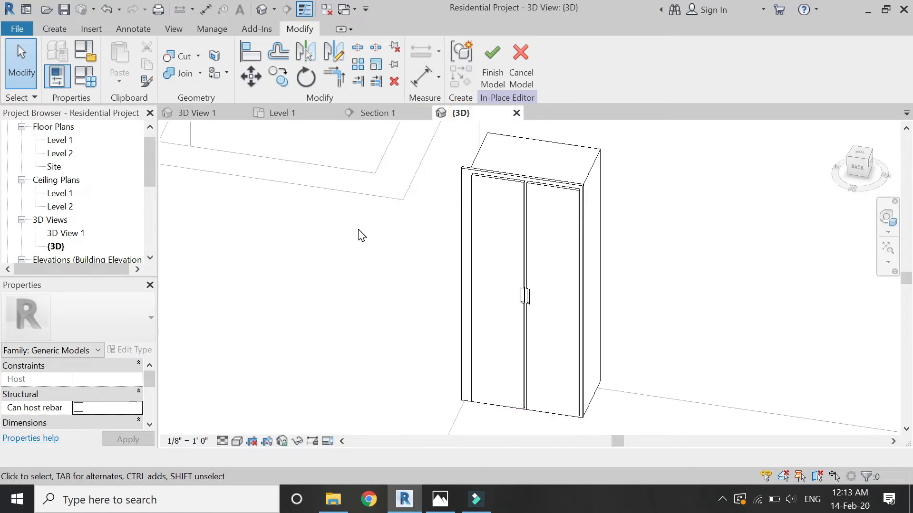
pyautogui.scroll(-1, 362, 210)
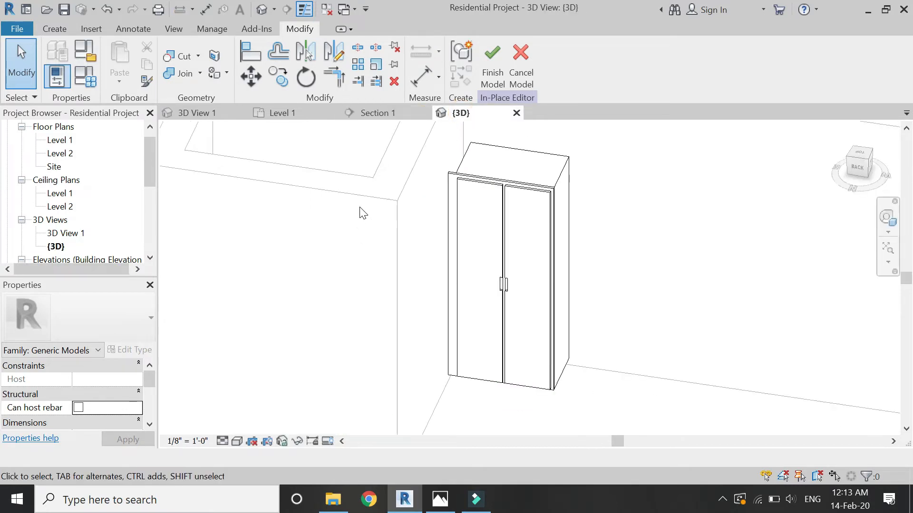
pyautogui.scroll(1, 568, 345)
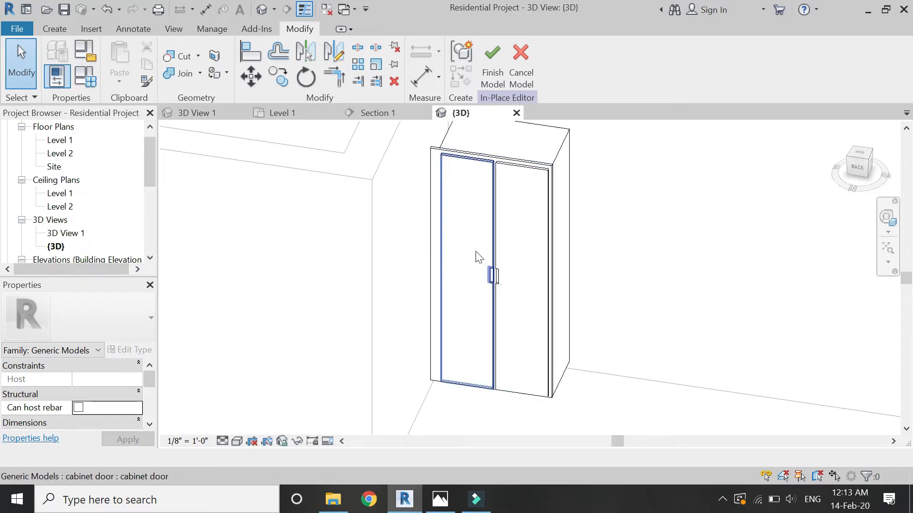
pyautogui.click(306, 113)
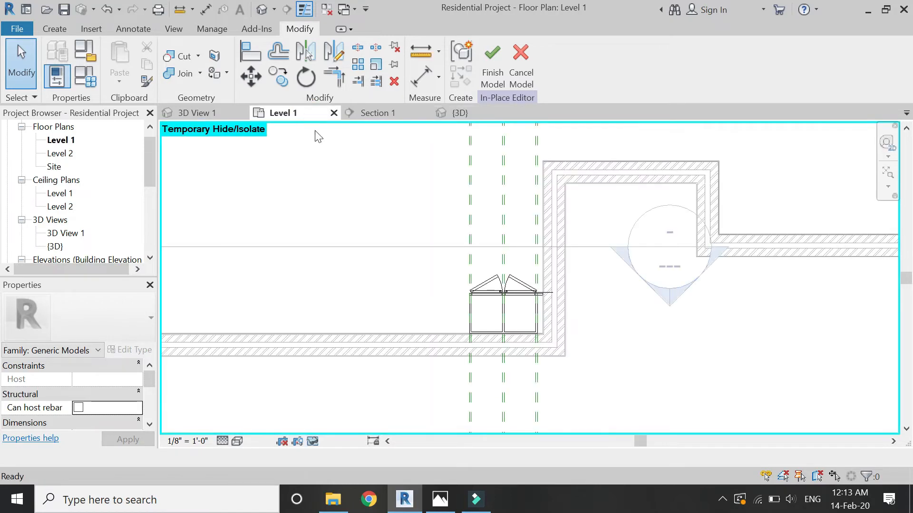
pyautogui.scroll(1, 523, 311)
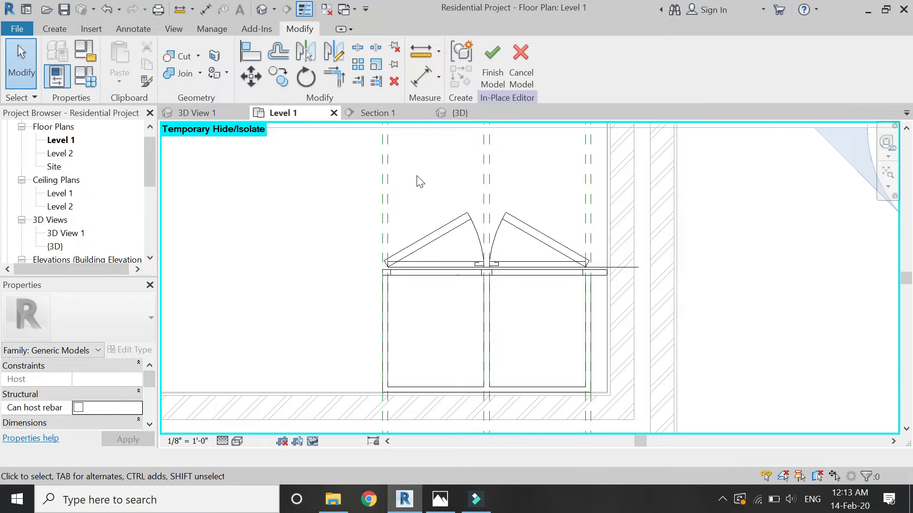
# Return to Section 1 and finish the in-place cabinet model
pyautogui.click(391, 112)
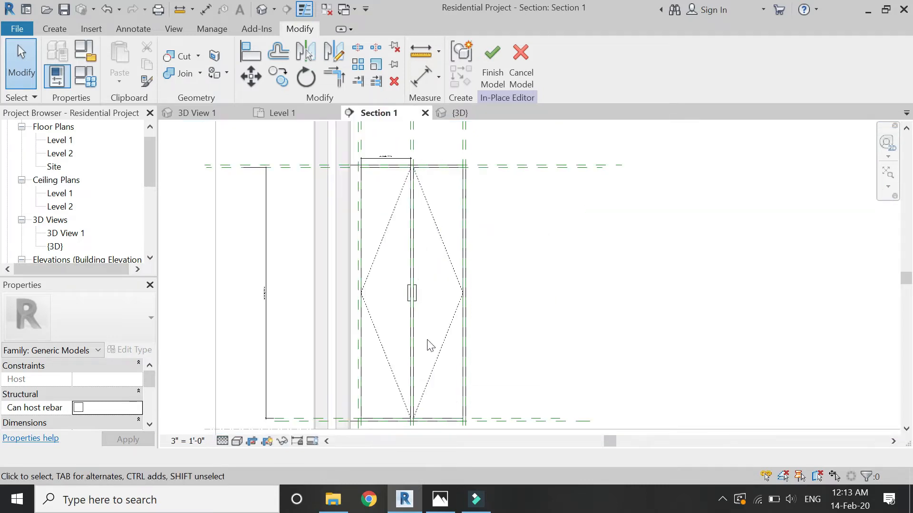
pyautogui.click(492, 85)
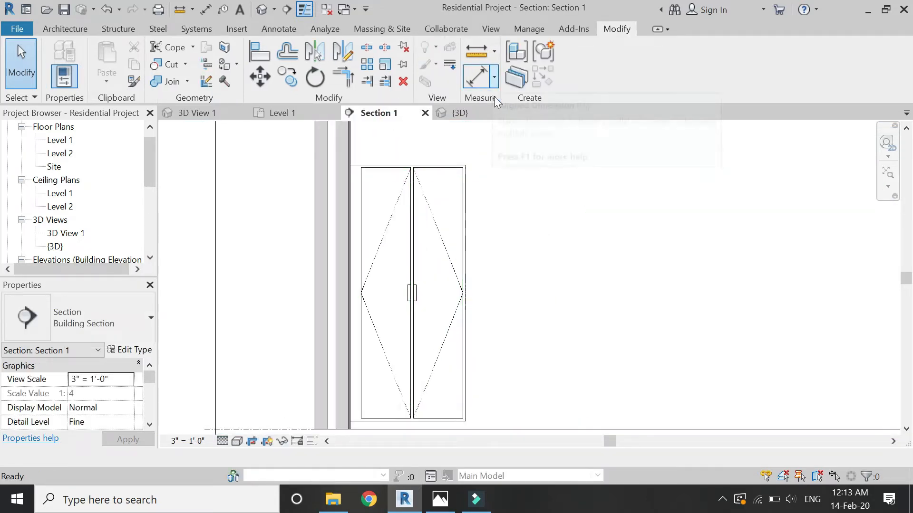
pyautogui.scroll(-3, 335, 278)
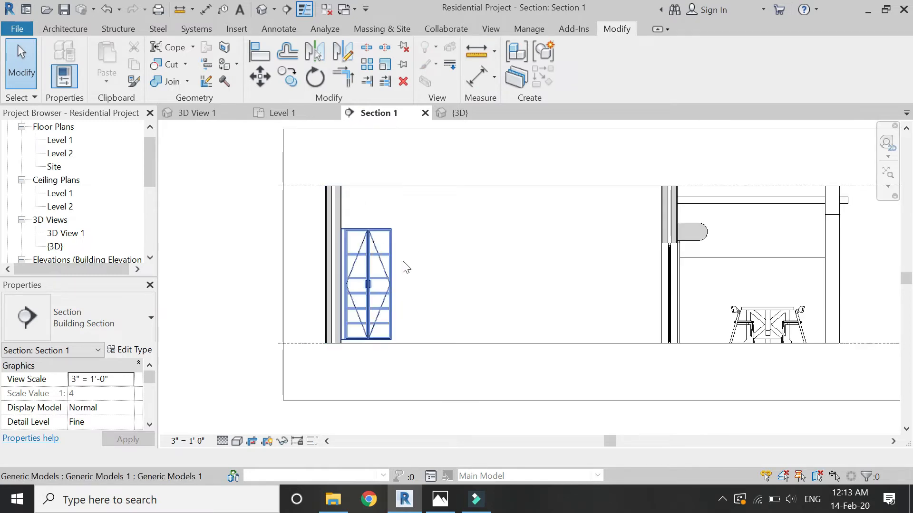
# Load the Refrigerator-French_Door family from the High-End folder of the Domestic specialty equipment in the US Imperial library
pyautogui.scroll(2, 423, 294)
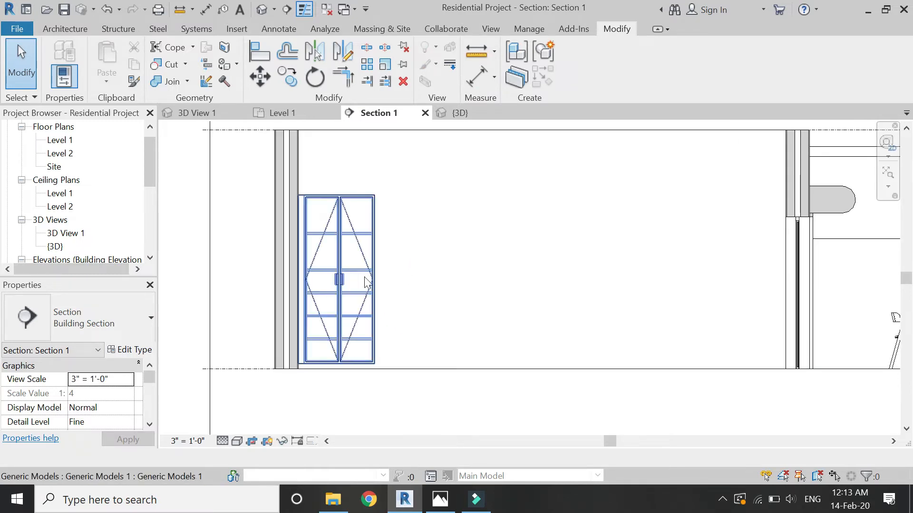
pyautogui.scroll(2, 309, 197)
pyautogui.scroll(-2, 295, 199)
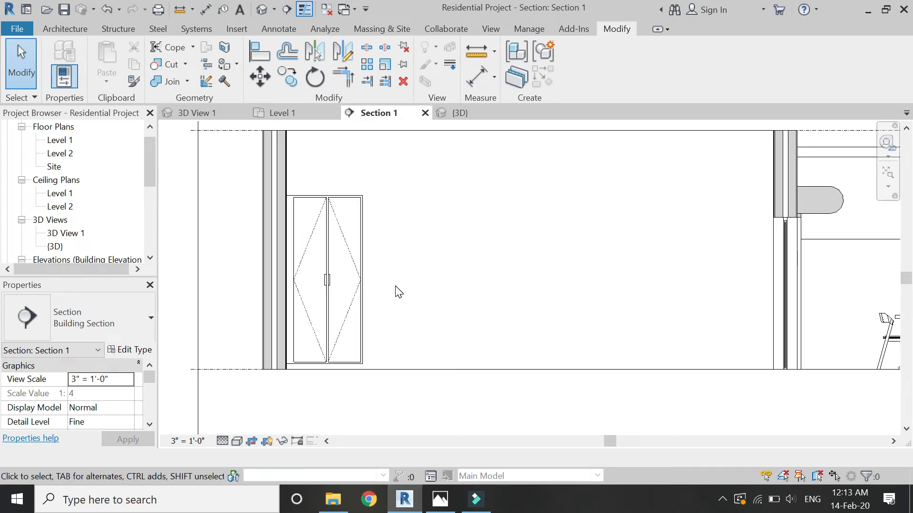
pyautogui.click(83, 30)
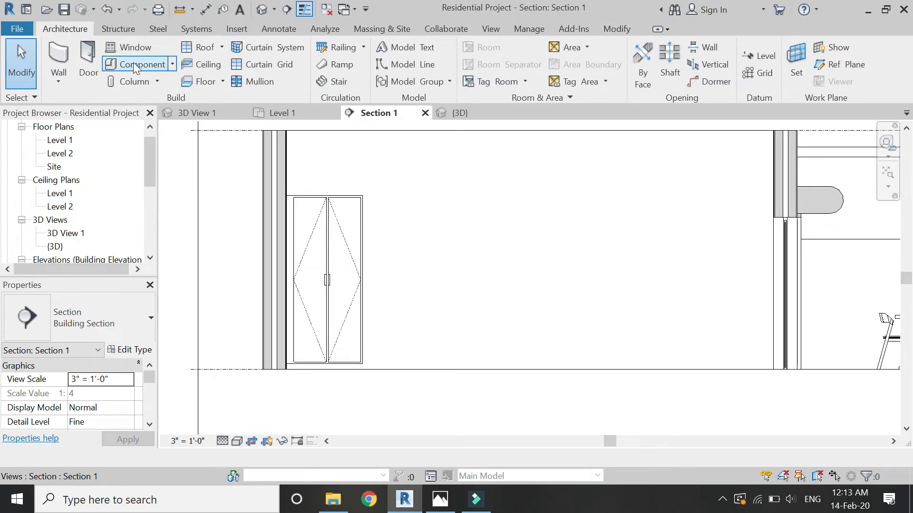
pyautogui.click(114, 63)
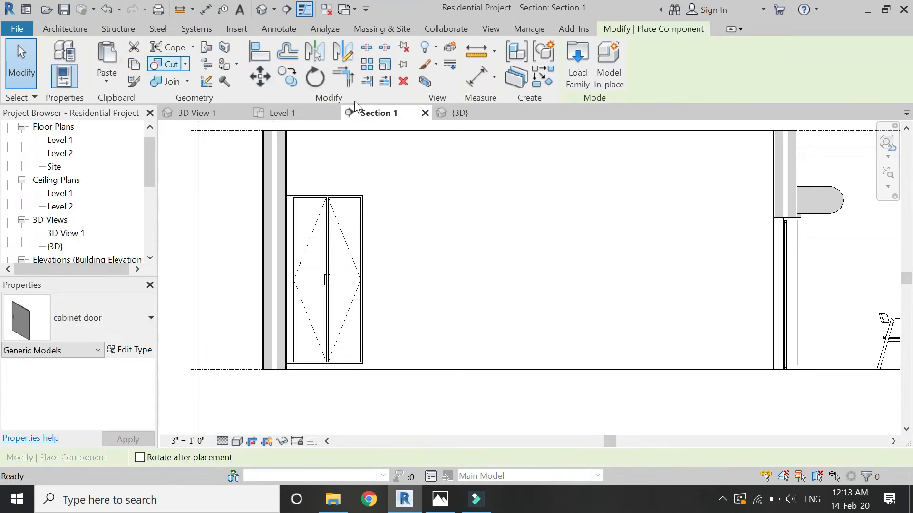
pyautogui.click(573, 81)
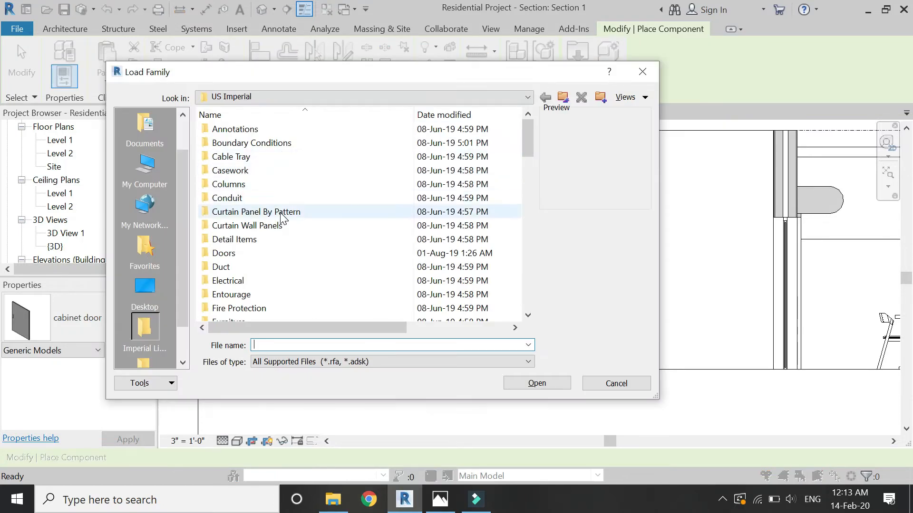
pyautogui.press('s')
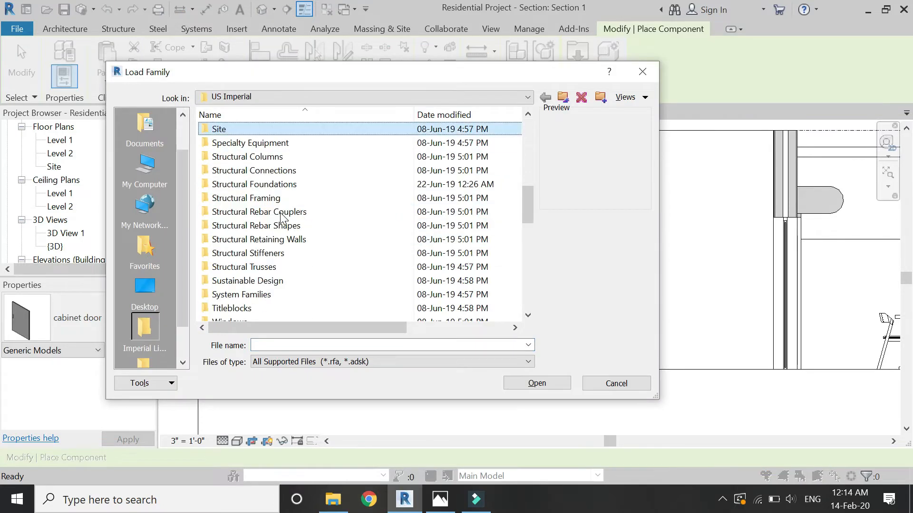
pyautogui.doubleClick(267, 142)
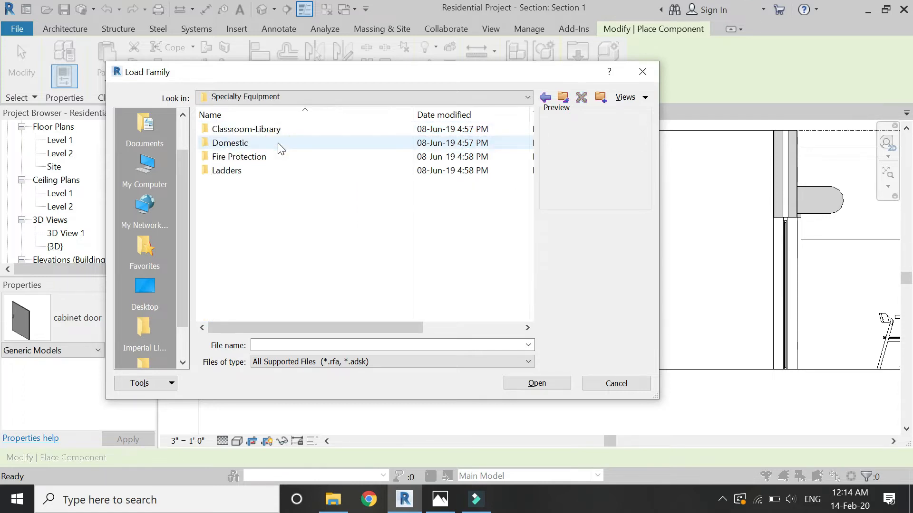
pyautogui.doubleClick(275, 142)
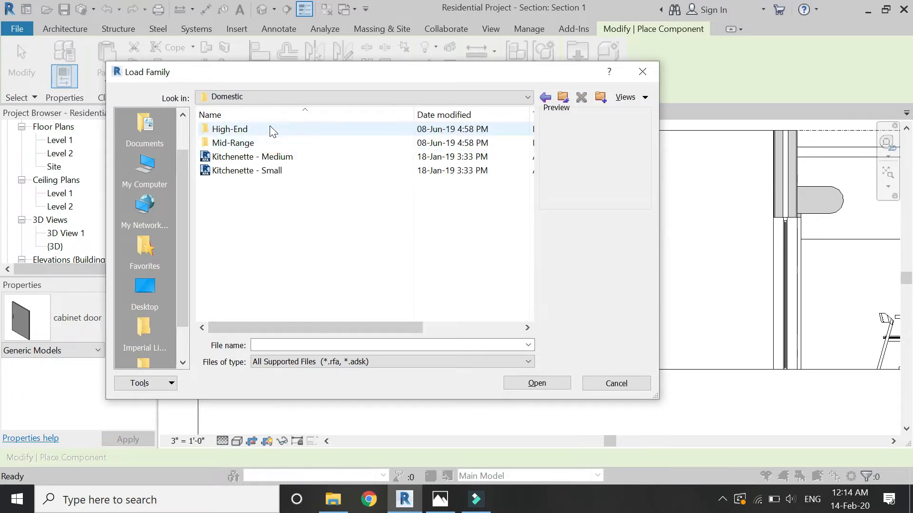
pyautogui.doubleClick(269, 128)
pyautogui.scroll(-5, 274, 241)
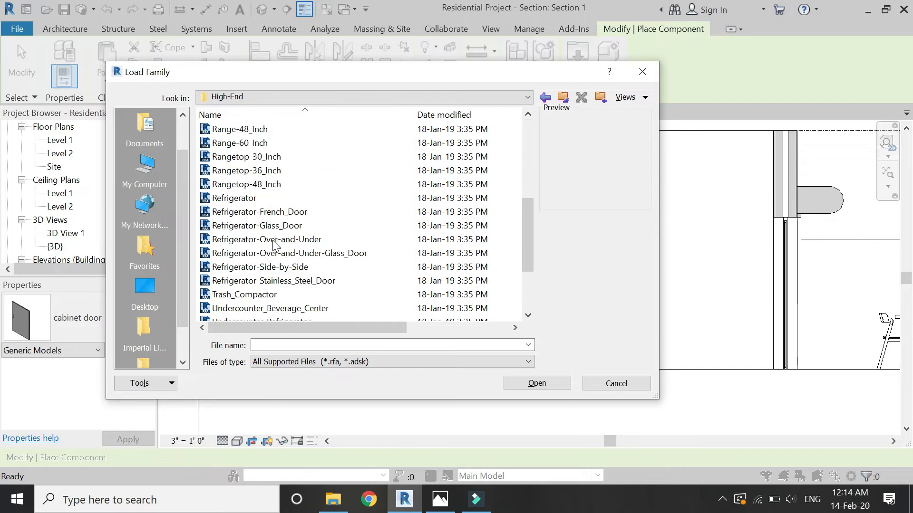
pyautogui.click(270, 214)
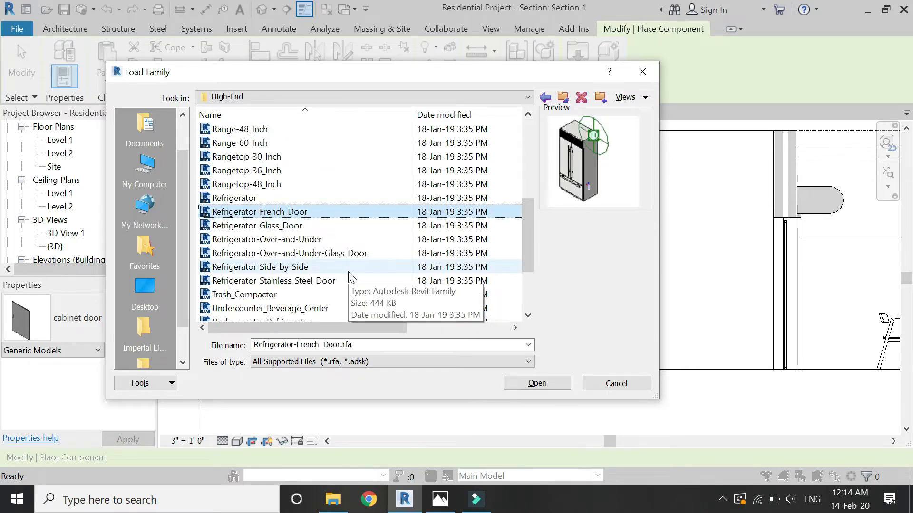
pyautogui.click(541, 385)
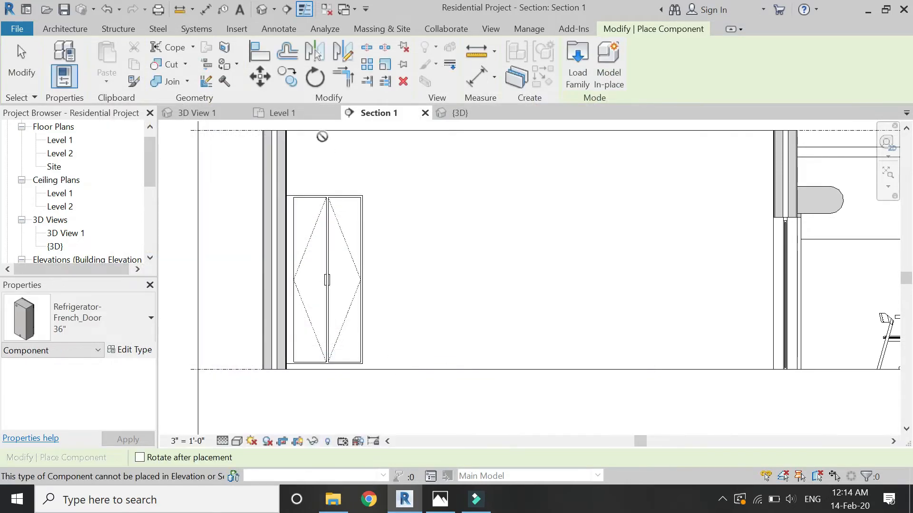
# Place the 36" French-door refrigerator in the Level 1 plan beside the cabinet, rotated so its doors face into the room
pyautogui.click(294, 112)
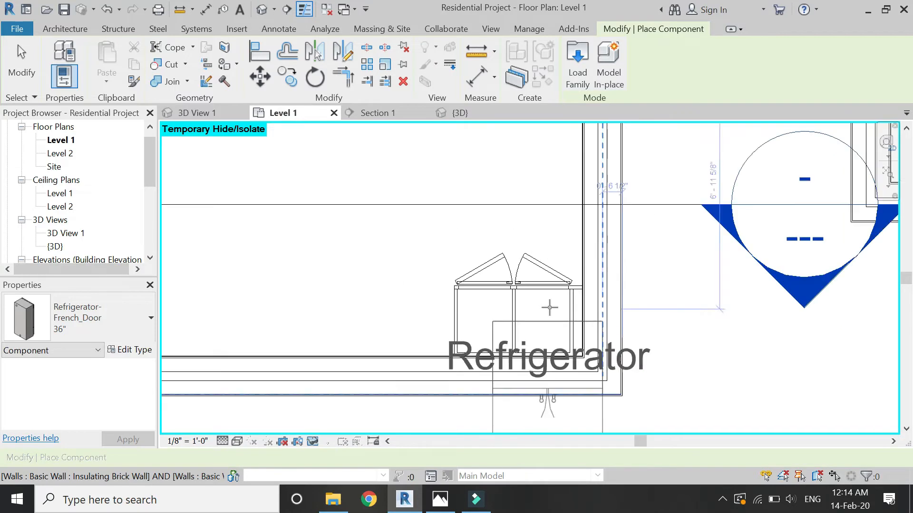
pyautogui.scroll(3, 419, 346)
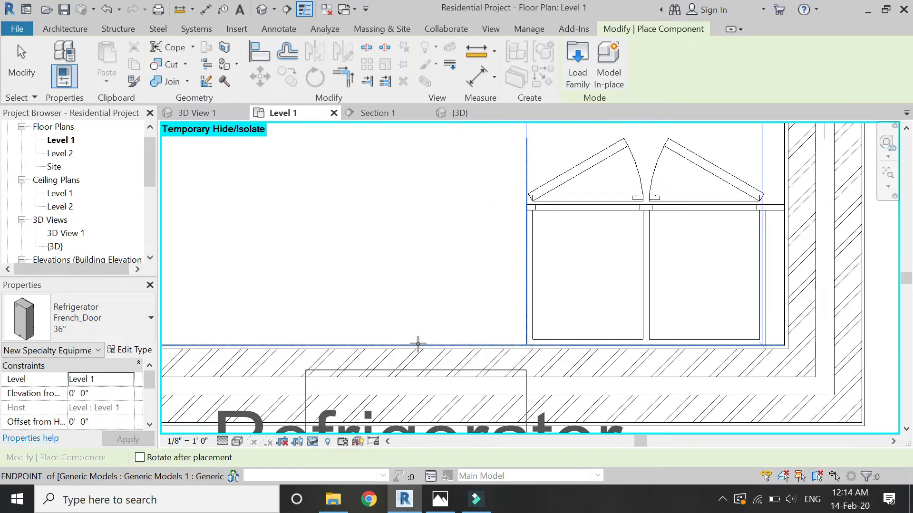
pyautogui.press('space')
pyautogui.press('space')
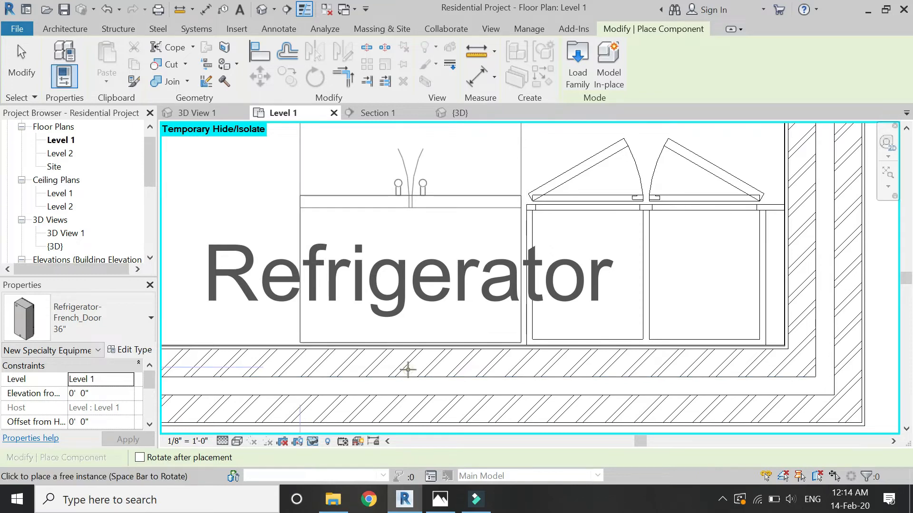
pyautogui.click(407, 370)
# Align the refrigerator's cabinet-side edge with the outer face of the cabinet's side panel
pyautogui.press('a')
pyautogui.press('l')
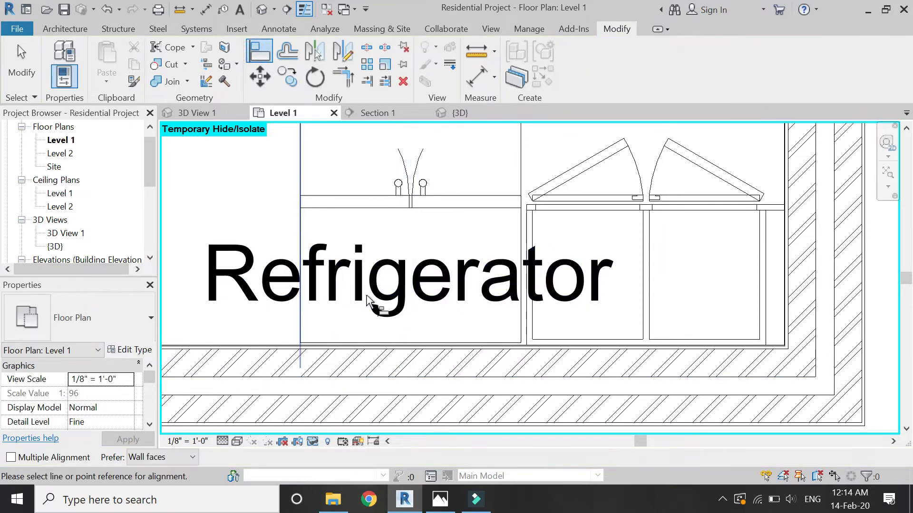
pyautogui.scroll(5, 503, 361)
pyautogui.click(523, 318)
pyautogui.click(620, 268)
pyautogui.scroll(-5, 568, 328)
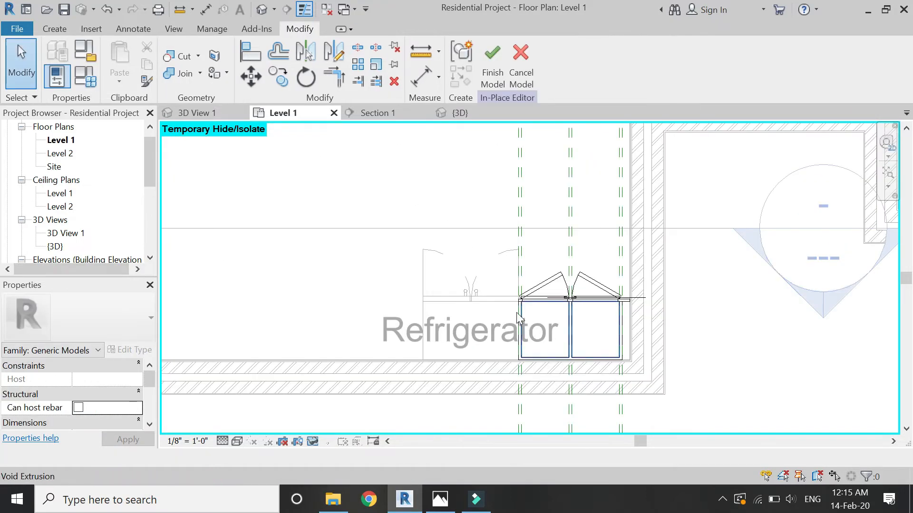
# Set the {3D} view's detail level to Fine and finish the in-place cabinet model
pyautogui.click(459, 113)
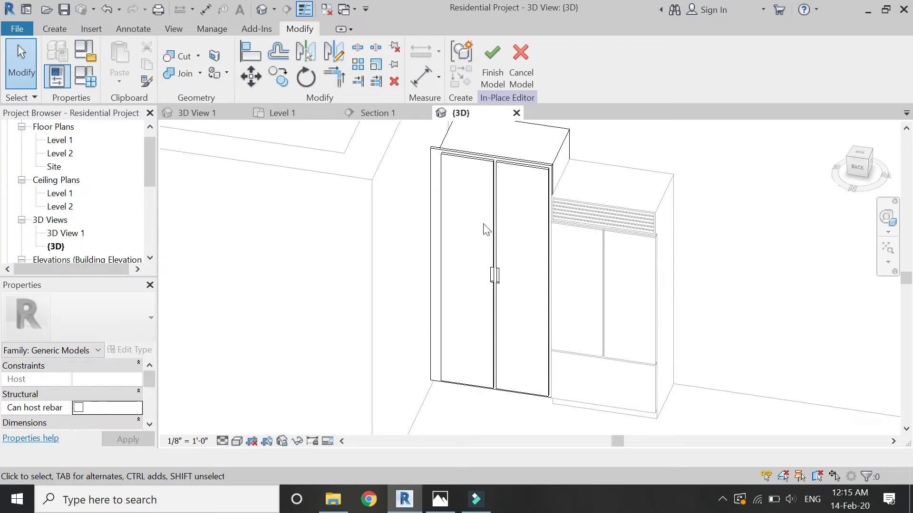
pyautogui.click(221, 439)
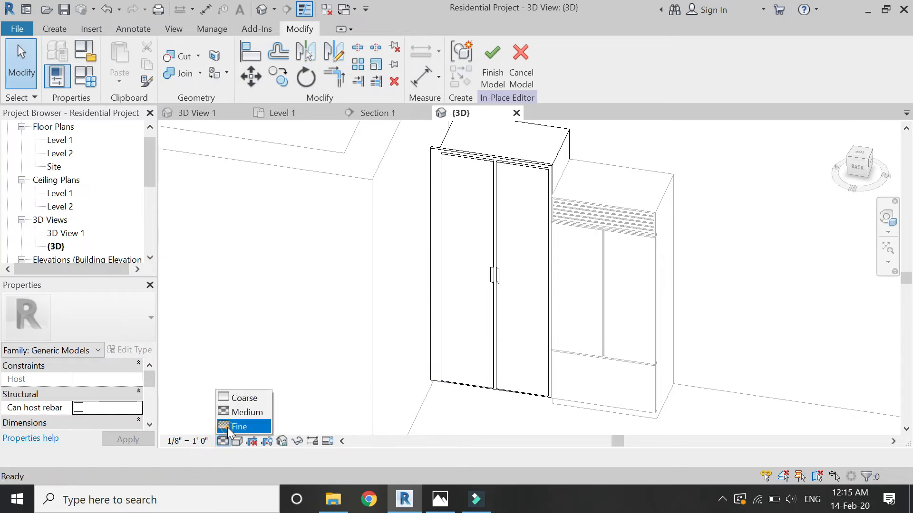
pyautogui.click(227, 427)
pyautogui.scroll(-2, 396, 232)
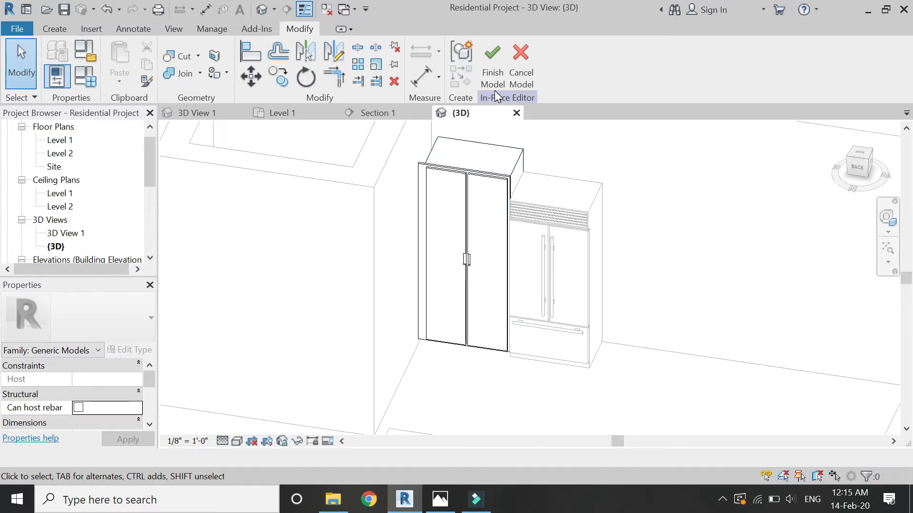
pyautogui.click(492, 66)
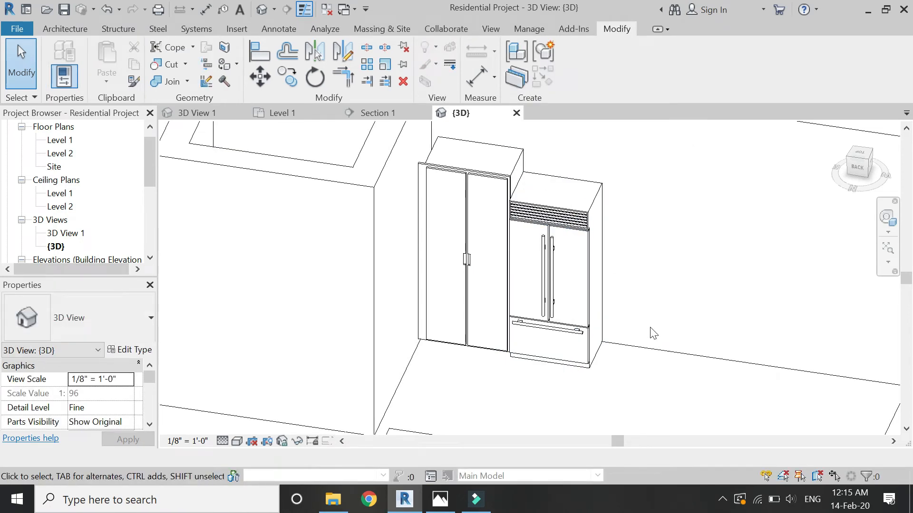
pyautogui.scroll(2, 618, 362)
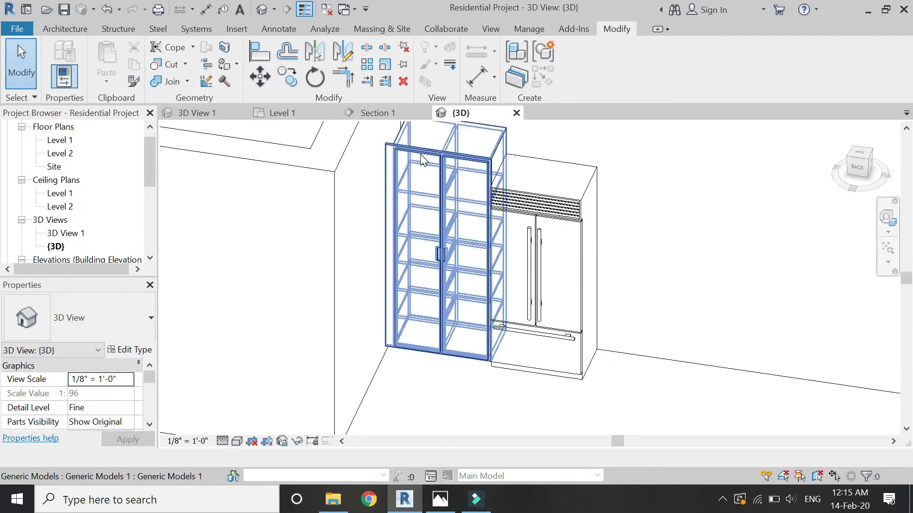
# In Section 1, mirror a copy of the cabinet to the refrigerator's other side about a vertical axis through the refrigerator's middle
pyautogui.click(408, 114)
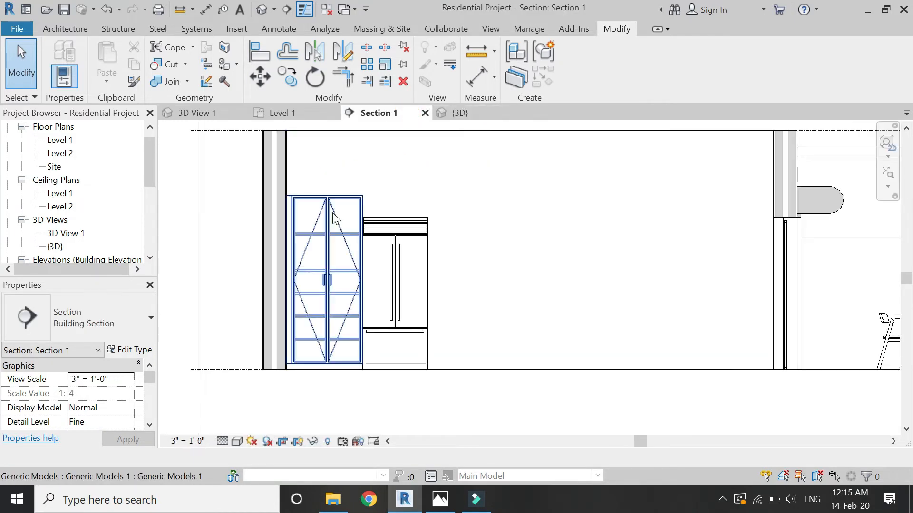
pyautogui.scroll(2, 338, 198)
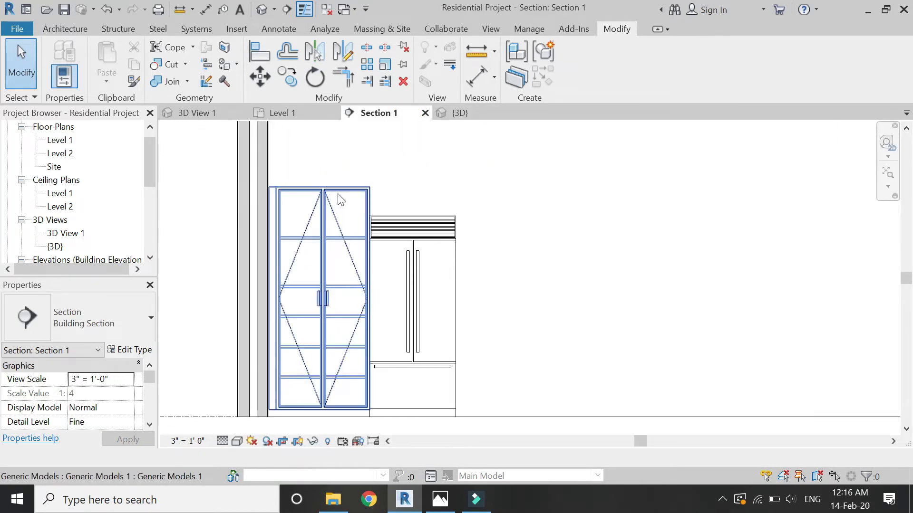
pyautogui.click(338, 193)
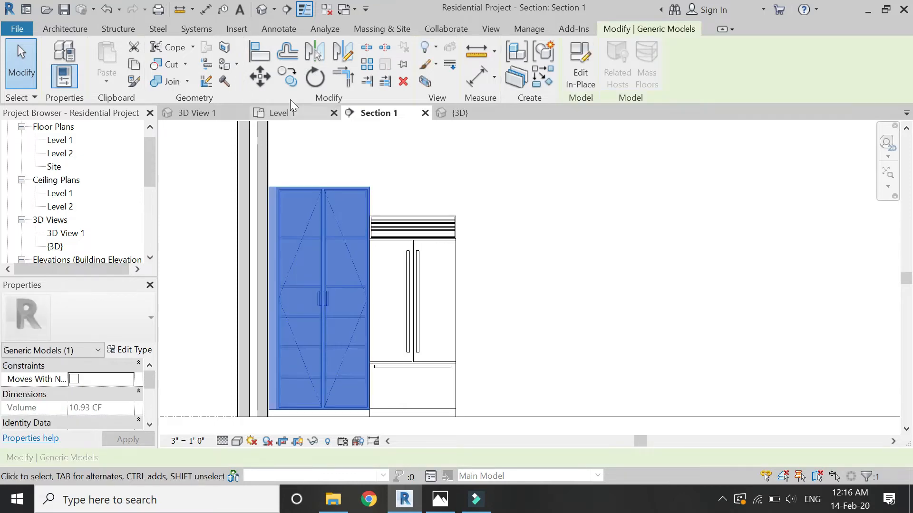
pyautogui.click(342, 52)
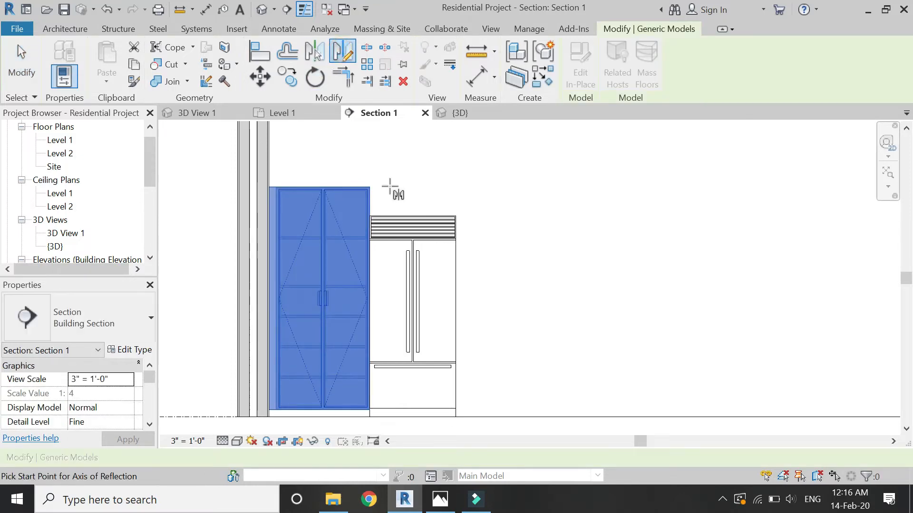
pyautogui.click(413, 216)
pyautogui.click(412, 185)
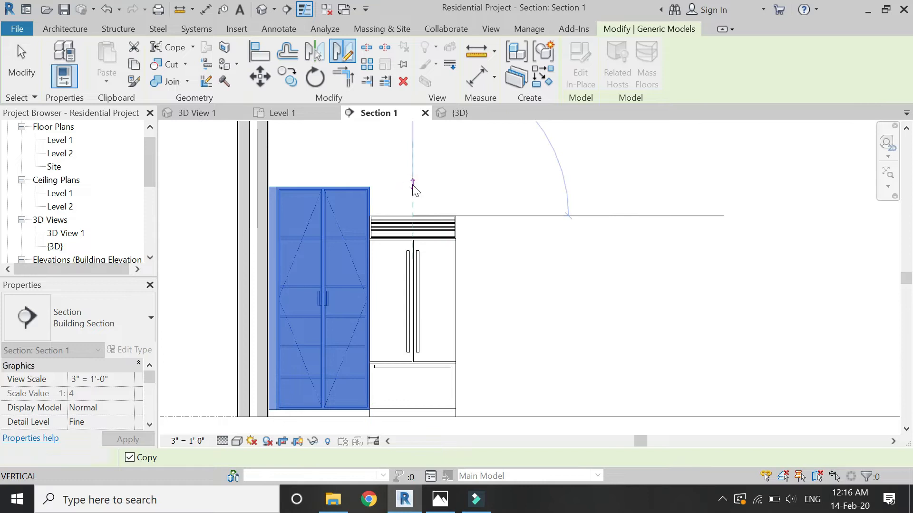
pyautogui.press('Escape')
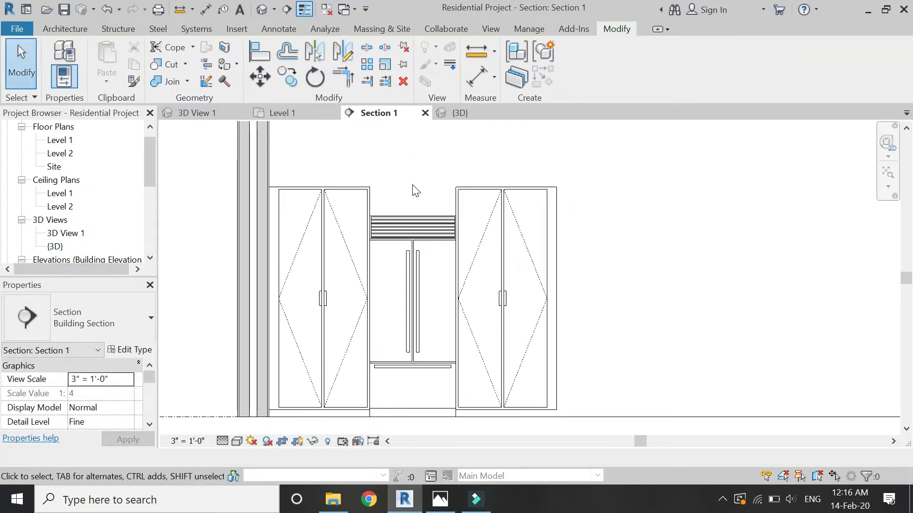
# Edit the mirrored cabinet's frame extrusion in place, moving its outer vertical sketch line inward onto the outermost vertical reference plane
pyautogui.click(526, 193)
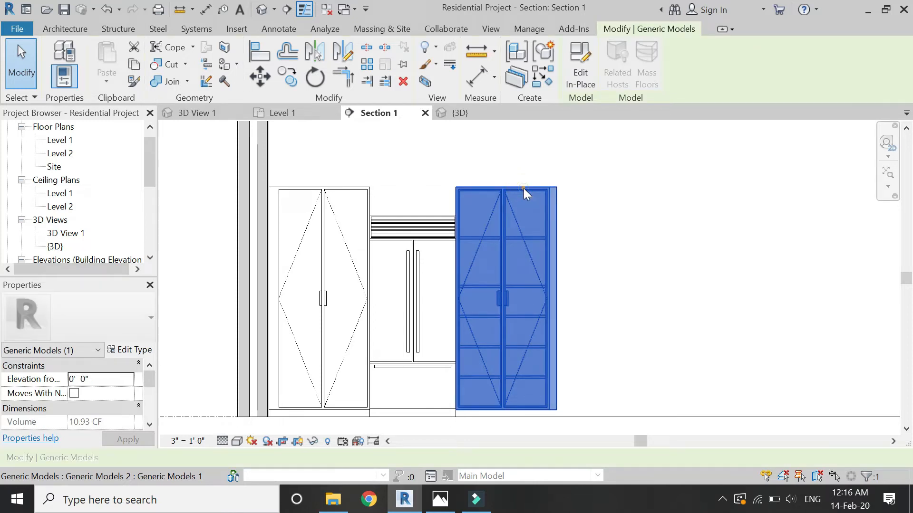
pyautogui.doubleClick(523, 189)
pyautogui.scroll(5, 558, 202)
pyautogui.scroll(2, 557, 202)
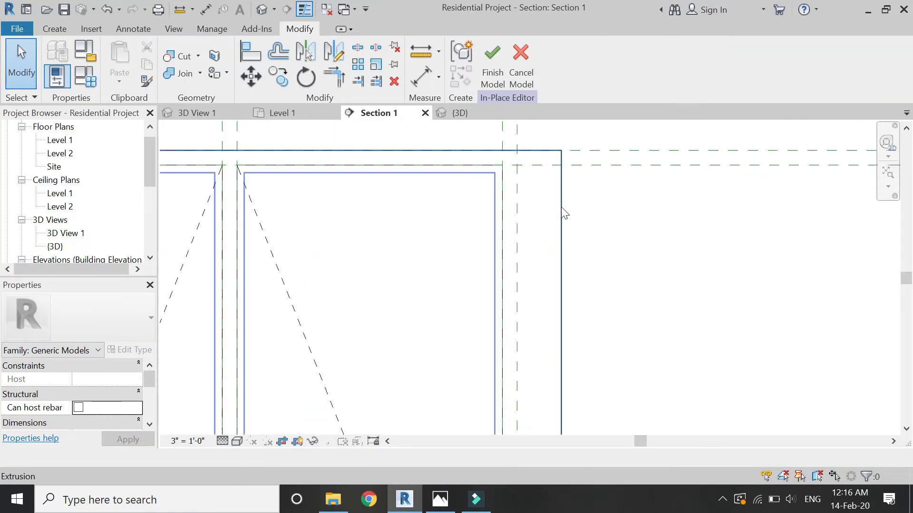
pyautogui.click(561, 211)
pyautogui.doubleClick(562, 219)
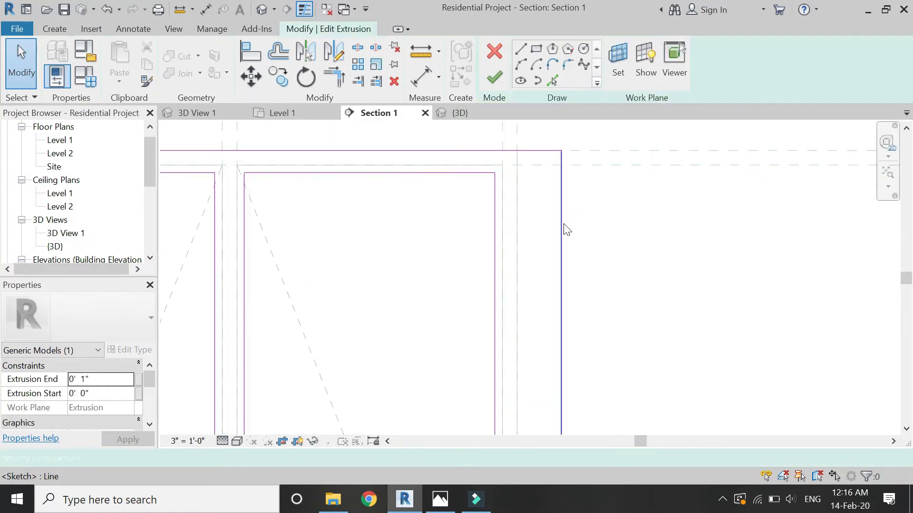
pyautogui.click(562, 230)
pyautogui.moveTo(560, 230)
pyautogui.mouseDown()
pyautogui.moveTo(533, 230)
pyautogui.moveTo(511, 255)
pyautogui.moveTo(501, 250)
pyautogui.mouseUp()
pyautogui.scroll(2, 533, 230)
pyautogui.scroll(-5, 528, 243)
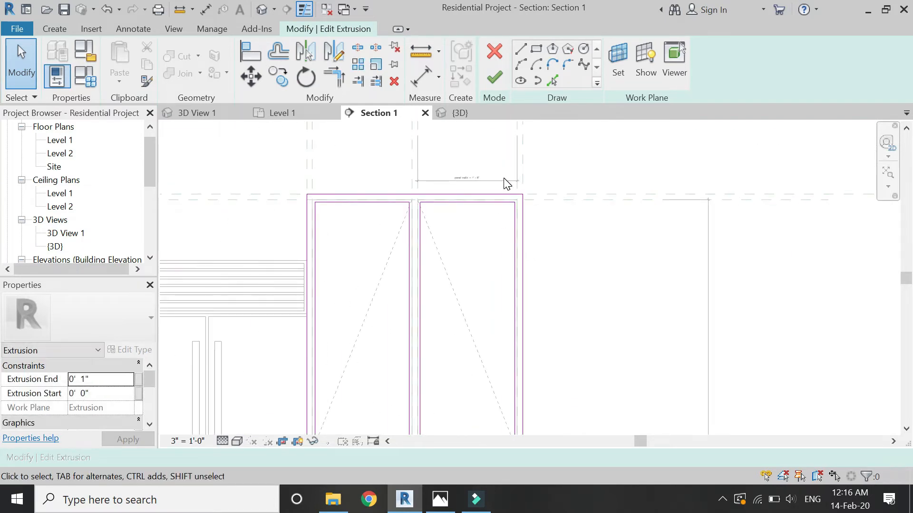
pyautogui.click(497, 80)
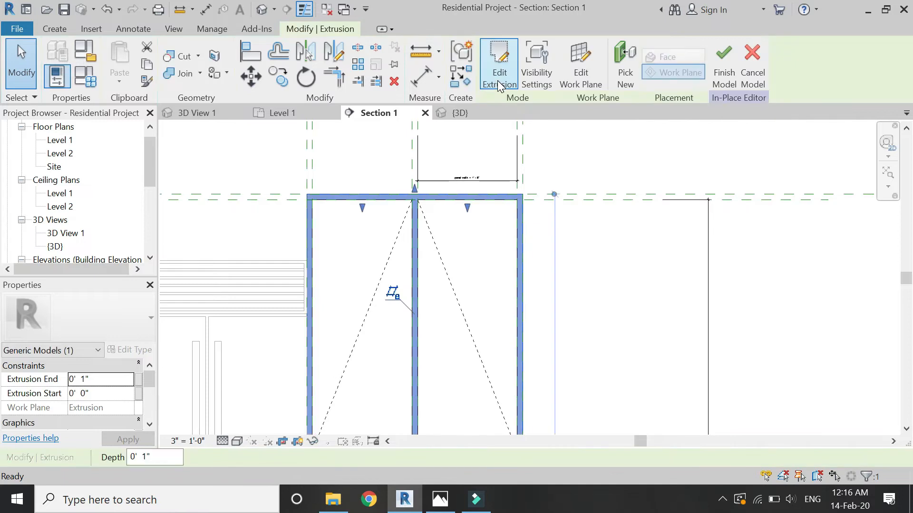
# Deselect the frame extrusion and finish the mirrored cabinet's in-place model
pyautogui.click(534, 146)
pyautogui.scroll(-2, 536, 149)
pyautogui.scroll(-2, 534, 145)
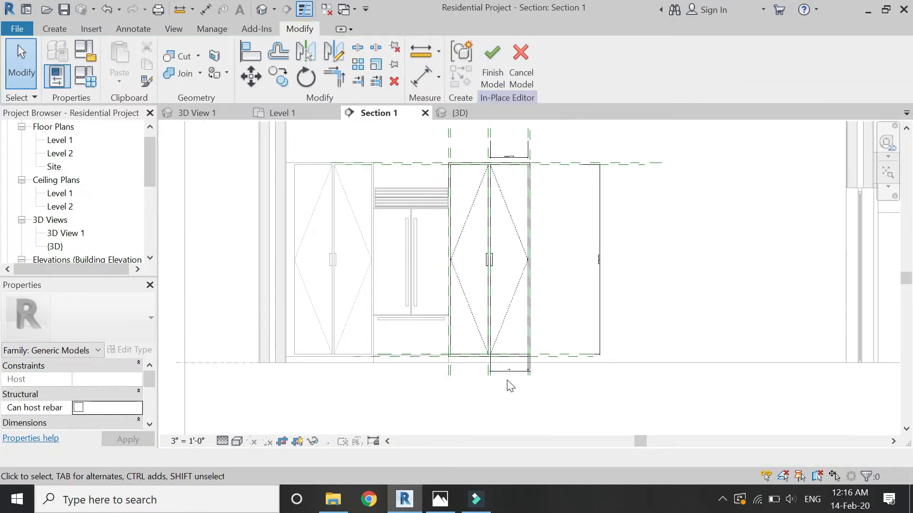
pyautogui.click(518, 404)
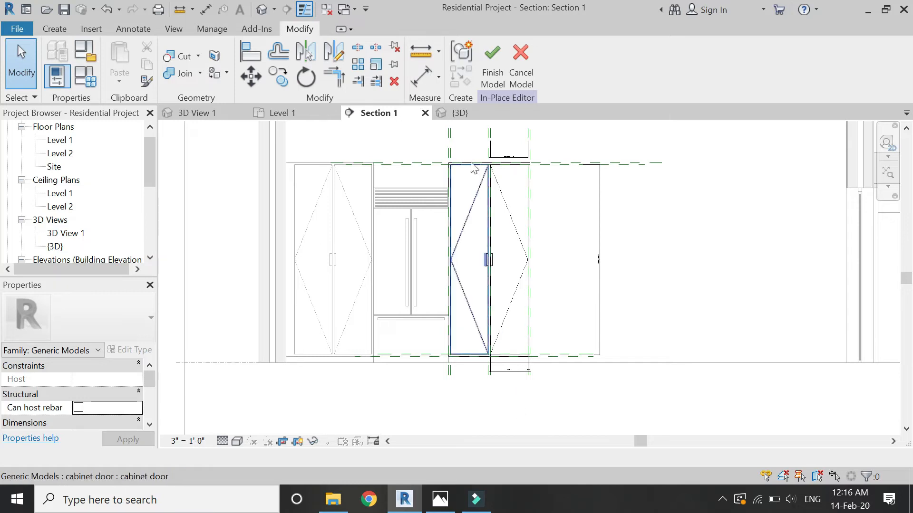
pyautogui.click(492, 81)
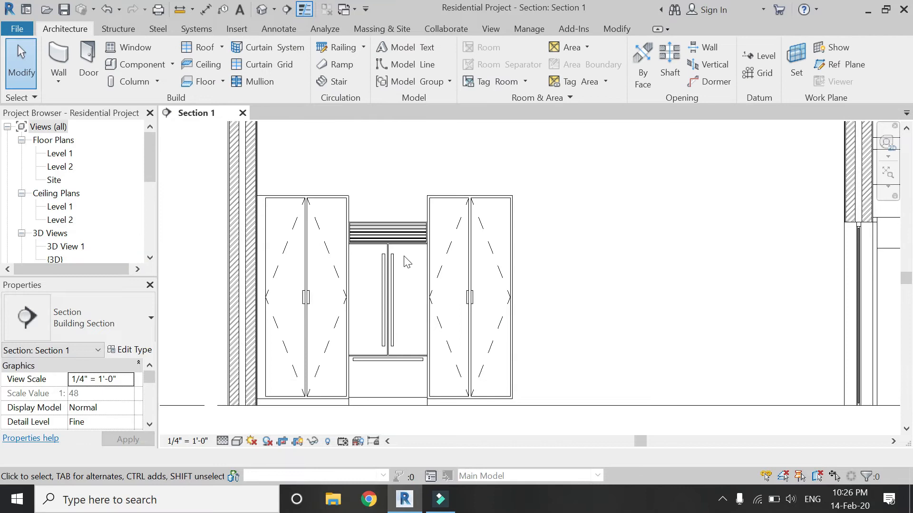
# Start a new in-place model in the Generic Models category, named Generic Models 3
pyautogui.scroll(5, 378, 192)
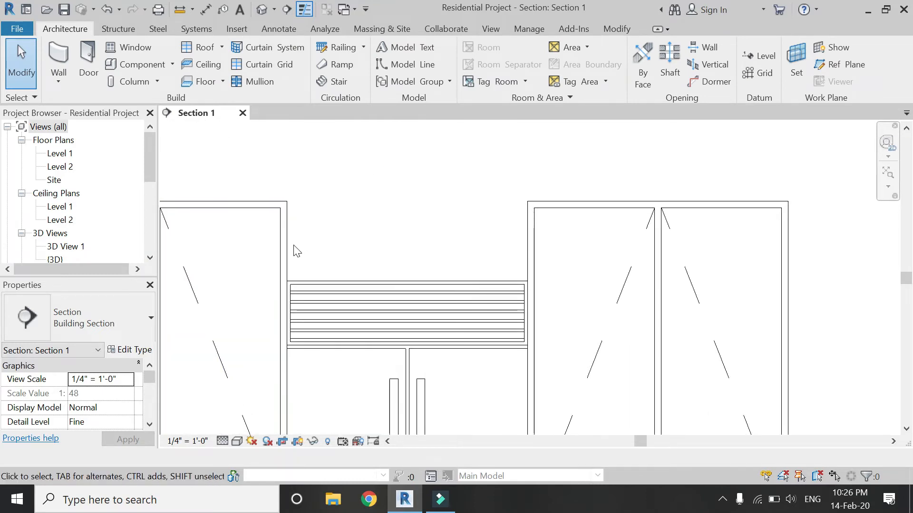
pyautogui.click(173, 66)
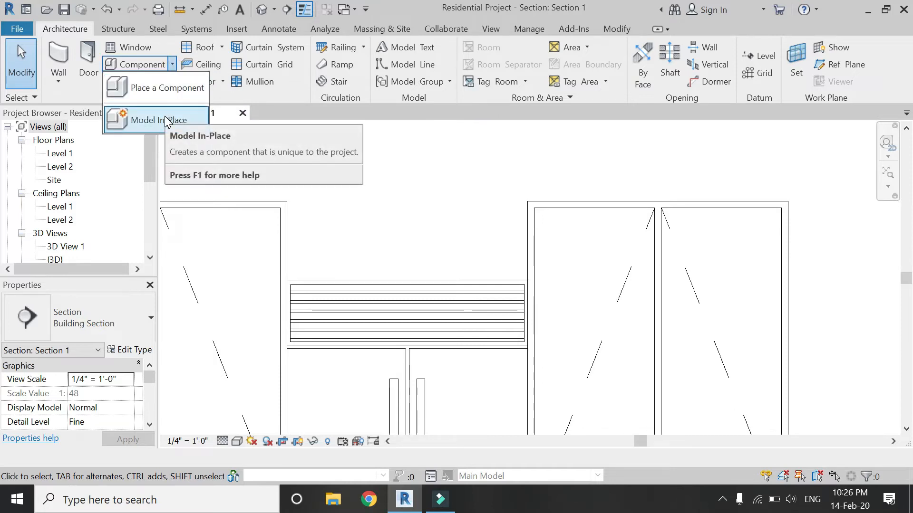
pyautogui.click(167, 120)
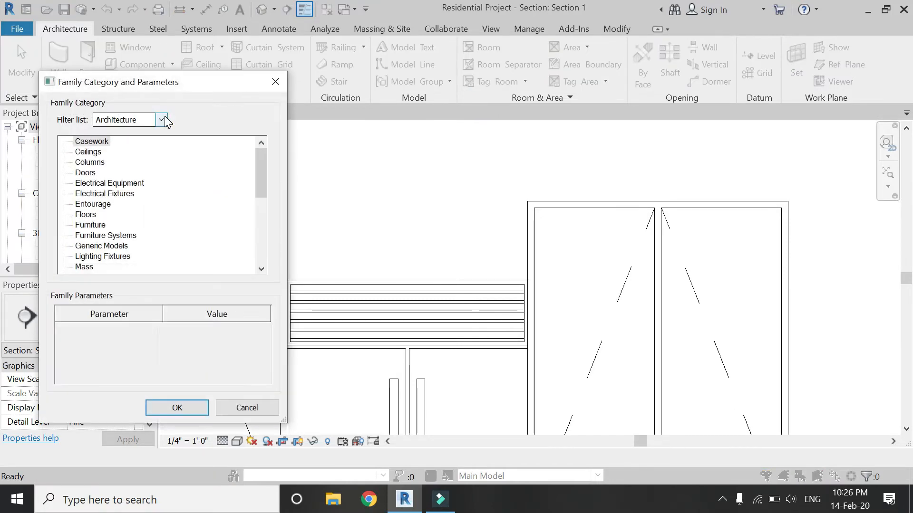
pyautogui.scroll(-2, 150, 230)
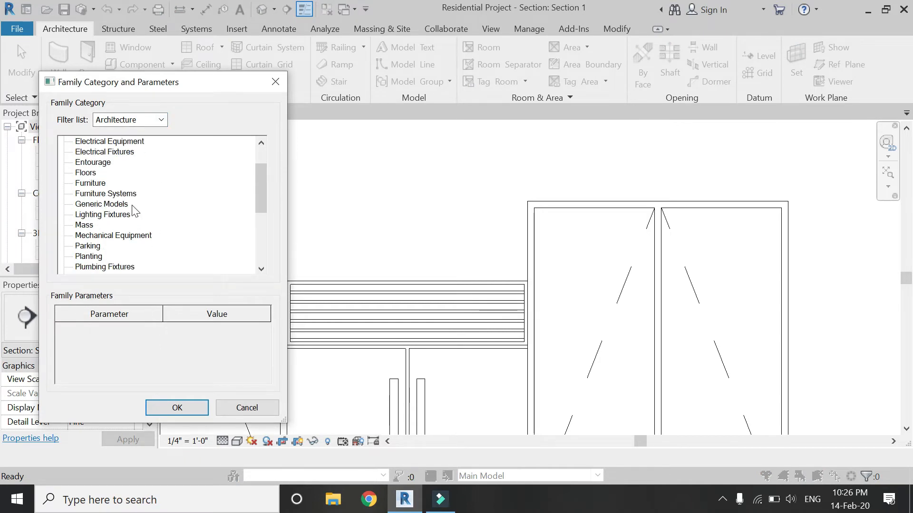
pyautogui.click(110, 205)
pyautogui.click(175, 408)
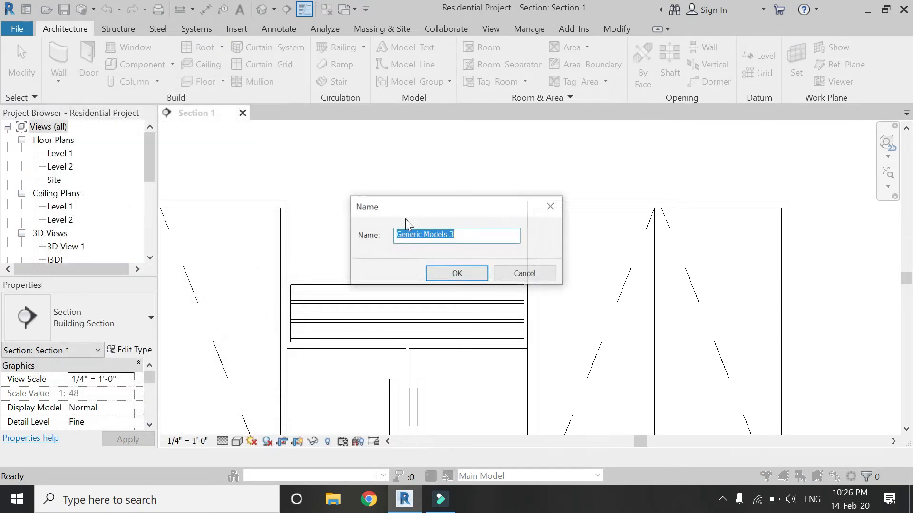
pyautogui.click(440, 270)
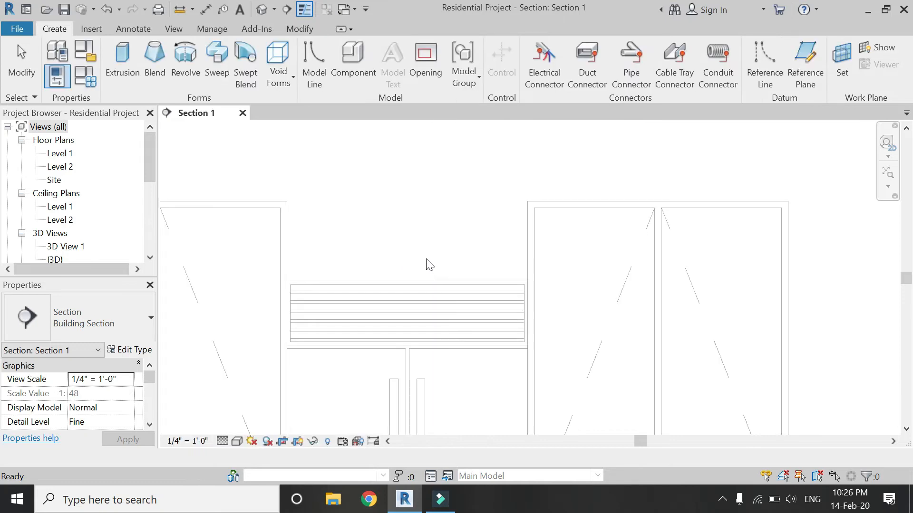
# Start an extrusion on the back wall's plane and sketch a 3'-0" by 1'-0" rectangle above the refrigerator between the two cabinets
pyautogui.click(132, 63)
pyautogui.click(681, 406)
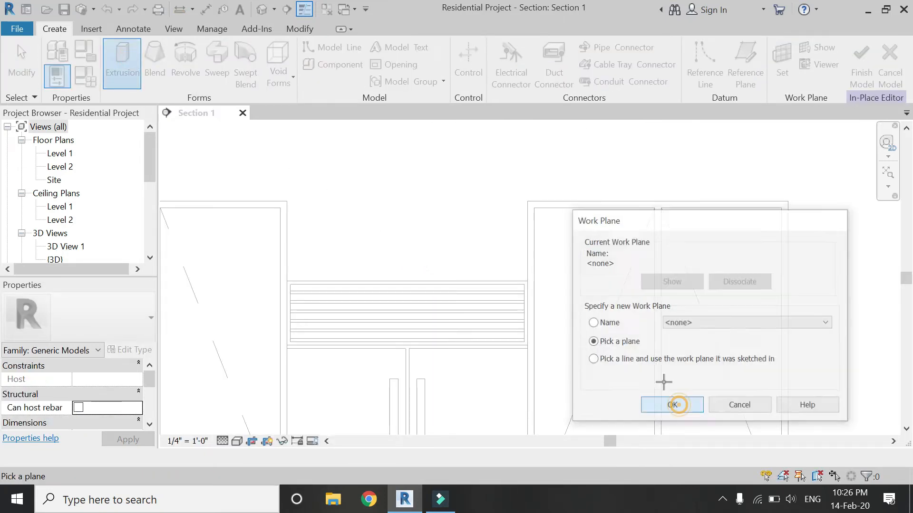
pyautogui.scroll(-2, 404, 155)
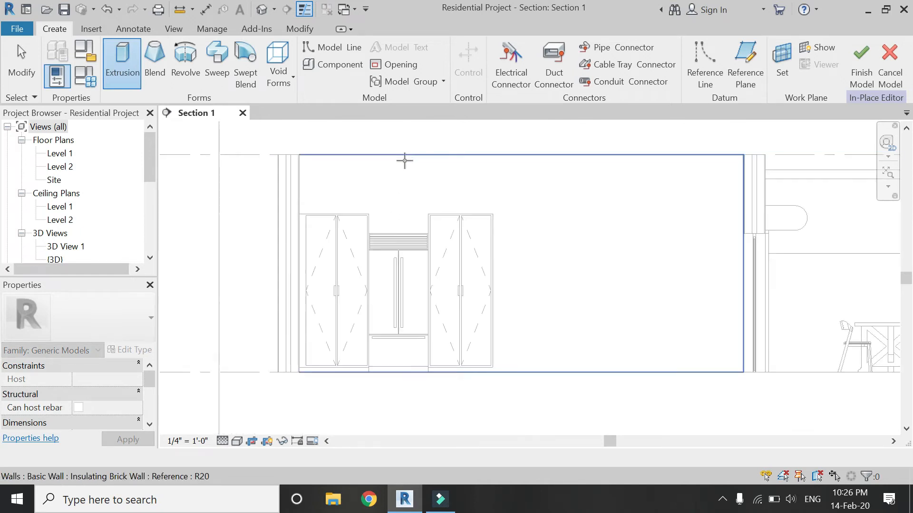
pyautogui.click(403, 157)
pyautogui.scroll(5, 388, 215)
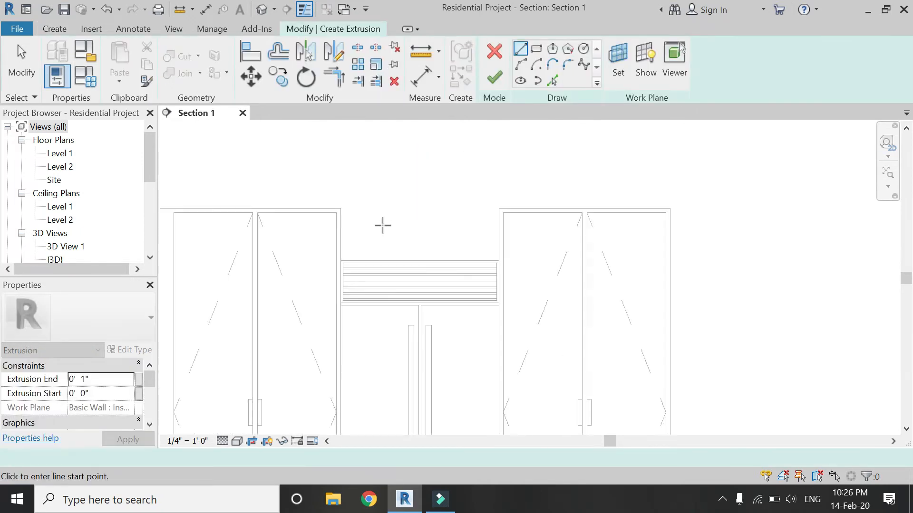
pyautogui.click(535, 48)
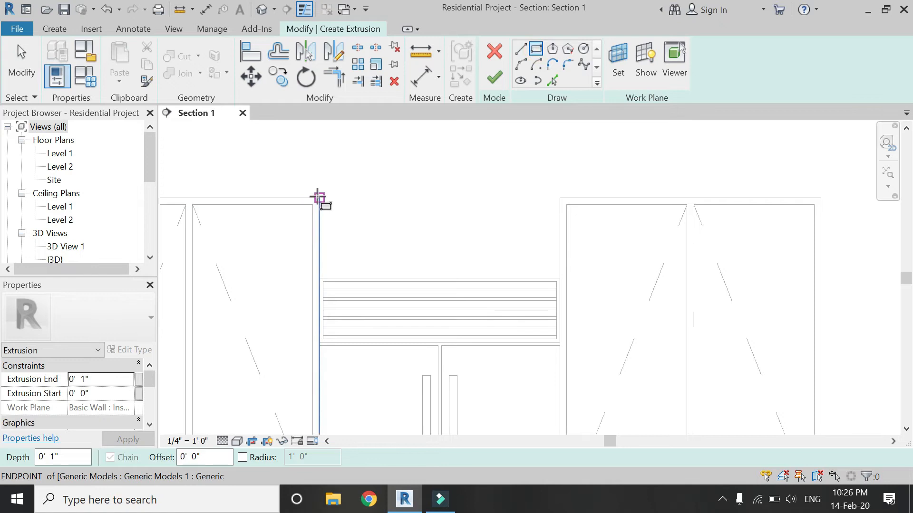
pyautogui.click(320, 198)
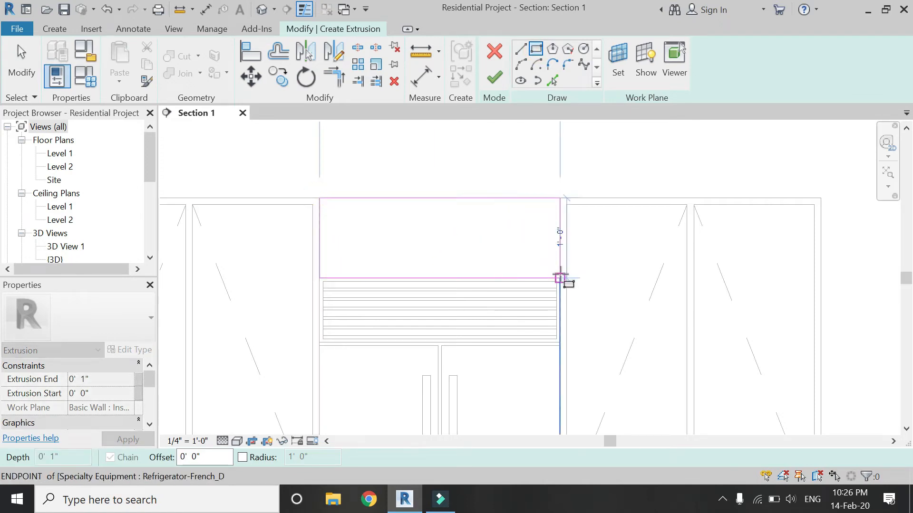
pyautogui.click(559, 278)
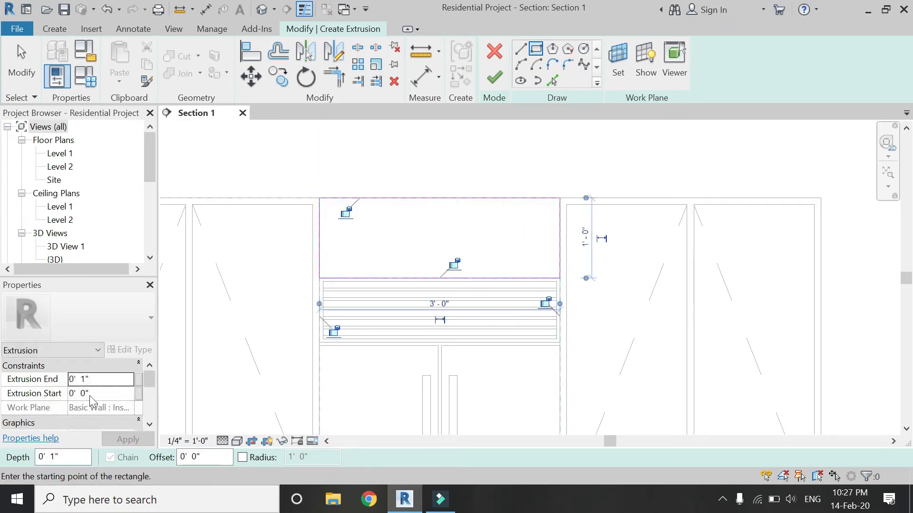
# Set the rectangle's Extrusion End to 1' 10" and finish the extrusion
pyautogui.click(99, 381)
pyautogui.write("1'")
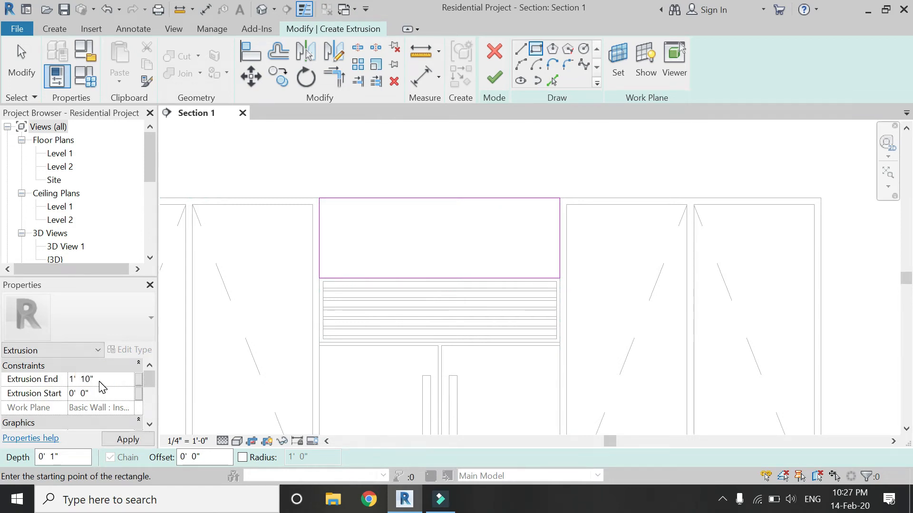
pyautogui.click(495, 77)
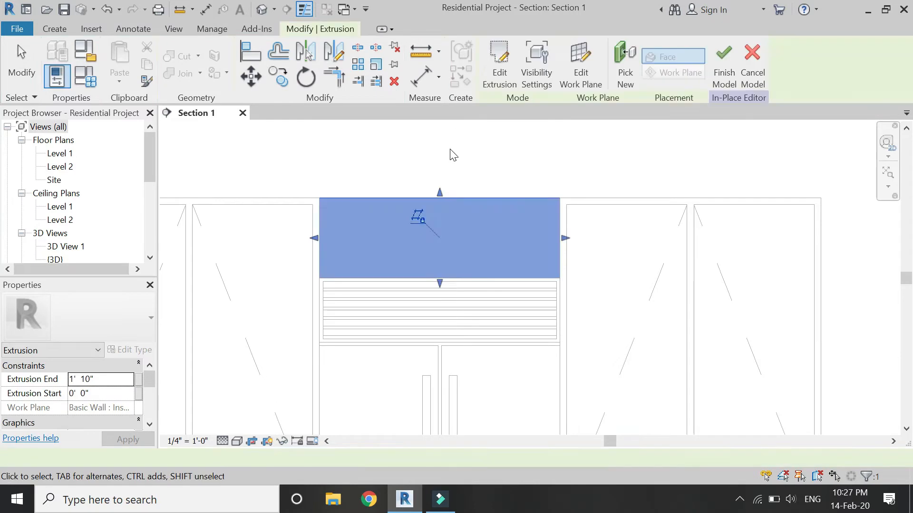
# Start a void extrusion on the new block's face and sketch a rectangle inset by a -0' 1" offset from the block's corners
pyautogui.click(60, 28)
pyautogui.click(278, 71)
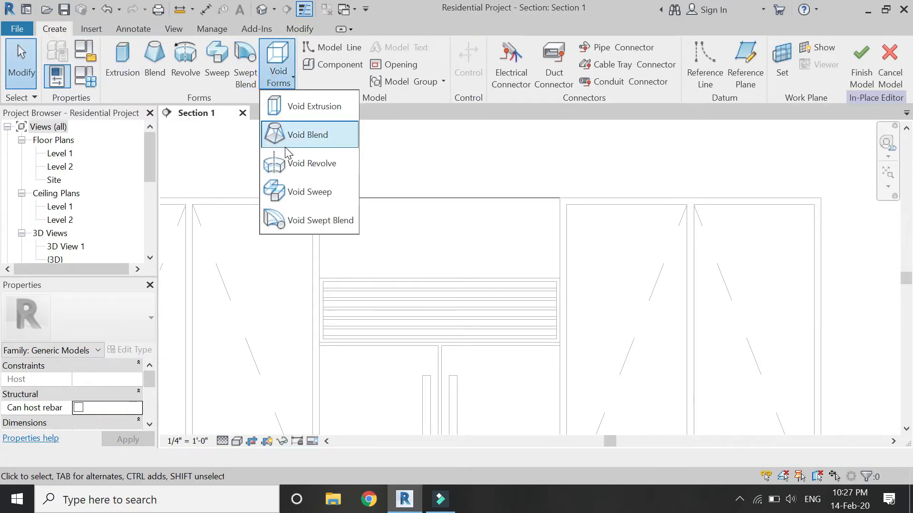
pyautogui.click(307, 107)
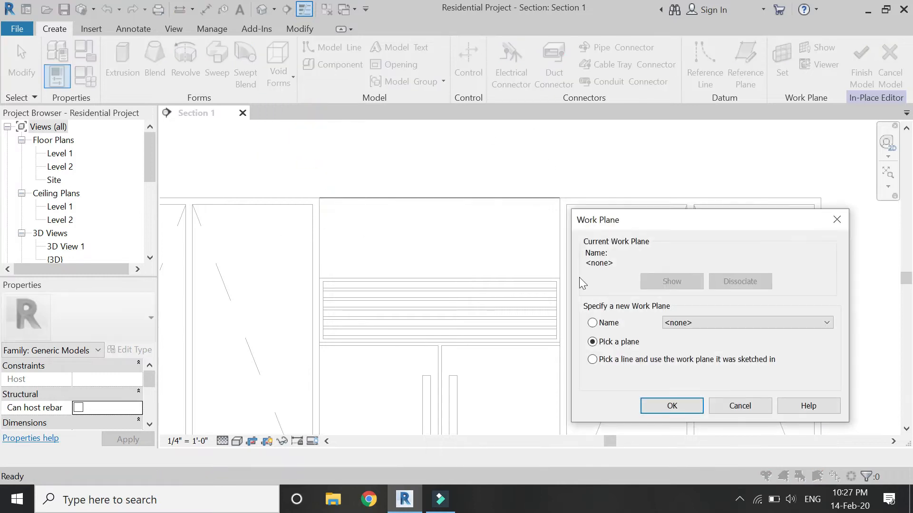
pyautogui.click(672, 406)
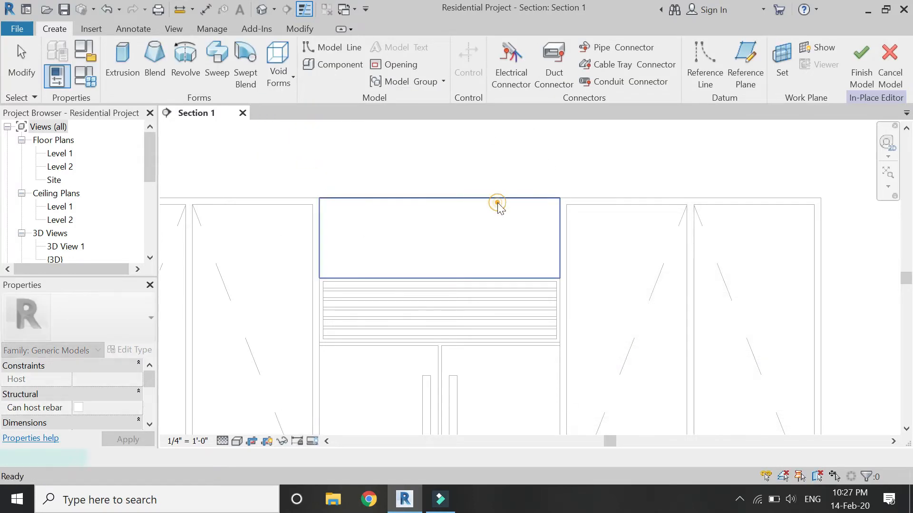
pyautogui.click(497, 199)
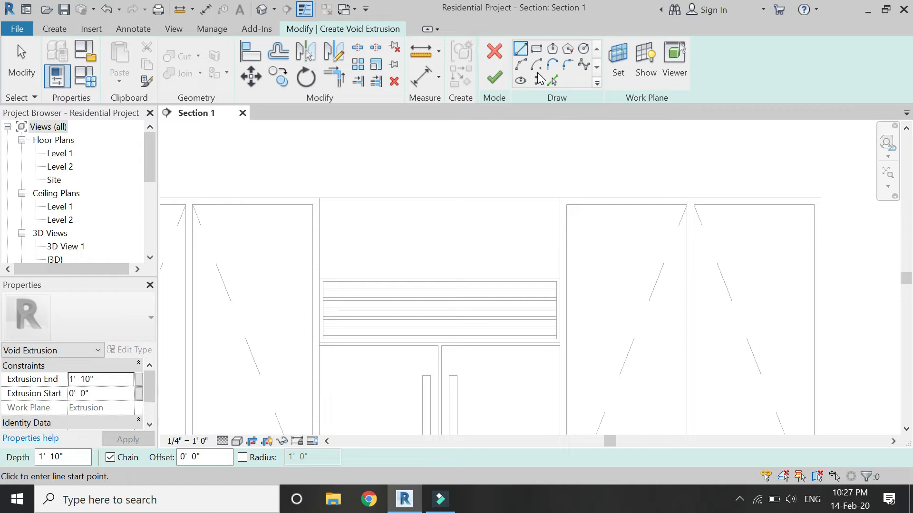
pyautogui.click(536, 49)
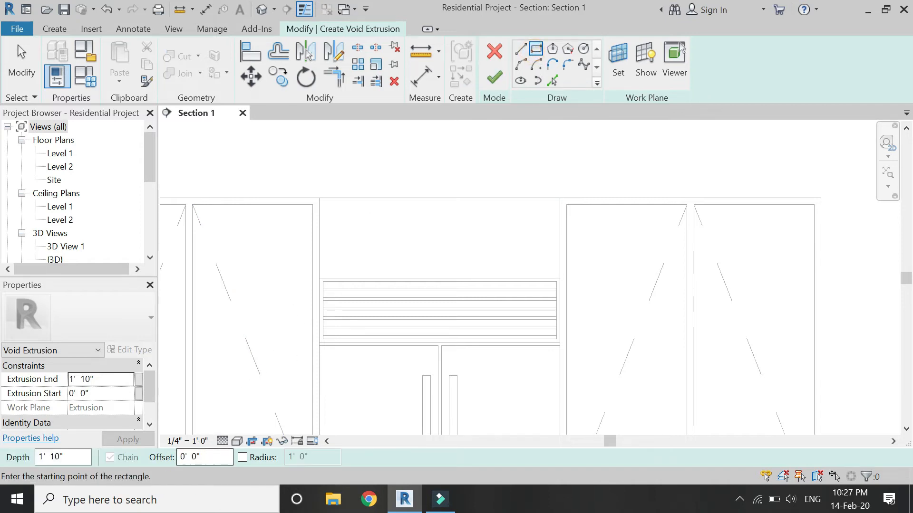
pyautogui.write('-1')
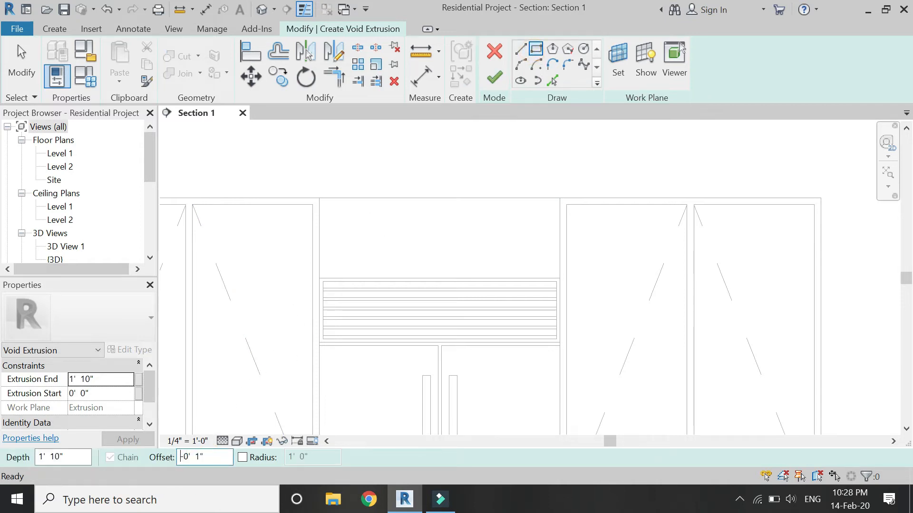
pyautogui.click(321, 198)
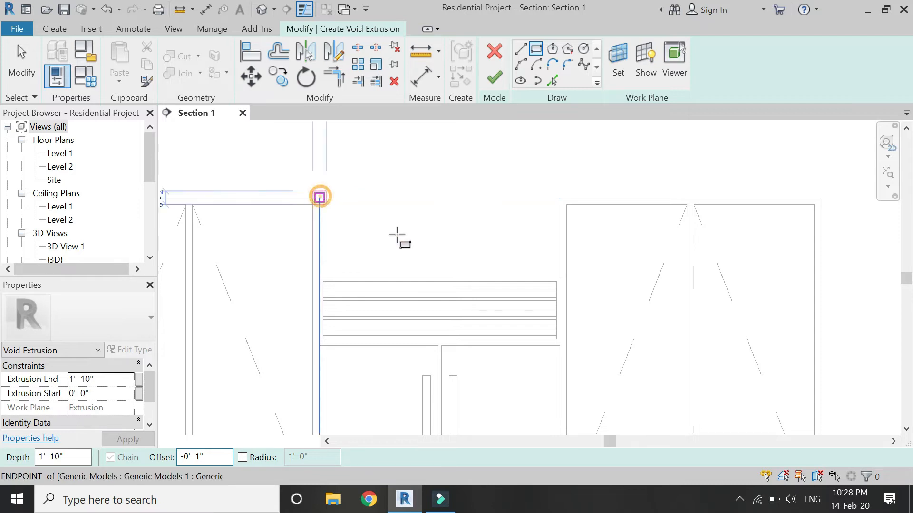
pyautogui.click(557, 275)
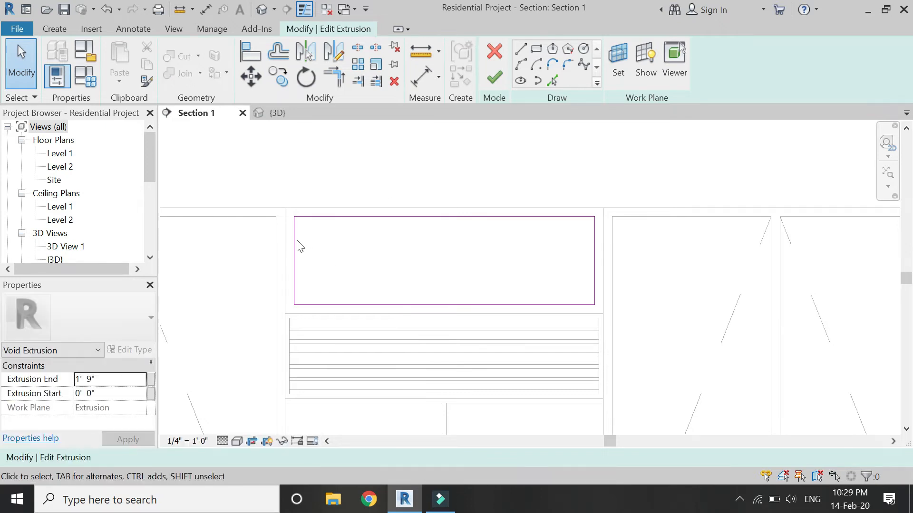
# Move the void sketch's two vertical lines outward onto the block's side edges, finish the sketch and check the opening in {3D}
pyautogui.click(298, 245)
pyautogui.moveTo(298, 245)
pyautogui.mouseDown()
pyautogui.moveTo(271, 238)
pyautogui.moveTo(286, 245)
pyautogui.mouseUp()
pyautogui.click(594, 246)
pyautogui.moveTo(594, 247); pyautogui.dragTo(604, 248)
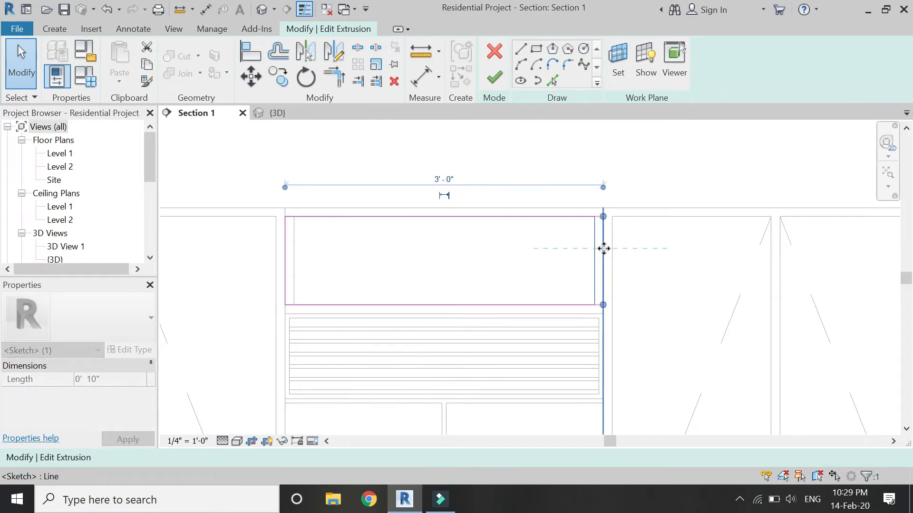
pyautogui.click(495, 77)
pyautogui.click(501, 164)
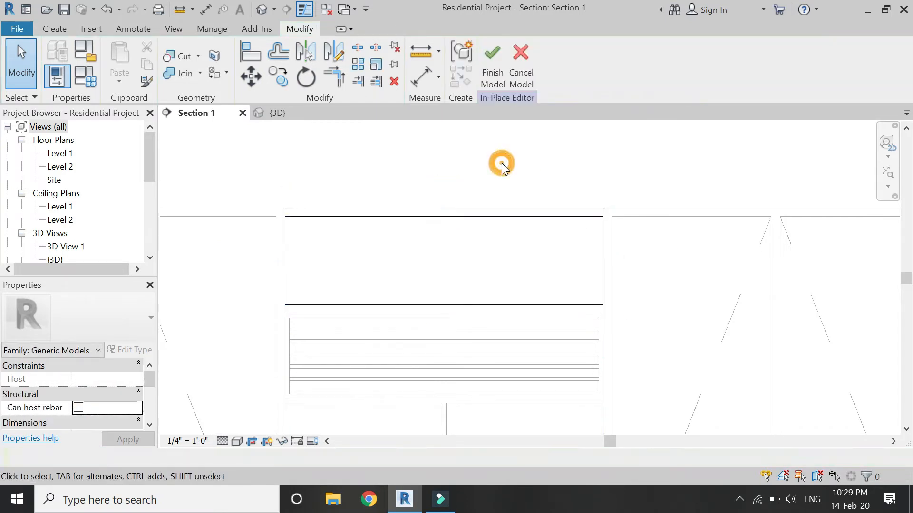
pyautogui.click(278, 112)
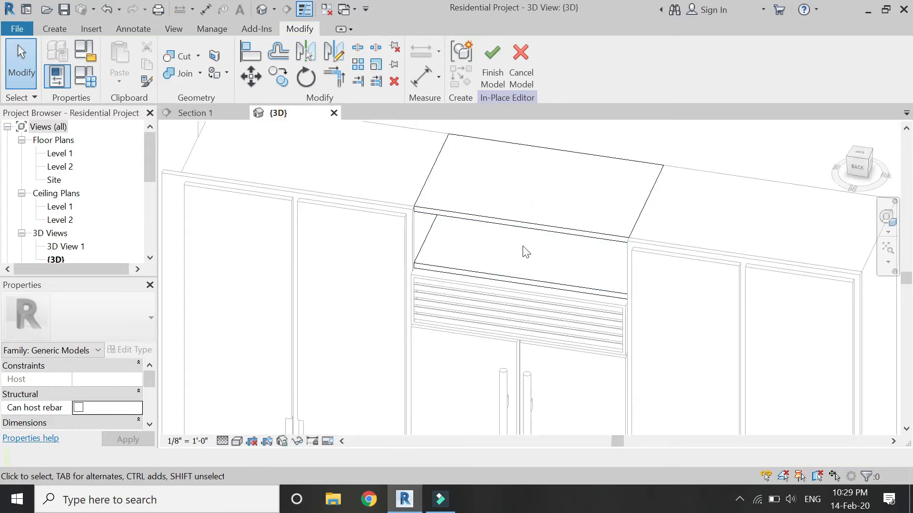
pyautogui.click(226, 113)
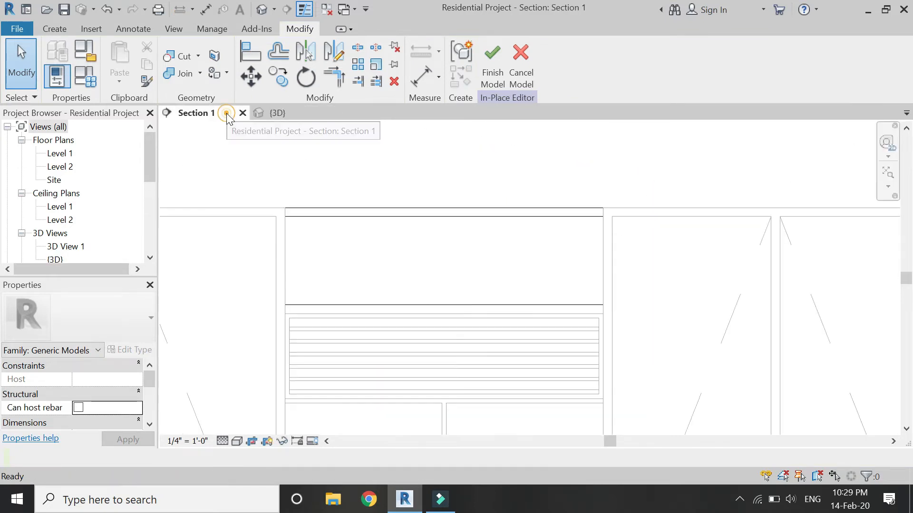
# Start an extrusion on the block's face in Section 1 and sketch a 3'-0" by 1'-0" rectangle around its full outline
pyautogui.click(54, 29)
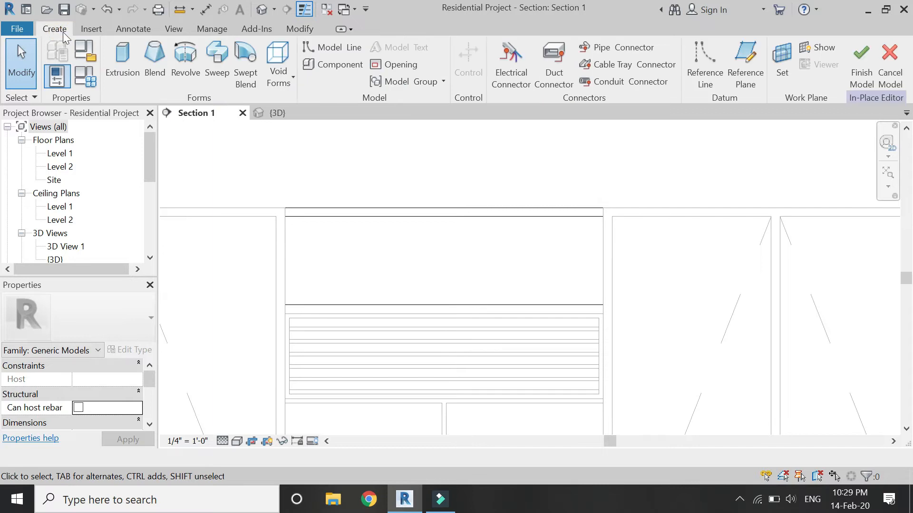
pyautogui.click(121, 62)
pyautogui.click(672, 406)
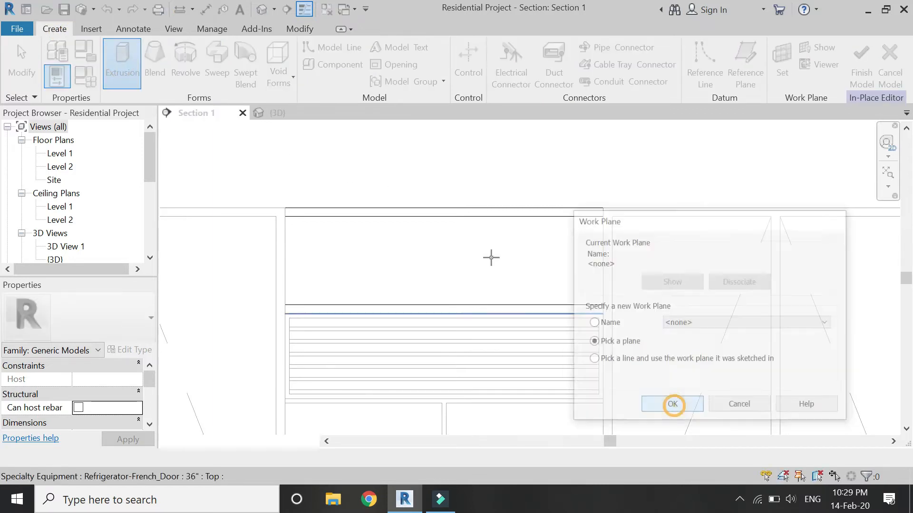
pyautogui.click(465, 216)
pyautogui.click(539, 50)
pyautogui.click(285, 208)
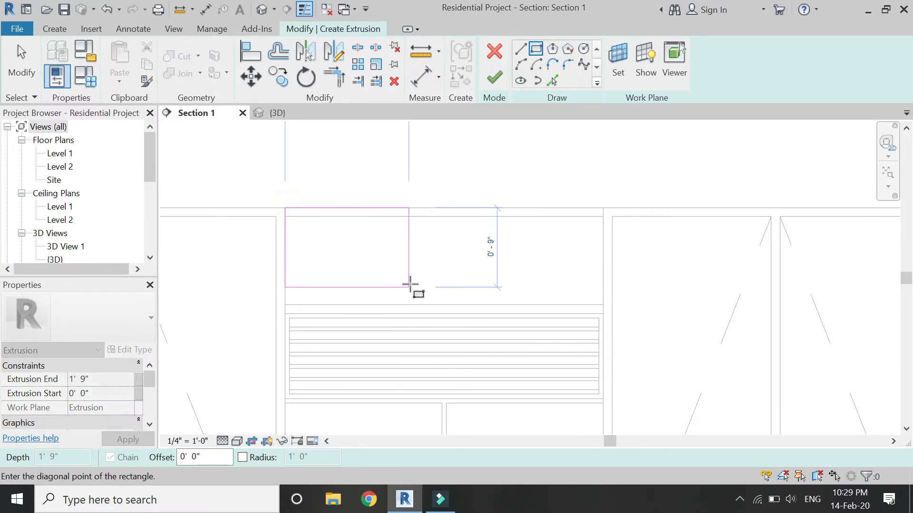
pyautogui.click(603, 313)
pyautogui.doubleClick(208, 455)
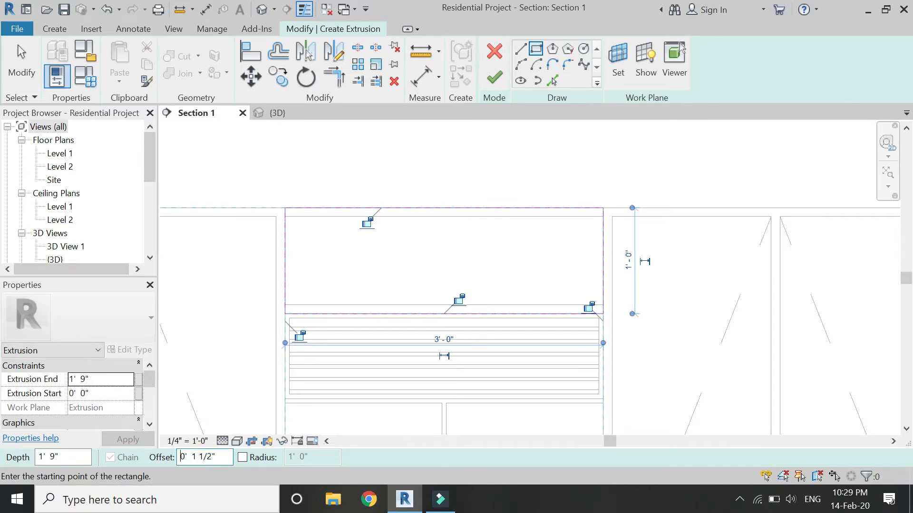
pyautogui.click(285, 208)
pyautogui.press('Escape')
pyautogui.press('Escape')
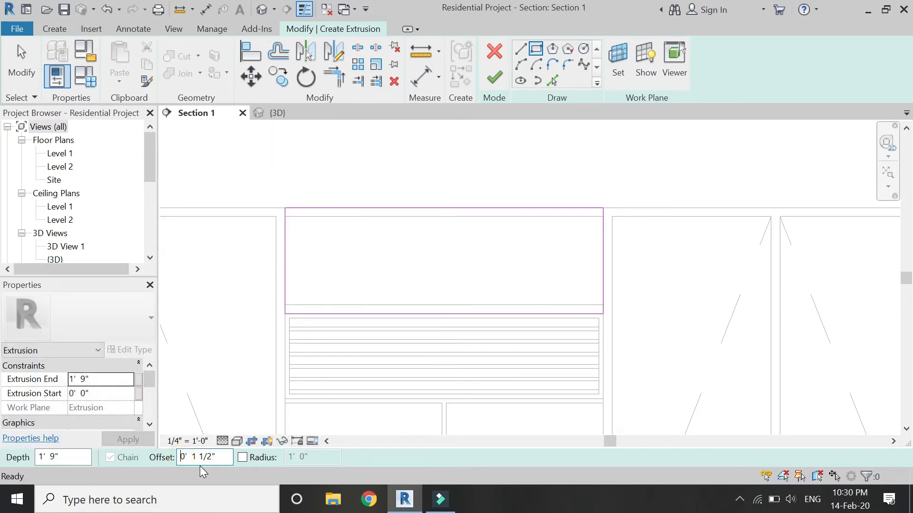
# Sketch an inner rectangle from the outline's corners with a -0' 1 1/2" offset
pyautogui.click(286, 208)
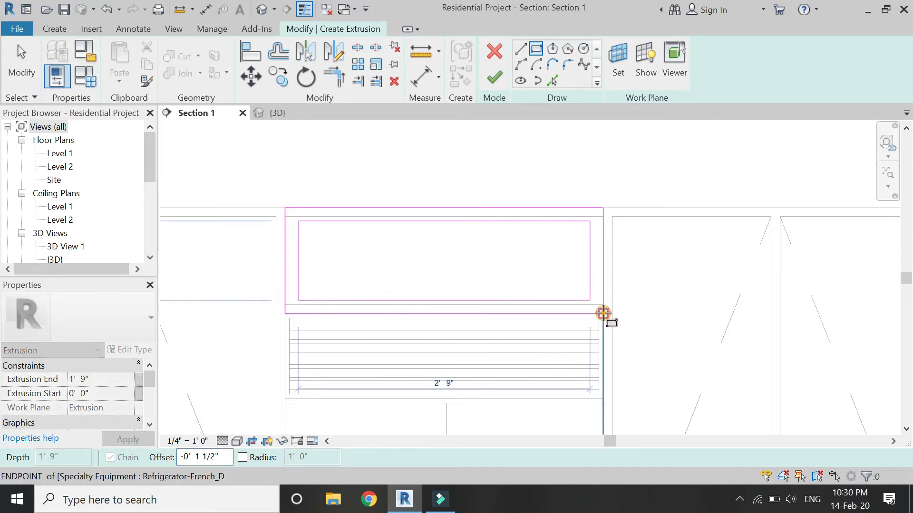
pyautogui.click(602, 314)
pyautogui.press('Escape')
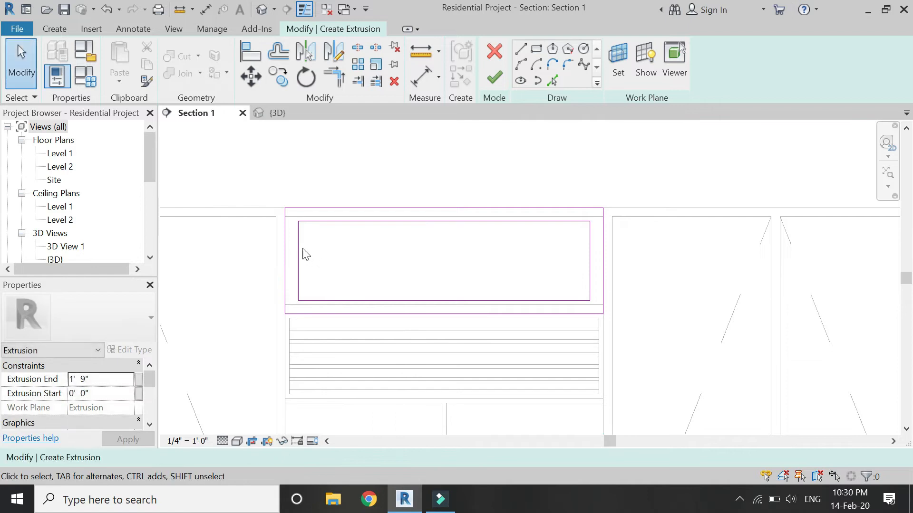
# Delete the inner rectangle's vertical lines and trim its upper line with the outline's sides to close the top strip
pyautogui.click(299, 249)
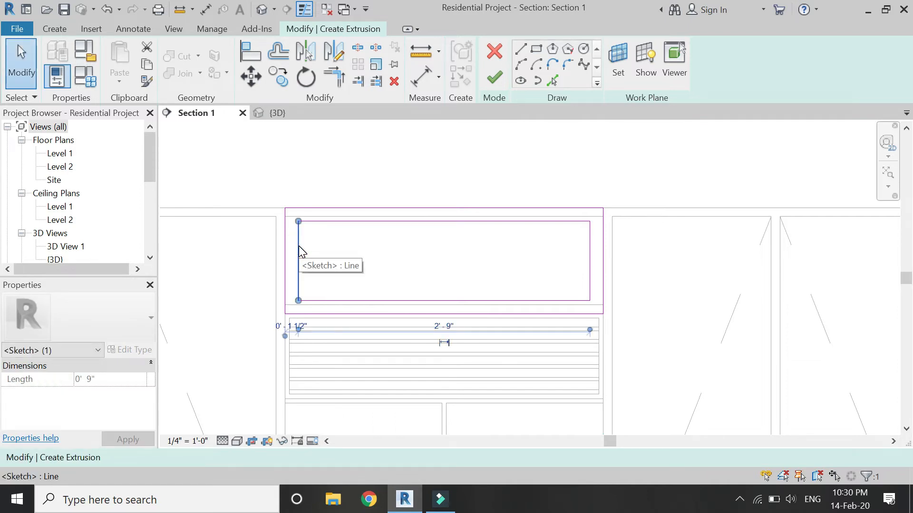
pyautogui.press('Delete')
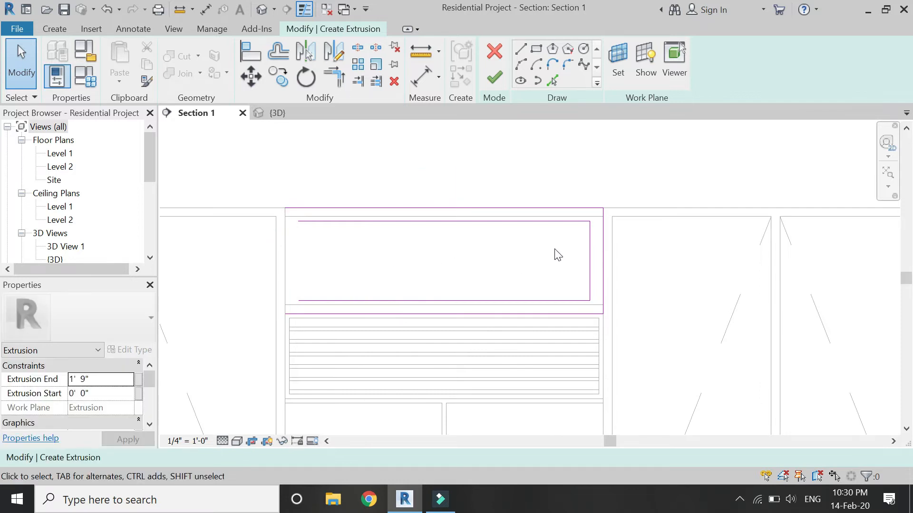
pyautogui.click(589, 259)
pyautogui.press('Delete')
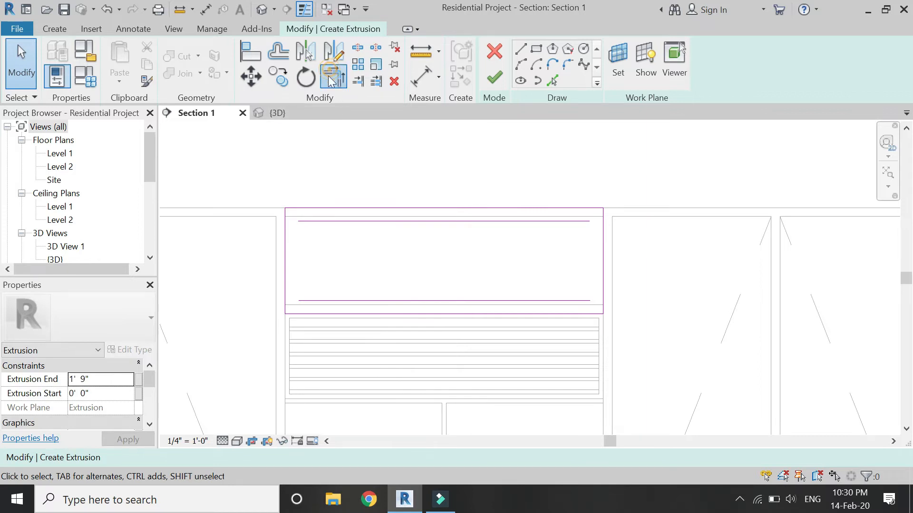
pyautogui.click(332, 79)
pyautogui.click(602, 217)
pyautogui.click(434, 220)
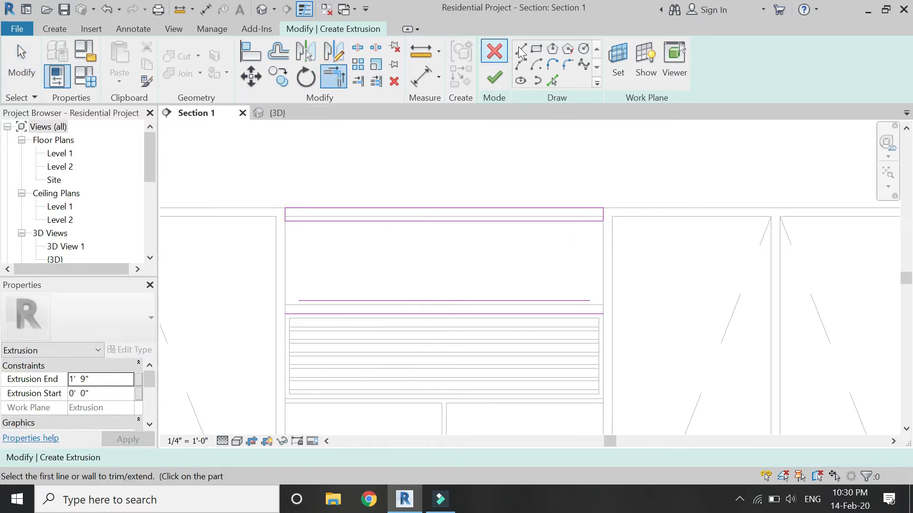
# Close a second strip along the outline's lower edge with short vertical end lines trimmed to the lower inner line
pyautogui.click(521, 48)
pyautogui.click(286, 310)
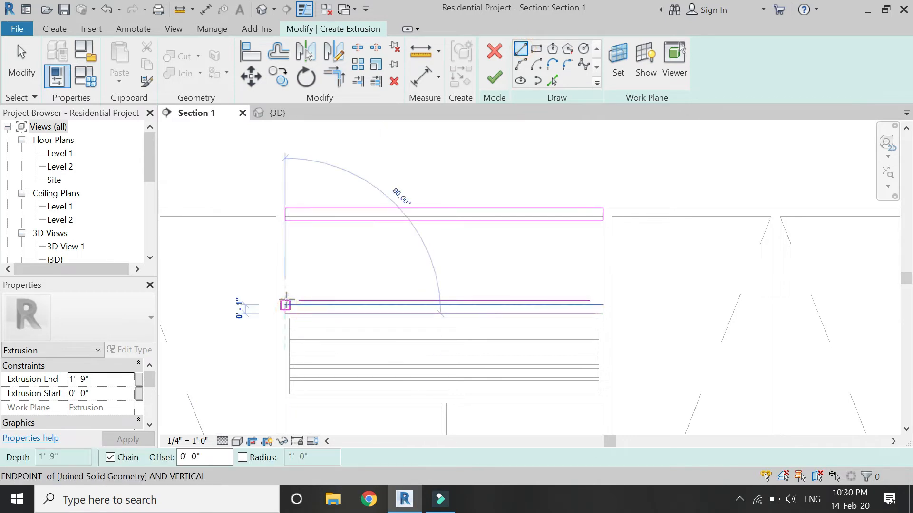
pyautogui.scroll(2, 520, 312)
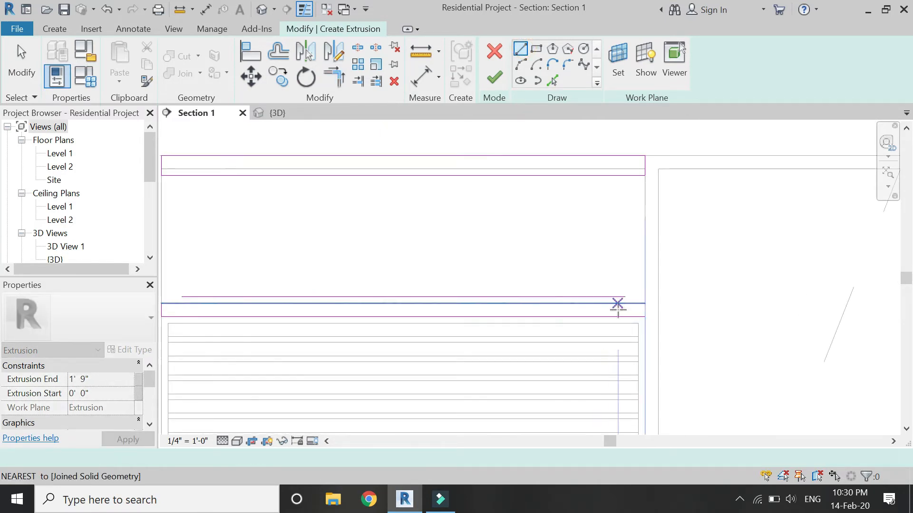
pyautogui.click(645, 316)
pyautogui.press('Escape')
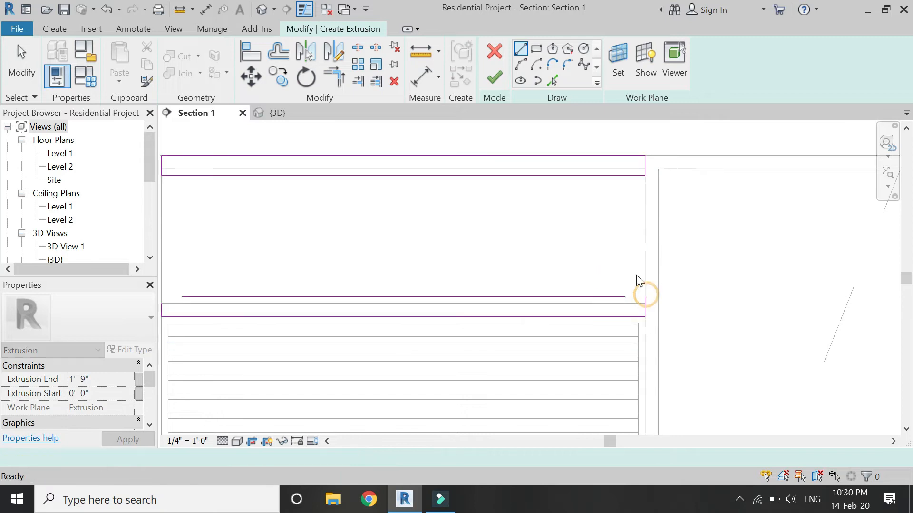
pyautogui.click(334, 76)
pyautogui.click(597, 296)
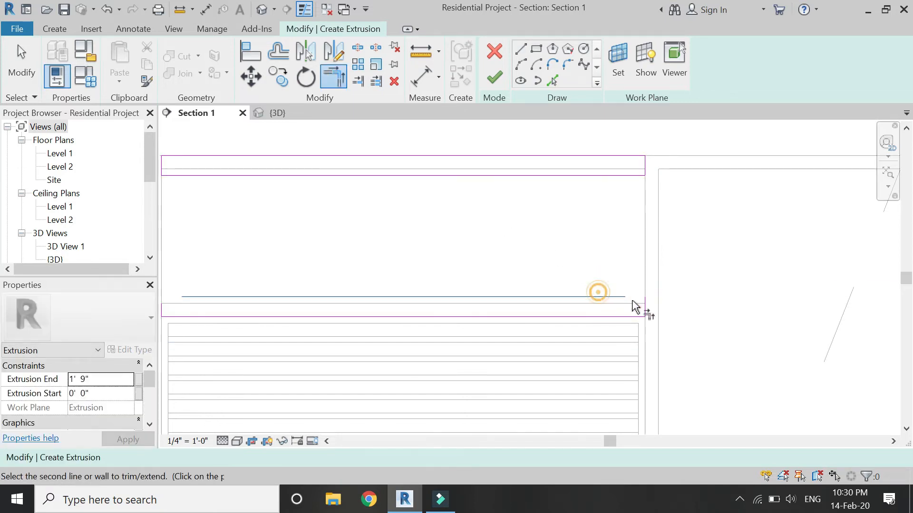
pyautogui.click(644, 306)
pyautogui.scroll(-4, 685, 318)
pyautogui.scroll(3, 411, 308)
pyautogui.click(413, 306)
pyautogui.click(390, 314)
pyautogui.scroll(-3, 271, 354)
# Set the Extrusion End to 0' 1", finish the two-strip extrusion and open {3D}
pyautogui.click(100, 381)
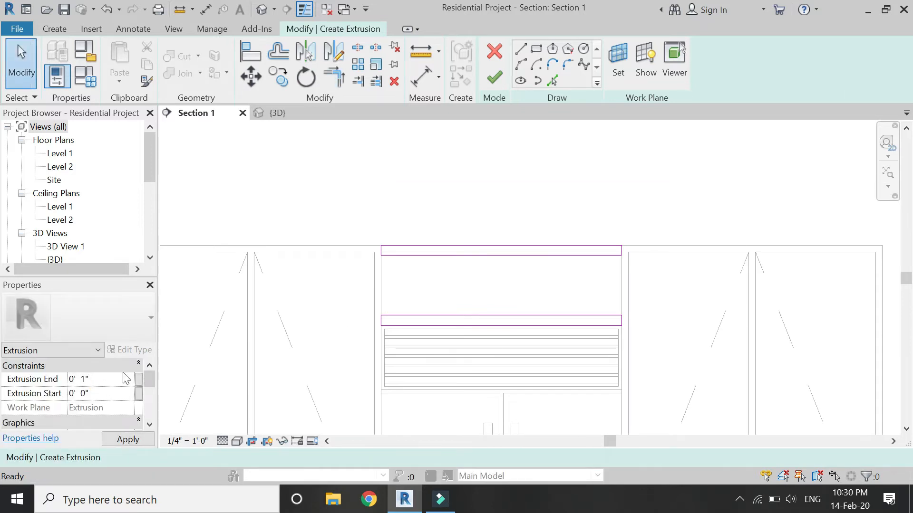
pyautogui.click(495, 76)
pyautogui.click(296, 141)
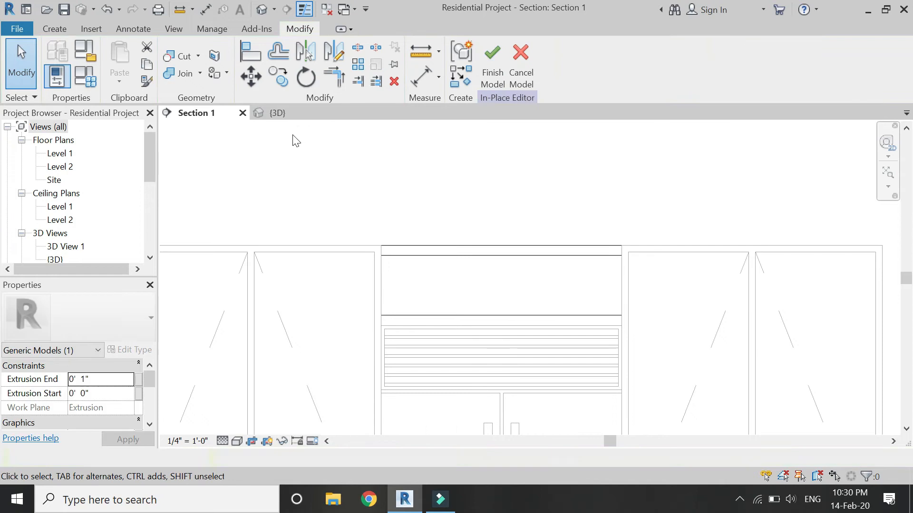
pyautogui.click(278, 112)
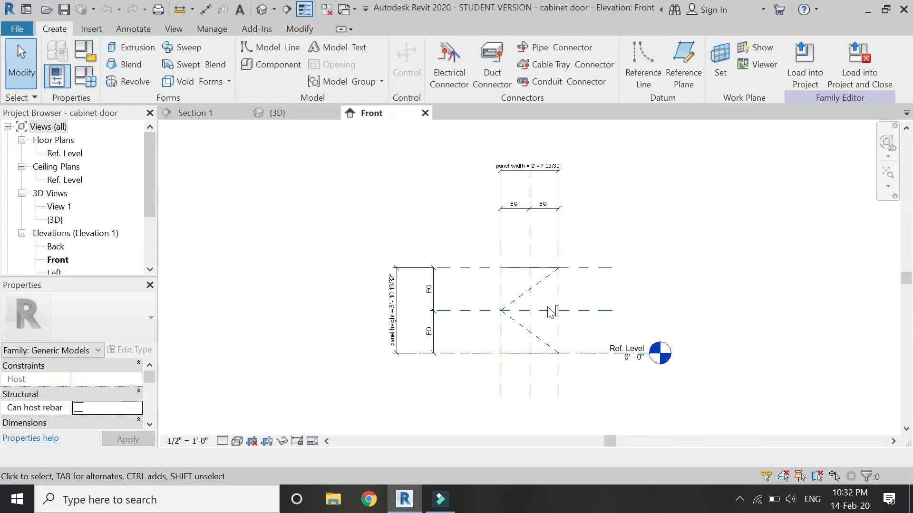
# Save the cabinet door family as hinged cabinet door.rfa in the Revit Tutorial Files folder
pyautogui.scroll(1, 551, 313)
pyautogui.click(20, 30)
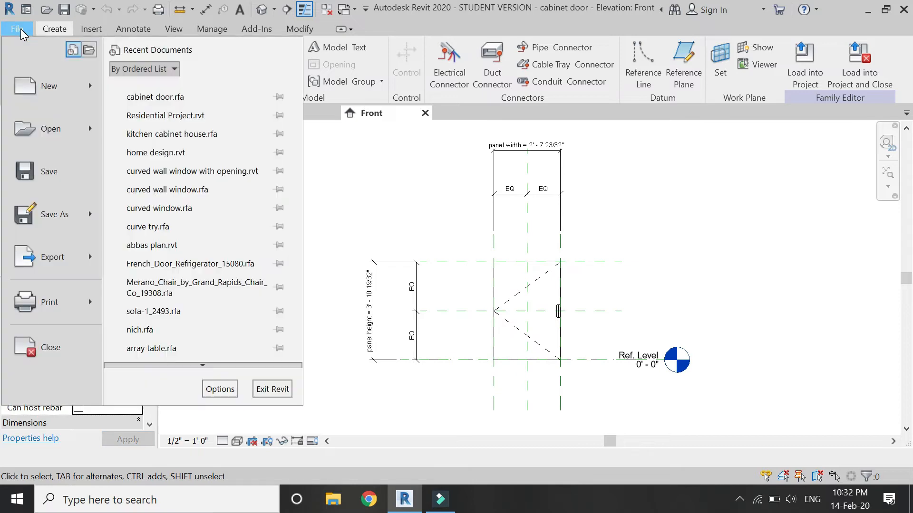
pyautogui.moveTo(74, 227)
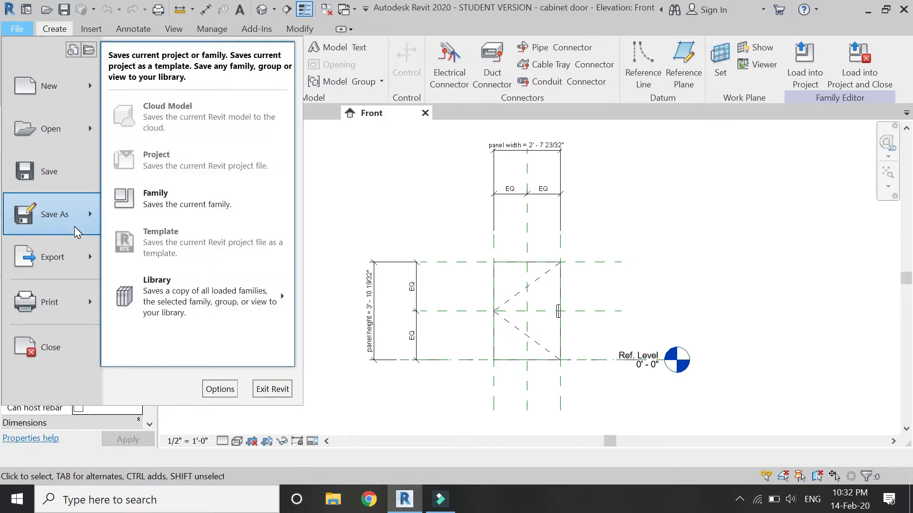
pyautogui.click(160, 206)
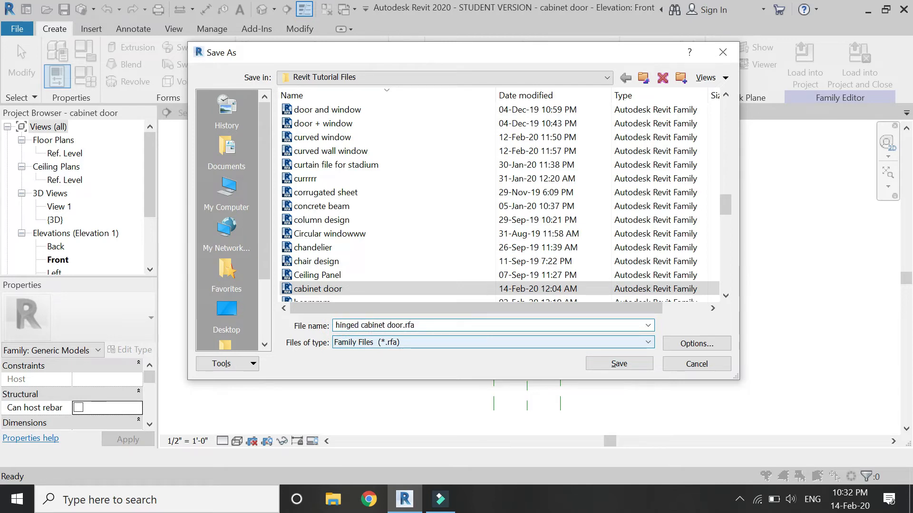
pyautogui.click(612, 365)
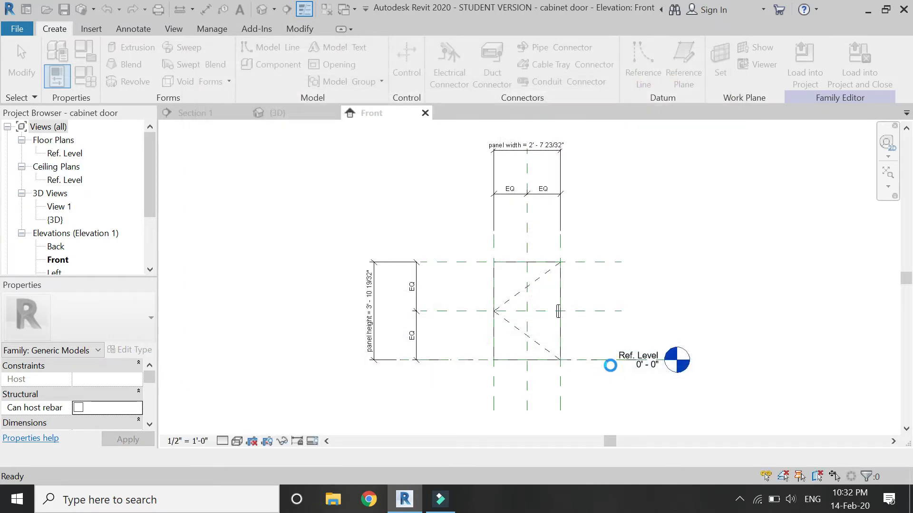
# Delete the void extrusion of the handle at the door panel's side edge in the Front elevation
pyautogui.scroll(3, 577, 338)
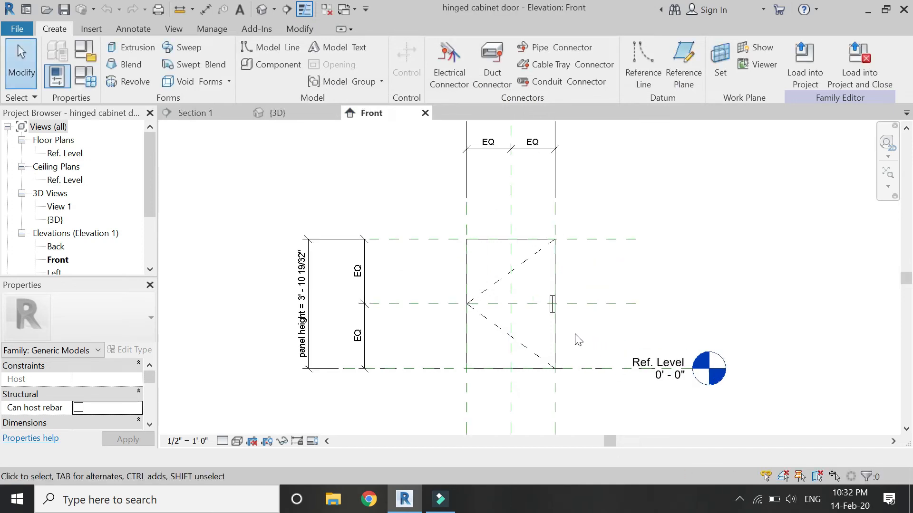
pyautogui.scroll(1, 556, 307)
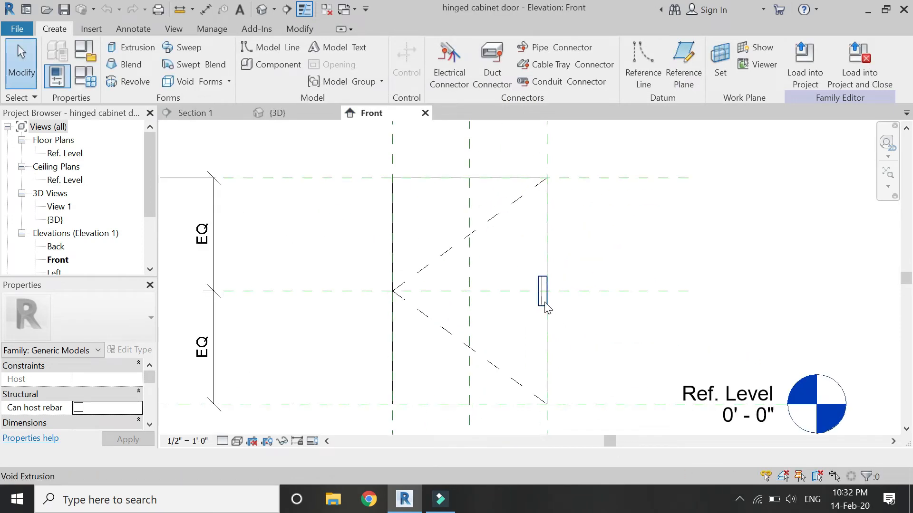
pyautogui.click(542, 309)
pyautogui.click(582, 336)
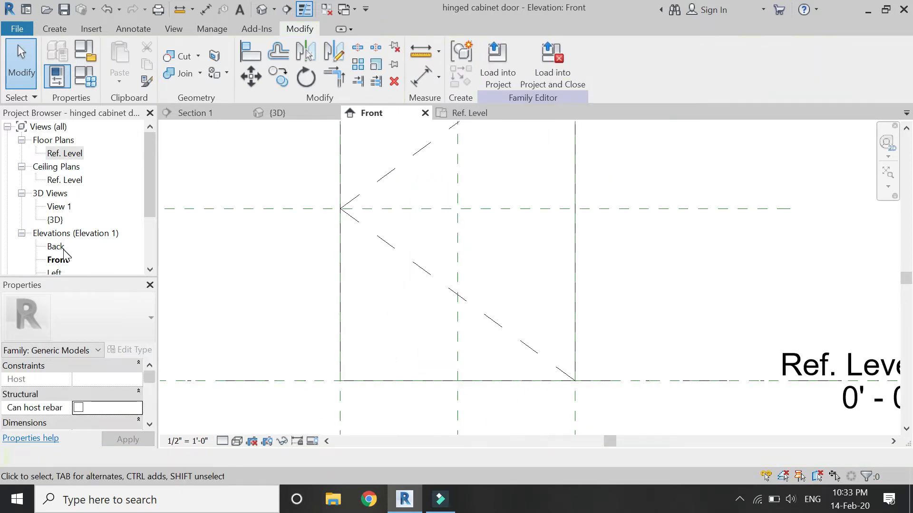
# Start a void extrusion in the Left elevation with Reference Plane : Center (Left/Right) as its work plane
pyautogui.scroll(-1, 65, 255)
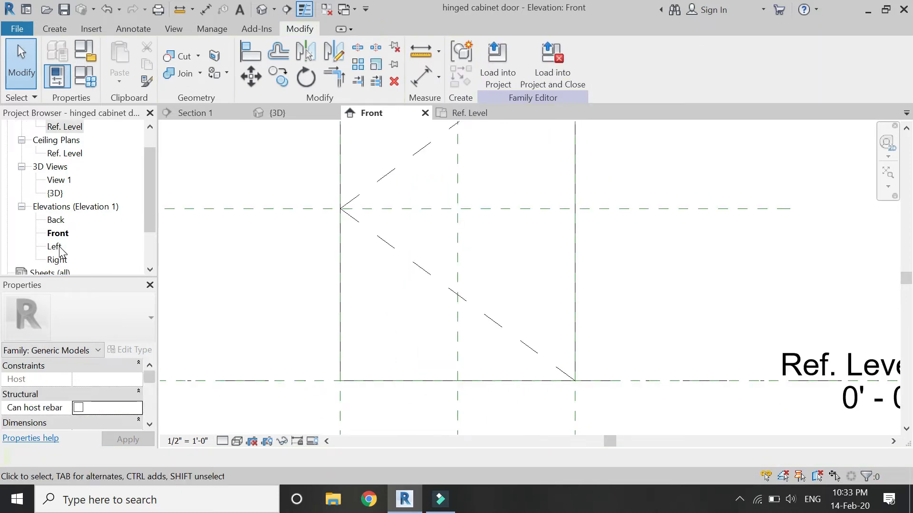
pyautogui.doubleClick(56, 247)
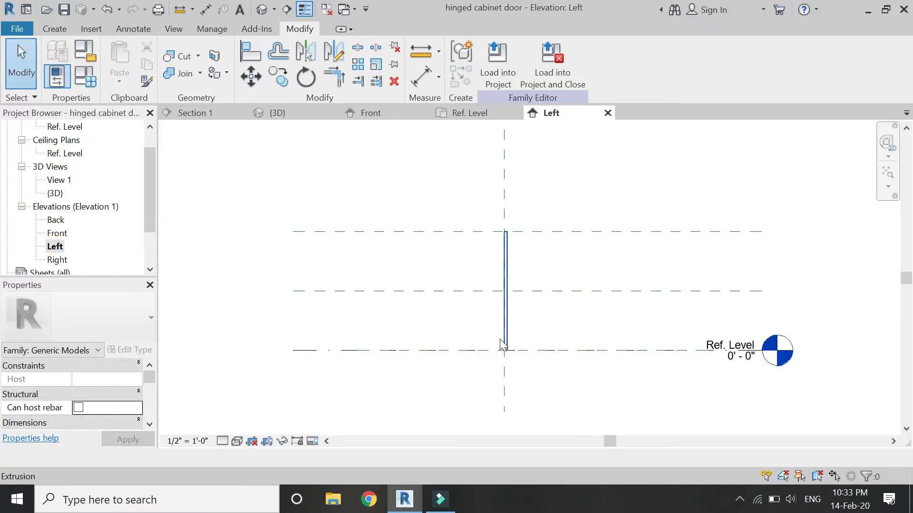
pyautogui.scroll(3, 511, 362)
pyautogui.click(57, 33)
pyautogui.click(206, 87)
pyautogui.click(222, 105)
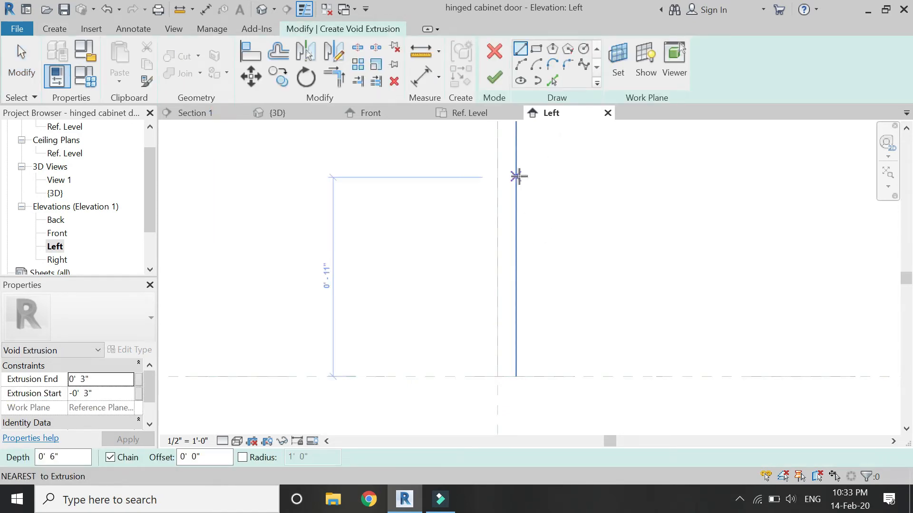
pyautogui.click(621, 79)
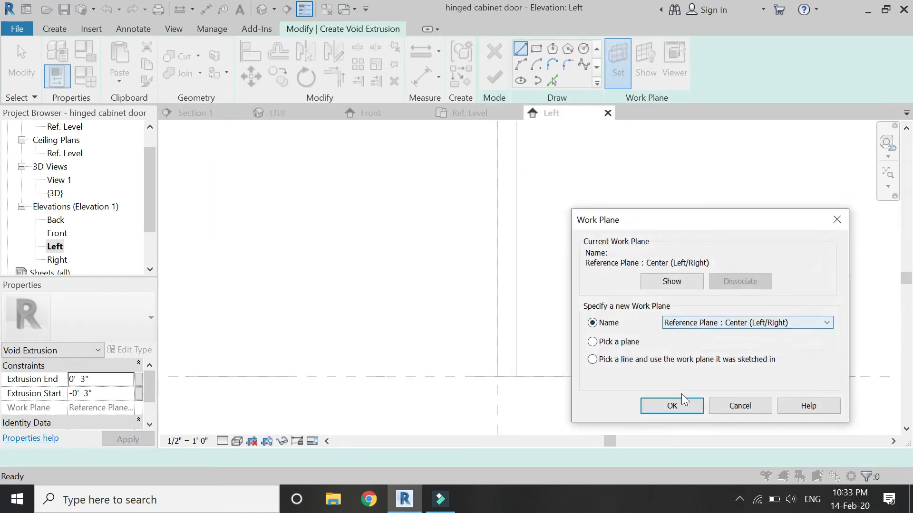
pyautogui.click(682, 407)
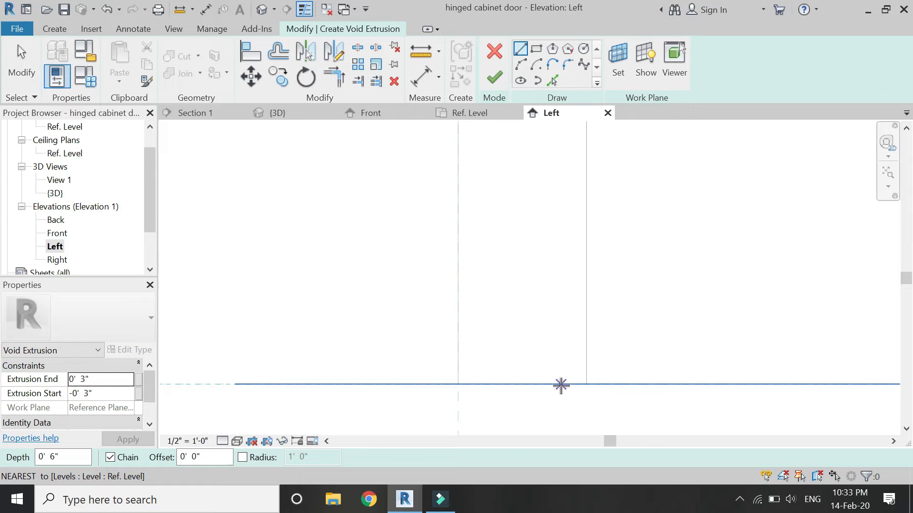
# Sketch a stepped handle profile at the panel's base, 1 3/4" high and 3/4" deep with a 1" lower step, and finish the void
pyautogui.click(555, 384)
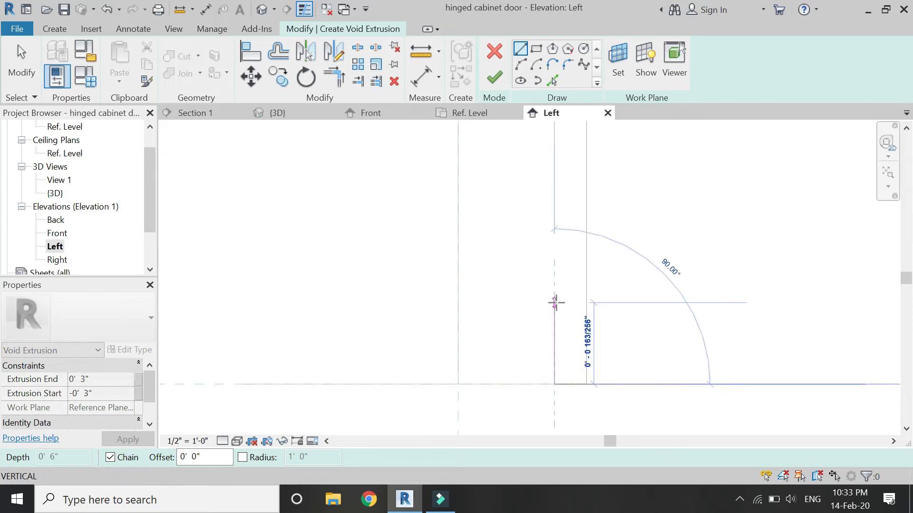
pyautogui.write('1.75')
pyautogui.press('Return')
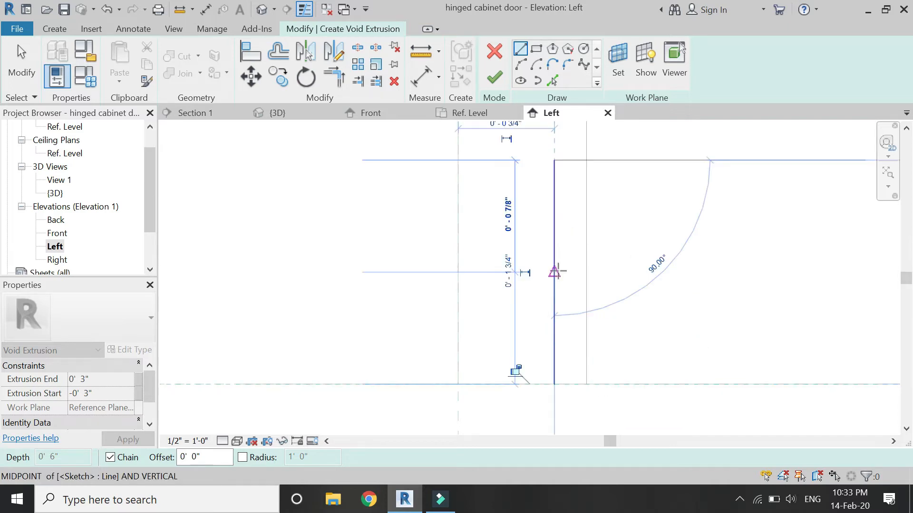
pyautogui.click(476, 161)
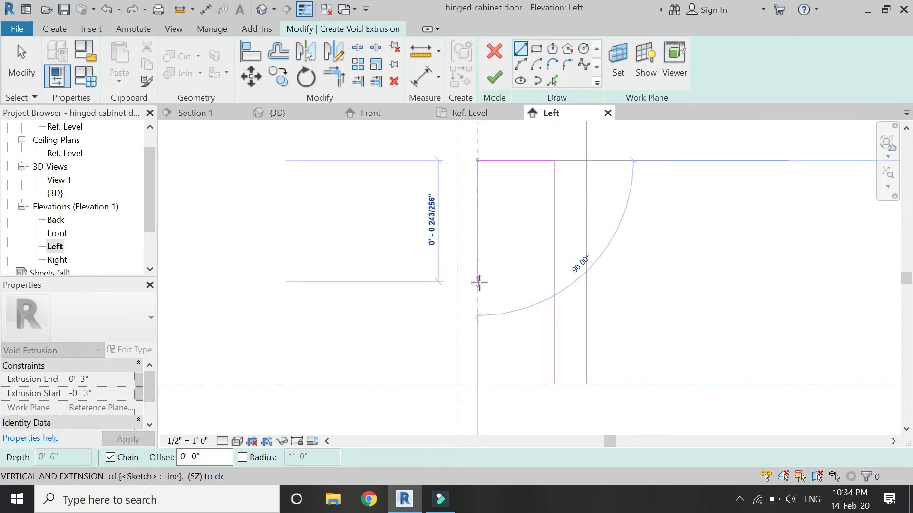
pyautogui.click(478, 258)
pyautogui.click(457, 256)
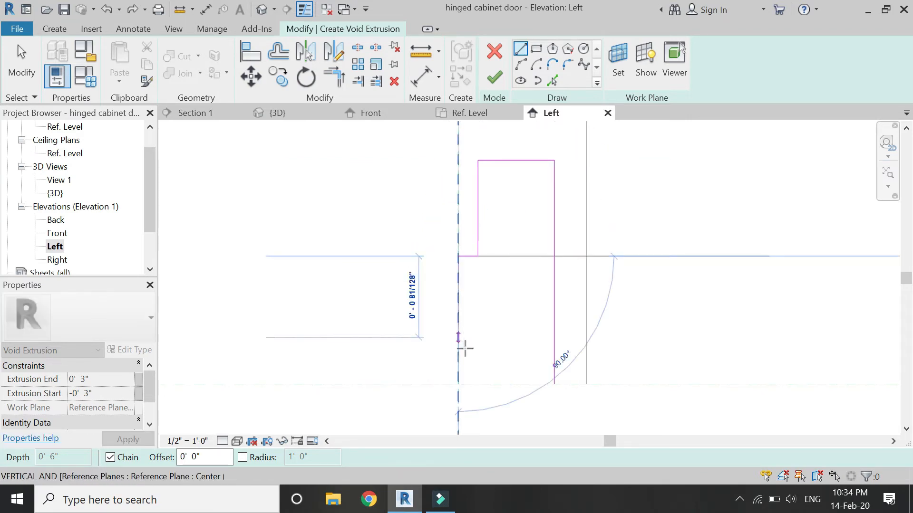
pyautogui.click(458, 384)
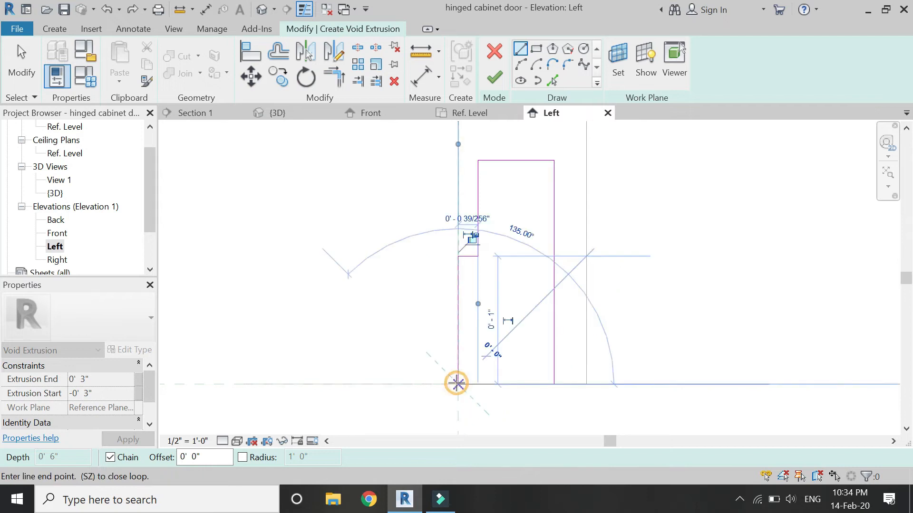
pyautogui.click(553, 385)
pyautogui.press('Escape')
pyautogui.press('Escape')
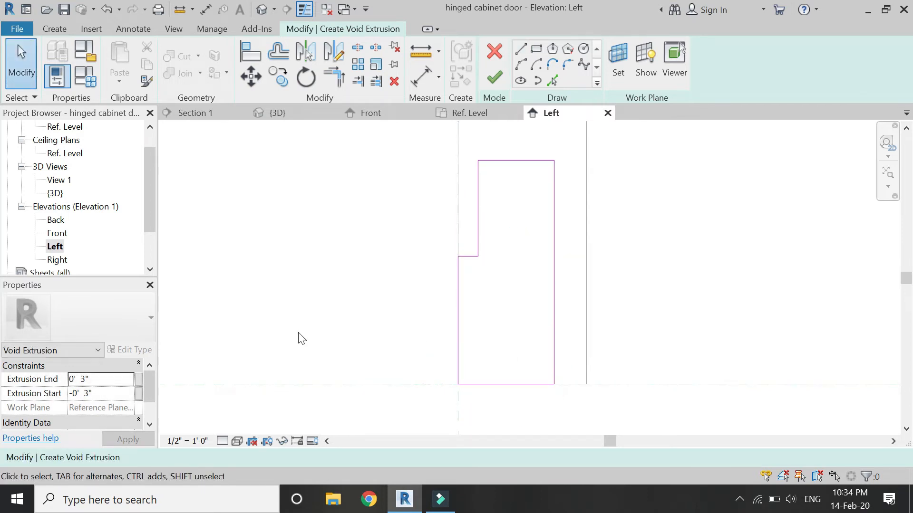
pyautogui.click(489, 76)
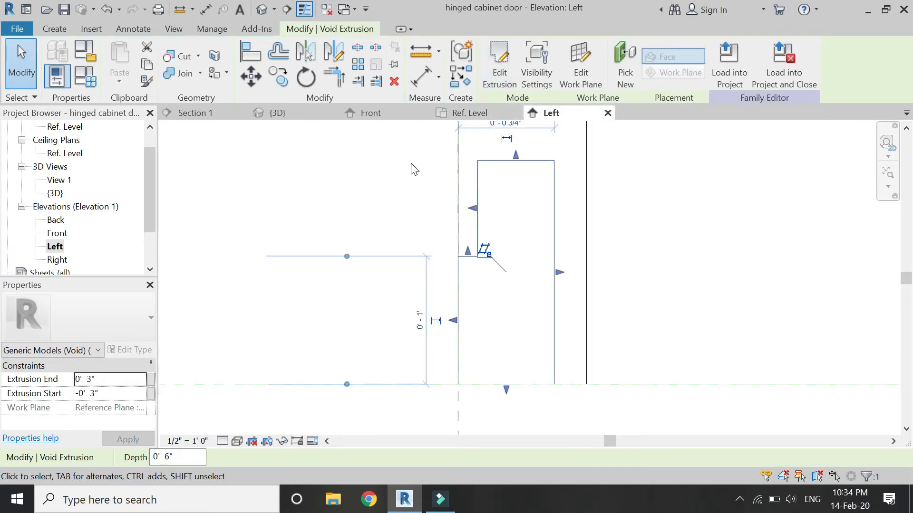
# Check the new handle void at the panel's base in the Front elevation and save the family
pyautogui.click(381, 112)
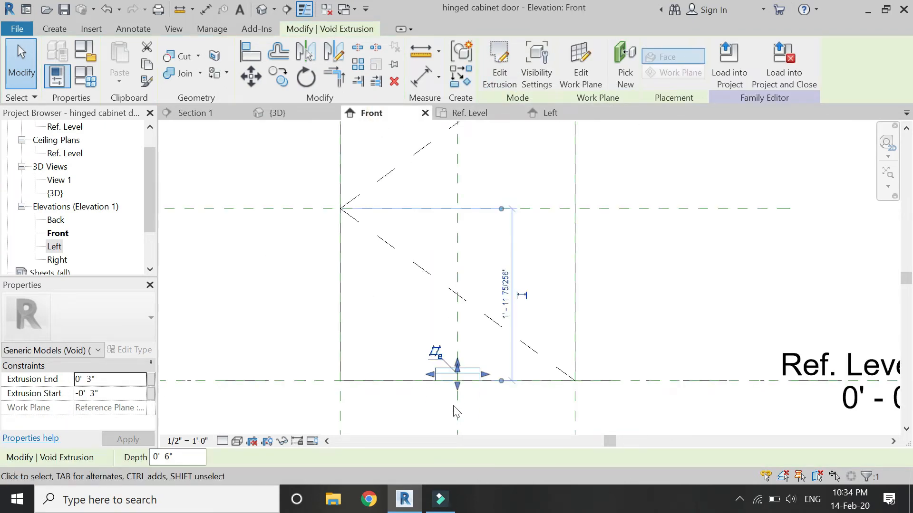
pyautogui.click(485, 404)
pyautogui.scroll(-2, 491, 381)
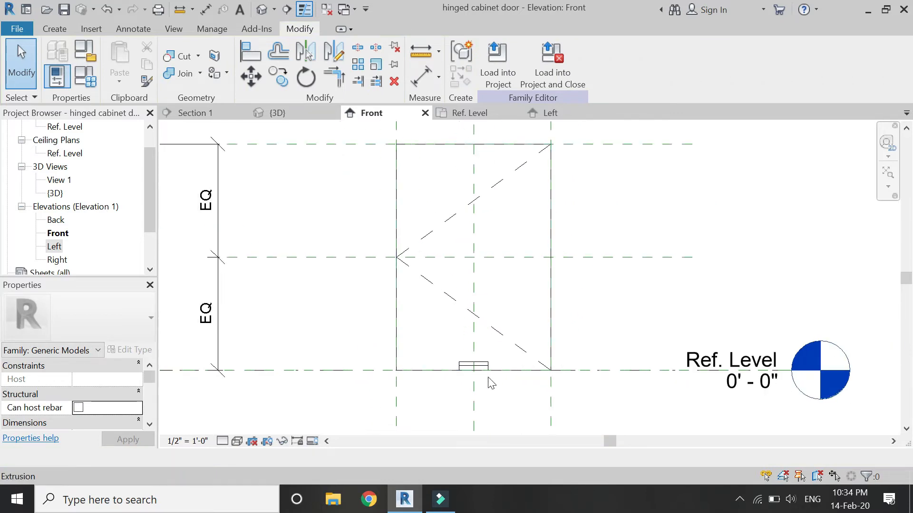
pyautogui.scroll(-2, 495, 385)
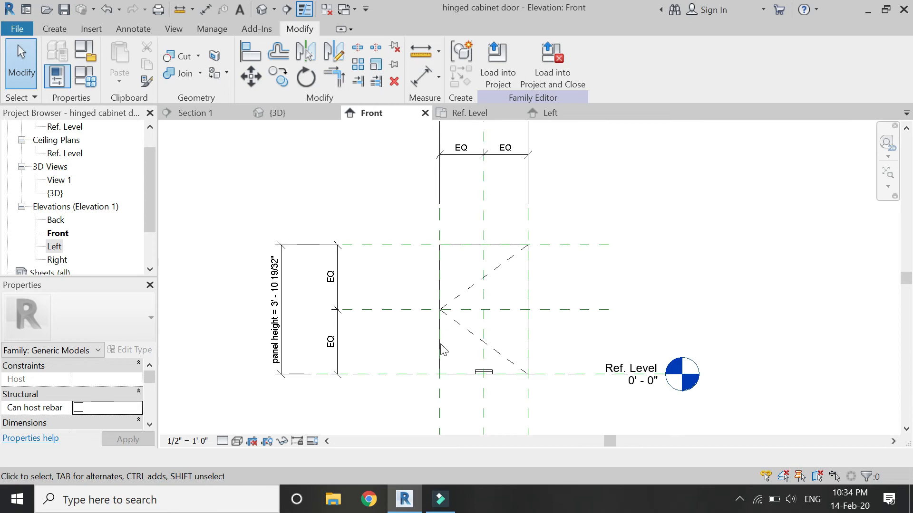
pyautogui.click(64, 11)
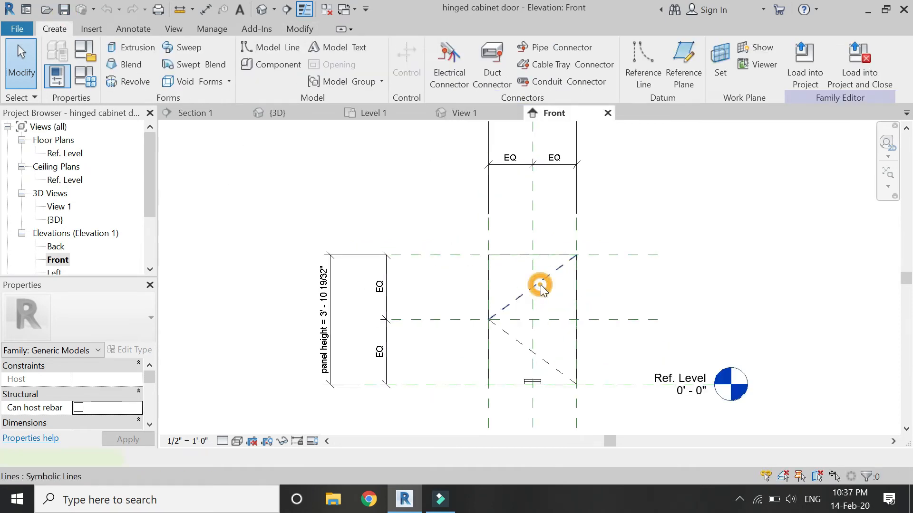
# Delete the two dashed symbolic swing lines in the Front elevation and open the Ref. Level floor plan
pyautogui.click(540, 284)
pyautogui.press('Delete')
pyautogui.click(551, 361)
pyautogui.press('Delete')
pyautogui.doubleClick(75, 154)
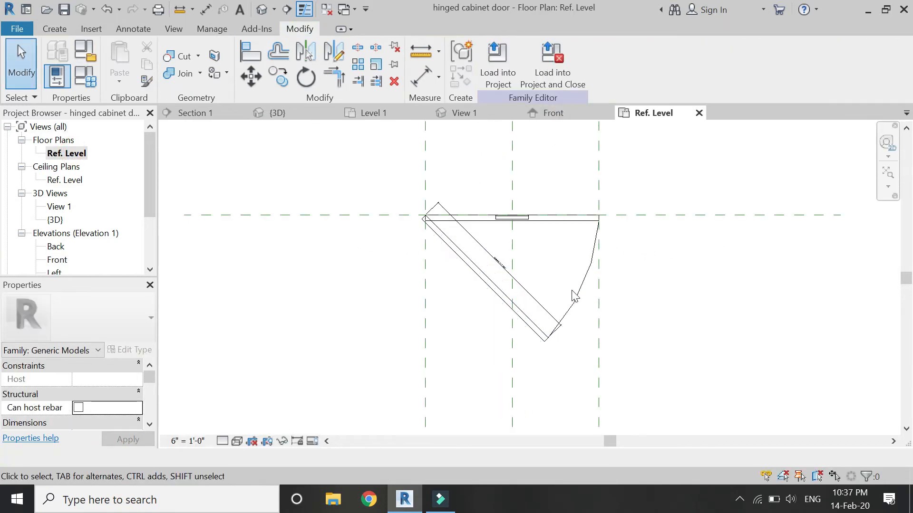
# Delete the lines of the swung-open door panel and its swing arc in the Ref. Level floor plan
pyautogui.scroll(2, 573, 295)
pyautogui.moveTo(557, 370); pyautogui.dragTo(529, 301)
pyautogui.press('Delete')
pyautogui.scroll(-2, 421, 269)
# Load the hinged cabinet door family into the project while closing it, and open the Section 1 view
pyautogui.click(552, 62)
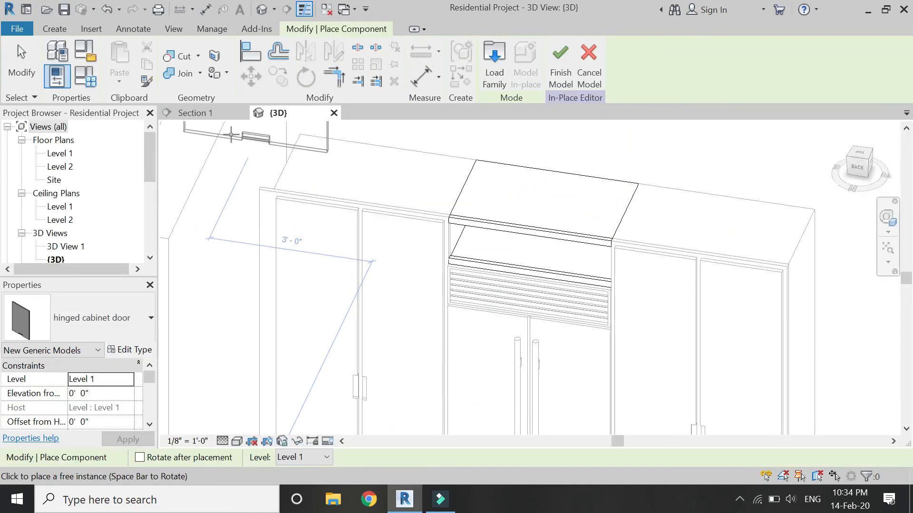
pyautogui.press('Escape')
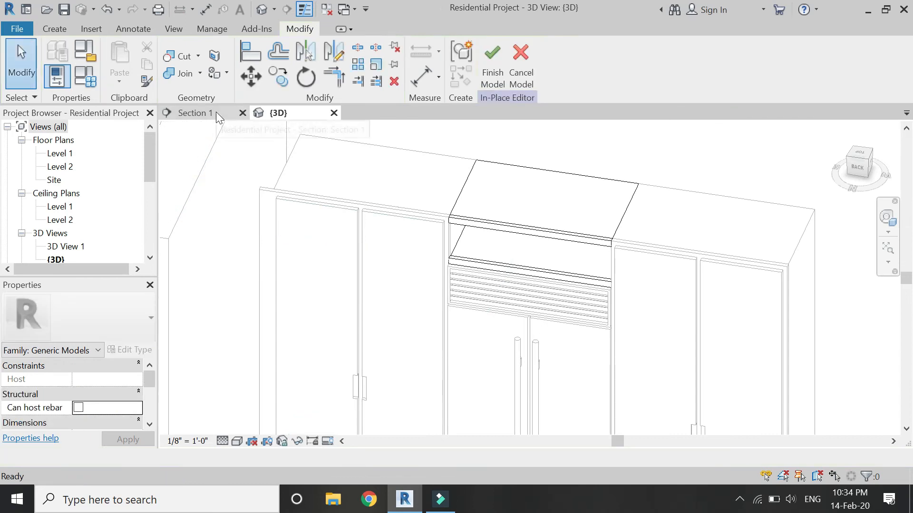
pyautogui.click(216, 112)
pyautogui.scroll(2, 460, 220)
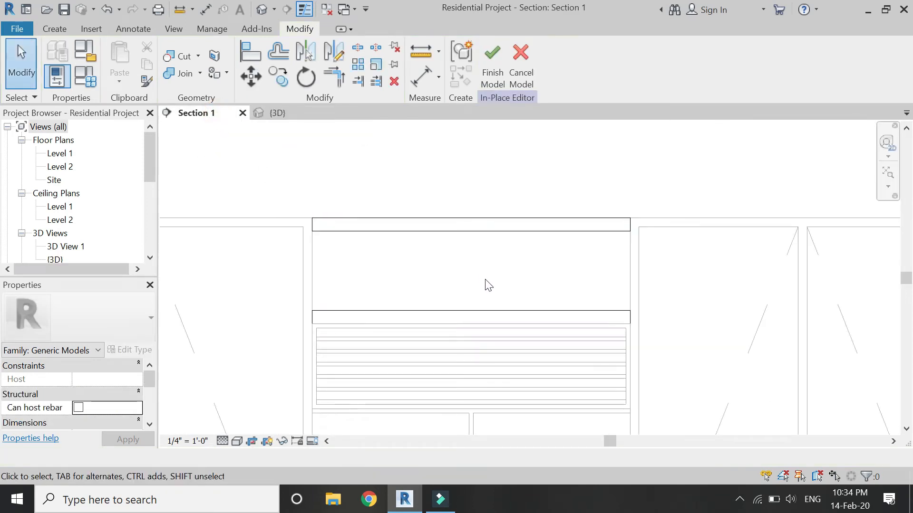
pyautogui.scroll(1, 473, 224)
pyautogui.click(421, 78)
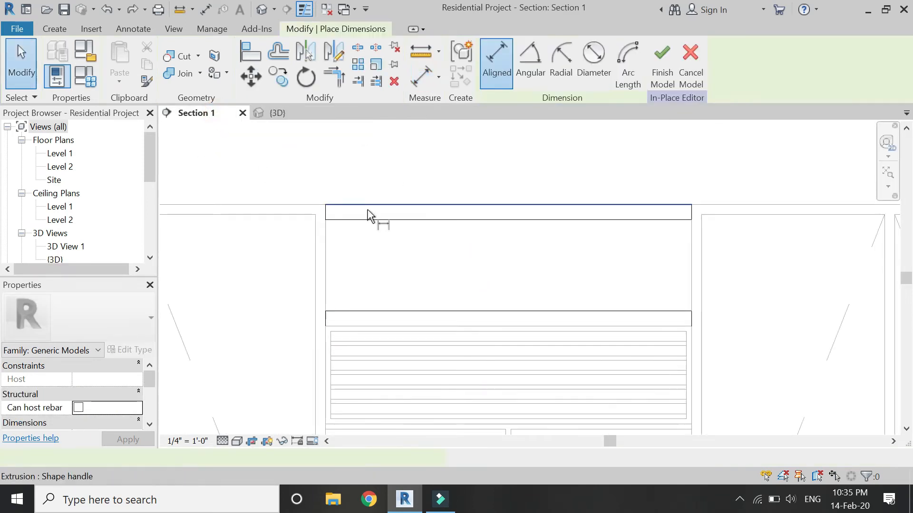
pyautogui.scroll(2, 344, 223)
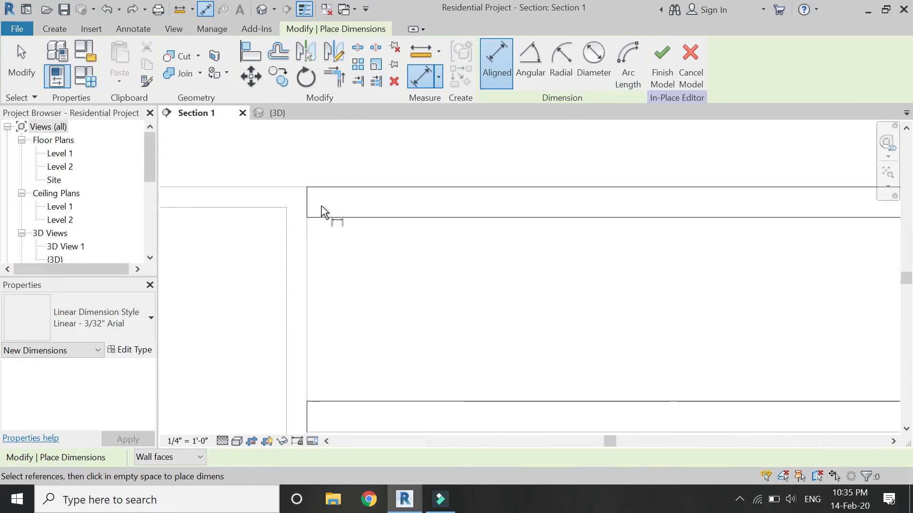
pyautogui.scroll(-1, 339, 217)
pyautogui.press('Escape')
pyautogui.press('Escape')
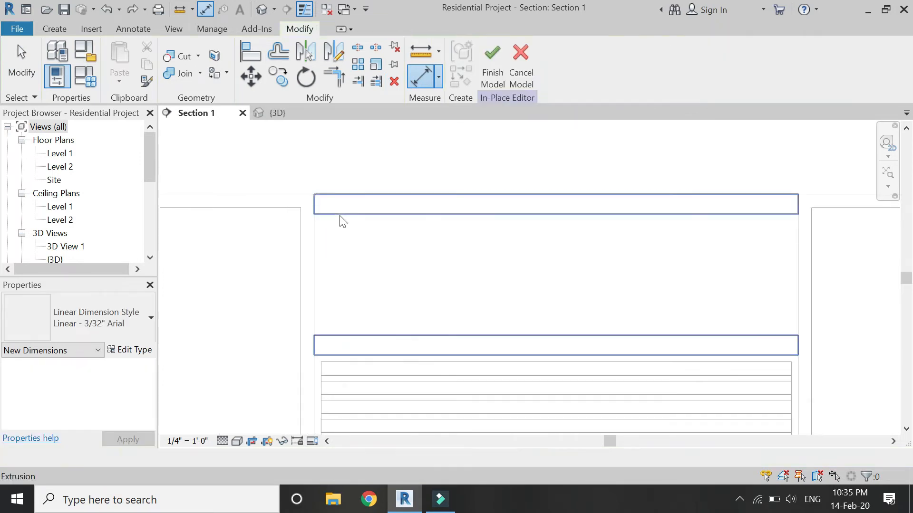
# Temporarily hide the front extrusion with the bands above and below the open cabinet in Section 1
pyautogui.click(338, 212)
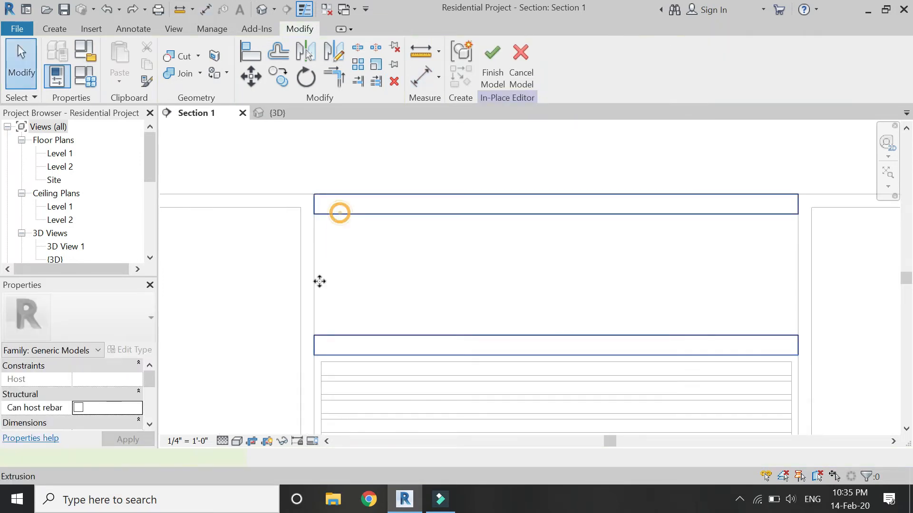
pyautogui.click(282, 441)
pyautogui.click(293, 407)
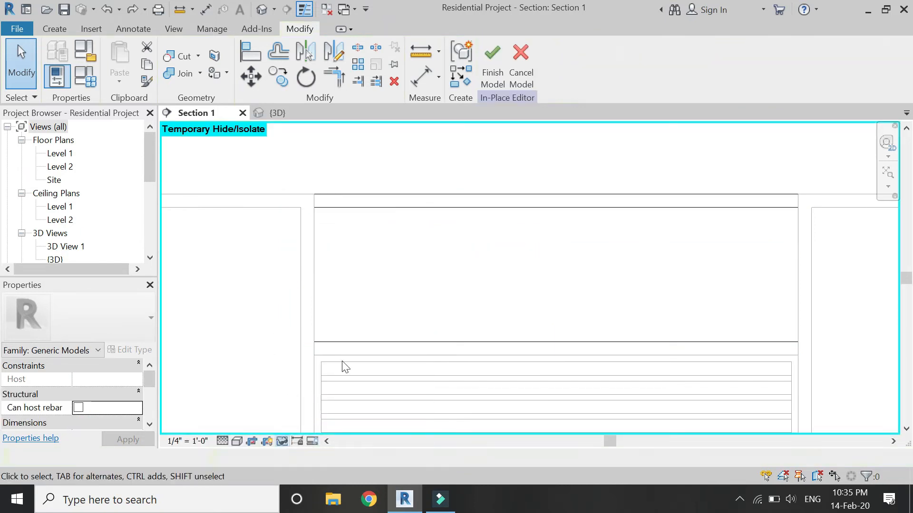
# Dimension the open cabinet's inner height between the top panel's underside and the bottom panel's upper face
pyautogui.click(424, 79)
pyautogui.click(389, 208)
pyautogui.click(380, 342)
pyautogui.scroll(-1, 437, 323)
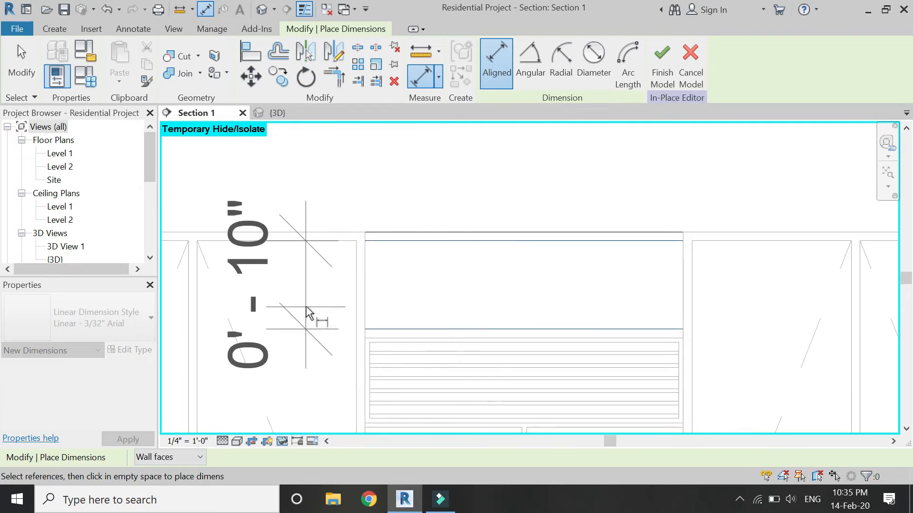
pyautogui.click(307, 307)
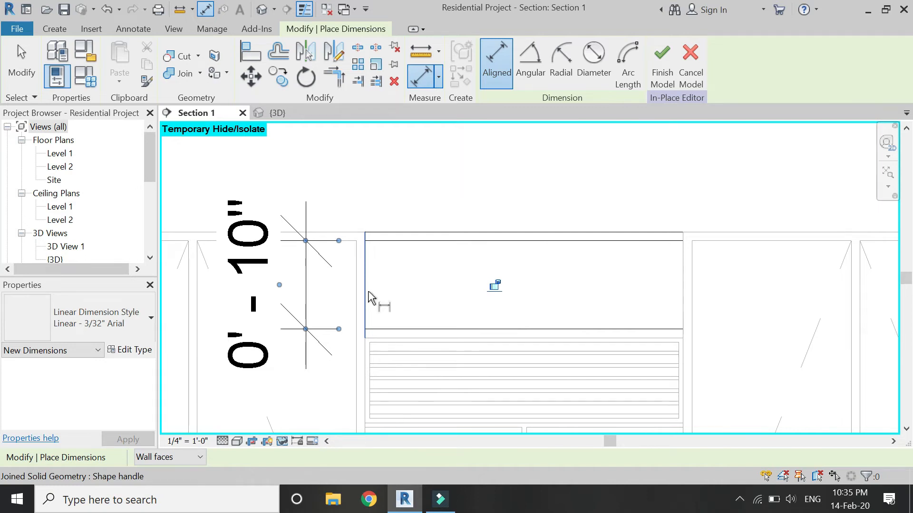
# Dimension the open cabinet's width between its two side edges, placing the dimension above the cabinet
pyautogui.click(369, 295)
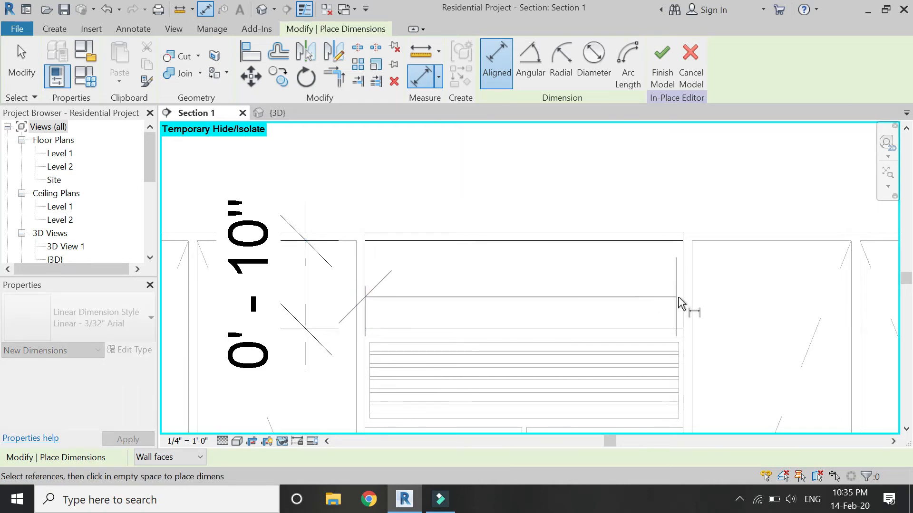
pyautogui.click(636, 270)
pyautogui.click(648, 155)
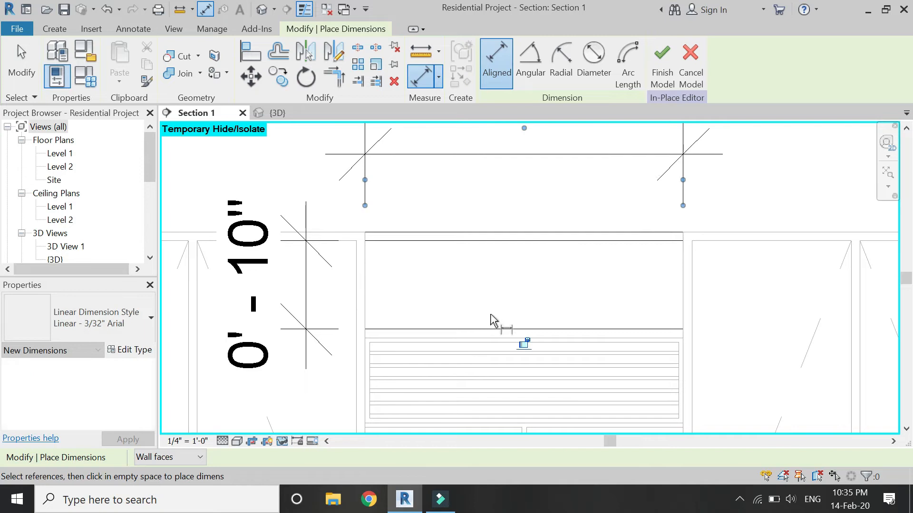
pyautogui.scroll(-2, 492, 318)
pyautogui.press('Escape')
pyautogui.press('Escape')
# Label the open cabinet's height dimension with a new type parameter named "upper hinged cabinet height"
pyautogui.click(352, 313)
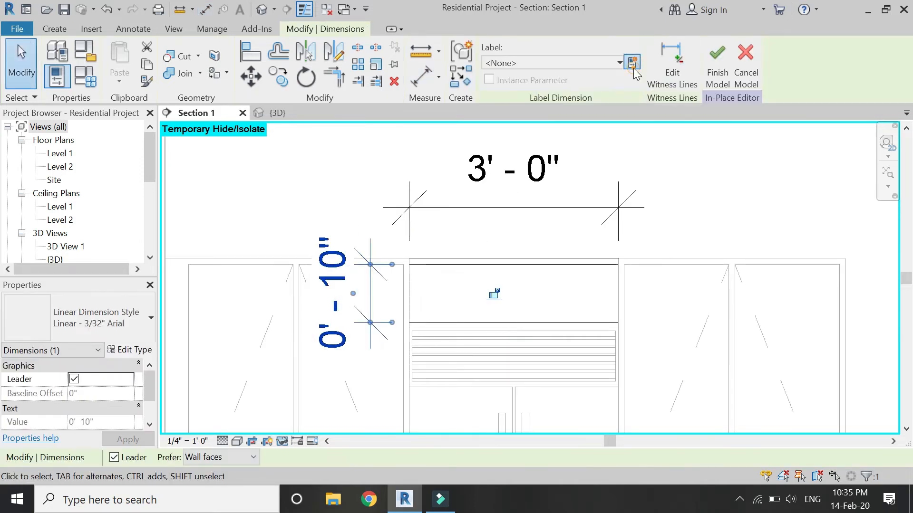
pyautogui.click(632, 63)
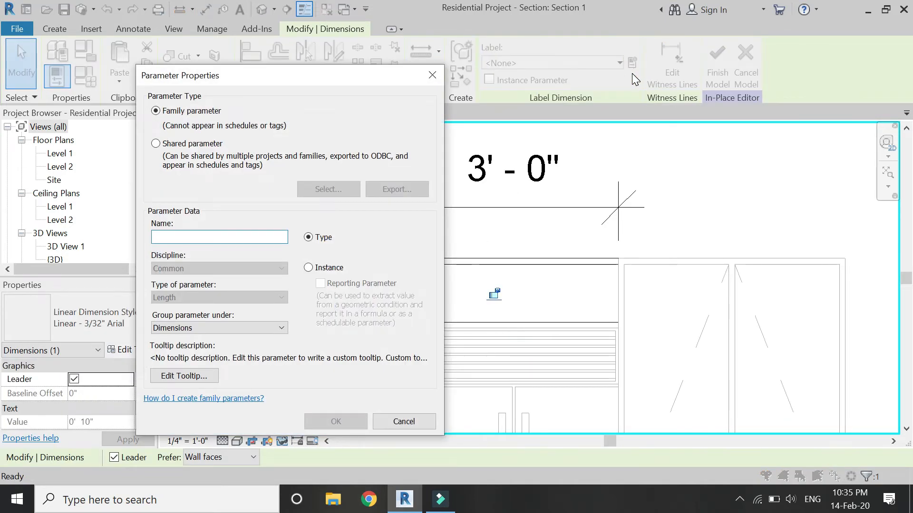
pyautogui.write('upper hinged cabinet hei')
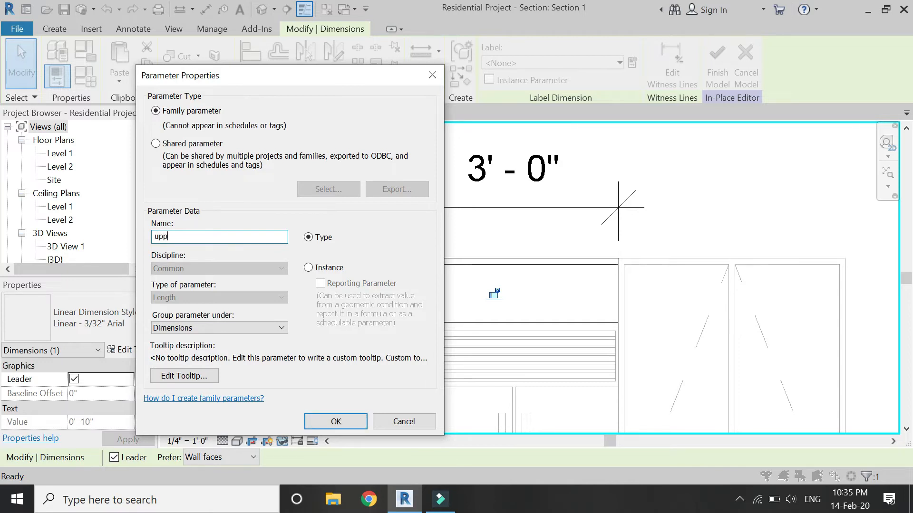
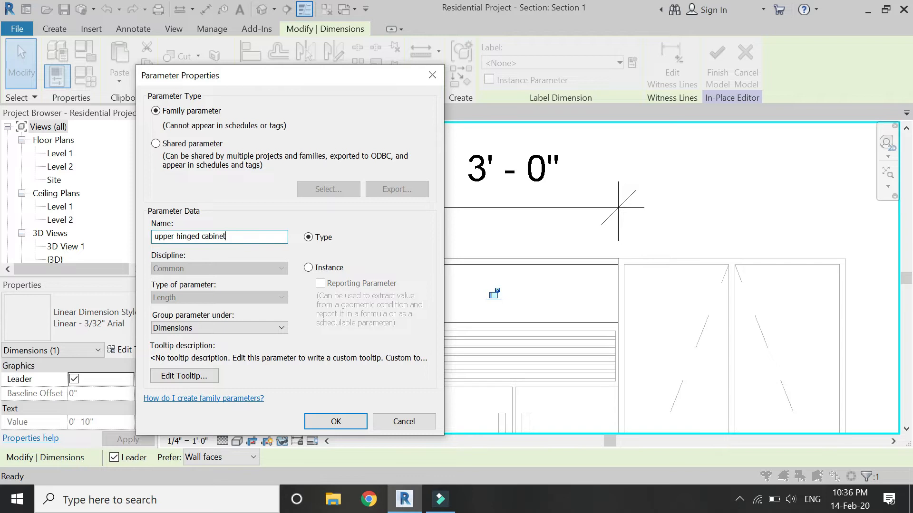
pyautogui.write('ght')
pyautogui.press('Return')
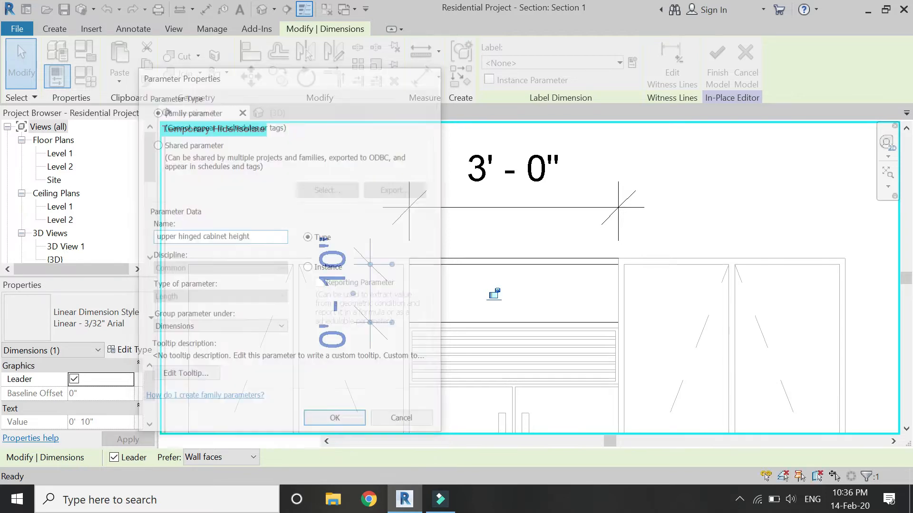
# Label the width dimension with a new type parameter "upper hinged cabinet width" and set the view scale to 1 1/2" = 1'-0"
pyautogui.click(512, 178)
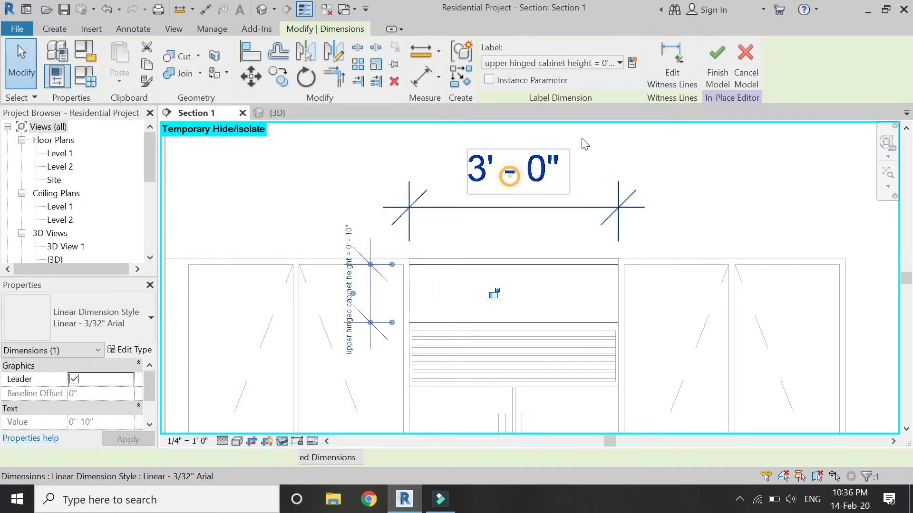
pyautogui.click(632, 62)
pyautogui.write('upper')
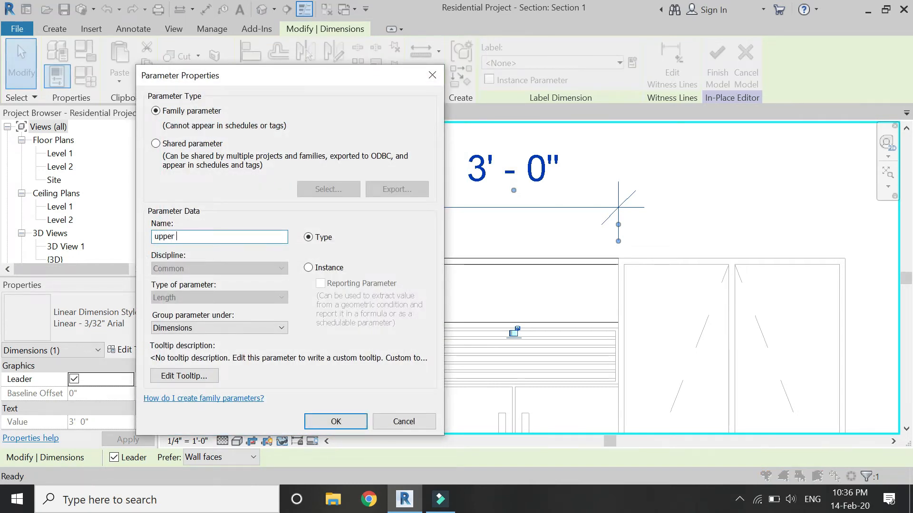
pyautogui.write(' hinged cabinet wi')
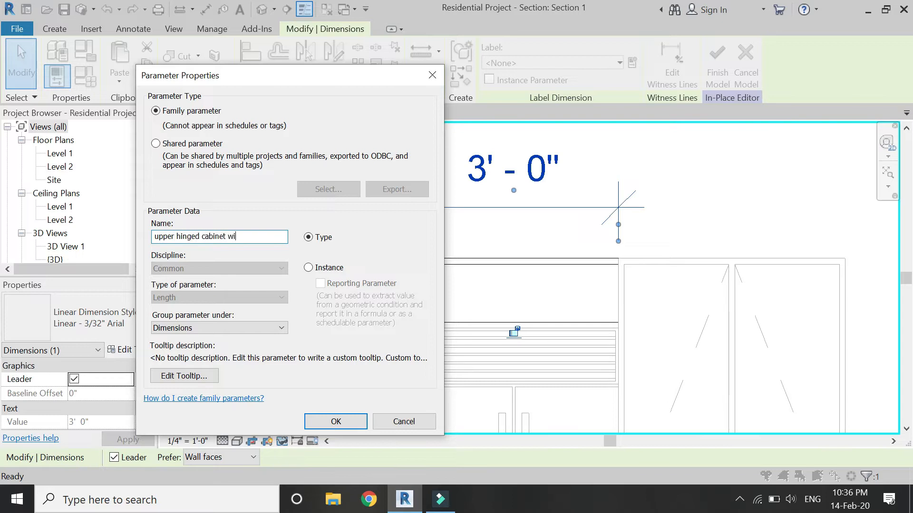
pyautogui.write('dth')
pyautogui.press('Return')
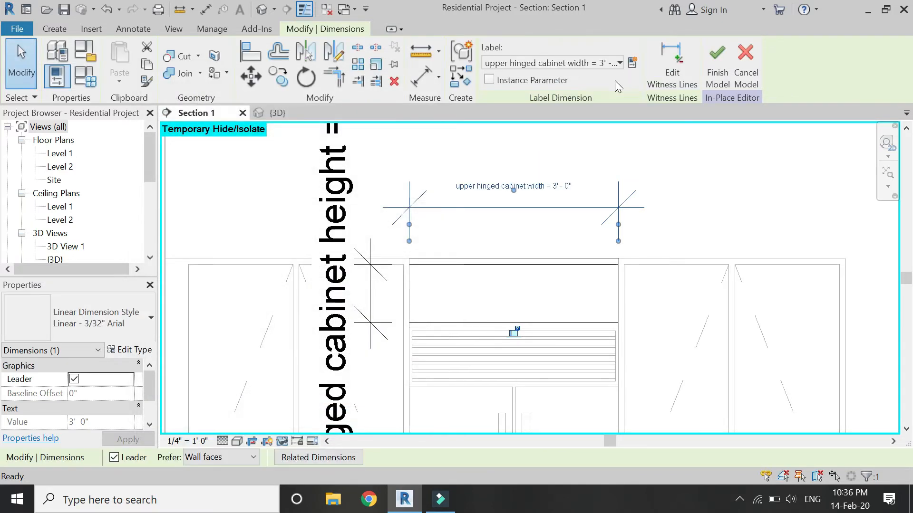
pyautogui.press('Escape')
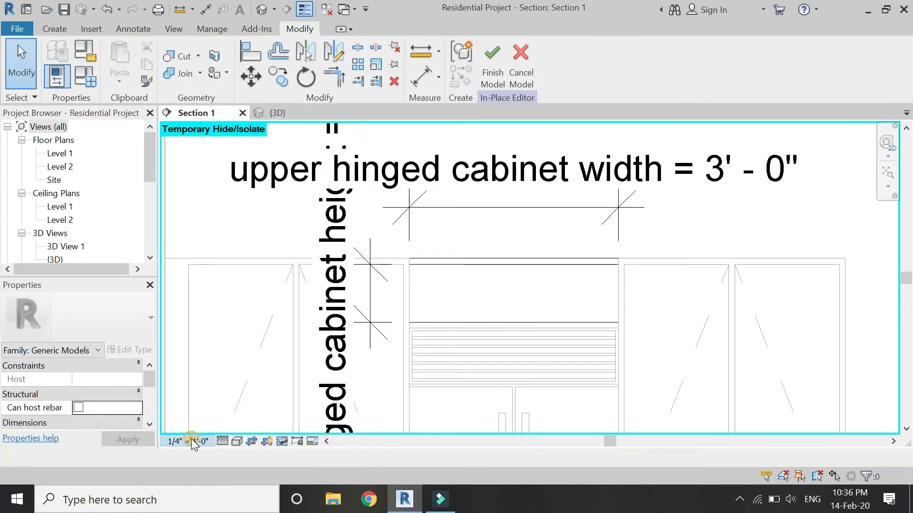
pyautogui.click(187, 441)
pyautogui.click(194, 74)
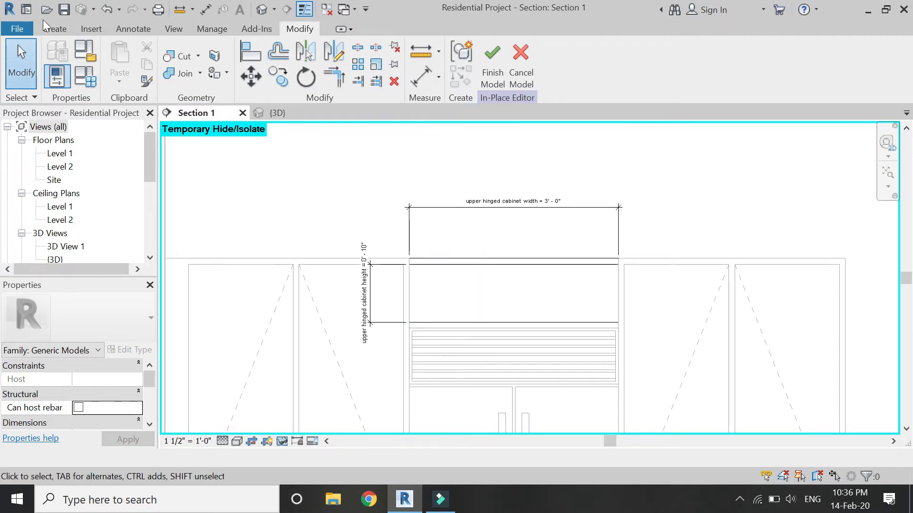
# Place a hinged cabinet door component along the refrigerator's front in the Level 1 plan and return to Section 1
pyautogui.doubleClick(61, 153)
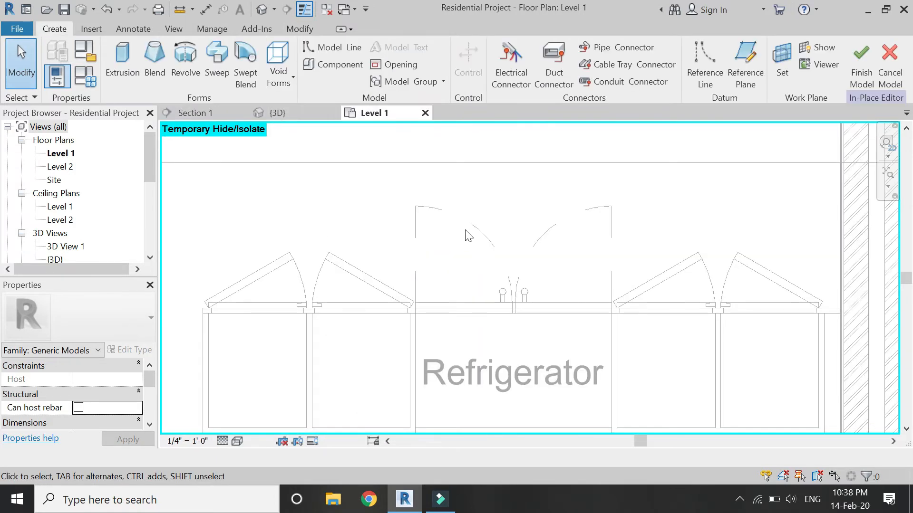
pyautogui.scroll(2, 422, 212)
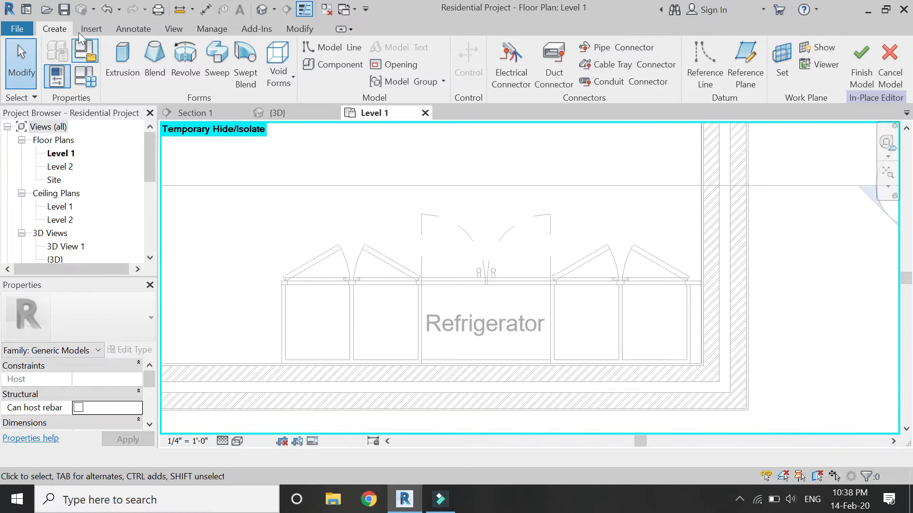
pyautogui.click(348, 69)
pyautogui.scroll(2, 484, 266)
pyautogui.click(482, 279)
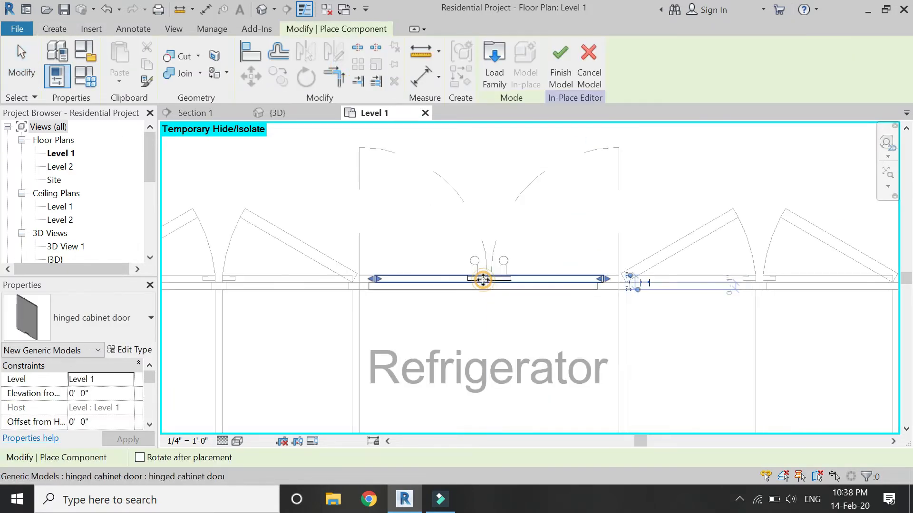
pyautogui.click(214, 116)
pyautogui.press('Escape')
# Associate the placed door's panel height with the "upper hinged cabinet height" parameter
pyautogui.scroll(-3, 433, 237)
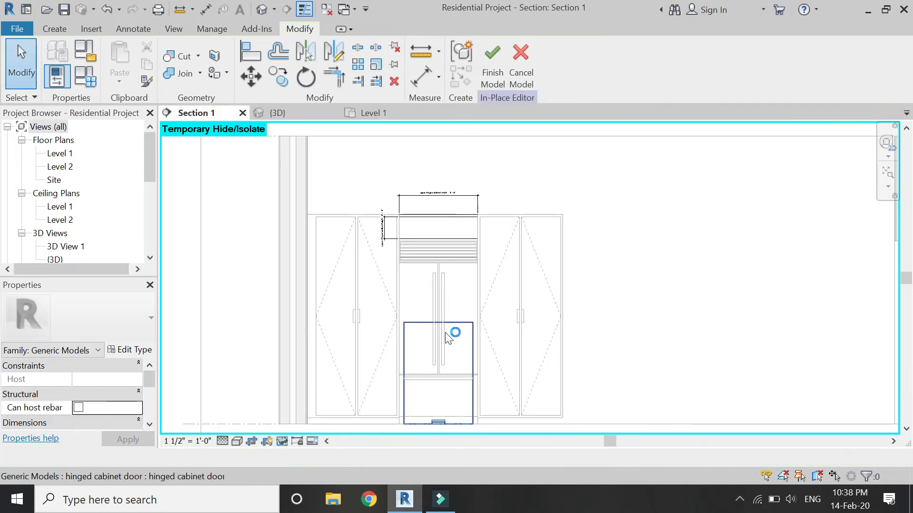
pyautogui.click(455, 328)
pyautogui.scroll(-3, 124, 406)
pyautogui.scroll(-2, 125, 406)
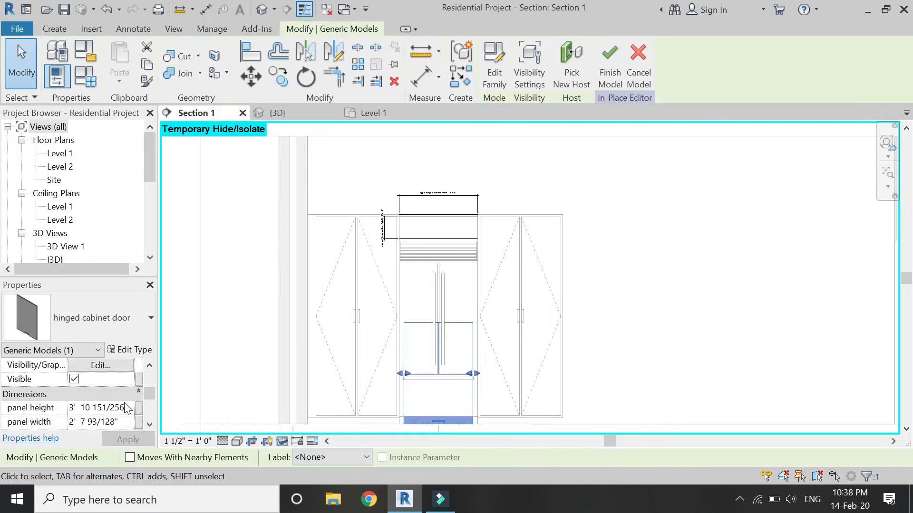
pyautogui.click(139, 408)
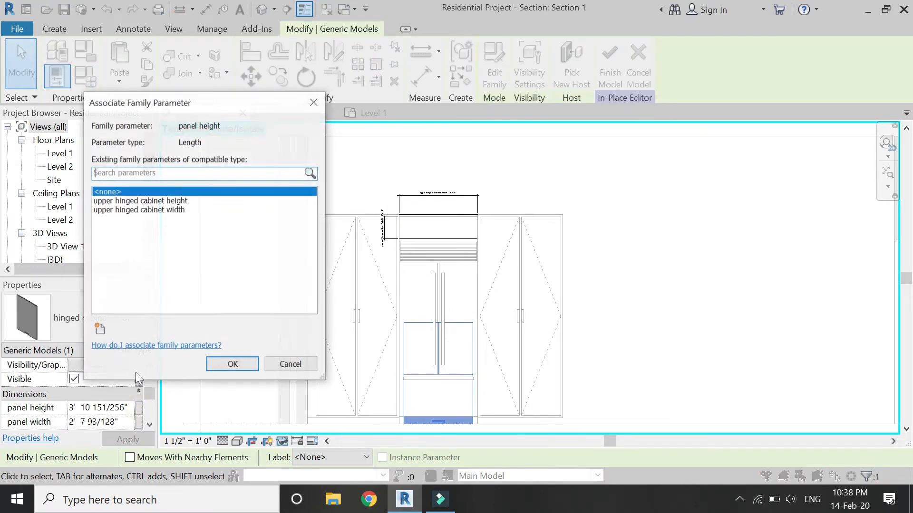
pyautogui.click(150, 202)
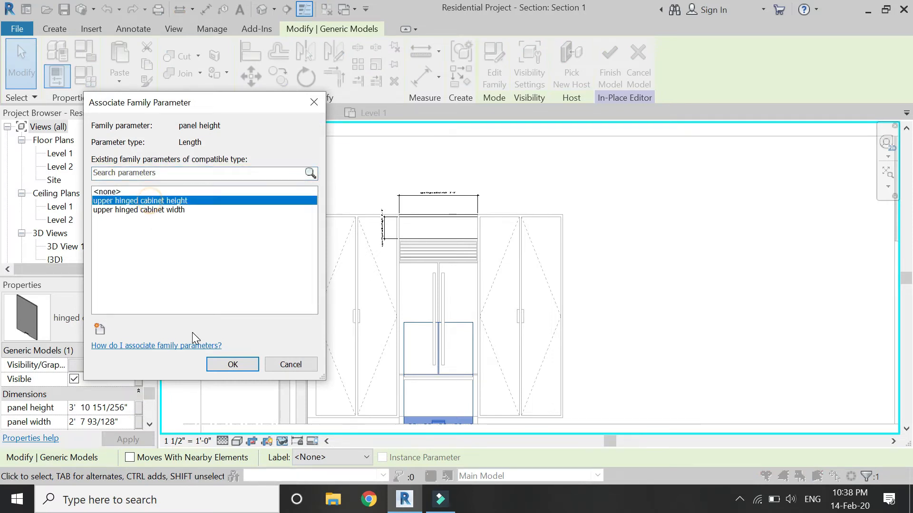
pyautogui.click(233, 364)
# Associate the placed door's panel width with the "upper hinged cabinet width" parameter
pyautogui.click(138, 422)
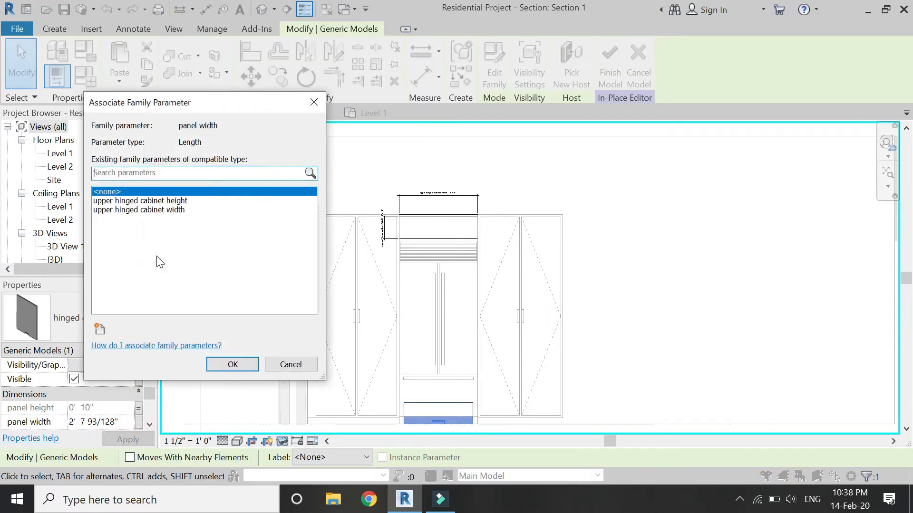
pyautogui.click(161, 211)
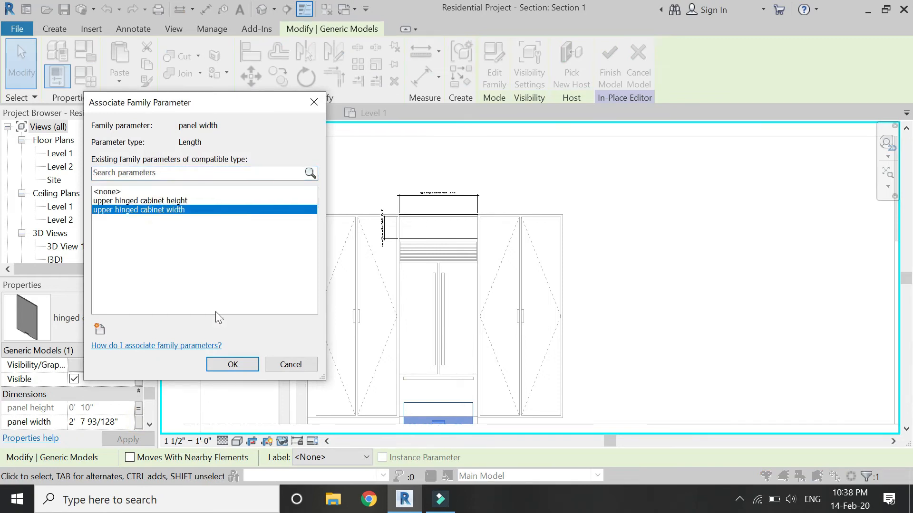
pyautogui.click(233, 364)
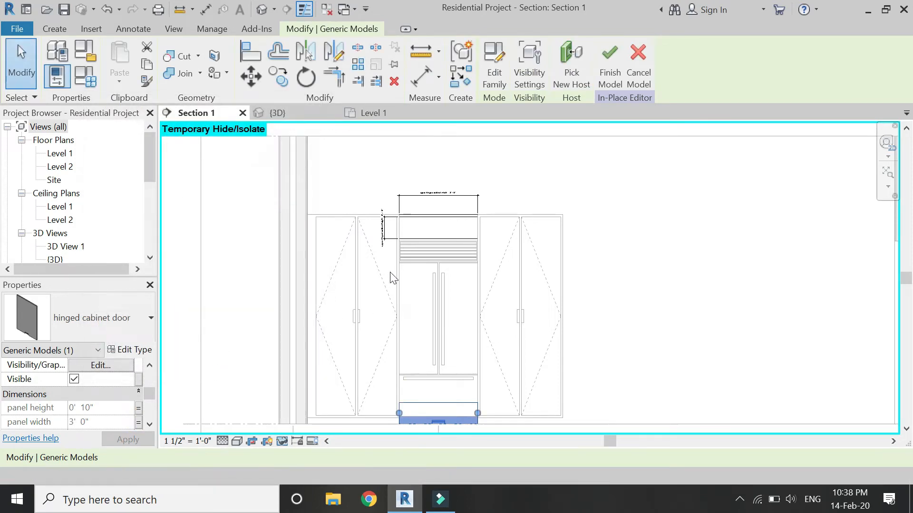
# Align the hinged door vertically with the upper edge of the open cabinet above the refrigerator
pyautogui.scroll(1, 414, 407)
pyautogui.click(253, 56)
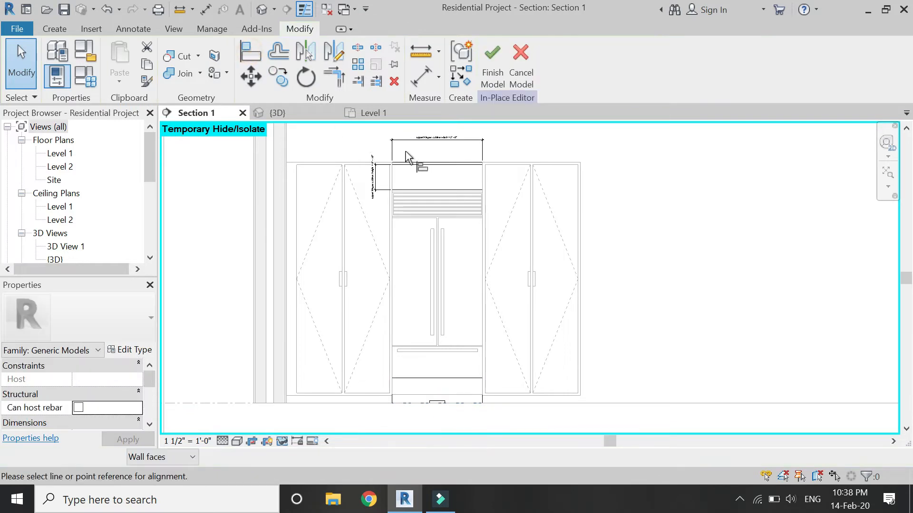
pyautogui.scroll(4, 413, 164)
pyautogui.scroll(3, 404, 190)
pyautogui.scroll(-5, 432, 144)
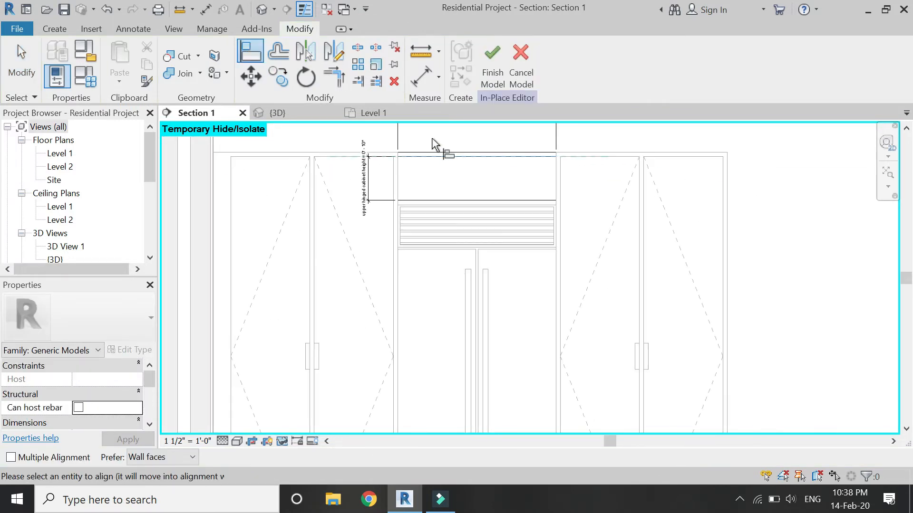
pyautogui.click(441, 363)
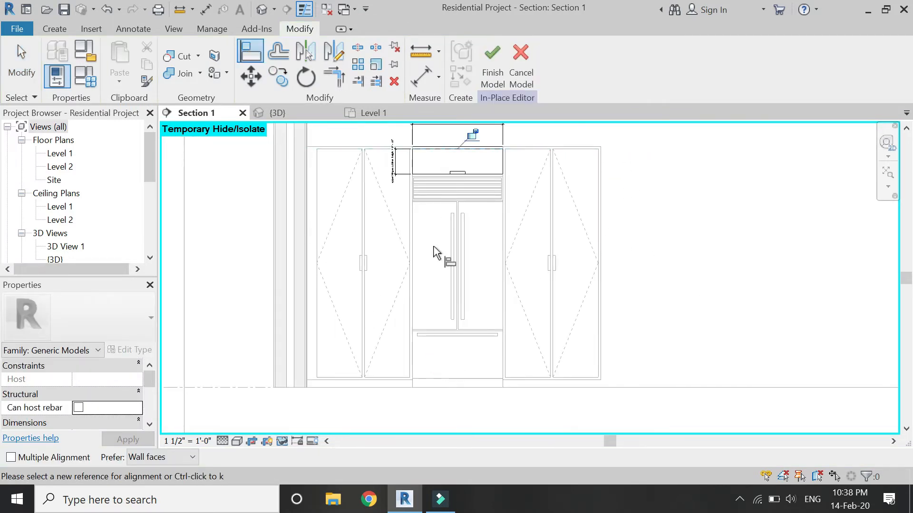
pyautogui.scroll(4, 473, 138)
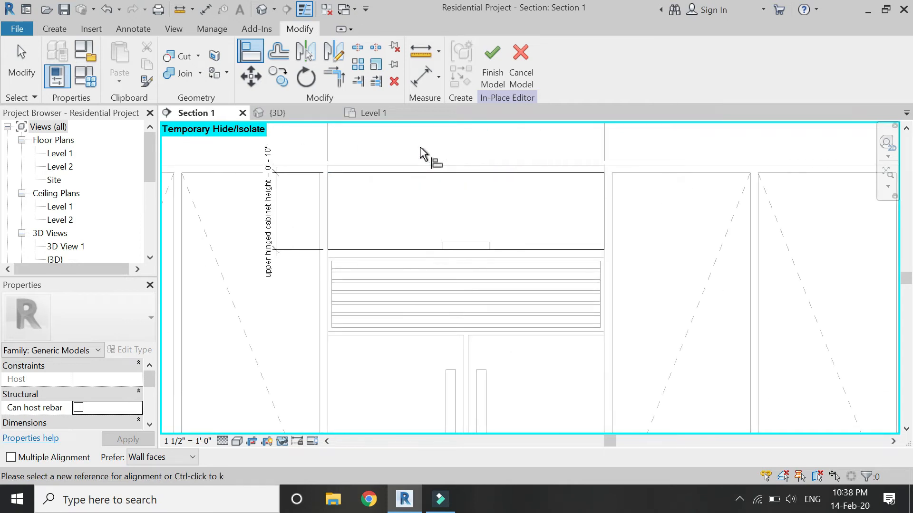
pyautogui.scroll(-3, 422, 151)
pyautogui.press('Escape')
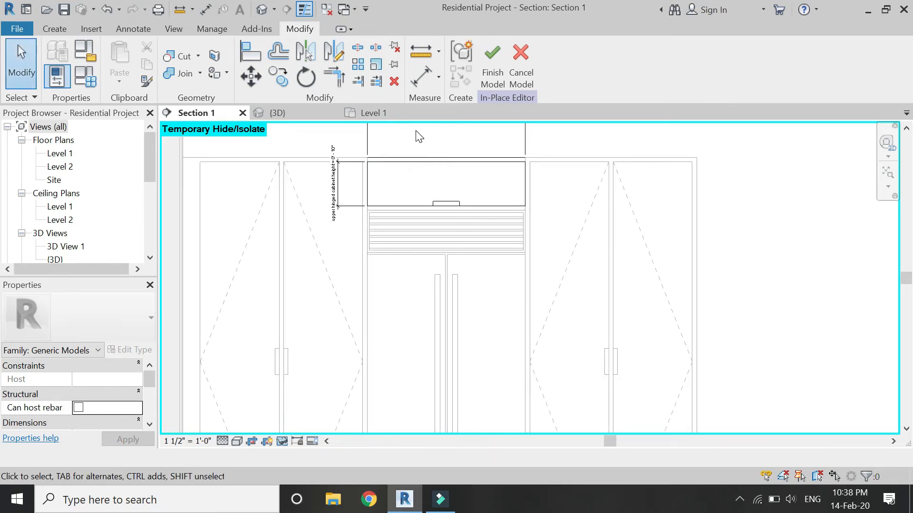
# Reset the temporary hide/isolate in Section 1 and finish the in-place cabinet model
pyautogui.scroll(3, 418, 136)
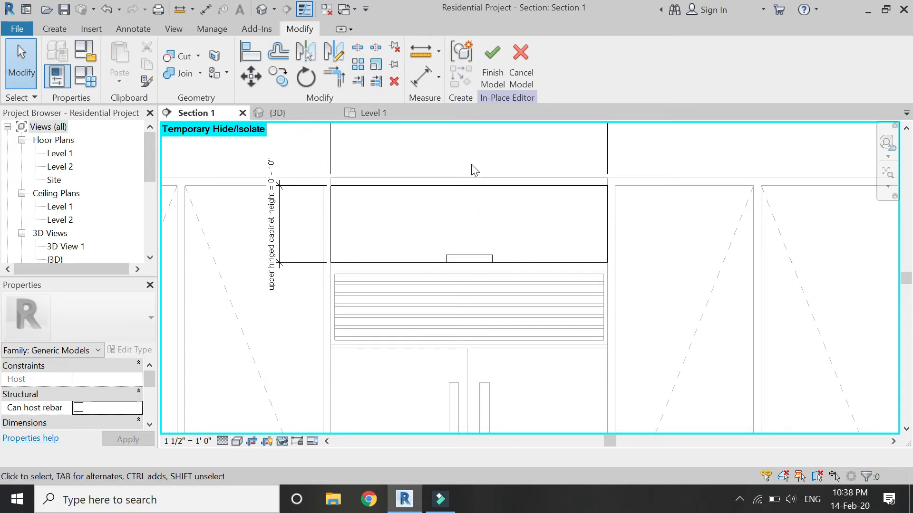
pyautogui.press('h')
pyautogui.press('r')
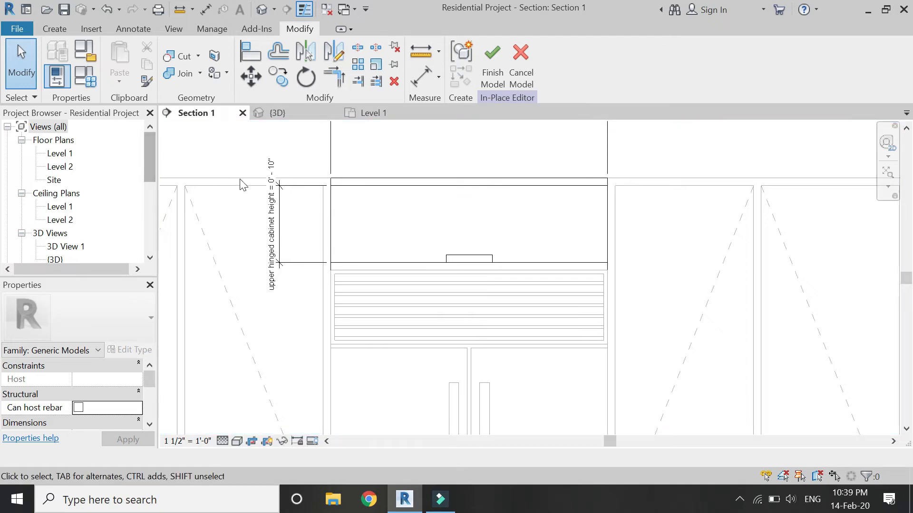
pyautogui.click(492, 76)
pyautogui.scroll(-3, 613, 372)
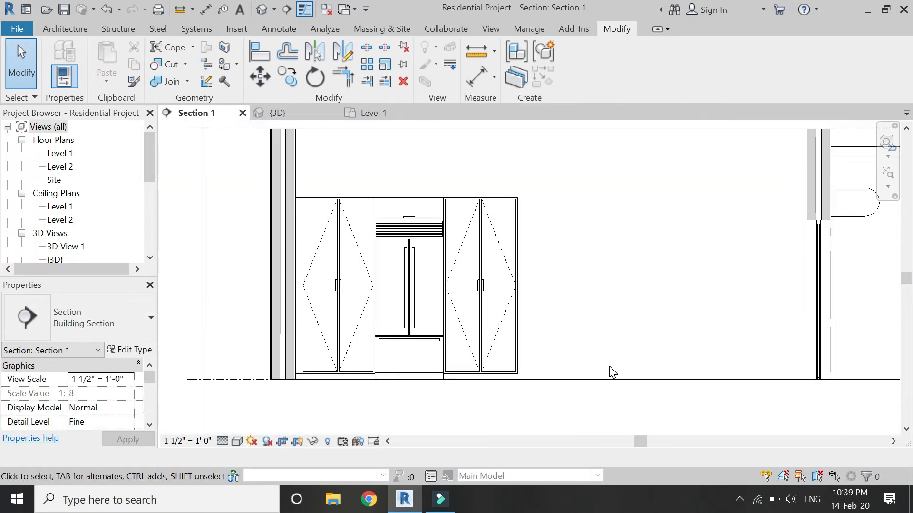
# Start a new in-place component in the Generic Models category, keeping the default name
pyautogui.scroll(1, 616, 265)
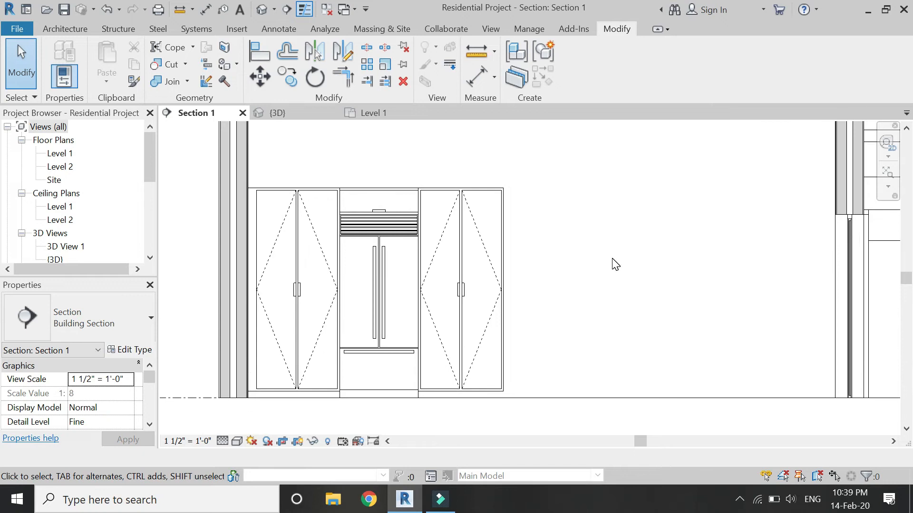
pyautogui.scroll(-2, 315, 291)
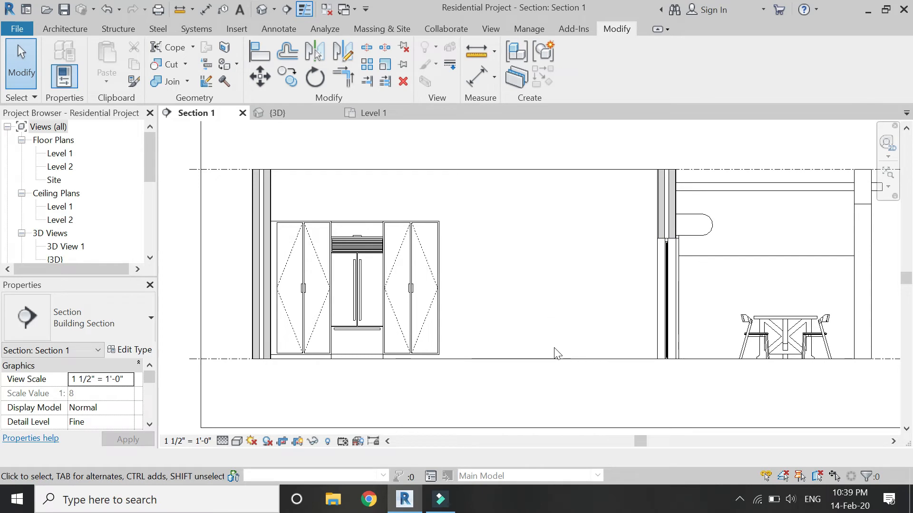
pyautogui.scroll(1, 655, 291)
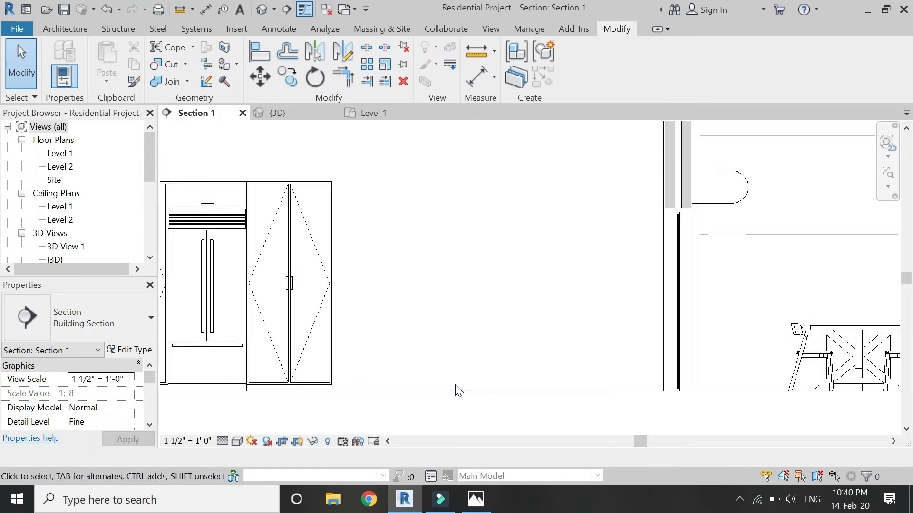
pyautogui.scroll(-2, 412, 346)
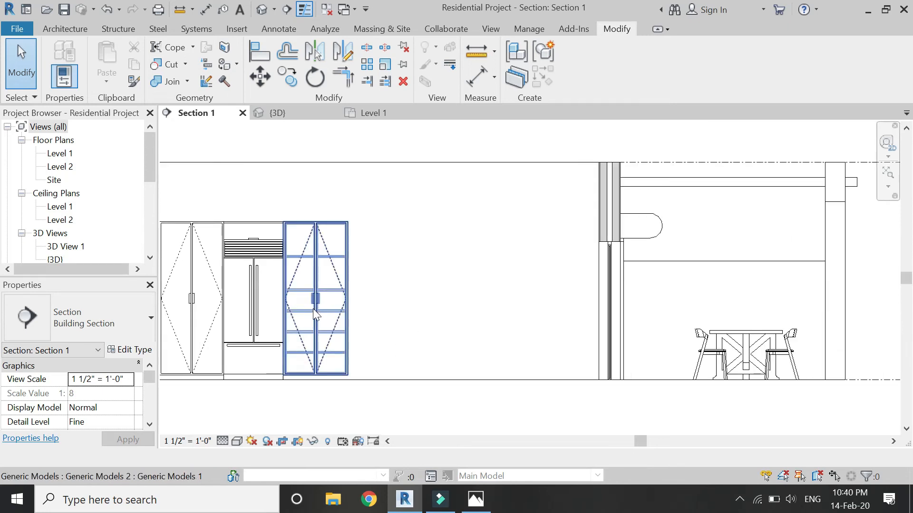
pyautogui.click(73, 28)
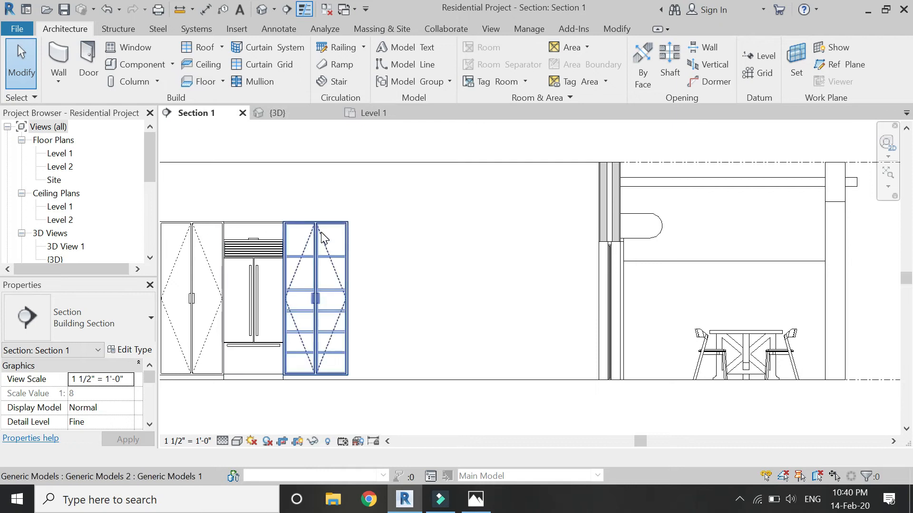
pyautogui.click(172, 67)
pyautogui.click(190, 124)
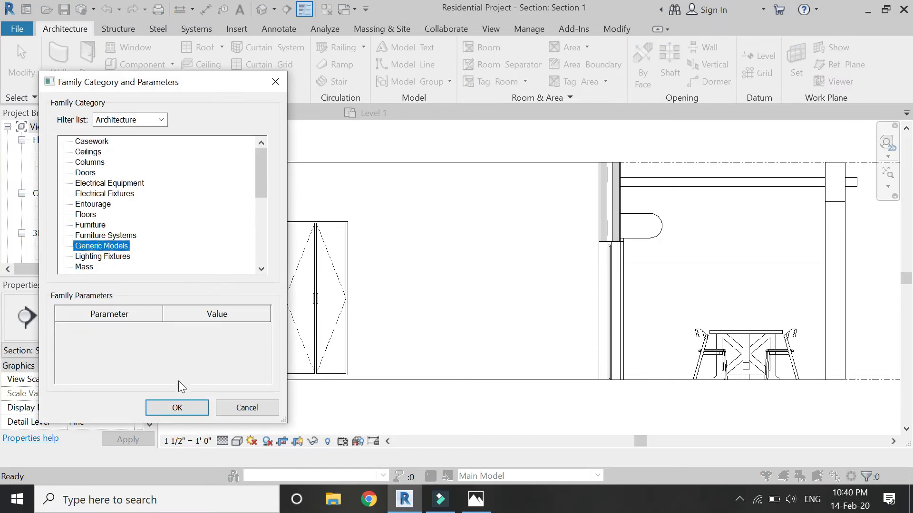
pyautogui.click(188, 408)
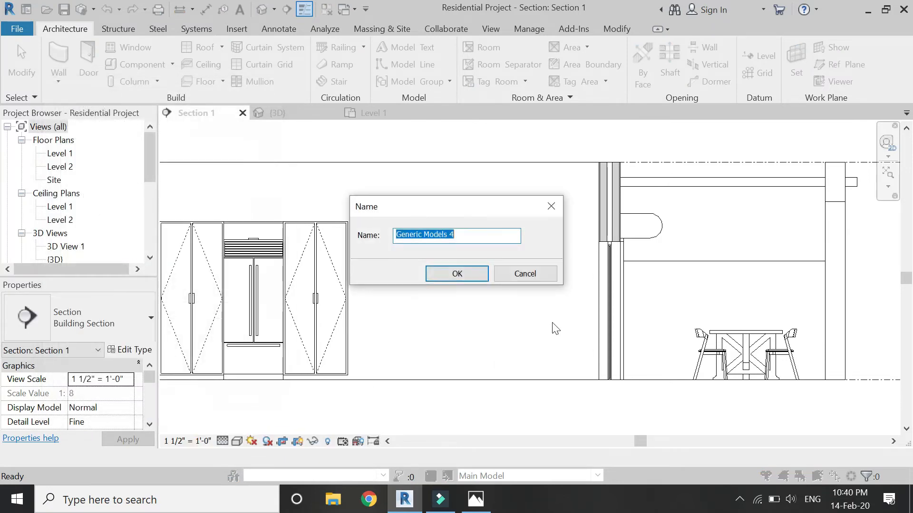
pyautogui.click(461, 277)
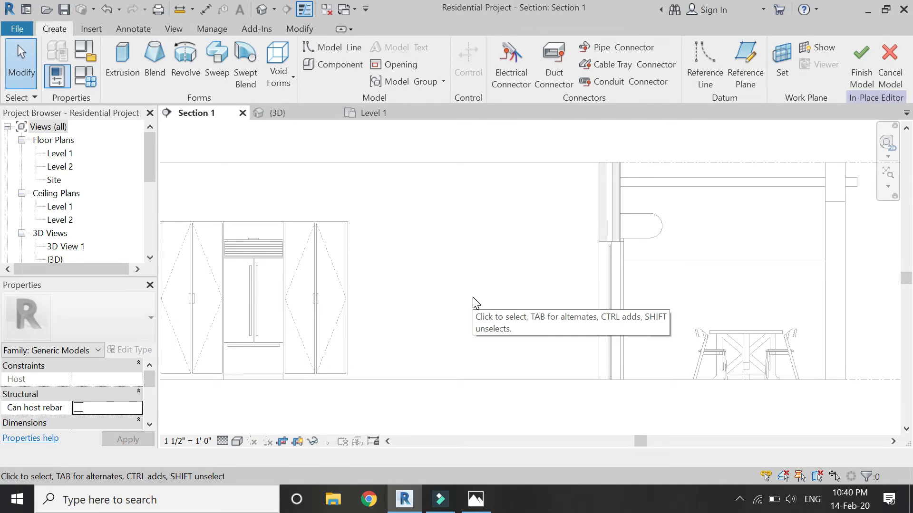
# Draw a vertical reference plane just beside the glass door's jamb, running from above the door to below floor level
pyautogui.scroll(2, 473, 300)
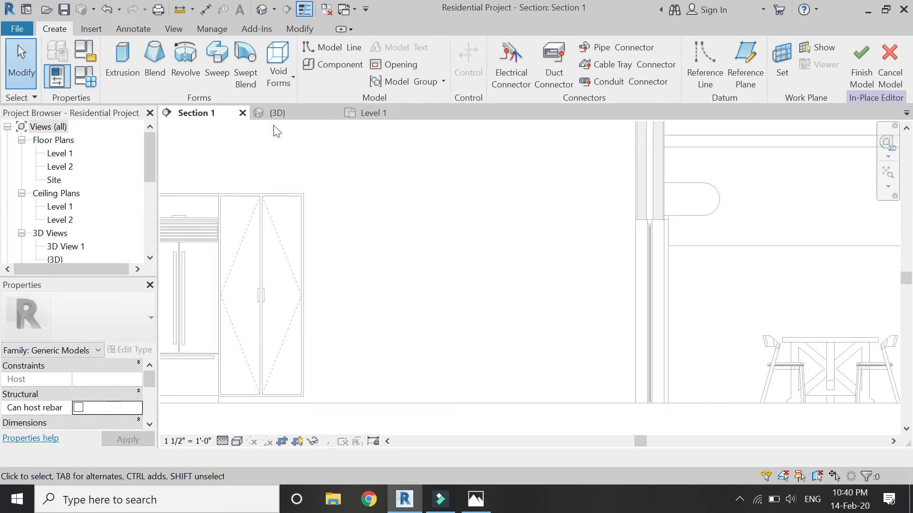
pyautogui.click(740, 86)
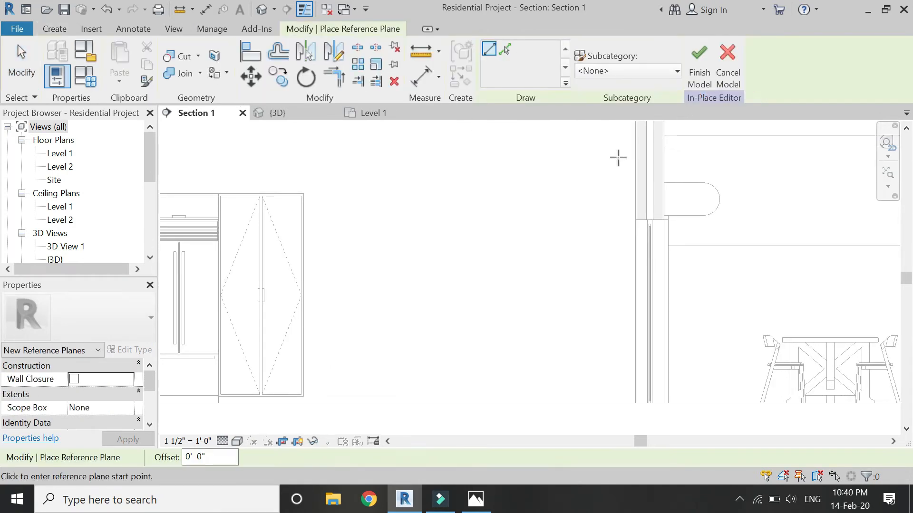
pyautogui.click(626, 157)
pyautogui.click(626, 421)
pyautogui.press('Escape')
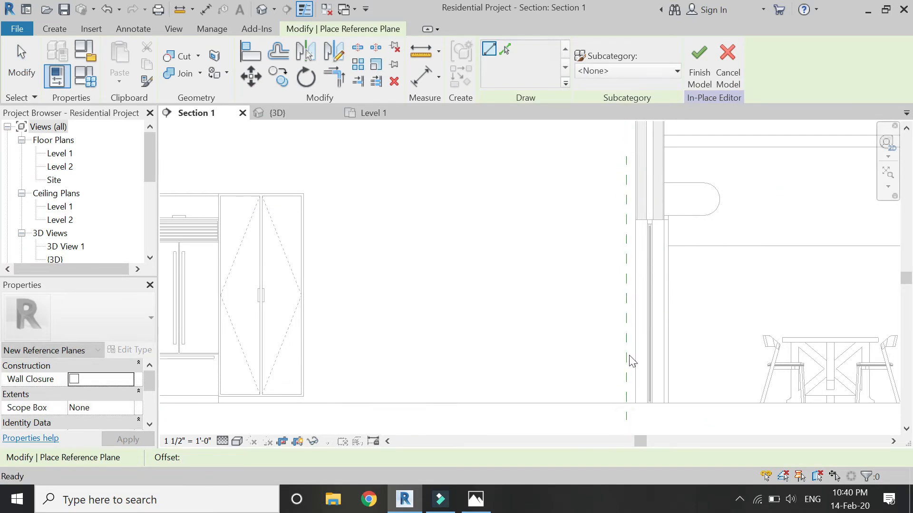
pyautogui.press('Escape')
# Add an aligned dimension between the new reference plane and the glass door's edge, placed below the floor line
pyautogui.click(626, 350)
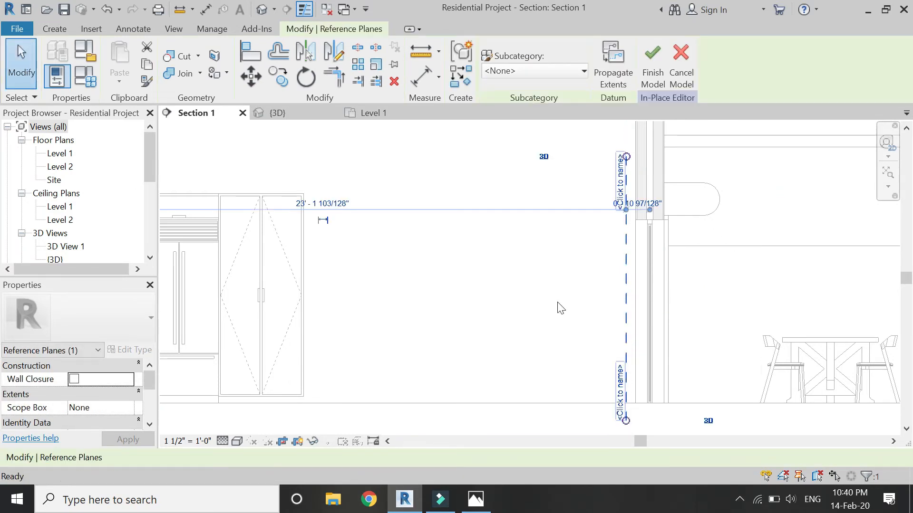
pyautogui.click(558, 306)
pyautogui.press('d')
pyautogui.press('i')
pyautogui.click(626, 365)
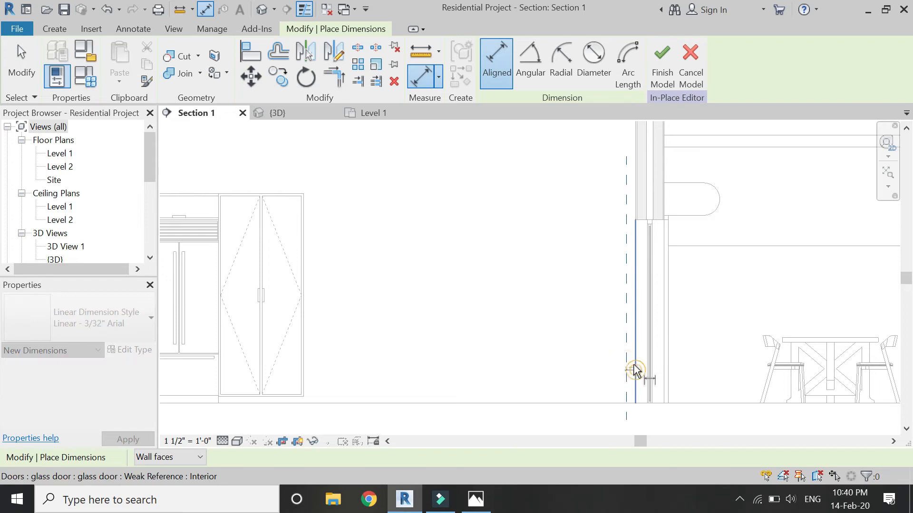
pyautogui.click(634, 368)
pyautogui.scroll(-1, 638, 384)
pyautogui.click(644, 393)
pyautogui.scroll(5, 621, 384)
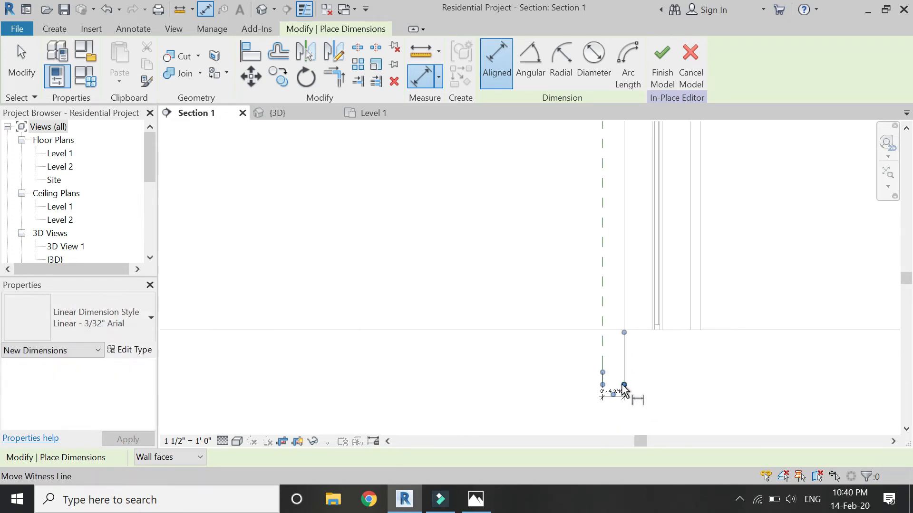
pyautogui.press('Escape')
pyautogui.press('Escape')
# Set the distance between the reference plane and the glass door's edge to 3"
pyautogui.click(586, 341)
pyautogui.click(606, 398)
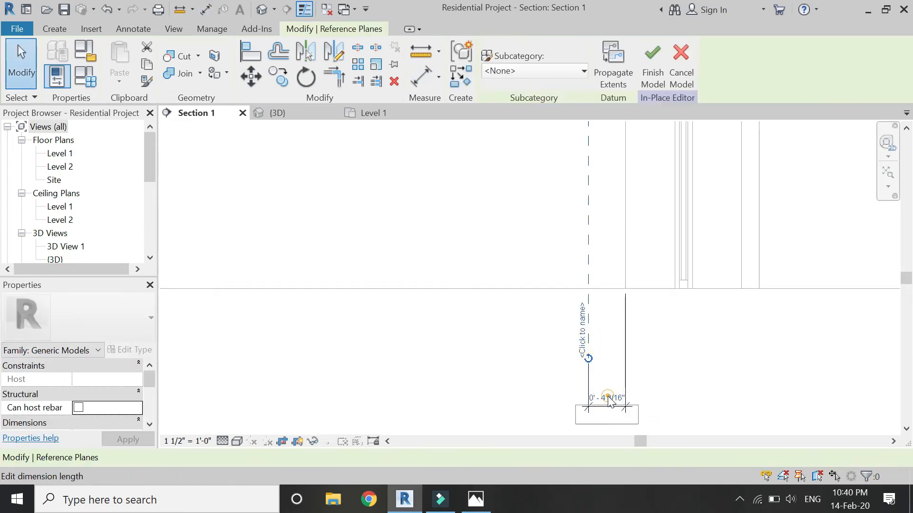
pyautogui.press('Return')
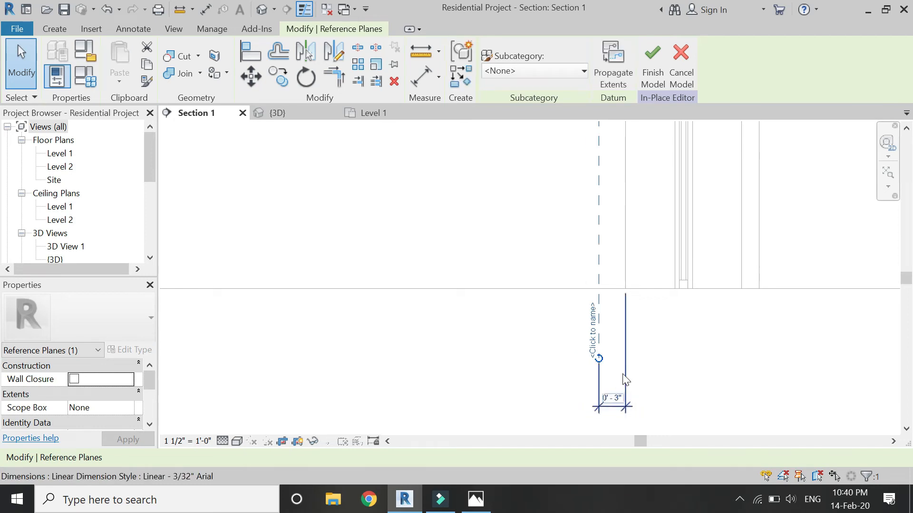
pyautogui.scroll(-2, 538, 387)
pyautogui.press('Escape')
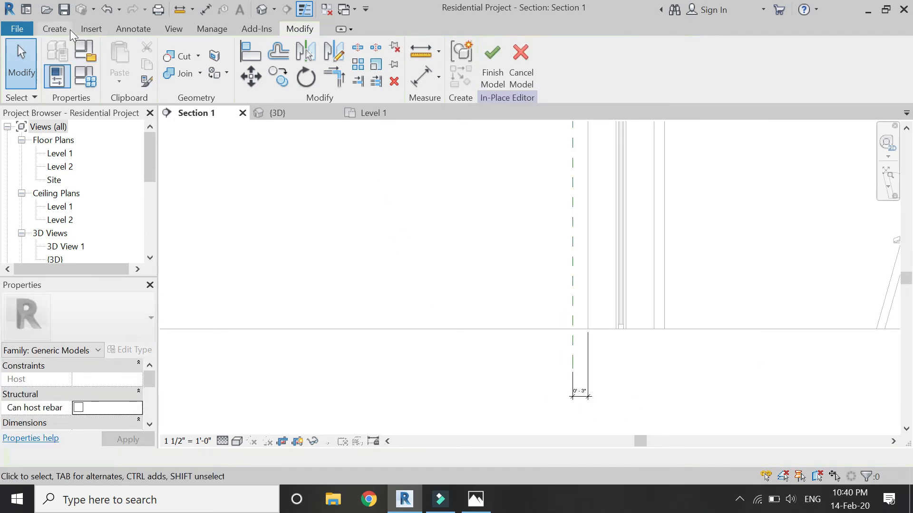
# Draw a second vertical reference plane close beside the first, on the side facing the refrigerator cabinets
pyautogui.press('r')
pyautogui.press('p')
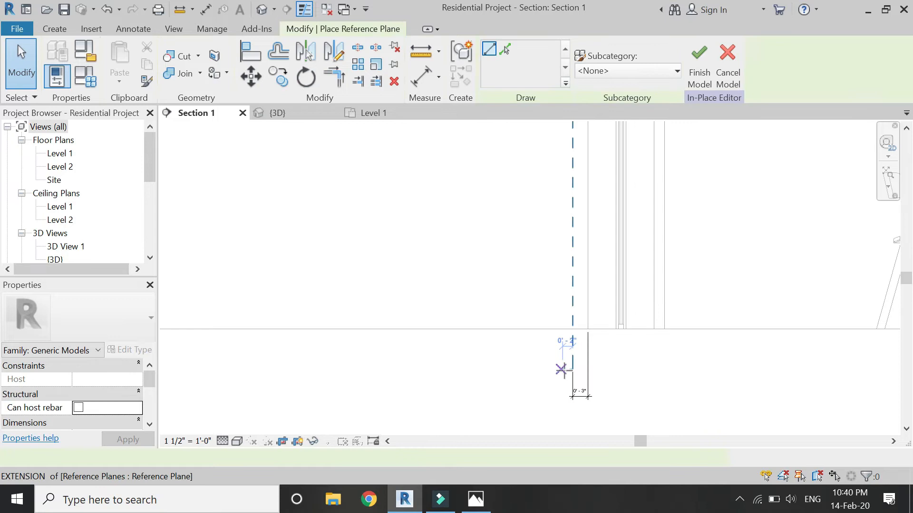
pyautogui.scroll(2, 562, 367)
pyautogui.click(572, 371)
pyautogui.scroll(-3, 555, 394)
pyautogui.click(551, 163)
# Draw another closely spaced pair of vertical reference planes, farther from the glass door toward the refrigerator cabinets
pyautogui.scroll(2, 542, 387)
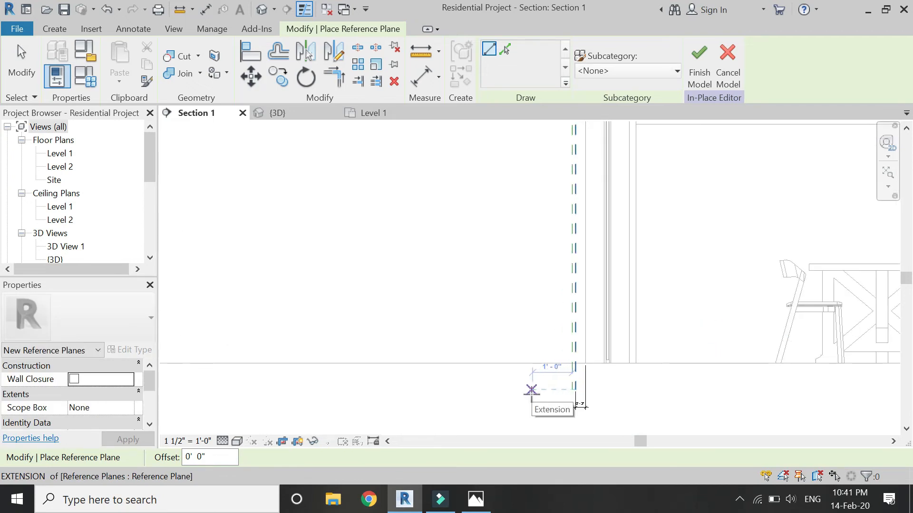
pyautogui.click(512, 391)
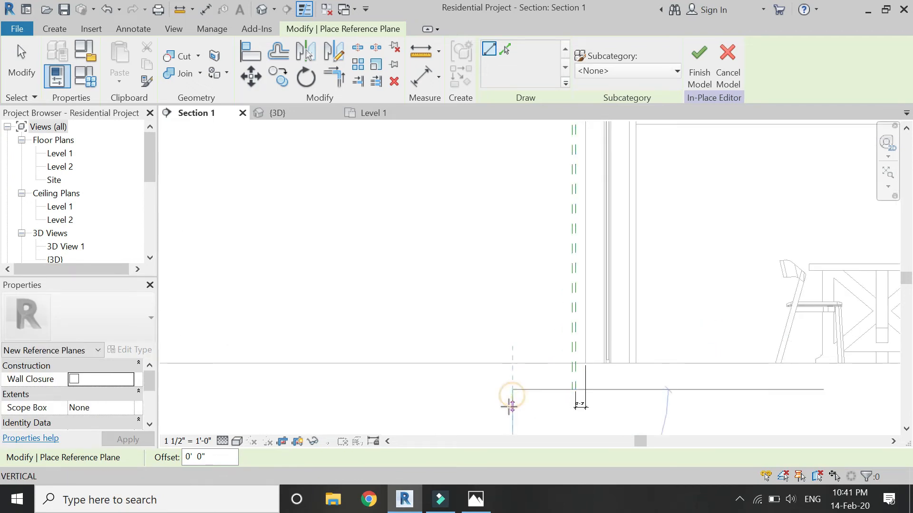
pyautogui.scroll(-2, 513, 402)
pyautogui.click(513, 202)
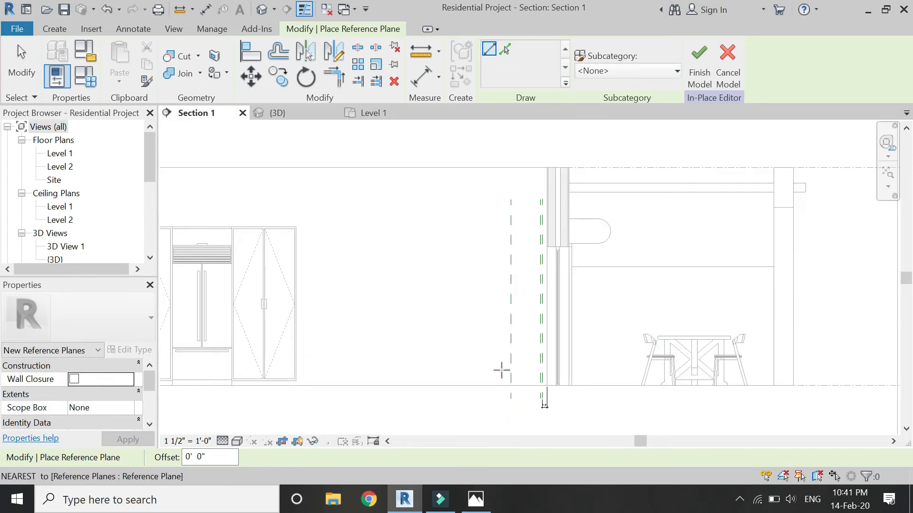
pyautogui.scroll(2, 504, 397)
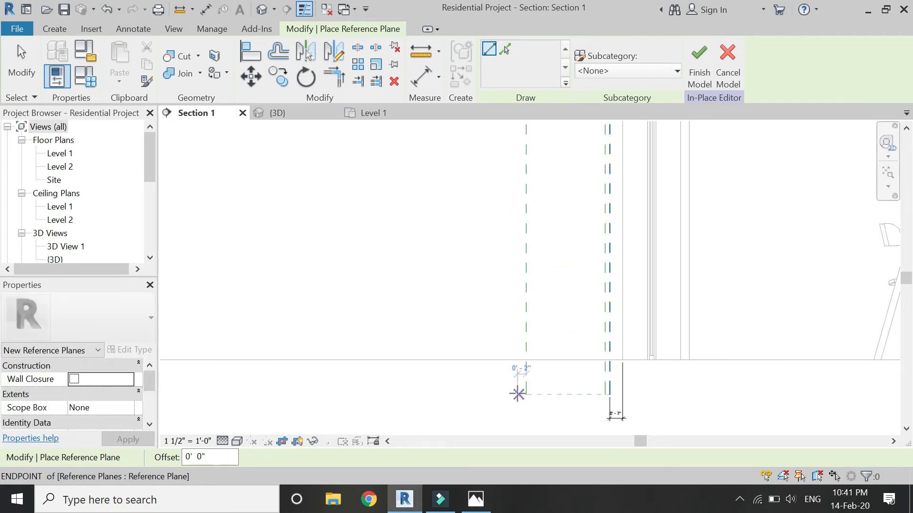
pyautogui.scroll(2, 518, 395)
pyautogui.scroll(-2, 514, 413)
pyautogui.click(518, 408)
pyautogui.click(517, 209)
# Draw a third closely spaced pair of vertical reference planes, starting 1'-6" from the second pair toward the refrigerator cabinets
pyautogui.scroll(2, 492, 409)
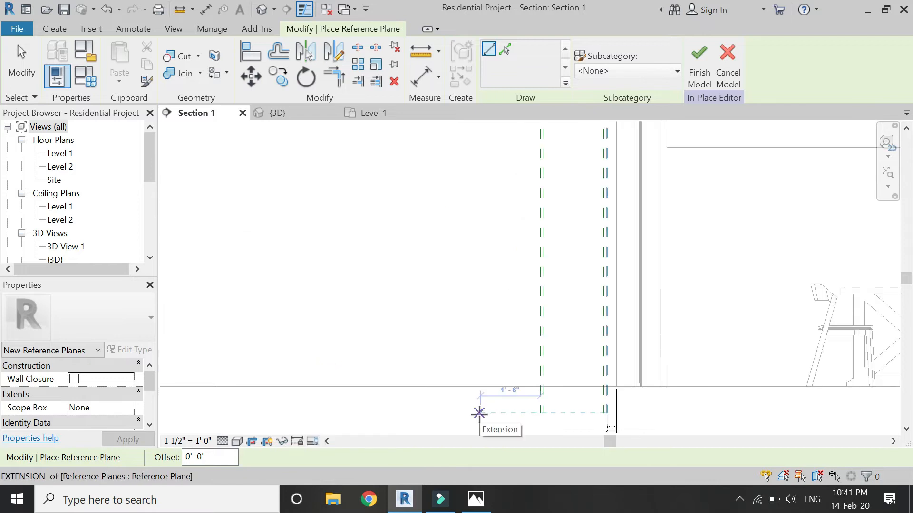
pyautogui.click(479, 413)
pyautogui.scroll(-2, 479, 413)
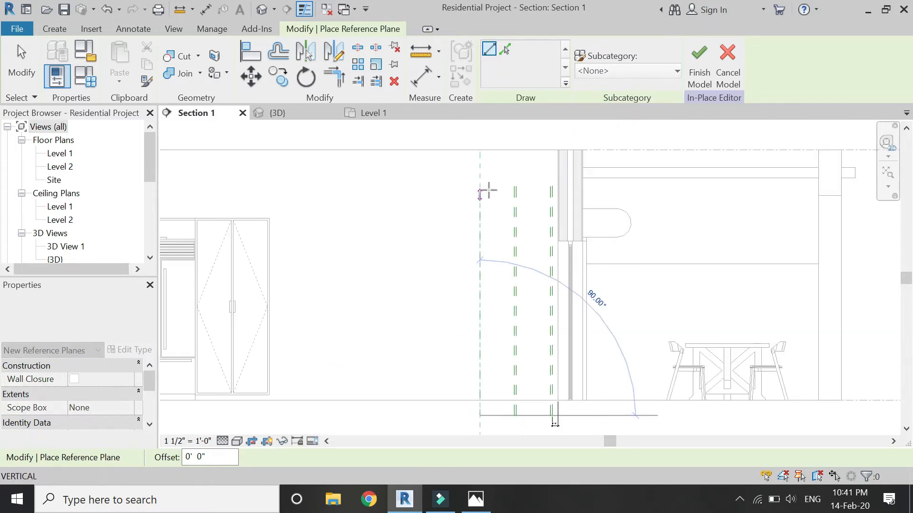
pyautogui.click(481, 190)
pyautogui.scroll(3, 476, 424)
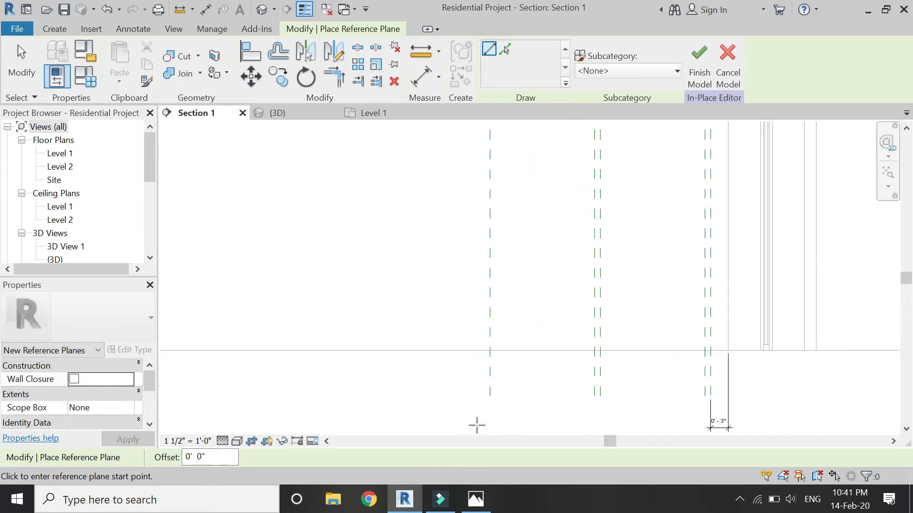
pyautogui.scroll(1, 476, 425)
pyautogui.click(484, 393)
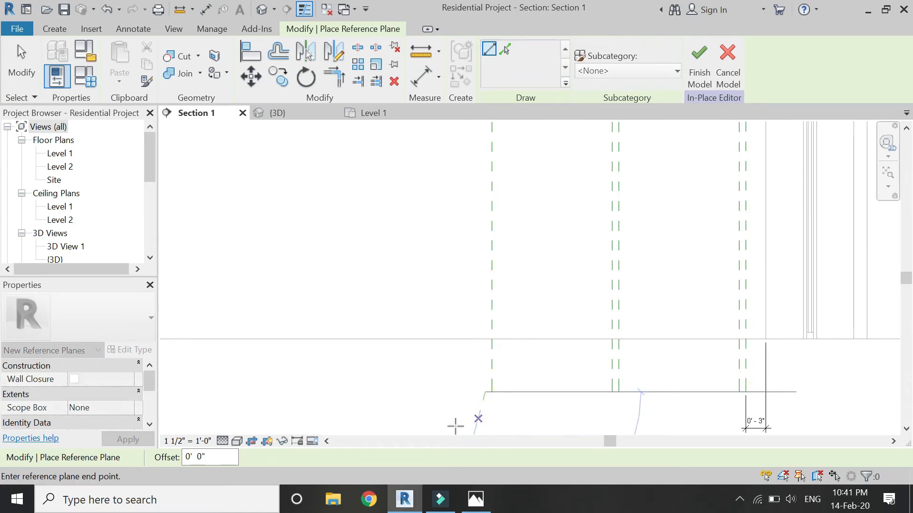
pyautogui.scroll(-3, 456, 426)
pyautogui.click(464, 212)
pyautogui.press('Escape')
pyautogui.press('Escape')
# Copy the two vertical reference plane pairs farthest from the glass door toward the refrigerator cabinets, with multiple copying enabled
pyautogui.scroll(2, 505, 422)
pyautogui.moveTo(508, 417); pyautogui.dragTo(389, 402)
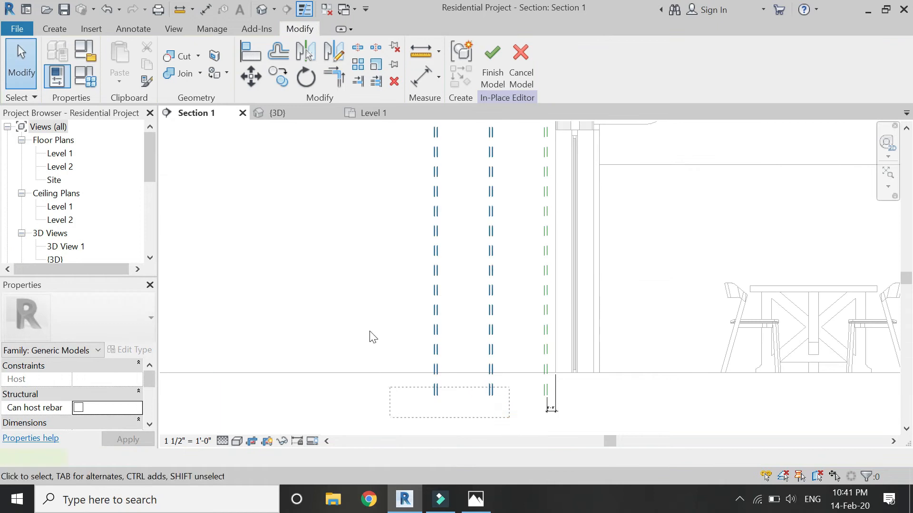
pyautogui.click(283, 82)
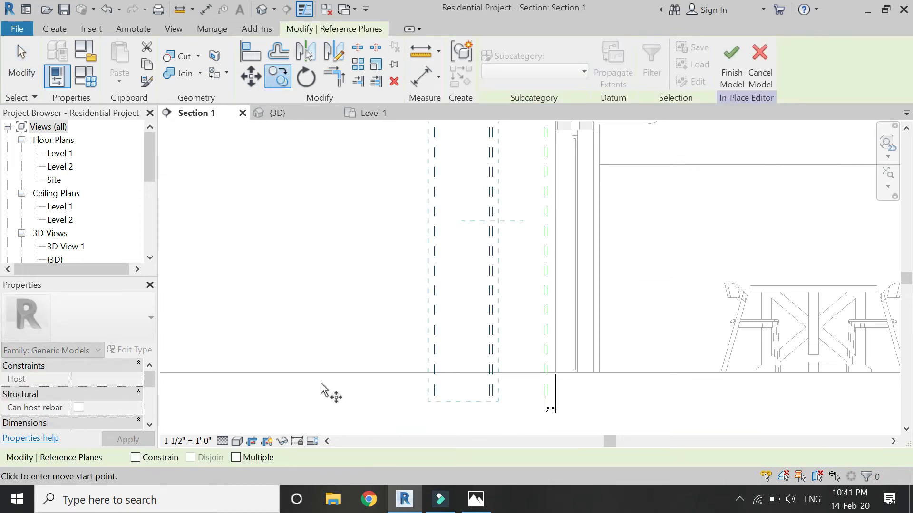
pyautogui.click(235, 458)
pyautogui.scroll(3, 520, 417)
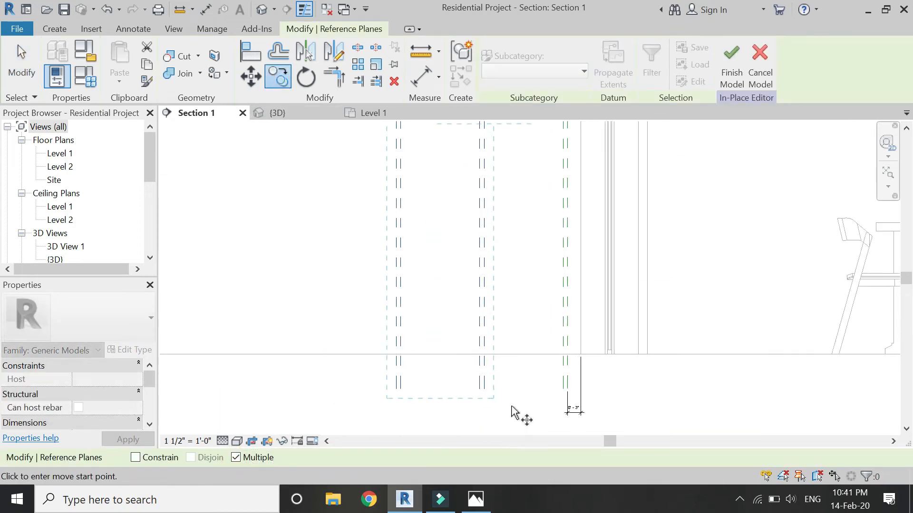
pyautogui.click(570, 384)
pyautogui.click(377, 383)
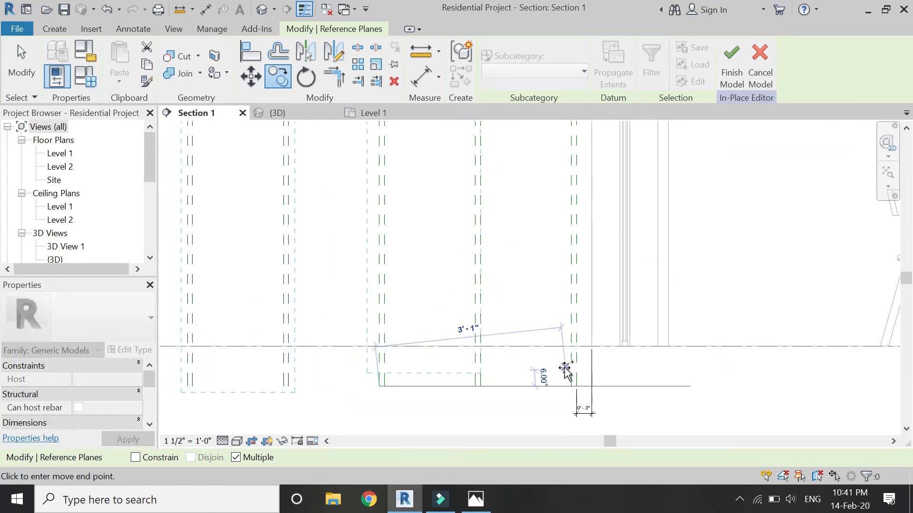
# Place another copy of the two vertical pairs 3'-2" beyond the first copy, toward the refrigerator cabinets
pyautogui.scroll(-2, 566, 371)
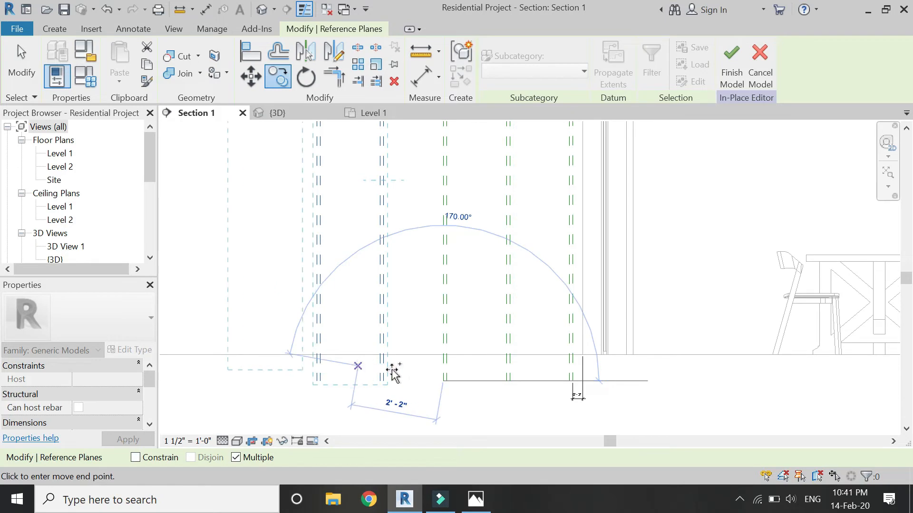
pyautogui.scroll(-2, 392, 375)
pyautogui.scroll(3, 418, 383)
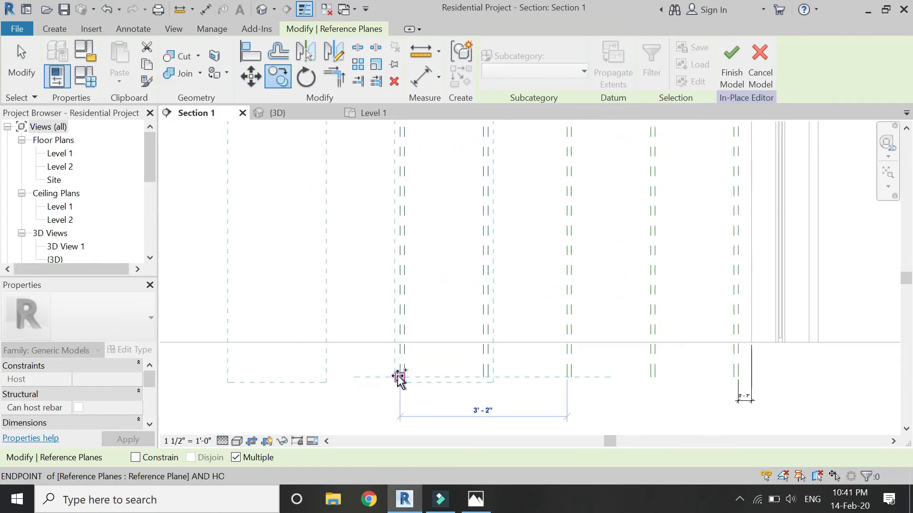
pyautogui.scroll(-2, 499, 407)
pyautogui.scroll(-2, 469, 401)
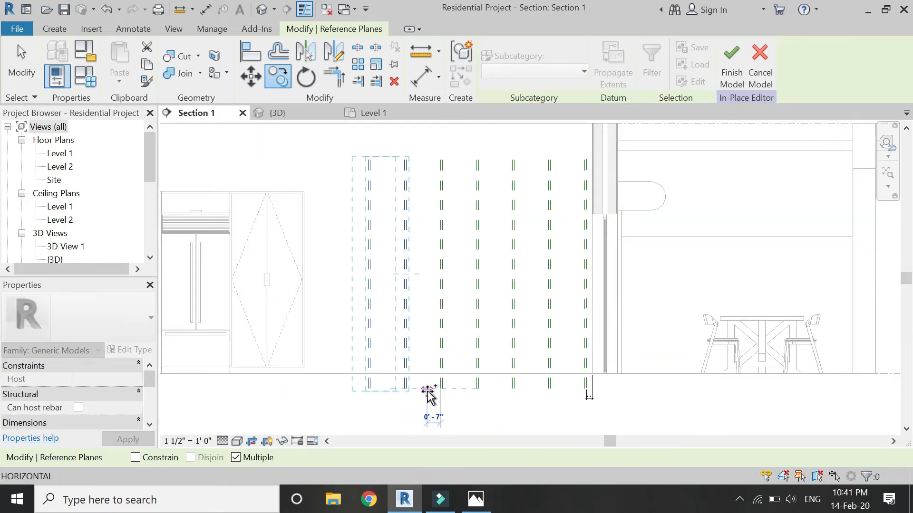
pyautogui.press('Escape')
pyautogui.press('Escape')
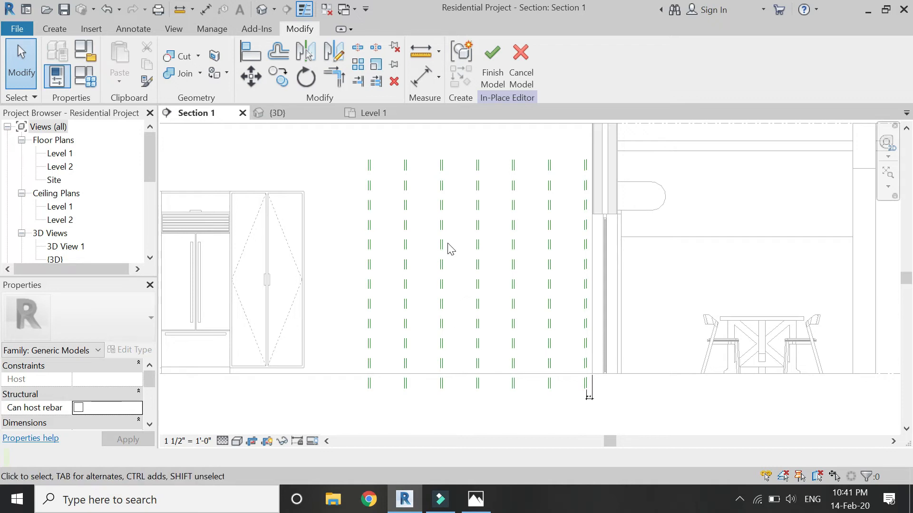
# Draw two horizontal reference planes across the vertical pairs, level with the tall cabinet's bottom and top outer edges
pyautogui.scroll(1, 403, 283)
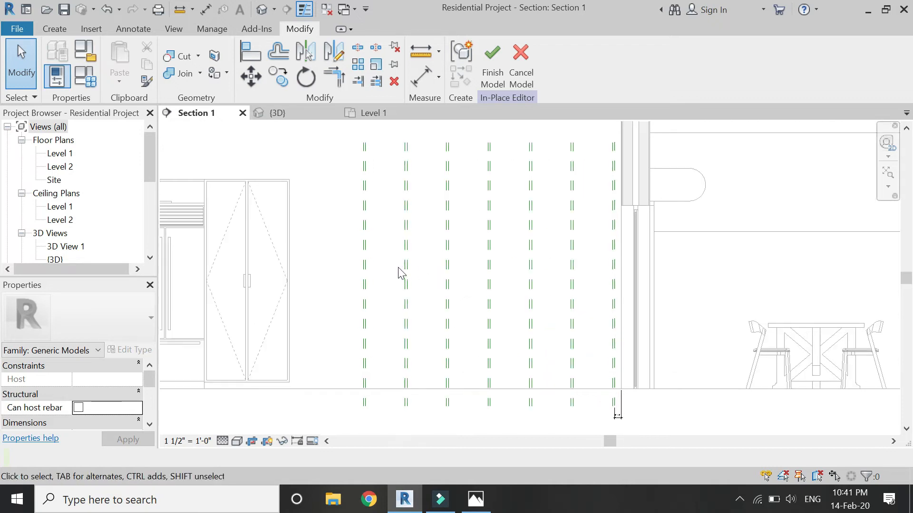
pyautogui.click(55, 29)
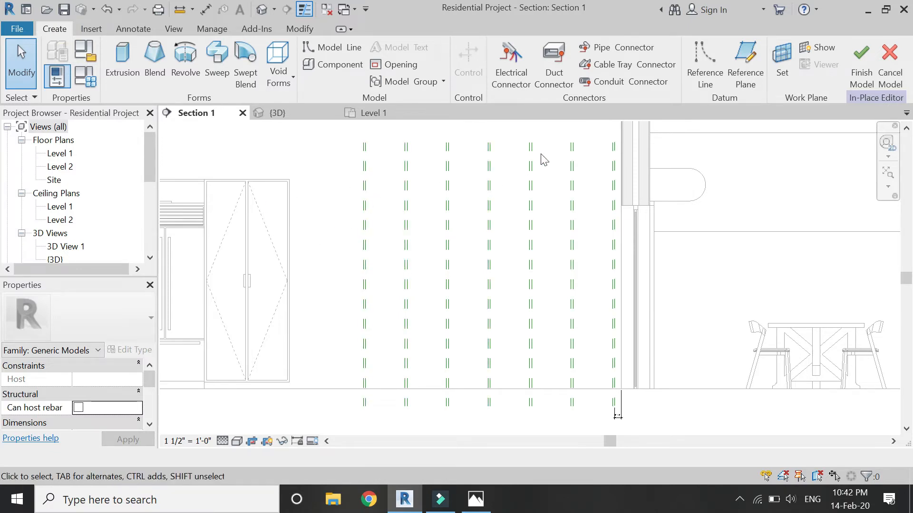
pyautogui.click(745, 66)
pyautogui.scroll(3, 347, 377)
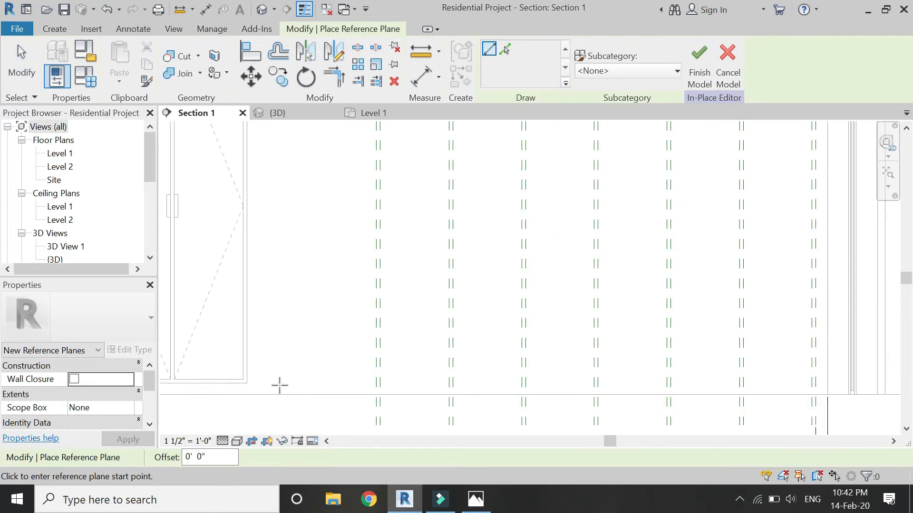
pyautogui.click(246, 381)
pyautogui.scroll(-1, 326, 379)
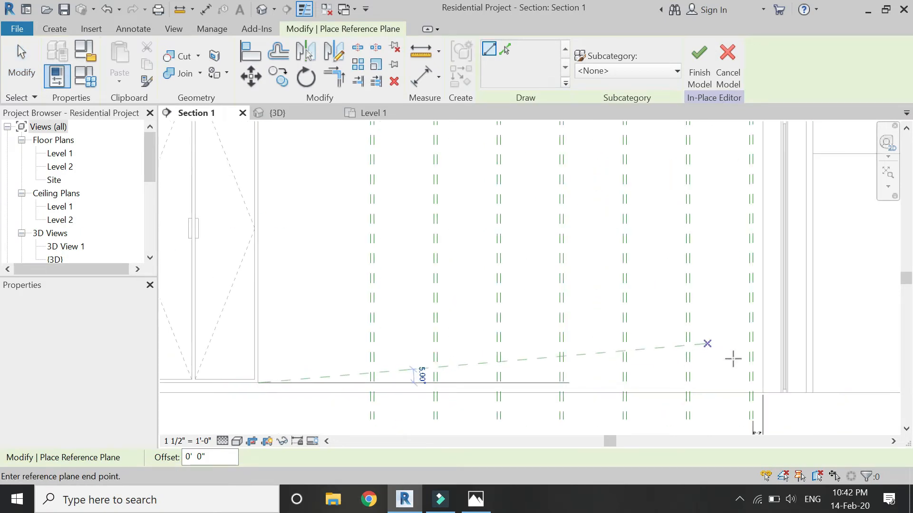
pyautogui.click(821, 377)
pyautogui.scroll(-2, 432, 333)
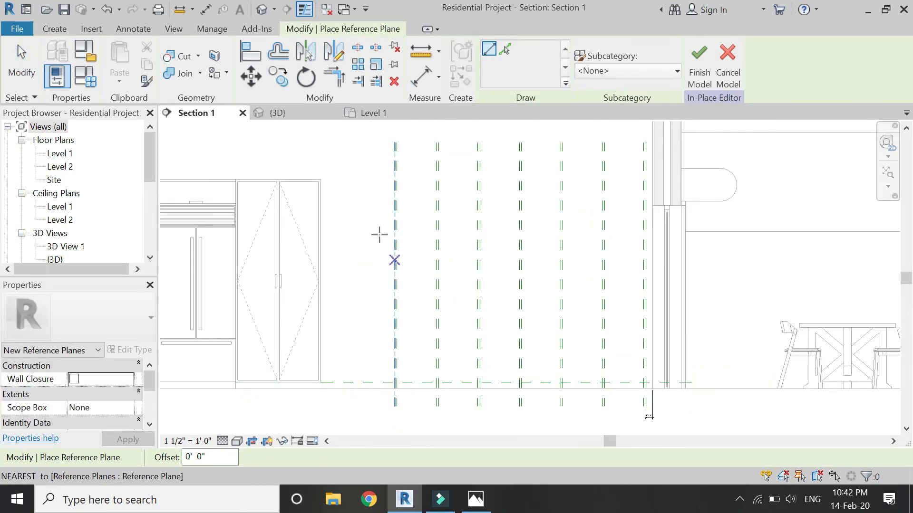
pyautogui.click(320, 181)
pyautogui.click(700, 178)
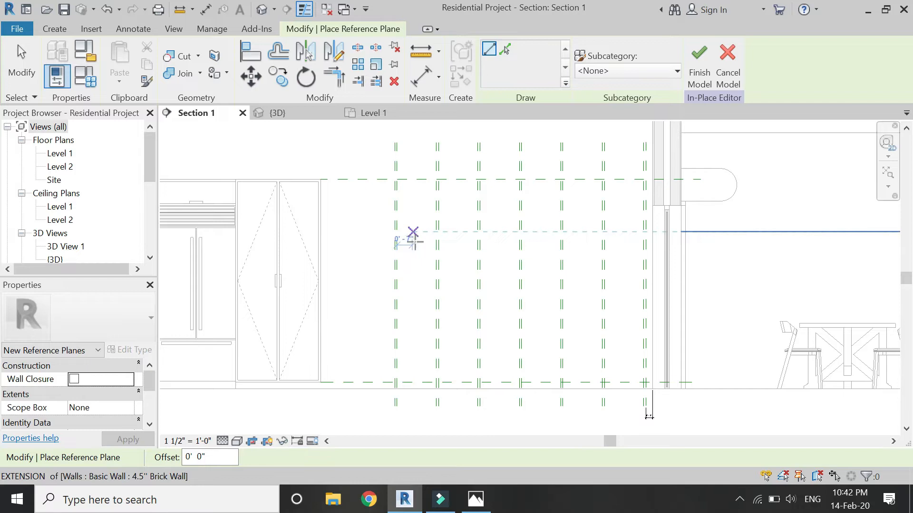
# Draw a second horizontal reference plane closely beside both the top and bottom planes, matching the tall cabinet's frame thickness
pyautogui.scroll(2, 408, 228)
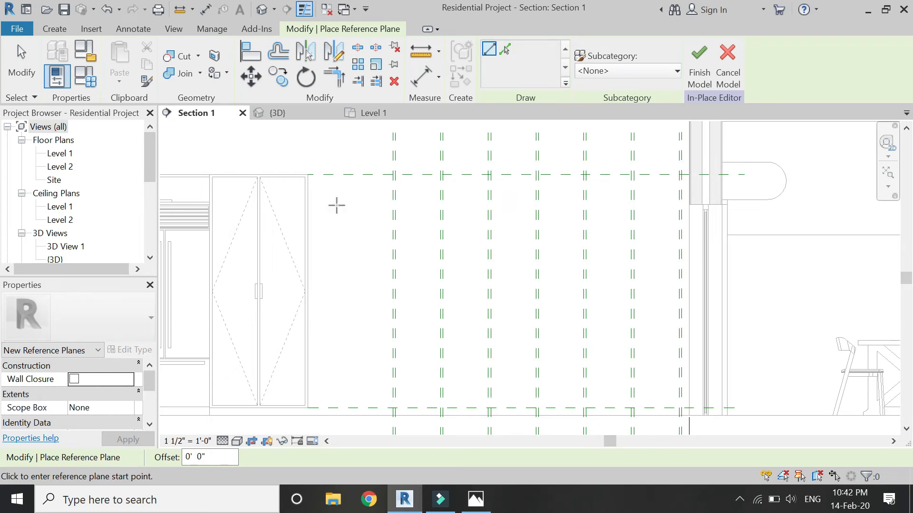
pyautogui.scroll(1, 314, 180)
pyautogui.click(300, 190)
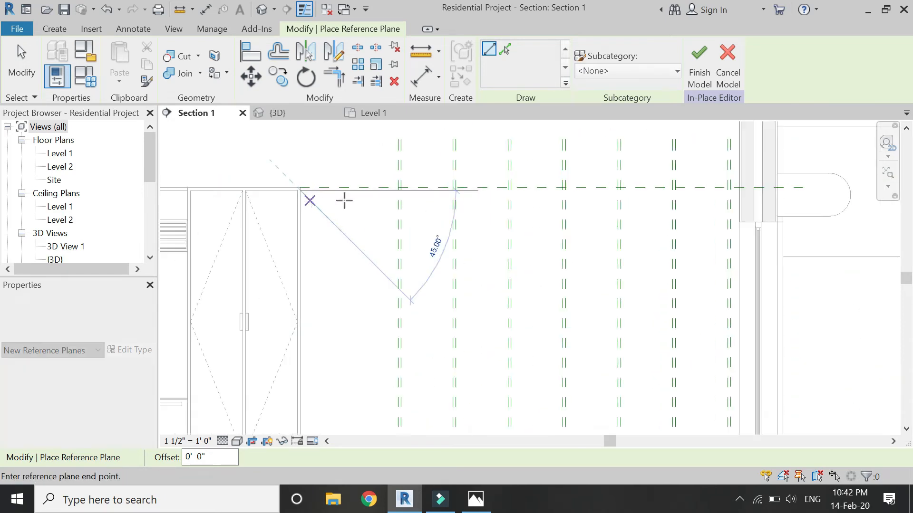
pyautogui.click(803, 189)
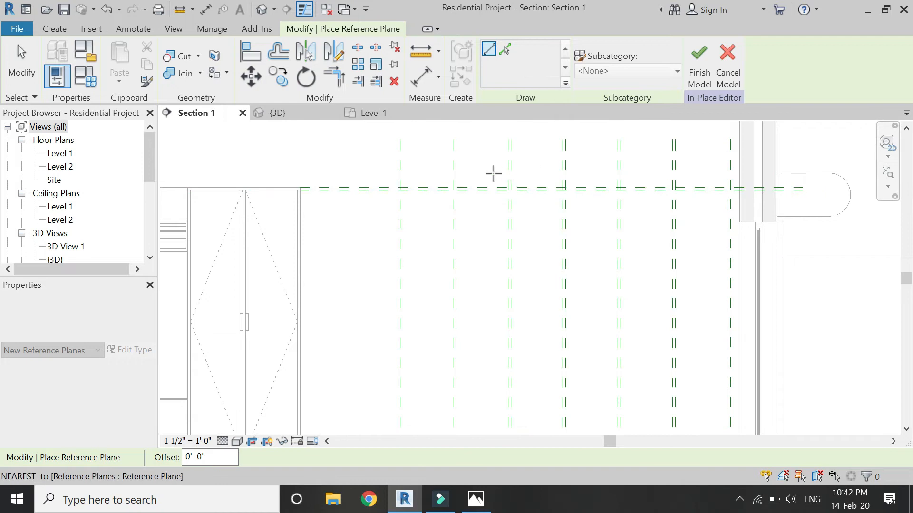
pyautogui.scroll(-1, 493, 173)
pyautogui.scroll(3, 368, 361)
pyautogui.click(369, 332)
pyautogui.scroll(-3, 366, 333)
pyautogui.click(871, 335)
pyautogui.scroll(2, 497, 290)
pyautogui.scroll(2, 486, 229)
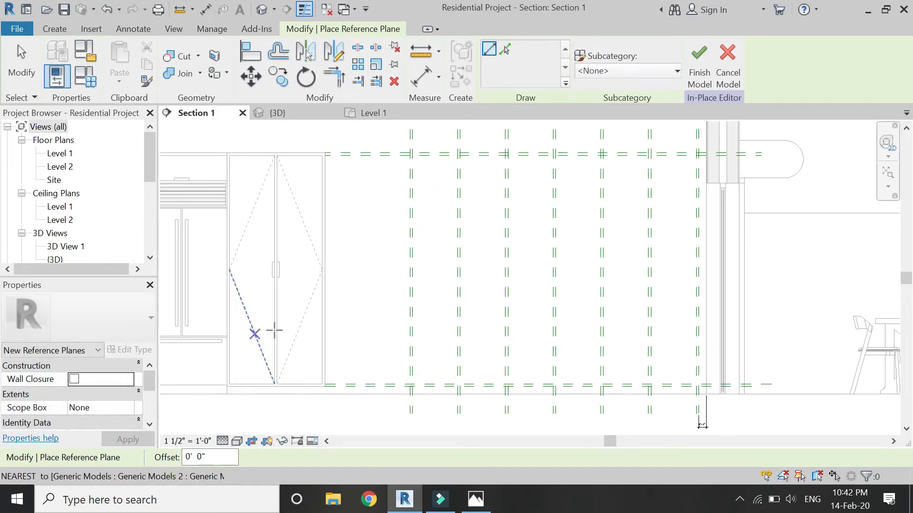
# Draw a single horizontal reference plane across the vertical pairs, between the top and bottom horizontal pairs
pyautogui.click(347, 295)
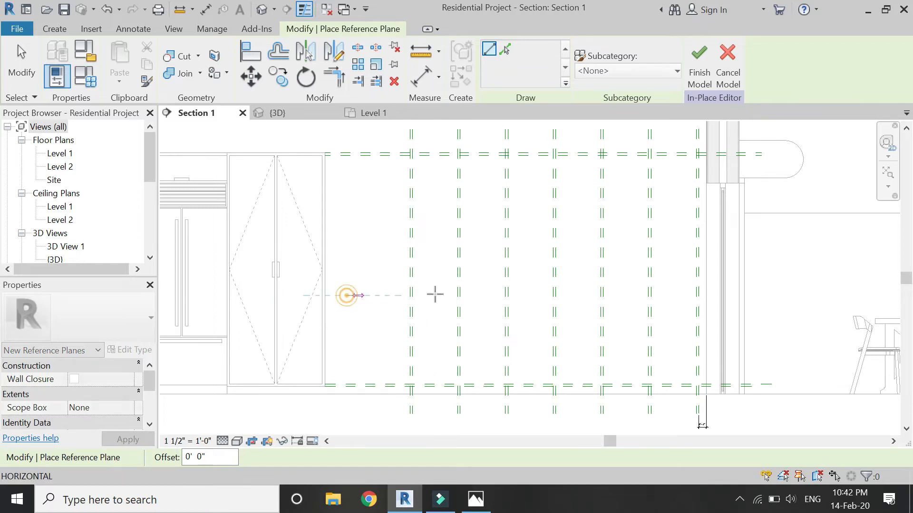
pyautogui.click(790, 295)
pyautogui.press('Escape')
pyautogui.press('Escape')
# Dimension the middle horizontal reference plane's height above the floor line
pyautogui.scroll(2, 383, 345)
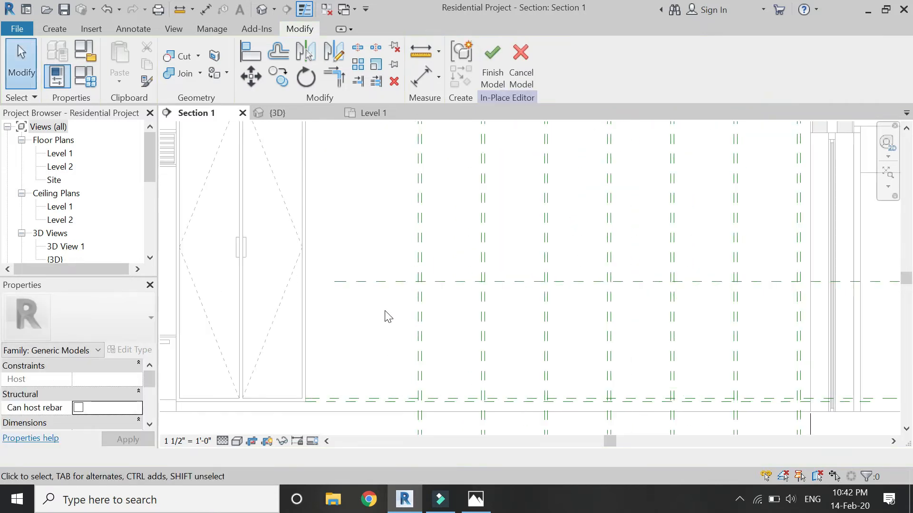
pyautogui.click(420, 76)
pyautogui.click(353, 413)
pyautogui.click(377, 280)
pyautogui.click(360, 312)
pyautogui.press('Escape')
pyautogui.press('Escape')
# Set the middle reference plane's height above the floor to 3' and delete its dimension
pyautogui.click(387, 285)
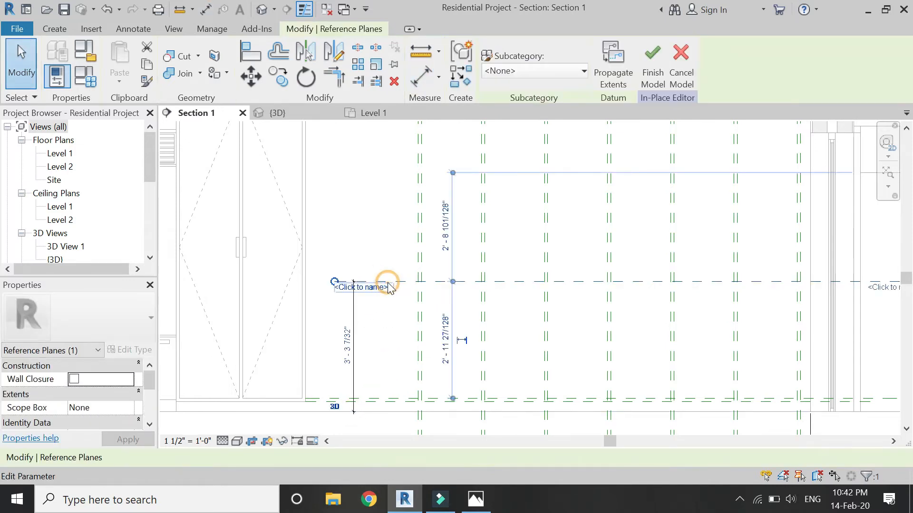
pyautogui.click(345, 354)
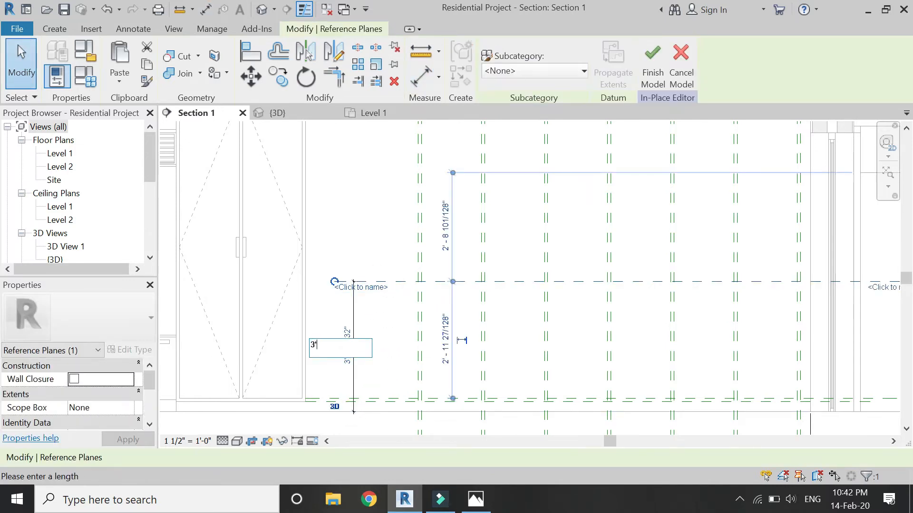
pyautogui.write("3'")
pyautogui.press('Return')
pyautogui.click(392, 365)
pyautogui.click(354, 328)
pyautogui.press('Delete')
pyautogui.scroll(-2, 354, 368)
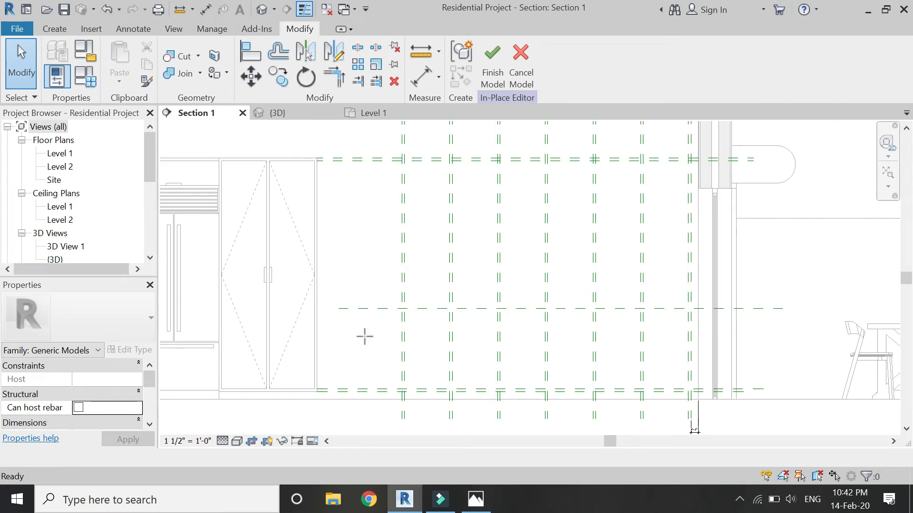
# Draw a second horizontal reference plane closely below the 3' high one
pyautogui.press('r')
pyautogui.press('p')
pyautogui.scroll(2, 350, 317)
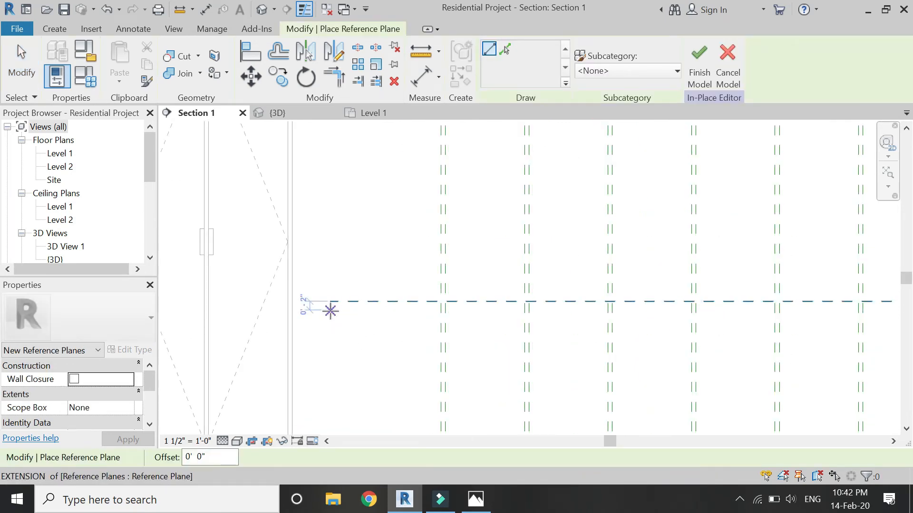
pyautogui.click(330, 301)
pyautogui.scroll(-3, 316, 314)
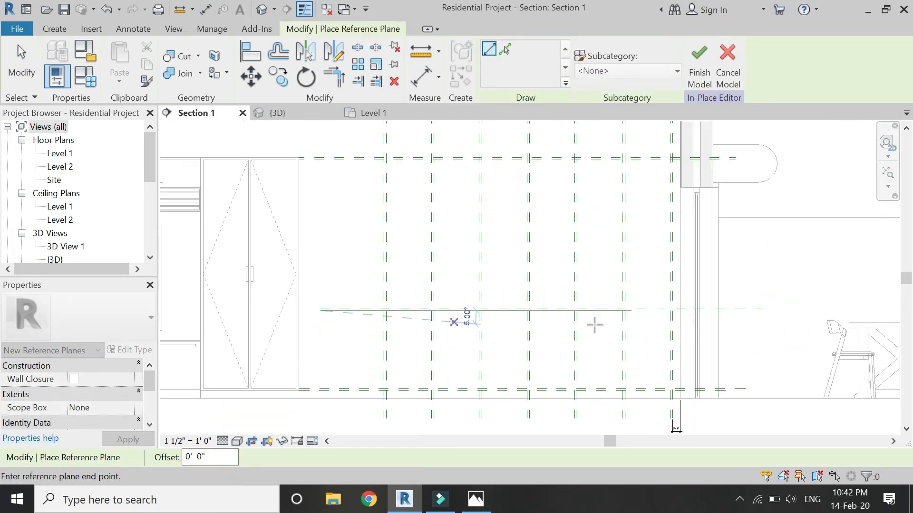
pyautogui.click(759, 310)
# Draw a closely spaced pair of horizontal reference planes, the upper one 1'-6" below the top pair
pyautogui.scroll(2, 352, 167)
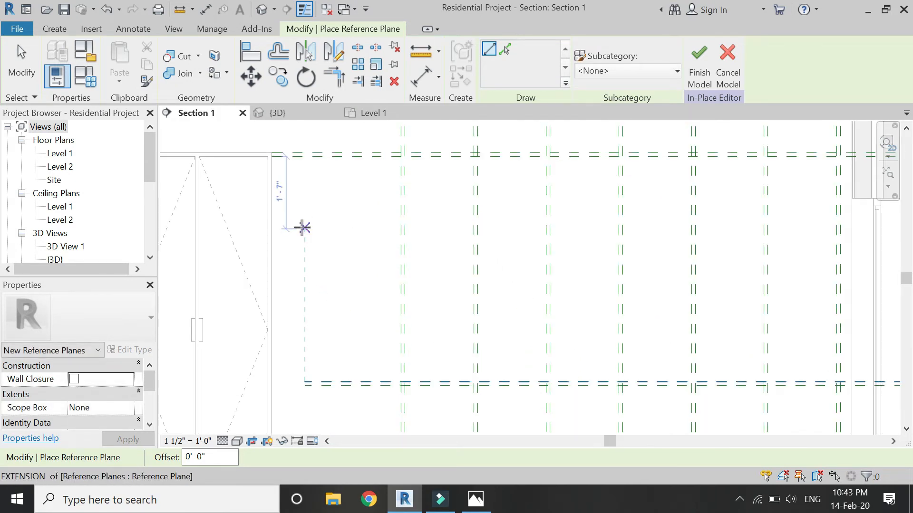
pyautogui.click(304, 223)
pyautogui.scroll(-1, 390, 238)
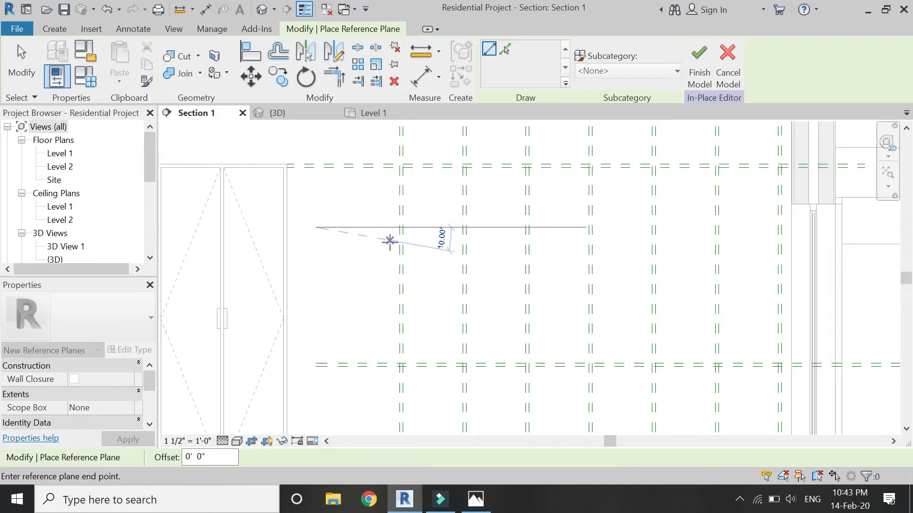
pyautogui.click(866, 221)
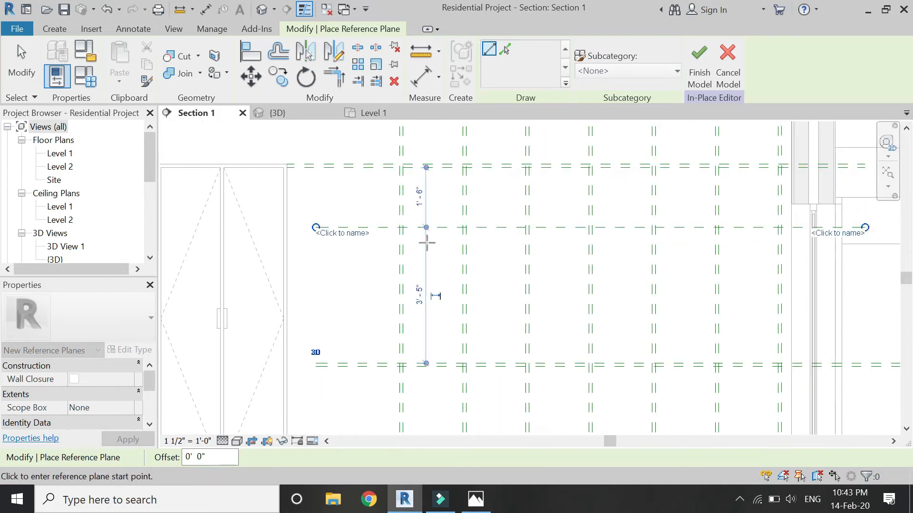
pyautogui.scroll(1, 306, 238)
pyautogui.scroll(2, 306, 238)
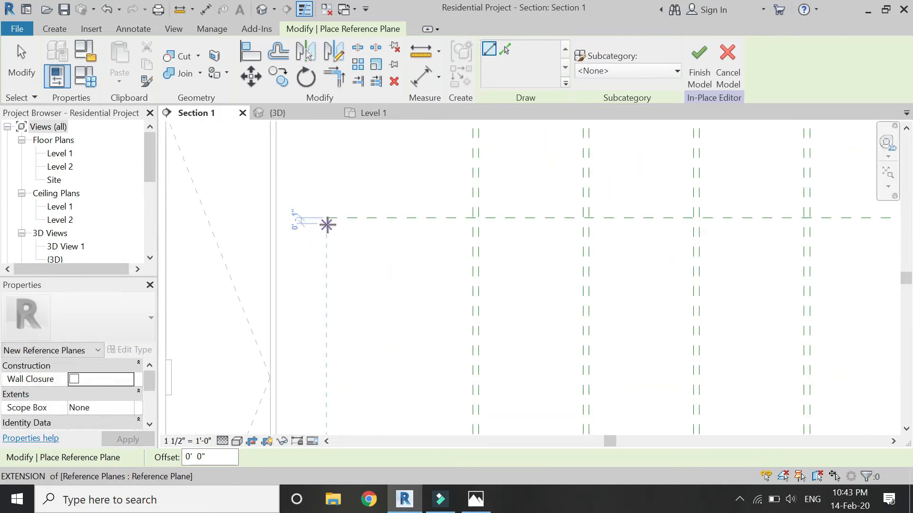
pyautogui.scroll(2, 326, 224)
pyautogui.click(326, 223)
pyautogui.scroll(-5, 300, 266)
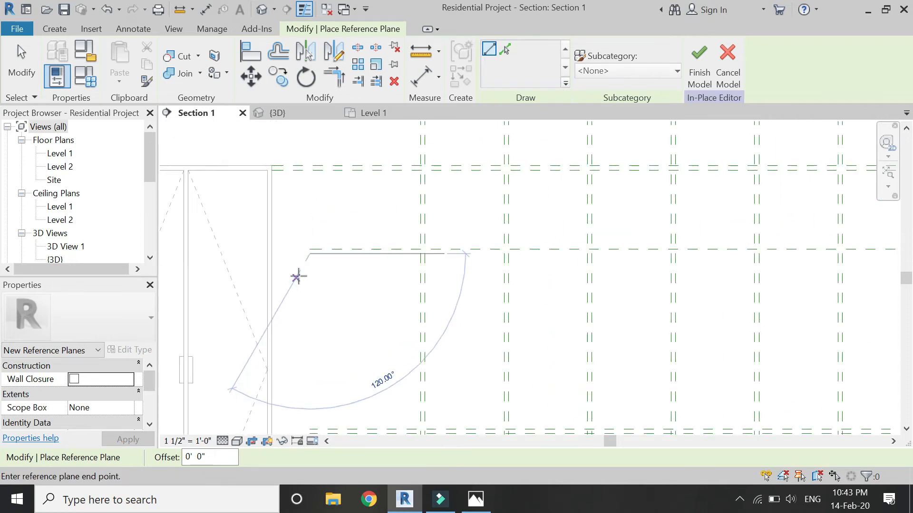
pyautogui.click(663, 265)
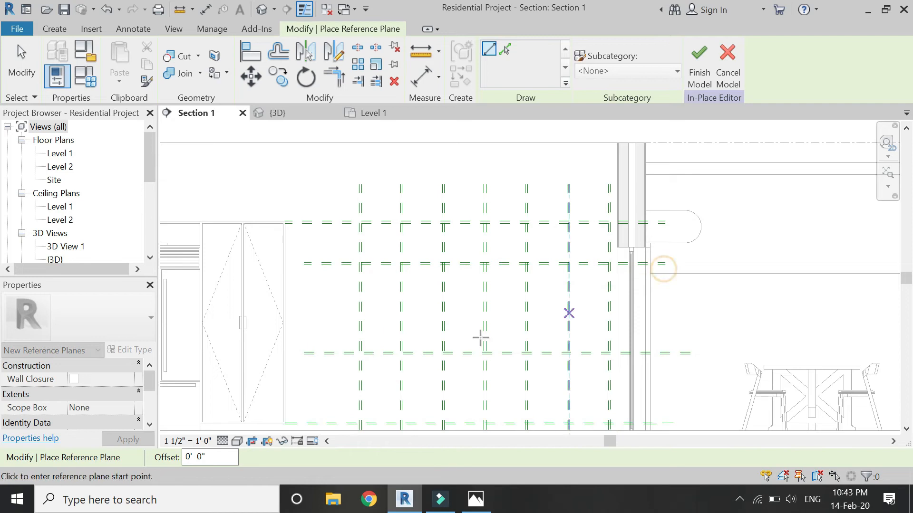
# Draw another closely spaced pair of horizontal reference planes between the 3' high pair and the pair above it
pyautogui.scroll(2, 370, 313)
pyautogui.click(218, 281)
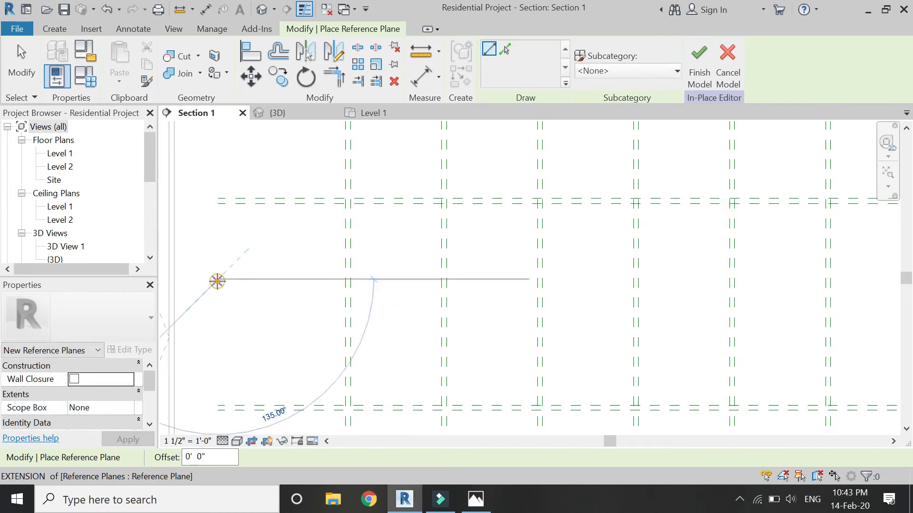
pyautogui.scroll(-1, 302, 371)
pyautogui.click(837, 270)
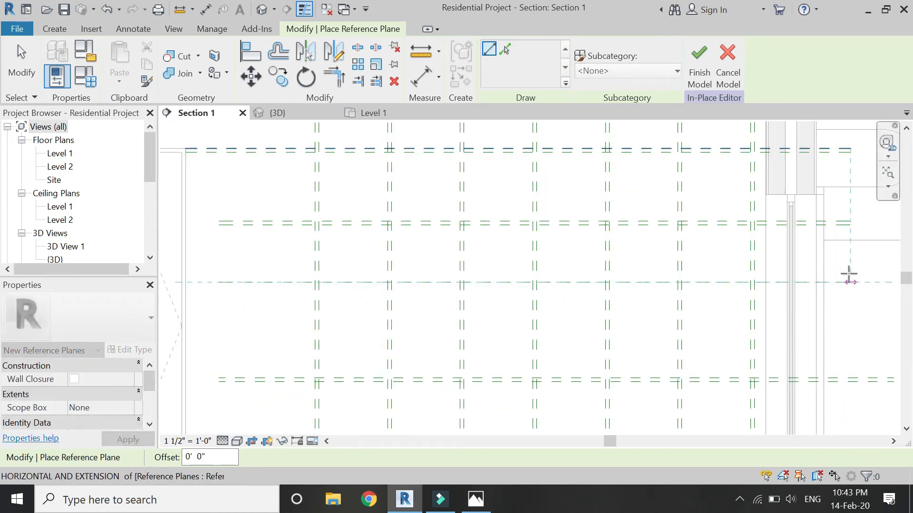
pyautogui.scroll(2, 209, 291)
pyautogui.scroll(2, 219, 285)
pyautogui.click(224, 280)
pyautogui.scroll(-2, 219, 311)
pyautogui.scroll(3, 614, 298)
pyautogui.click(628, 304)
pyautogui.scroll(-2, 488, 240)
pyautogui.press('Escape')
pyautogui.press('Escape')
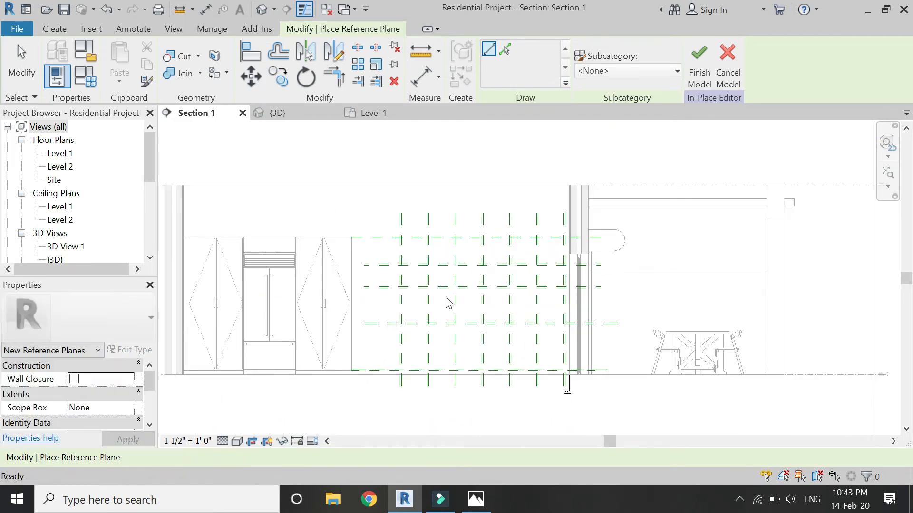
pyautogui.scroll(3, 420, 328)
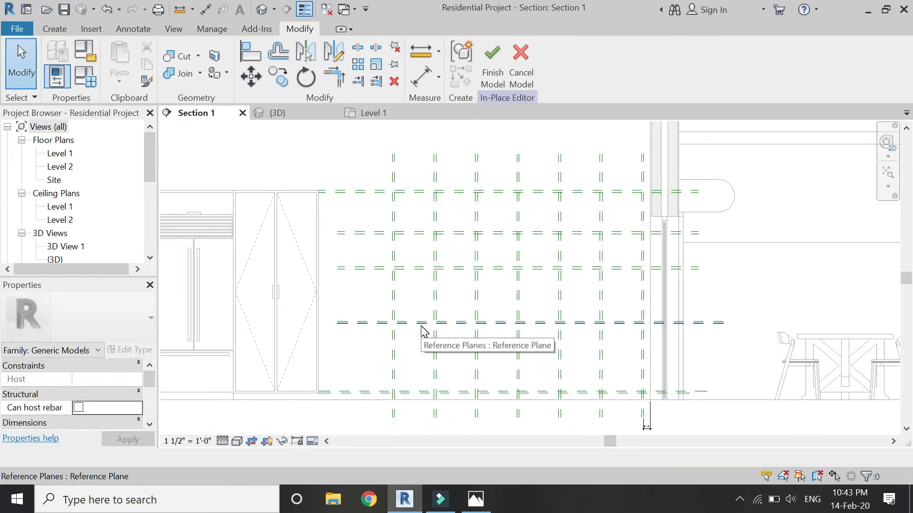
# Start a solid extrusion with the wall face behind the reference-plane grid picked as its work plane
pyautogui.click(54, 29)
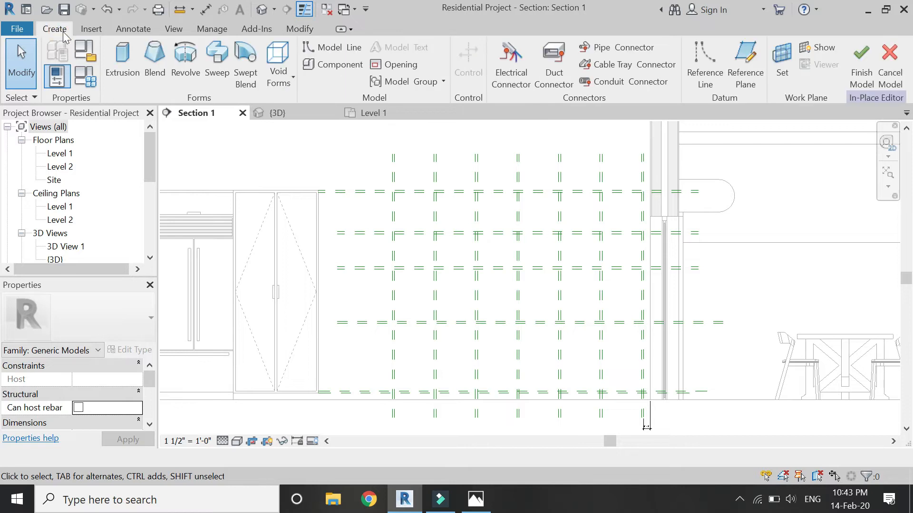
pyautogui.click(126, 66)
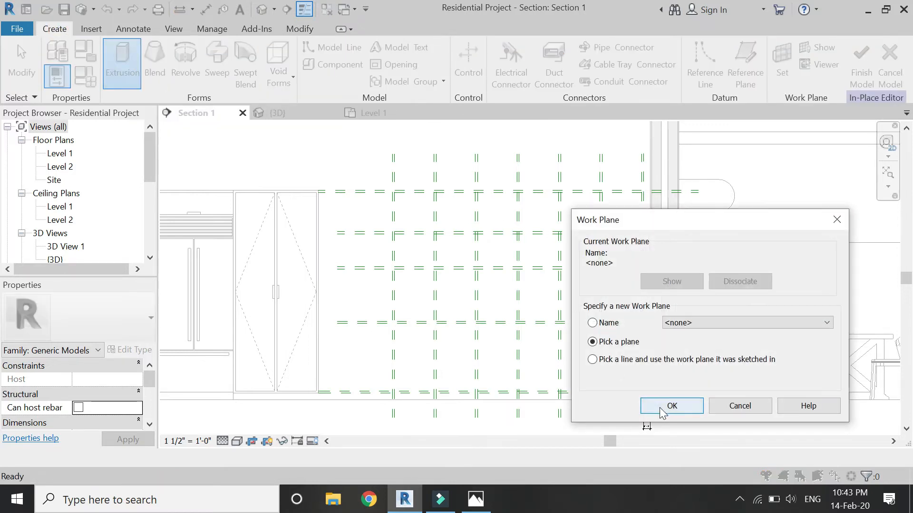
pyautogui.click(661, 406)
pyautogui.scroll(-2, 370, 395)
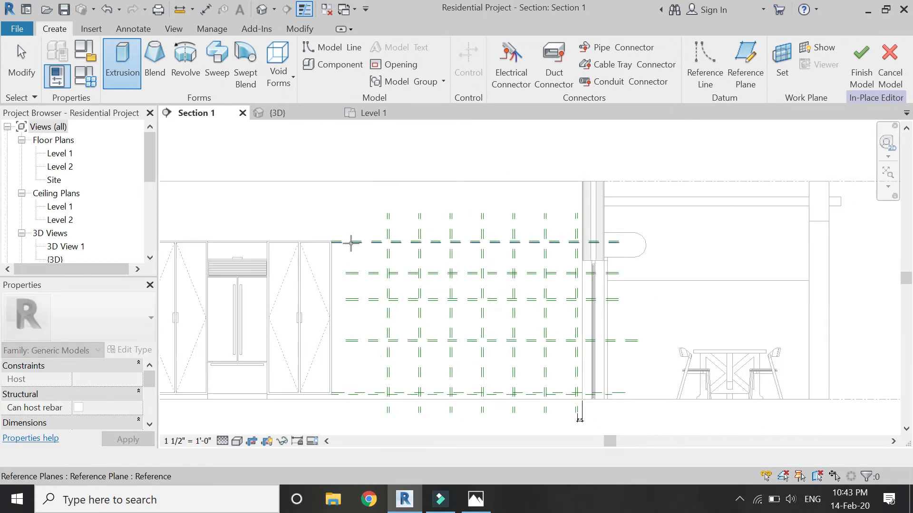
pyautogui.click(579, 419)
# Sketch a rectangle around the whole grid, snapped to its outermost reference-plane intersections from the top-left to the bottom-right corner
pyautogui.scroll(3, 418, 333)
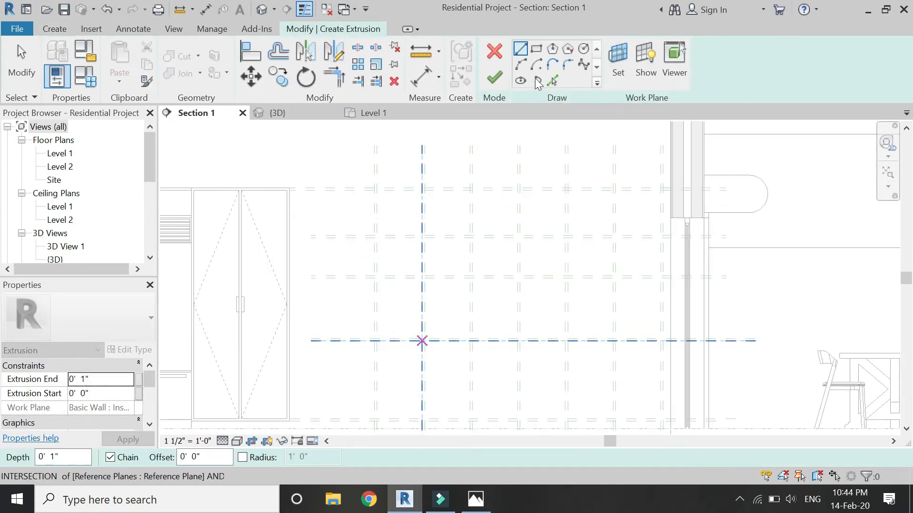
pyautogui.click(535, 50)
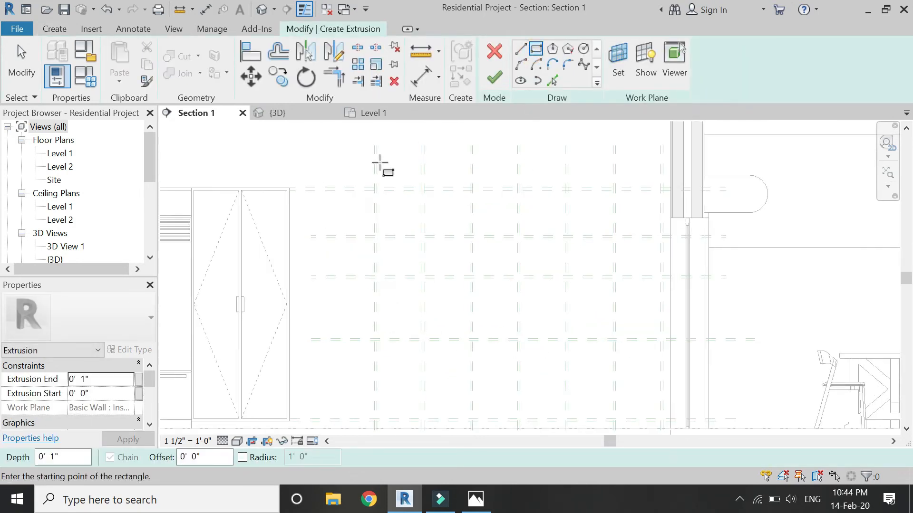
pyautogui.click(373, 188)
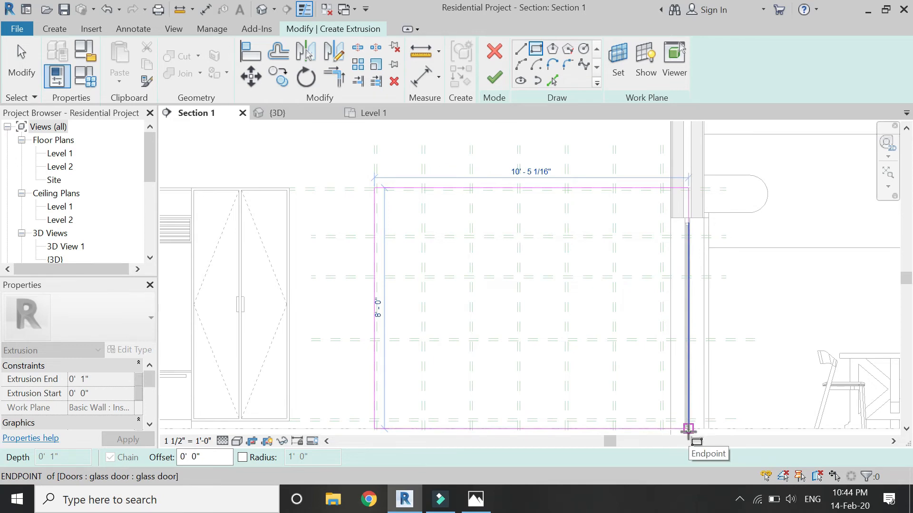
pyautogui.scroll(2, 688, 428)
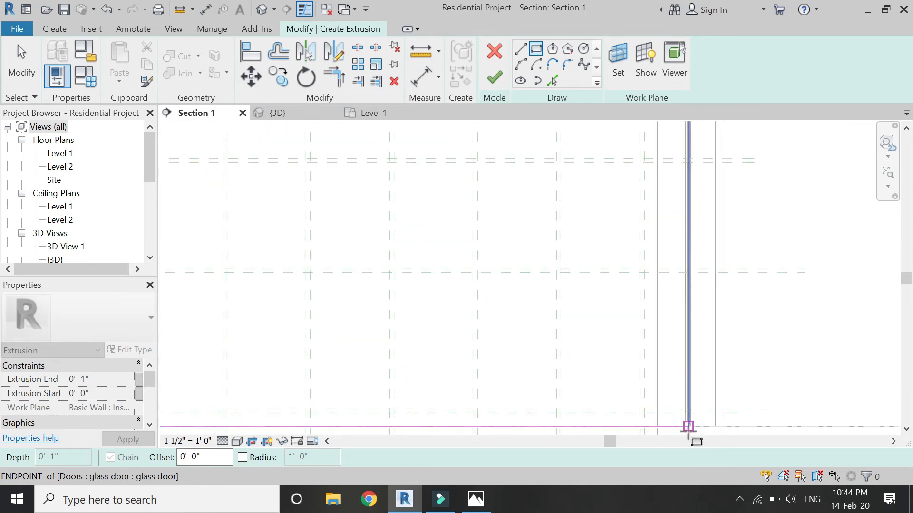
pyautogui.click(644, 413)
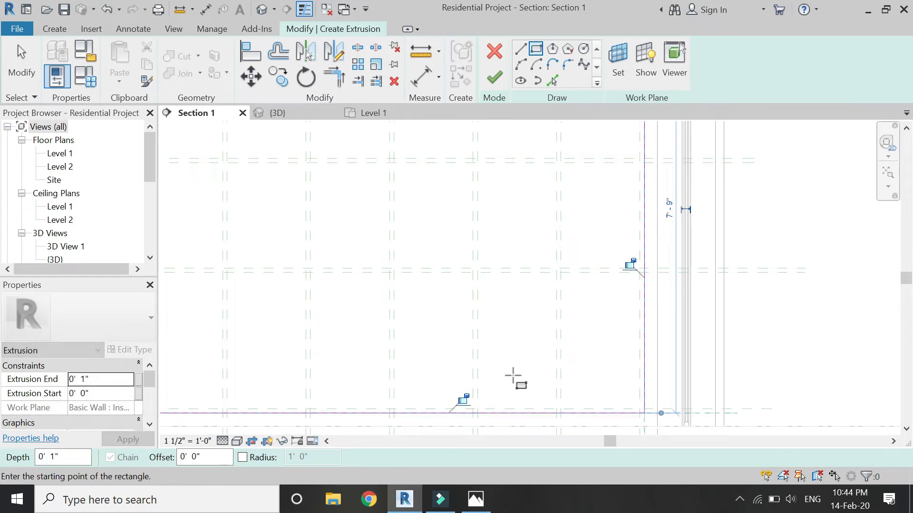
pyautogui.scroll(-2, 513, 379)
pyautogui.press('Escape')
pyautogui.press('Escape')
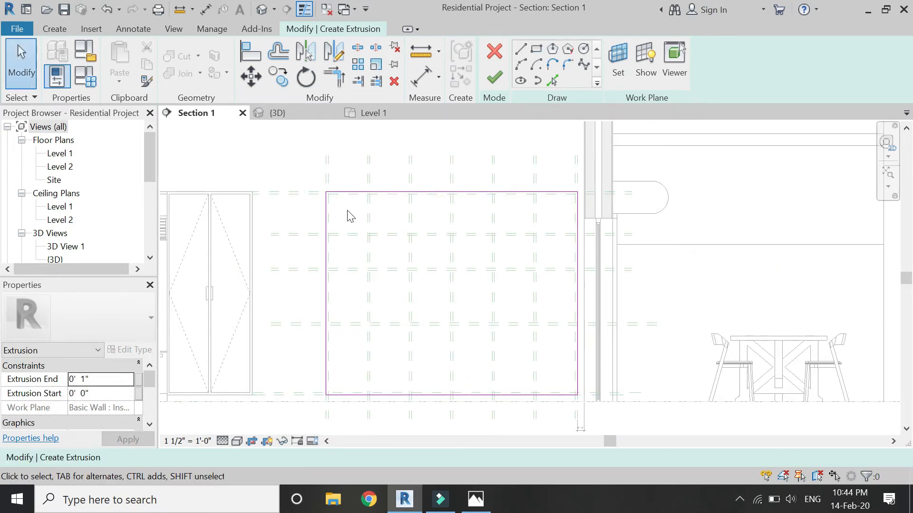
# Set the extrusion end to 1'-10" and finish the solid cabinet block
pyautogui.click(107, 381)
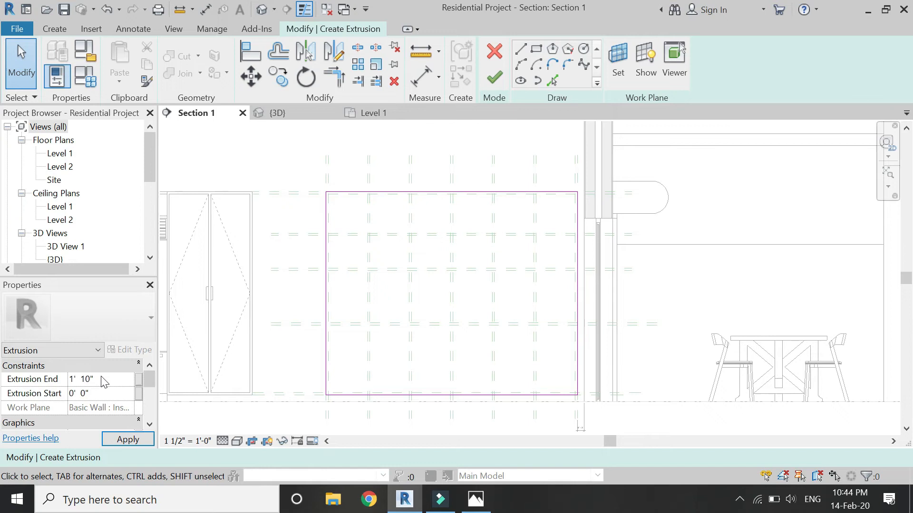
pyautogui.click(494, 77)
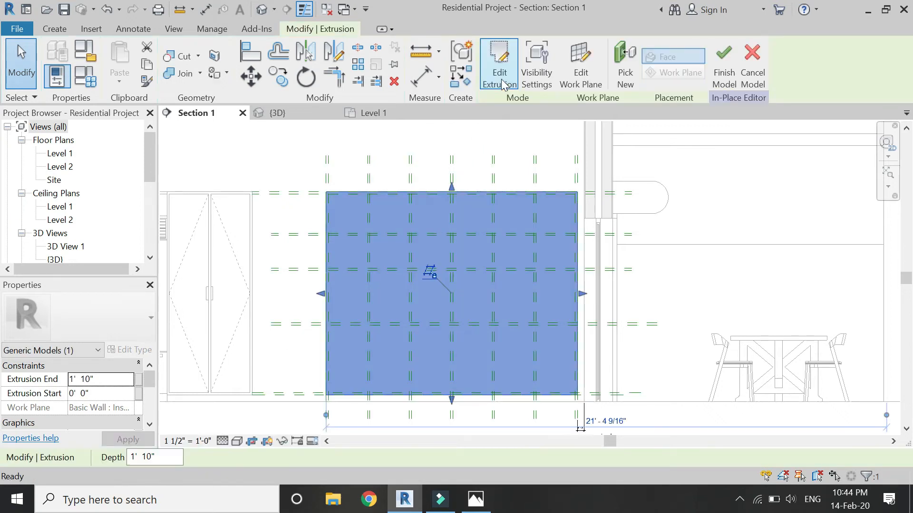
pyautogui.click(276, 143)
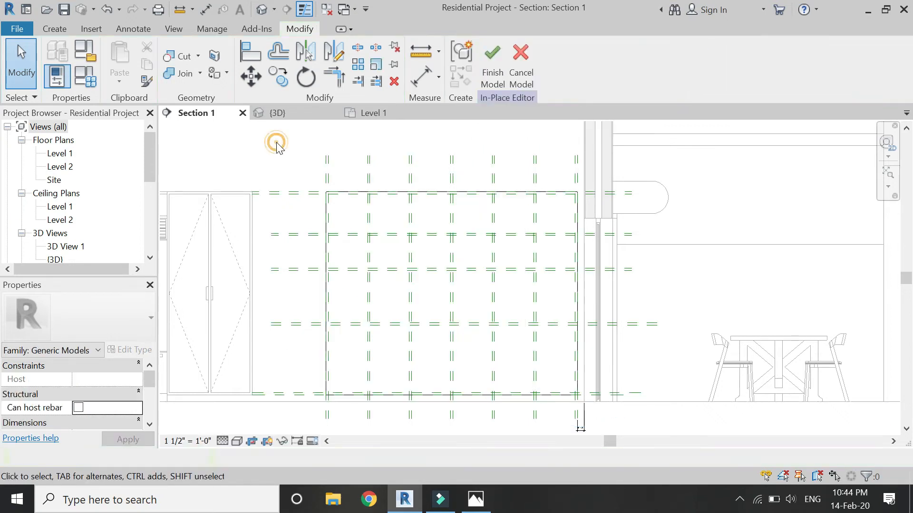
# Start a void extrusion with the front face of the cabinet block picked as its work plane
pyautogui.click(56, 30)
pyautogui.click(277, 74)
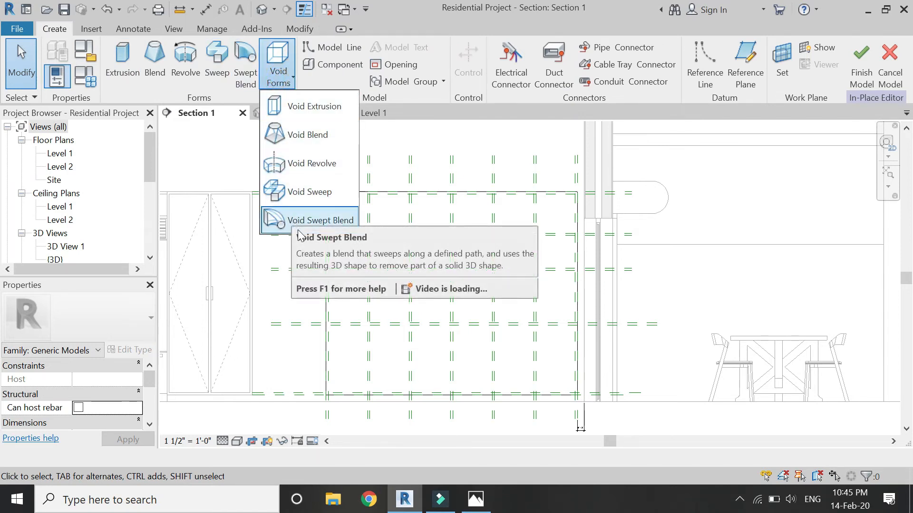
pyautogui.click(310, 114)
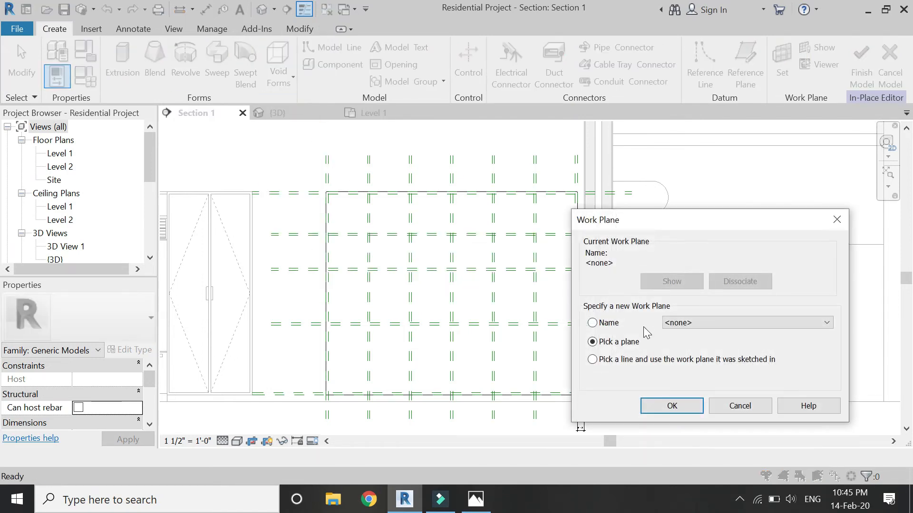
pyautogui.click(670, 406)
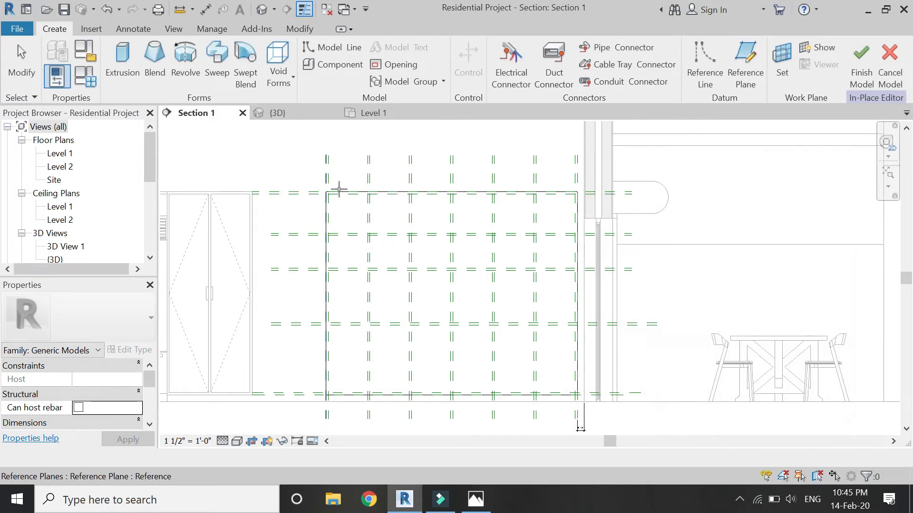
pyautogui.scroll(2, 366, 195)
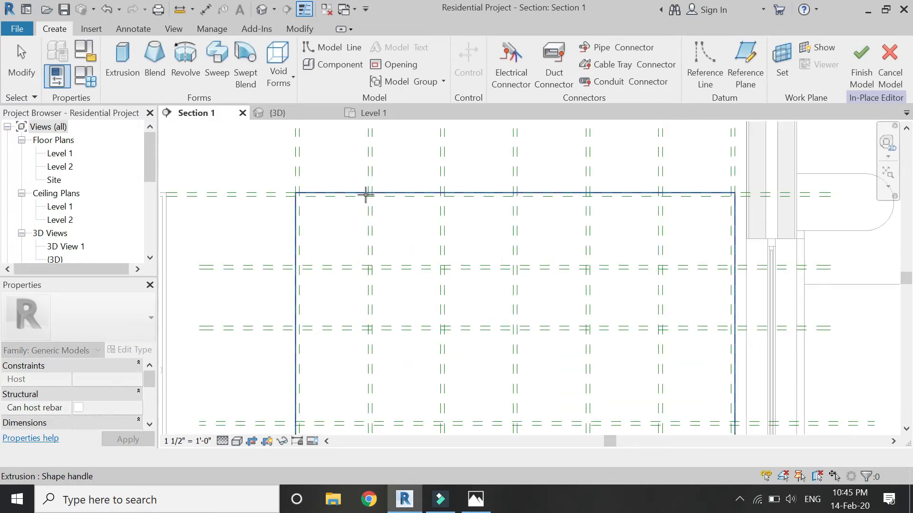
pyautogui.click(361, 196)
pyautogui.scroll(-2, 311, 153)
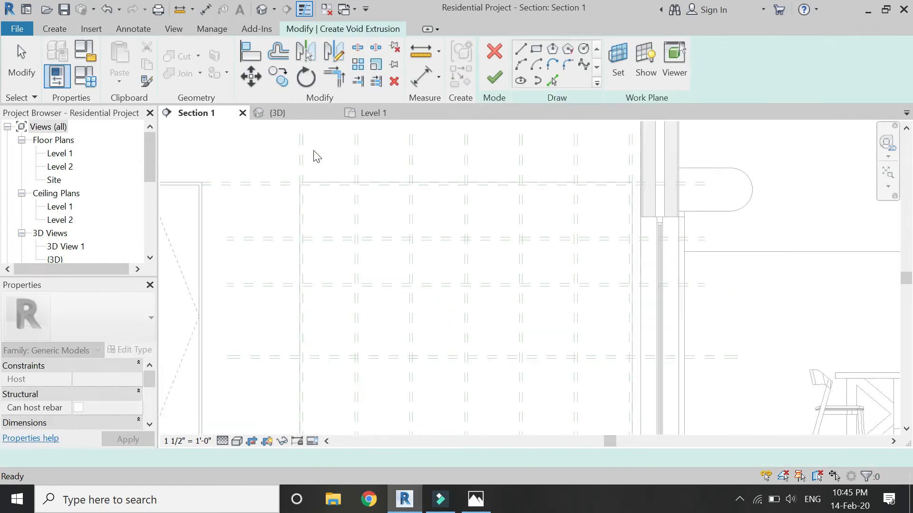
# Sketch a full-height rectangle, 1'-6" by 7'-7", between the inner reference planes of the grid's leftmost column
pyautogui.click(536, 49)
pyautogui.scroll(3, 328, 191)
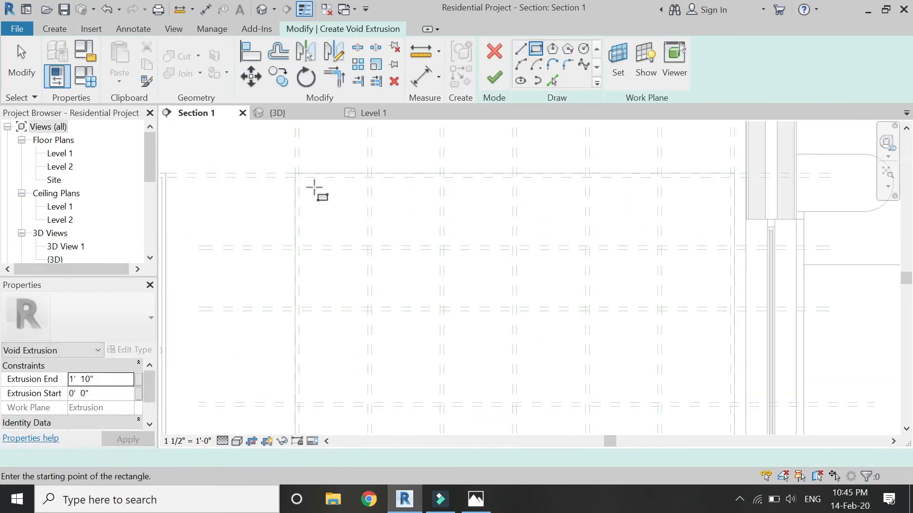
pyautogui.click(294, 175)
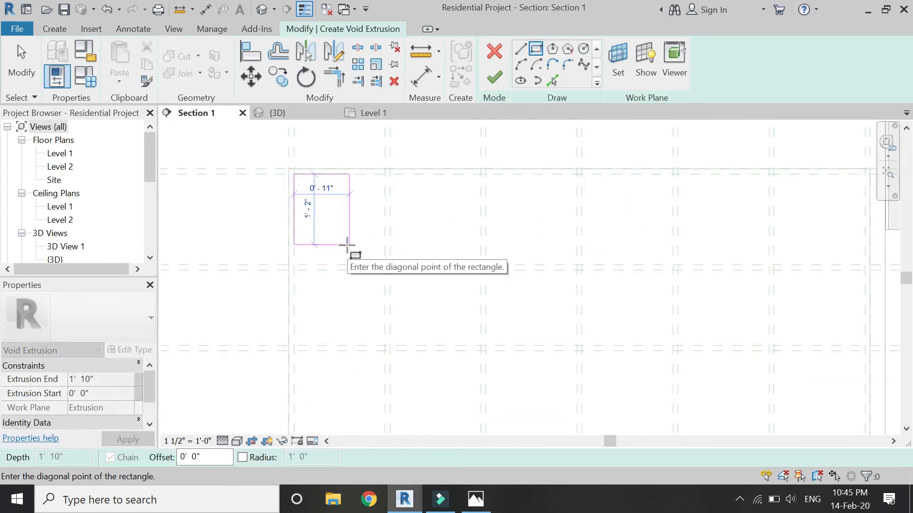
pyautogui.scroll(-3, 361, 199)
pyautogui.scroll(4, 346, 315)
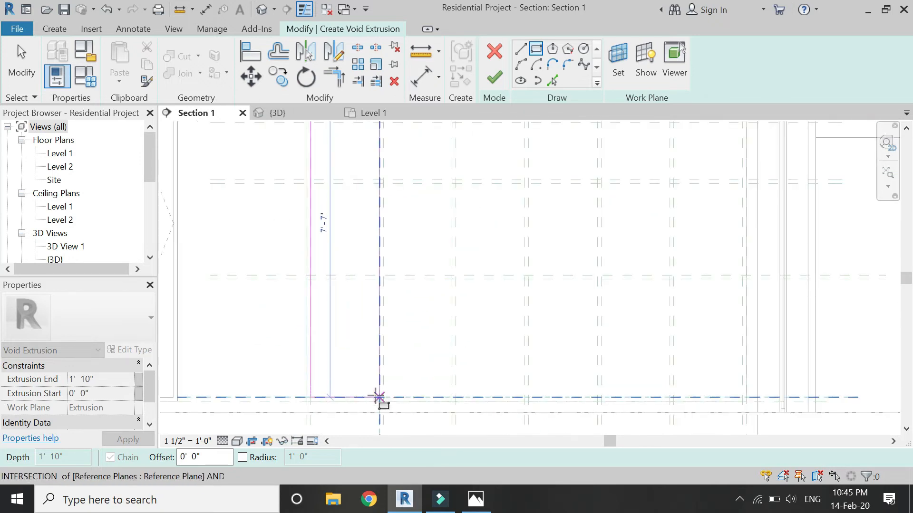
pyautogui.click(378, 396)
pyautogui.scroll(-2, 363, 256)
pyautogui.scroll(3, 363, 216)
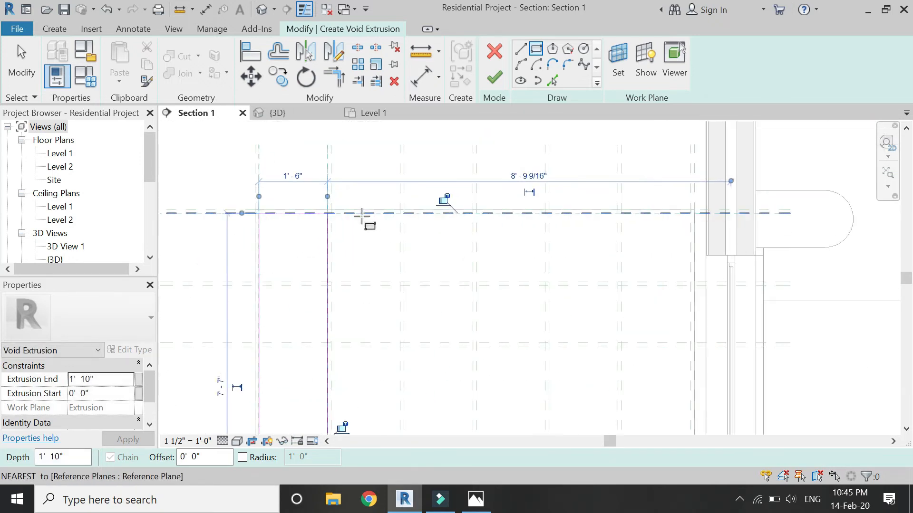
# Sketch four 1'-6" square rectangles side by side in the top row, one in each middle column
pyautogui.click(324, 211)
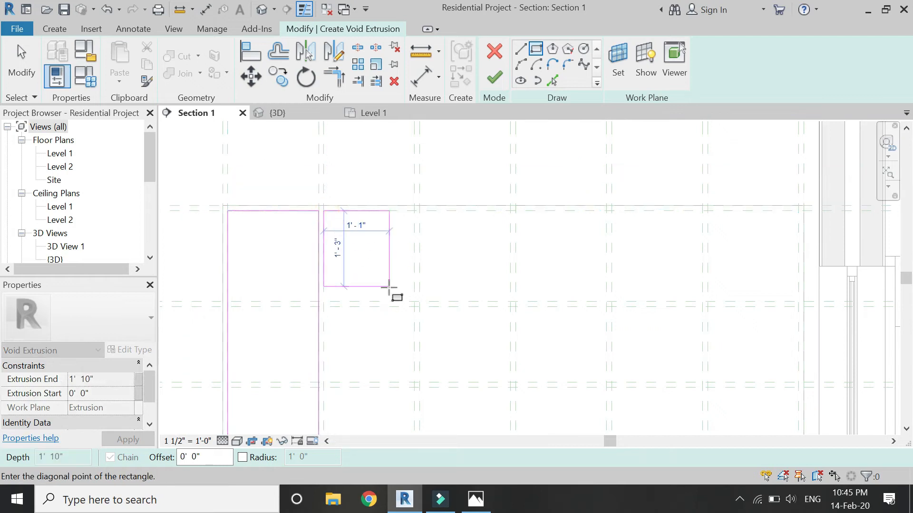
pyautogui.click(414, 301)
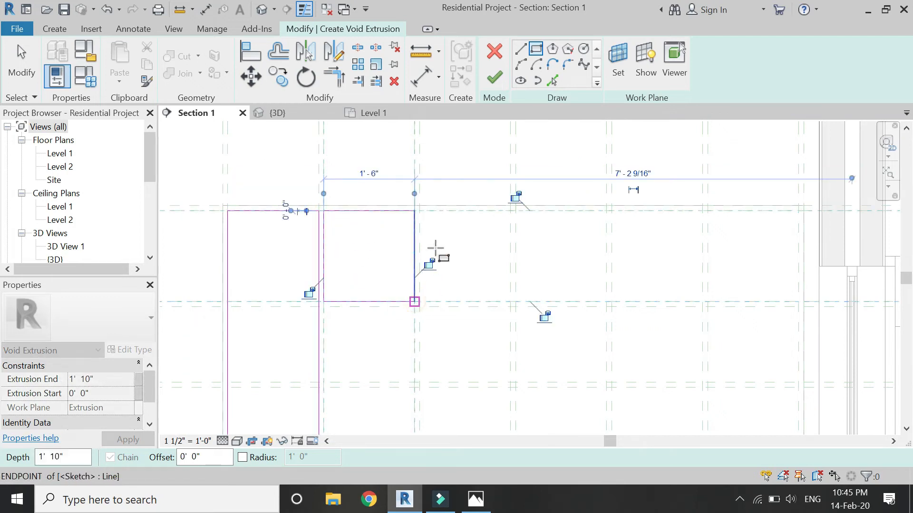
pyautogui.click(420, 211)
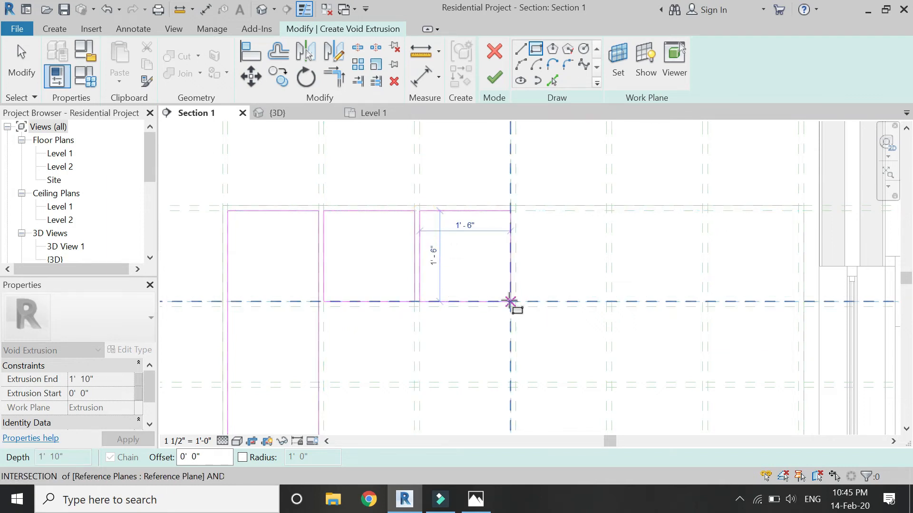
pyautogui.click(510, 300)
pyautogui.click(516, 211)
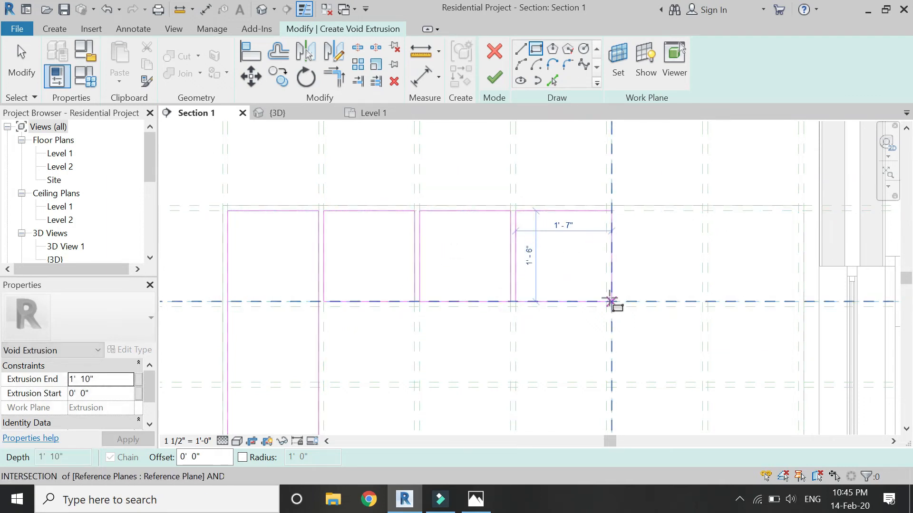
pyautogui.click(606, 300)
pyautogui.click(611, 210)
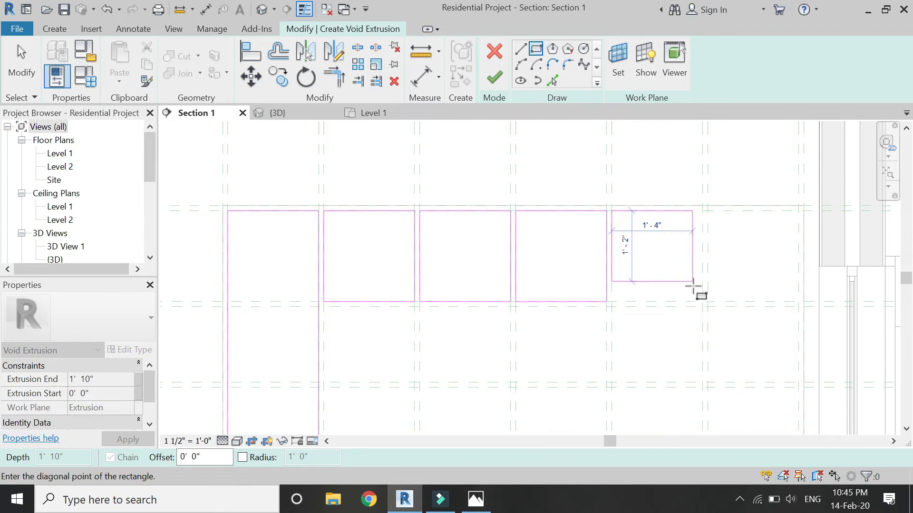
pyautogui.click(702, 301)
# Try to sketch a full-height rectangle in the grid's rightmost column
pyautogui.click(707, 210)
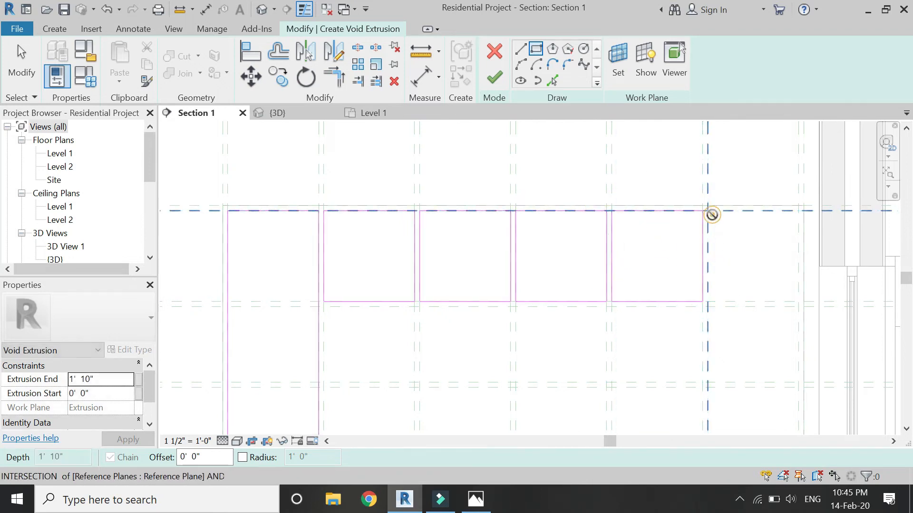
pyautogui.scroll(-3, 615, 173)
pyautogui.scroll(3, 673, 370)
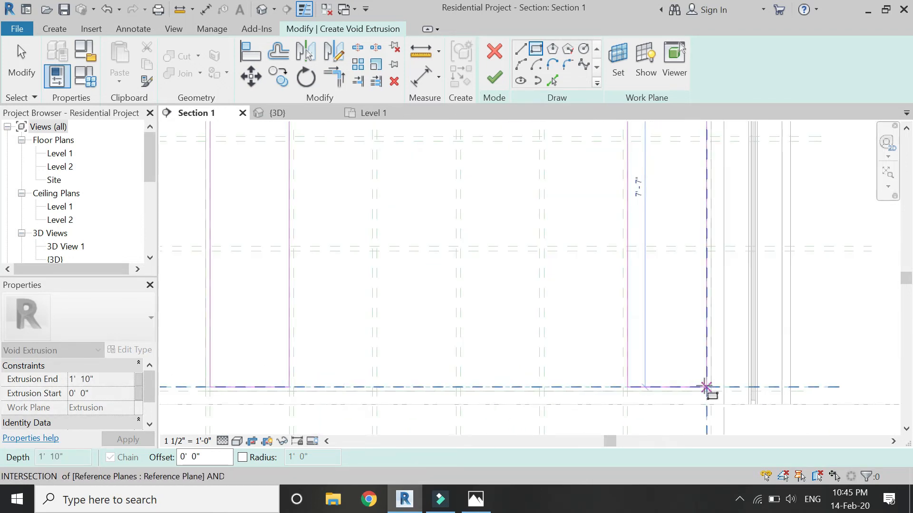
pyautogui.click(706, 390)
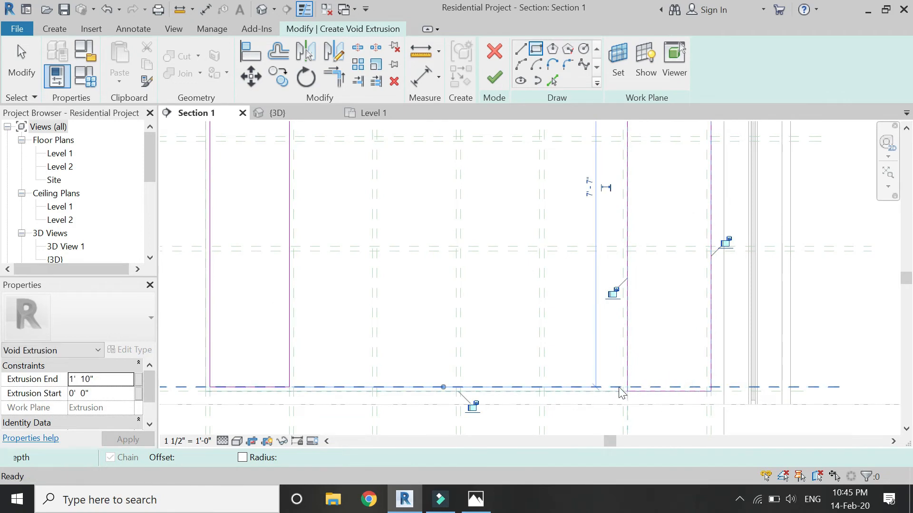
pyautogui.scroll(-2, 619, 392)
pyautogui.scroll(2, 661, 278)
# Sketch a 7'-7" high rectangle in the rightmost column, snapped to the inner reference planes
pyautogui.click(680, 255)
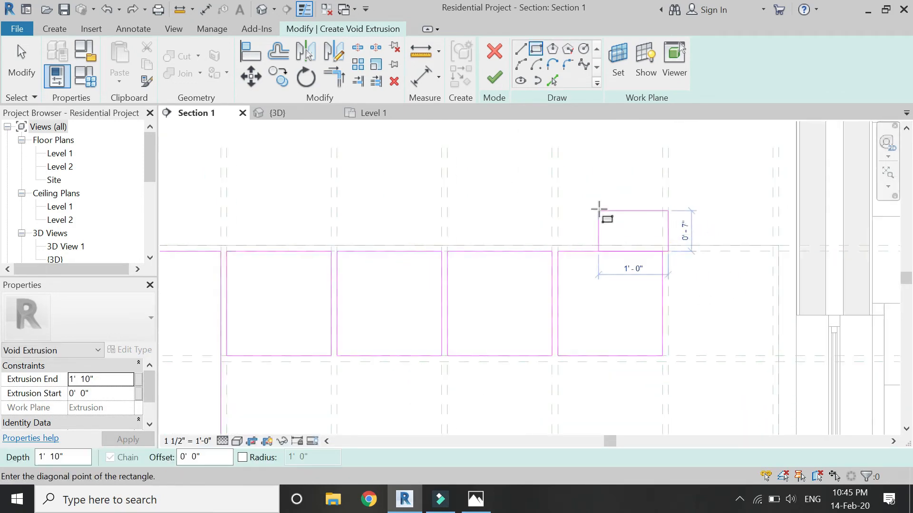
pyautogui.scroll(-4, 651, 350)
pyautogui.scroll(3, 669, 380)
pyautogui.click(671, 379)
pyautogui.scroll(-2, 669, 382)
pyautogui.scroll(1, 387, 307)
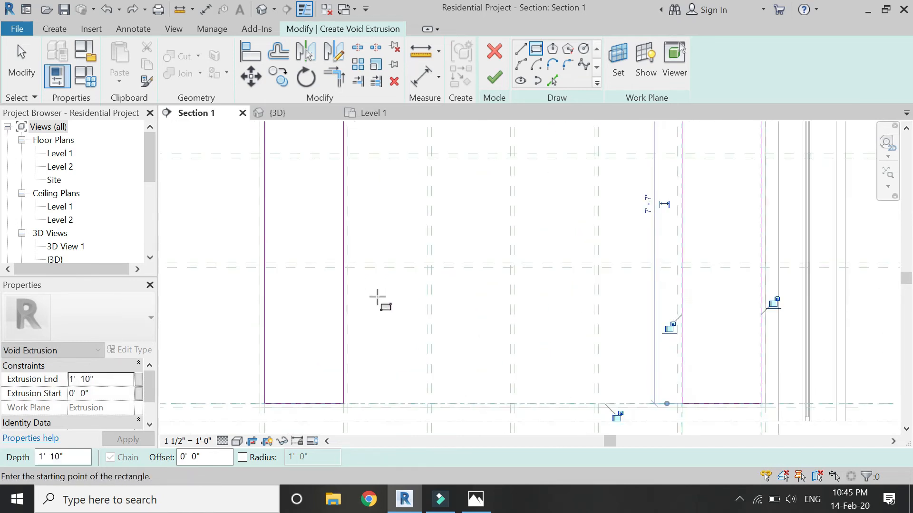
# Sketch four 1'-6" by 2'-7" rectangles side by side in the bottom row, one in each middle column
pyautogui.click(427, 404)
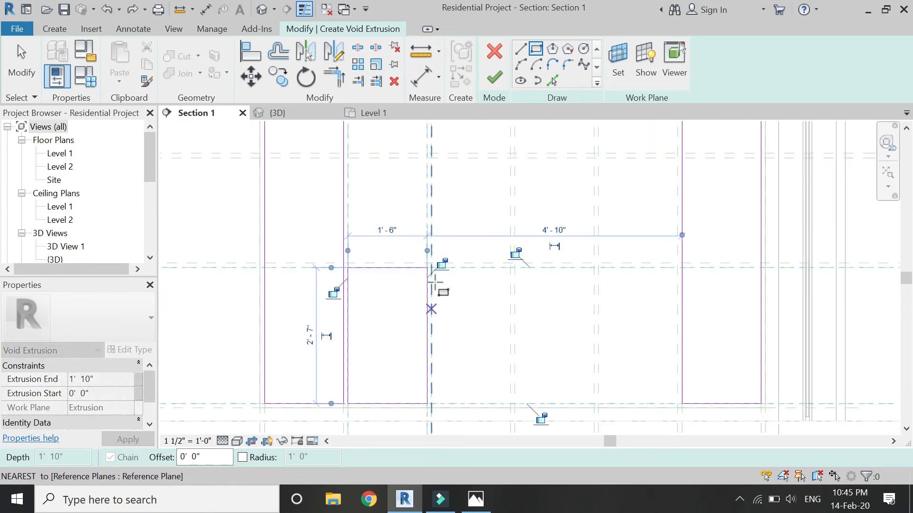
pyautogui.click(513, 405)
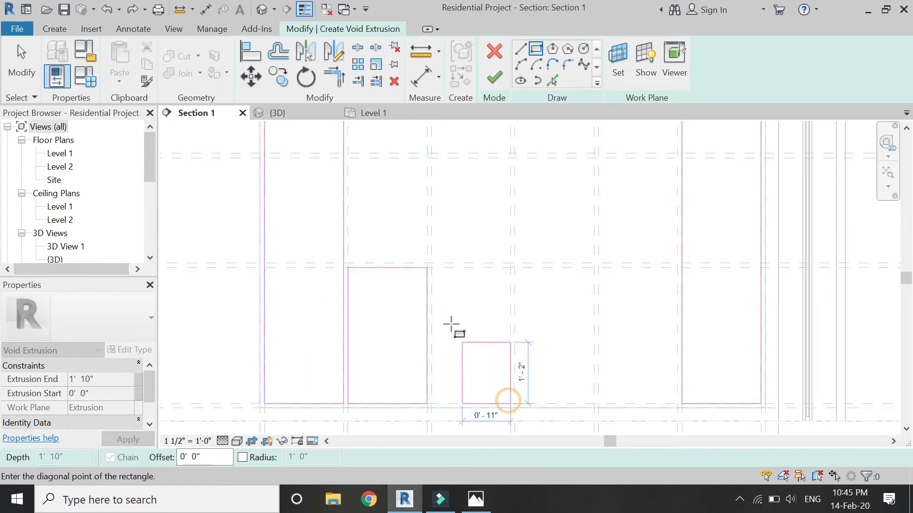
pyautogui.click(432, 267)
pyautogui.click(594, 405)
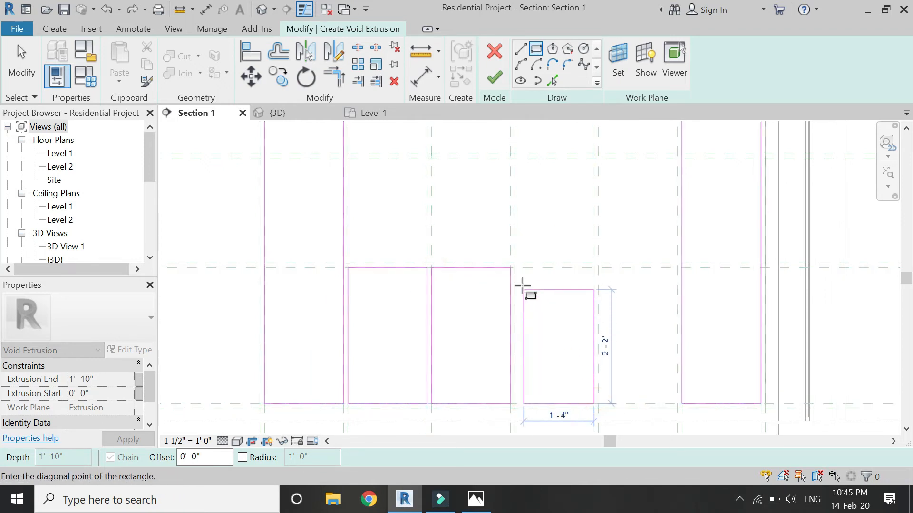
pyautogui.click(514, 268)
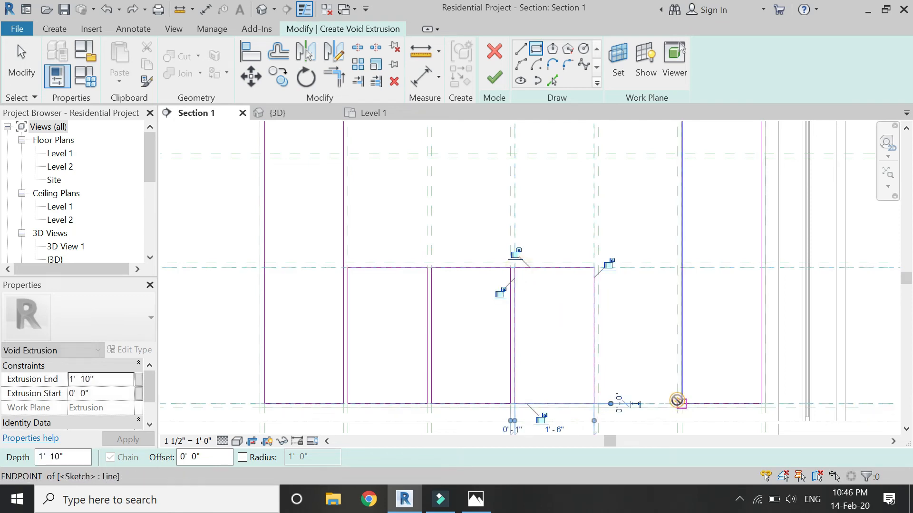
pyautogui.press('Escape')
pyautogui.press('Escape')
pyautogui.press('Return')
pyautogui.click(677, 405)
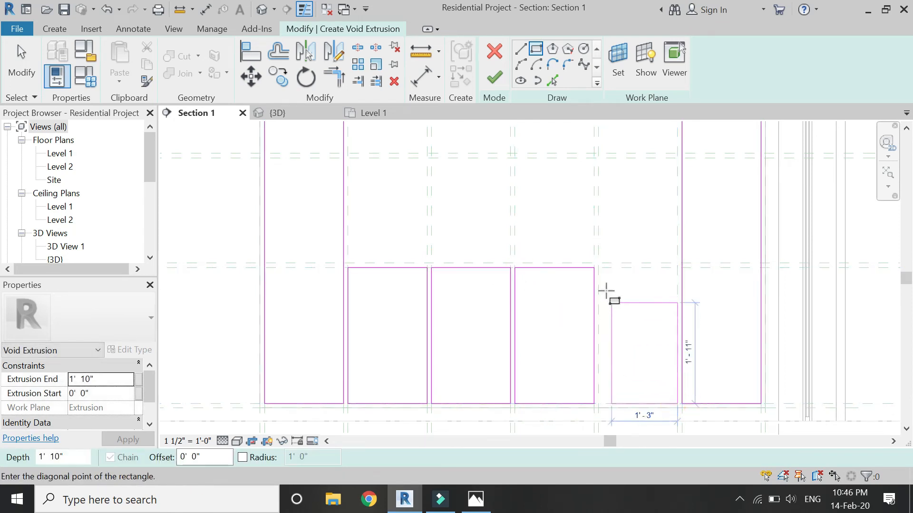
pyautogui.click(597, 267)
# Try to sketch a 6'-4" by 3'-4" rectangle across the four middle columns, between the top and bottom rows, and undo it
pyautogui.scroll(-4, 554, 355)
pyautogui.scroll(3, 572, 245)
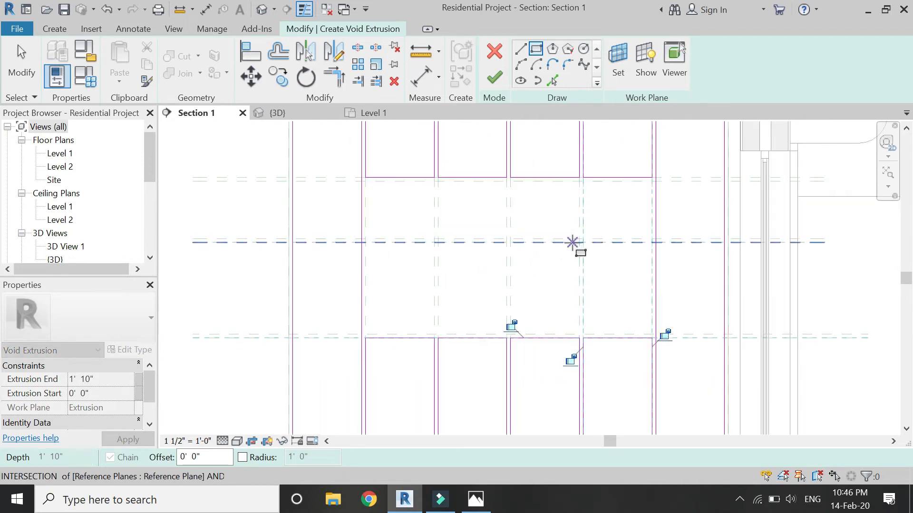
pyautogui.scroll(1, 464, 237)
pyautogui.click(351, 174)
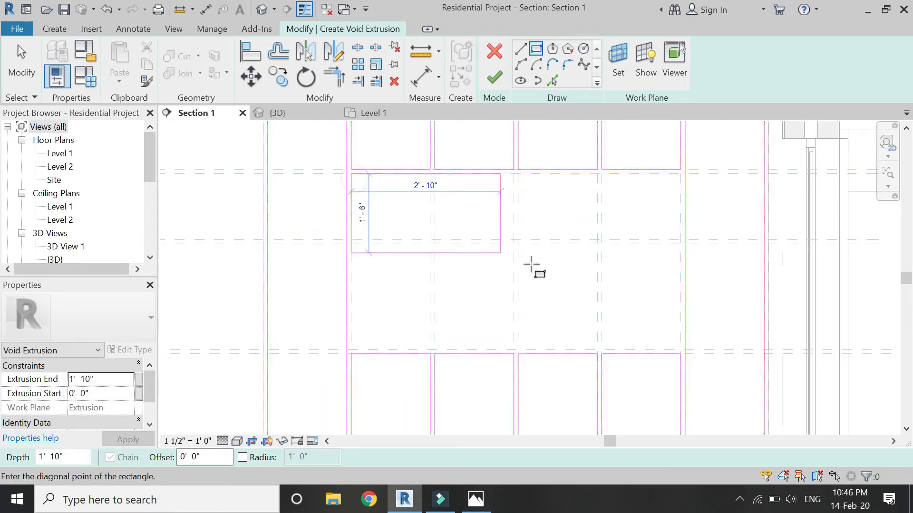
pyautogui.click(685, 350)
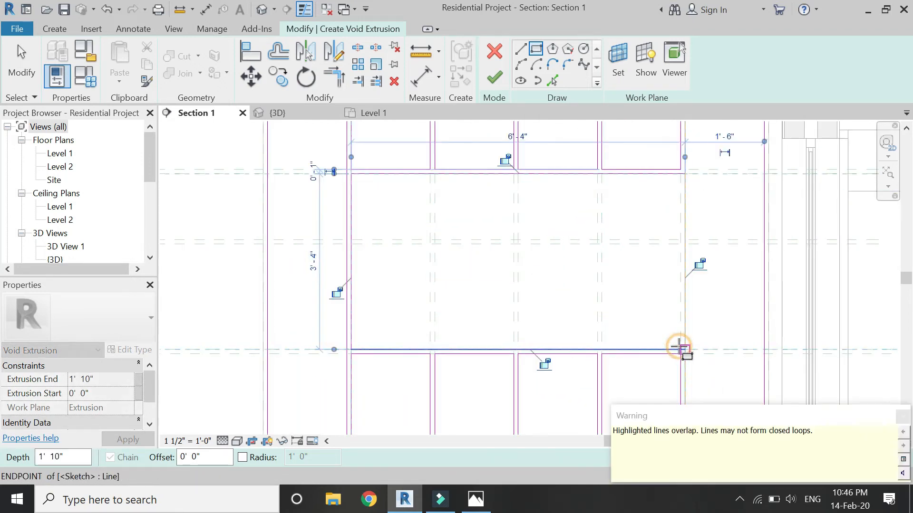
pyautogui.hotkey('ctrl', 'z')
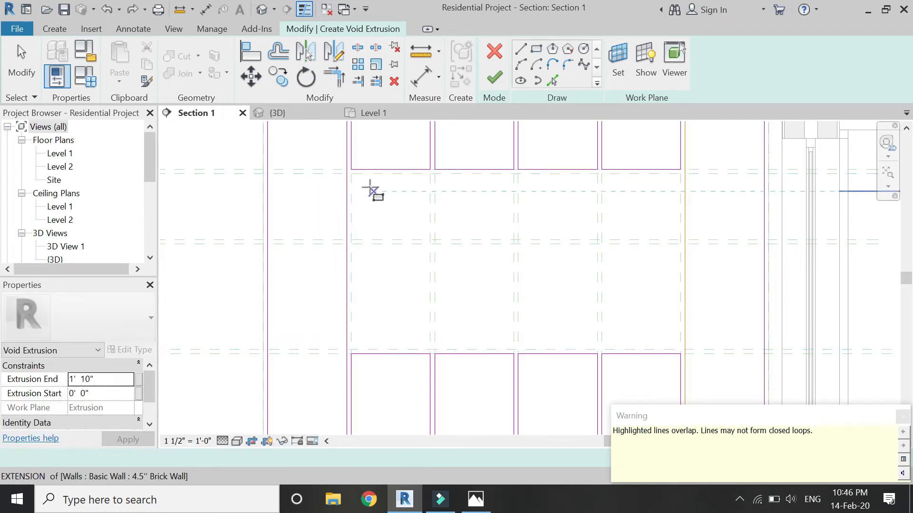
pyautogui.click(897, 421)
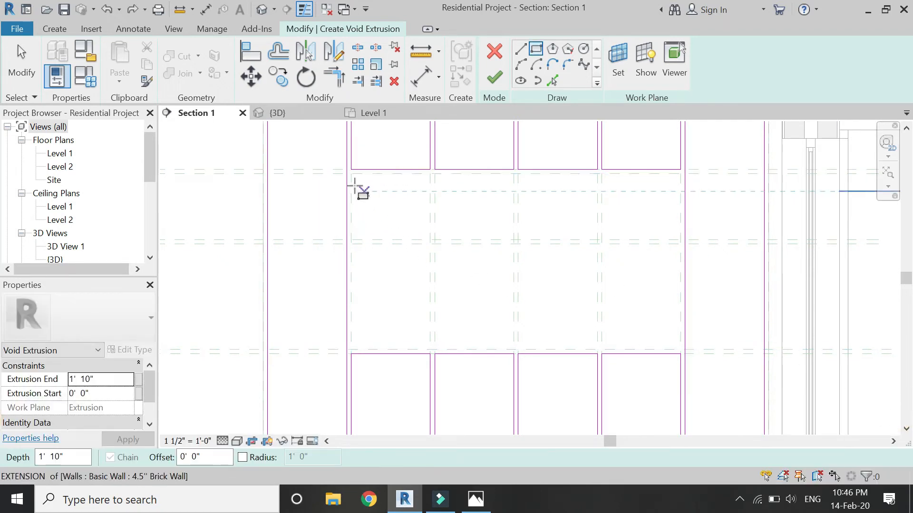
# Sketch one wide rectangle, 3'-4" high, spanning the four middle columns between the top and bottom rows
pyautogui.click(351, 174)
pyautogui.click(684, 350)
pyautogui.scroll(-2, 399, 231)
pyautogui.scroll(-2, 399, 231)
pyautogui.press('Escape')
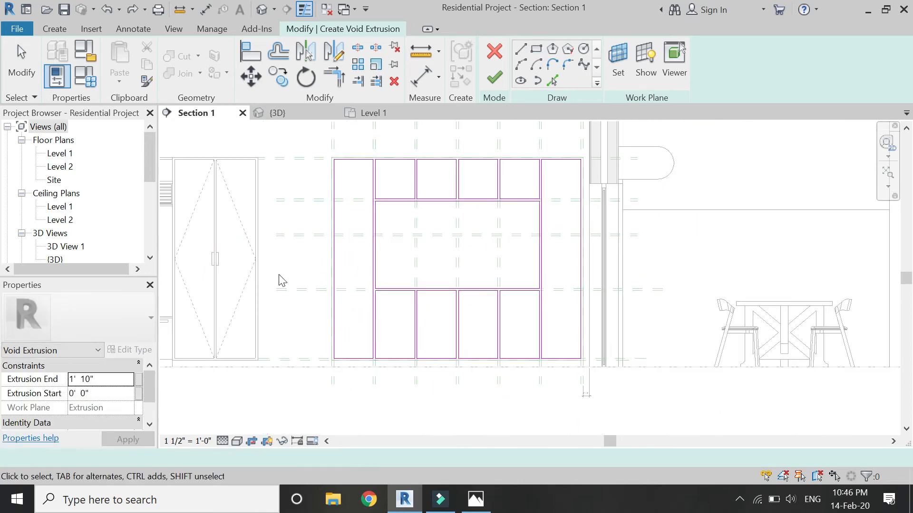
# Set the void's extrusion end to 1' 9", finish its sketch and check the cut openings in the 3D view
pyautogui.click(105, 379)
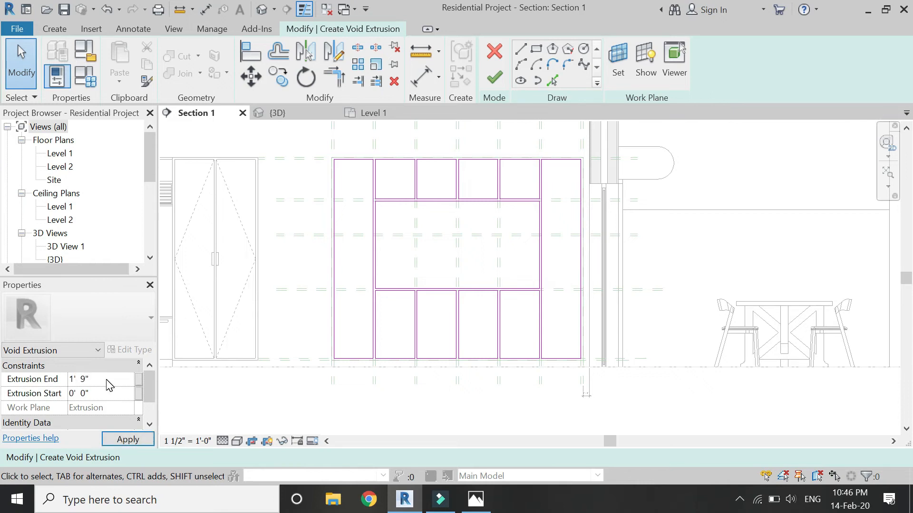
pyautogui.click(494, 77)
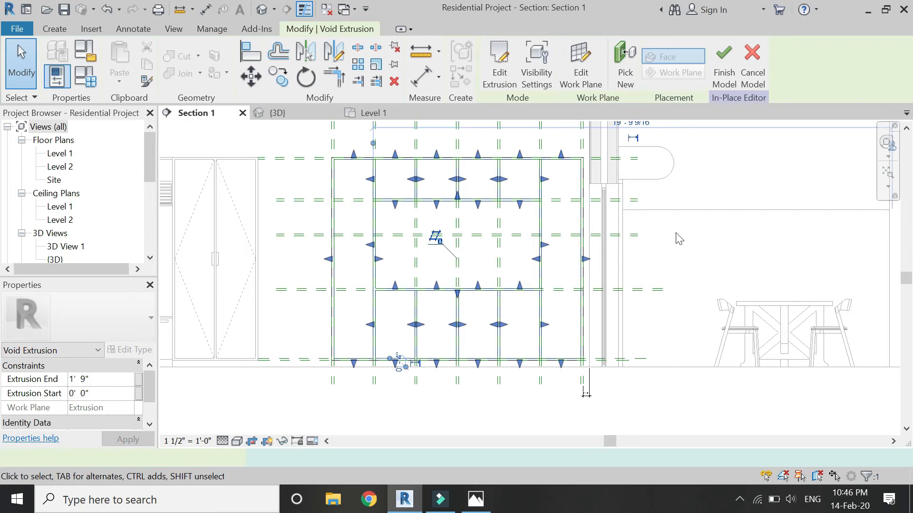
pyautogui.click(279, 113)
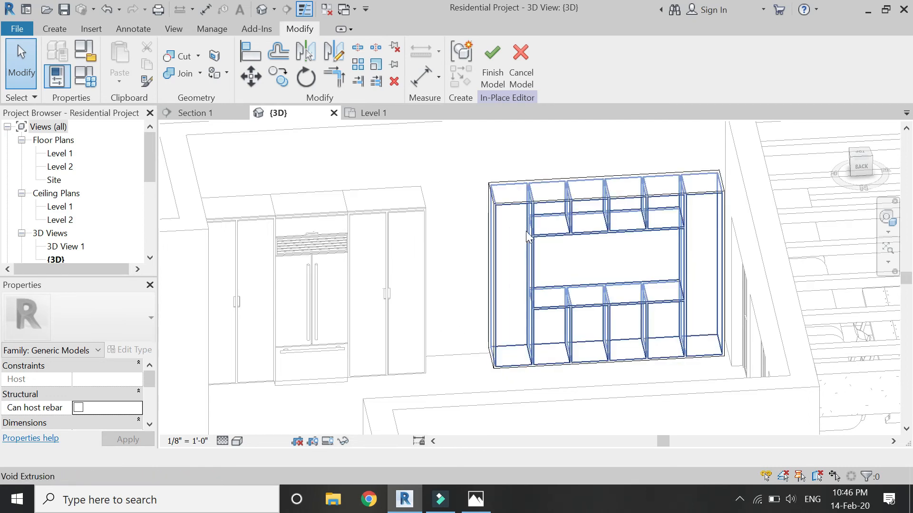
pyautogui.click(356, 117)
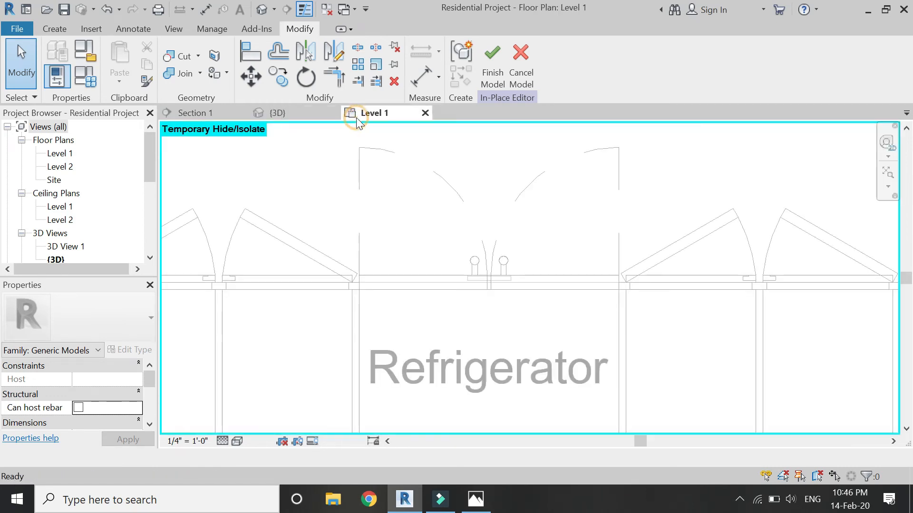
# Start a solid extrusion in the Section 1 view, picking the wall plane as its work plane
pyautogui.click(235, 116)
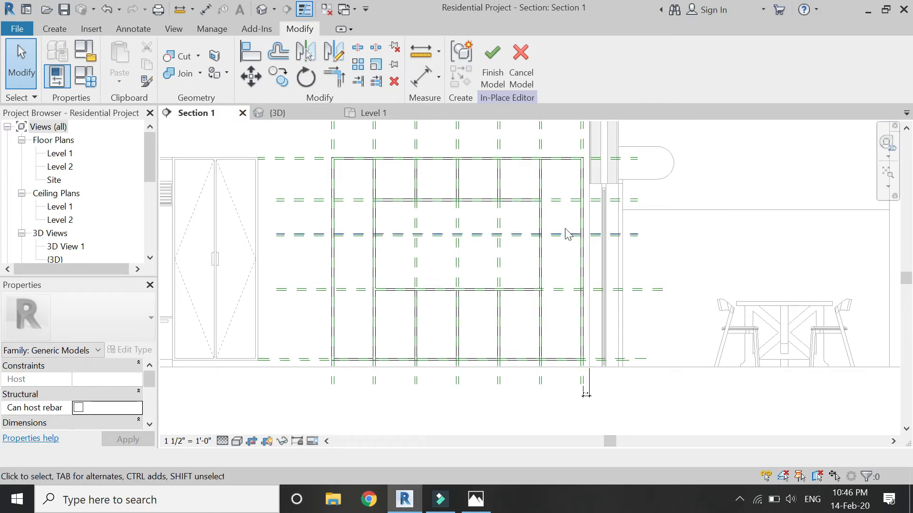
pyautogui.scroll(-2, 404, 245)
pyautogui.scroll(1, 255, 223)
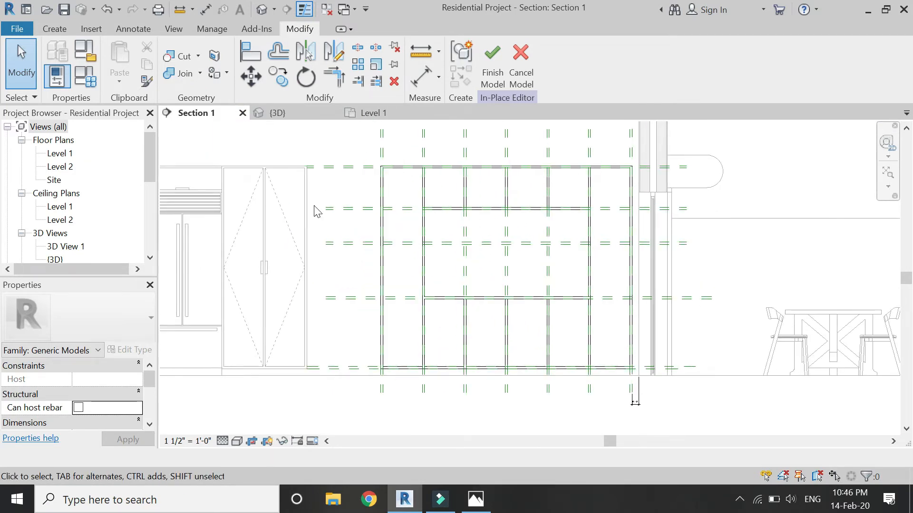
pyautogui.scroll(1, 221, 210)
pyautogui.click(54, 28)
pyautogui.click(122, 65)
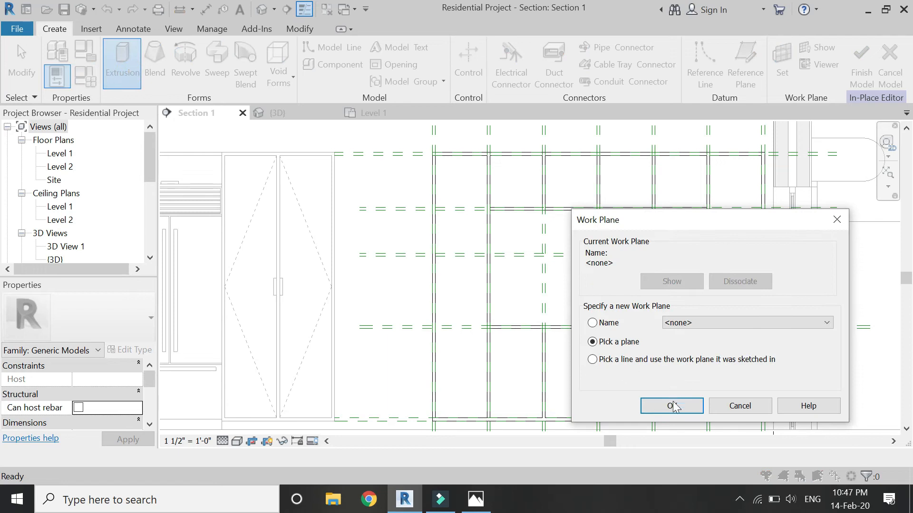
pyautogui.click(672, 406)
pyautogui.scroll(-2, 420, 342)
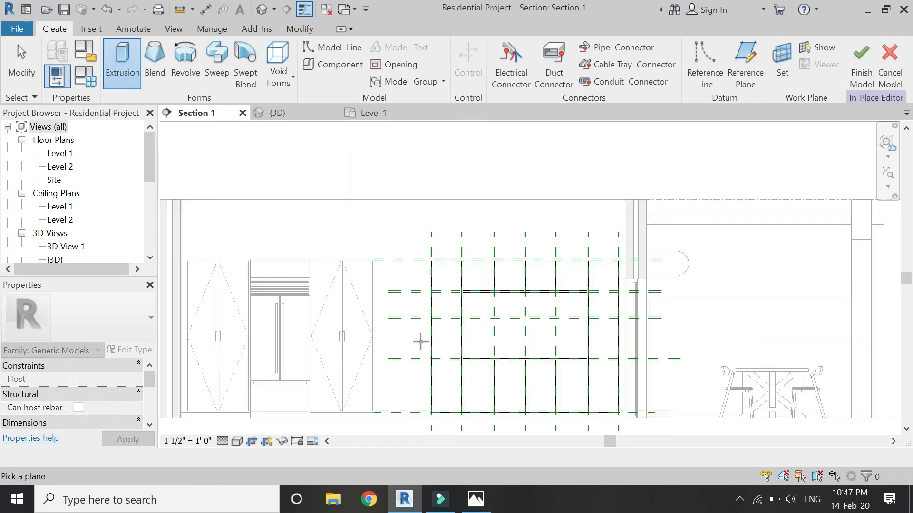
pyautogui.click(419, 204)
pyautogui.scroll(5, 442, 290)
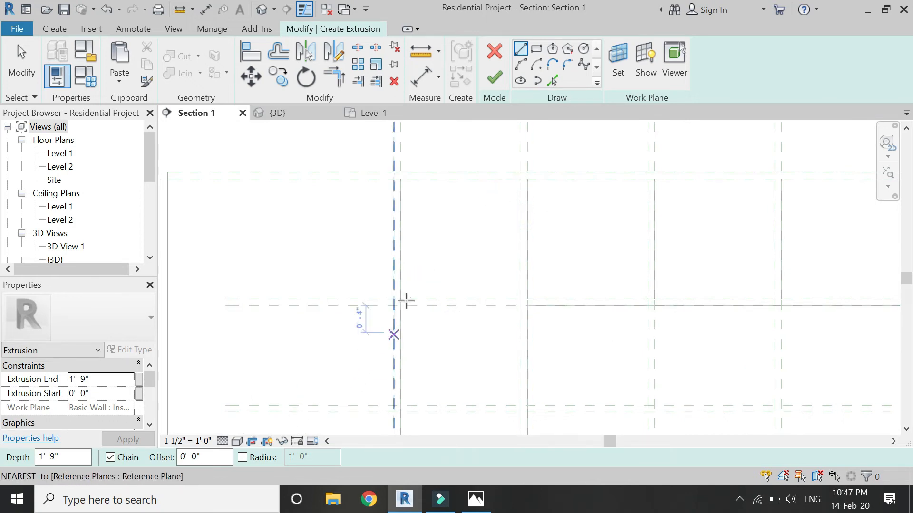
pyautogui.scroll(-3, 430, 196)
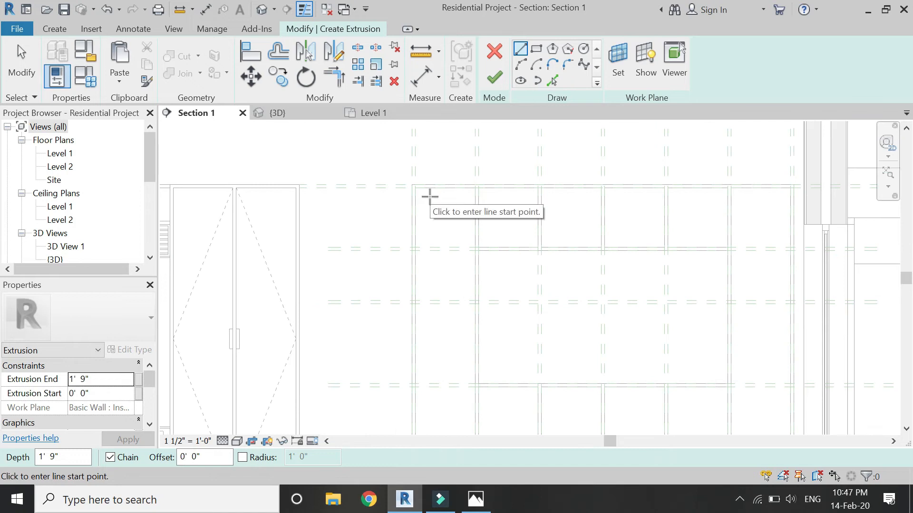
pyautogui.scroll(-2, 429, 197)
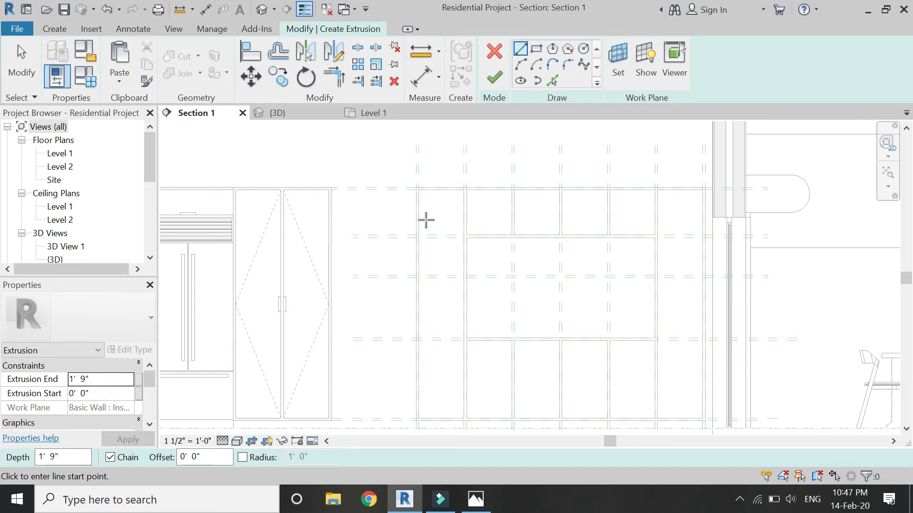
# Sketch three horizontal shelf lines across the cabinet's left-hand bay, spread down its upper half
pyautogui.scroll(2, 426, 219)
pyautogui.click(414, 213)
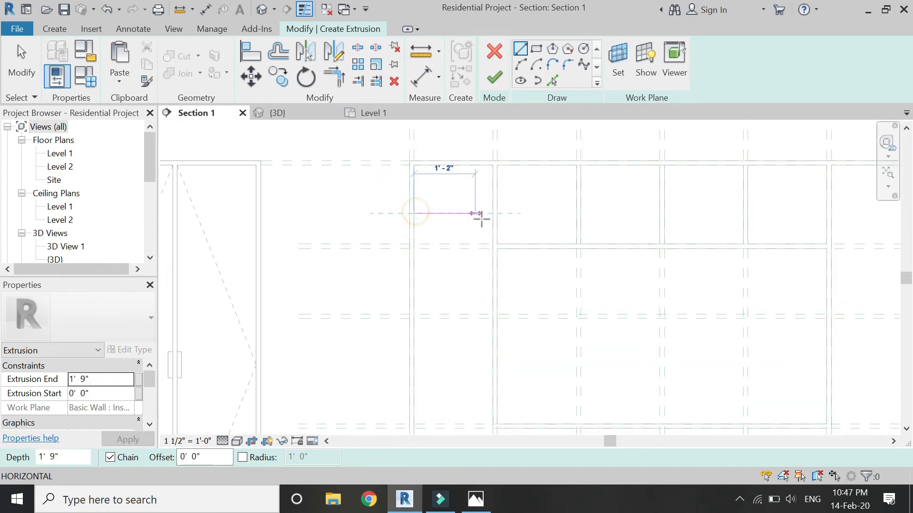
pyautogui.click(492, 216)
pyautogui.press('Escape')
pyautogui.click(416, 292)
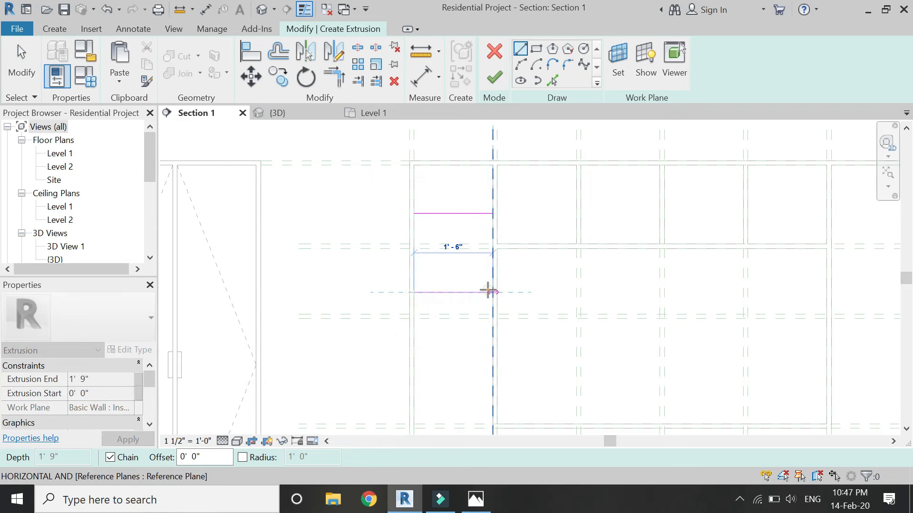
pyautogui.click(489, 290)
pyautogui.press('Escape')
pyautogui.scroll(-2, 427, 210)
pyautogui.scroll(1, 423, 299)
pyautogui.click(422, 271)
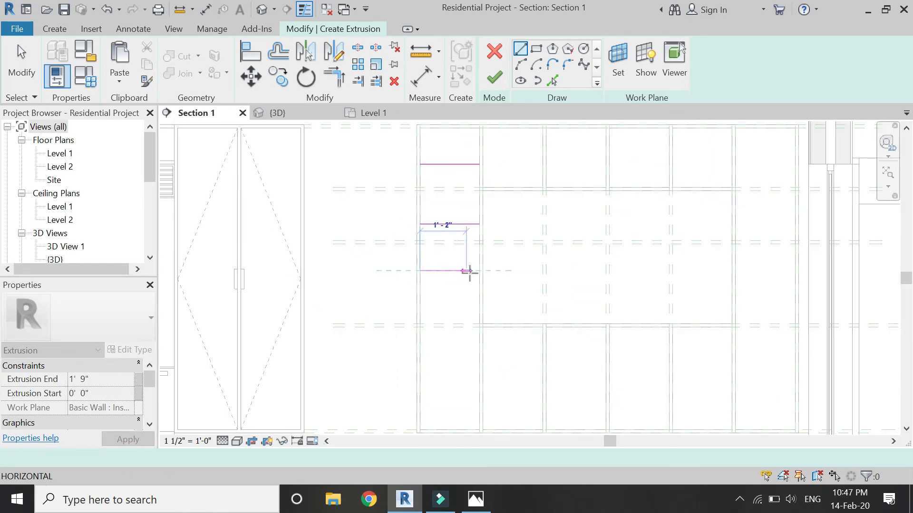
pyautogui.click(480, 271)
pyautogui.press('Escape')
# Sketch three more horizontal shelf lines across the same bay, spread down its lower half
pyautogui.click(420, 310)
pyautogui.click(479, 311)
pyautogui.press('Escape')
pyautogui.click(420, 369)
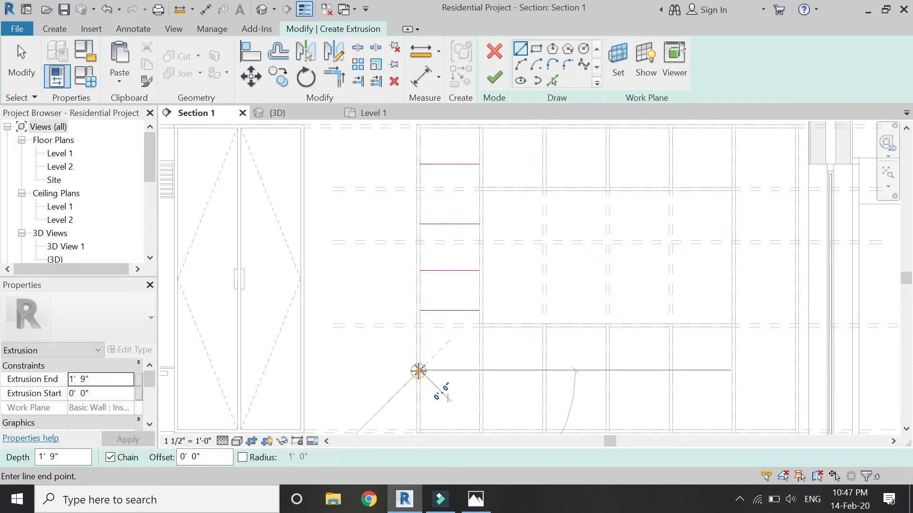
pyautogui.click(478, 369)
pyautogui.press('Escape')
pyautogui.click(421, 410)
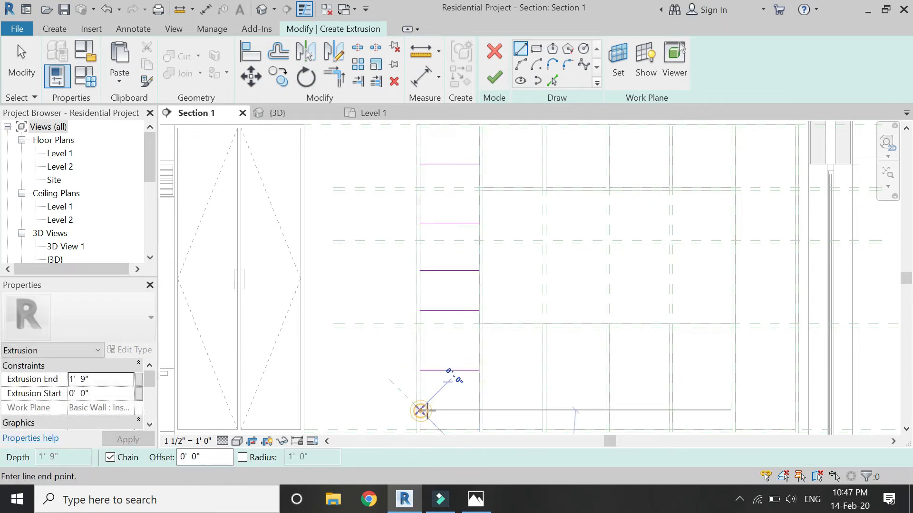
pyautogui.click(474, 411)
pyautogui.press('Escape')
pyautogui.scroll(-2, 358, 367)
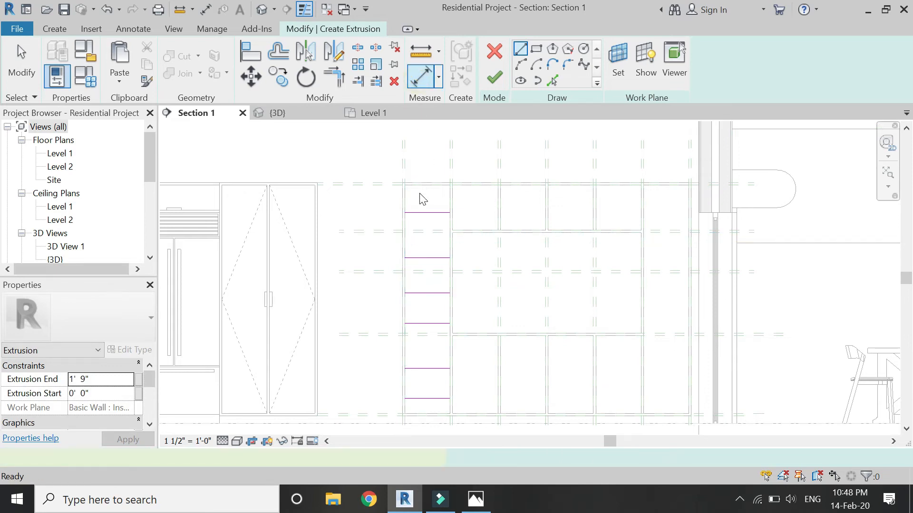
# Equalize the spacing of the six shelf lines using an aligned dimension chain from the bay's top to its bottom, then delete the chain
pyautogui.press('d')
pyautogui.press('i')
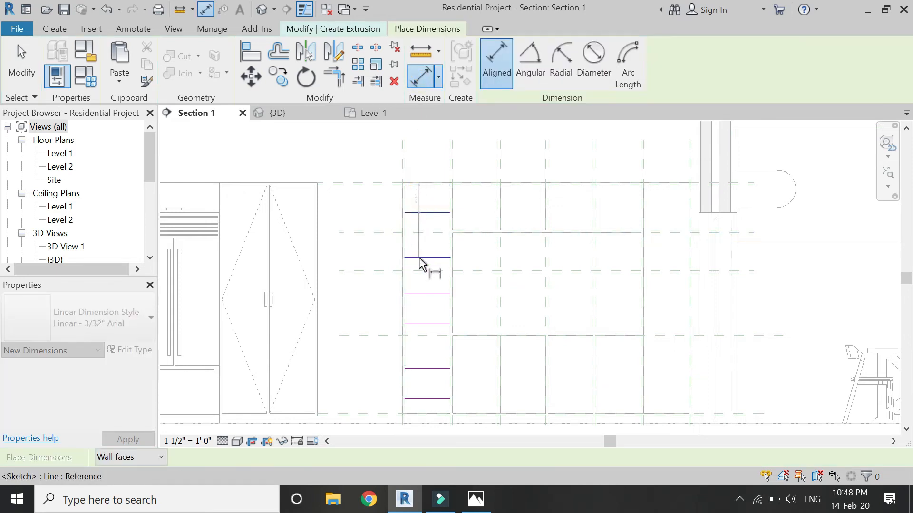
pyautogui.click(428, 324)
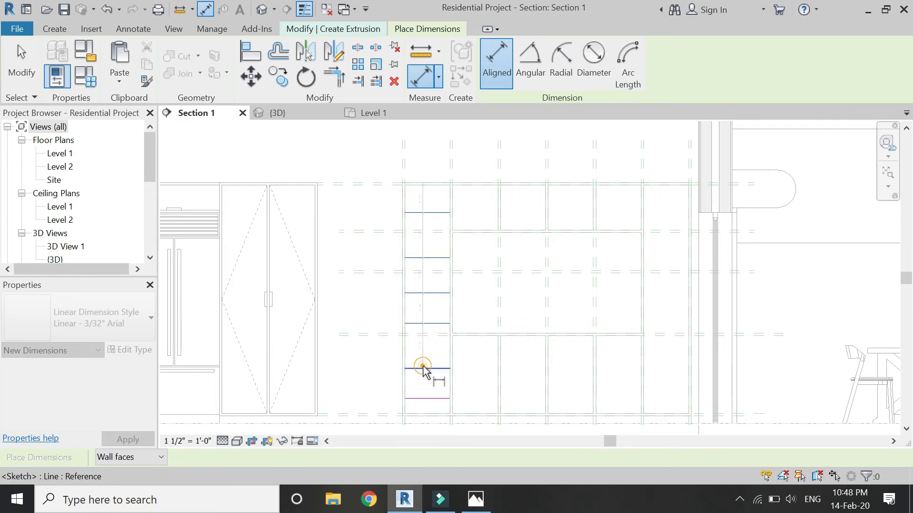
pyautogui.scroll(3, 416, 423)
pyautogui.click(419, 414)
pyautogui.scroll(-2, 409, 402)
pyautogui.click(339, 270)
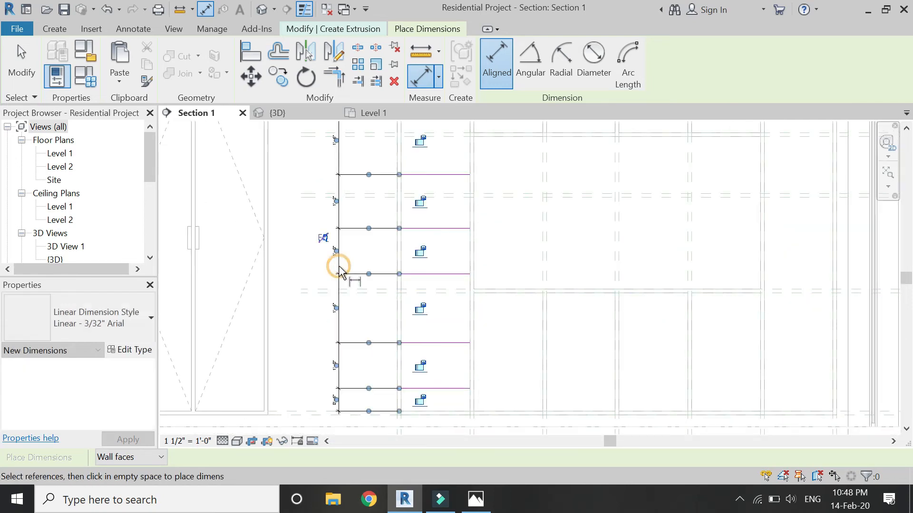
pyautogui.click(324, 238)
pyautogui.press('Escape')
pyautogui.scroll(-2, 306, 316)
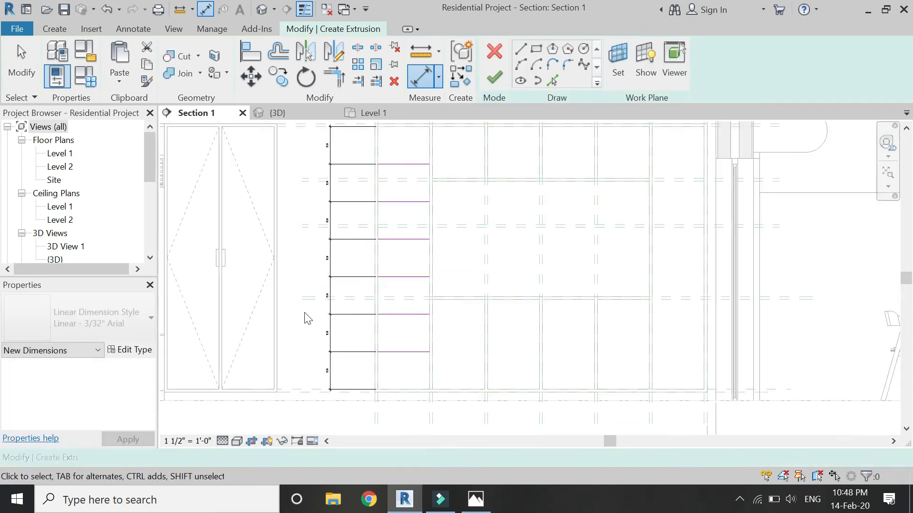
pyautogui.click(326, 269)
pyautogui.press('Delete')
# Offset copies of the lowest shelf line 0' 0 1/2" above and below it, and delete the original centre line
pyautogui.click(278, 51)
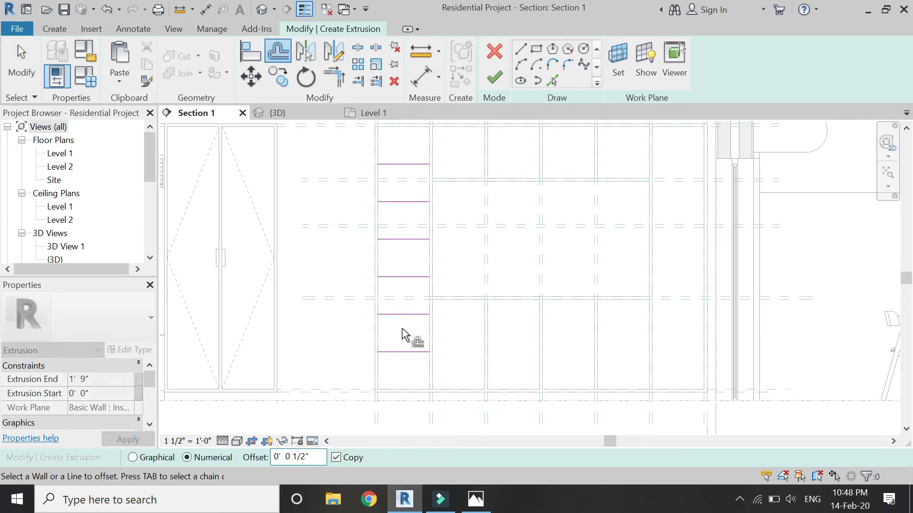
pyautogui.scroll(3, 403, 335)
pyautogui.click(407, 376)
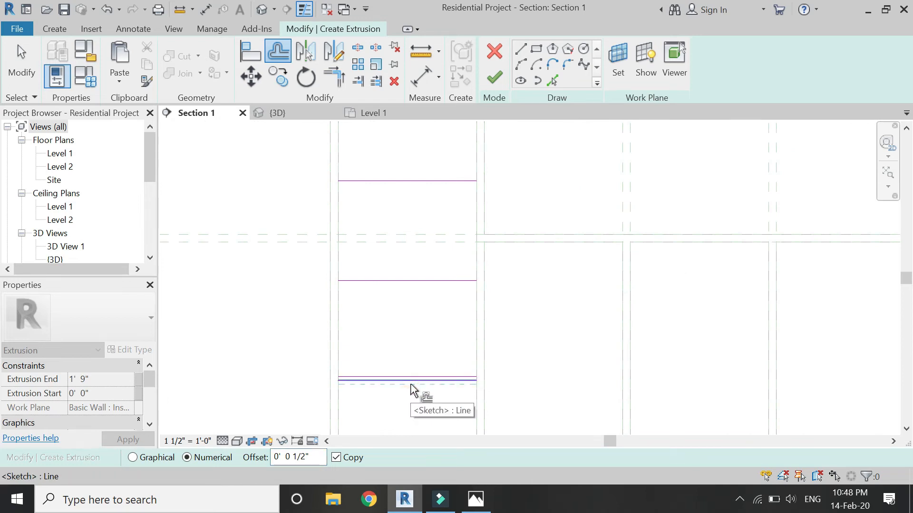
pyautogui.scroll(3, 394, 393)
pyautogui.press('Escape')
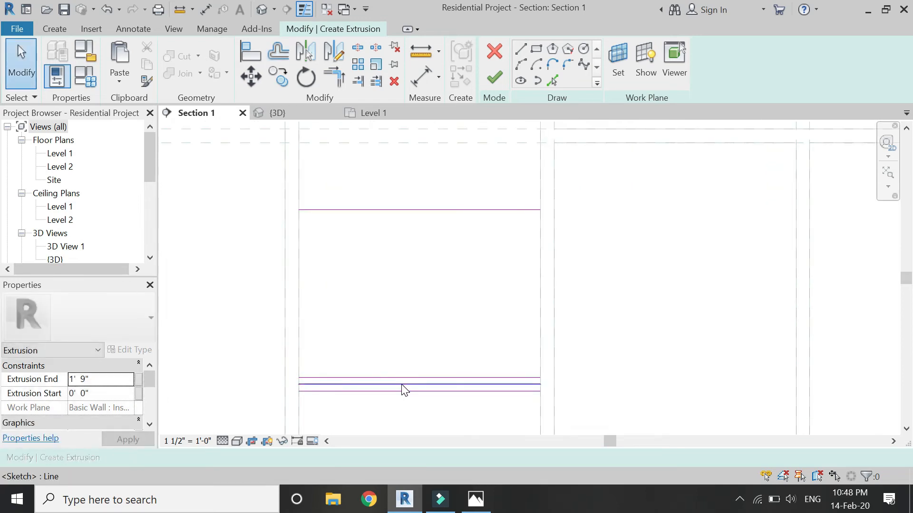
pyautogui.click(403, 387)
pyautogui.press('Delete')
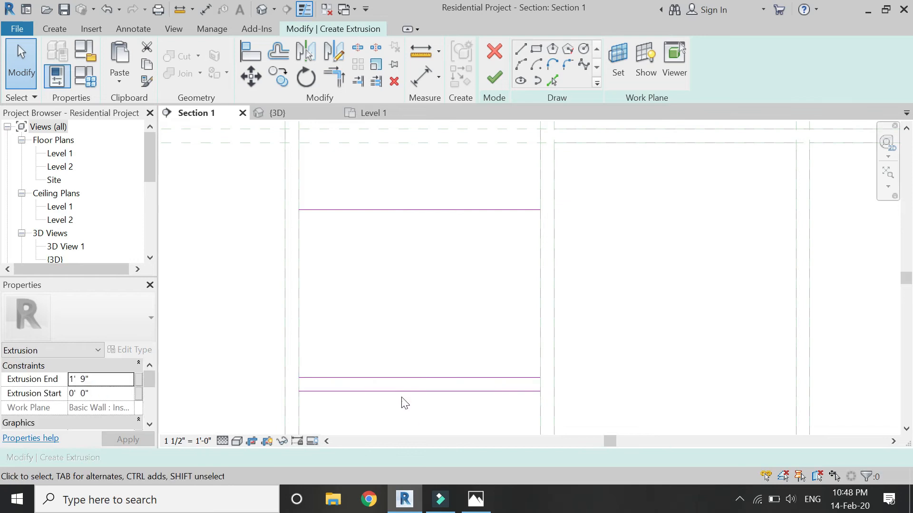
# Close the lowest shelf outline with a short vertical line at each end
pyautogui.click(299, 378)
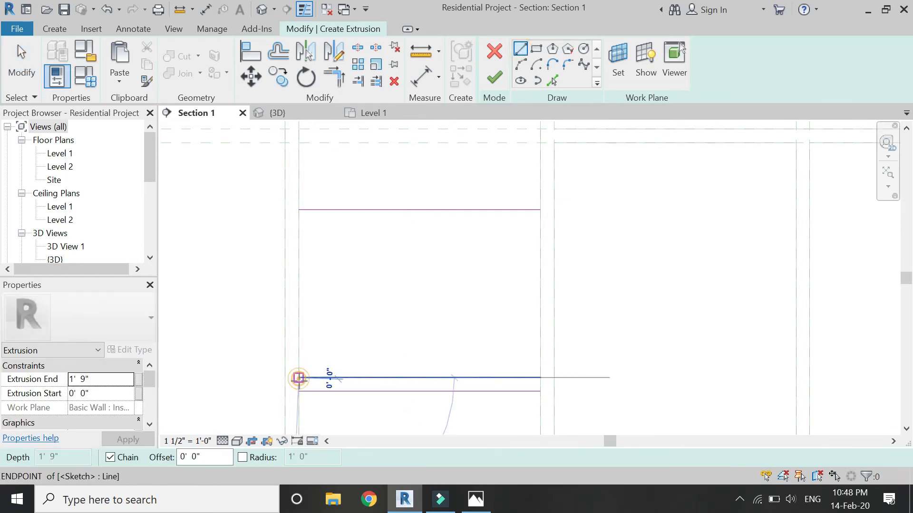
pyautogui.click(299, 391)
pyautogui.click(540, 391)
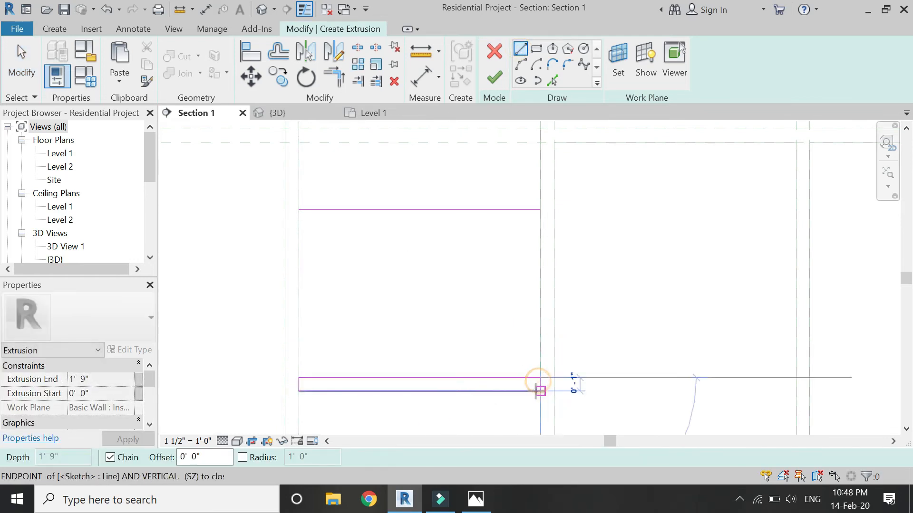
pyautogui.press('Escape')
pyautogui.press('Escape')
# Copy the closed shelf outline from its left-edge midpoint onto the next two shelf lines above
pyautogui.moveTo(570, 364); pyautogui.dragTo(267, 408)
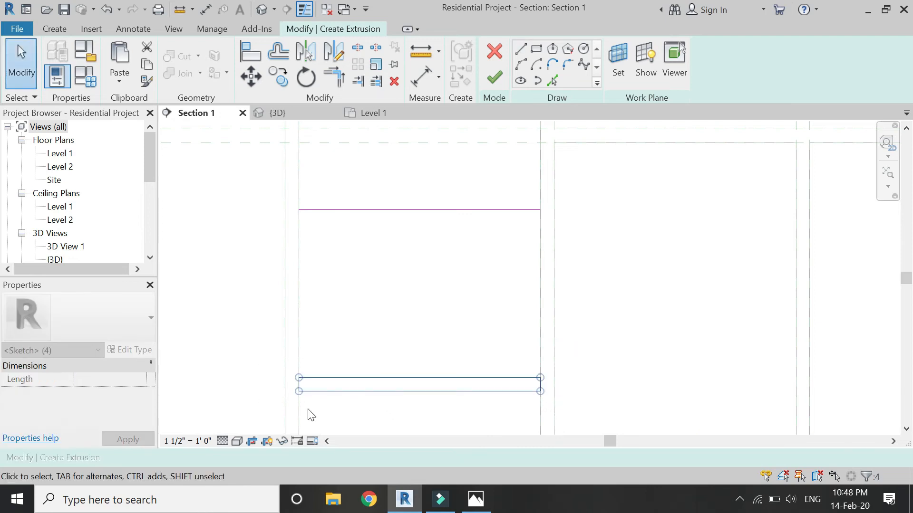
pyautogui.click(279, 79)
pyautogui.scroll(3, 314, 394)
pyautogui.click(288, 382)
pyautogui.scroll(-6, 309, 402)
pyautogui.scroll(3, 304, 312)
pyautogui.click(304, 311)
pyautogui.scroll(-3, 332, 387)
pyautogui.scroll(3, 323, 250)
pyautogui.click(314, 315)
pyautogui.scroll(-3, 337, 363)
# Place further copies of the shelf outline on the three uppermost shelf lines
pyautogui.scroll(3, 296, 234)
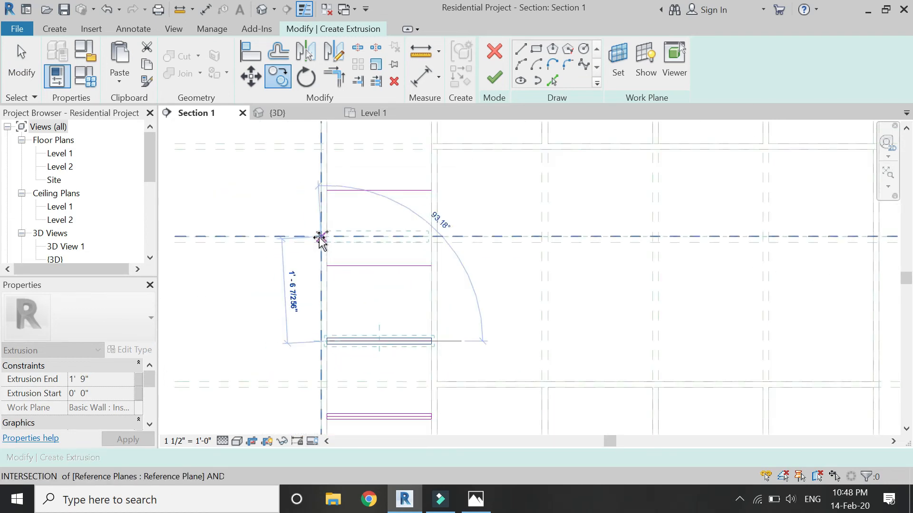
pyautogui.click(339, 303)
pyautogui.scroll(-3, 357, 350)
pyautogui.scroll(3, 349, 255)
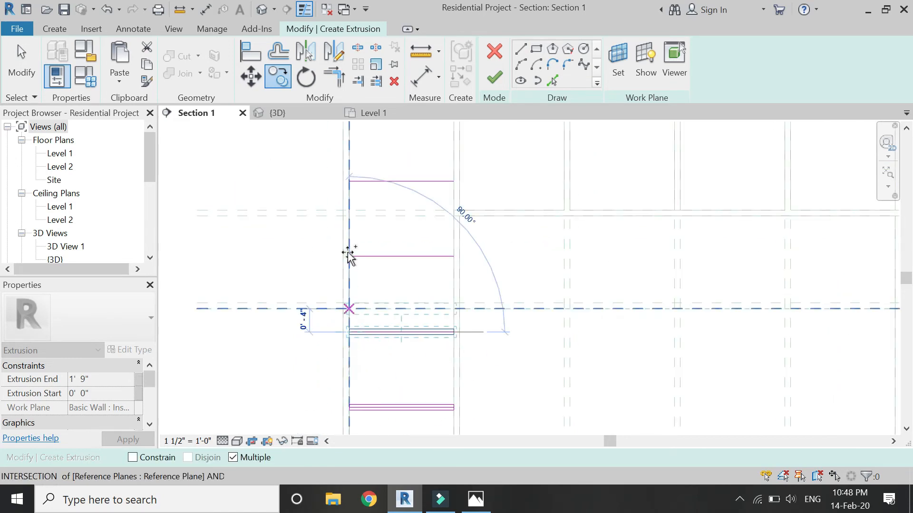
pyautogui.click(349, 266)
pyautogui.scroll(-3, 356, 309)
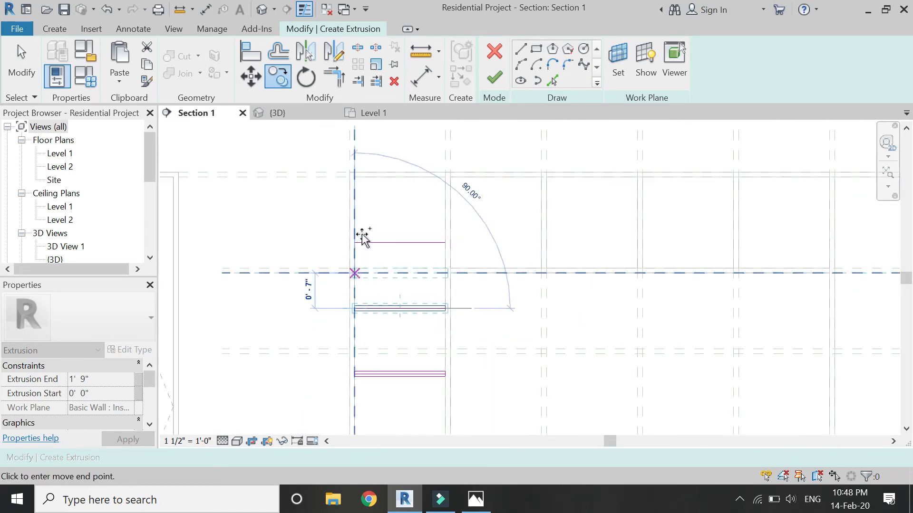
pyautogui.scroll(3, 361, 271)
pyautogui.click(346, 254)
pyautogui.scroll(-3, 363, 240)
pyautogui.press('Escape')
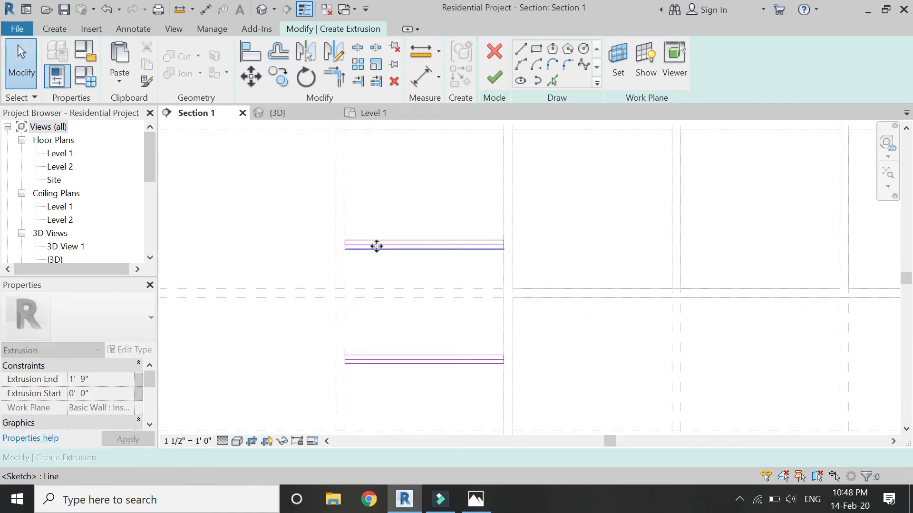
# Delete the leftover centre lines inside the five copied shelf outlines
pyautogui.scroll(3, 376, 246)
pyautogui.click(381, 243)
pyautogui.scroll(-3, 379, 239)
pyautogui.press('Escape')
pyautogui.scroll(3, 391, 295)
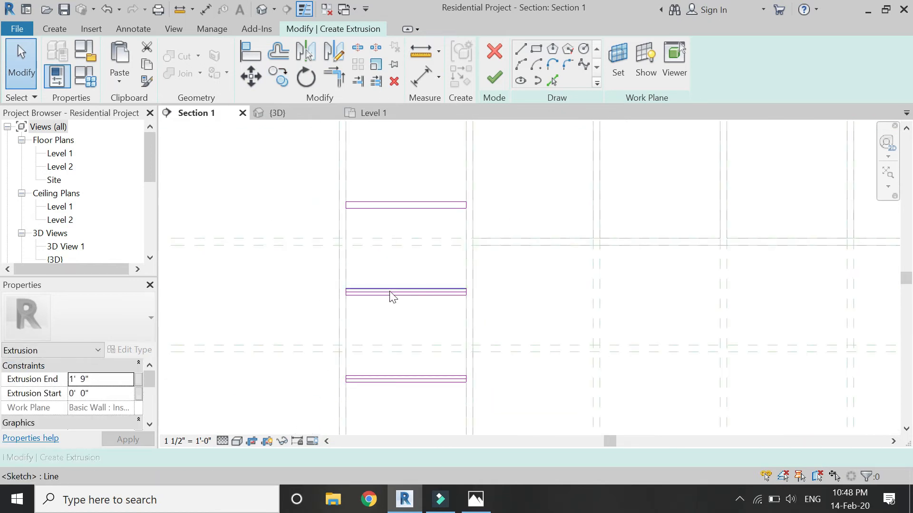
pyautogui.scroll(-3, 387, 300)
pyautogui.scroll(3, 391, 316)
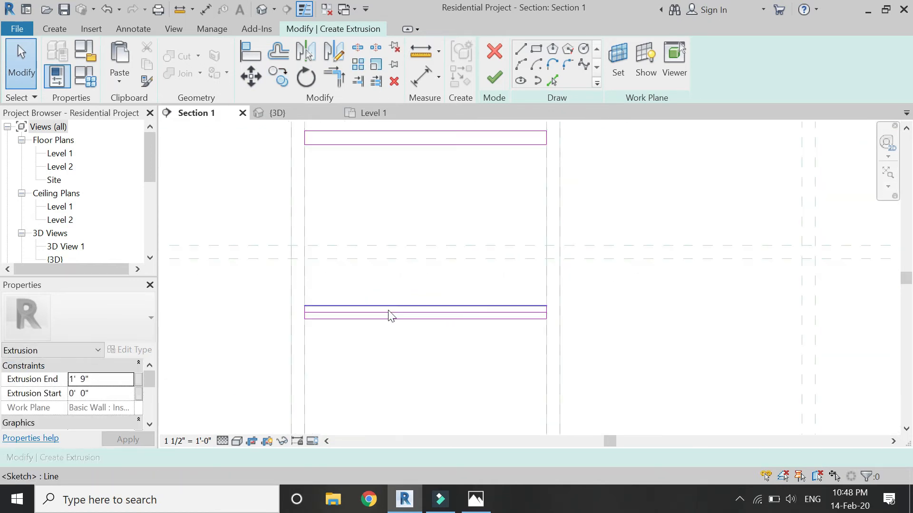
pyautogui.click(390, 315)
pyautogui.scroll(-3, 412, 290)
pyautogui.press('Escape')
pyautogui.scroll(4, 405, 320)
pyautogui.scroll(-3, 418, 300)
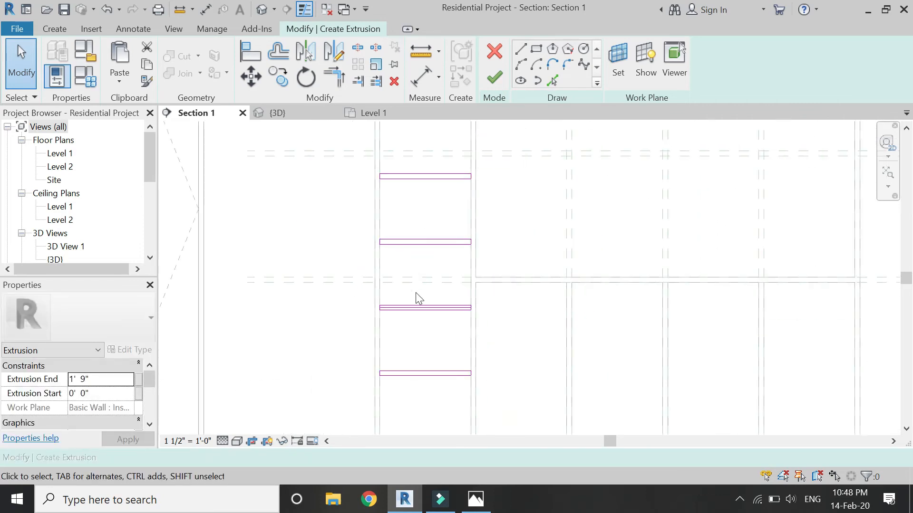
pyautogui.scroll(4, 418, 312)
pyautogui.scroll(-4, 417, 311)
pyautogui.scroll(3, 426, 332)
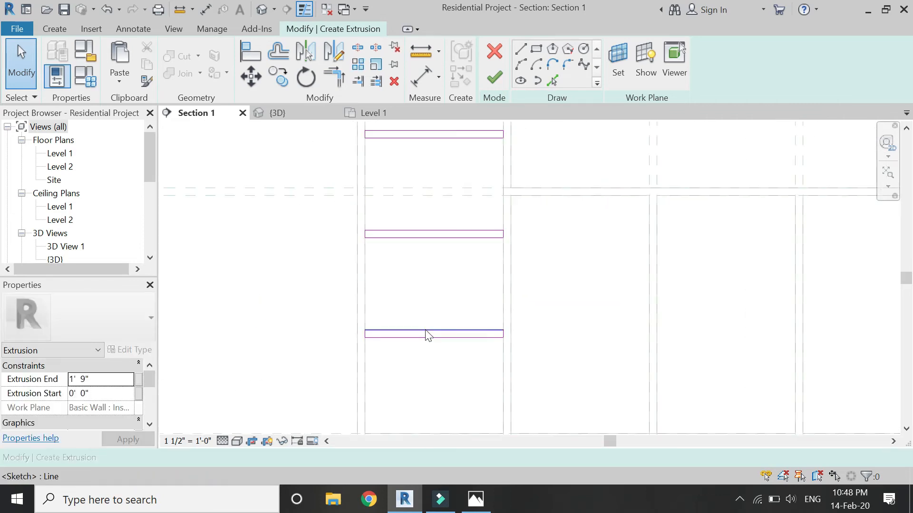
pyautogui.scroll(-3, 421, 313)
# Set the extrusion start to 0' 1" and end to 1' 10", finish the shelf sketch and check it in the 3D view
pyautogui.scroll(-4, 408, 341)
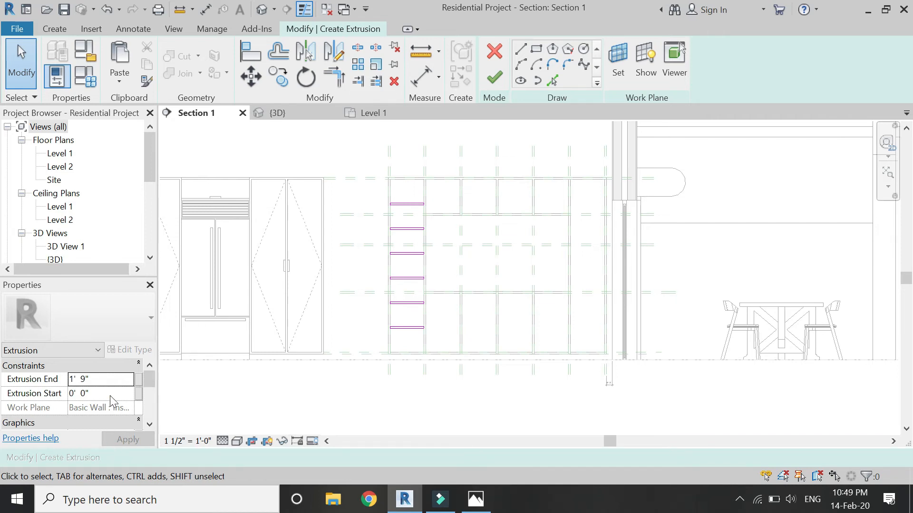
pyautogui.click(87, 380)
pyautogui.click(495, 77)
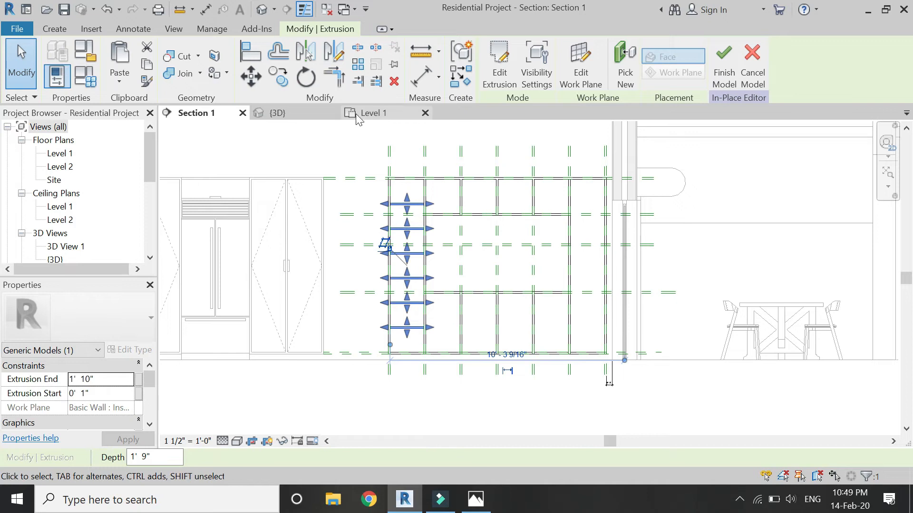
pyautogui.click(302, 116)
pyautogui.click(534, 381)
pyautogui.scroll(3, 587, 328)
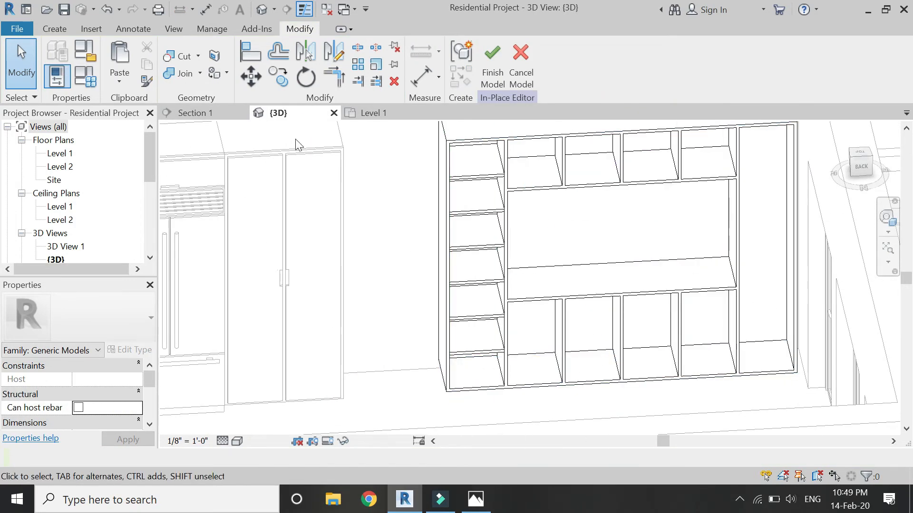
# In the Section 1 view, mirror a copy of the shelves into the right-hand bay about a vertical axis through the middle divider's centre
pyautogui.click(373, 113)
pyautogui.click(218, 113)
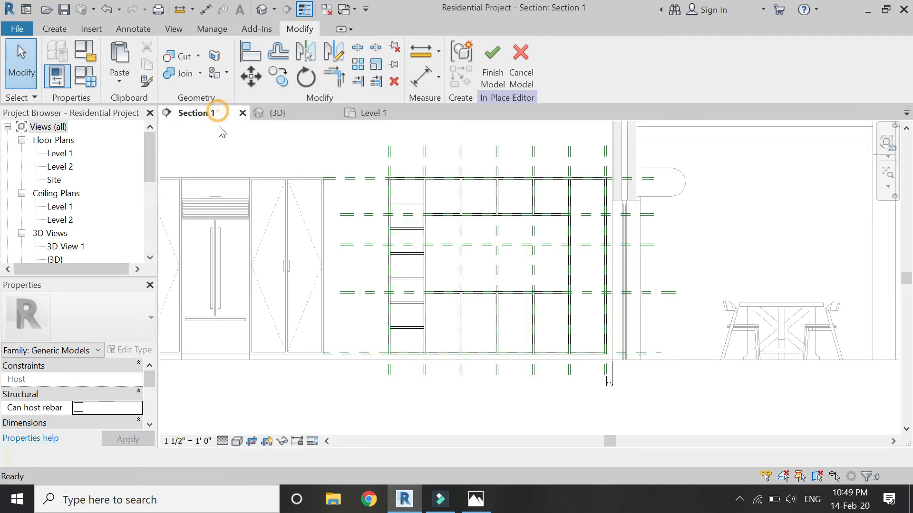
pyautogui.click(409, 206)
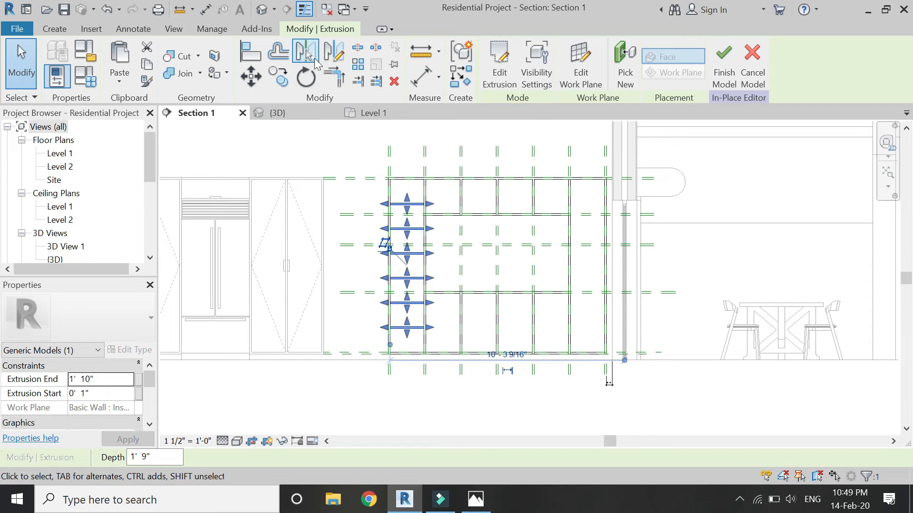
pyautogui.click(332, 56)
pyautogui.scroll(5, 497, 181)
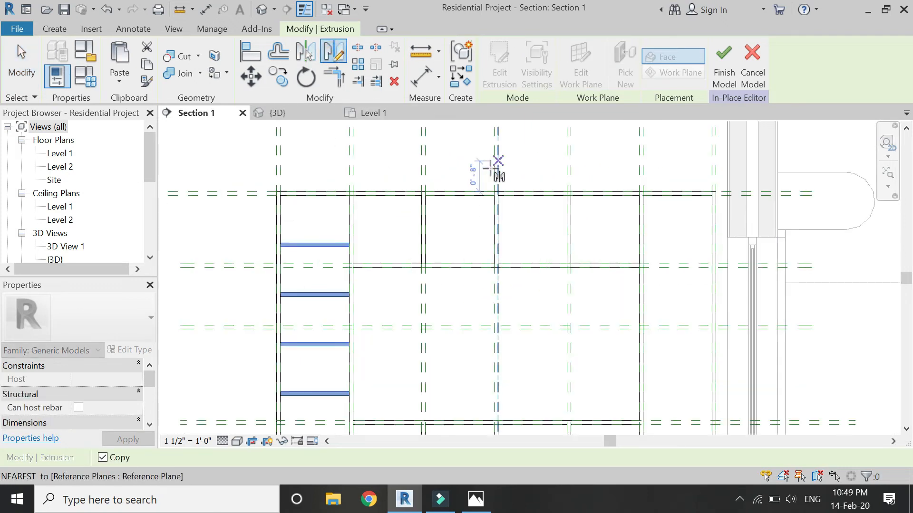
pyautogui.scroll(2, 497, 202)
pyautogui.click(504, 200)
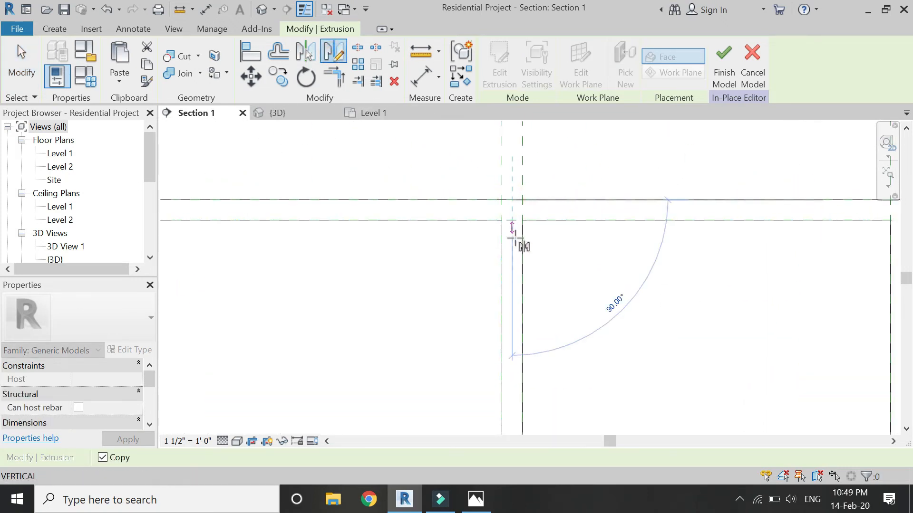
pyautogui.click(515, 240)
pyautogui.scroll(-4, 436, 169)
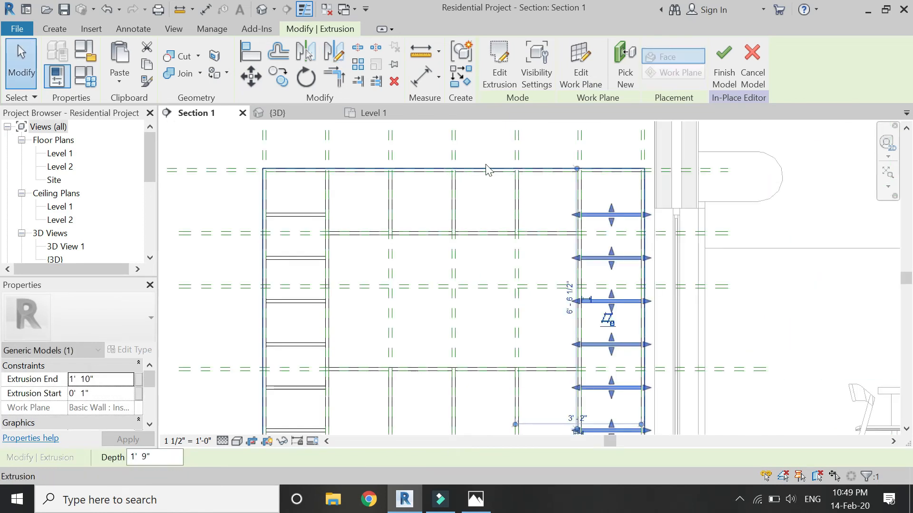
pyautogui.press('Escape')
# Start an extrusion on the wall face and sketch a thin shelf rectangle between the middle horizontal reference planes, spanning the central bay
pyautogui.click(58, 30)
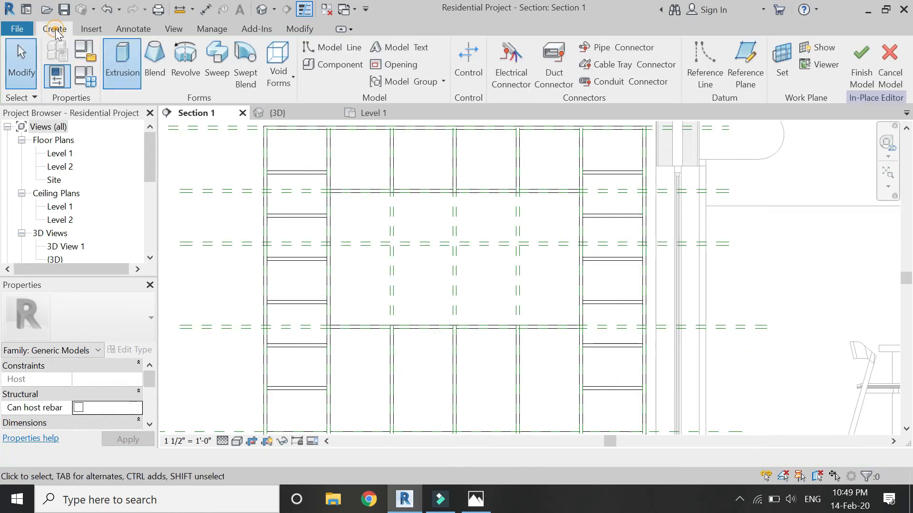
pyautogui.click(124, 62)
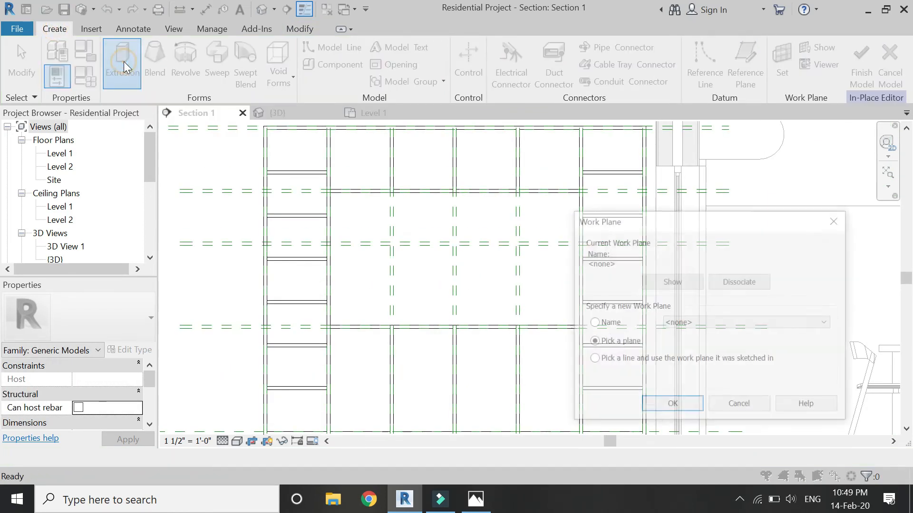
pyautogui.click(671, 405)
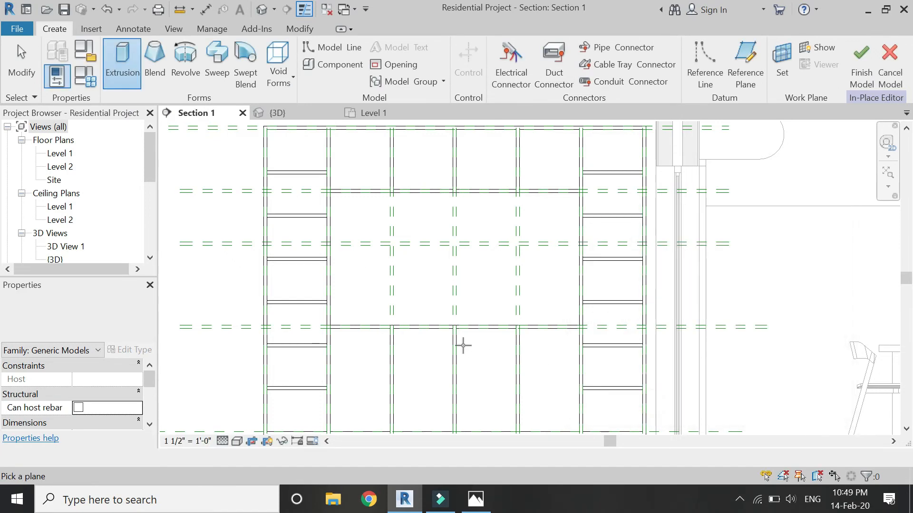
pyautogui.scroll(-4, 463, 346)
pyautogui.click(358, 204)
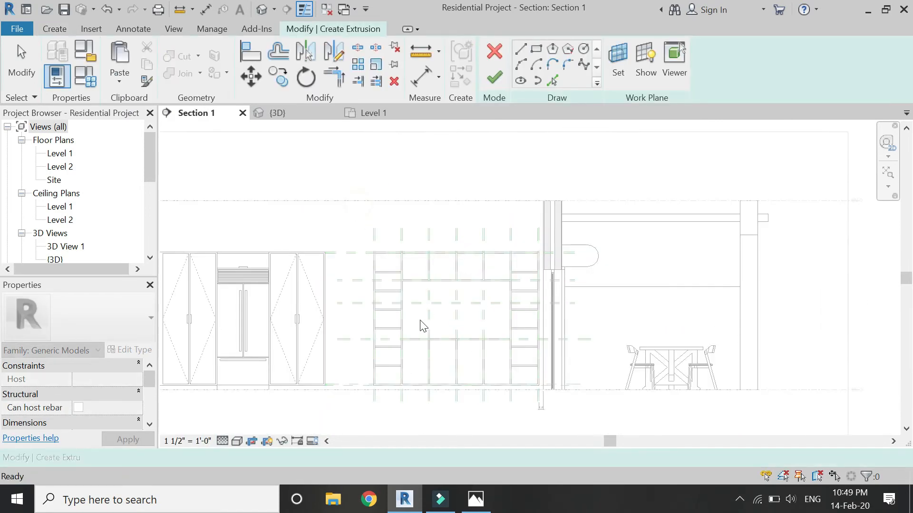
pyautogui.scroll(5, 415, 298)
pyautogui.click(535, 49)
pyautogui.scroll(2, 345, 290)
pyautogui.scroll(-3, 329, 293)
pyautogui.click(324, 291)
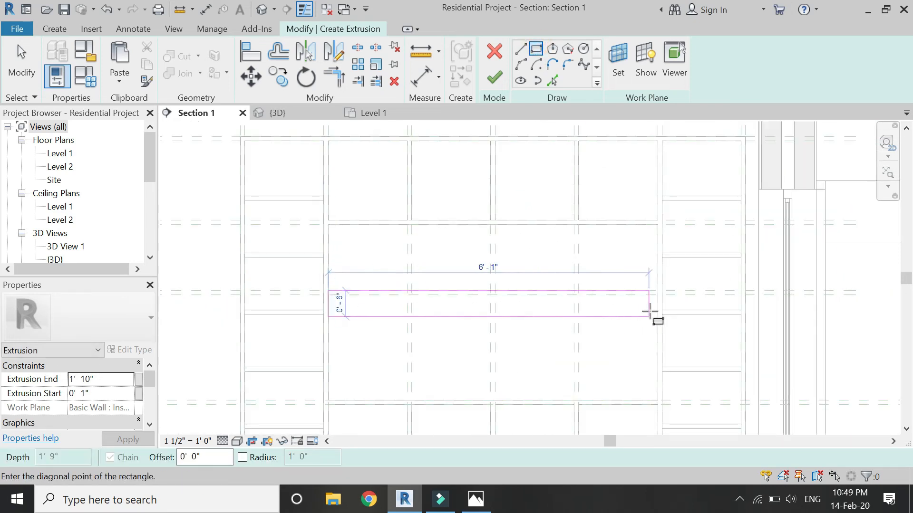
pyautogui.scroll(4, 655, 307)
pyautogui.click(665, 284)
pyautogui.scroll(-5, 463, 271)
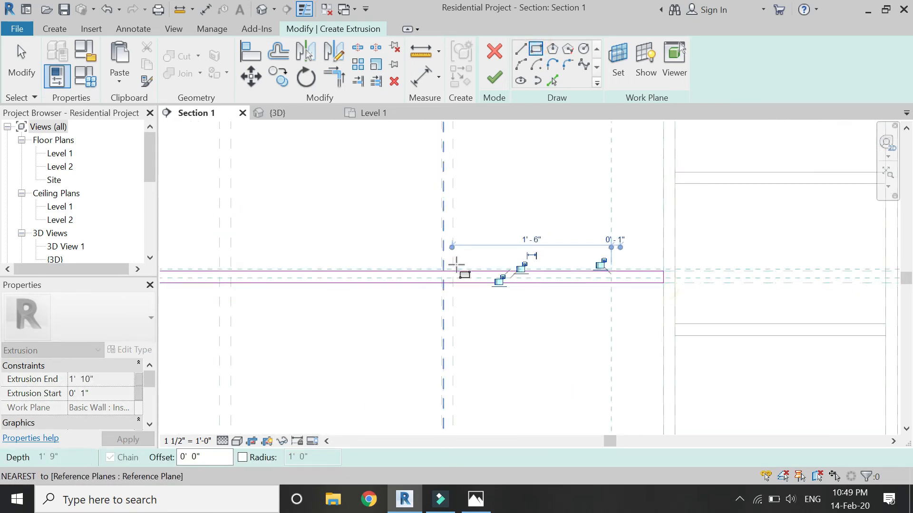
# Set the central shelf's extrusion end to 1' 0", finish the sketch and check the shelf in the 3D view
pyautogui.click(108, 379)
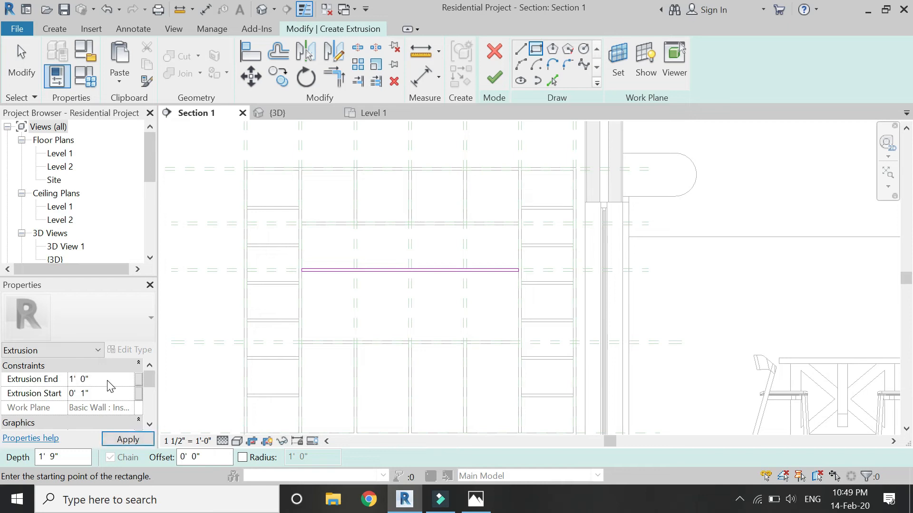
pyautogui.click(492, 77)
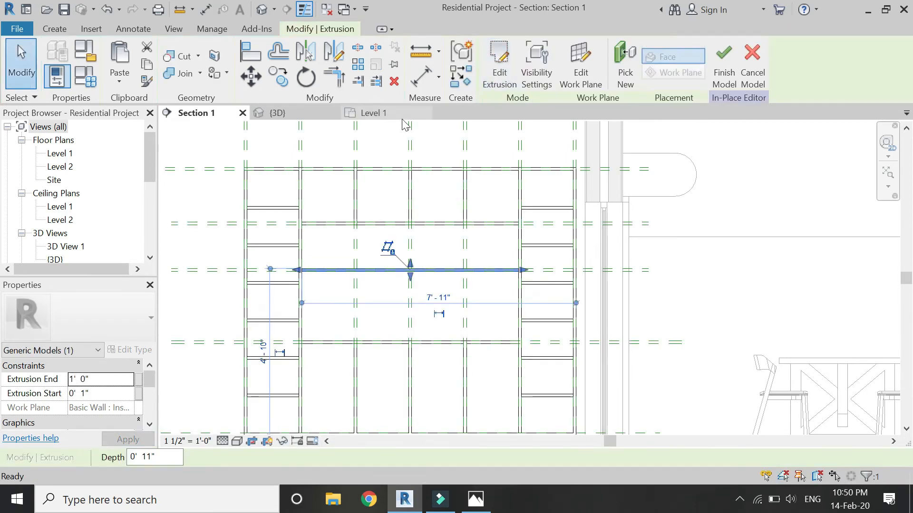
pyautogui.click(278, 114)
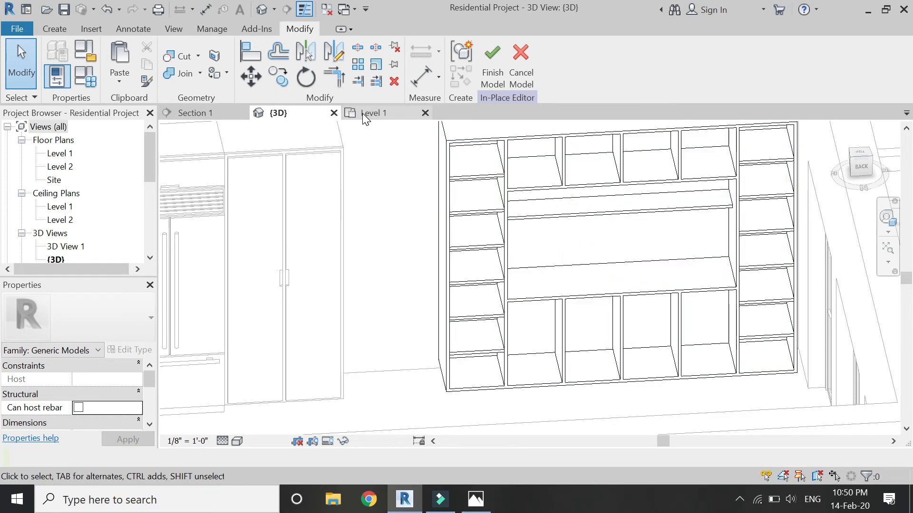
# In the Section 1 view, associate the central shelf's material with the cabinet sheet parameter
pyautogui.click(210, 113)
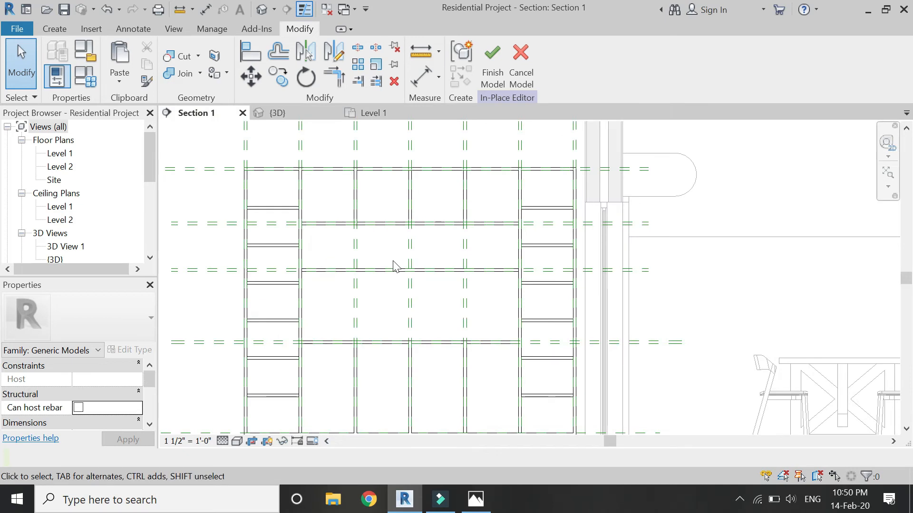
pyautogui.scroll(3, 395, 259)
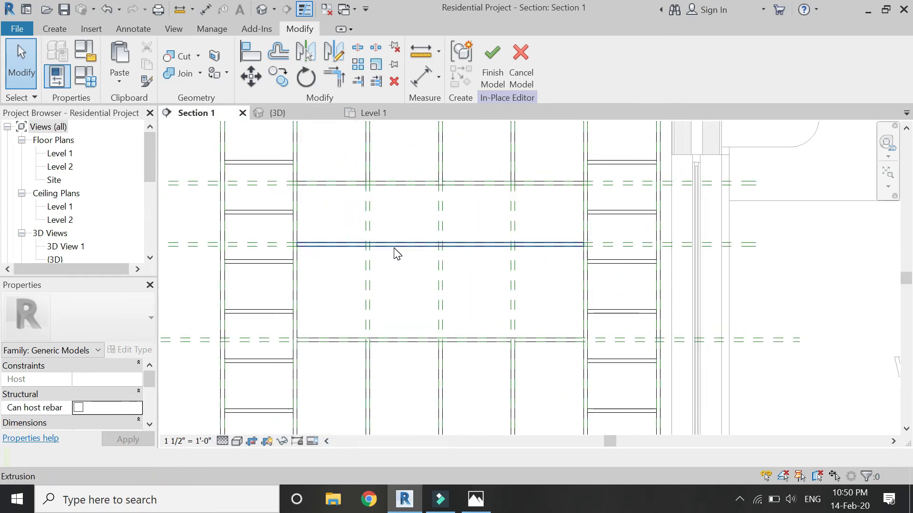
pyautogui.click(395, 246)
pyautogui.scroll(-3, 123, 397)
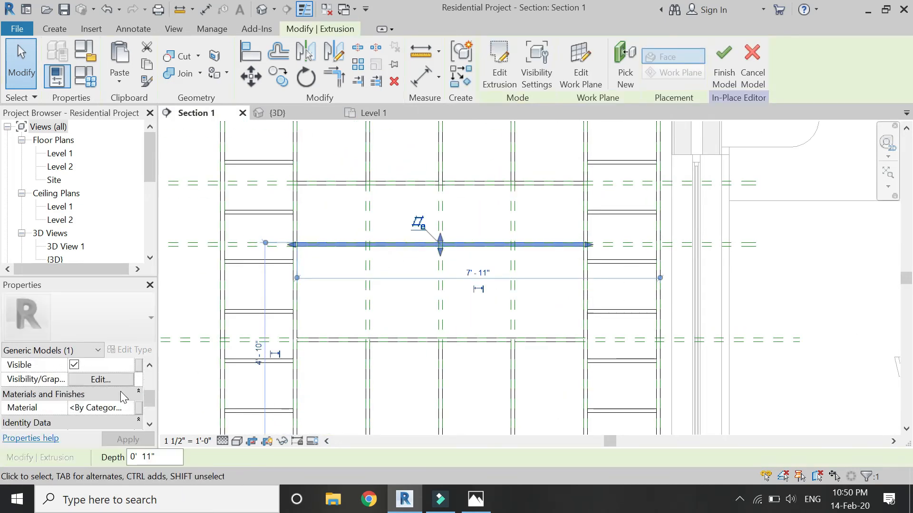
pyautogui.click(139, 408)
pyautogui.click(116, 204)
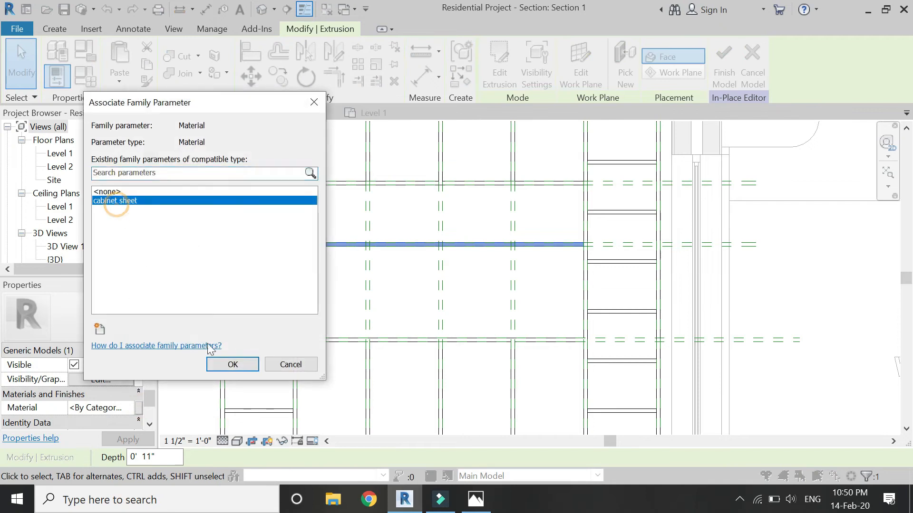
pyautogui.click(233, 365)
pyautogui.click(395, 264)
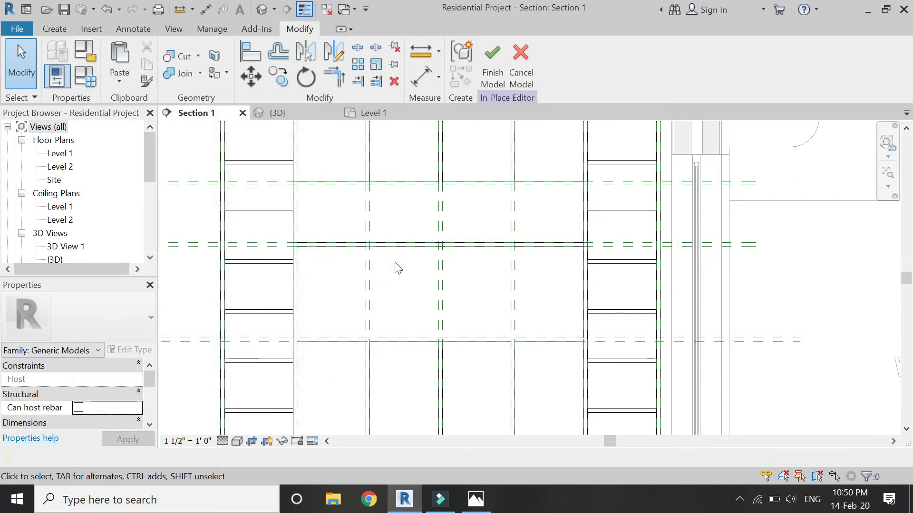
# Start another extrusion with the wall face behind the cabinet picked as its work plane
pyautogui.scroll(-3, 403, 209)
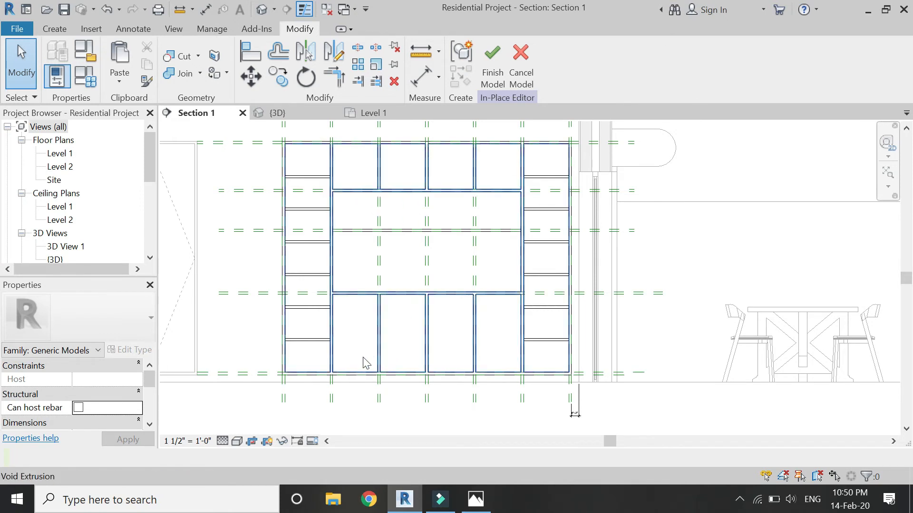
pyautogui.scroll(2, 354, 352)
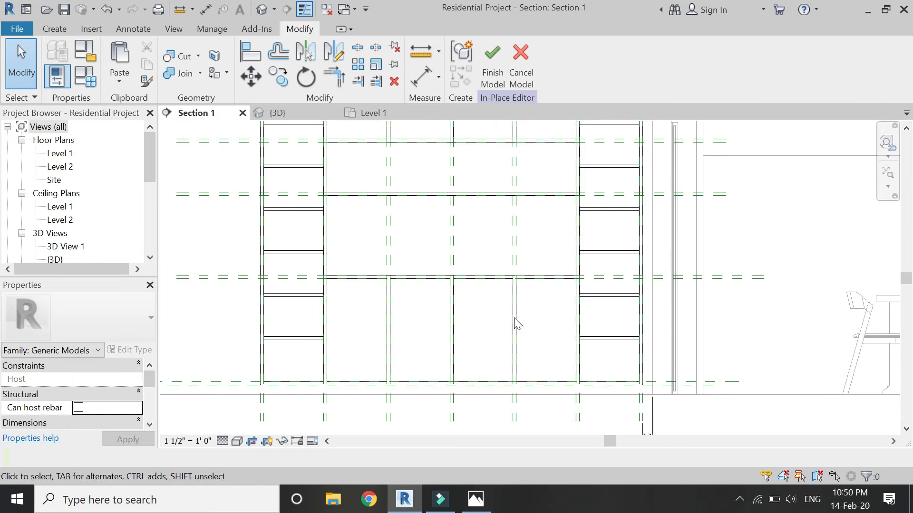
pyautogui.click(55, 30)
pyautogui.click(122, 61)
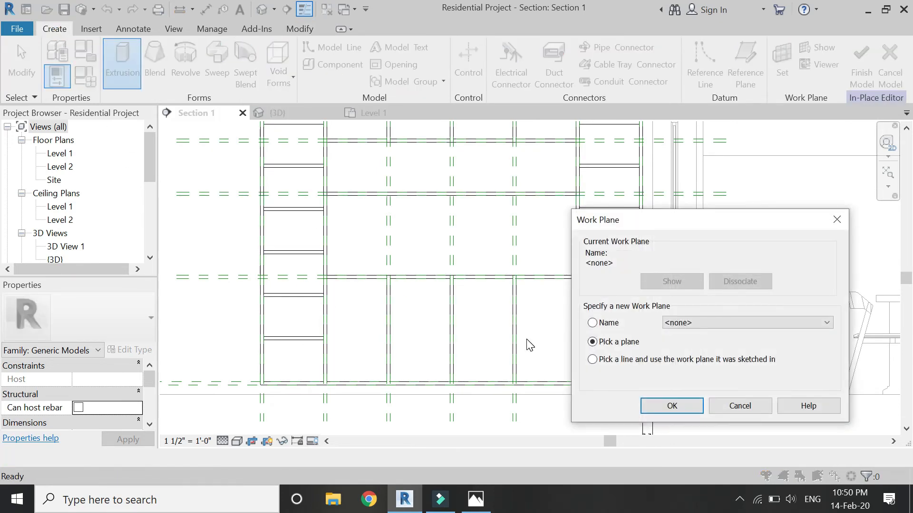
pyautogui.click(671, 406)
pyautogui.scroll(-2, 341, 356)
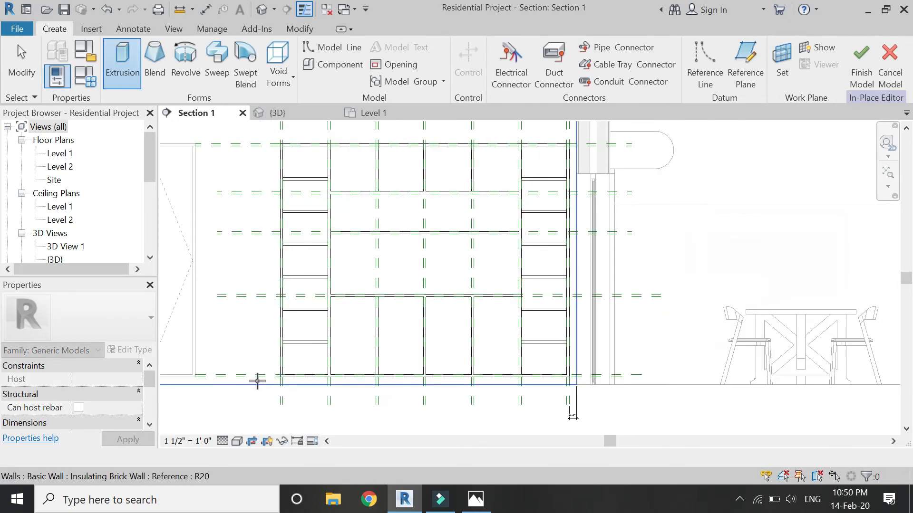
pyautogui.click(257, 380)
pyautogui.scroll(4, 383, 342)
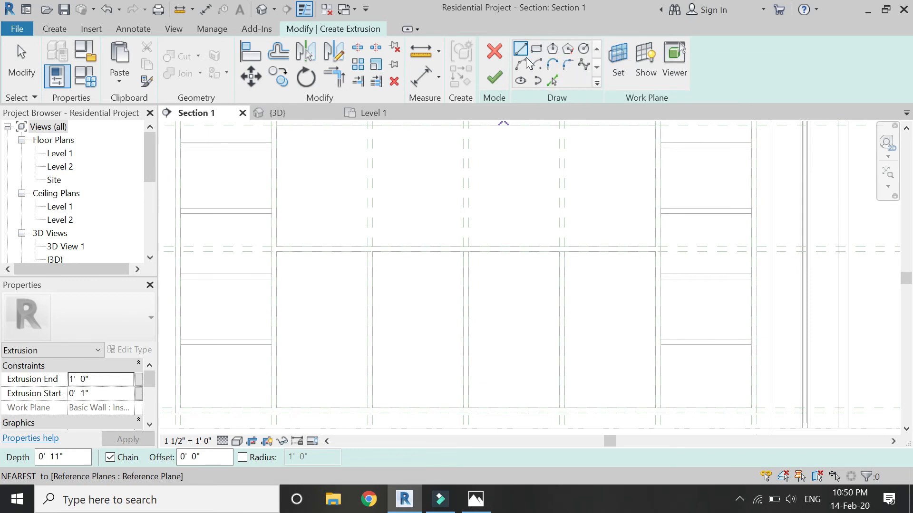
pyautogui.press('p')
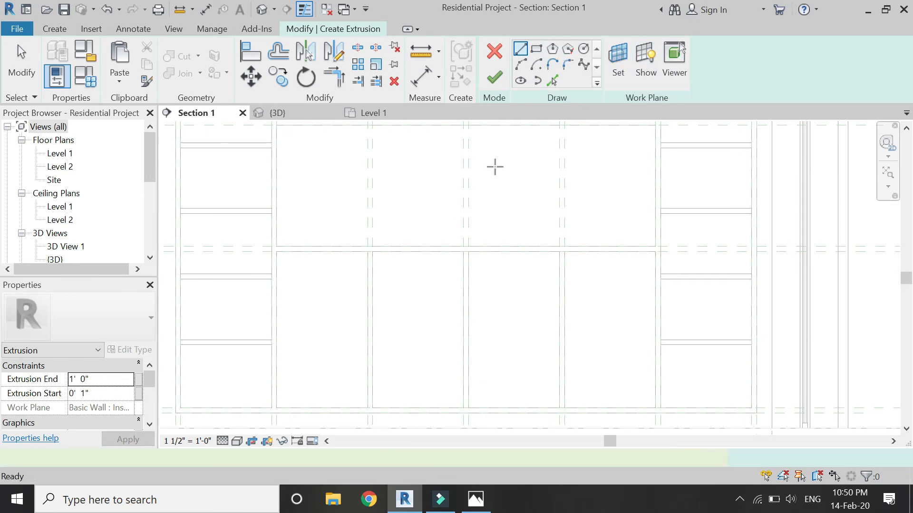
pyautogui.scroll(-2, 497, 219)
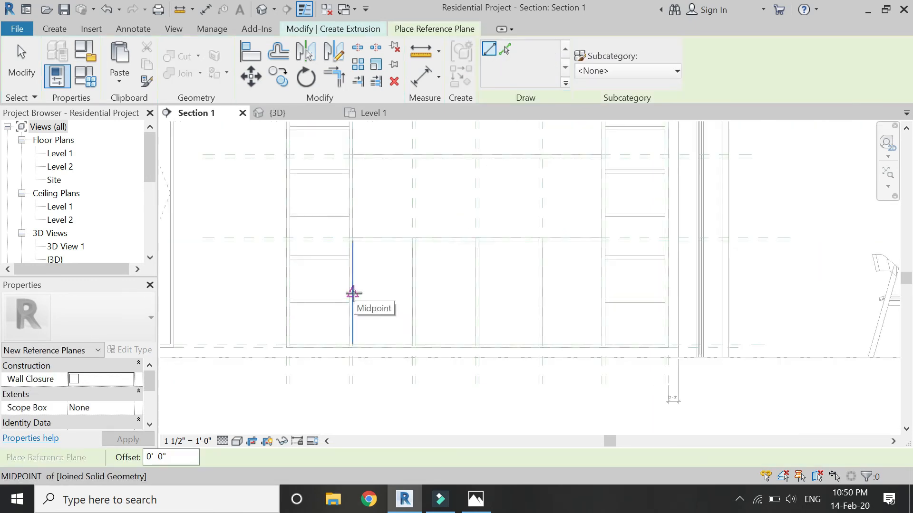
pyautogui.click(353, 293)
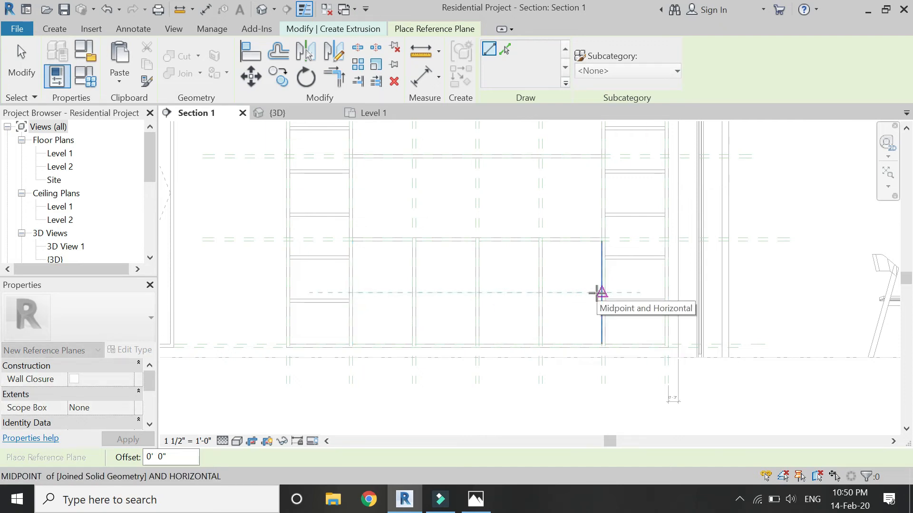
pyautogui.press('Escape')
pyautogui.press('Escape')
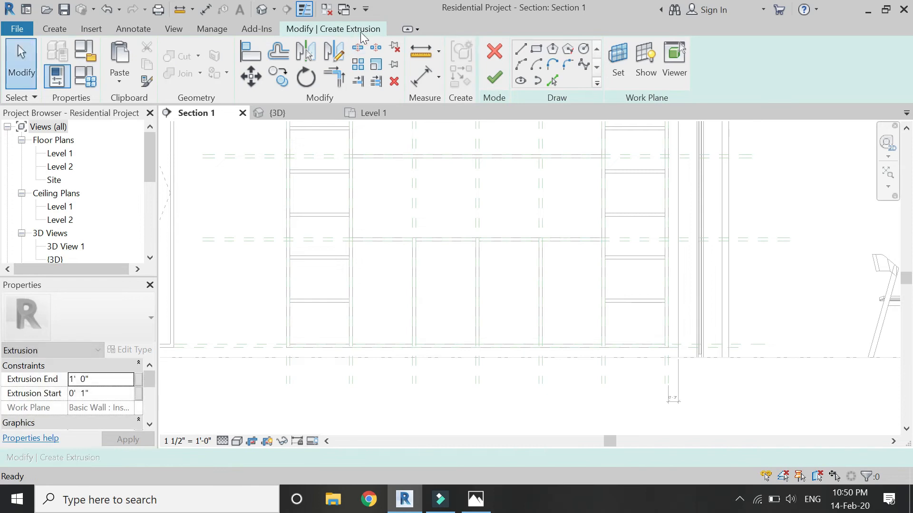
# Sketch a horizontal line at mid-height of the lower central bays, spanning between the two side dividers
pyautogui.scroll(3, 361, 291)
pyautogui.click(346, 292)
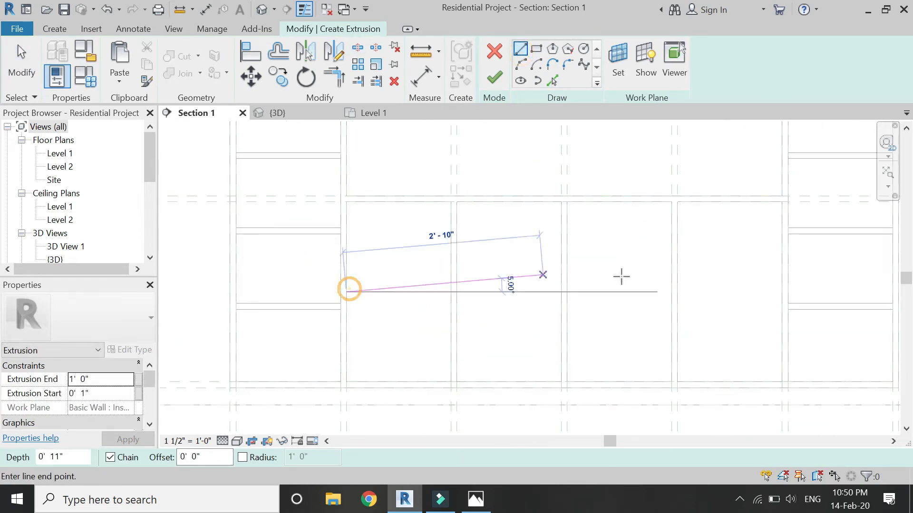
pyautogui.click(781, 292)
pyautogui.press('Escape')
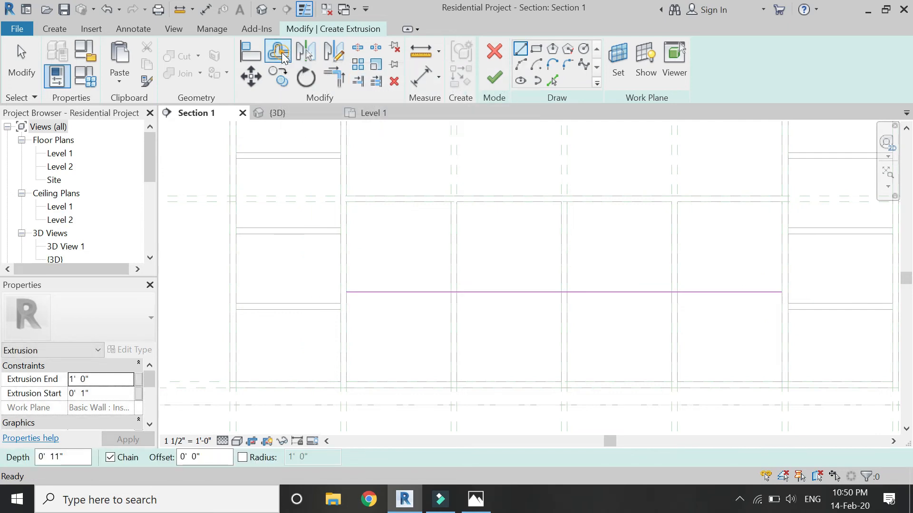
# Offset copies of the line 0' 0 1/2" above and below, and delete the original centre line
pyautogui.click(283, 57)
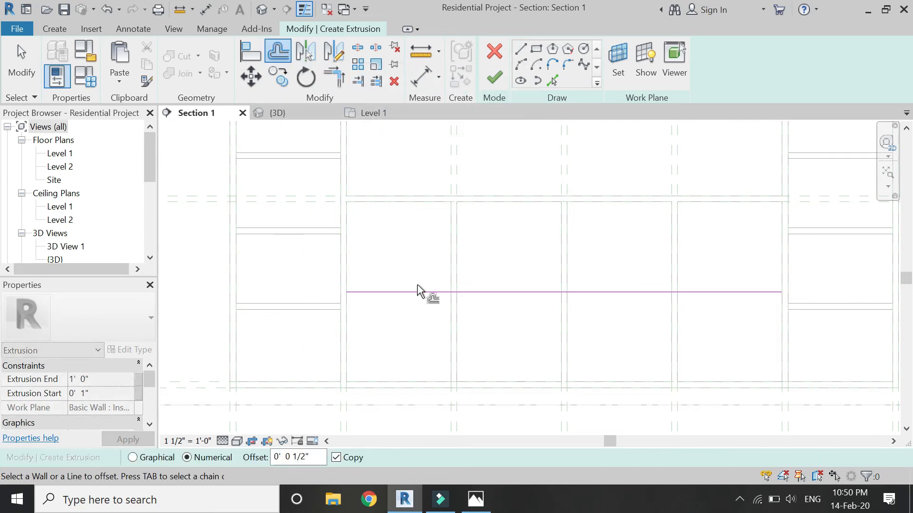
pyautogui.click(388, 296)
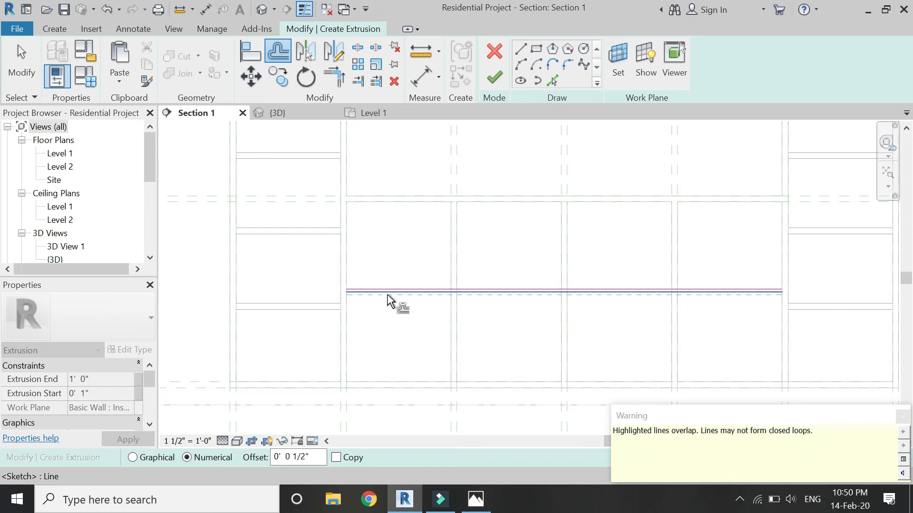
pyautogui.scroll(3, 388, 296)
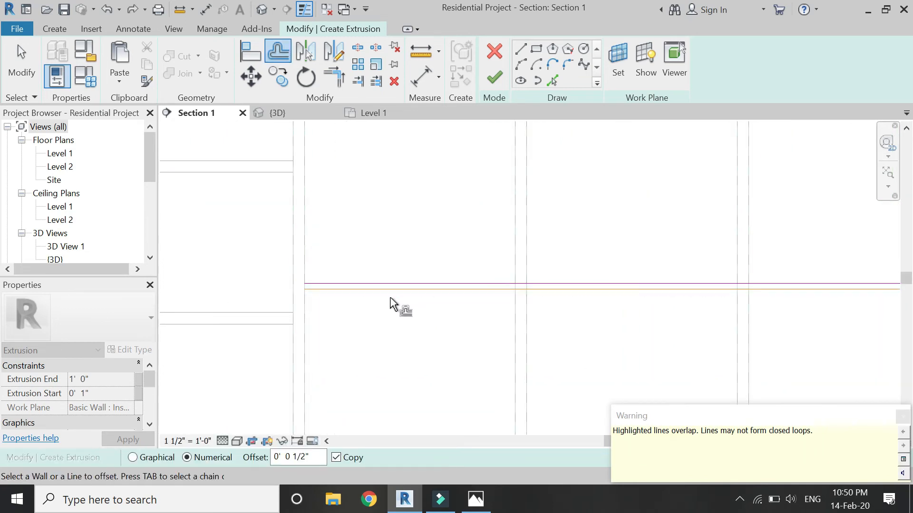
pyautogui.click(391, 294)
pyautogui.scroll(3, 330, 282)
pyautogui.press('Escape')
pyautogui.click(329, 297)
pyautogui.press('Delete')
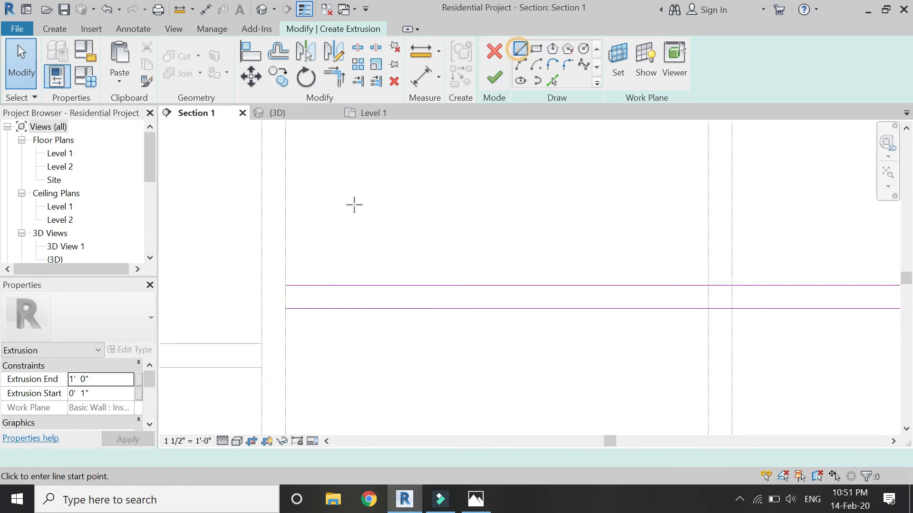
# Draw short vertical lines joining the two shelf lines at both side edges of the first lower bay
pyautogui.click(285, 286)
pyautogui.click(285, 309)
pyautogui.scroll(-2, 224, 266)
pyautogui.scroll(3, 512, 288)
pyautogui.click(501, 277)
pyautogui.click(500, 290)
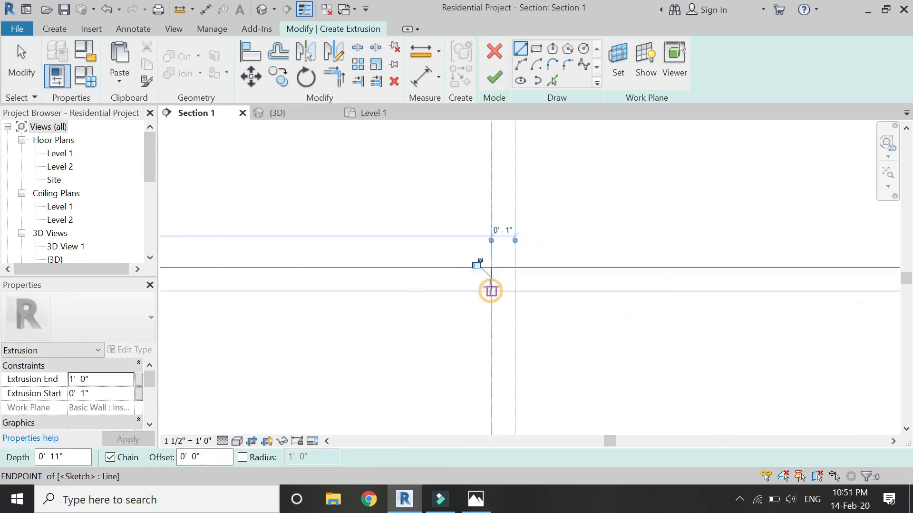
# Trim both shelf lines to the vertical end line at the first inner divider, closing the first bay's outline
pyautogui.click(338, 76)
pyautogui.click(475, 267)
pyautogui.click(489, 282)
pyautogui.click(488, 283)
pyautogui.click(473, 289)
pyautogui.scroll(-1, 485, 305)
pyautogui.scroll(-2, 485, 309)
pyautogui.press('Escape')
# Copy the closed shelf outline into the three remaining lower central bays at 1' 7" spacing
pyautogui.moveTo(512, 257); pyautogui.dragTo(250, 326)
pyautogui.scroll(1, 280, 291)
pyautogui.press('c')
pyautogui.press('o')
pyautogui.click(279, 289)
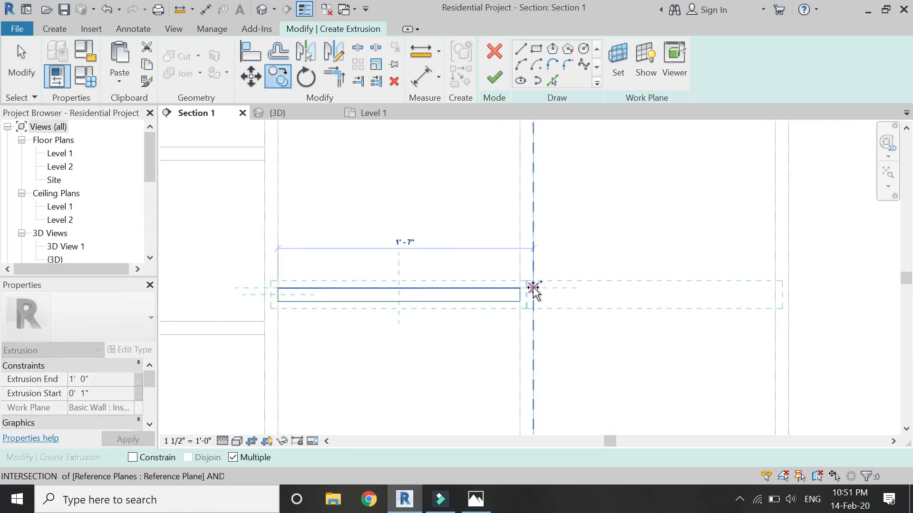
pyautogui.click(533, 288)
pyautogui.scroll(-6, 249, 285)
pyautogui.scroll(5, 487, 302)
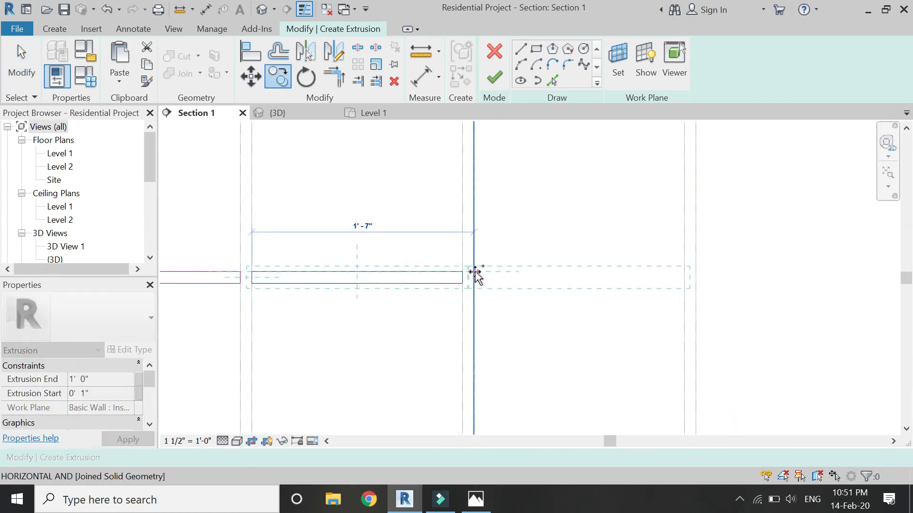
pyautogui.click(475, 272)
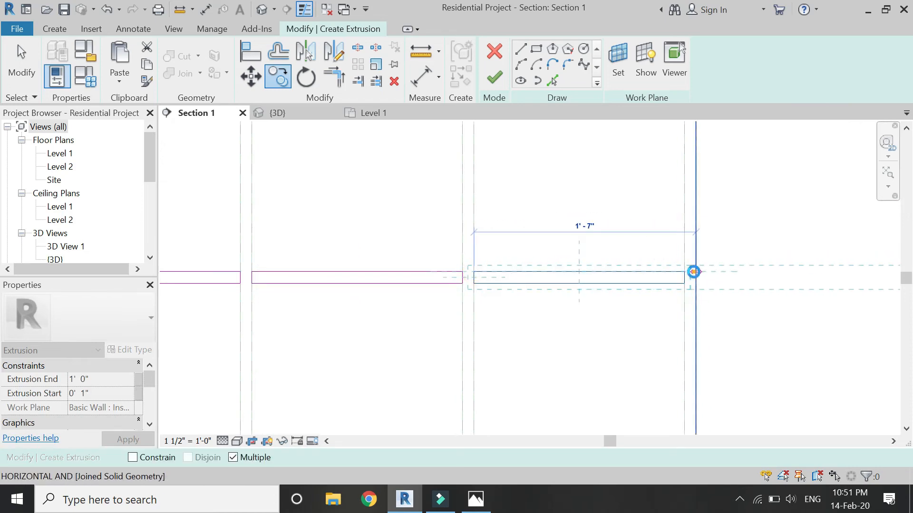
pyautogui.click(695, 272)
pyautogui.scroll(-3, 684, 278)
pyautogui.click(589, 281)
pyautogui.press('Escape')
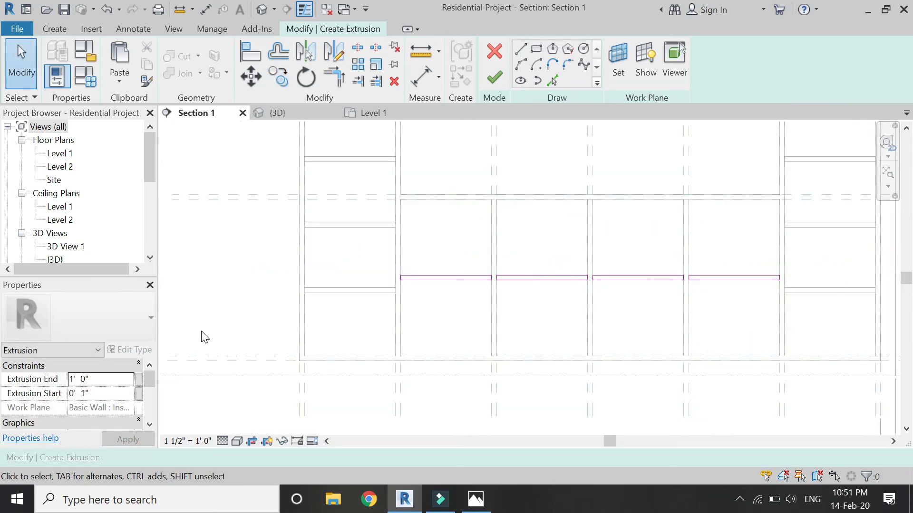
# Set the extrusion end of the four lower central shelves to 1' 10" and finish the sketch
pyautogui.click(103, 379)
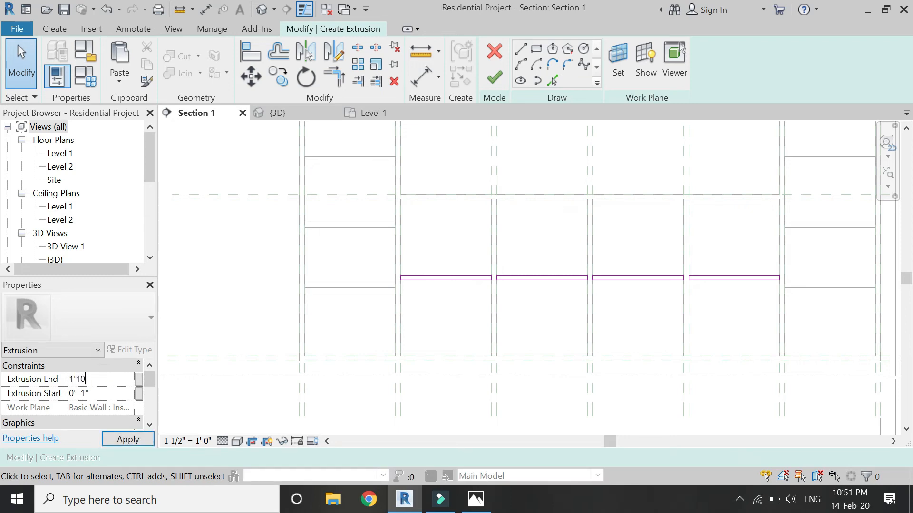
pyautogui.click(496, 77)
pyautogui.click(340, 126)
# In the 3D view, change the material of the new lower central shelves from By Category to the plywood material
pyautogui.click(277, 112)
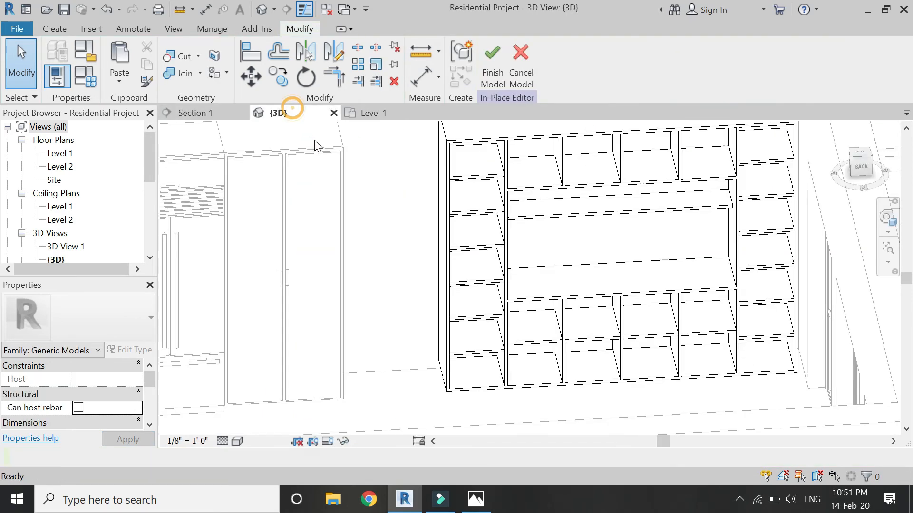
pyautogui.scroll(1, 599, 336)
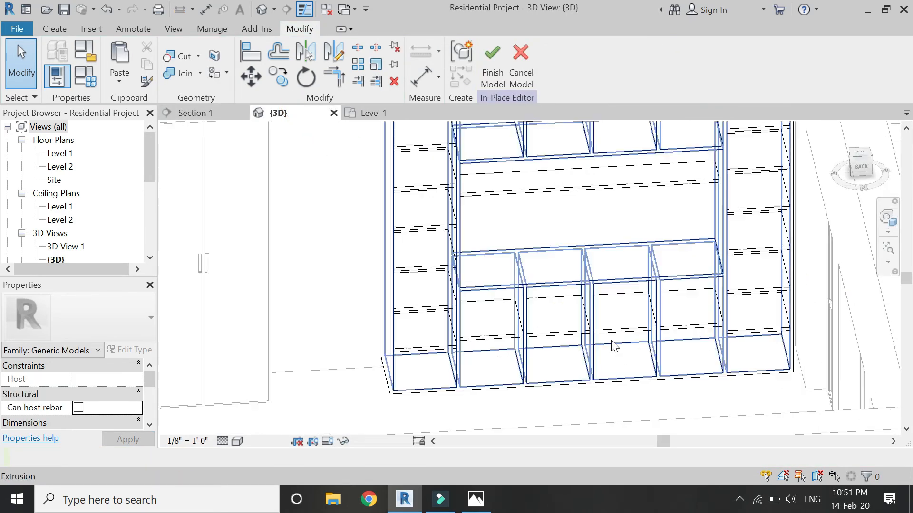
pyautogui.click(616, 336)
pyautogui.scroll(-2, 122, 402)
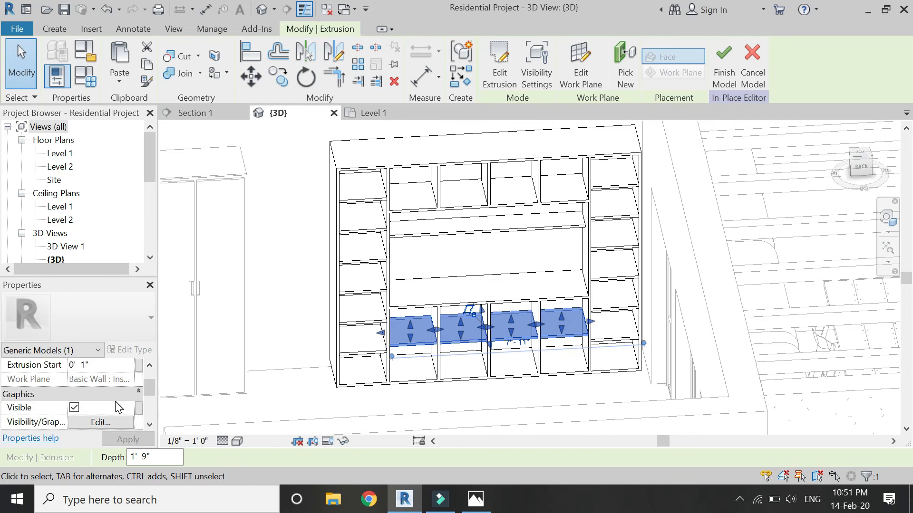
pyautogui.scroll(-3, 124, 409)
pyautogui.click(137, 379)
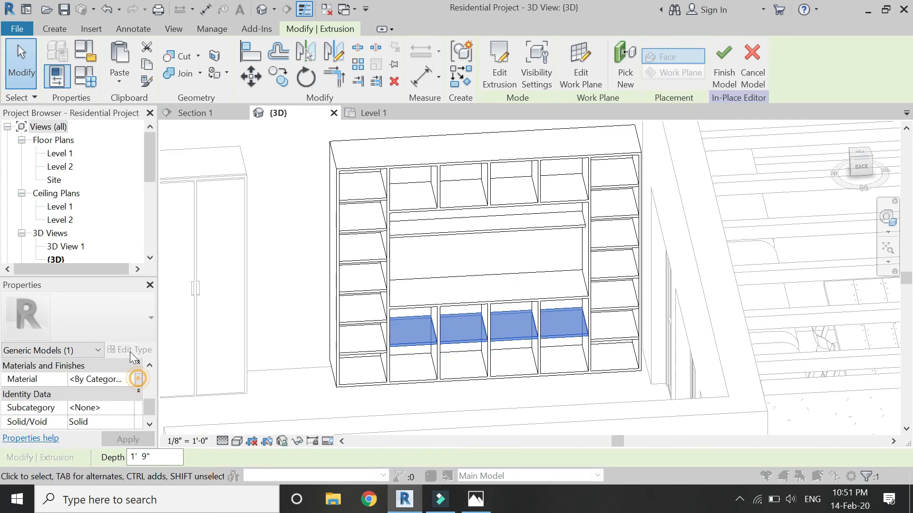
pyautogui.click(108, 201)
pyautogui.click(232, 364)
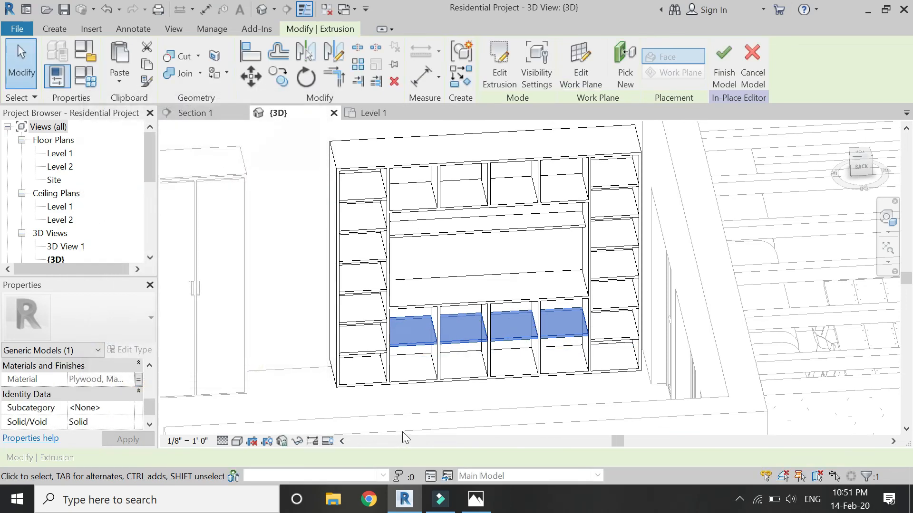
pyautogui.click(407, 398)
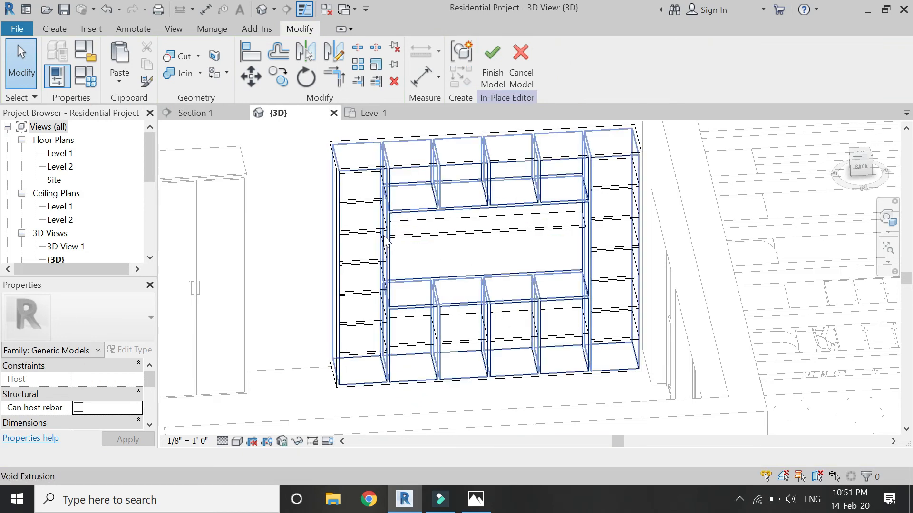
# Begin a new extrusion in Section 1, using a picked plane on the cabinet as its work plane
pyautogui.click(372, 116)
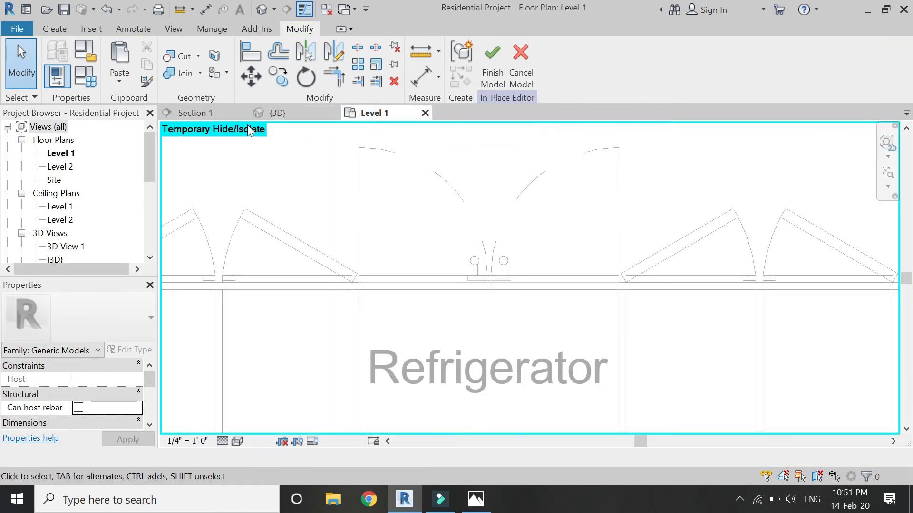
pyautogui.click(212, 112)
pyautogui.scroll(-3, 304, 312)
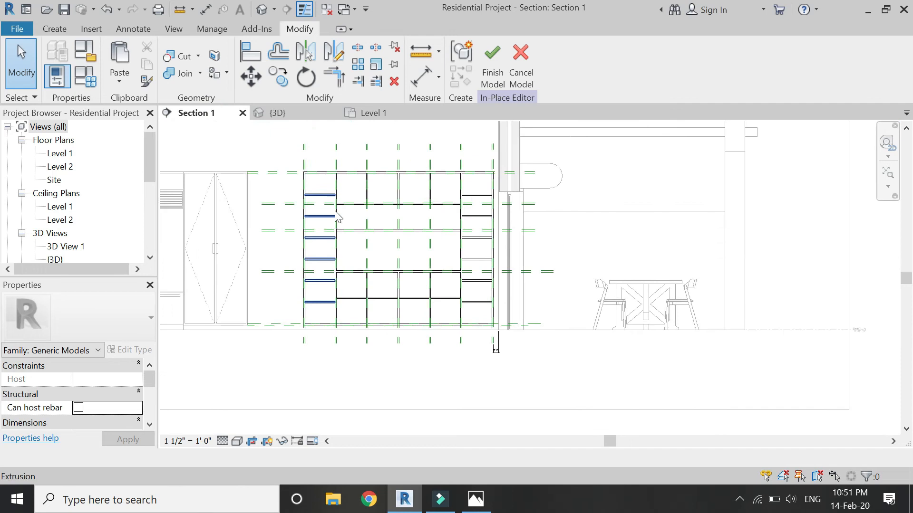
pyautogui.scroll(2, 336, 216)
pyautogui.click(54, 28)
pyautogui.click(122, 62)
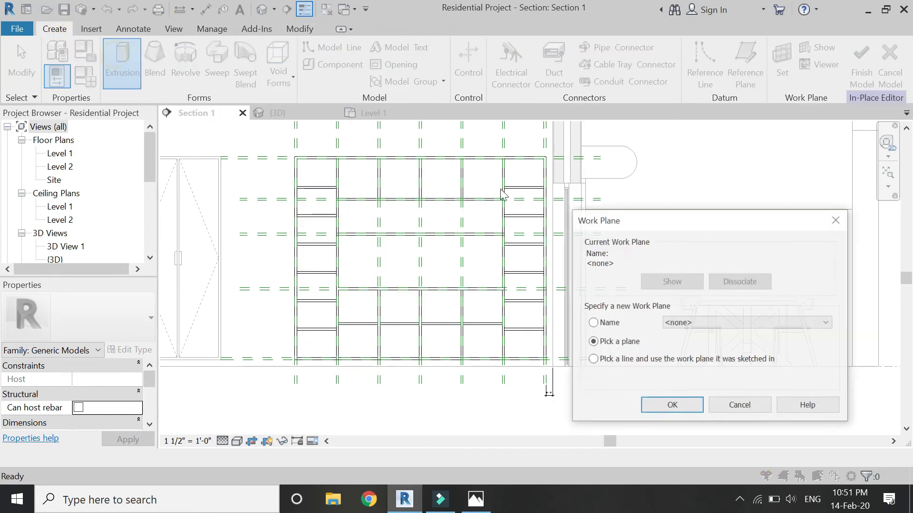
pyautogui.click(650, 410)
pyautogui.scroll(8, 312, 157)
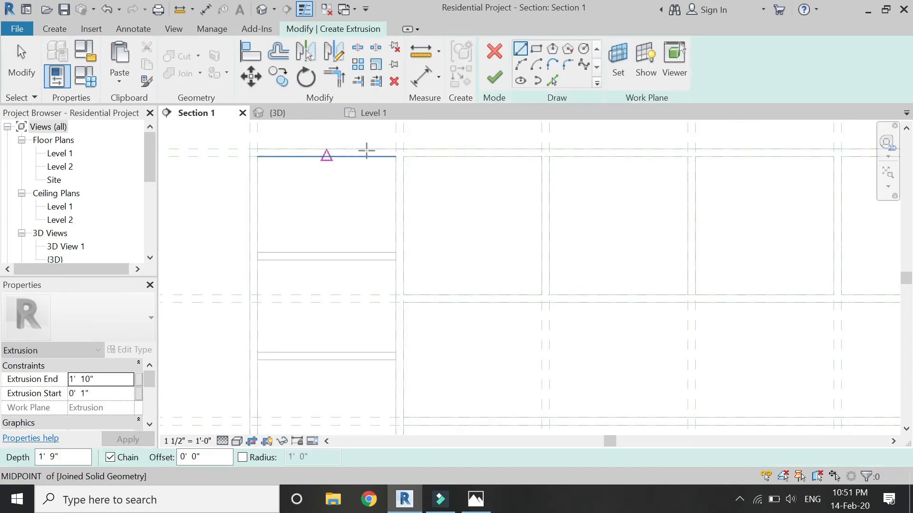
# Sketch a 7' 9" high rectangle tracing the cabinet's outer edge from corner to corner
pyautogui.click(535, 49)
pyautogui.scroll(-5, 438, 306)
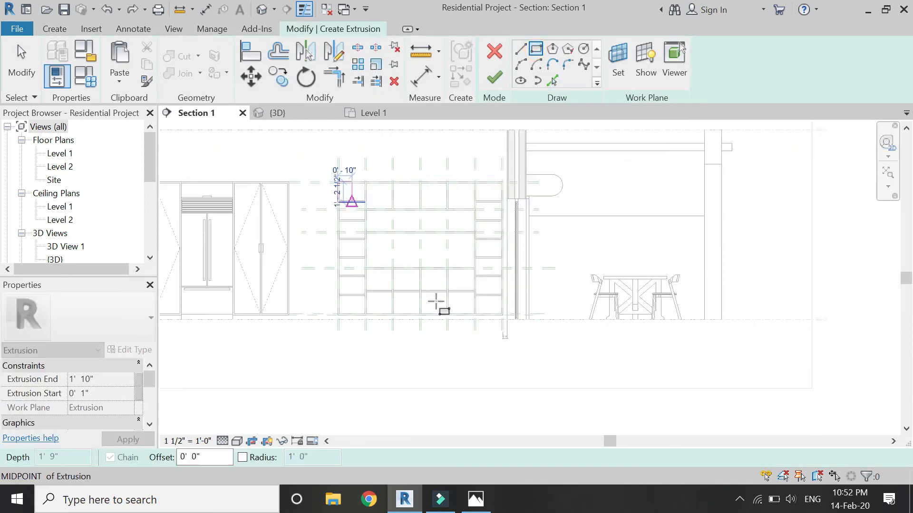
pyautogui.scroll(4, 508, 311)
pyautogui.click(531, 316)
pyautogui.scroll(-4, 465, 391)
pyautogui.scroll(2, 418, 339)
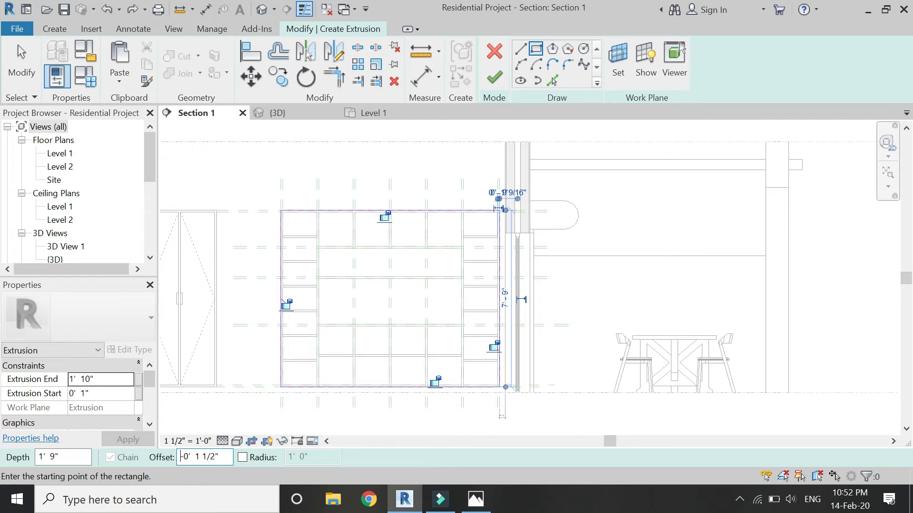
# Sketch a second rectangle inside the cabinet outline, using an offset of -0' 1 1/2" from its outer corners
pyautogui.scroll(3, 275, 205)
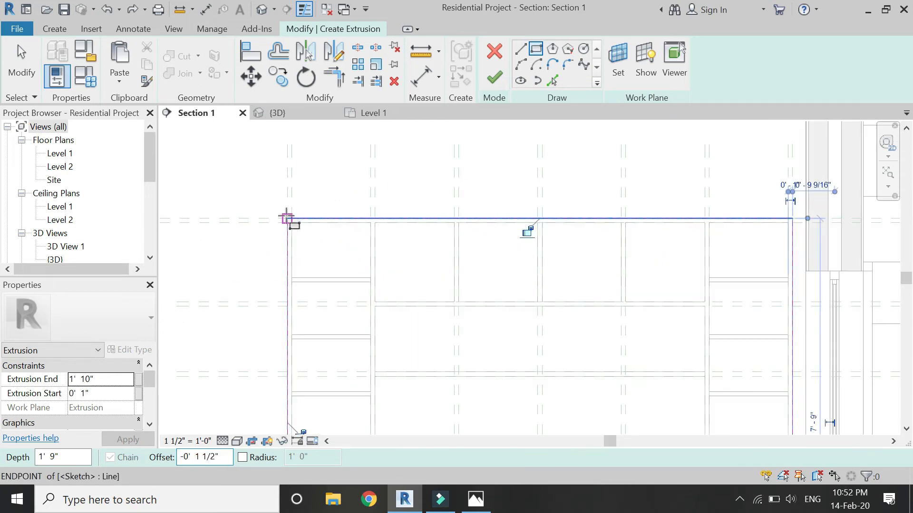
pyautogui.click(281, 211)
pyautogui.scroll(-3, 285, 173)
pyautogui.scroll(4, 496, 366)
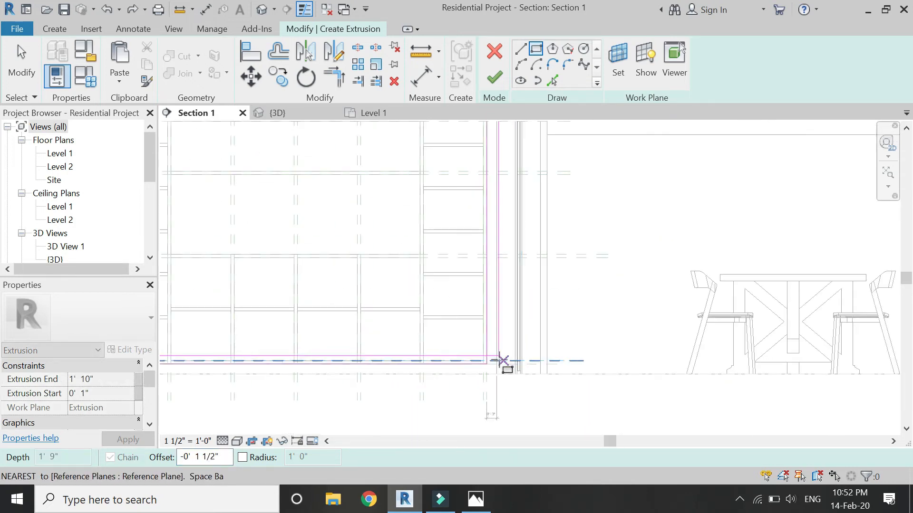
pyautogui.click(513, 388)
pyautogui.scroll(-4, 478, 383)
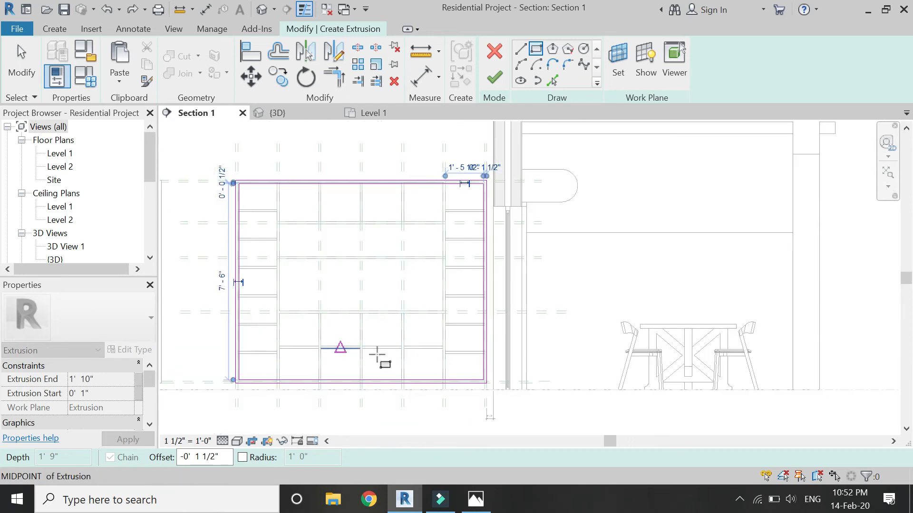
# Draw a full-height vertical line offset 0' 0 1/4" outside the right face of the first inner divider
pyautogui.scroll(4, 304, 252)
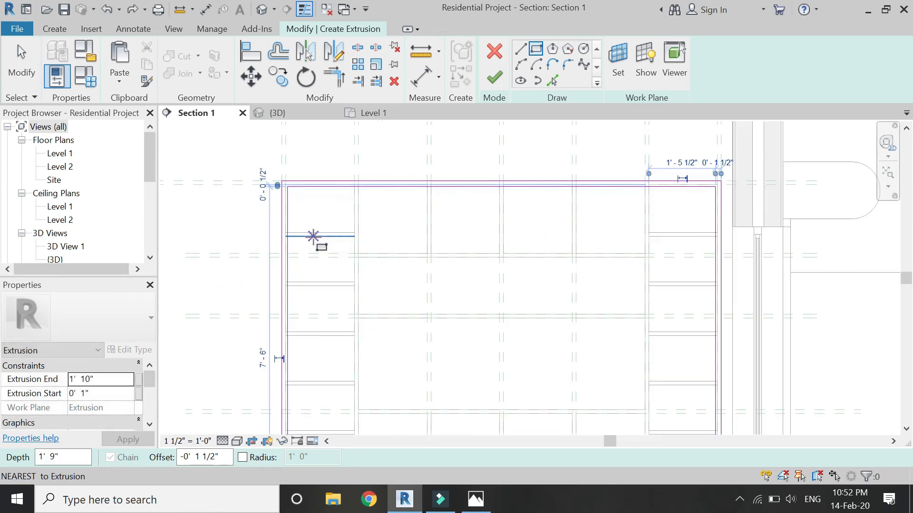
pyautogui.click(521, 53)
pyautogui.doubleClick(223, 458)
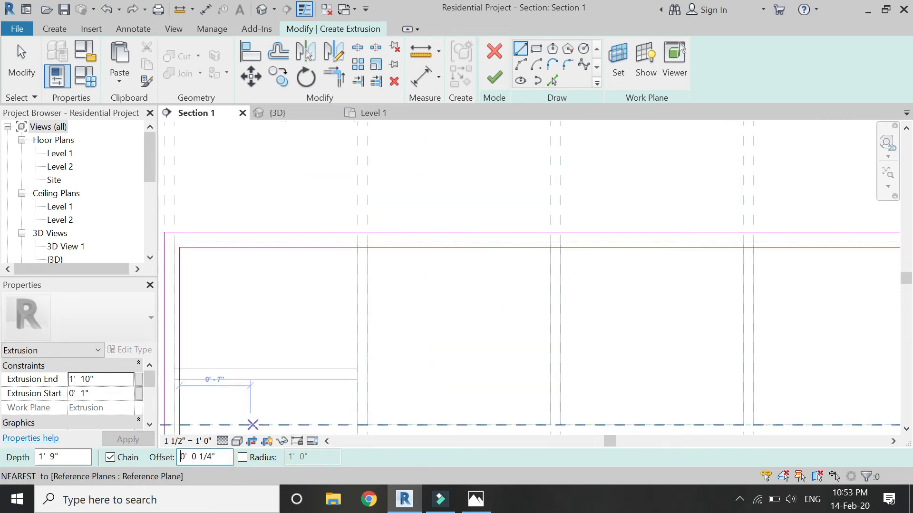
pyautogui.click(357, 248)
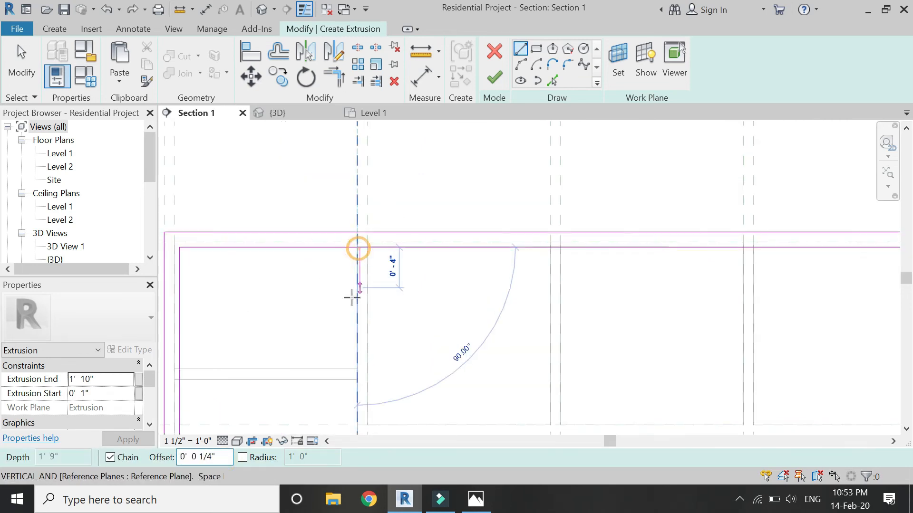
pyautogui.press('Escape')
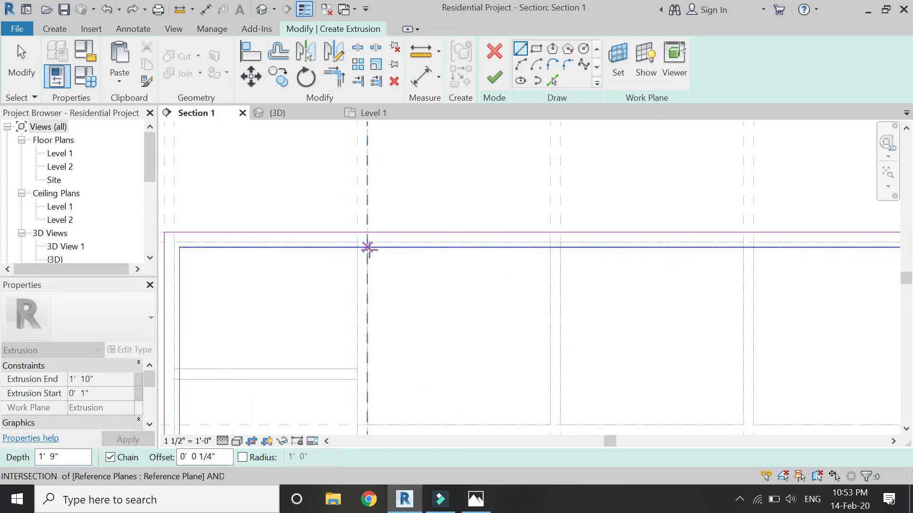
pyautogui.click(357, 248)
pyautogui.scroll(-4, 357, 248)
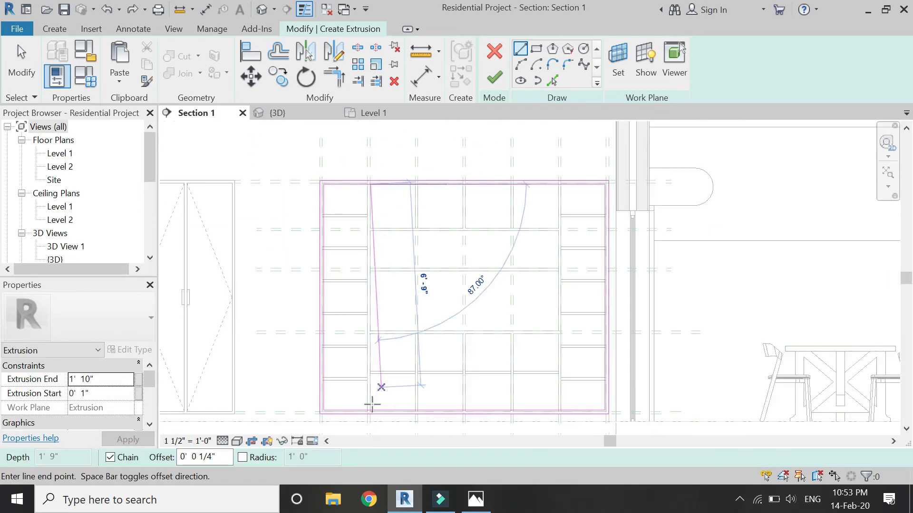
pyautogui.scroll(5, 369, 412)
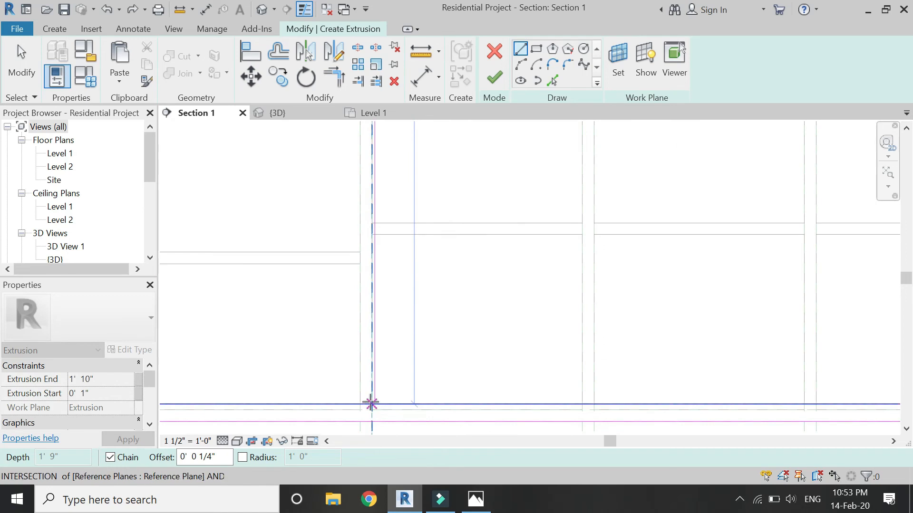
pyautogui.click(372, 403)
pyautogui.press('Escape')
# Draw a matching vertical line 0' 0 1/4" outside the divider's left face, running up to the inner rectangle's top edge
pyautogui.click(360, 403)
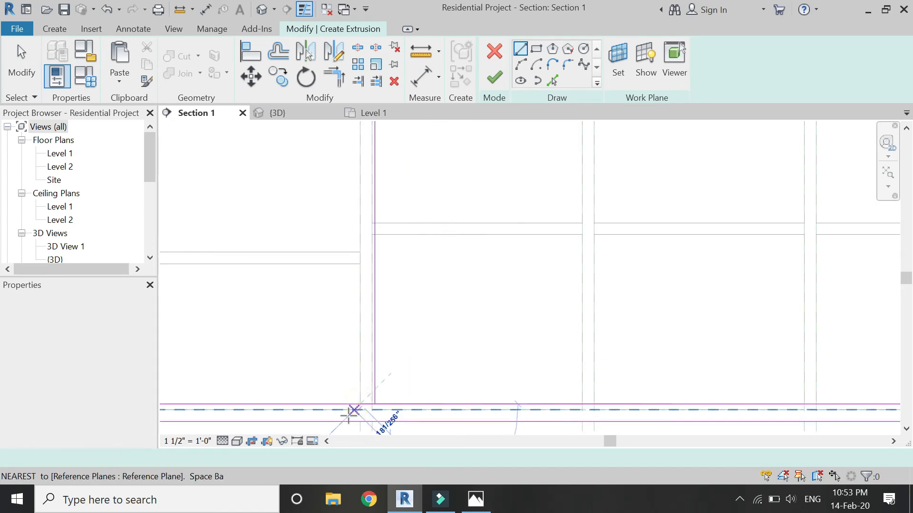
pyautogui.scroll(-3, 350, 412)
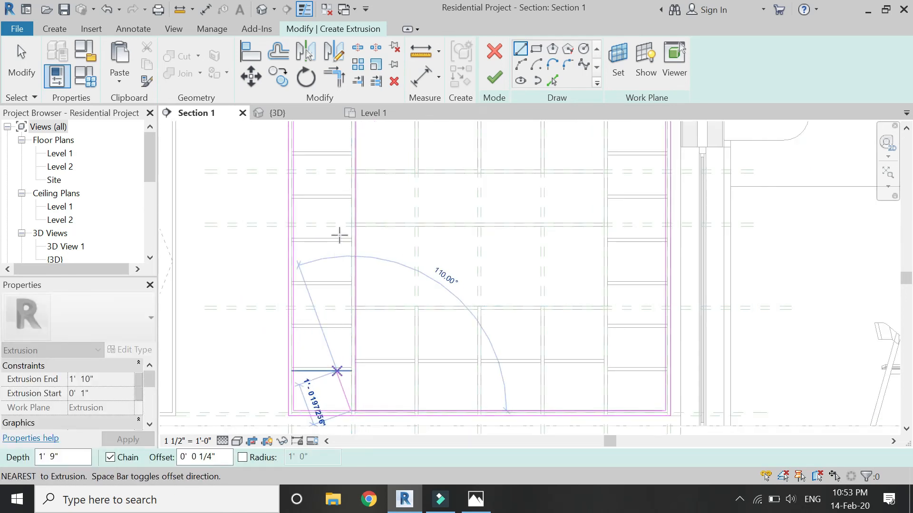
pyautogui.scroll(-2, 339, 235)
pyautogui.scroll(6, 344, 204)
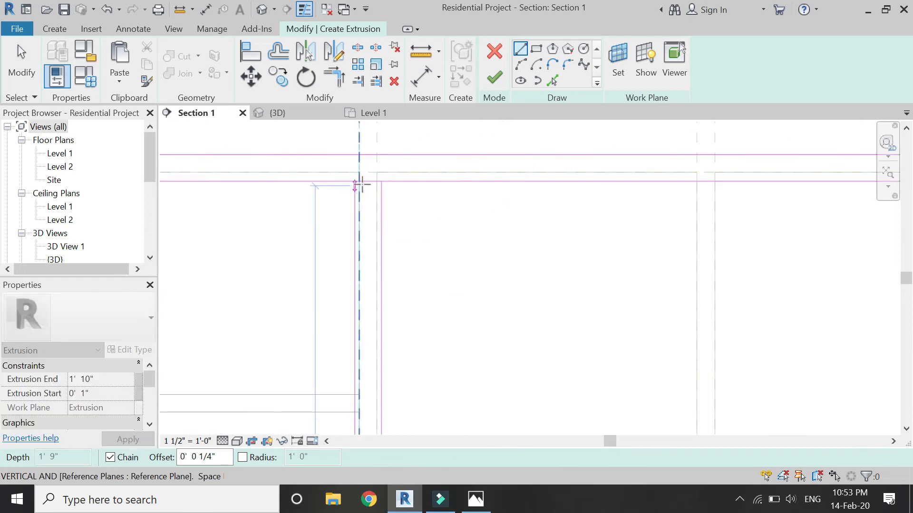
pyautogui.click(360, 181)
pyautogui.press('Escape')
# Measure the distance between the two vertical frame lines at the first inner divider with an aligned dimension
pyautogui.press('d')
pyautogui.press('i')
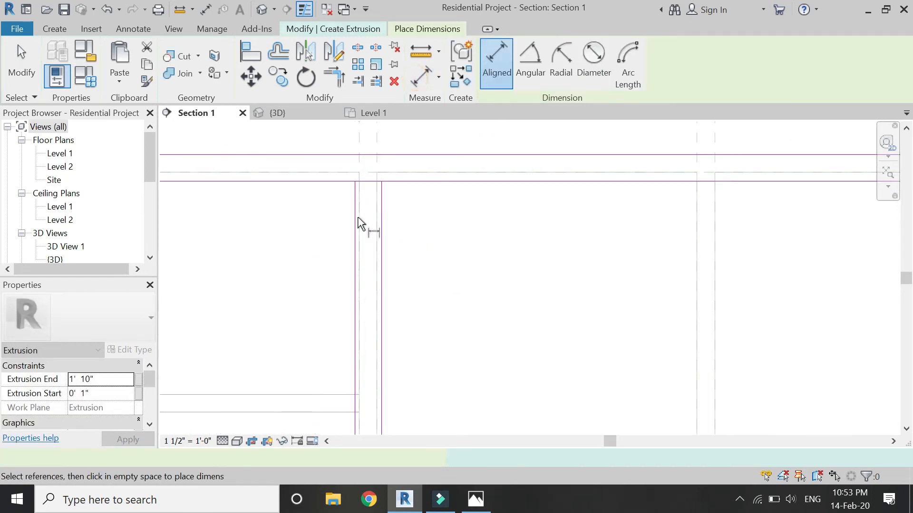
pyautogui.click(356, 235)
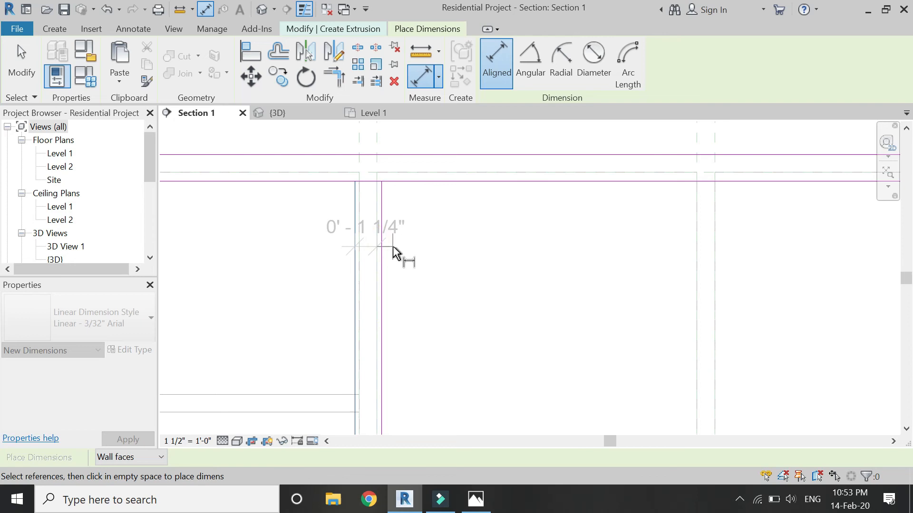
pyautogui.press('Escape')
pyautogui.press('Escape')
pyautogui.press('d')
pyautogui.press('i')
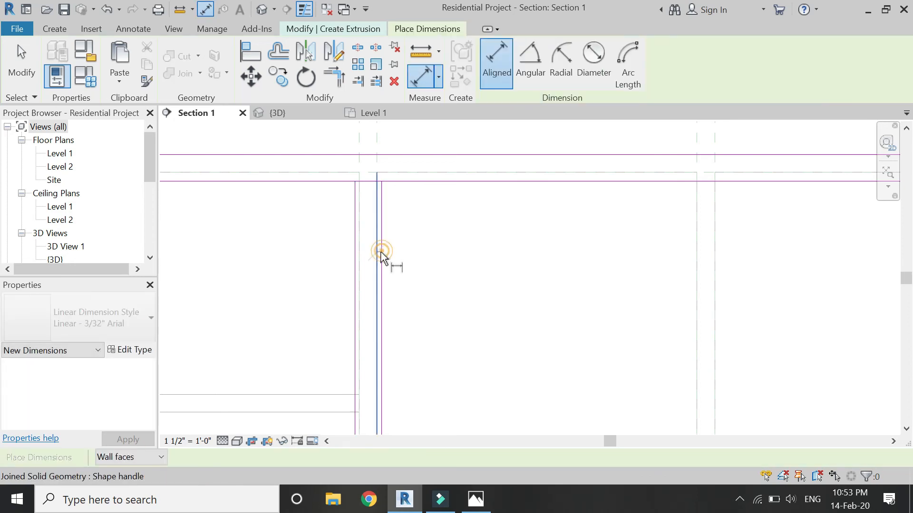
pyautogui.press('Escape')
pyautogui.click(383, 255)
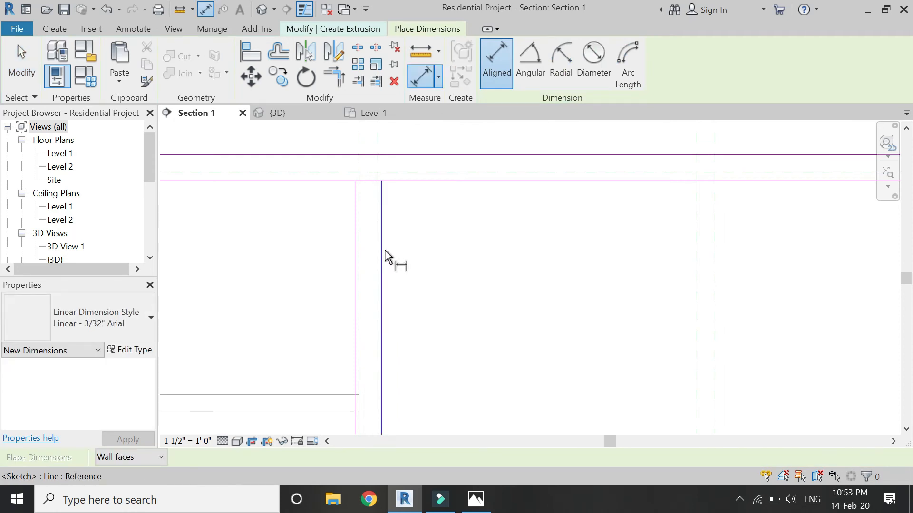
pyautogui.click(383, 249)
pyautogui.click(352, 256)
pyautogui.press('Escape')
pyautogui.press('Escape')
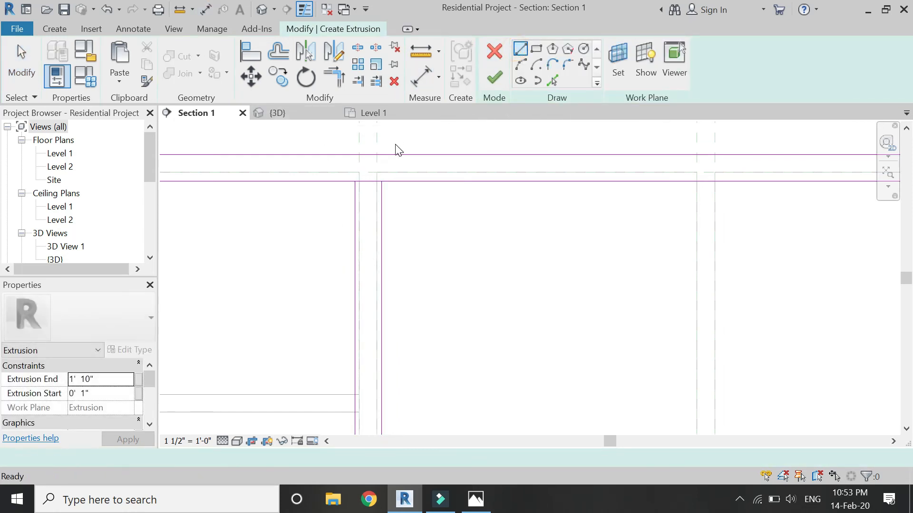
pyautogui.scroll(-4, 390, 141)
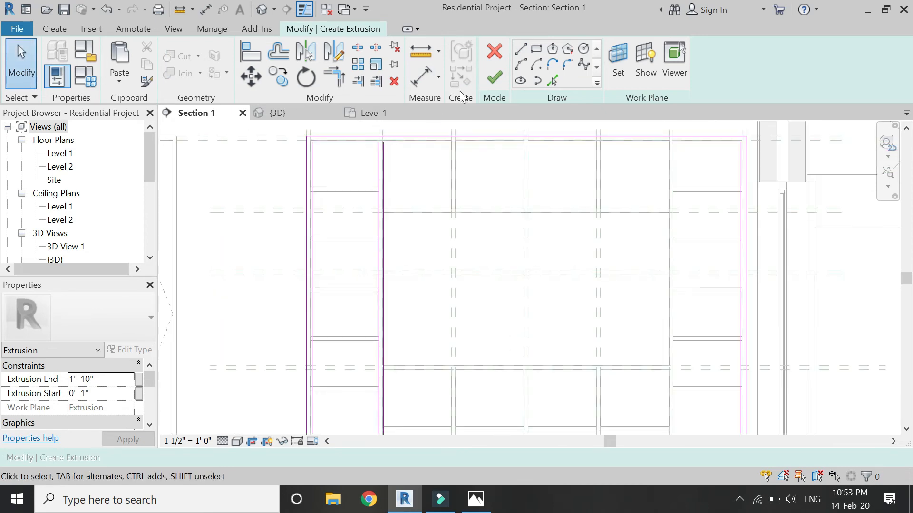
pyautogui.click(520, 49)
pyautogui.scroll(3, 409, 185)
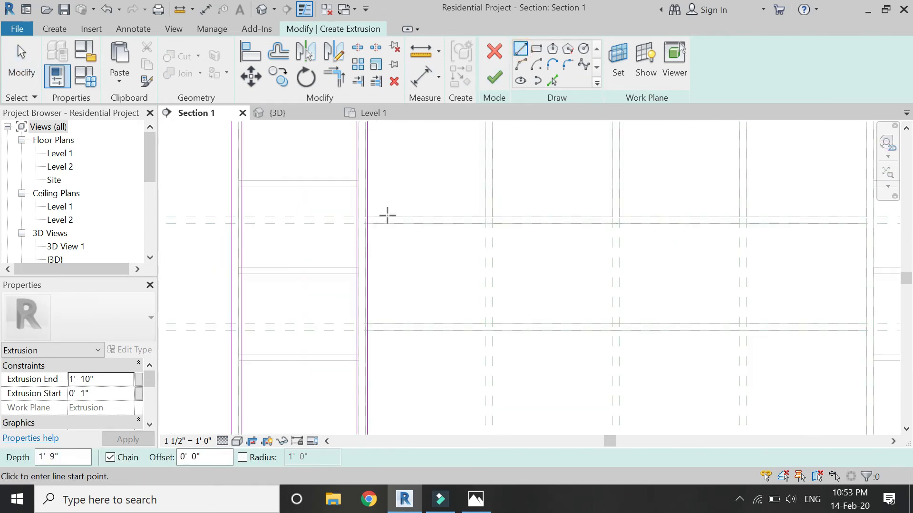
pyautogui.click(367, 224)
pyautogui.scroll(-3, 287, 329)
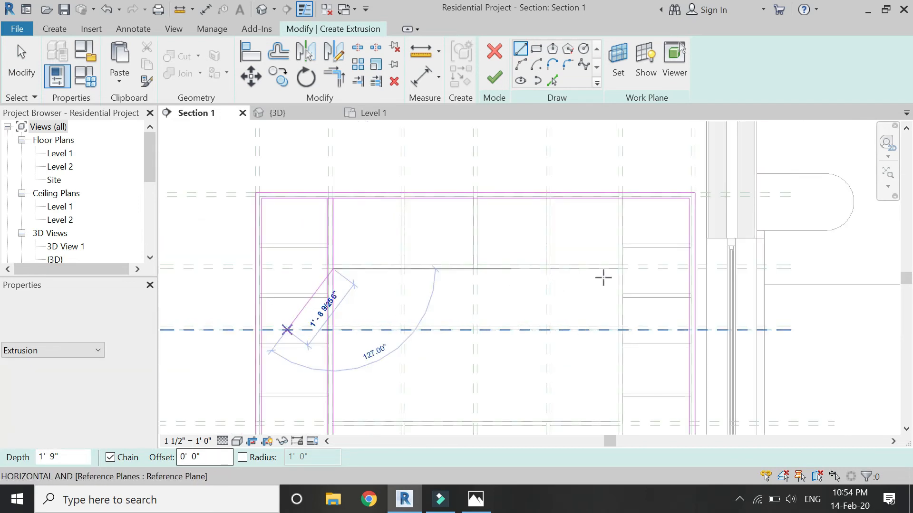
pyautogui.press('Escape')
pyautogui.press('Escape')
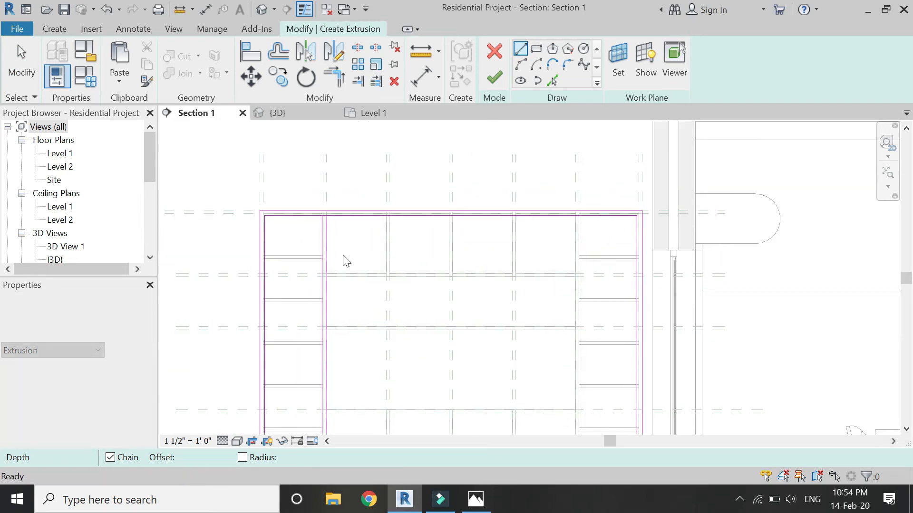
# Mirror the two full-height divider frame lines about a vertical axis drawn at the cabinet's centre
pyautogui.moveTo(340, 236); pyautogui.dragTo(302, 249)
pyautogui.press('d')
pyautogui.press('m')
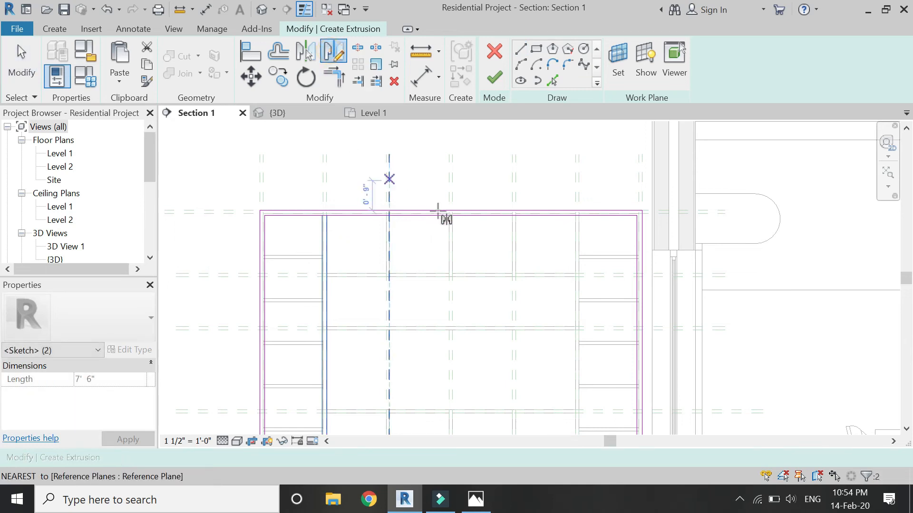
pyautogui.scroll(2, 449, 212)
pyautogui.click(450, 212)
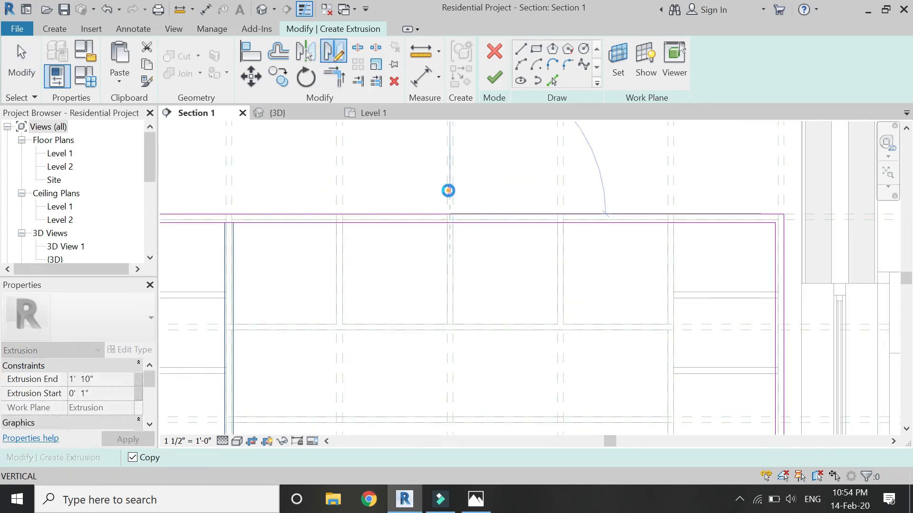
pyautogui.click(448, 191)
pyautogui.scroll(-2, 423, 126)
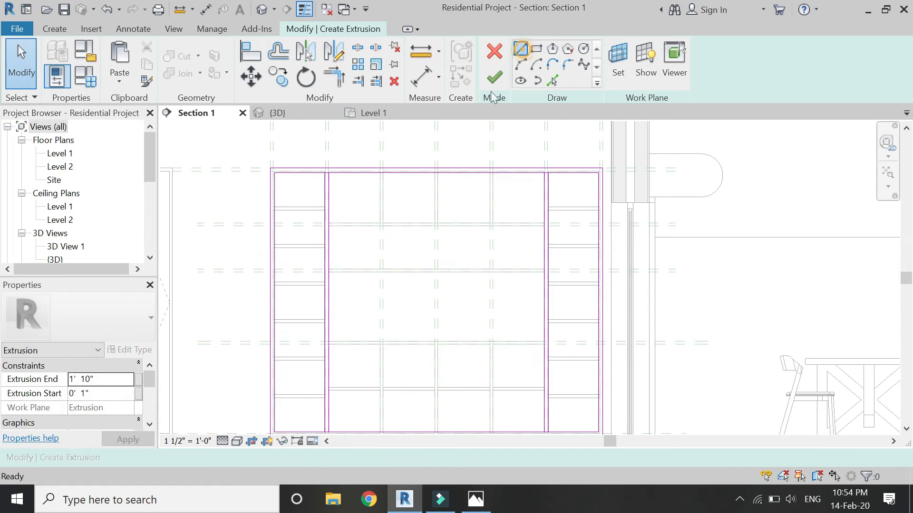
# Draw a horizontal frame line between the two mirrored dividers along the lower face of the uppermost central shelf
pyautogui.scroll(2, 351, 228)
pyautogui.press('l')
pyautogui.press('i')
pyautogui.click(310, 224)
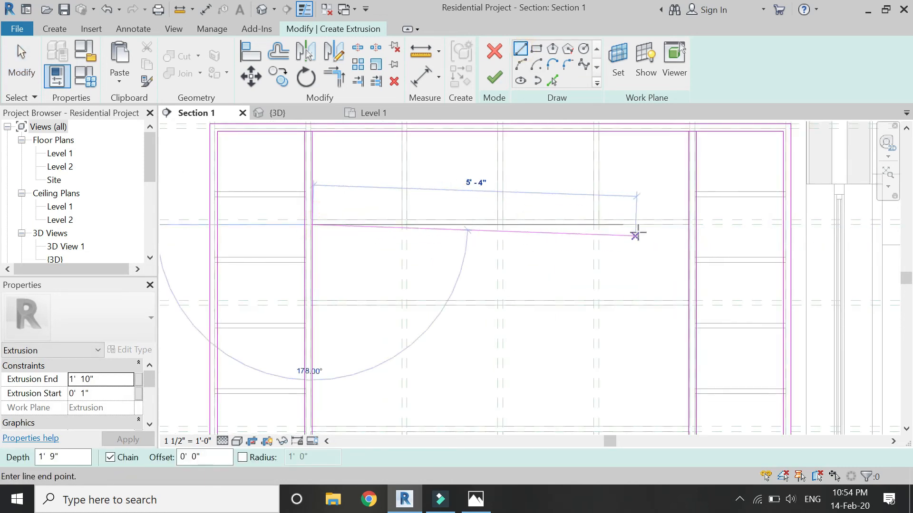
pyautogui.click(689, 224)
pyautogui.press('Escape')
# Offset a copy of the horizontal frame line upward by 1.5" using a numerical offset
pyautogui.press('o')
pyautogui.press('f')
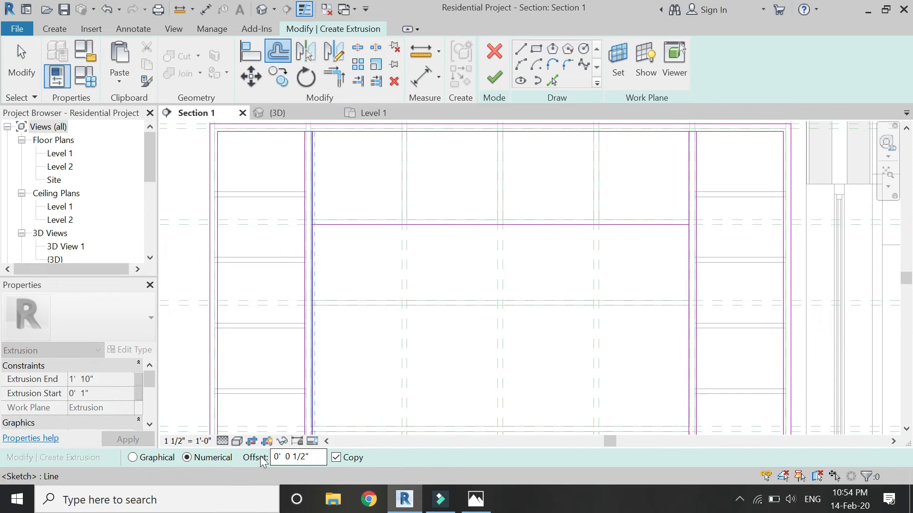
pyautogui.doubleClick(314, 458)
pyautogui.write('1.5')
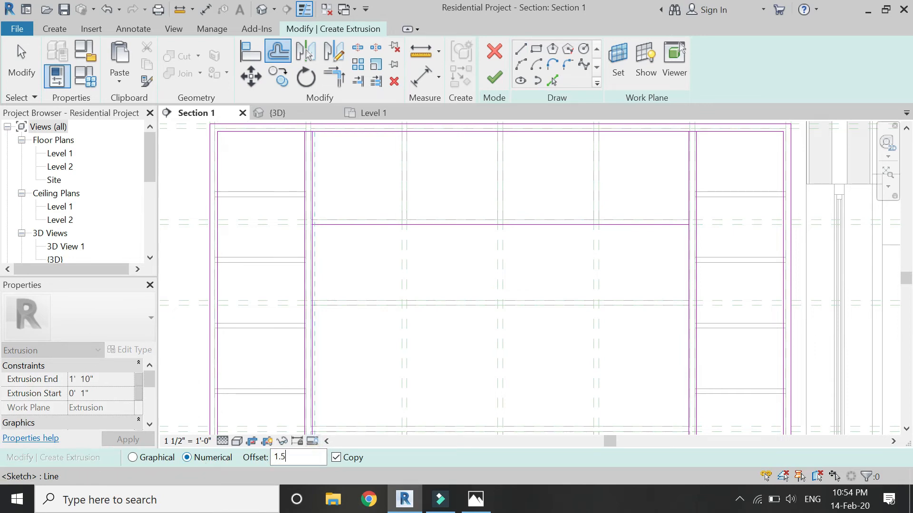
pyautogui.click(373, 222)
pyautogui.press('Escape')
# Draw vertical lines offset 0' 0 1/4" outside both faces of the first short divider in the upper central compartment
pyautogui.scroll(2, 404, 127)
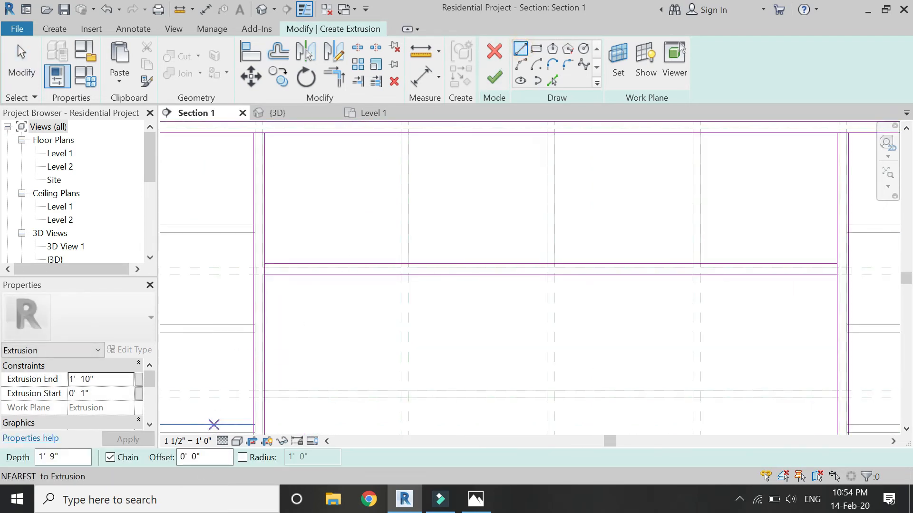
pyautogui.write('1/2')
pyautogui.scroll(2, 393, 228)
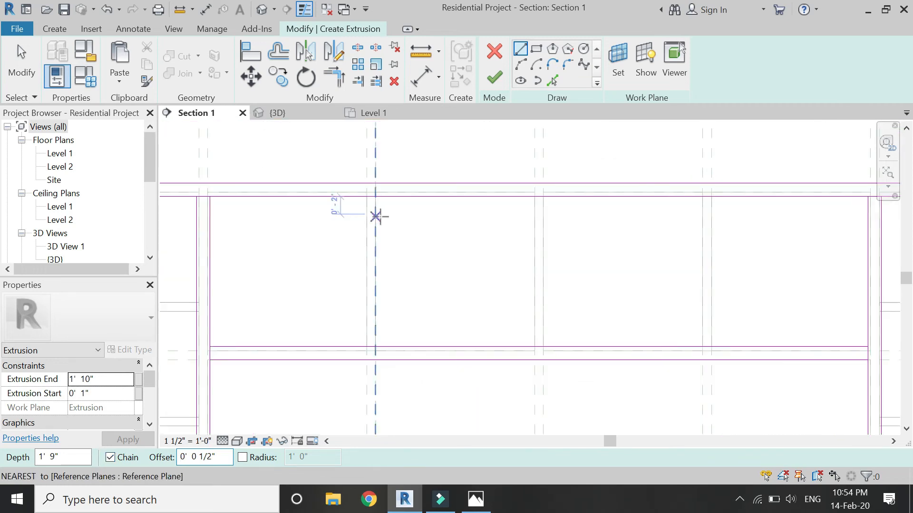
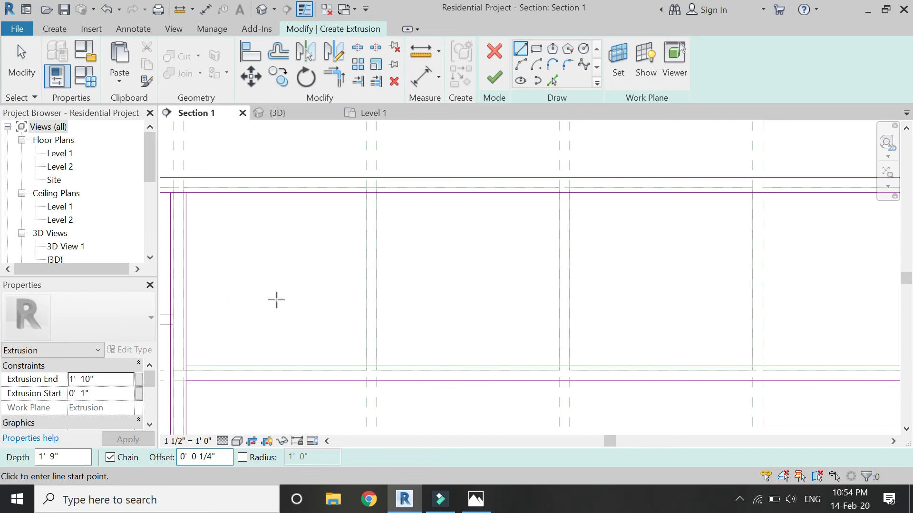
pyautogui.click(367, 365)
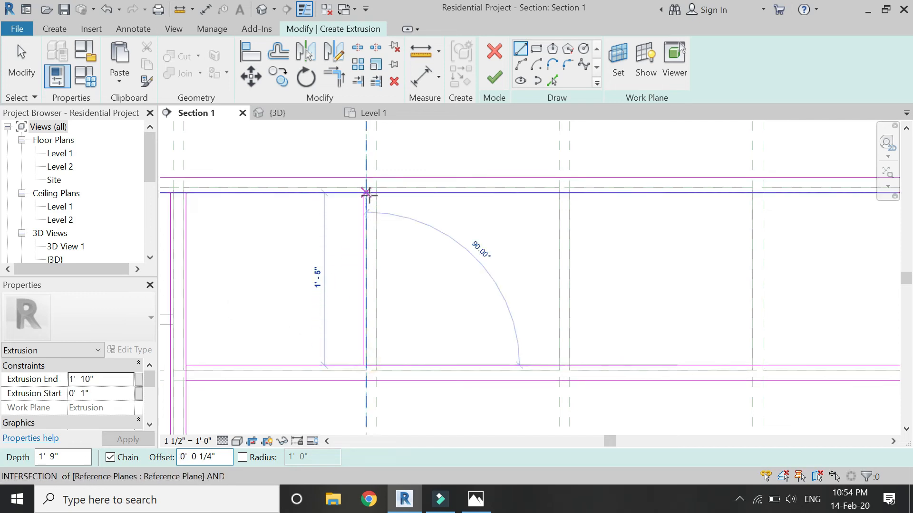
pyautogui.click(366, 193)
pyautogui.press('Escape')
pyautogui.press('Escape')
pyautogui.click(377, 192)
pyautogui.click(377, 365)
pyautogui.press('Escape')
# Copy the pair of vertical lines to the other two short dividers in the upper central compartment
pyautogui.moveTo(412, 247)
pyautogui.mouseDown()
pyautogui.moveTo(330, 285)
pyautogui.moveTo(321, 305)
pyautogui.mouseUp()
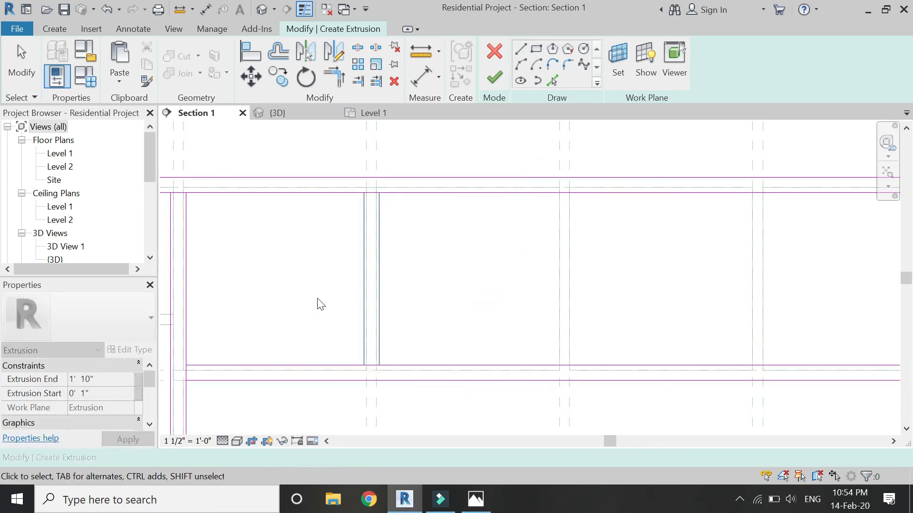
pyautogui.click(278, 76)
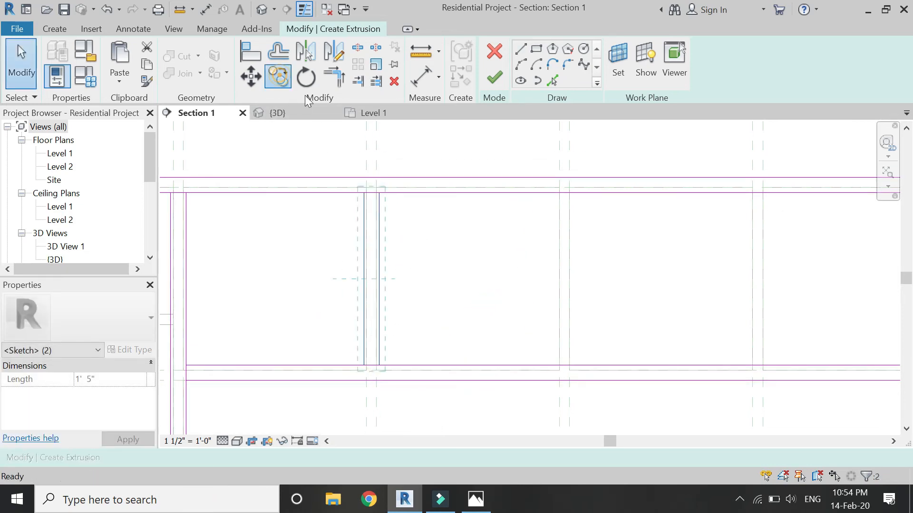
pyautogui.click(363, 193)
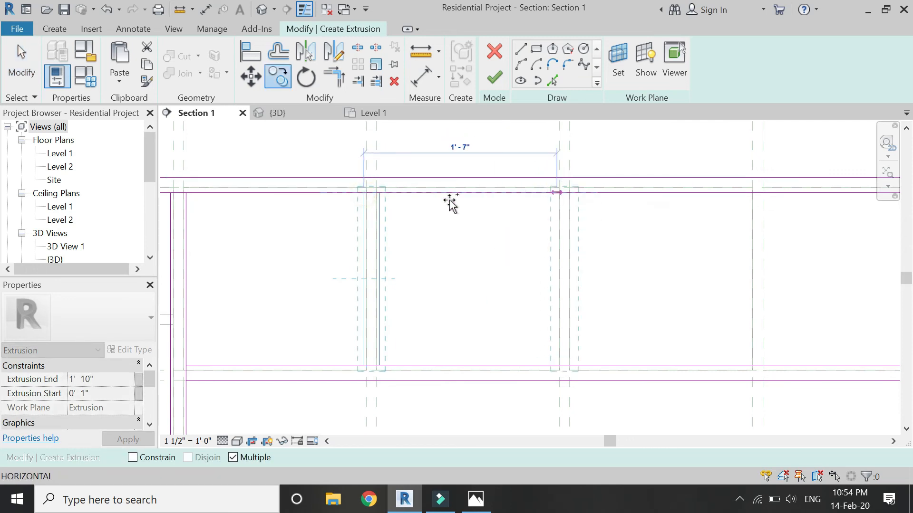
pyautogui.press('Escape')
pyautogui.click(284, 79)
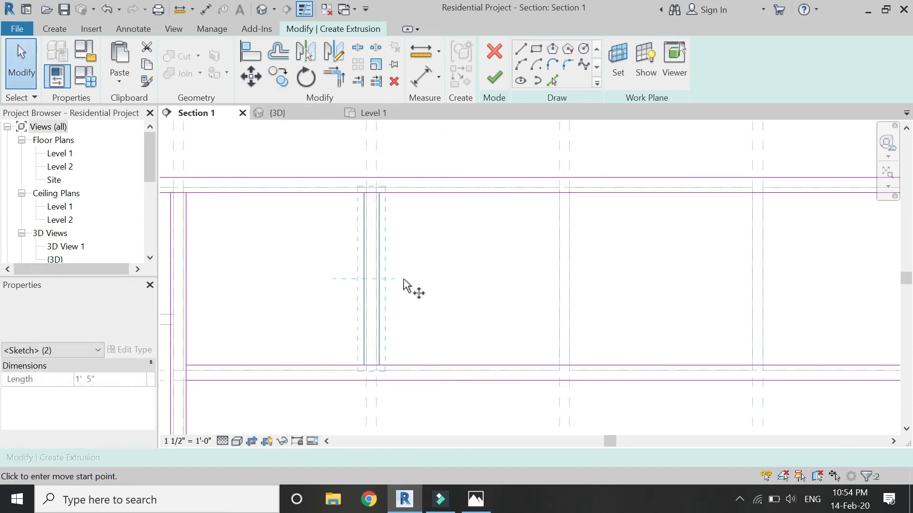
pyautogui.scroll(1, 374, 179)
pyautogui.click(378, 178)
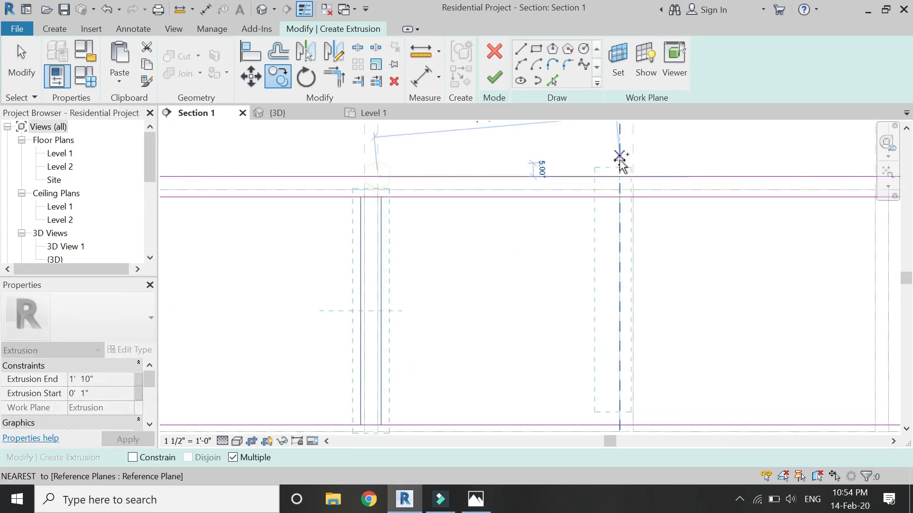
pyautogui.scroll(-2, 634, 178)
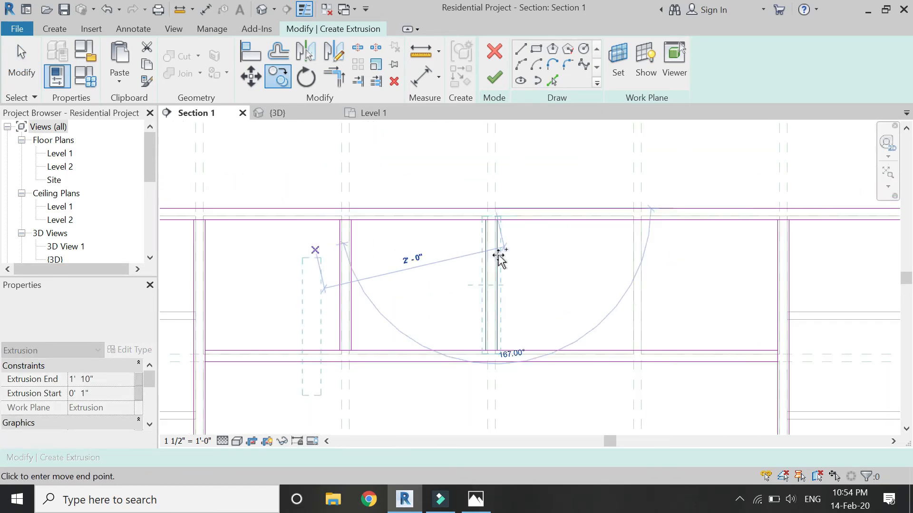
pyautogui.scroll(2, 643, 209)
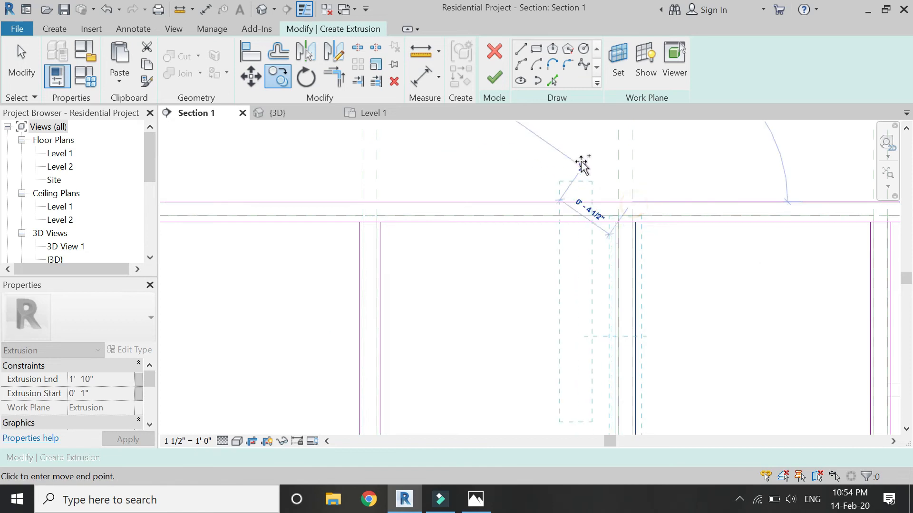
pyautogui.scroll(-3, 582, 165)
pyautogui.scroll(2, 488, 204)
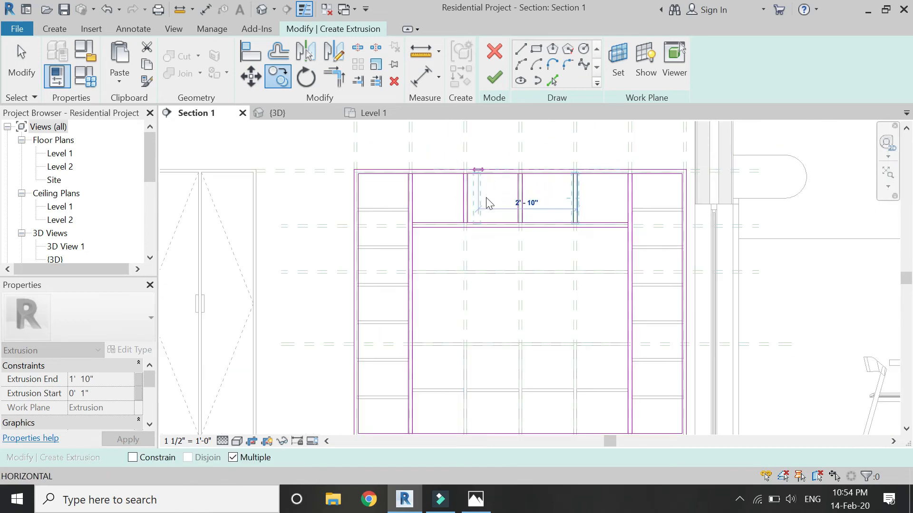
pyautogui.click(489, 203)
pyautogui.scroll(-2, 435, 175)
pyautogui.scroll(3, 458, 356)
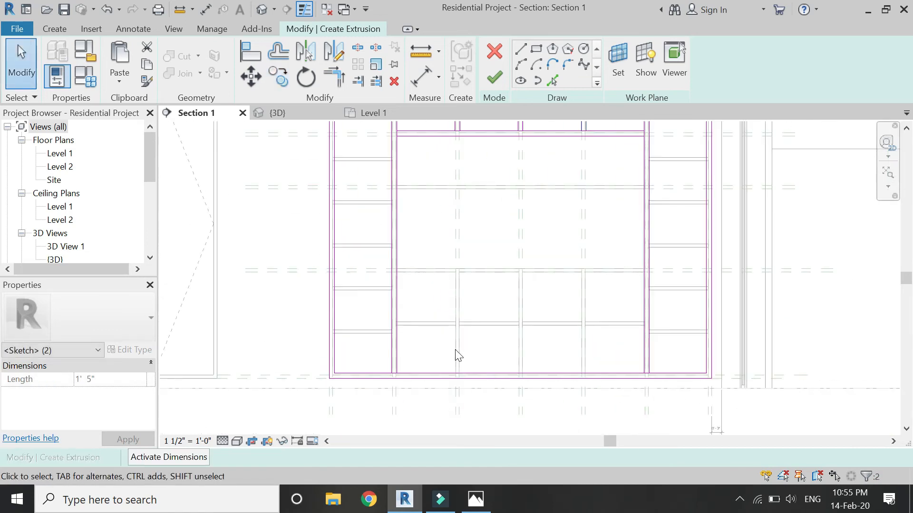
# Copy the three pairs of short divider lines down to the matching dividers in the lower central compartment
pyautogui.scroll(-3, 542, 189)
pyautogui.scroll(2, 555, 187)
pyautogui.click(554, 184)
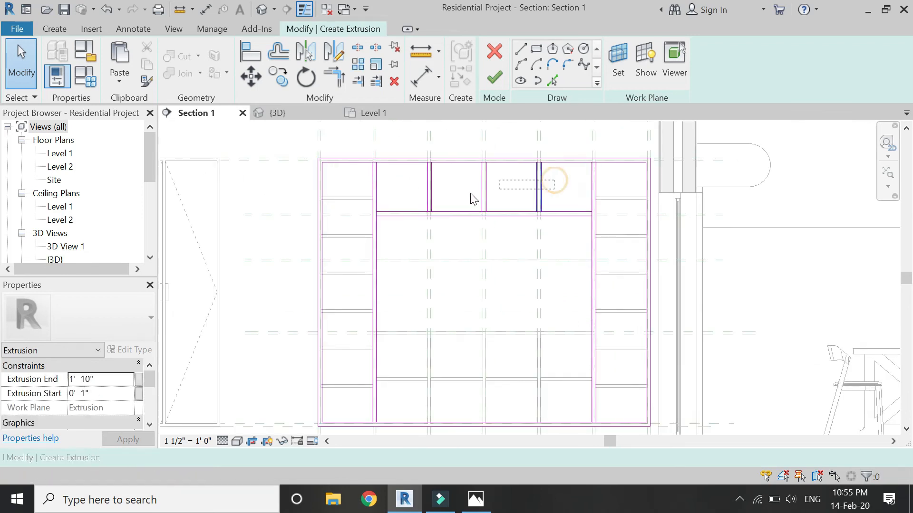
pyautogui.click(405, 215)
pyautogui.click(280, 78)
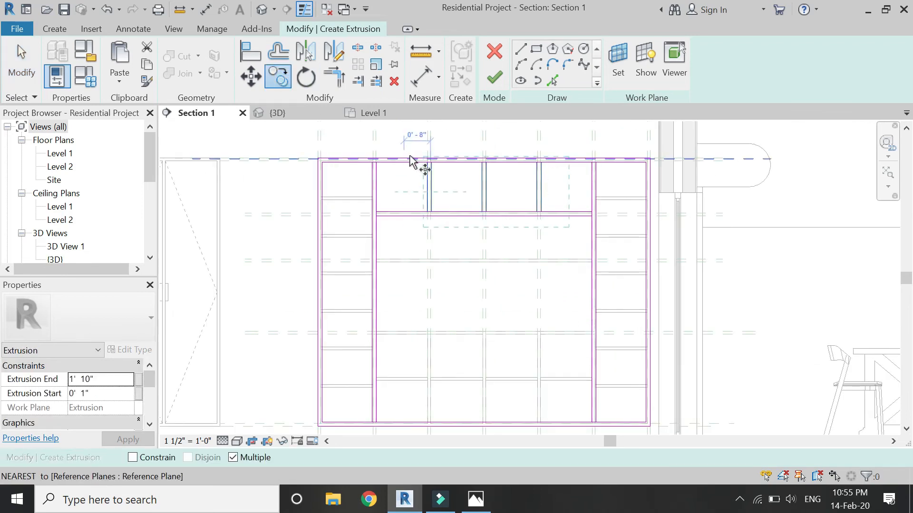
pyautogui.scroll(3, 448, 159)
pyautogui.click(468, 175)
pyautogui.scroll(-1, 457, 167)
pyautogui.scroll(-2, 440, 130)
pyautogui.scroll(5, 446, 249)
pyautogui.click(434, 250)
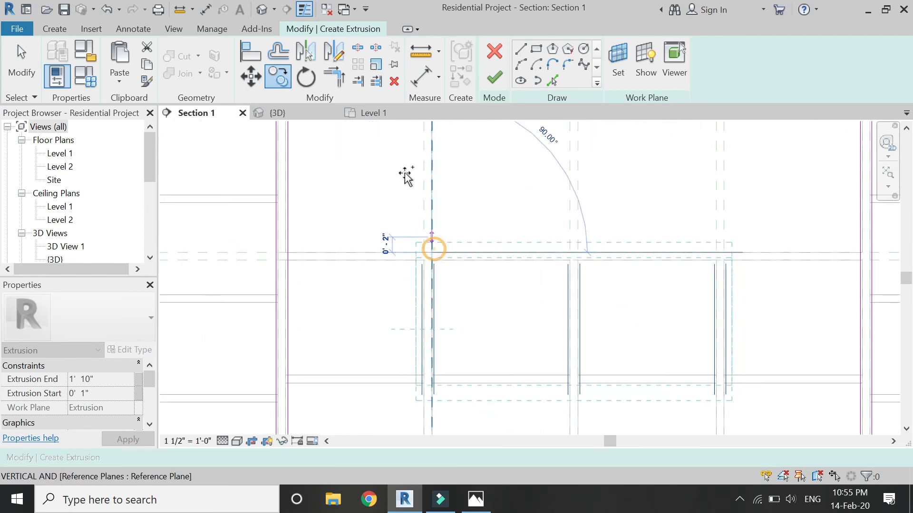
pyautogui.scroll(-6, 406, 166)
pyautogui.scroll(4, 418, 249)
pyautogui.press('Escape')
pyautogui.press('Escape')
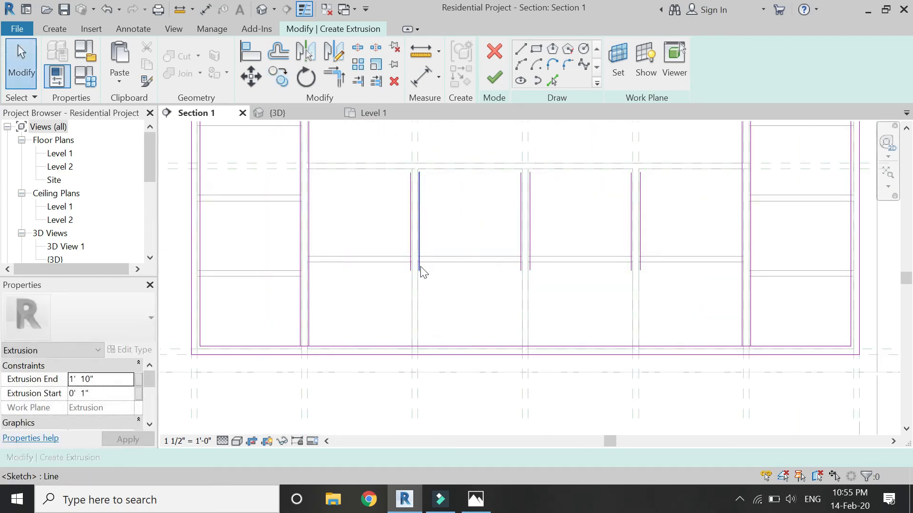
# Extend the six copied divider lines down to the inner rectangle's bottom edge
pyautogui.scroll(1, 423, 306)
pyautogui.click(433, 351)
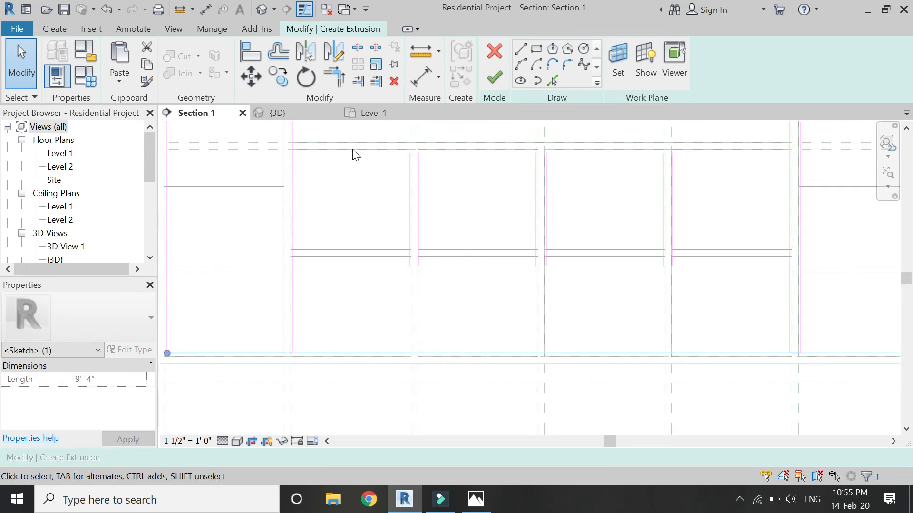
pyautogui.click(375, 82)
pyautogui.click(440, 353)
pyautogui.moveTo(725, 201)
pyautogui.mouseDown()
pyautogui.moveTo(470, 228)
pyautogui.moveTo(341, 222)
pyautogui.mouseUp()
pyautogui.scroll(-3, 370, 338)
pyautogui.press('Escape')
pyautogui.press('Escape')
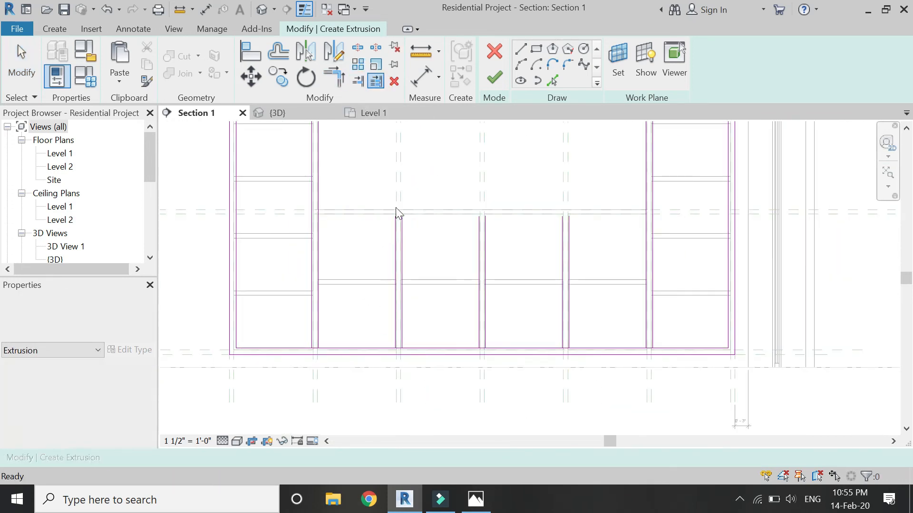
# Draw horizontal lines closing the tops of the four lower central bays between their vertical frame lines
pyautogui.scroll(4, 406, 175)
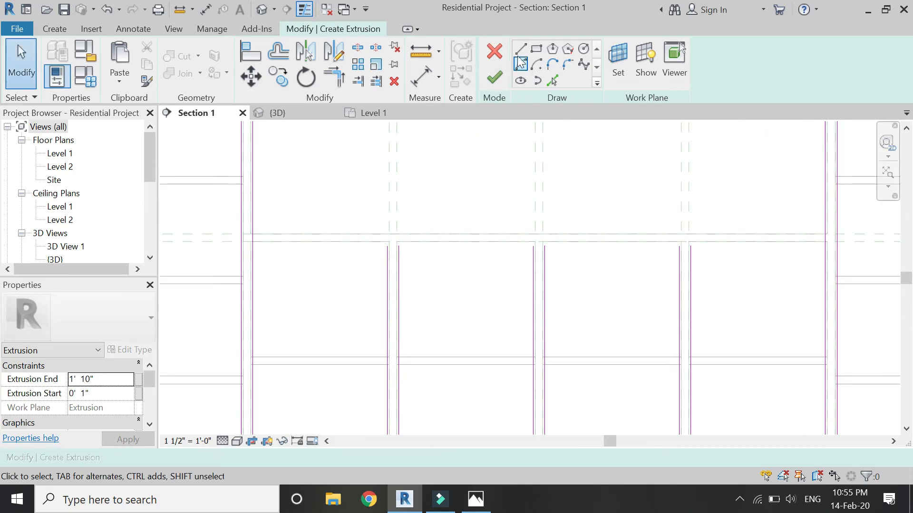
pyautogui.click(385, 251)
pyautogui.click(252, 245)
pyautogui.press('Escape')
pyautogui.click(399, 246)
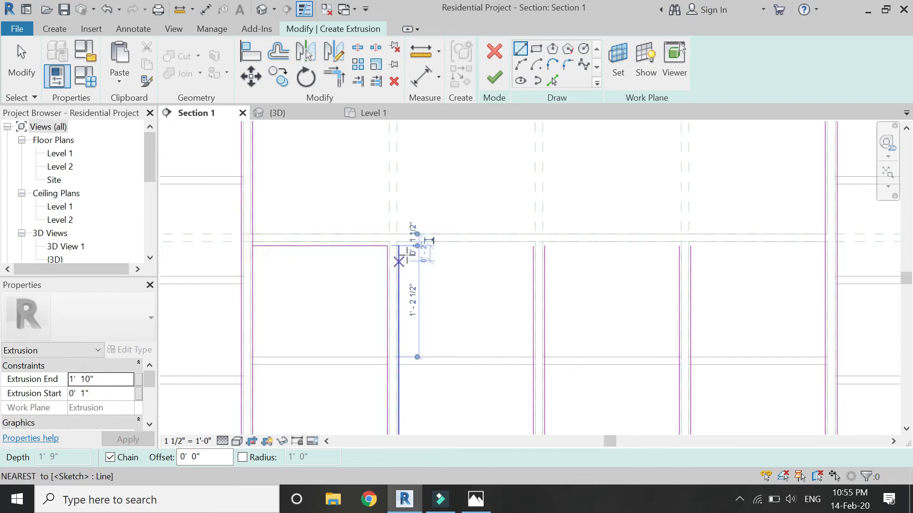
pyautogui.click(533, 245)
pyautogui.click(544, 246)
pyautogui.click(678, 245)
pyautogui.click(691, 246)
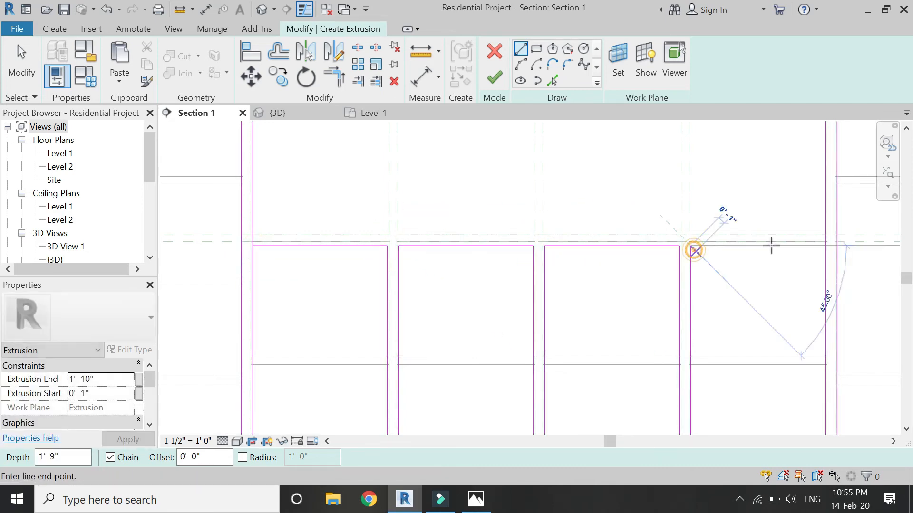
pyautogui.click(825, 246)
# Draw a continuous horizontal line above the lower bays along the shelf's top face, between the two full-height dividers
pyautogui.click(824, 234)
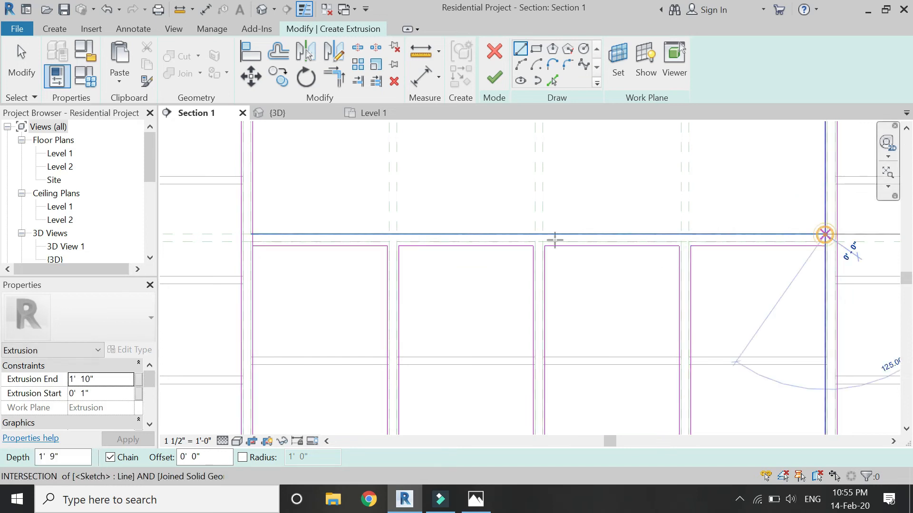
pyautogui.click(252, 234)
pyautogui.scroll(-3, 410, 235)
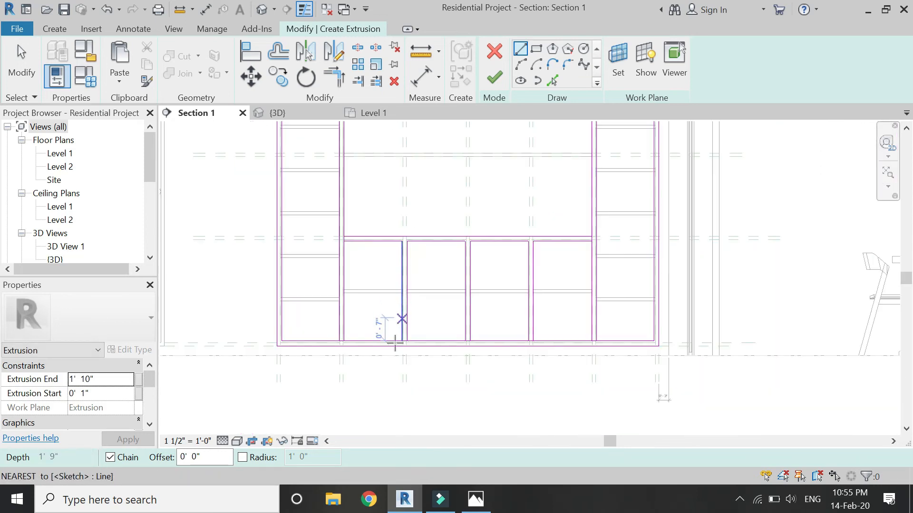
pyautogui.press('Escape')
pyautogui.scroll(2, 363, 383)
pyautogui.scroll(-1, 363, 383)
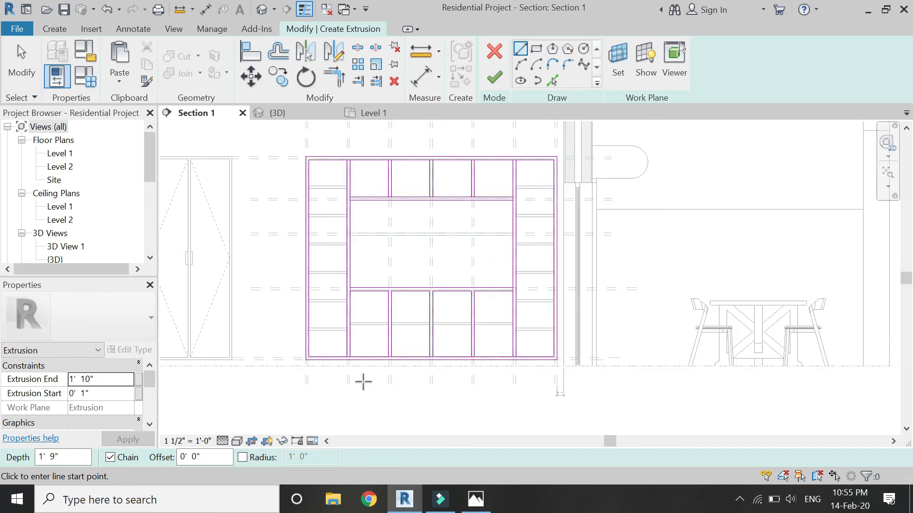
pyautogui.press('Escape')
pyautogui.press('Escape')
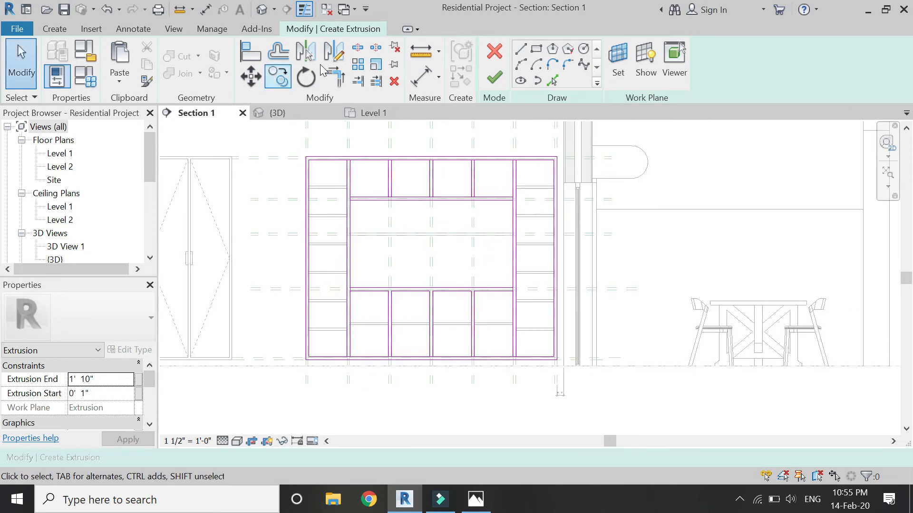
# Split the horizontal frame line along the bottoms of the upper central bays where the vertical divider lines meet it
pyautogui.click(357, 52)
pyautogui.scroll(4, 346, 158)
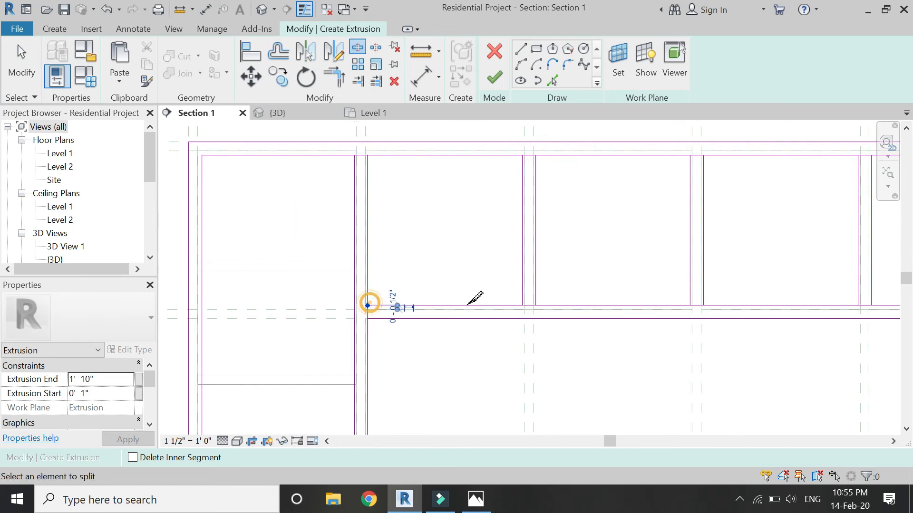
pyautogui.click(526, 305)
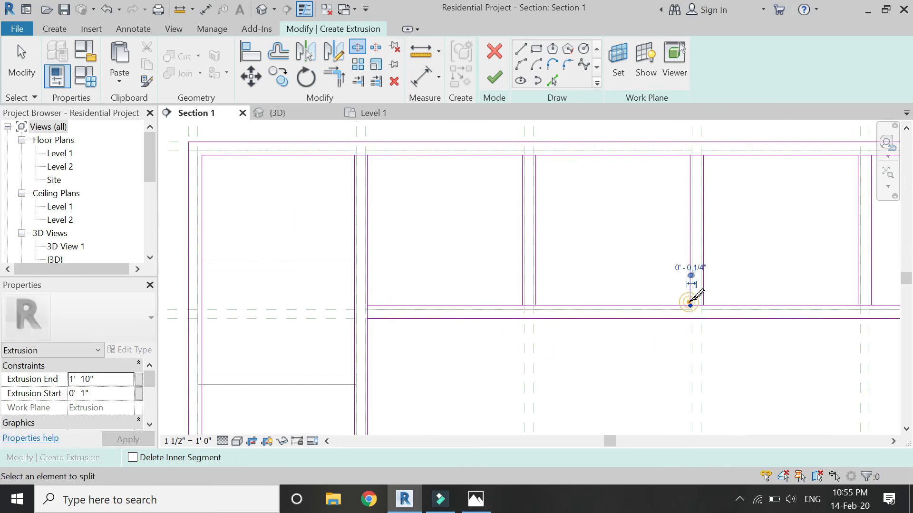
pyautogui.scroll(-3, 408, 312)
pyautogui.scroll(3, 685, 307)
pyautogui.click(642, 310)
pyautogui.scroll(-4, 542, 309)
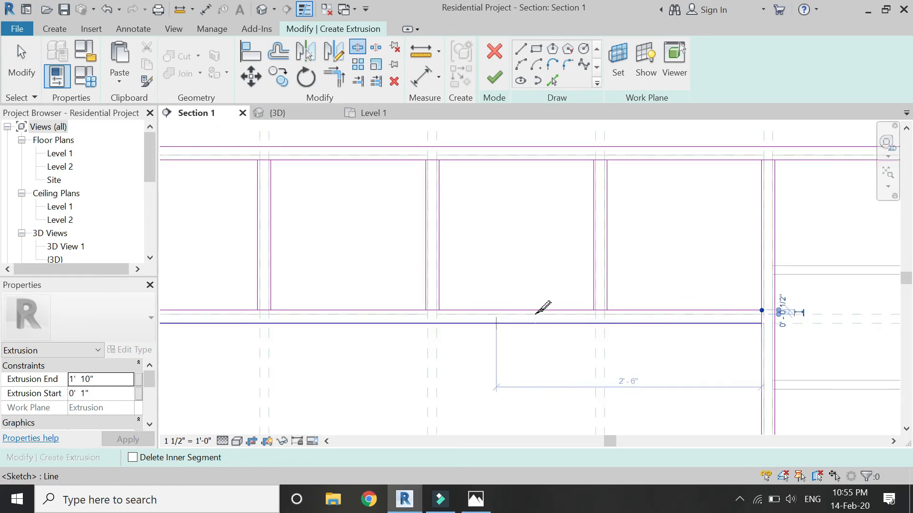
# Split the frame's inner top edge at the divider lines of the upper central bays
pyautogui.scroll(2, 682, 209)
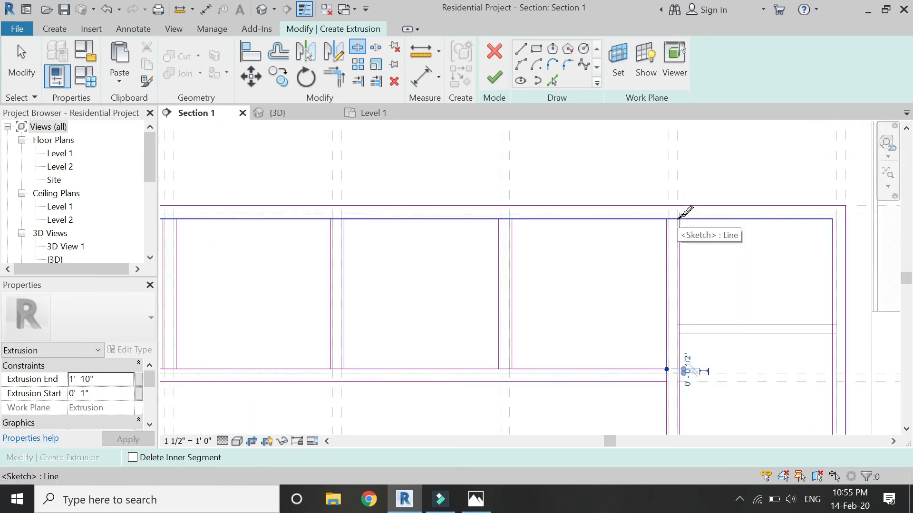
pyautogui.click(513, 217)
pyautogui.scroll(-2, 343, 221)
pyautogui.scroll(1, 346, 223)
pyautogui.click(352, 220)
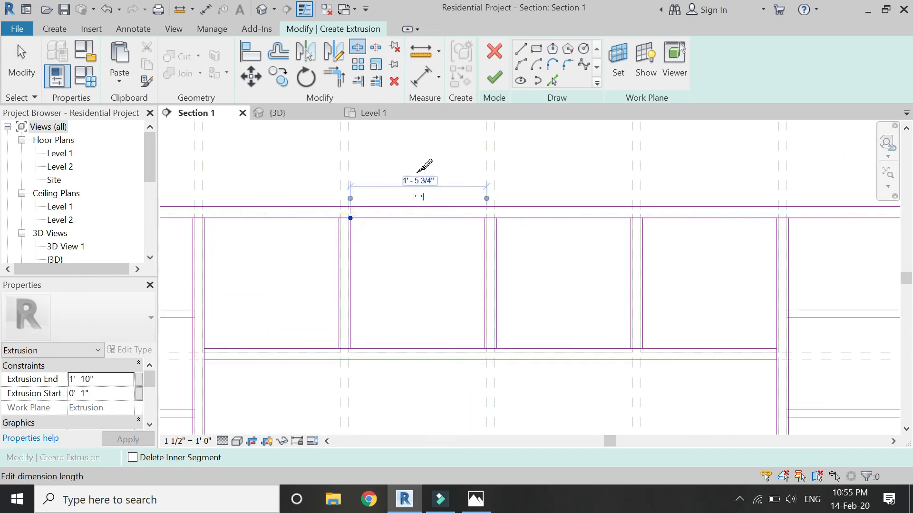
# Split the frame's inner bottom edge at the divider lines, and the full-height divider lines at the lower bays' outer top corners
pyautogui.scroll(-4, 402, 161)
pyautogui.scroll(-2, 312, 266)
pyautogui.scroll(5, 318, 309)
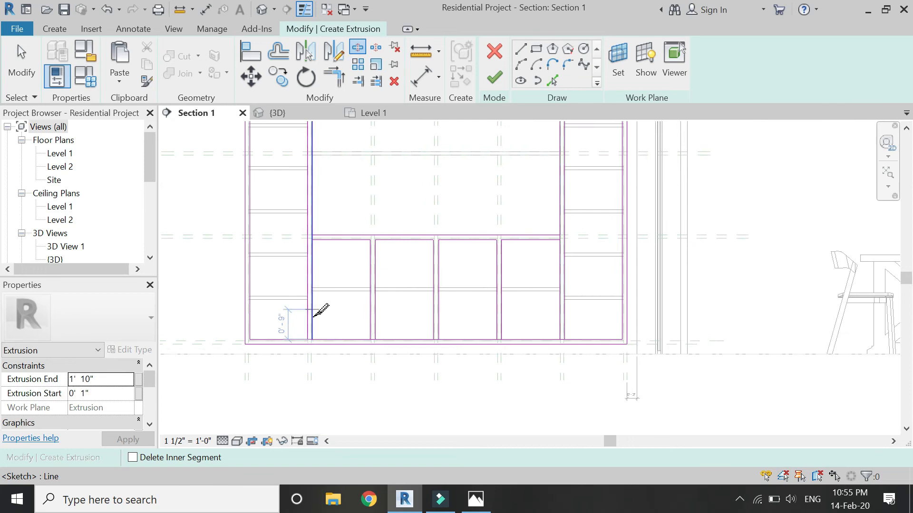
pyautogui.click(311, 351)
pyautogui.click(421, 351)
pyautogui.click(531, 351)
pyautogui.click(643, 351)
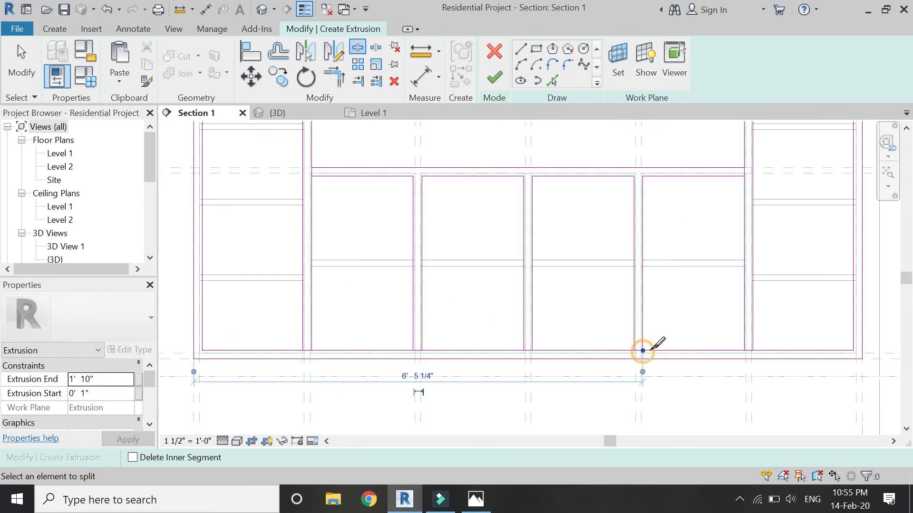
pyautogui.click(753, 351)
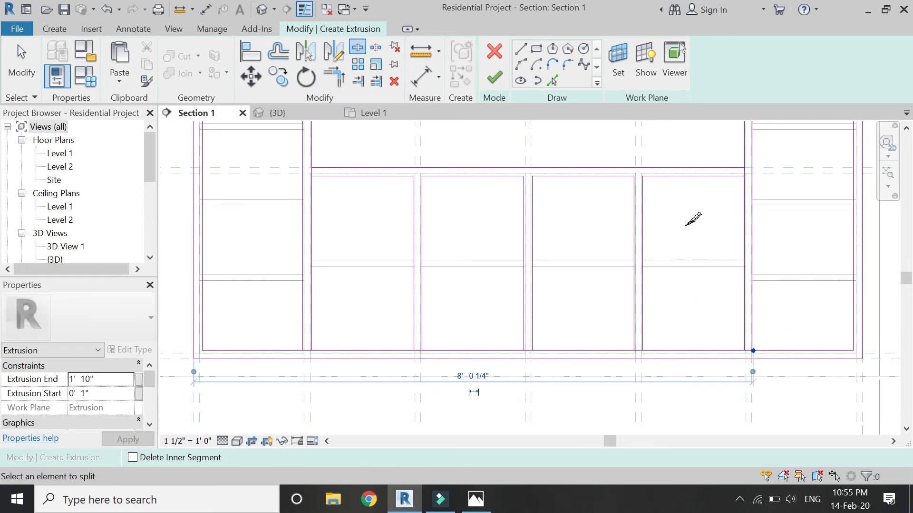
pyautogui.click(745, 176)
pyautogui.click(314, 175)
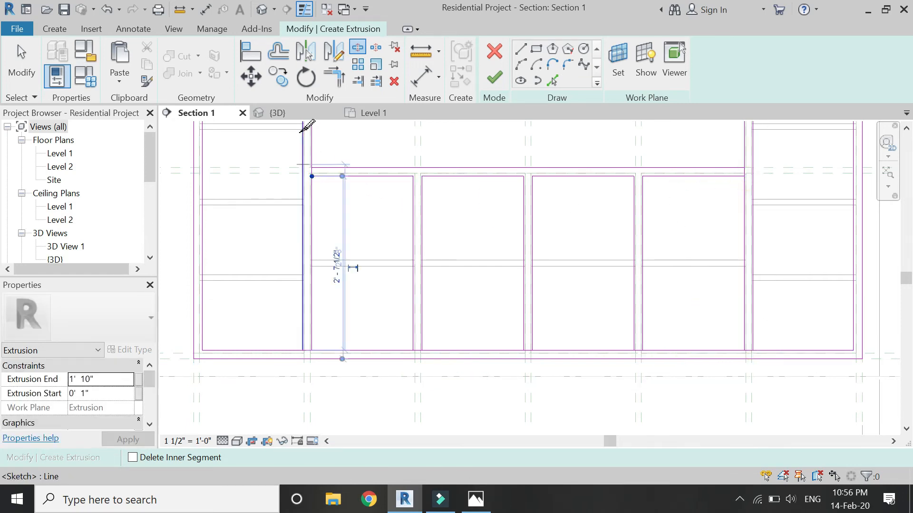
# Trim the bottom corners of the lower bays so the inner bottom edge no longer crosses the dividers
pyautogui.click(341, 80)
pyautogui.click(327, 352)
pyautogui.click(304, 333)
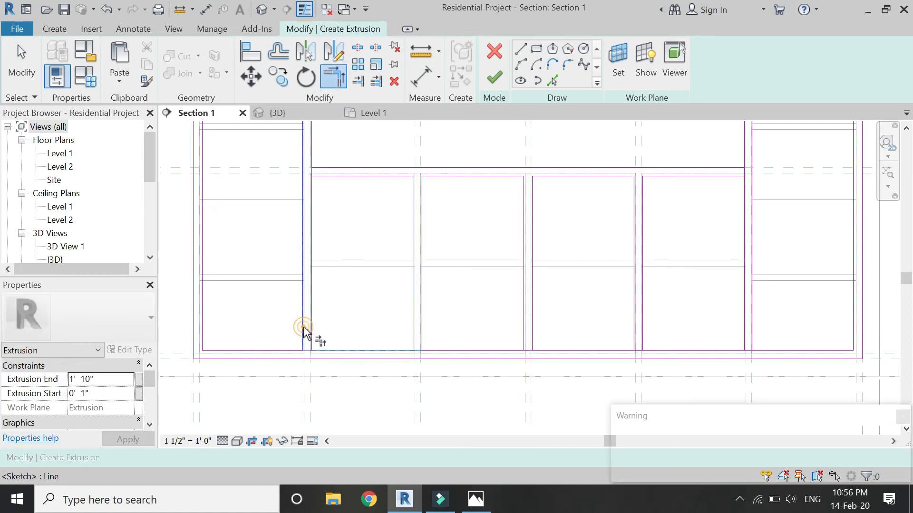
pyautogui.click(302, 330)
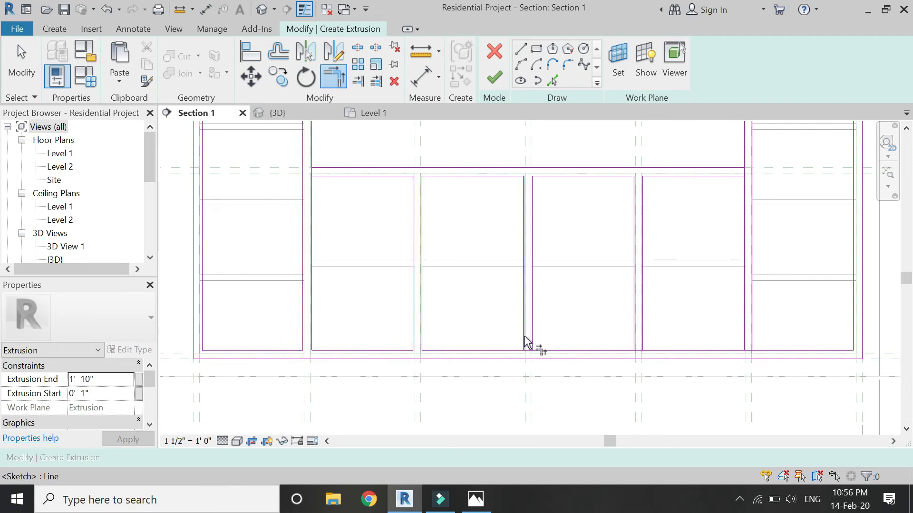
pyautogui.click(625, 352)
pyautogui.click(635, 341)
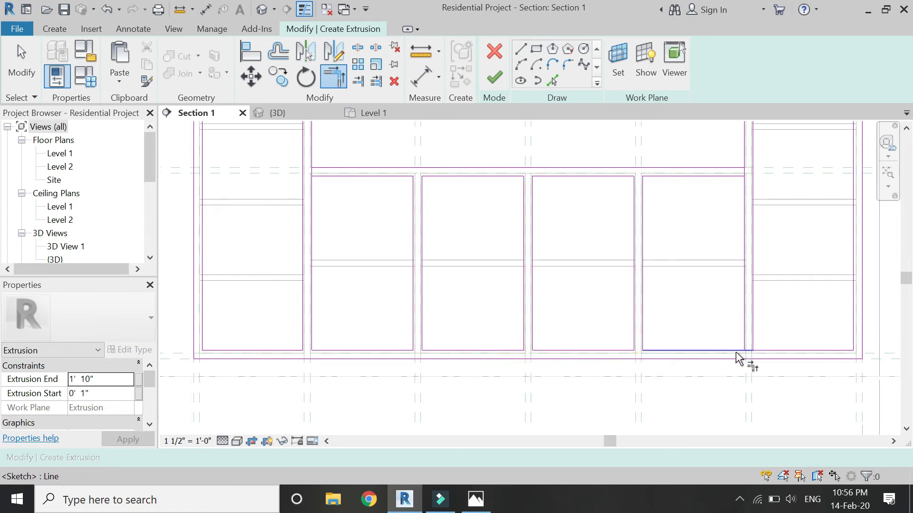
# Trim the rightmost lower central bay's outer top corner and the central opening's lower right corner at the full-height divider
pyautogui.scroll(2, 732, 186)
pyautogui.click(732, 176)
pyautogui.click(748, 199)
pyautogui.click(735, 175)
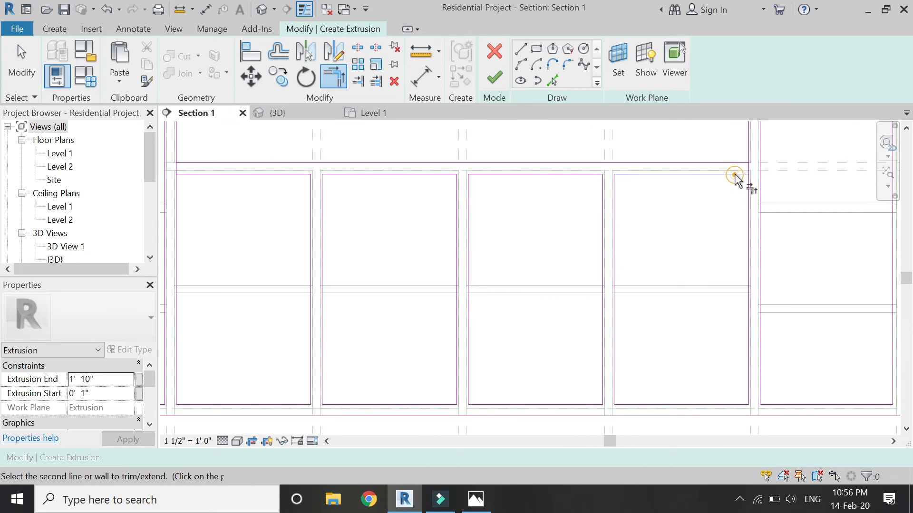
pyautogui.click(751, 200)
pyautogui.click(737, 176)
pyautogui.click(748, 164)
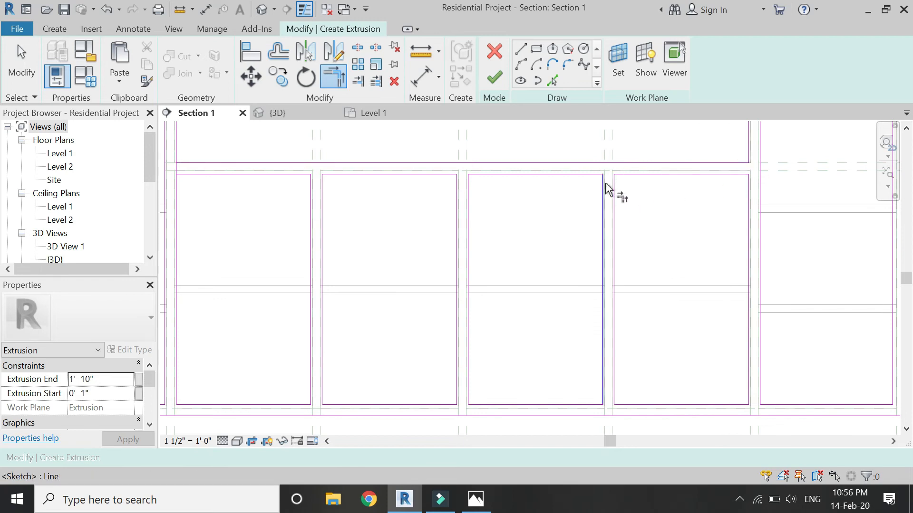
# Trim the central opening's bottom line and the left full-height divider line into a clean lower left corner
pyautogui.scroll(-2, 292, 179)
pyautogui.scroll(3, 305, 221)
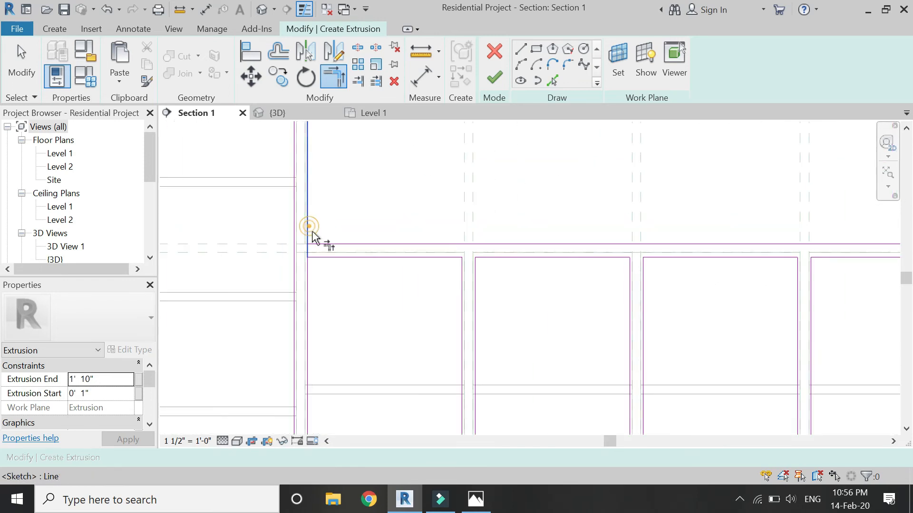
pyautogui.click(331, 248)
pyautogui.scroll(-2, 327, 295)
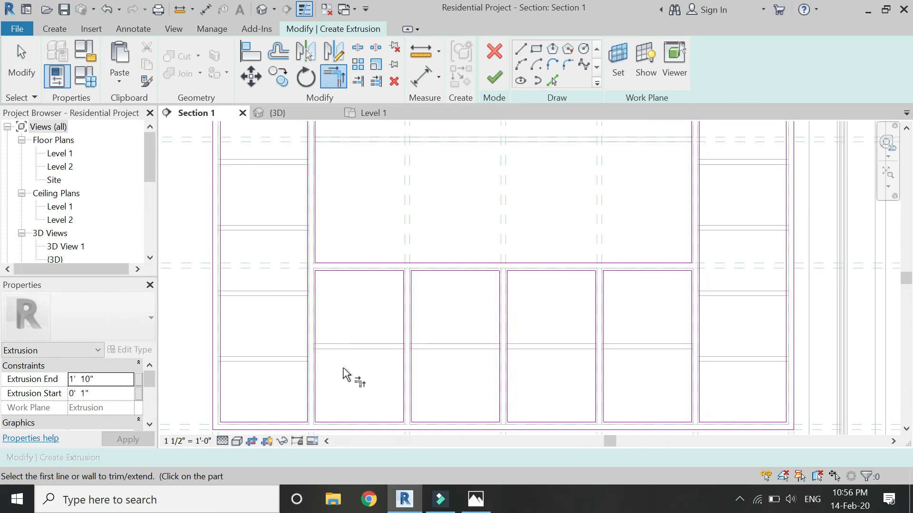
# Trim the inner top edge to the vertical divider lines to form the top corners of the upper central bays
pyautogui.scroll(-4, 352, 352)
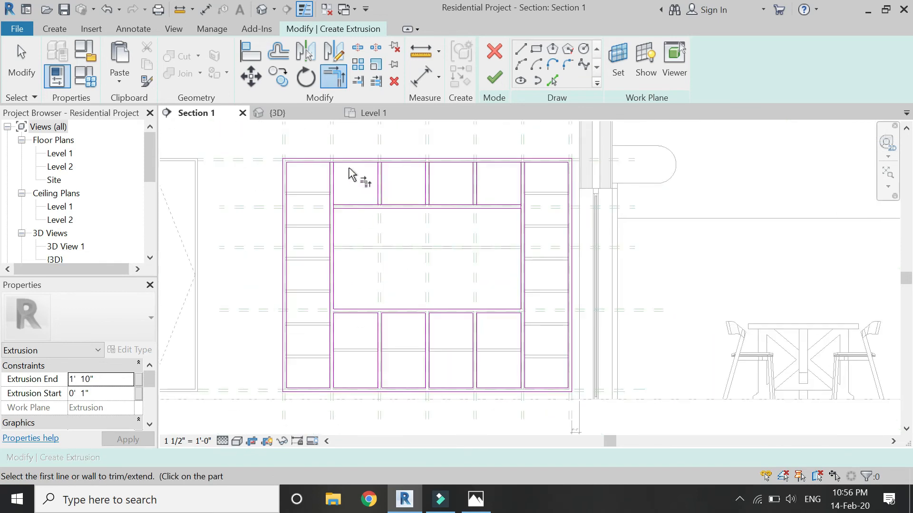
pyautogui.scroll(4, 341, 161)
pyautogui.click(314, 175)
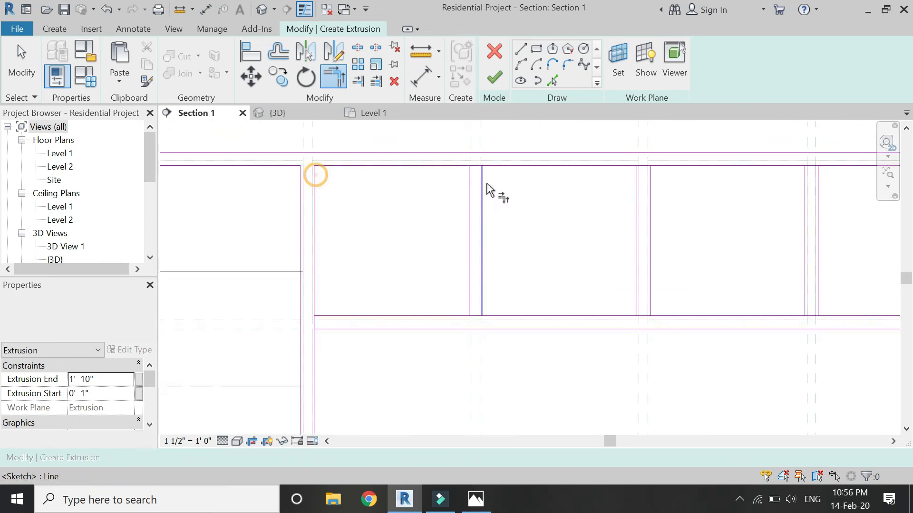
pyautogui.click(459, 166)
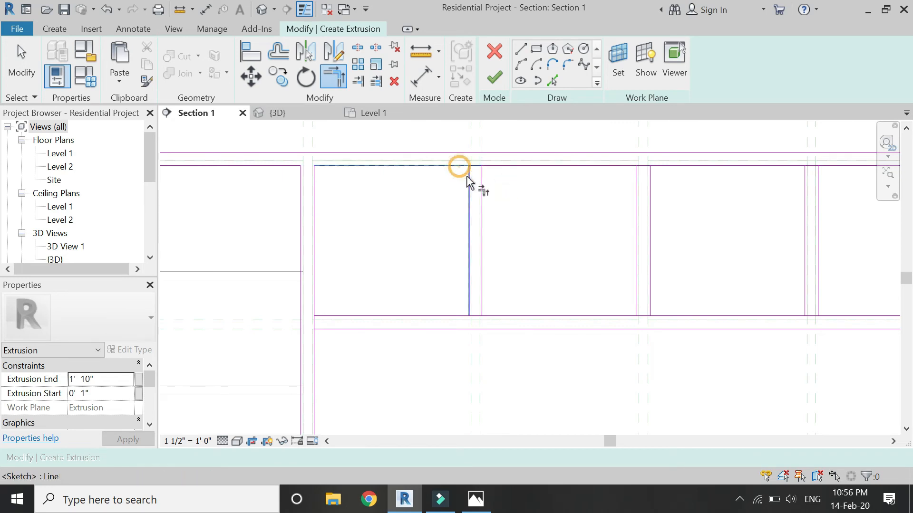
pyautogui.click(626, 166)
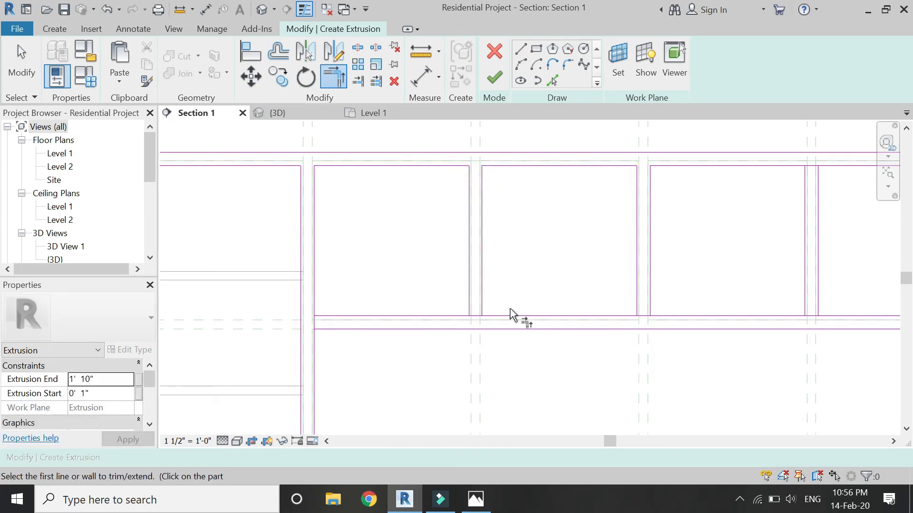
# Trim the bottom corners of the upper central bays between their divider lines
pyautogui.click(493, 315)
pyautogui.click(652, 298)
pyautogui.click(663, 313)
pyautogui.scroll(-2, 299, 336)
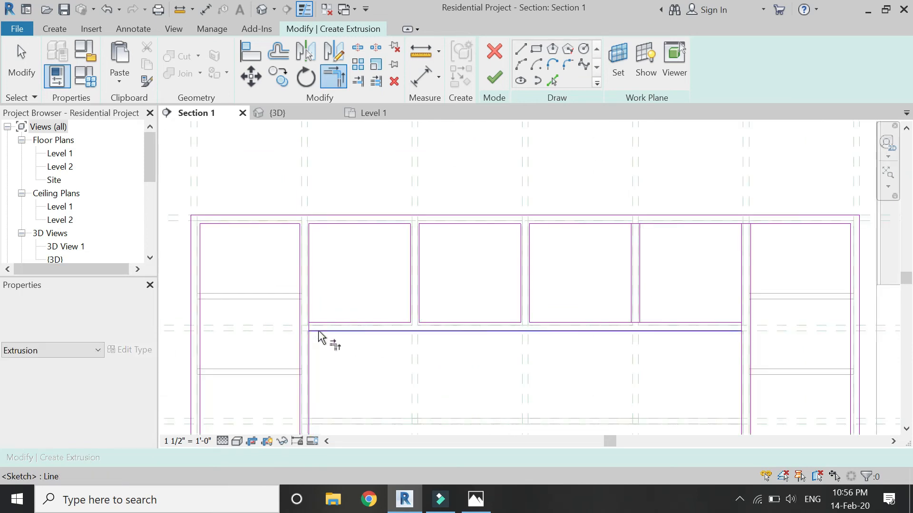
# Trim the central opening's upper corners and the remaining corners of the upper bays beside the right full-height divider
pyautogui.click(312, 331)
pyautogui.scroll(3, 679, 323)
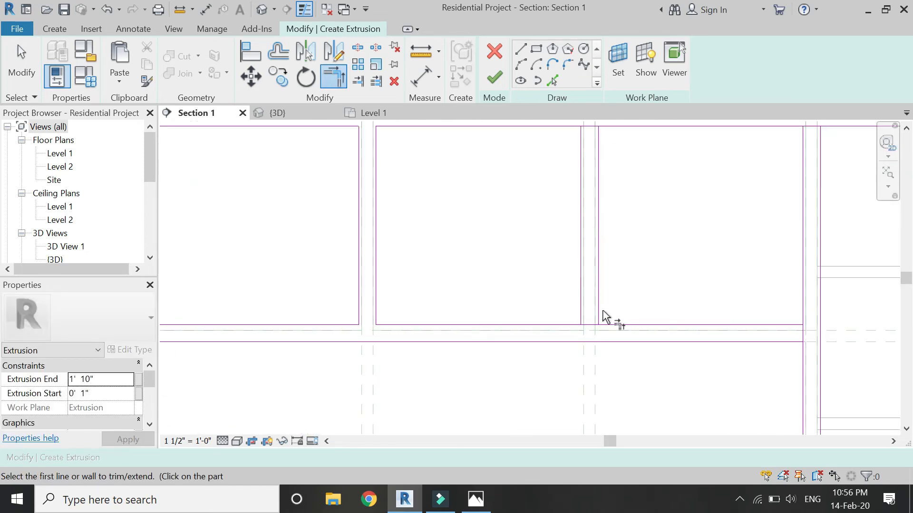
pyautogui.scroll(-2, 452, 315)
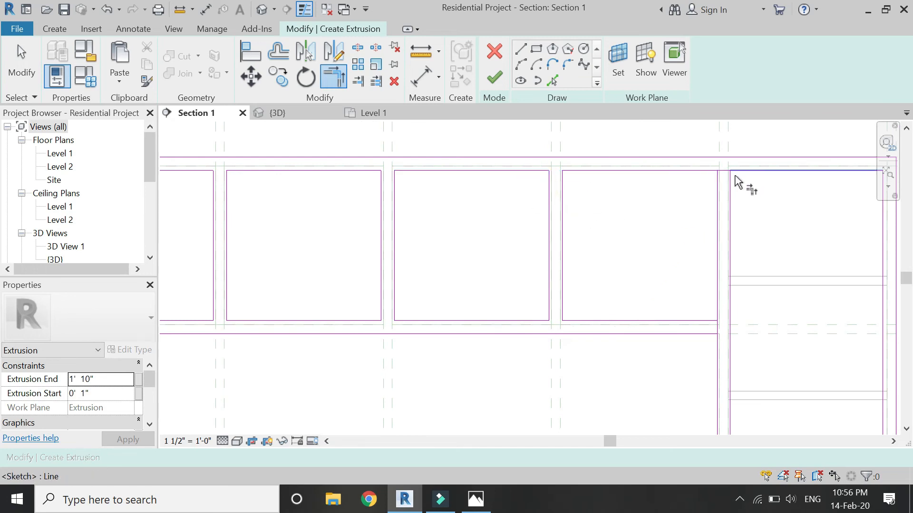
pyautogui.scroll(-2, 595, 197)
pyautogui.scroll(3, 680, 283)
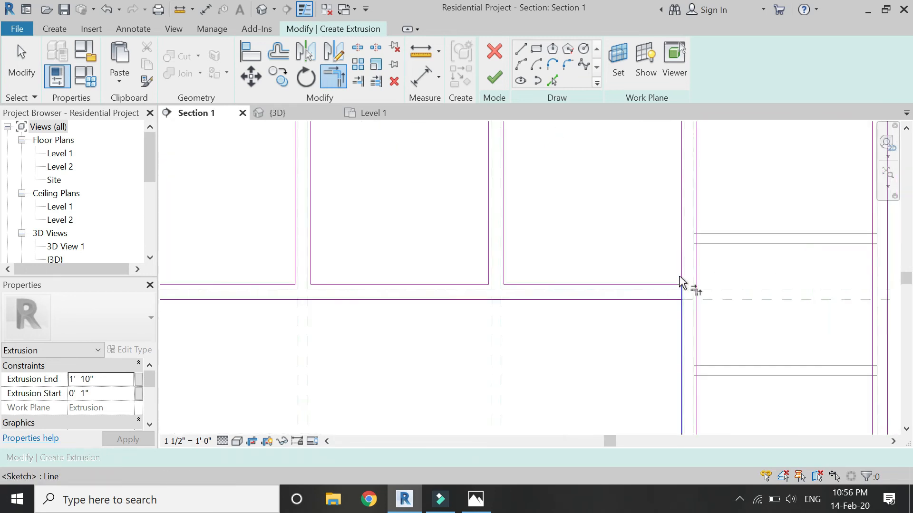
pyautogui.click(671, 300)
pyautogui.click(683, 308)
pyautogui.scroll(-2, 599, 219)
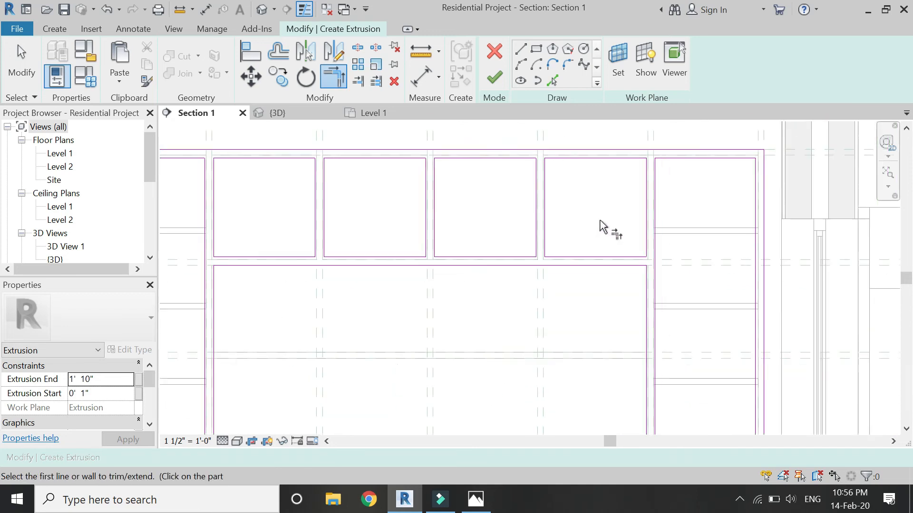
pyautogui.scroll(-2, 646, 178)
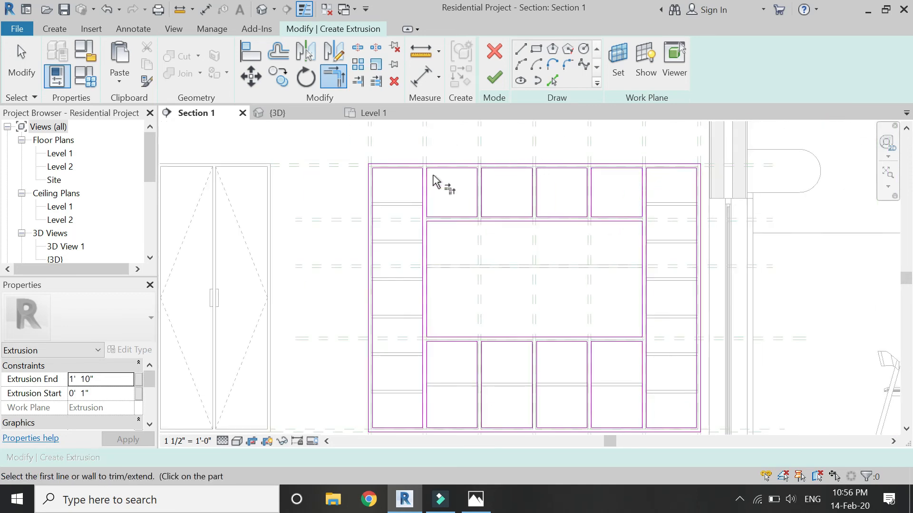
pyautogui.scroll(-1, 435, 186)
pyautogui.press('Escape')
pyautogui.press('Escape')
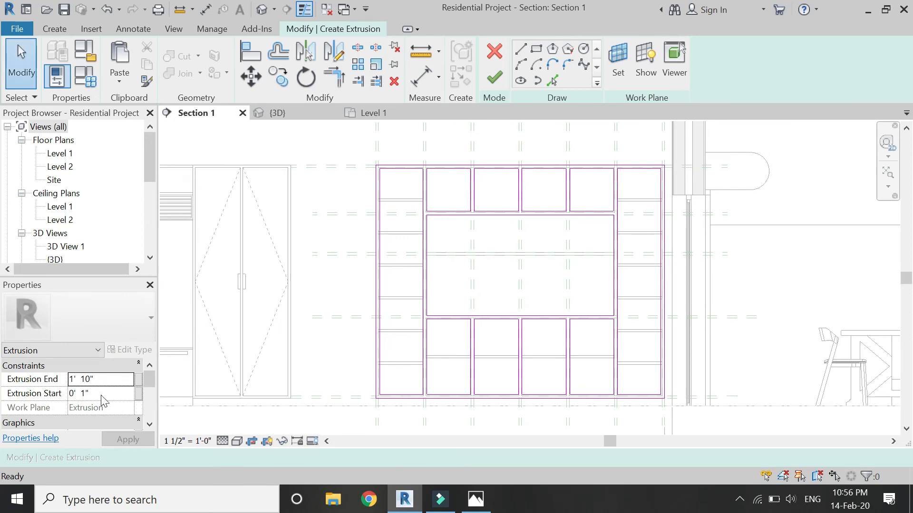
# Set the front frame's extrusion start to 0' 0" and end to 0' 1", and finish the extrusion
pyautogui.click(100, 394)
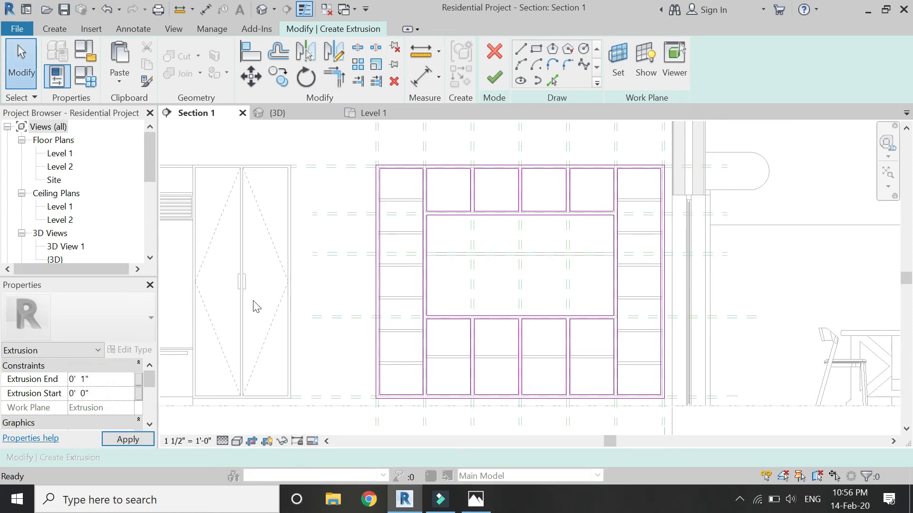
pyautogui.click(497, 76)
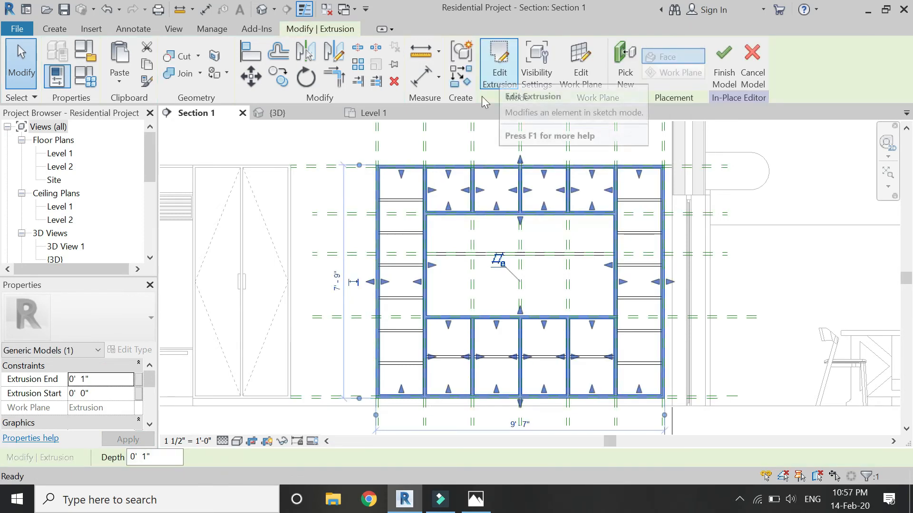
pyautogui.press('Escape')
# Start placing a component in the in-place model and choose the cabinet door type
pyautogui.click(54, 29)
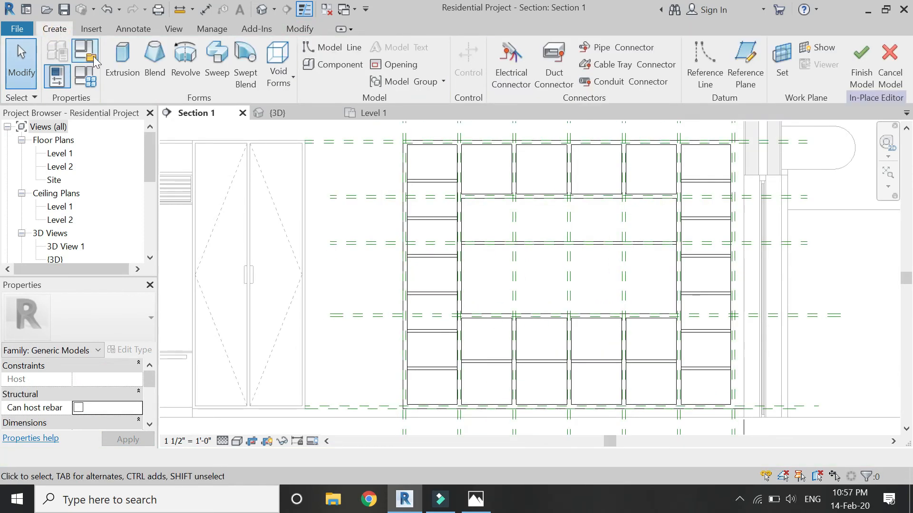
pyautogui.click(321, 66)
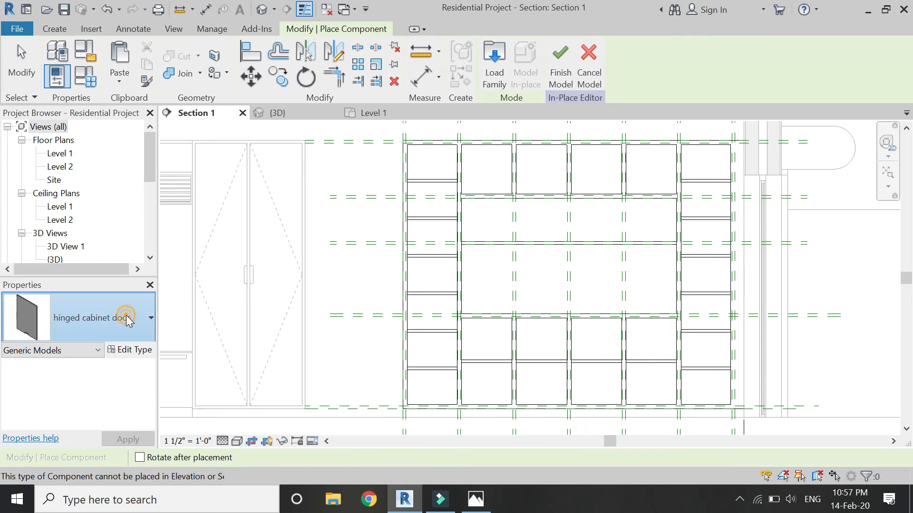
pyautogui.click(127, 317)
pyautogui.scroll(-10, 271, 102)
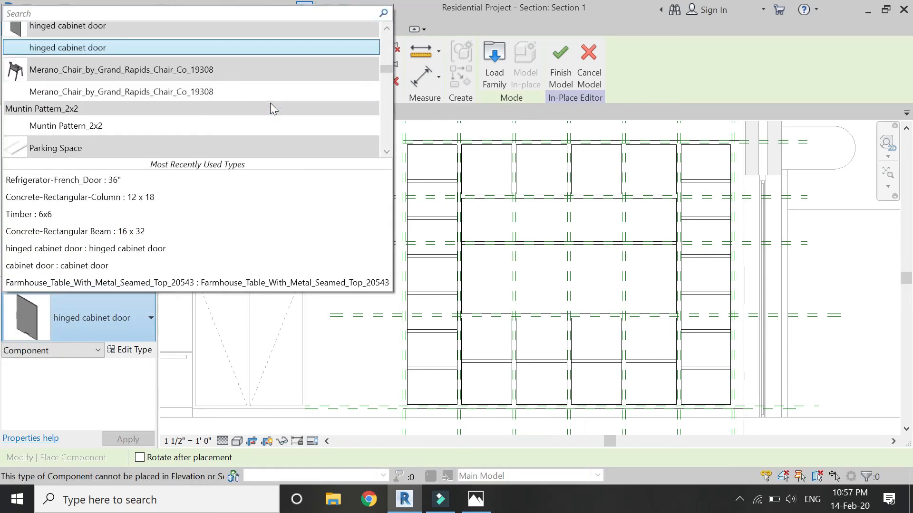
pyautogui.scroll(-12, 267, 107)
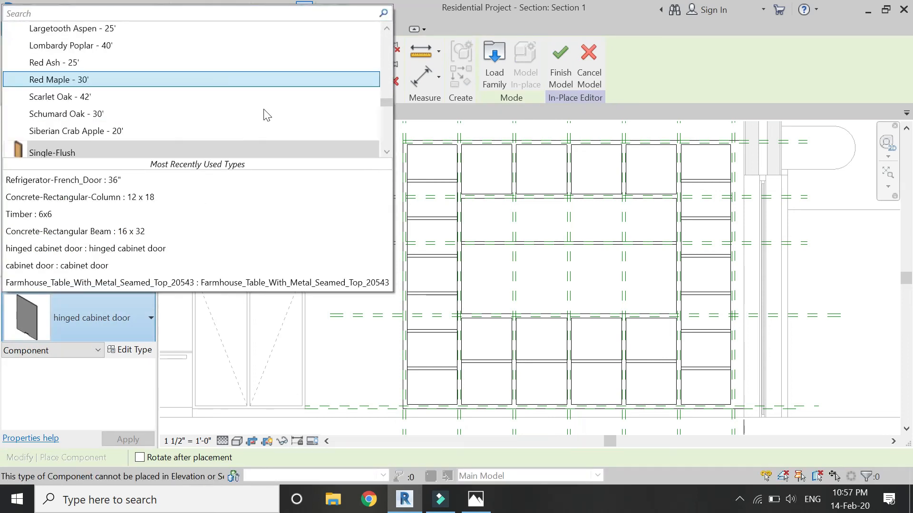
pyautogui.scroll(-4, 265, 112)
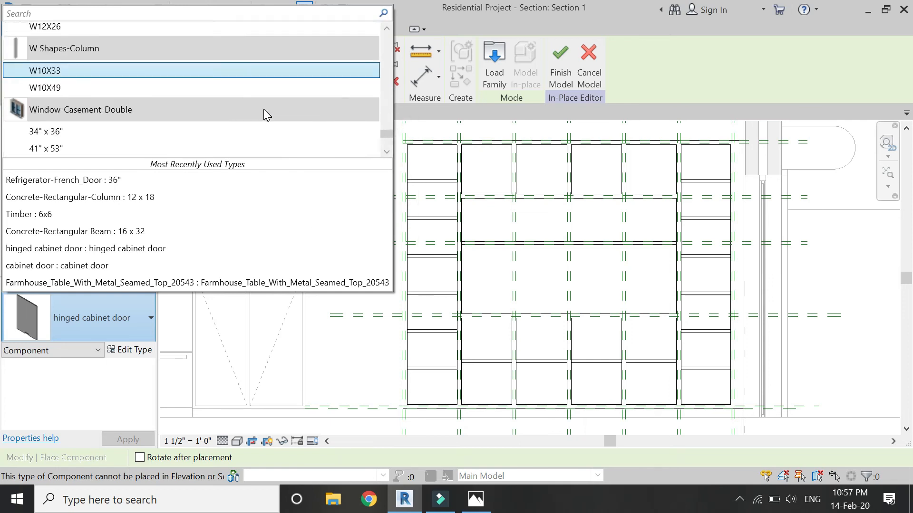
pyautogui.scroll(15, 265, 136)
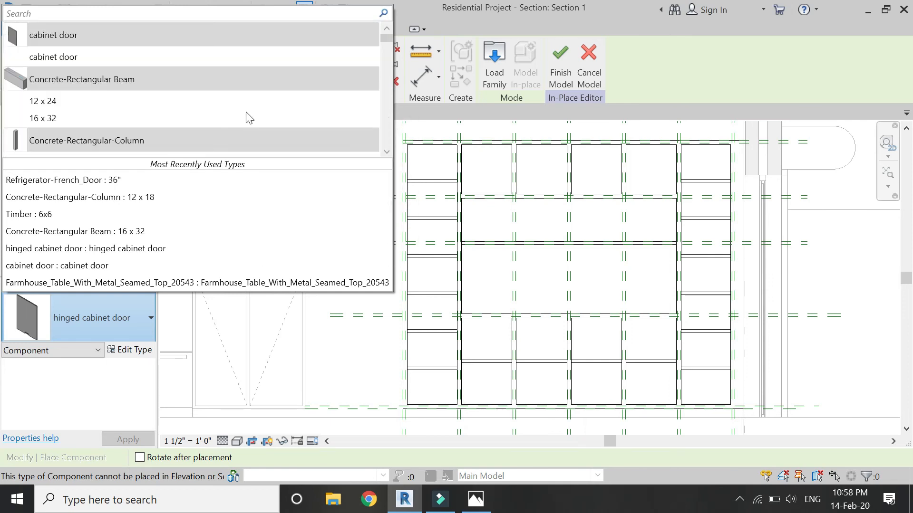
pyautogui.click(179, 58)
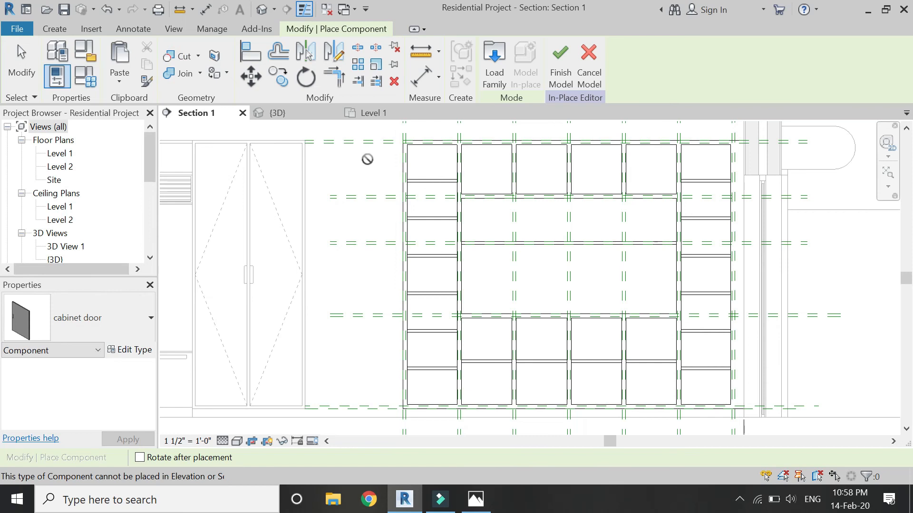
# Place the cabinet door on the front face of the cabinet's end bay in the Level 1 plan, rotated to swing outward
pyautogui.click(371, 114)
pyautogui.scroll(-4, 514, 237)
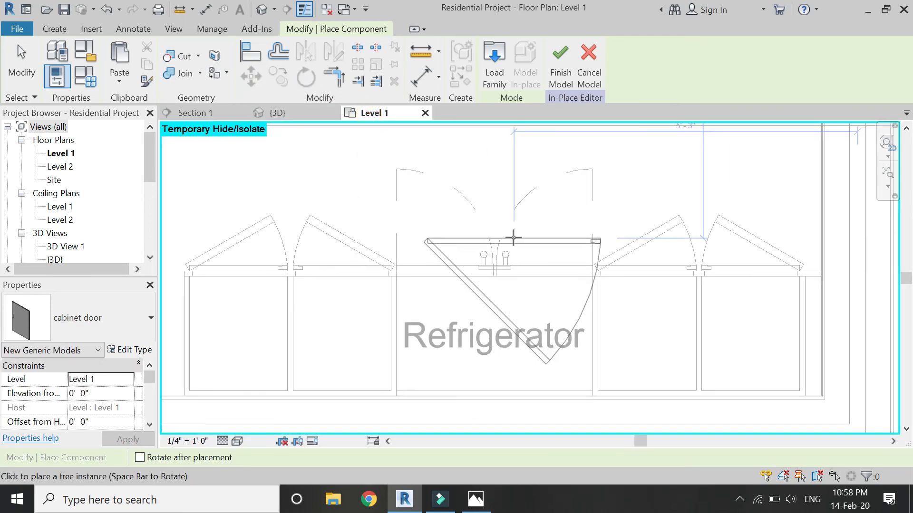
pyautogui.scroll(8, 511, 274)
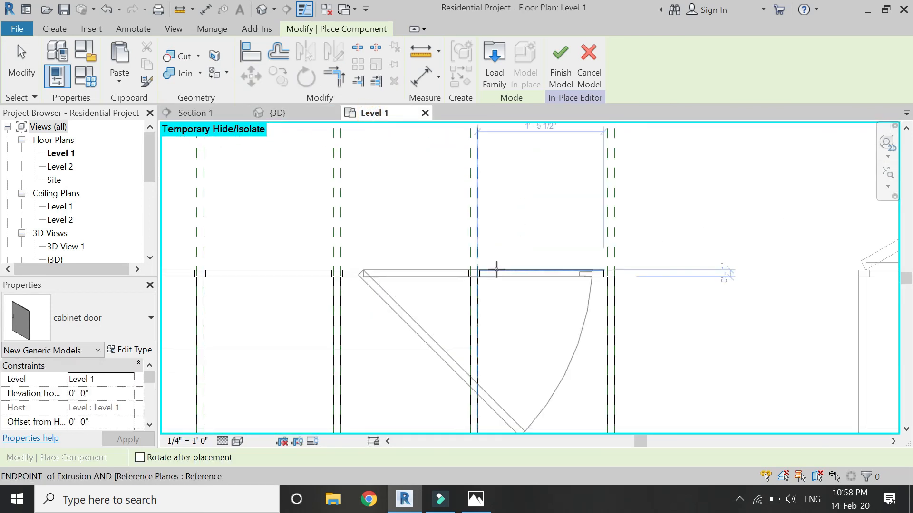
pyautogui.press('space')
pyautogui.press('space')
pyautogui.press('space')
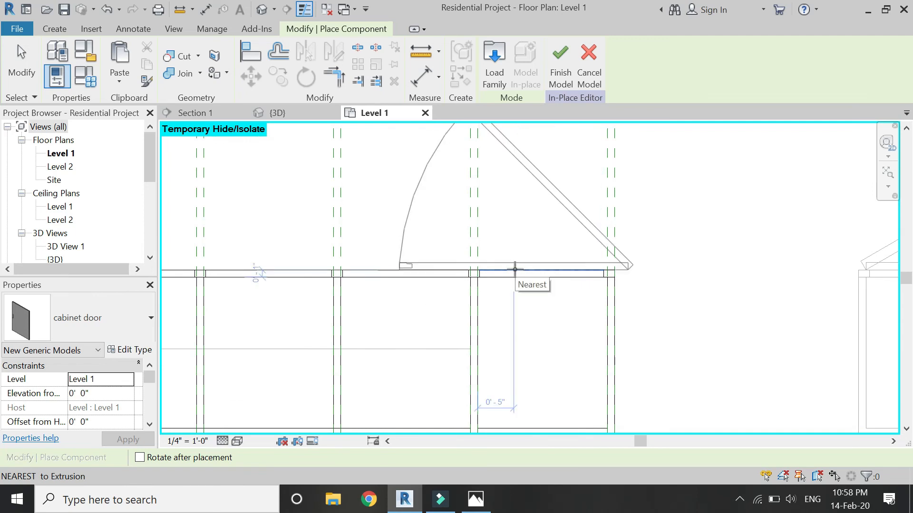
pyautogui.click(516, 269)
pyautogui.press('Escape')
pyautogui.press('Escape')
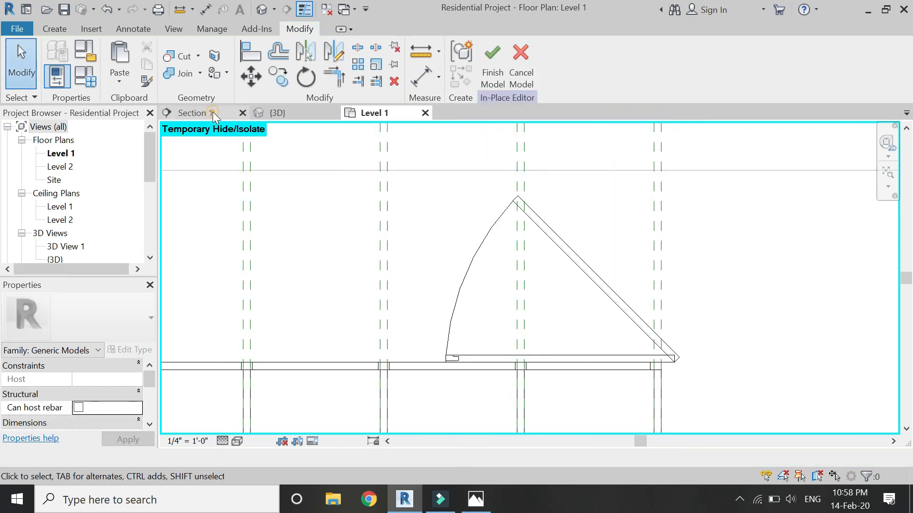
# Temporarily hide the placed cabinet door in the Section 1 view
pyautogui.click(193, 113)
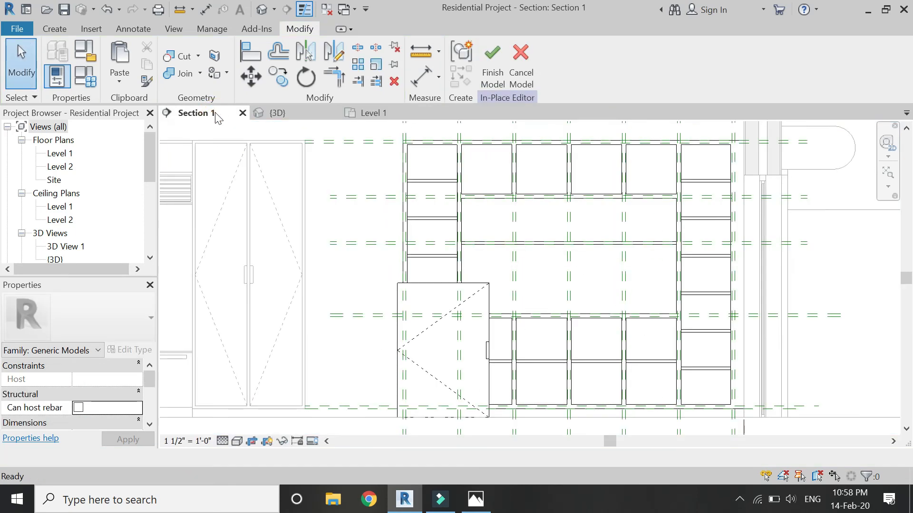
pyautogui.click(445, 285)
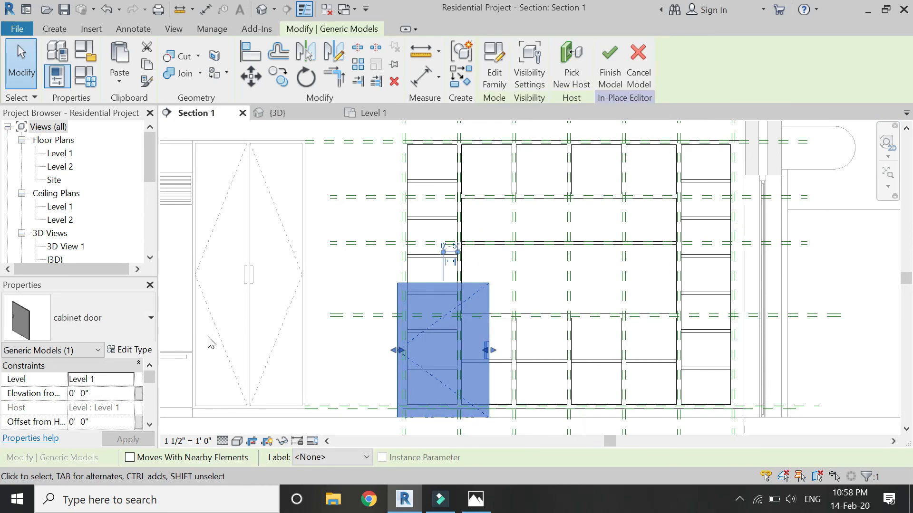
pyautogui.scroll(-5, 113, 409)
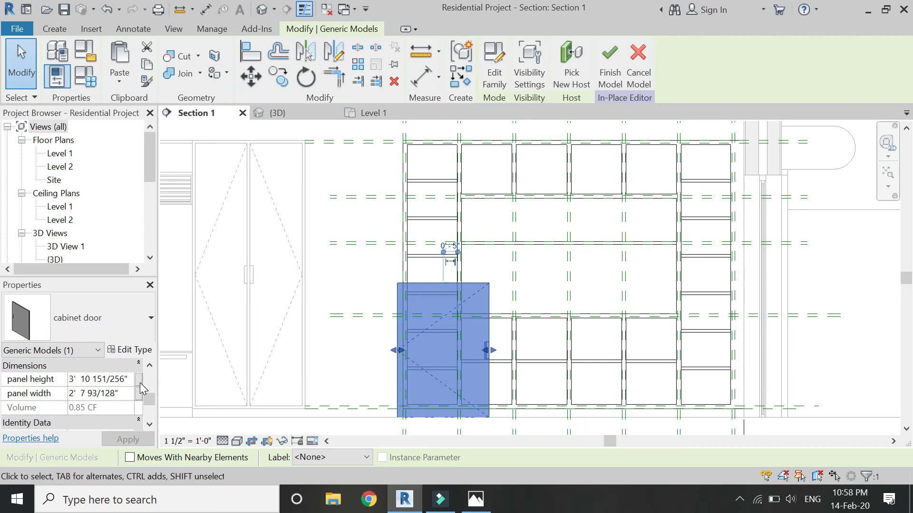
pyautogui.click(357, 281)
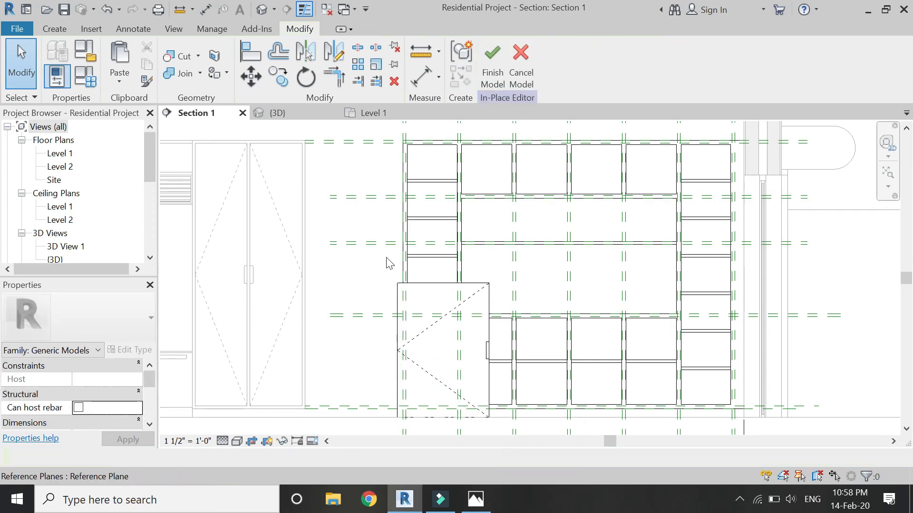
pyautogui.click(435, 292)
pyautogui.click(267, 441)
pyautogui.click(304, 405)
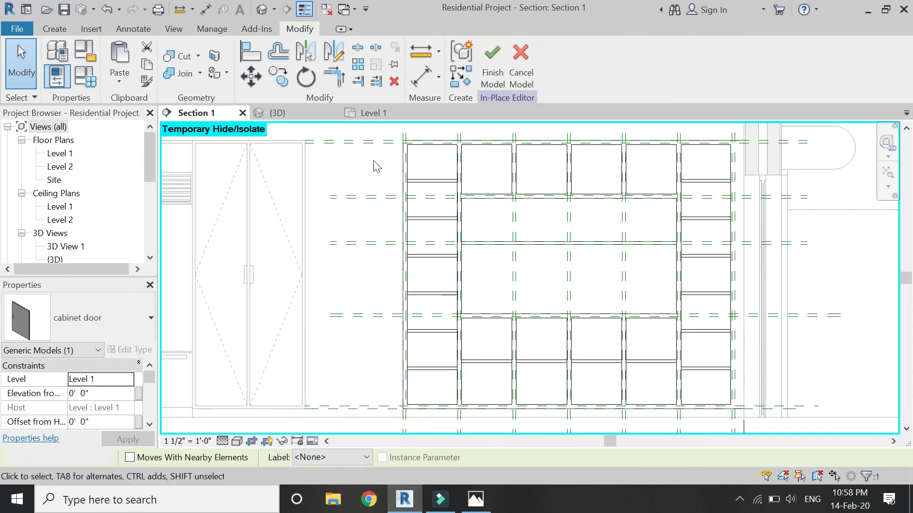
# Dimension the height between the inner top and inner bottom reference planes of the cabinet
pyautogui.press('d')
pyautogui.press('i')
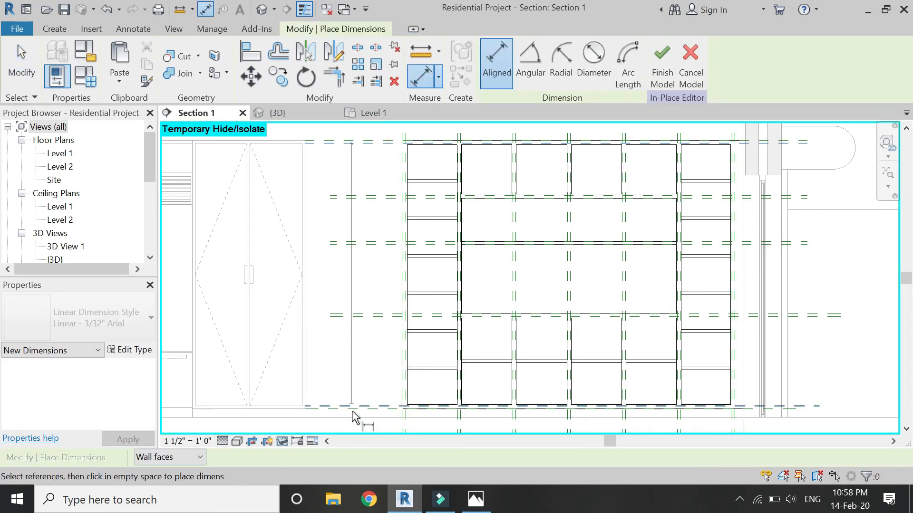
pyautogui.scroll(2, 354, 415)
pyautogui.click(326, 368)
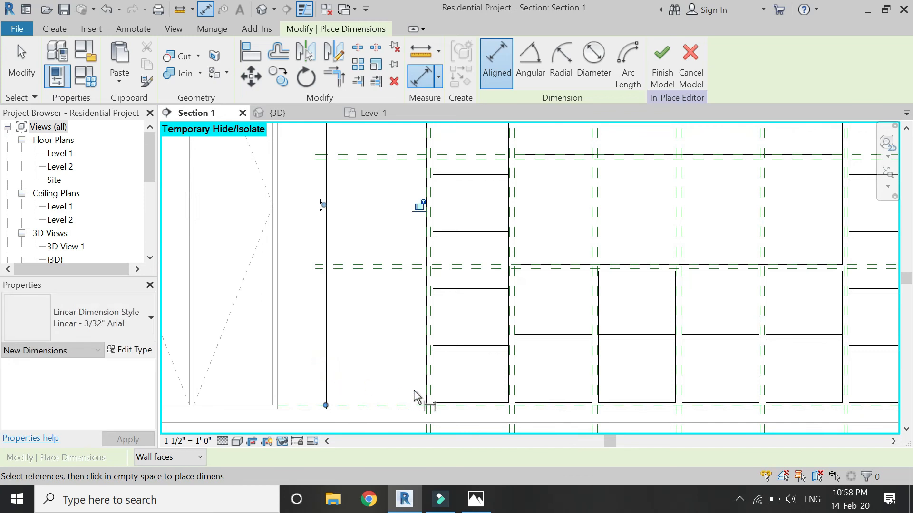
# Dimension the width of the leftmost bay between its inner reference planes, placing the dimension below the cabinet
pyautogui.scroll(2, 430, 382)
pyautogui.scroll(3, 430, 386)
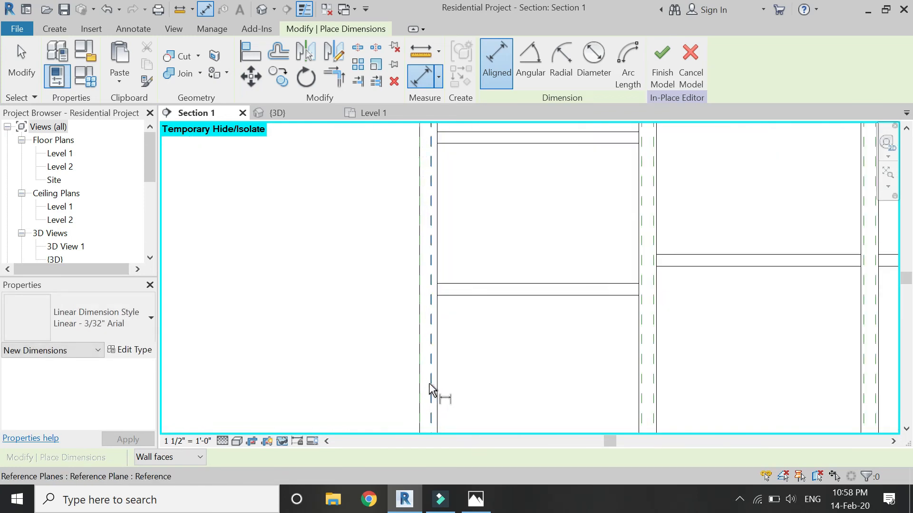
pyautogui.click(429, 384)
pyautogui.scroll(-4, 433, 349)
pyautogui.scroll(4, 560, 371)
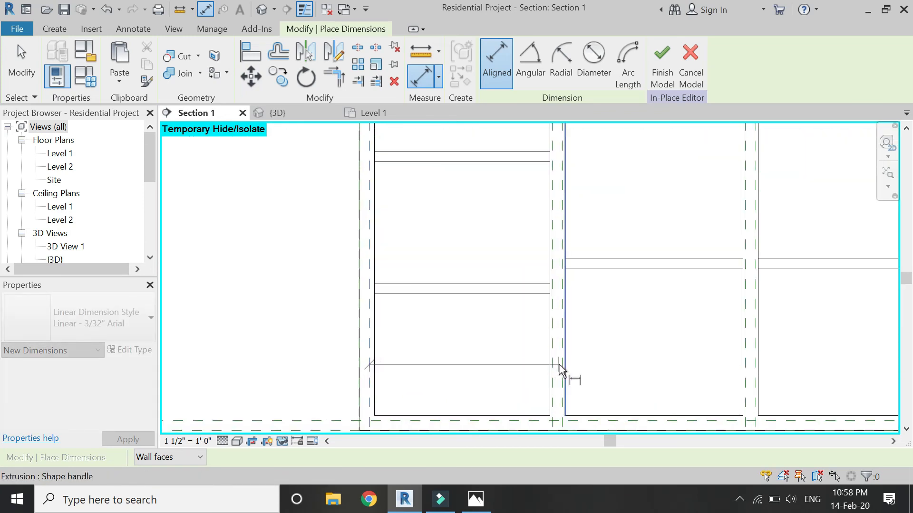
pyautogui.scroll(-3, 557, 371)
pyautogui.scroll(-2, 558, 351)
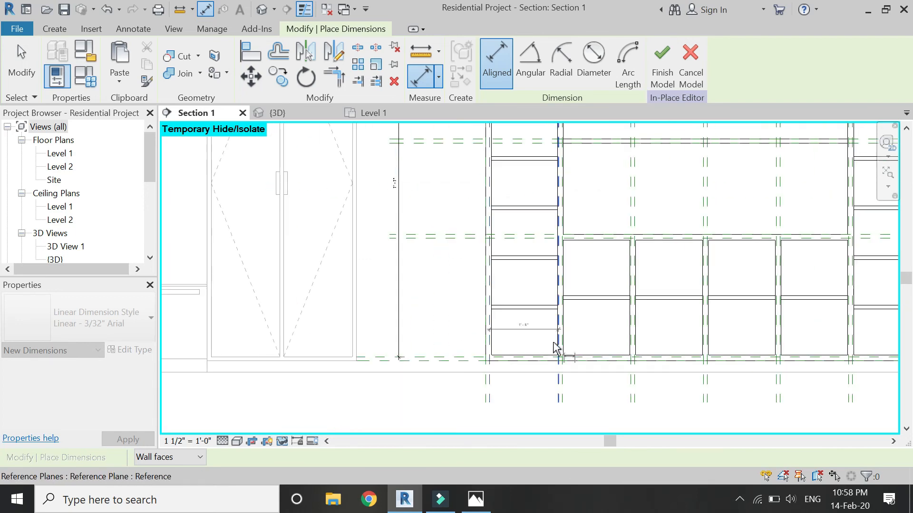
pyautogui.click(539, 411)
pyautogui.press('Escape')
pyautogui.press('Escape')
# Label the bay width dimension with a new family parameter named "panel width"
pyautogui.click(524, 401)
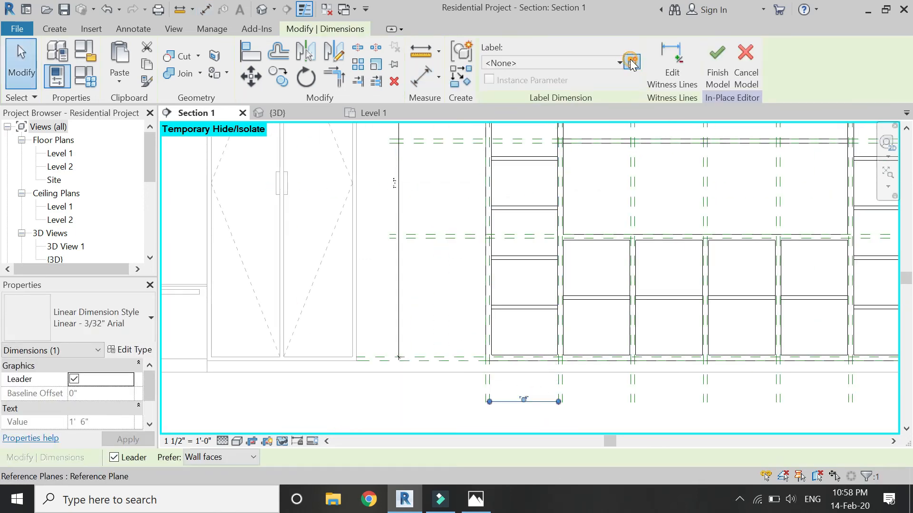
pyautogui.click(632, 64)
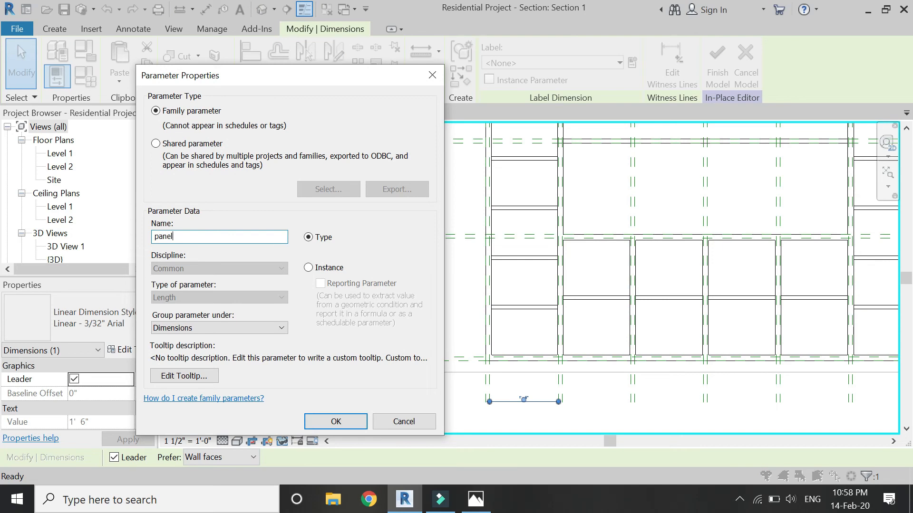
pyautogui.write('panel width')
pyautogui.press('Return')
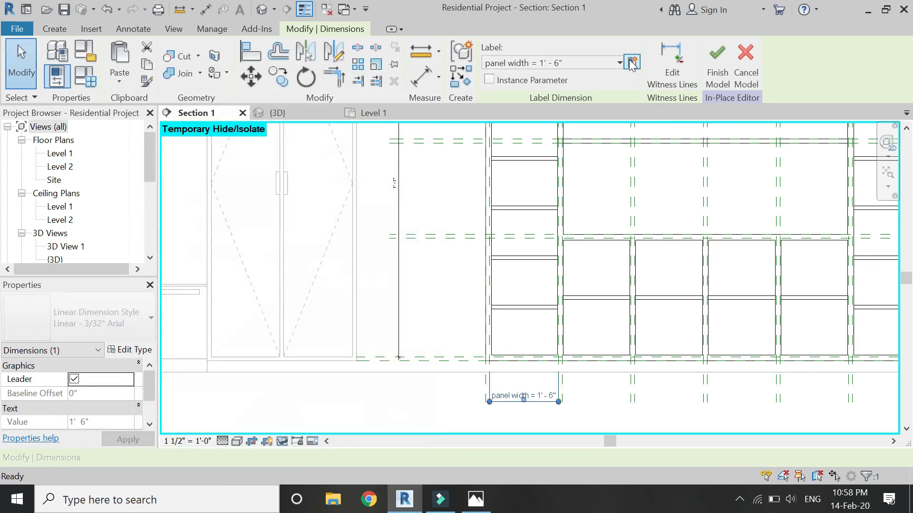
# Label the cabinet height dimension with a new family parameter named "panel height"
pyautogui.click(406, 259)
pyautogui.click(399, 259)
pyautogui.click(632, 63)
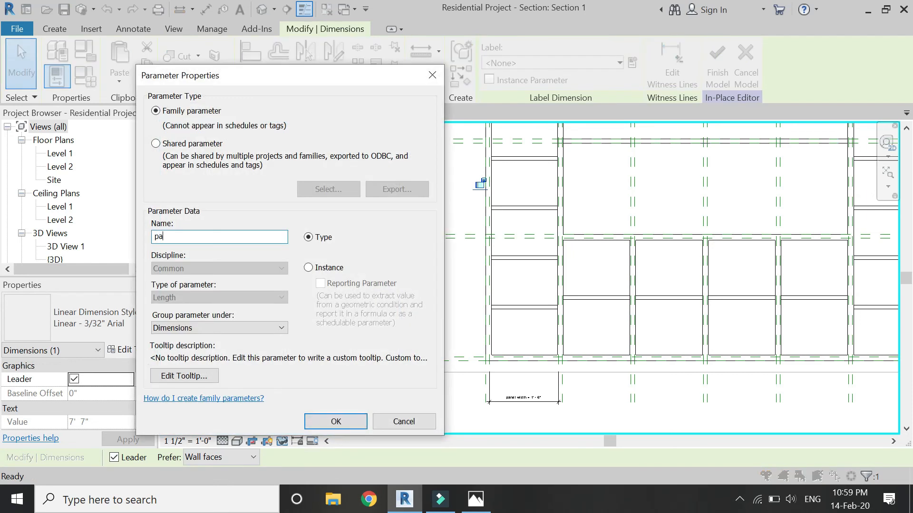
pyautogui.write('panel height')
pyautogui.press('Return')
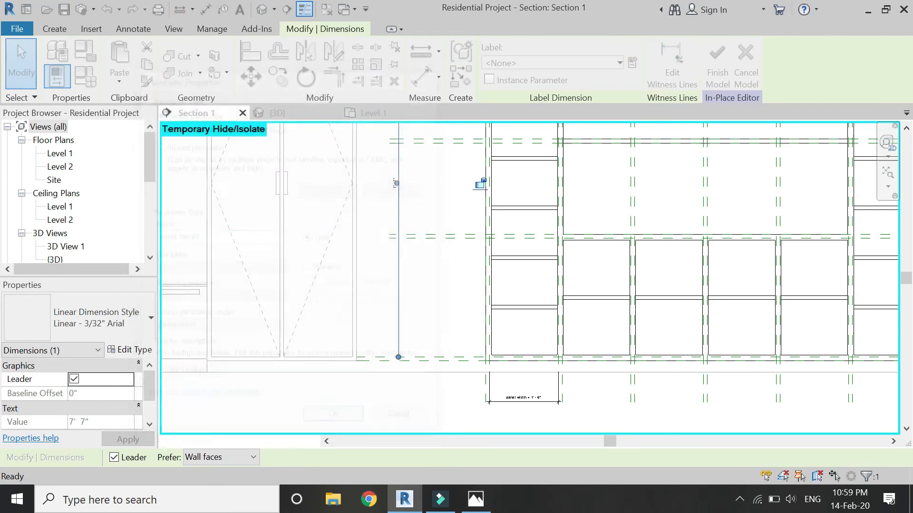
pyautogui.click(172, 163)
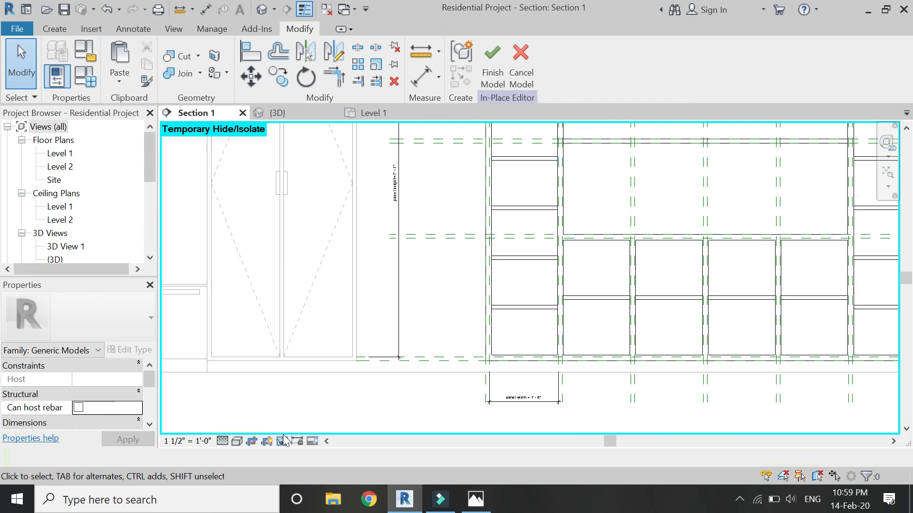
# Unhide the cabinet door and associate its panel height with the model's panel height parameter
pyautogui.click(282, 441)
pyautogui.click(323, 480)
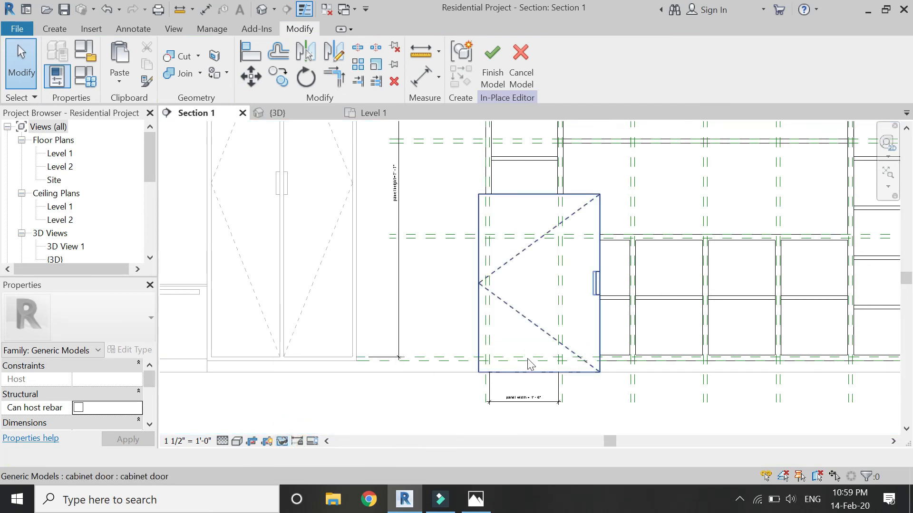
pyautogui.scroll(2, 527, 366)
pyautogui.click(536, 149)
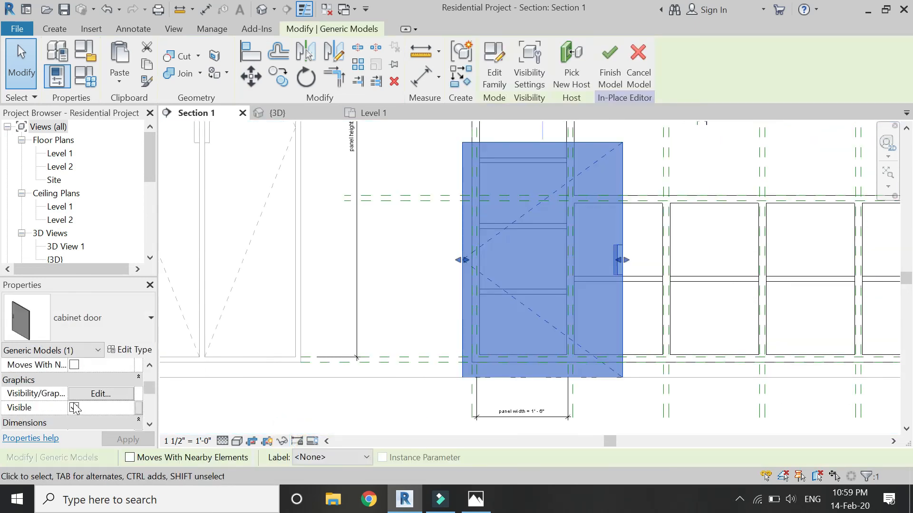
pyautogui.scroll(-2, 117, 404)
pyautogui.click(138, 380)
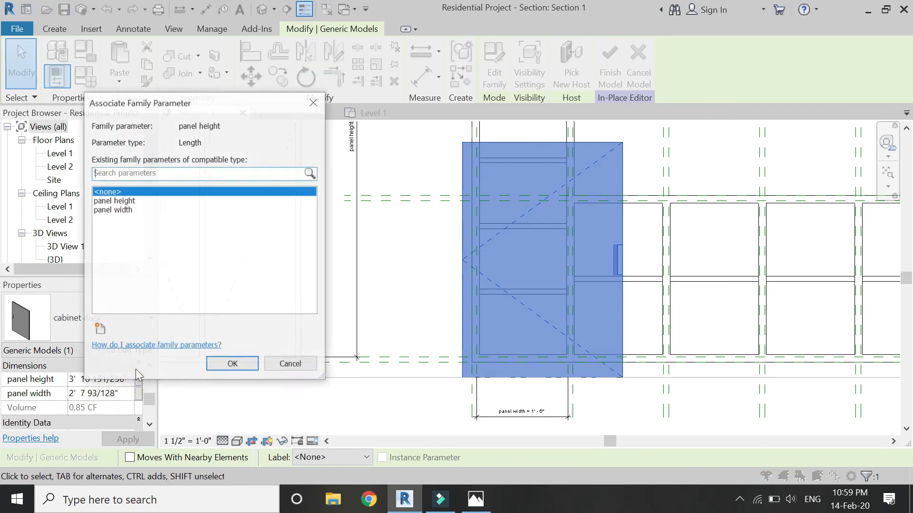
pyautogui.click(121, 201)
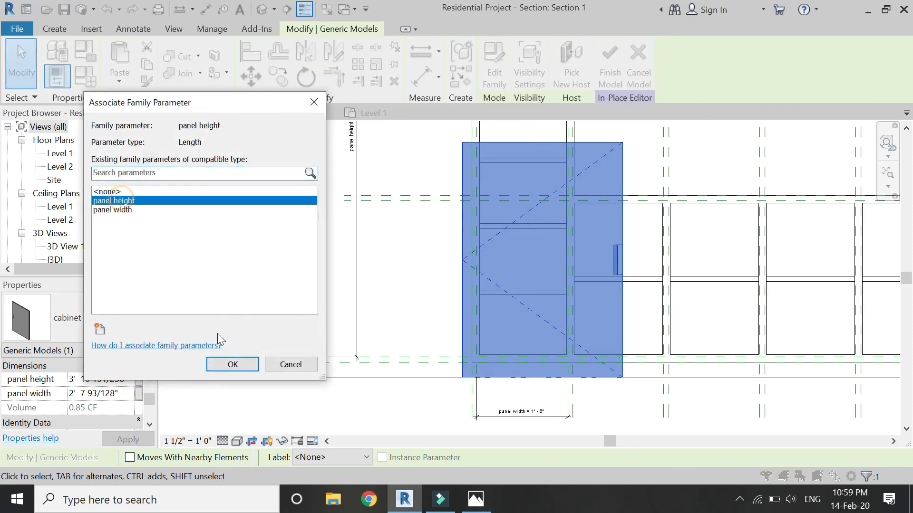
pyautogui.click(227, 366)
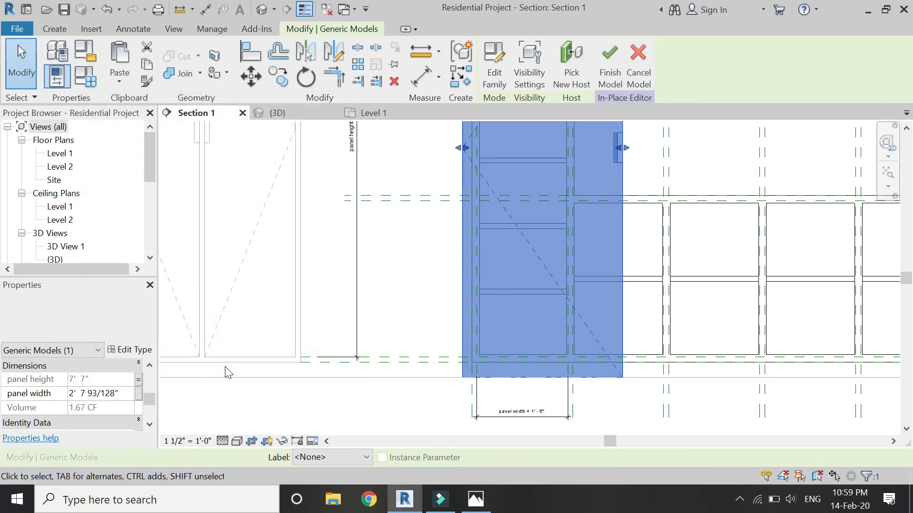
# Associate the cabinet door's panel width with the model's panel width parameter
pyautogui.click(137, 394)
pyautogui.click(131, 210)
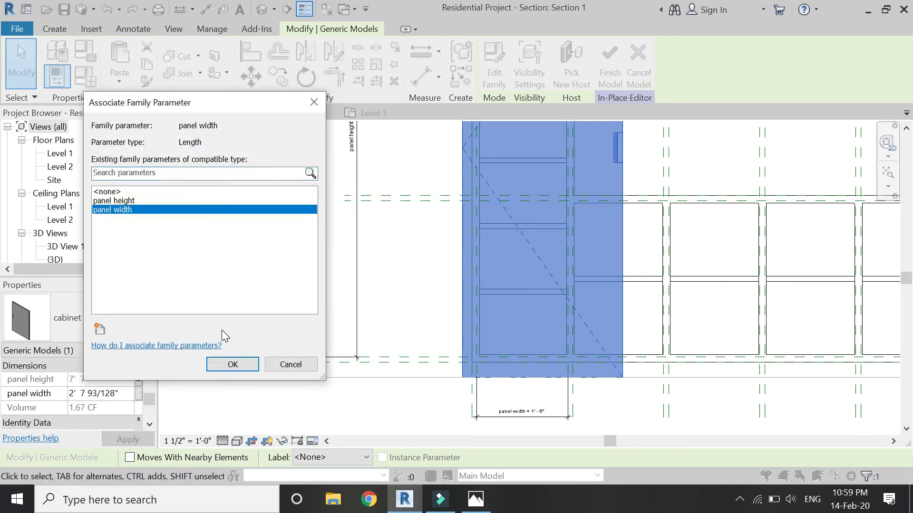
pyautogui.click(232, 365)
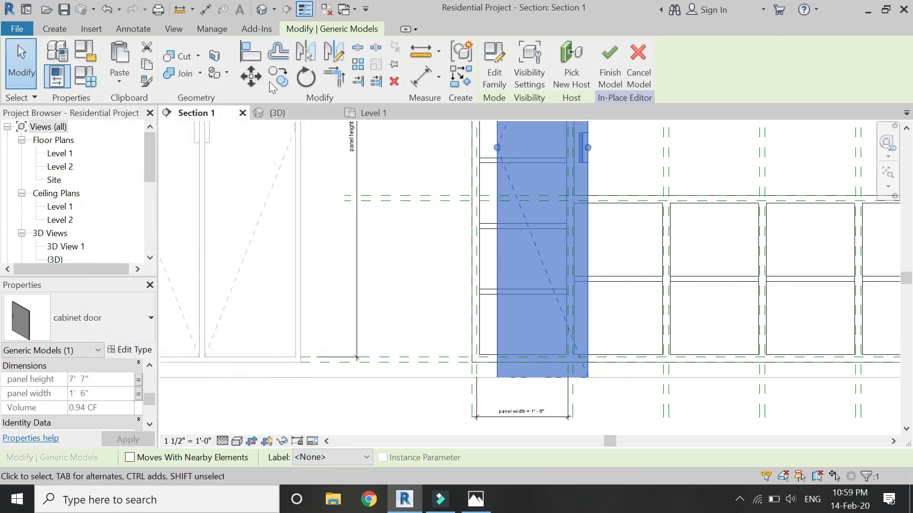
# Align the tall cabinet door with the reference planes bounding the cabinet's first bay and its base
pyautogui.click(260, 55)
pyautogui.scroll(3, 449, 336)
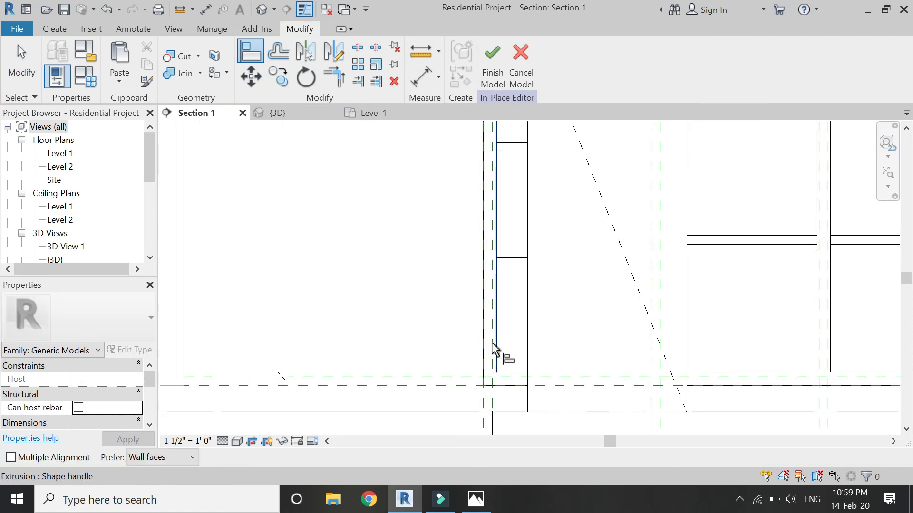
pyautogui.scroll(1, 492, 349)
pyautogui.click(491, 350)
pyautogui.click(534, 350)
pyautogui.scroll(2, 540, 381)
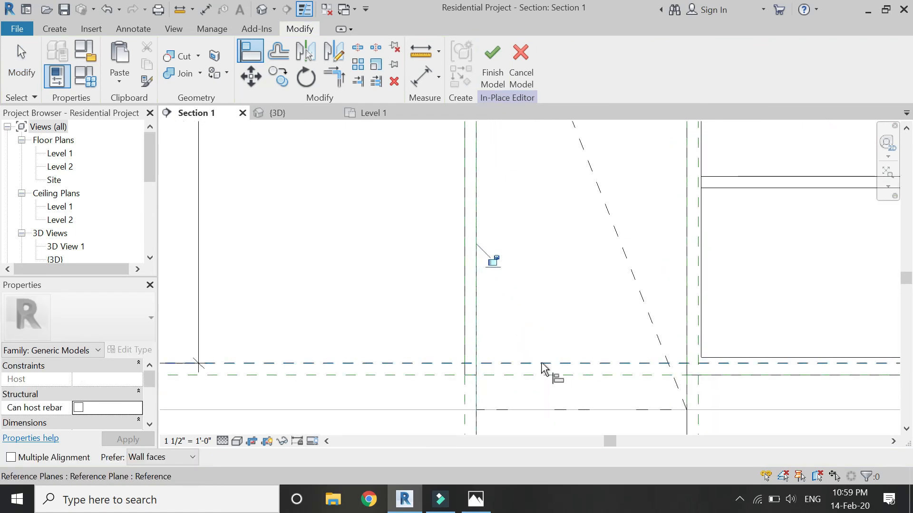
pyautogui.scroll(-4, 526, 312)
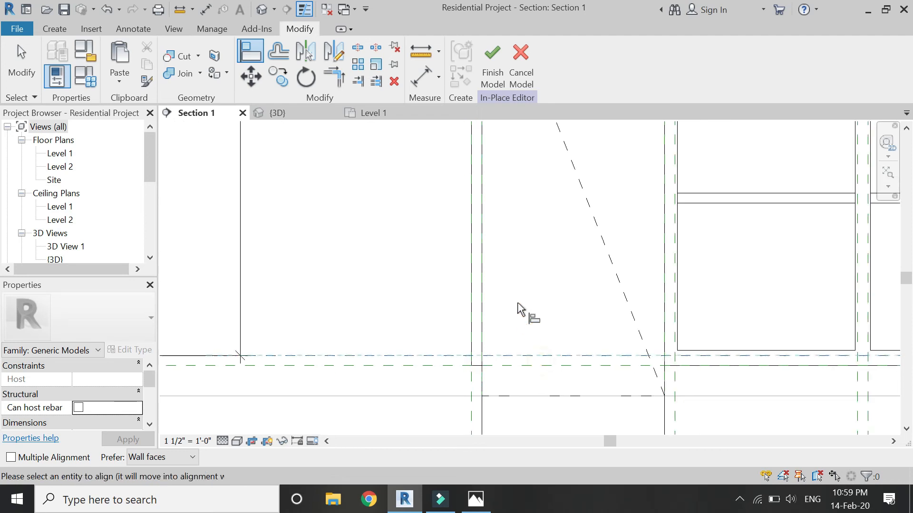
pyautogui.click(527, 350)
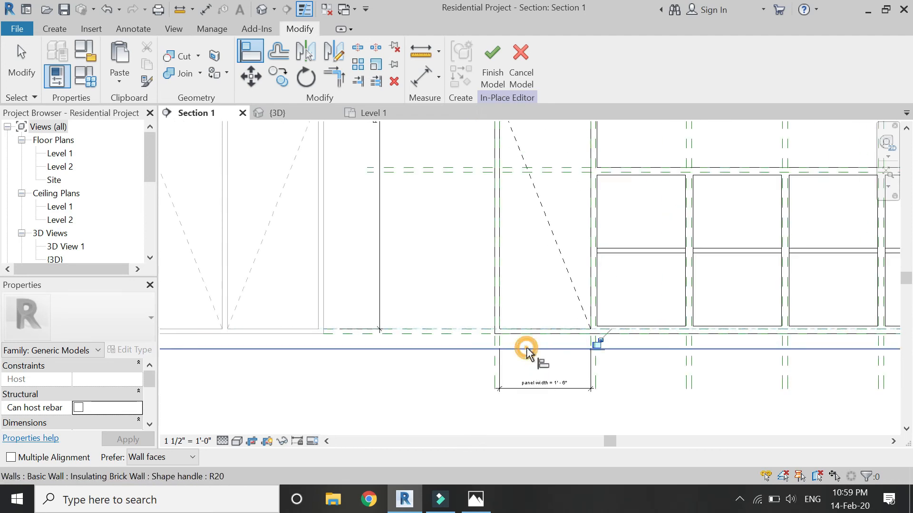
pyautogui.scroll(-3, 442, 398)
pyautogui.press('Escape')
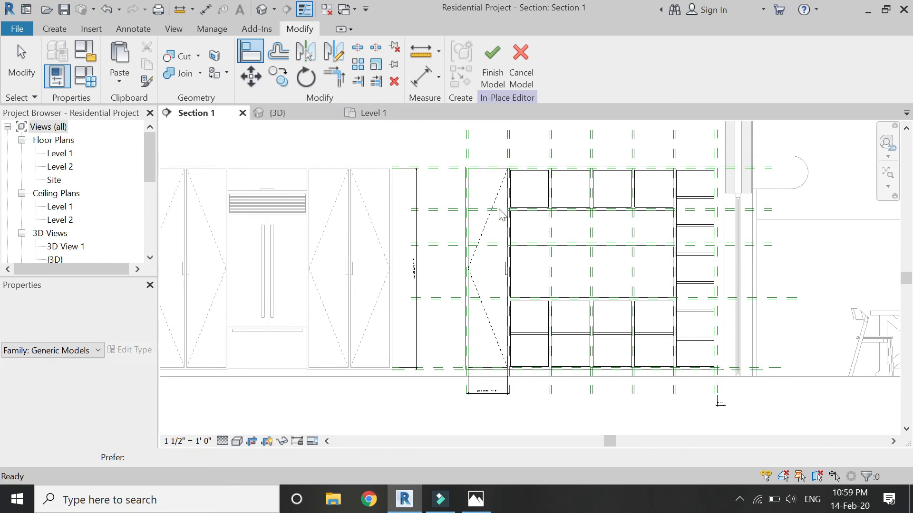
# Mirror a copy of the tall cabinet door into the opposite end bay, about the cabinet's vertical centreline
pyautogui.scroll(2, 495, 167)
pyautogui.click(489, 167)
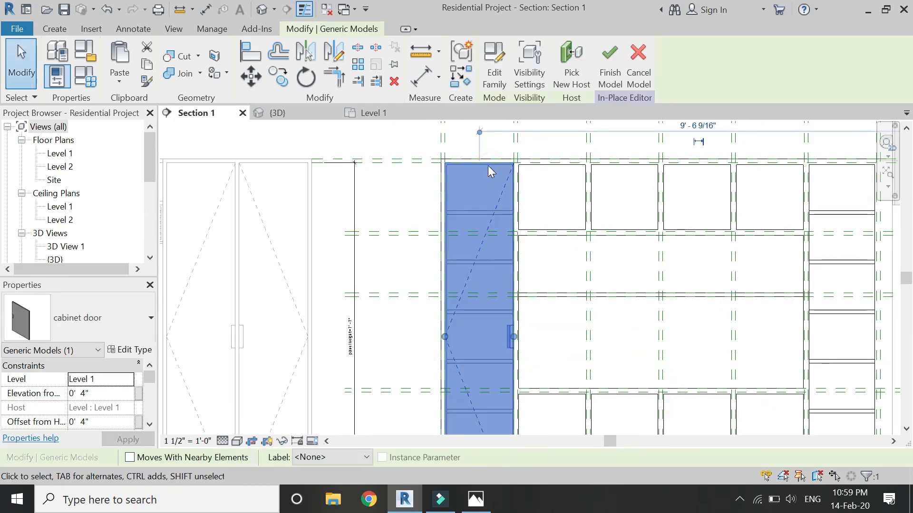
pyautogui.click(333, 52)
pyautogui.scroll(-2, 526, 198)
pyautogui.scroll(3, 539, 166)
pyautogui.scroll(2, 536, 177)
pyautogui.click(545, 204)
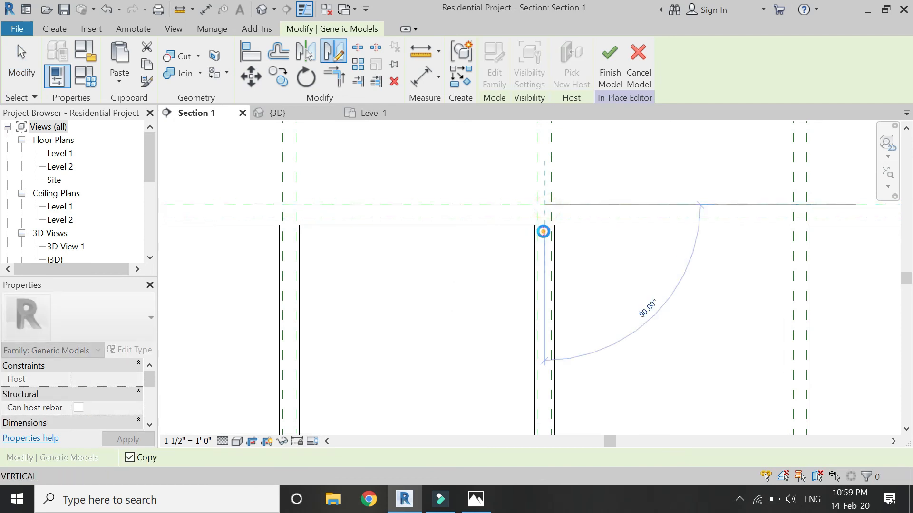
pyautogui.click(544, 232)
pyautogui.scroll(-3, 468, 179)
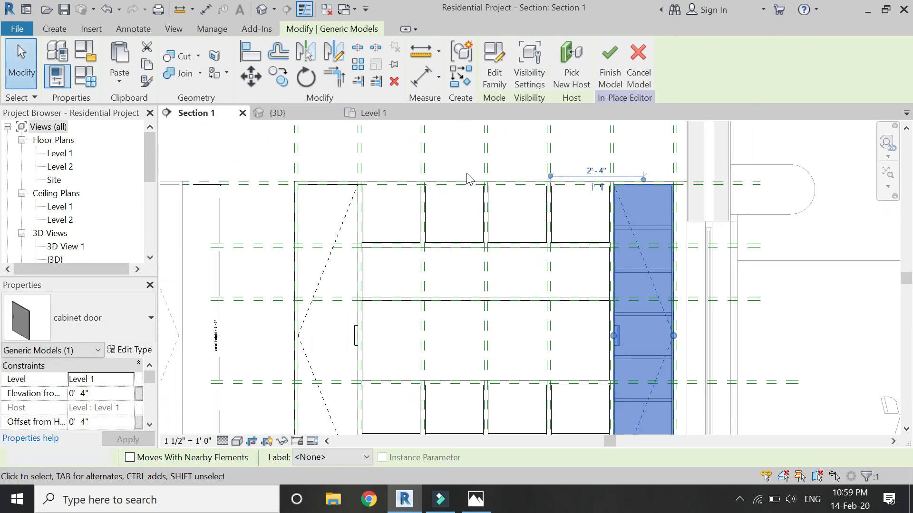
# Place an aligned dimension for the height of the lower row of compartments between its horizontal reference planes
pyautogui.press('d')
pyautogui.press('i')
pyautogui.scroll(4, 459, 181)
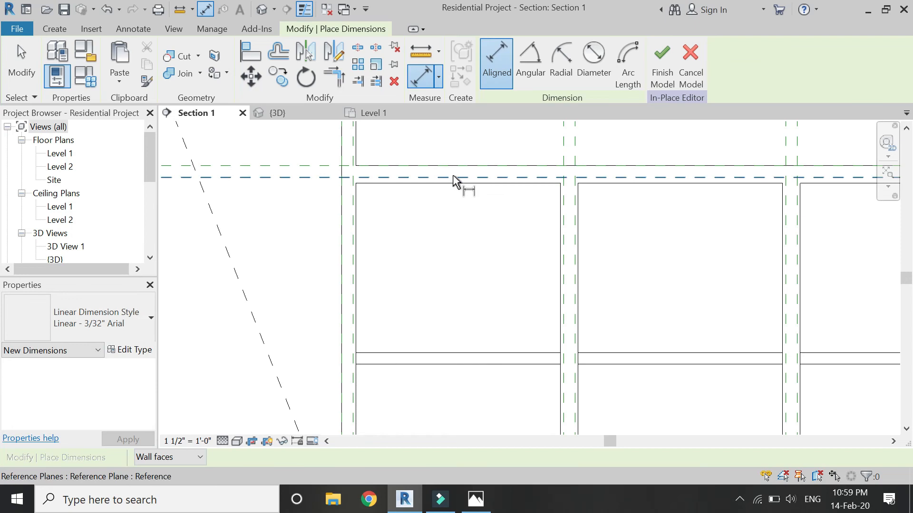
pyautogui.scroll(-3, 466, 257)
pyautogui.scroll(4, 468, 290)
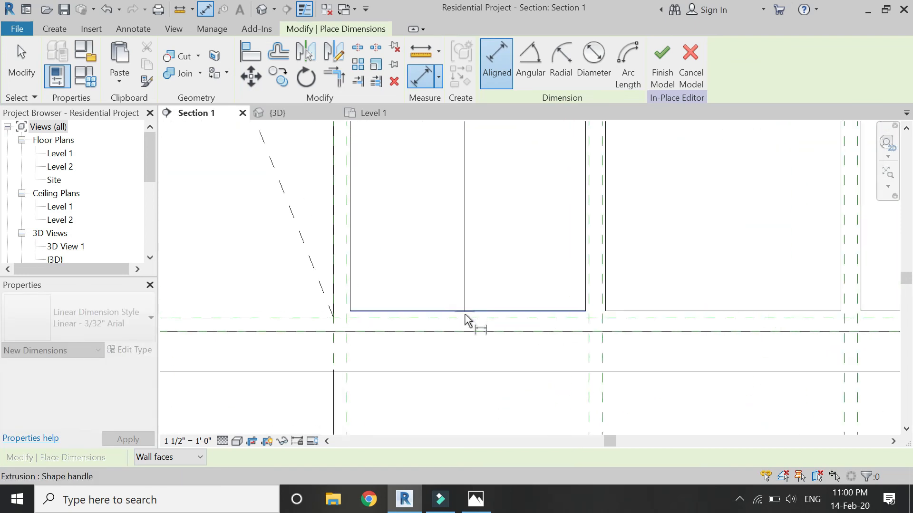
pyautogui.click(464, 318)
pyautogui.scroll(-3, 475, 386)
pyautogui.click(288, 289)
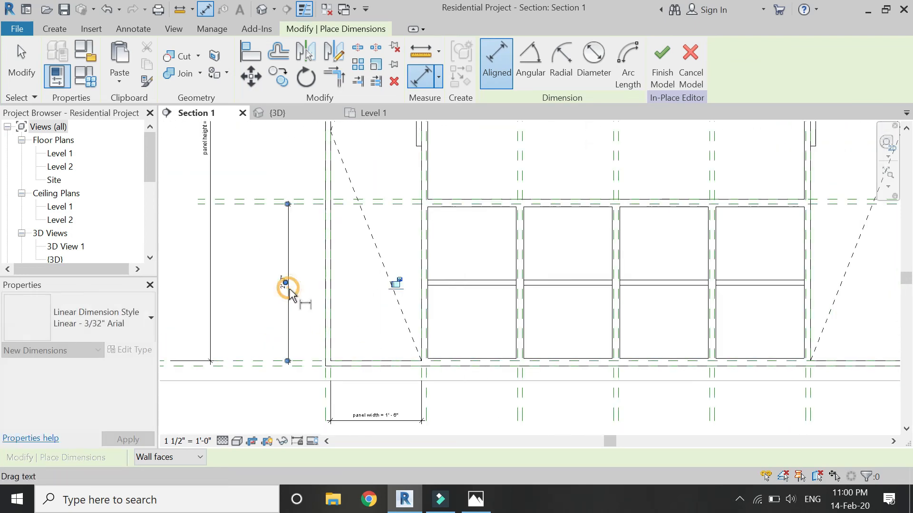
# Label the lower row's height dimension with a new family parameter named "lower panel height"
pyautogui.press('Escape')
pyautogui.press('Escape')
pyautogui.click(288, 300)
pyautogui.click(633, 66)
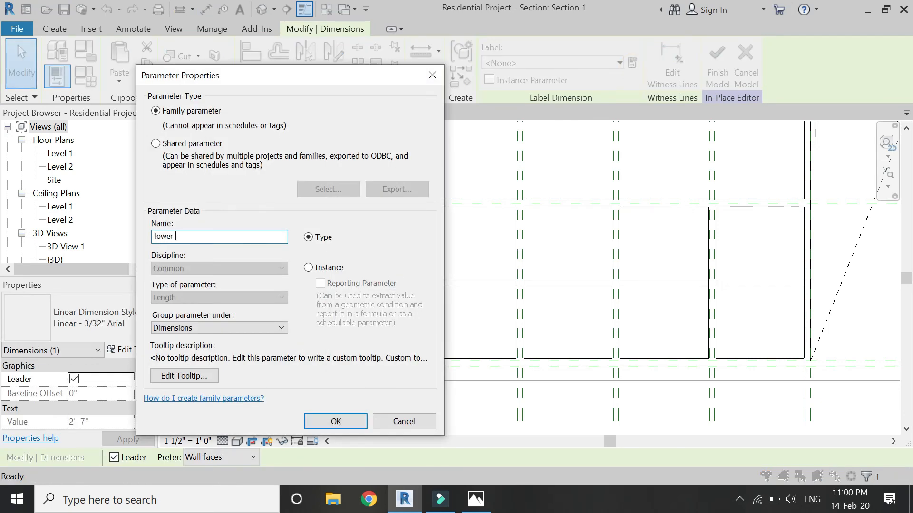
pyautogui.write('lower panel height')
pyautogui.press('Return')
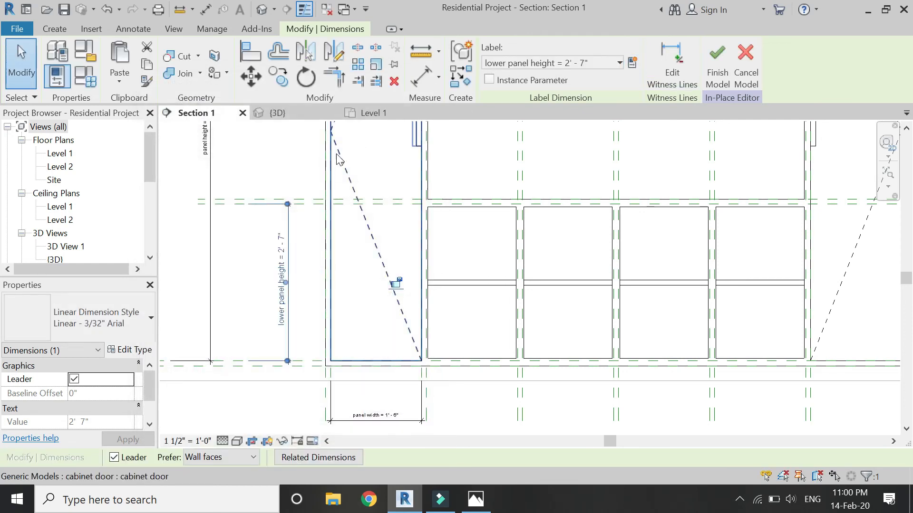
pyautogui.click(262, 267)
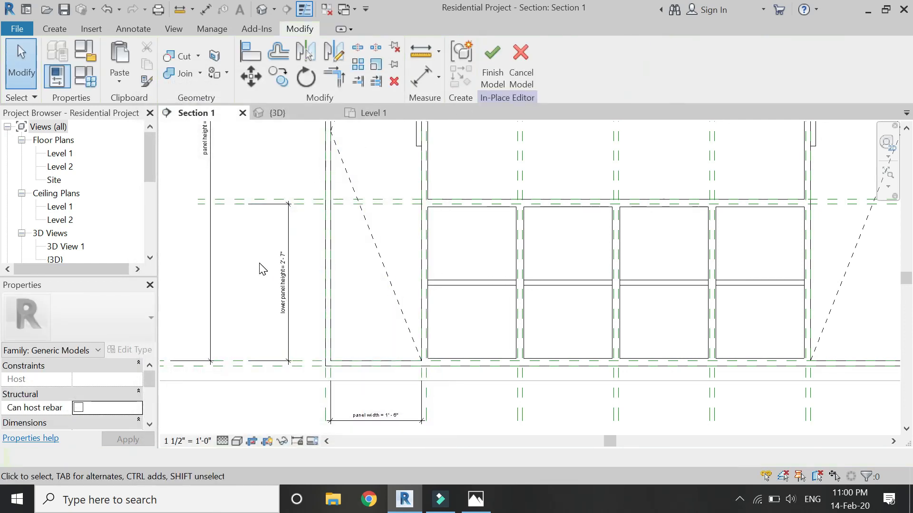
# Place another cabinet door component, rotated to face the cabinet front, beside the end door in the Level 1 plan
pyautogui.click(55, 29)
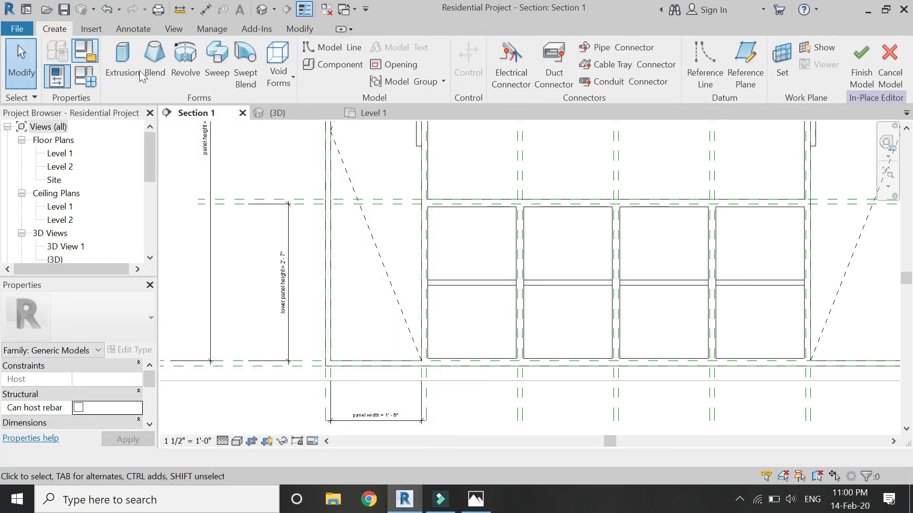
pyautogui.click(321, 66)
pyautogui.click(365, 113)
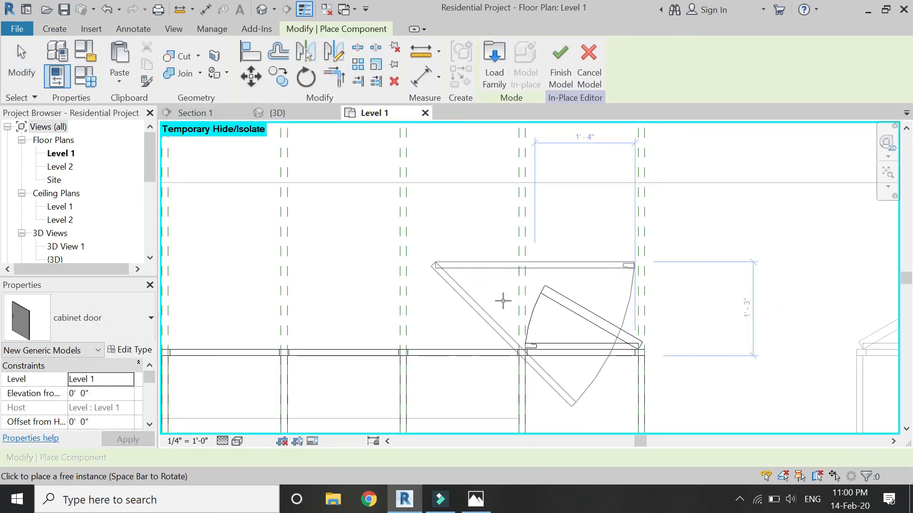
pyautogui.scroll(-1, 503, 301)
pyautogui.press('space')
pyautogui.press('space')
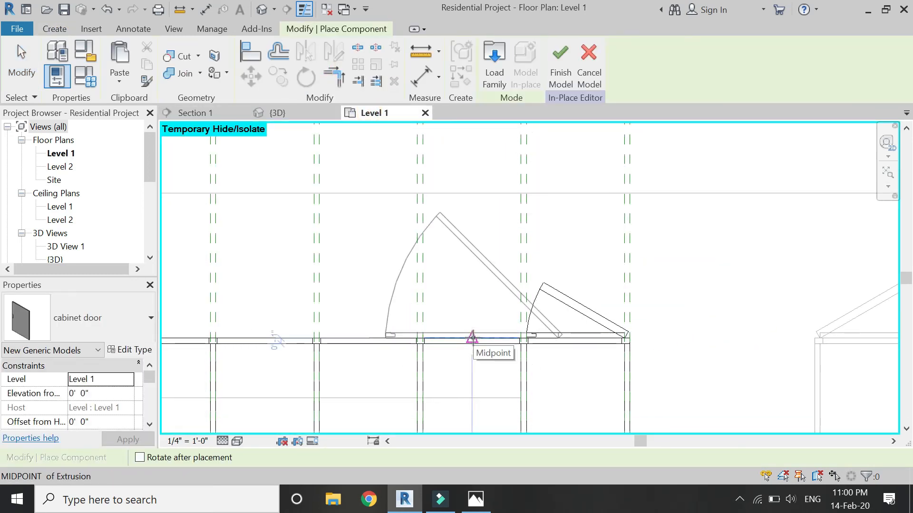
pyautogui.click(472, 338)
pyautogui.press('Escape')
pyautogui.press('Escape')
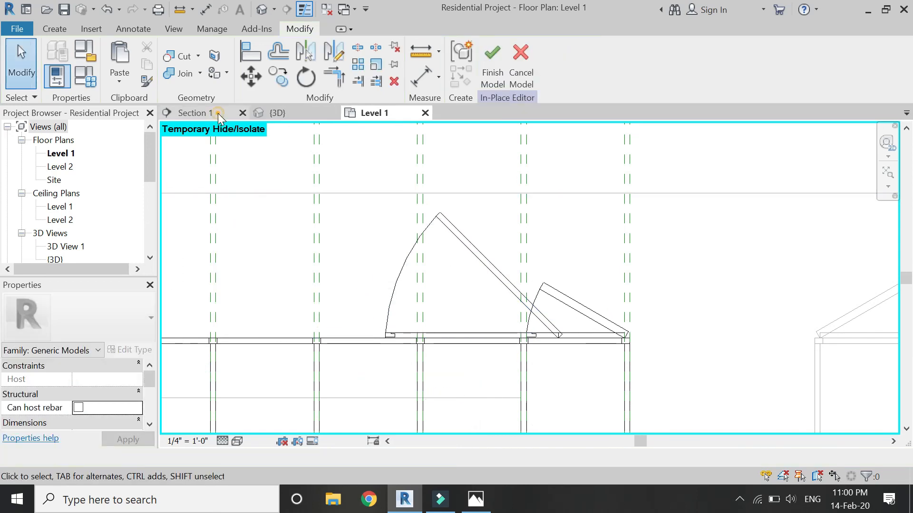
# In Section 1, associate the new door's panel height with "lower panel height" and its panel width with "panel width"
pyautogui.click(219, 119)
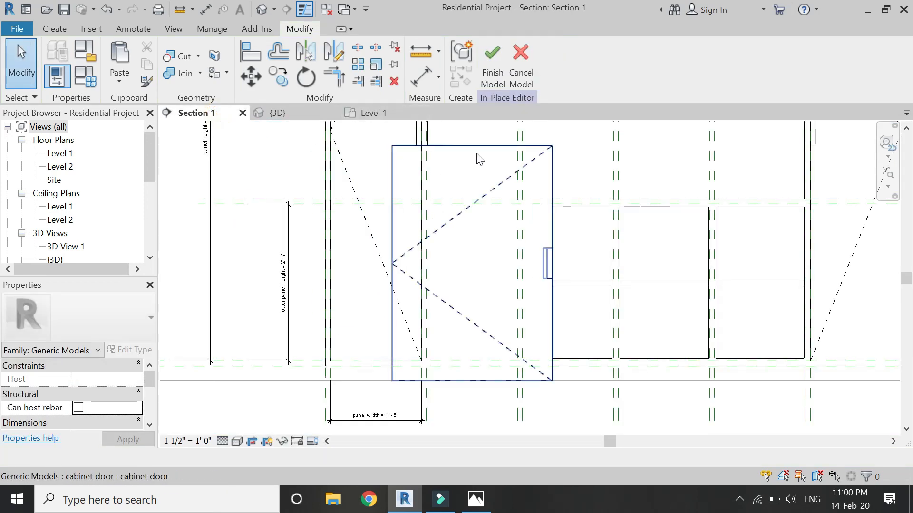
pyautogui.click(466, 169)
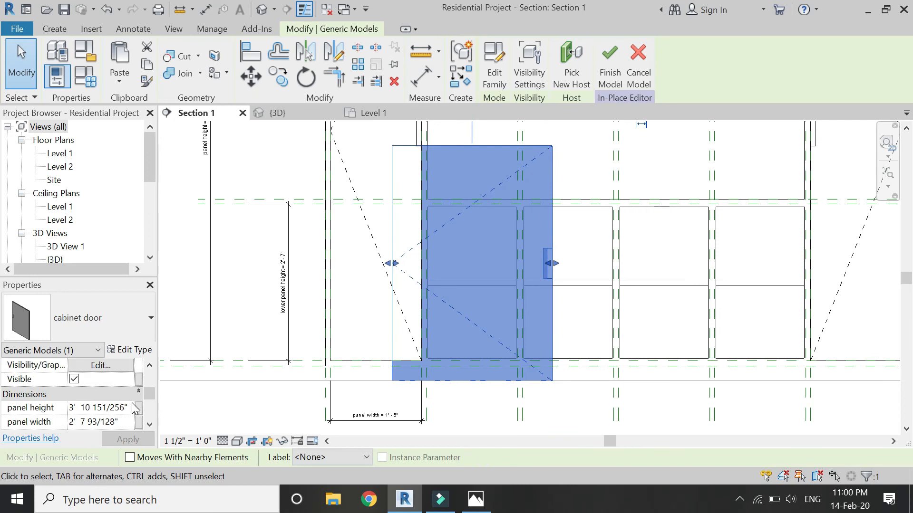
pyautogui.click(139, 408)
pyautogui.click(126, 201)
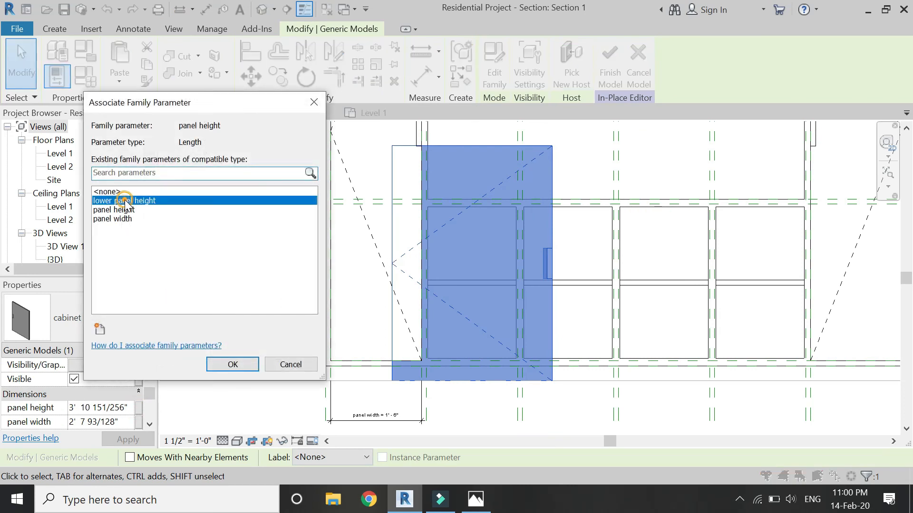
pyautogui.click(220, 365)
pyautogui.click(138, 422)
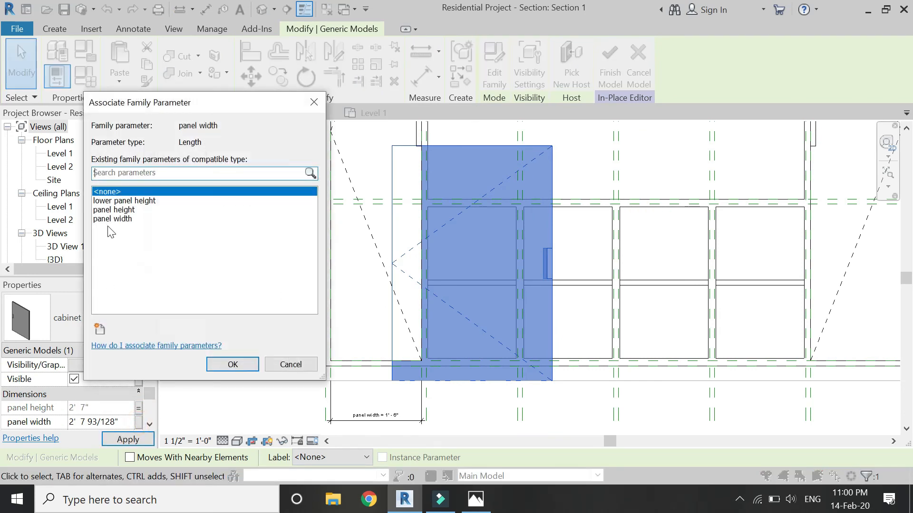
pyautogui.click(109, 220)
pyautogui.click(233, 365)
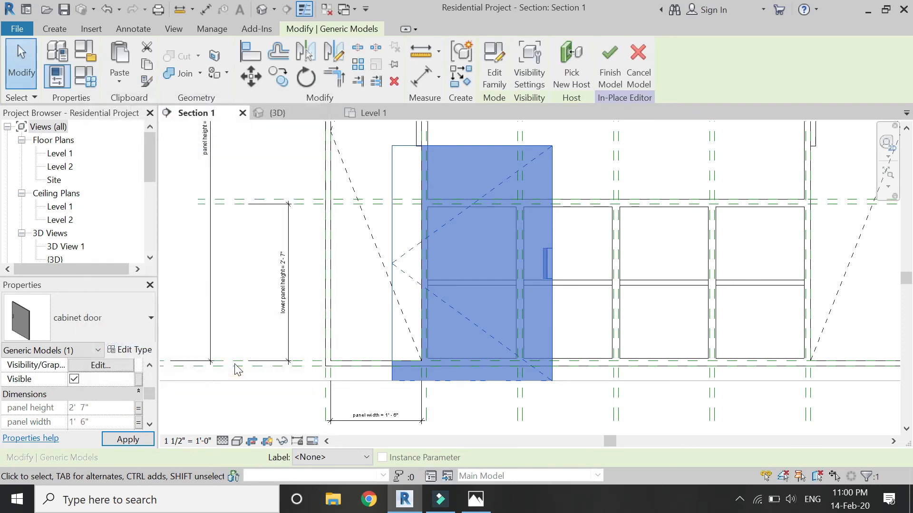
# Align the new door with the reference planes of the first lower compartment beside the tall door
pyautogui.click(256, 54)
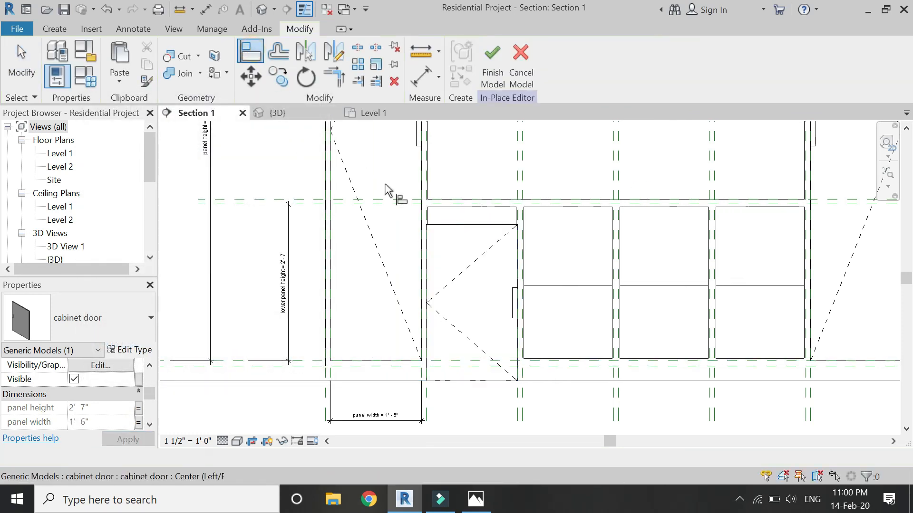
pyautogui.scroll(4, 427, 218)
pyautogui.click(435, 223)
pyautogui.click(439, 260)
pyautogui.press('Escape')
pyautogui.click(518, 186)
pyautogui.click(517, 240)
pyautogui.scroll(-5, 483, 151)
pyautogui.press('Escape')
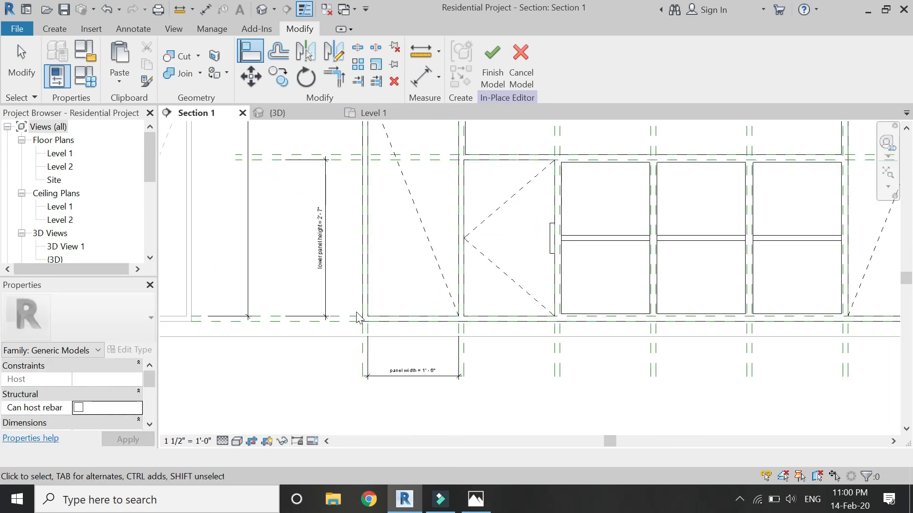
# Mirror a copy of the lower door into the fourth lower compartment, about the cabinet's vertical centreline
pyautogui.scroll(3, 512, 239)
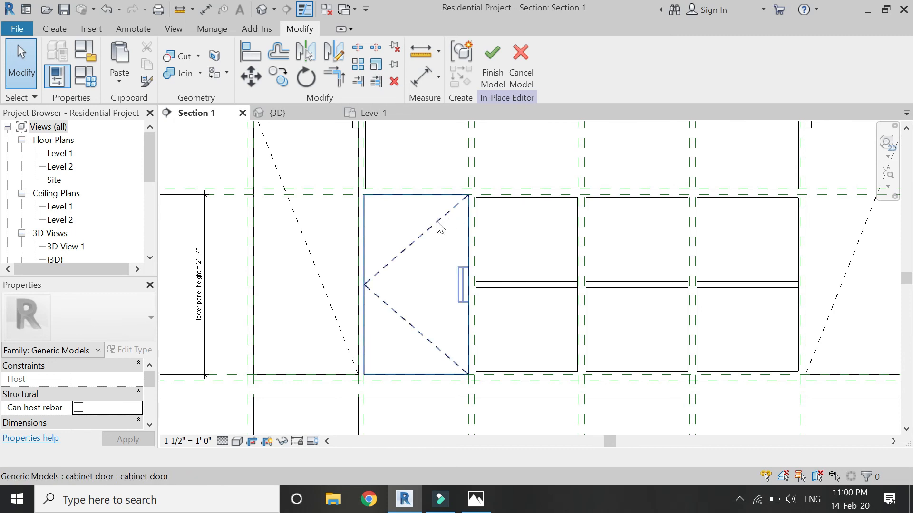
pyautogui.click(418, 204)
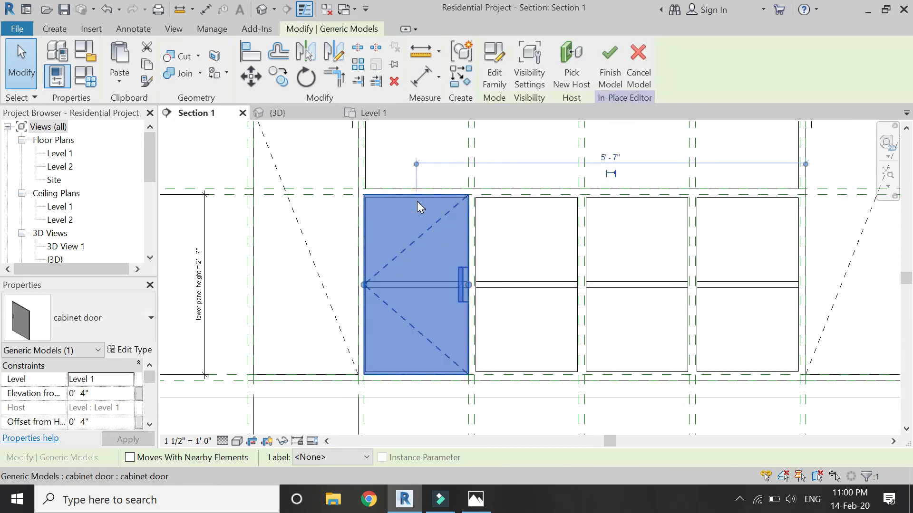
pyautogui.click(333, 50)
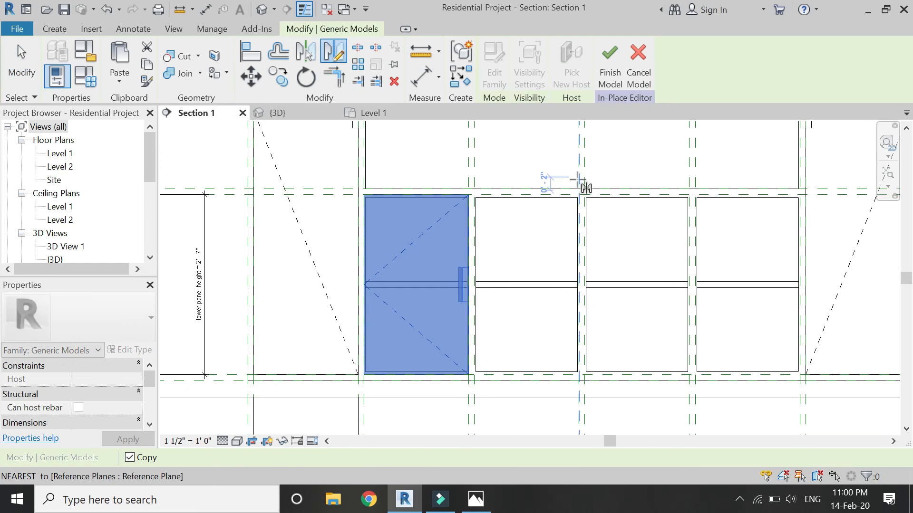
pyautogui.scroll(4, 581, 184)
pyautogui.click(591, 196)
pyautogui.click(580, 241)
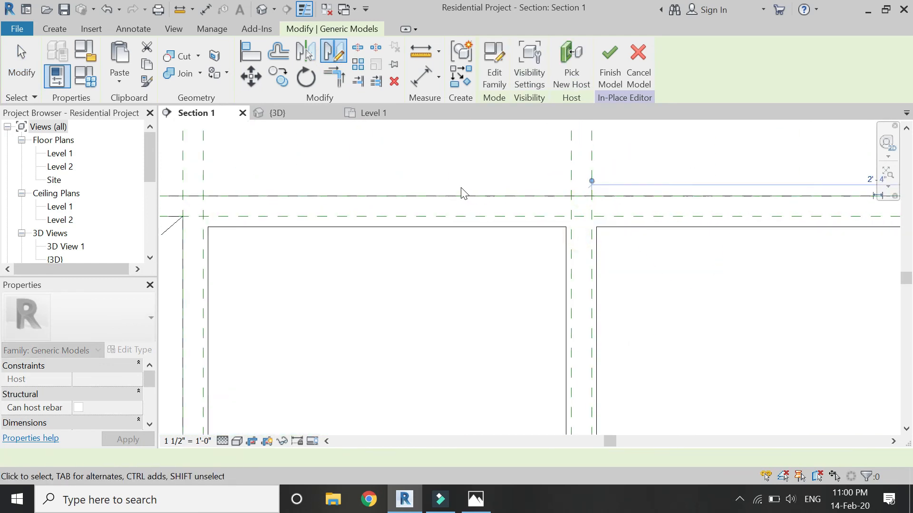
pyautogui.scroll(-3, 461, 188)
pyautogui.press('Escape')
# Copy the mirrored lower door from the fourth lower compartment into the second one
pyautogui.click(726, 201)
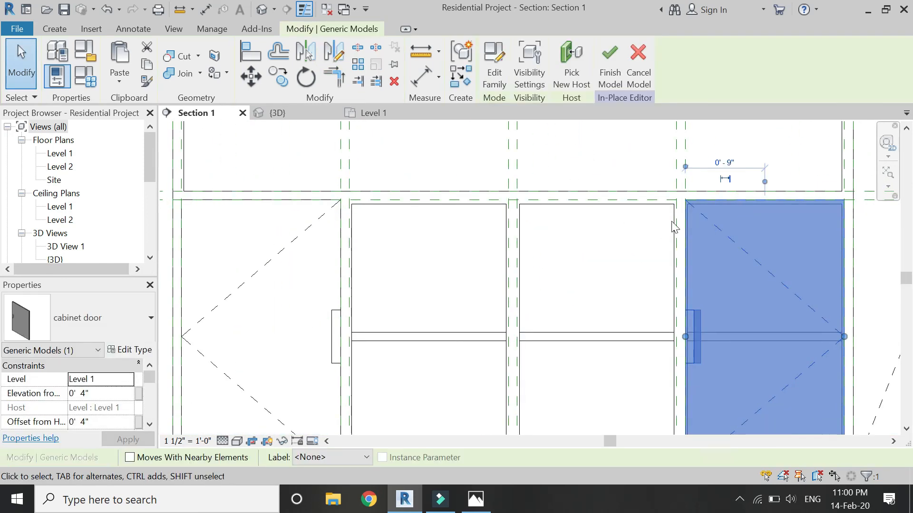
pyautogui.click(278, 76)
pyautogui.click(684, 200)
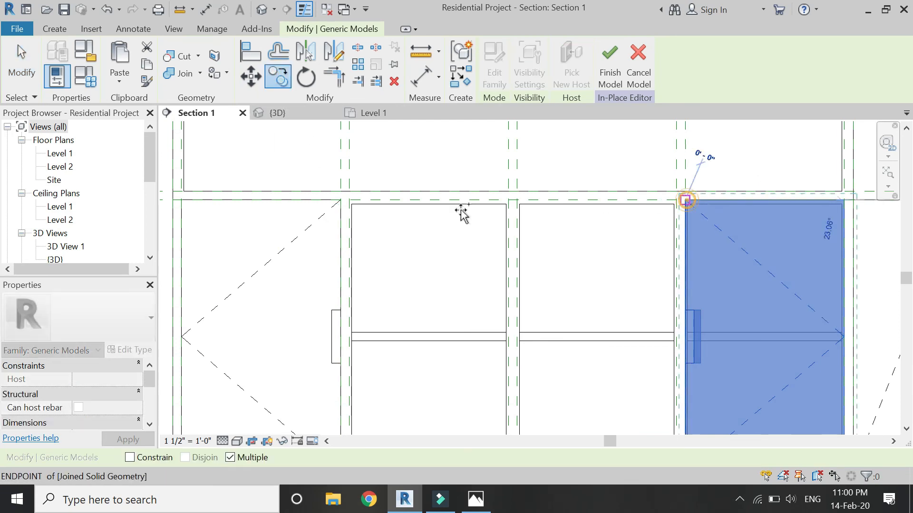
pyautogui.click(351, 201)
# Mirror a copy of the second lower door into the third compartment, about the midline between the two
pyautogui.click(336, 58)
pyautogui.scroll(4, 509, 197)
pyautogui.click(512, 192)
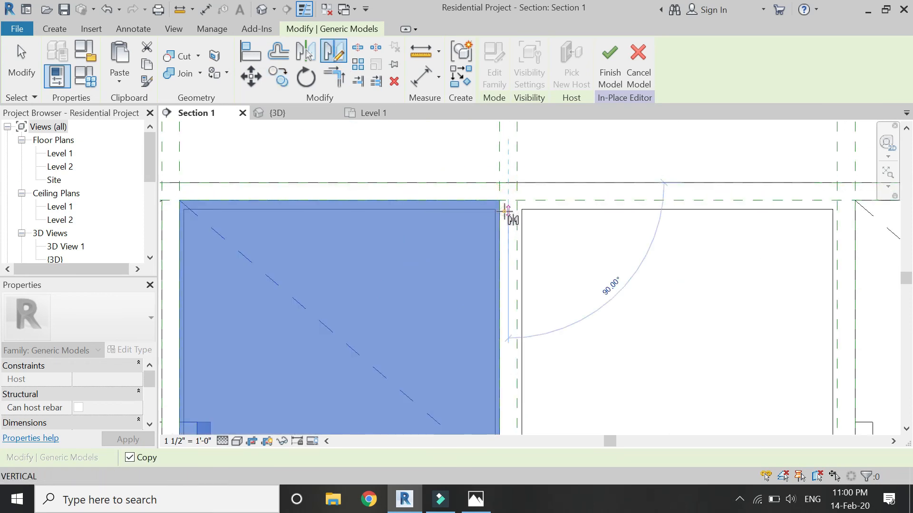
pyautogui.click(507, 211)
pyautogui.scroll(-3, 452, 190)
pyautogui.press('Escape')
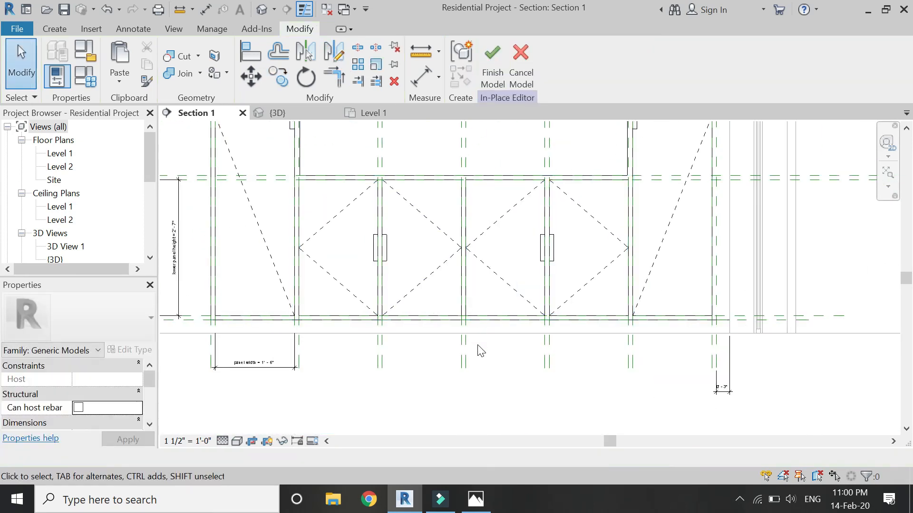
pyautogui.scroll(-5, 440, 396)
pyautogui.press('d')
pyautogui.press('i')
pyautogui.press('Escape')
# Copy the first lower door to the first compartment of the upper row, aligned with its top corner
pyautogui.scroll(3, 401, 321)
pyautogui.click(406, 314)
pyautogui.press('c')
pyautogui.press('o')
pyautogui.scroll(3, 389, 316)
pyautogui.click(391, 314)
pyautogui.scroll(-5, 401, 369)
pyautogui.scroll(3, 395, 226)
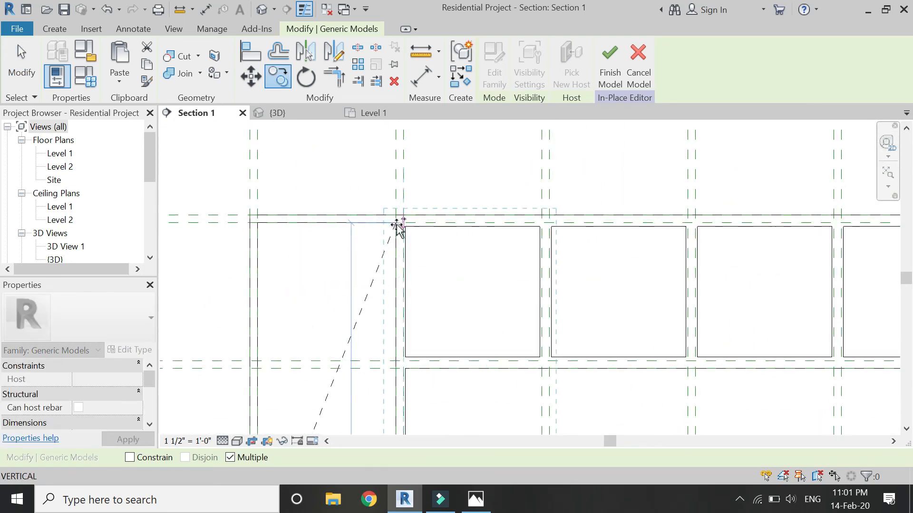
pyautogui.click(404, 221)
pyautogui.scroll(-3, 415, 143)
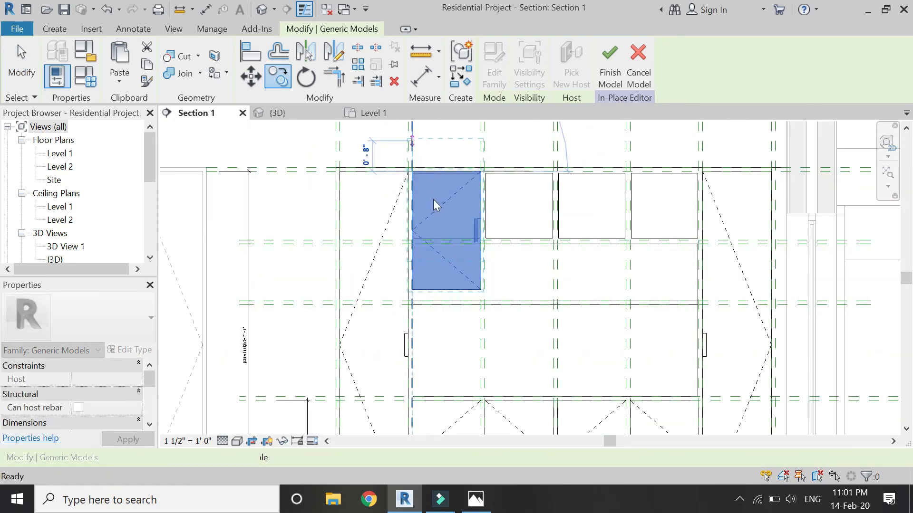
# Associate the panel height of the door copied to the first upper compartment with the panel width parameter
pyautogui.press('Escape')
pyautogui.press('Escape')
pyautogui.click(438, 287)
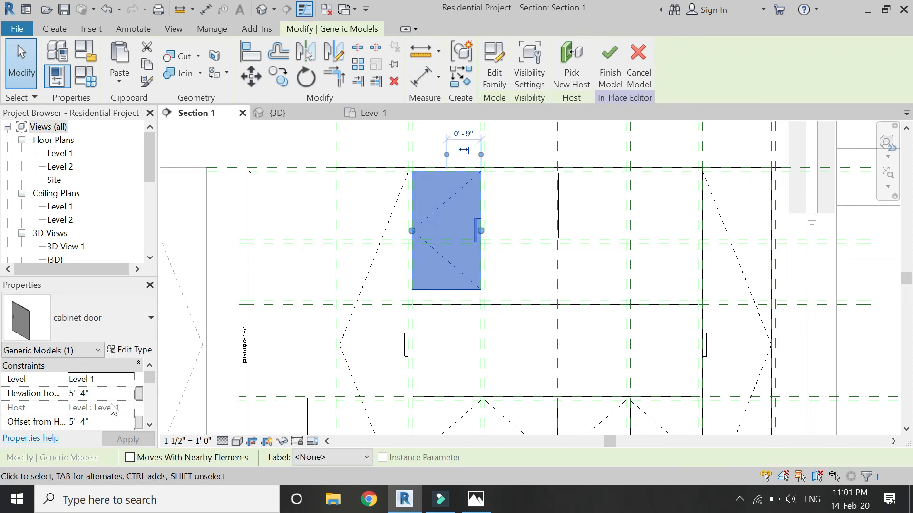
pyautogui.click(138, 410)
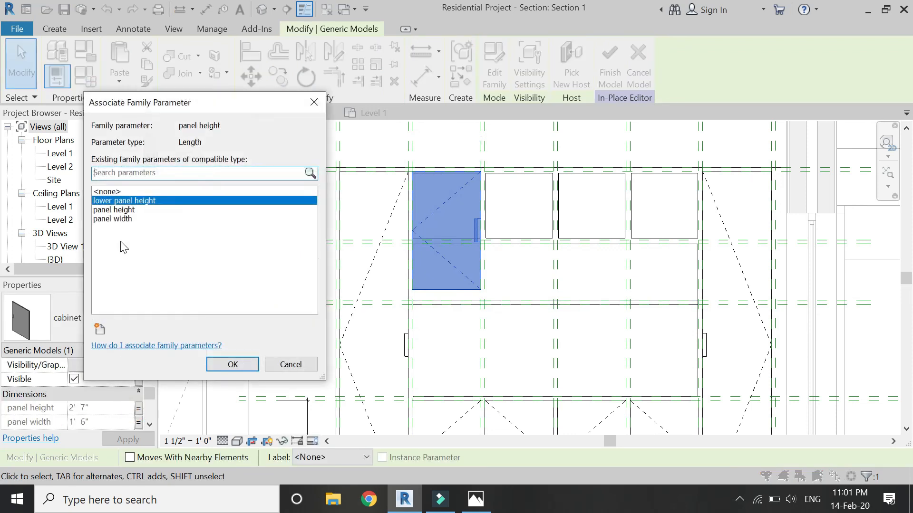
pyautogui.click(119, 220)
pyautogui.click(232, 364)
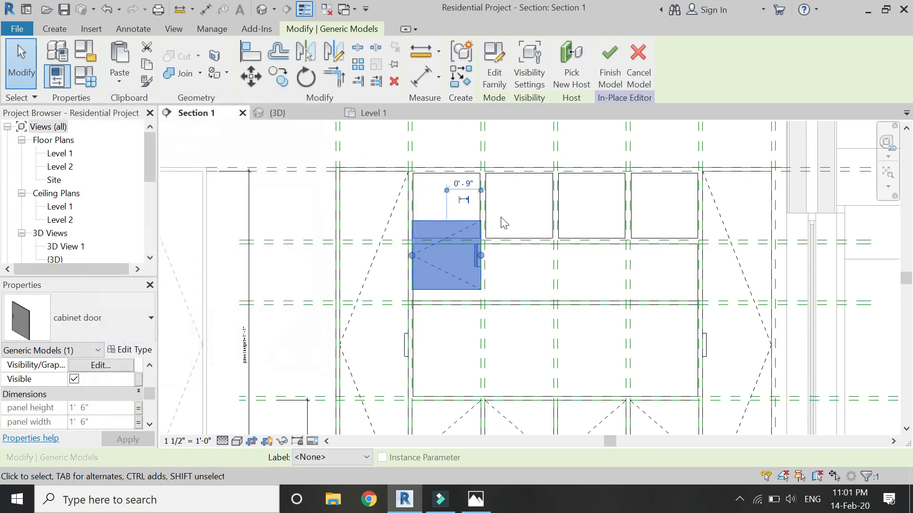
# Align the top edge of the first upper door with the inner reference plane of the cabinet's top panel
pyautogui.scroll(3, 494, 199)
pyautogui.press('a')
pyautogui.press('l')
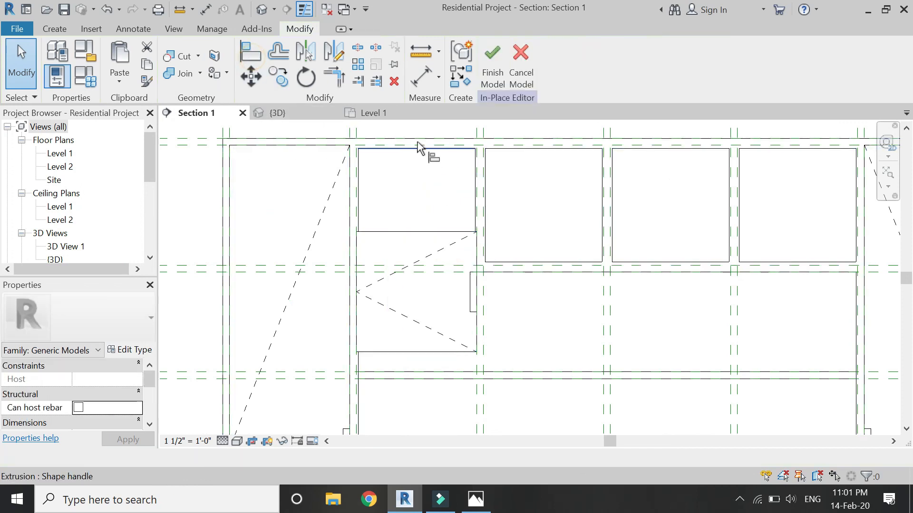
pyautogui.scroll(2, 420, 143)
pyautogui.click(422, 147)
pyautogui.click(418, 283)
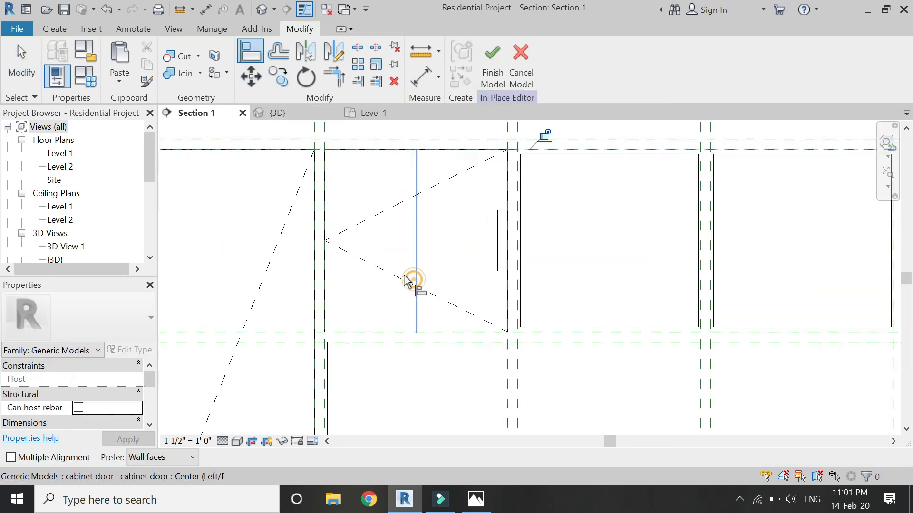
pyautogui.scroll(-2, 362, 237)
pyautogui.scroll(1, 418, 187)
pyautogui.press('Escape')
# Mirror a copy of the first upper door into the fourth upper compartment, about the cabinet's vertical centreline
pyautogui.scroll(1, 417, 187)
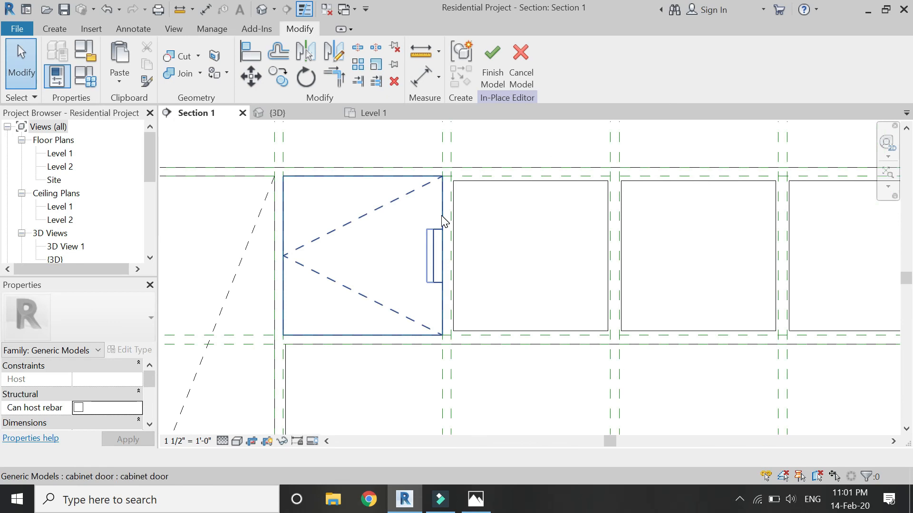
pyautogui.click(442, 220)
pyautogui.click(330, 61)
pyautogui.scroll(-2, 464, 197)
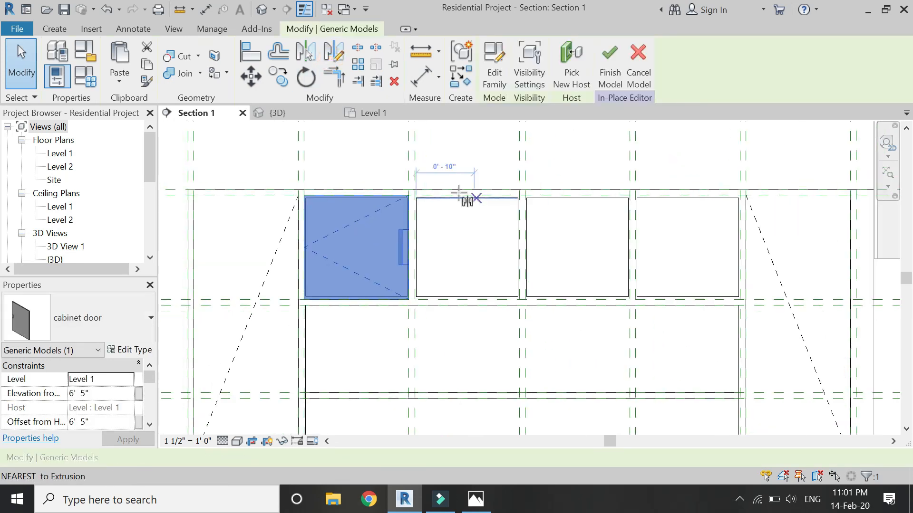
pyautogui.scroll(3, 418, 190)
pyautogui.scroll(-2, 593, 198)
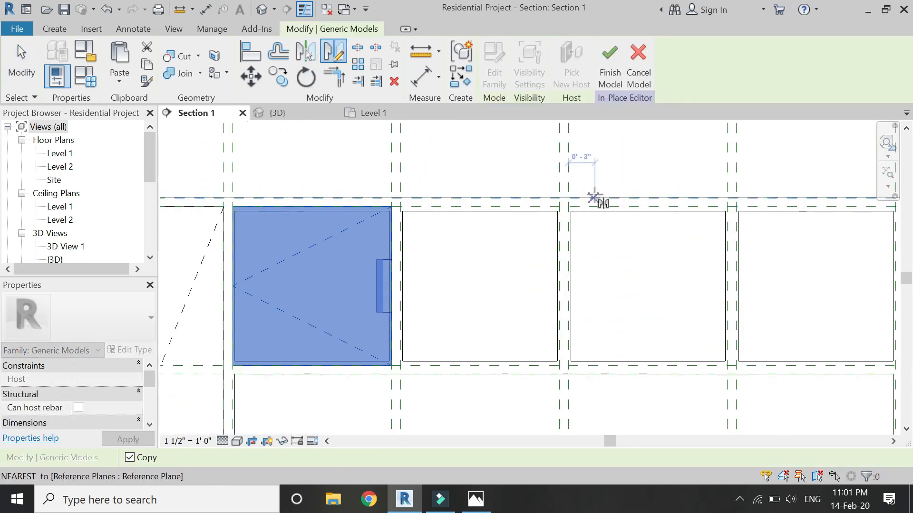
pyautogui.scroll(4, 564, 200)
pyautogui.click(528, 199)
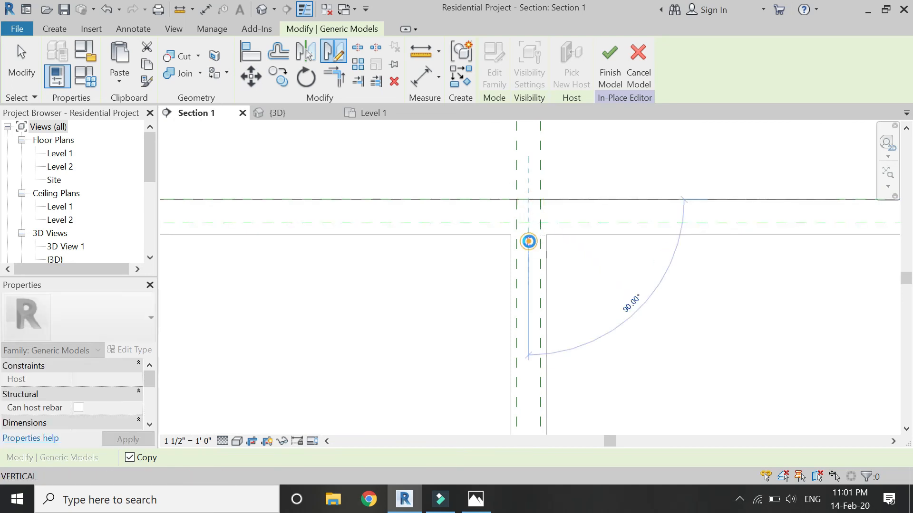
pyautogui.click(528, 241)
# Copy the mirrored upper door from the fourth upper compartment into the second one, corner to corner
pyautogui.scroll(-2, 536, 195)
pyautogui.press('c')
pyautogui.press('o')
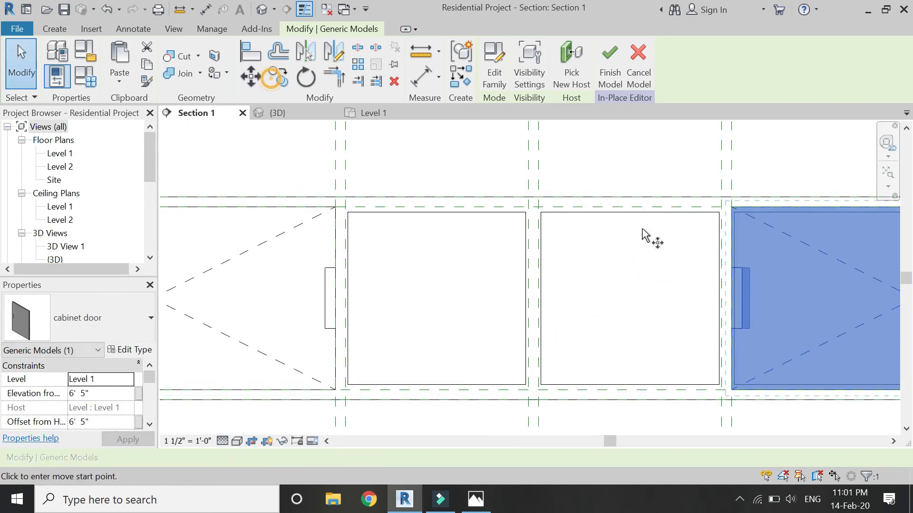
pyautogui.click(732, 207)
pyautogui.scroll(-3, 740, 216)
pyautogui.scroll(3, 502, 229)
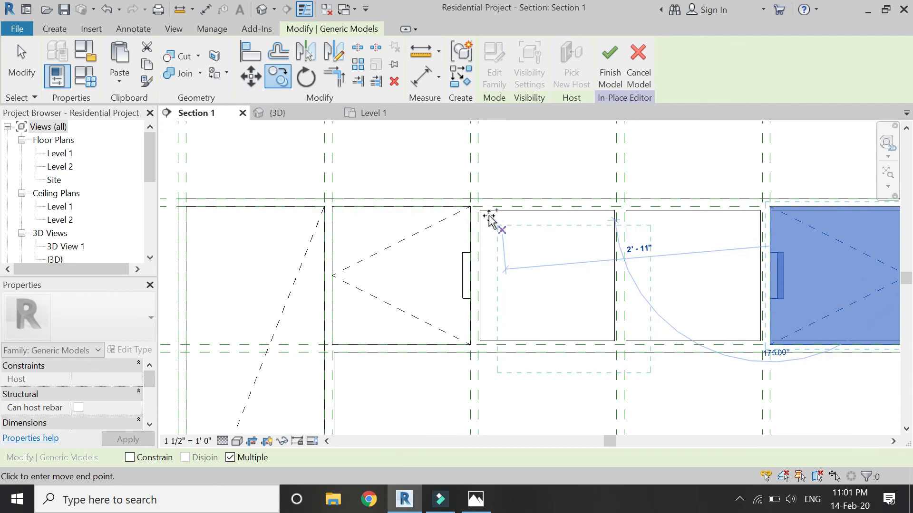
pyautogui.click(471, 201)
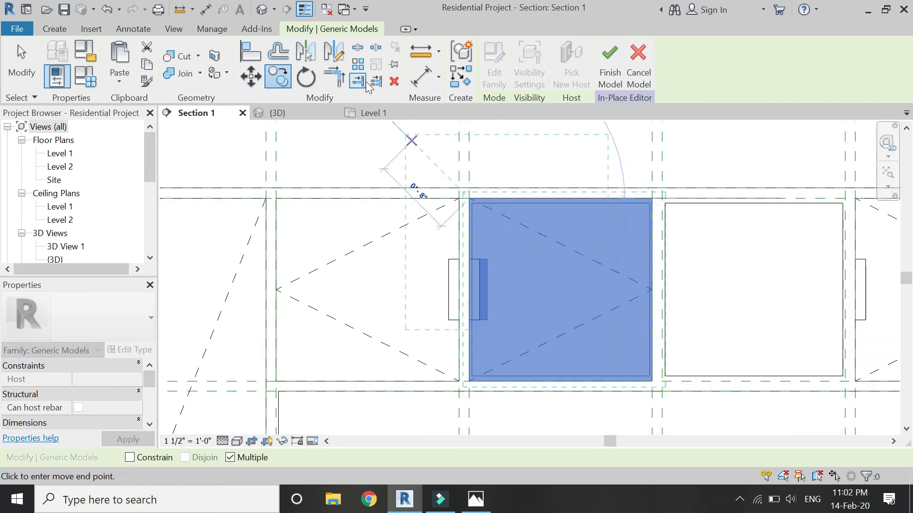
# Mirror a copy of the second upper door into the third upper compartment, about the midline between the two
pyautogui.scroll(4, 663, 194)
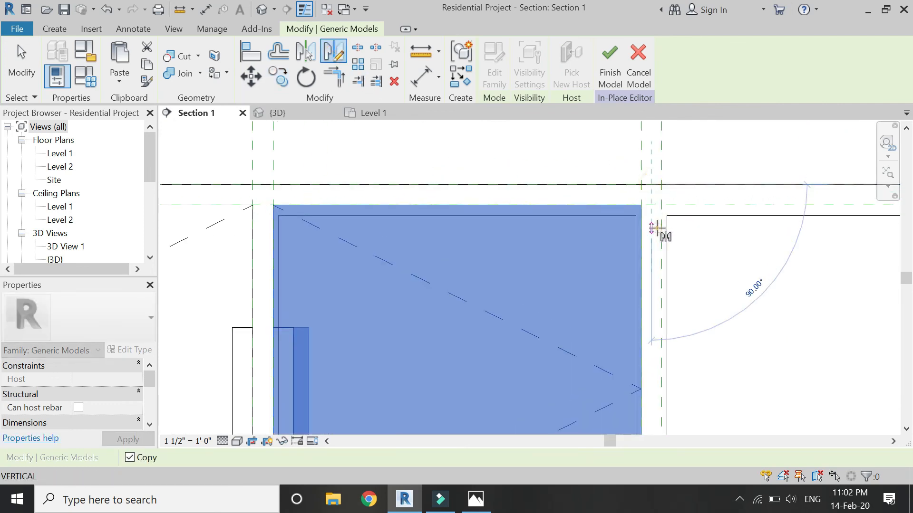
pyautogui.press('Escape')
pyautogui.scroll(-3, 570, 187)
pyautogui.scroll(-2, 475, 208)
pyautogui.press('Escape')
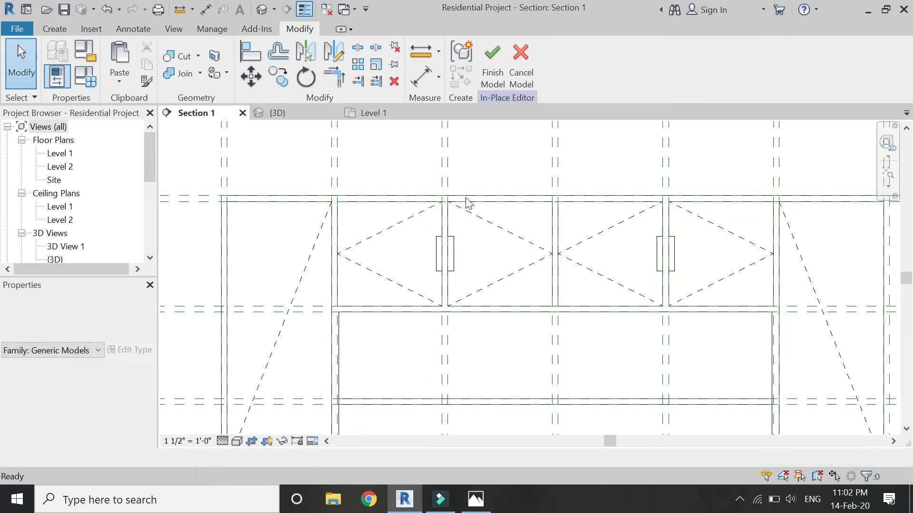
# Finish the in-place cabinet model and save the project
pyautogui.scroll(-3, 468, 194)
pyautogui.scroll(-1, 625, 169)
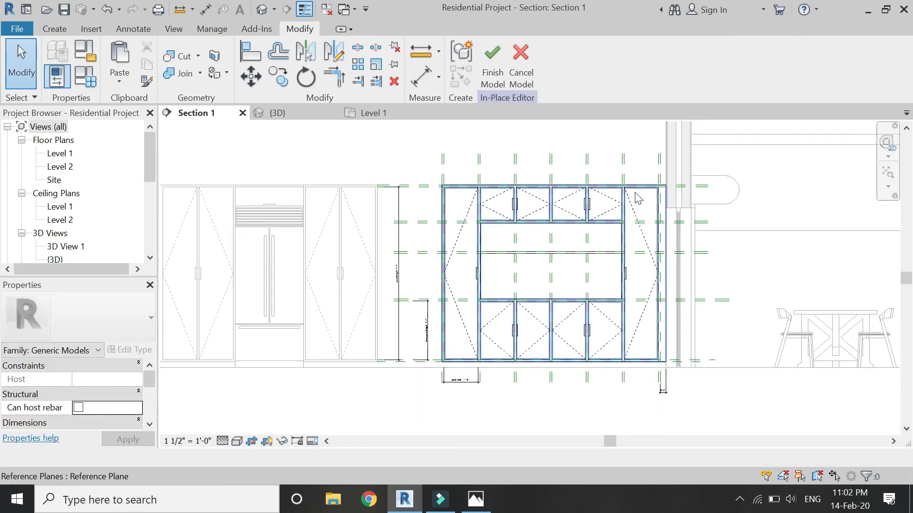
pyautogui.scroll(-2, 636, 198)
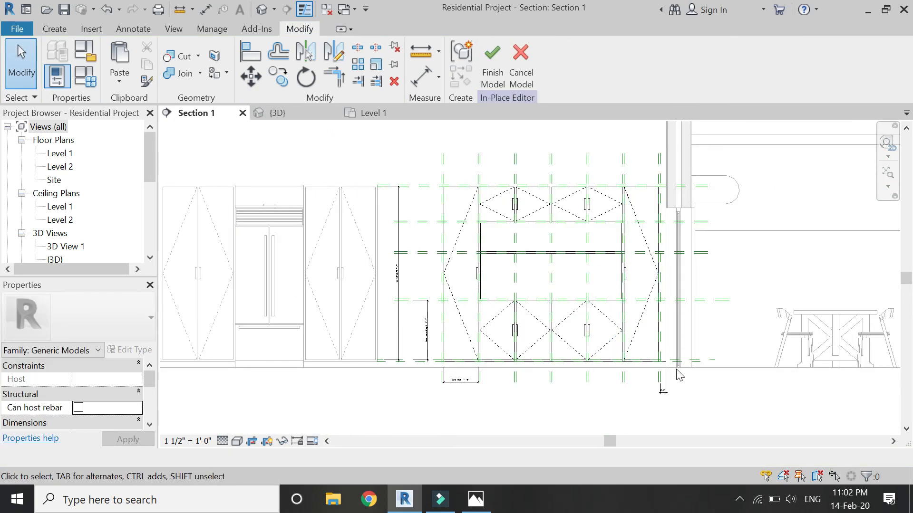
pyautogui.scroll(1, 623, 262)
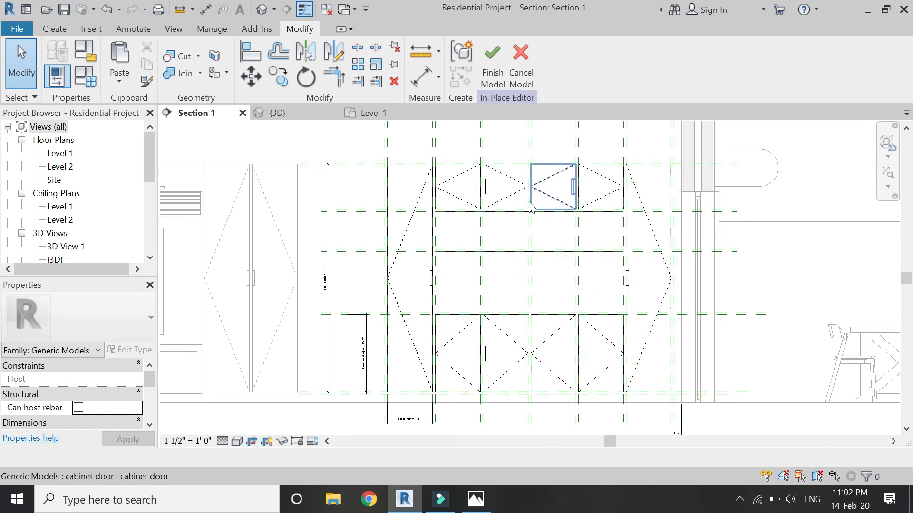
pyautogui.click(489, 85)
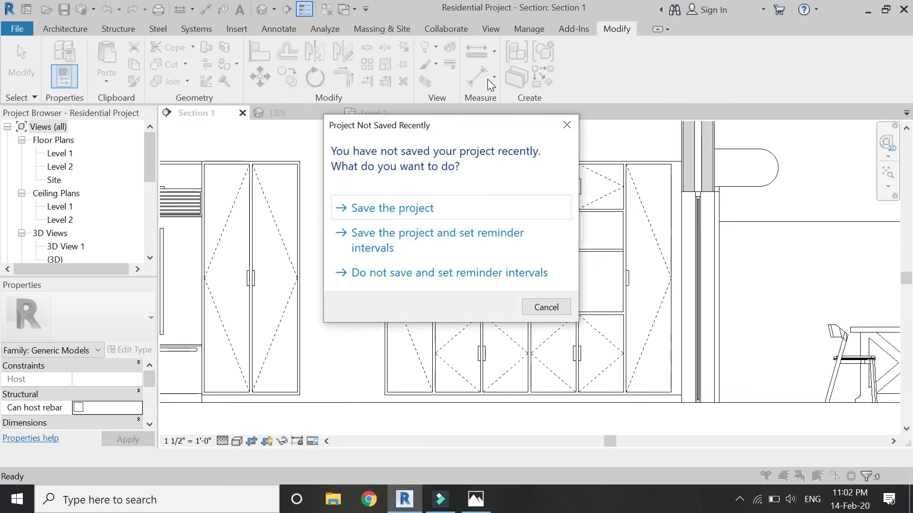
pyautogui.click(470, 209)
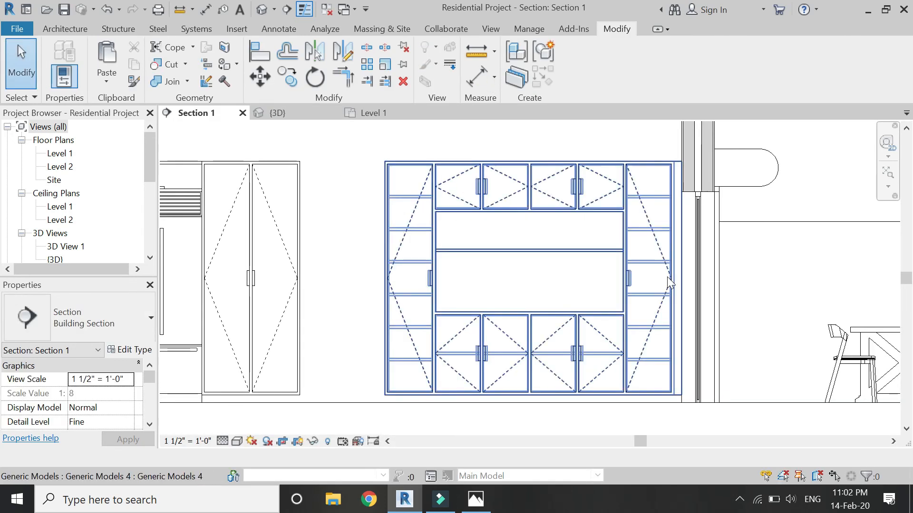
# Start a new in-place component in the Generic Models category, keeping the suggested name
pyautogui.scroll(-2, 669, 282)
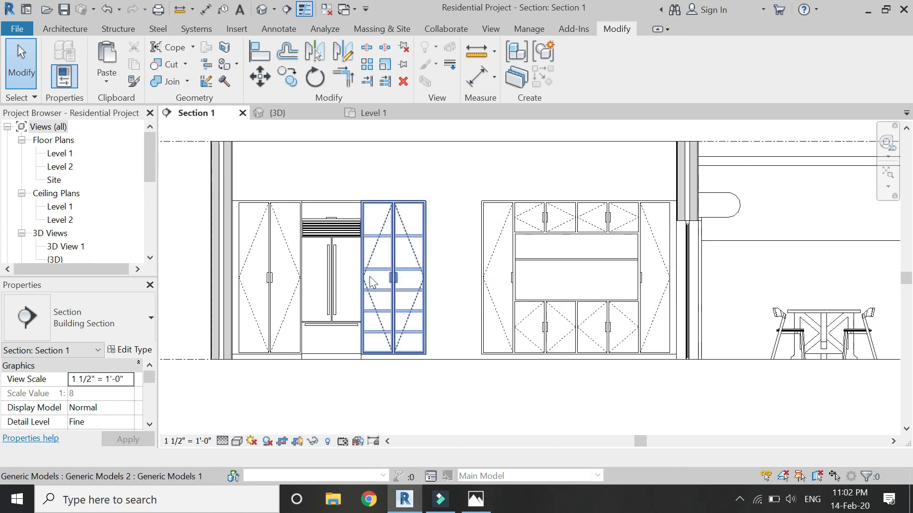
pyautogui.scroll(1, 446, 257)
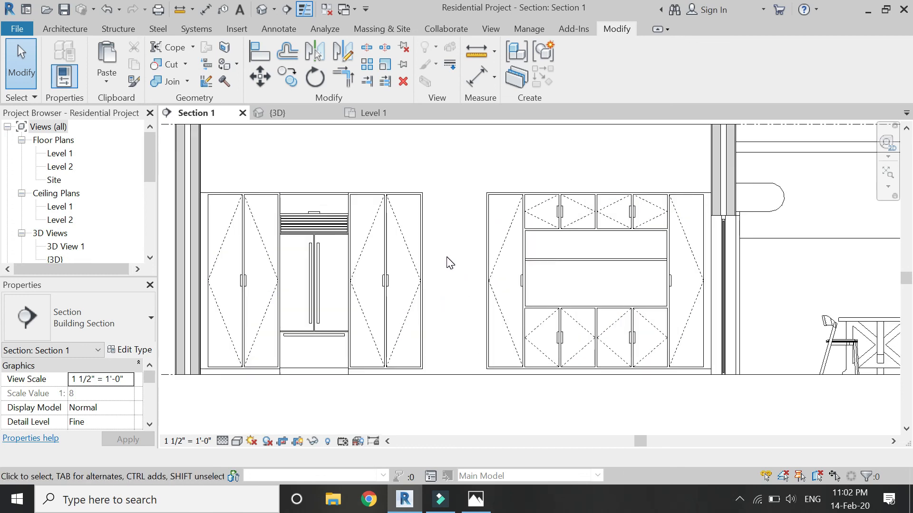
pyautogui.scroll(1, 446, 258)
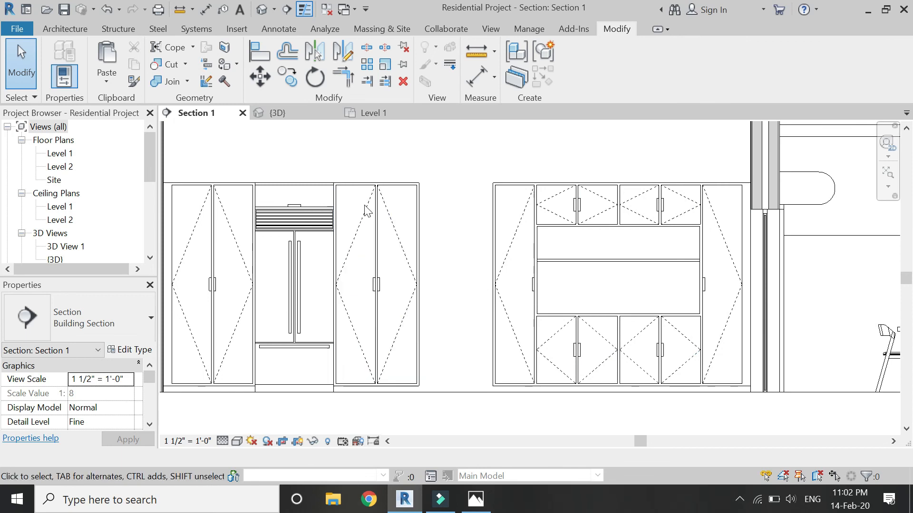
pyautogui.click(70, 30)
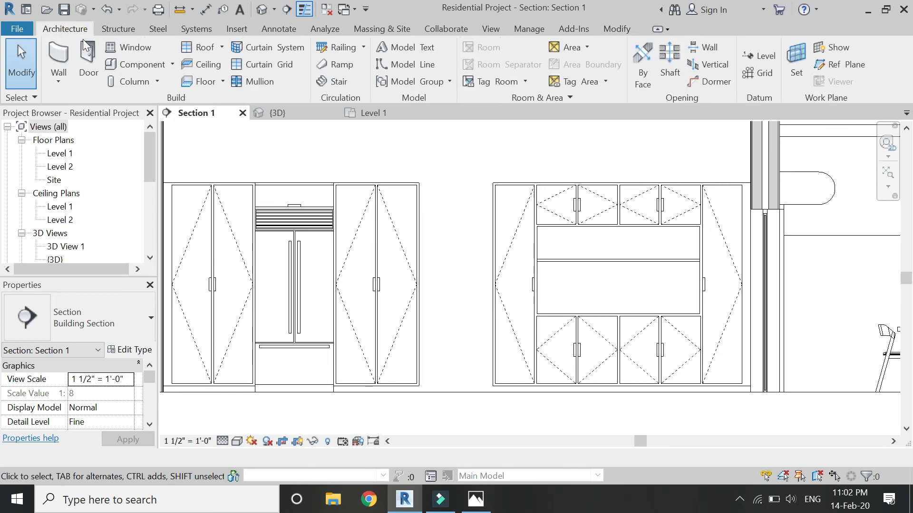
pyautogui.click(172, 67)
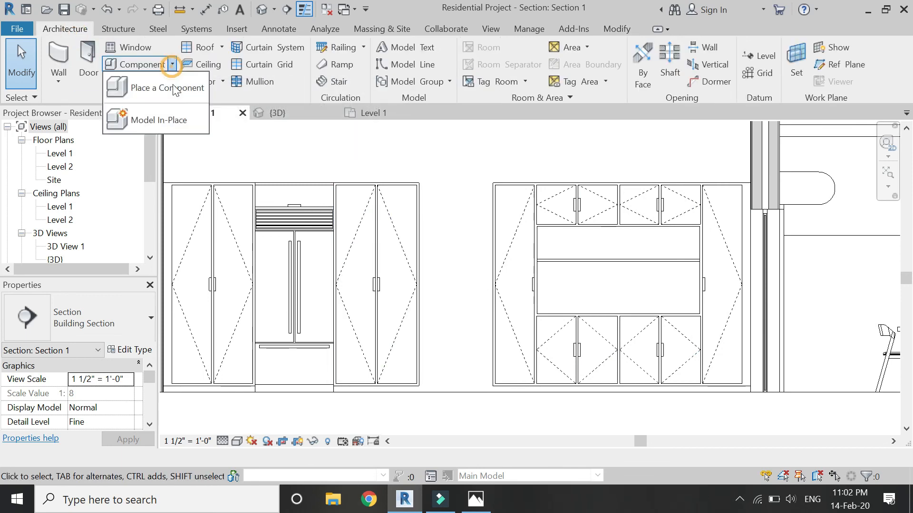
pyautogui.click(181, 127)
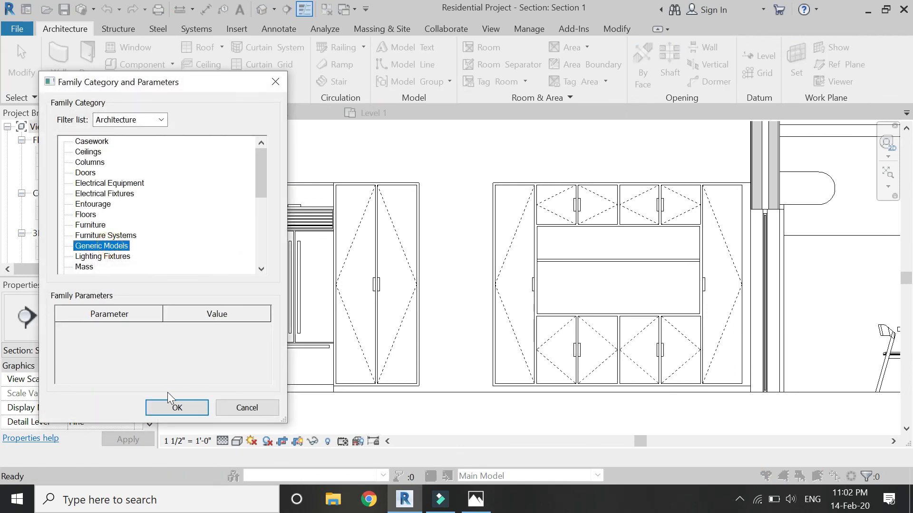
pyautogui.click(173, 404)
pyautogui.click(458, 271)
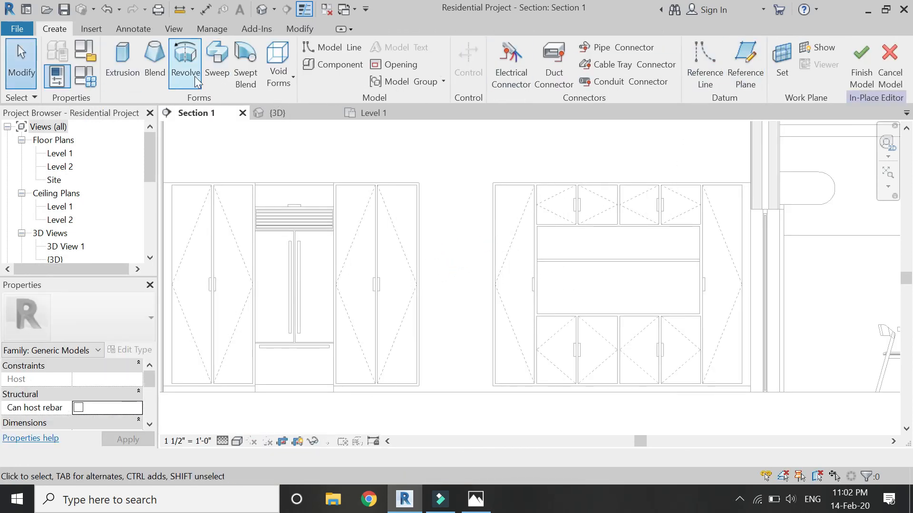
# Start an extrusion with the brick wall face behind the cabinets as its work plane
pyautogui.click(122, 62)
pyautogui.click(672, 406)
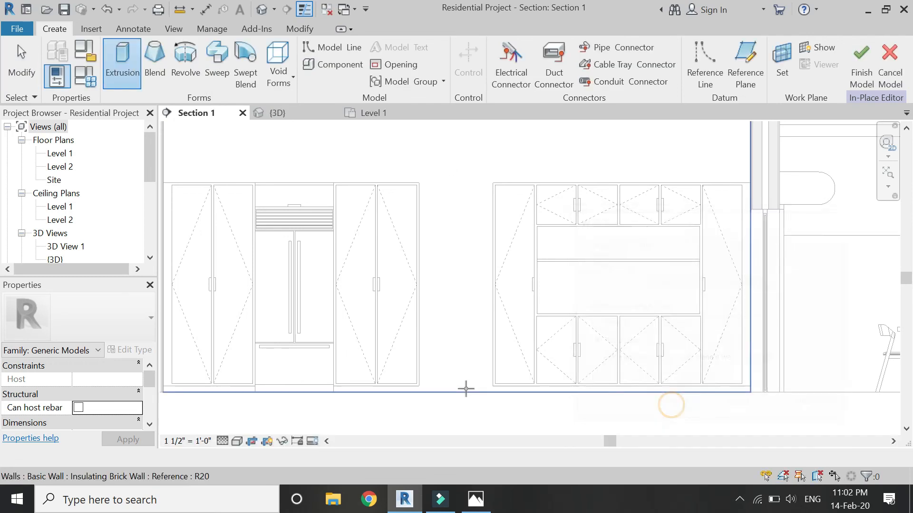
pyautogui.scroll(-1, 465, 386)
pyautogui.click(467, 386)
pyautogui.scroll(2, 468, 383)
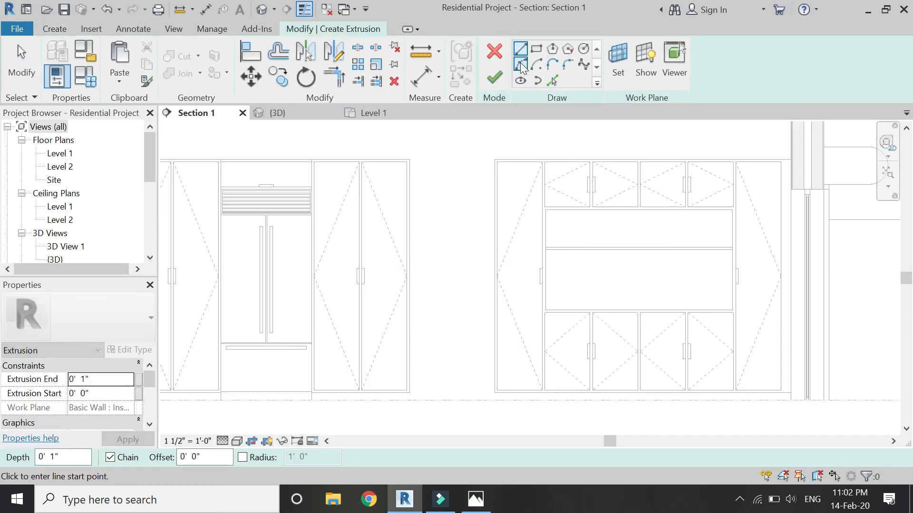
# Sketch two horizontal lines about 2'-10" long across the gap between the cabinets, one in the upper part and one joining their top corners
pyautogui.scroll(2, 419, 155)
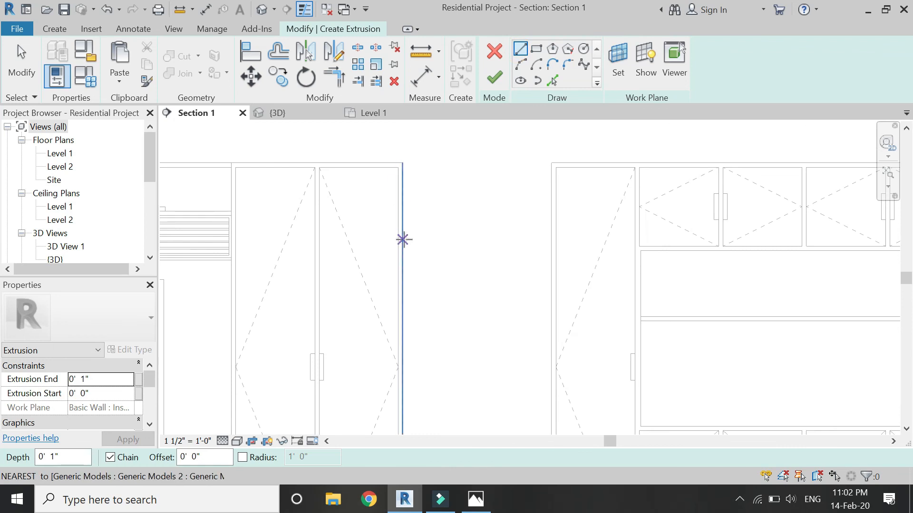
pyautogui.click(403, 239)
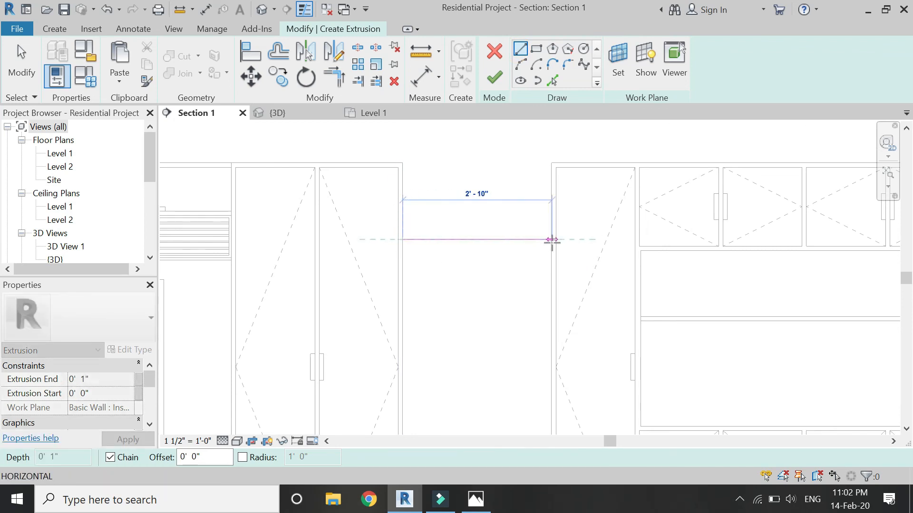
pyautogui.scroll(2, 552, 240)
pyautogui.click(551, 239)
pyautogui.press('Escape')
pyautogui.press('Escape')
pyautogui.scroll(-2, 418, 233)
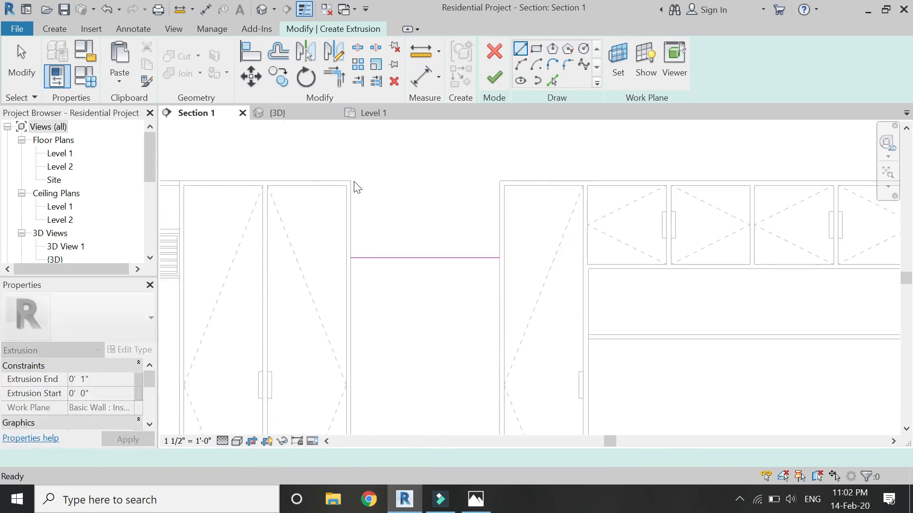
pyautogui.click(351, 181)
pyautogui.click(499, 181)
pyautogui.press('Escape')
pyautogui.scroll(-2, 421, 152)
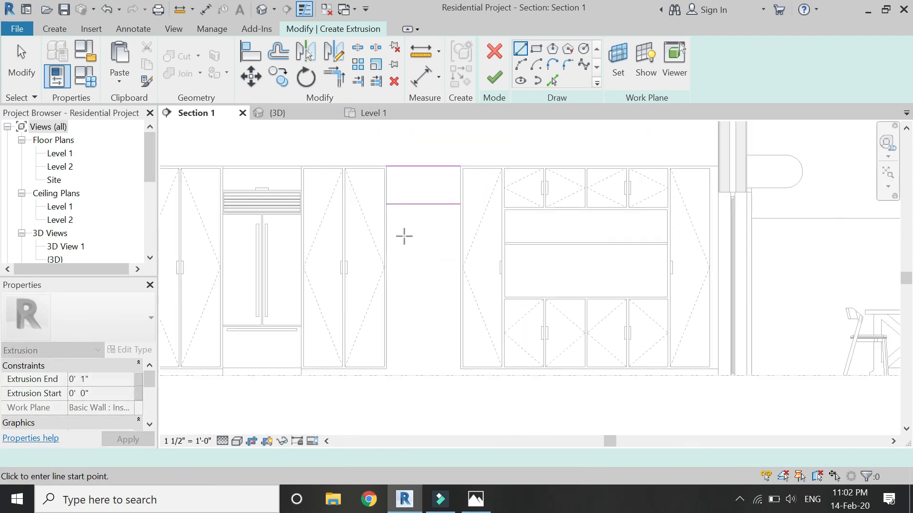
# Sketch two more horizontal lines about 2'-10" long across the gap between the cabinets, around its middle height
pyautogui.scroll(2, 392, 261)
pyautogui.click(383, 255)
pyautogui.press('Escape')
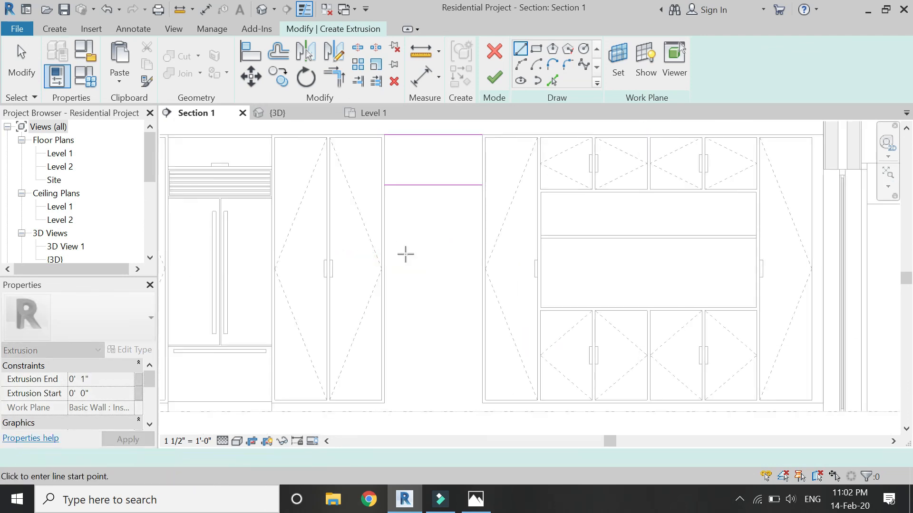
pyautogui.click(388, 251)
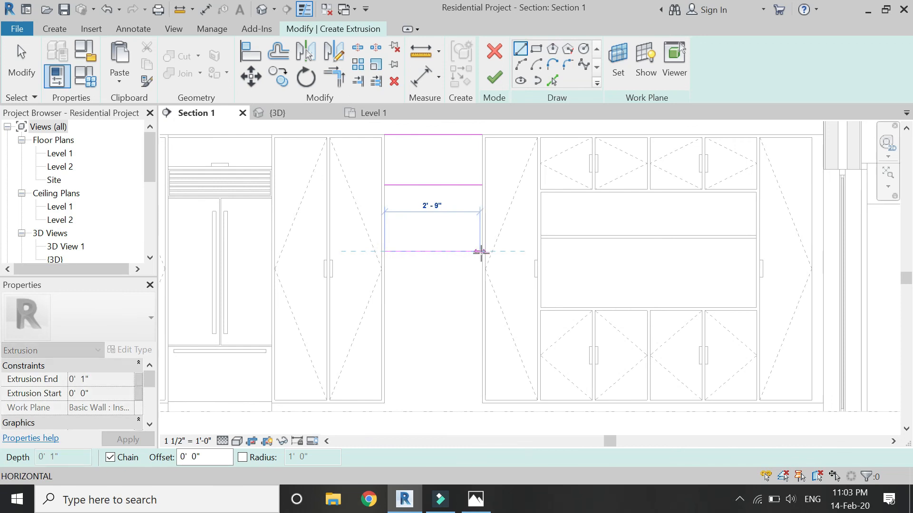
pyautogui.scroll(3, 481, 252)
pyautogui.click(485, 251)
pyautogui.scroll(-2, 399, 192)
pyautogui.press('Escape')
pyautogui.click(319, 309)
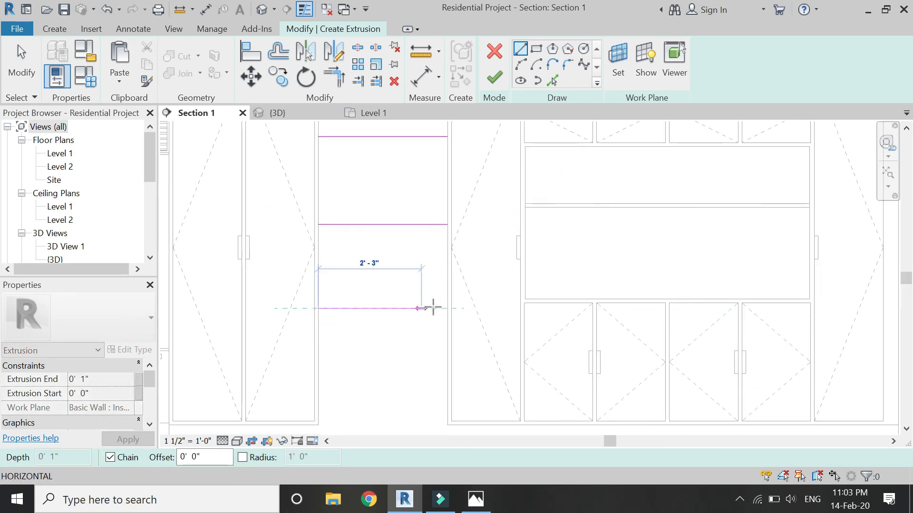
pyautogui.scroll(2, 444, 309)
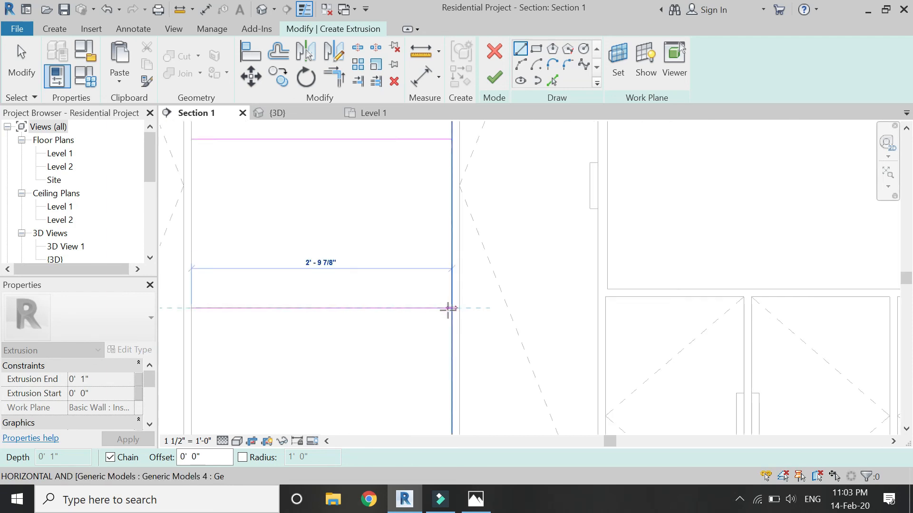
pyautogui.click(448, 310)
pyautogui.scroll(-2, 352, 194)
pyautogui.press('Escape')
# Sketch two more horizontal lines across the lower part of the gap, the last one joining the cabinets' bottom corners
pyautogui.scroll(2, 291, 312)
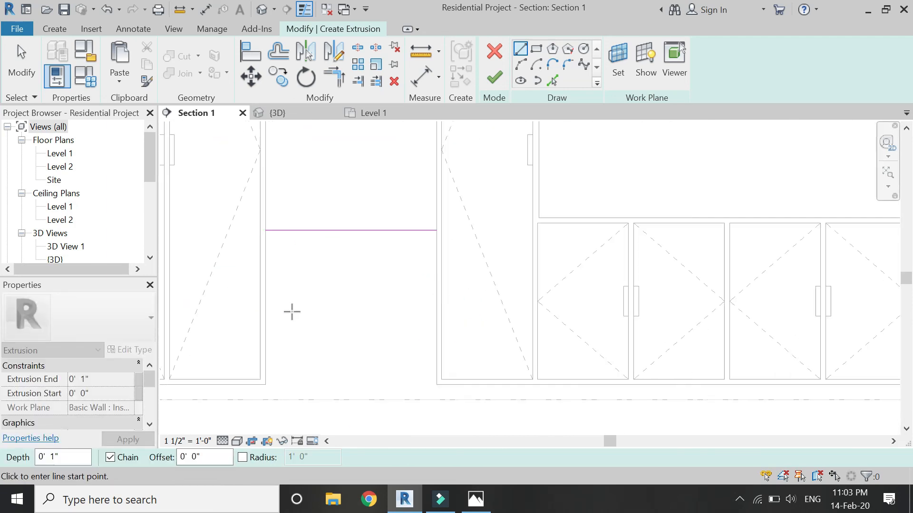
pyautogui.click(266, 320)
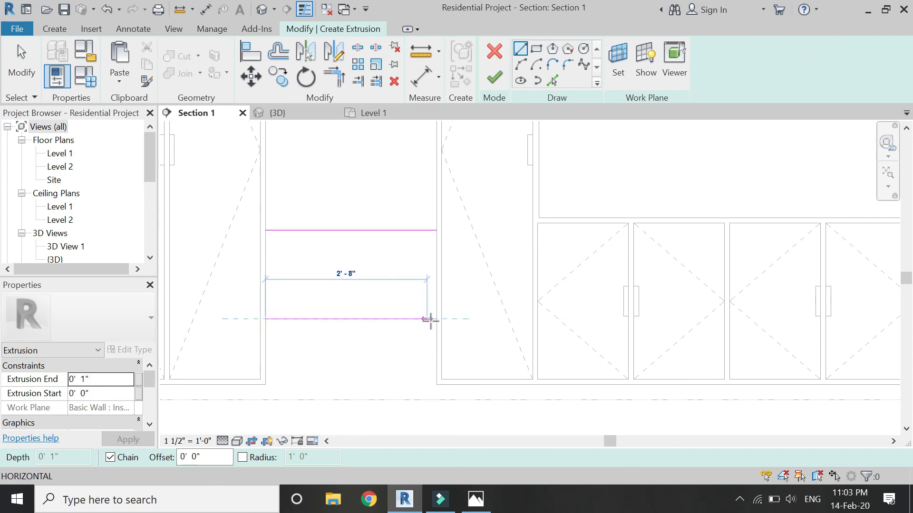
pyautogui.click(435, 319)
pyautogui.press('Escape')
pyautogui.click(264, 384)
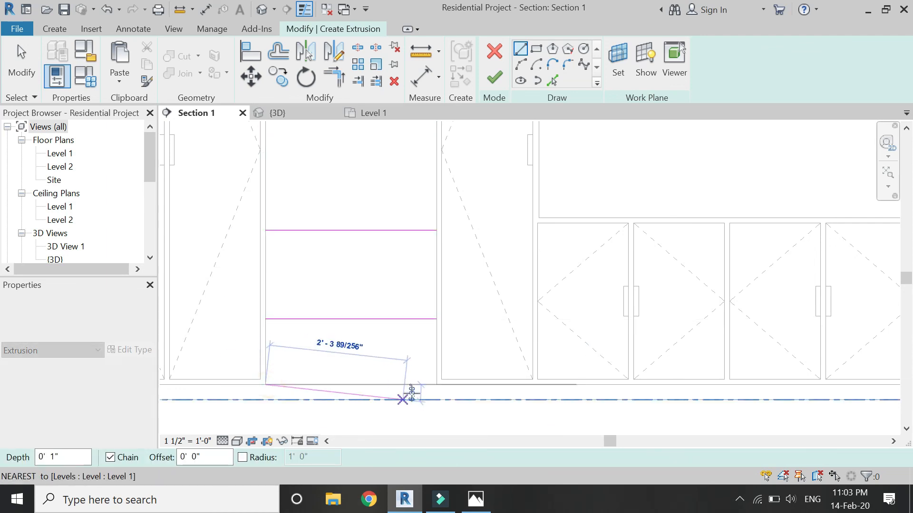
pyautogui.click(432, 384)
pyautogui.scroll(-2, 394, 400)
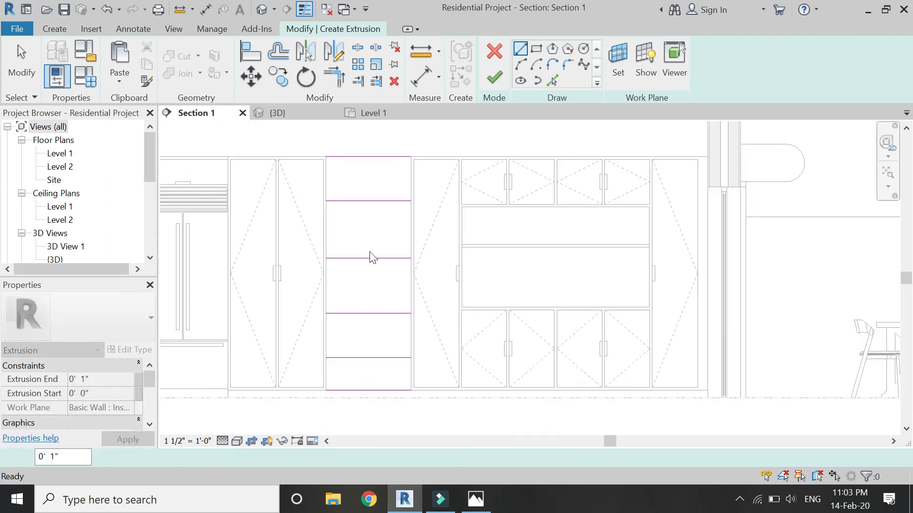
pyautogui.press('Escape')
# Space the six horizontal sketch lines equally with one aligned dimension string and remove that dimension
pyautogui.press('d')
pyautogui.press('i')
pyautogui.click(379, 201)
pyautogui.click(376, 259)
pyautogui.click(370, 314)
pyautogui.click(373, 387)
pyautogui.click(364, 257)
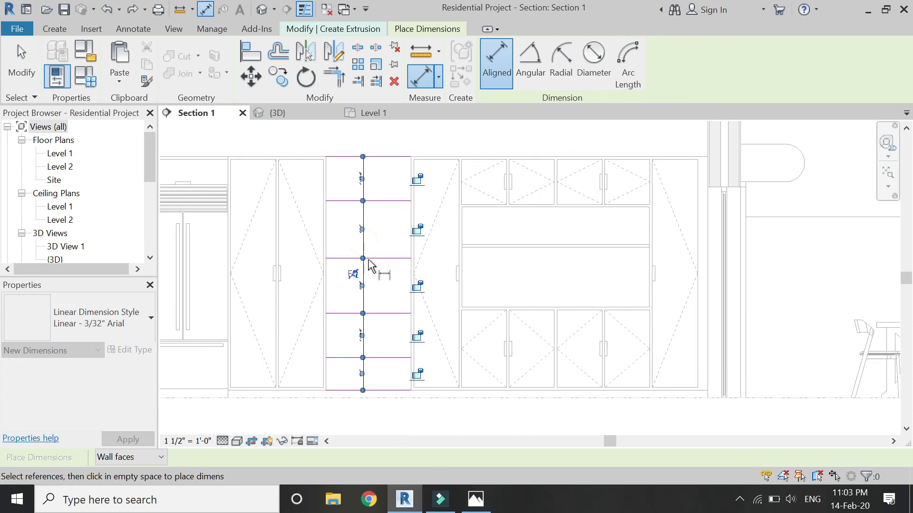
pyautogui.click(354, 274)
pyautogui.press('Escape')
pyautogui.click(367, 274)
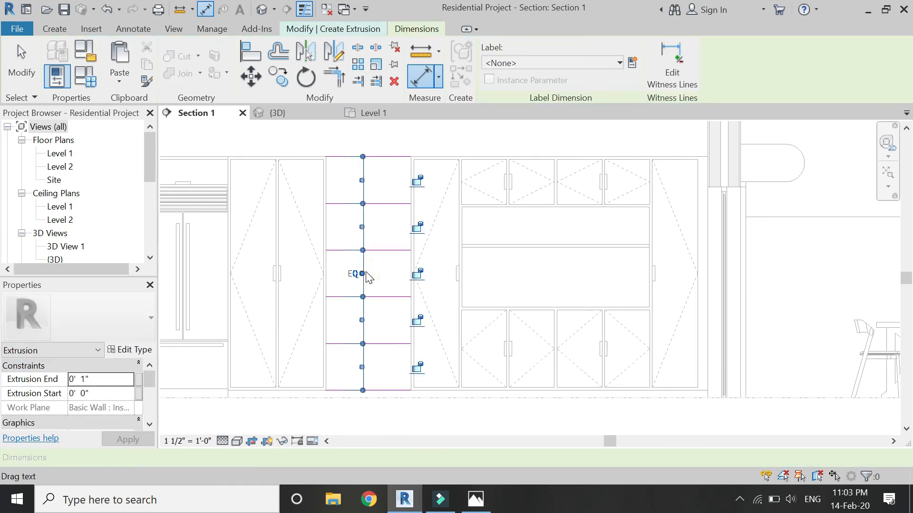
pyautogui.press('Escape')
# Offset the second-lowest line by 1/2" to both sides as copies and delete the original line between them
pyautogui.click(279, 55)
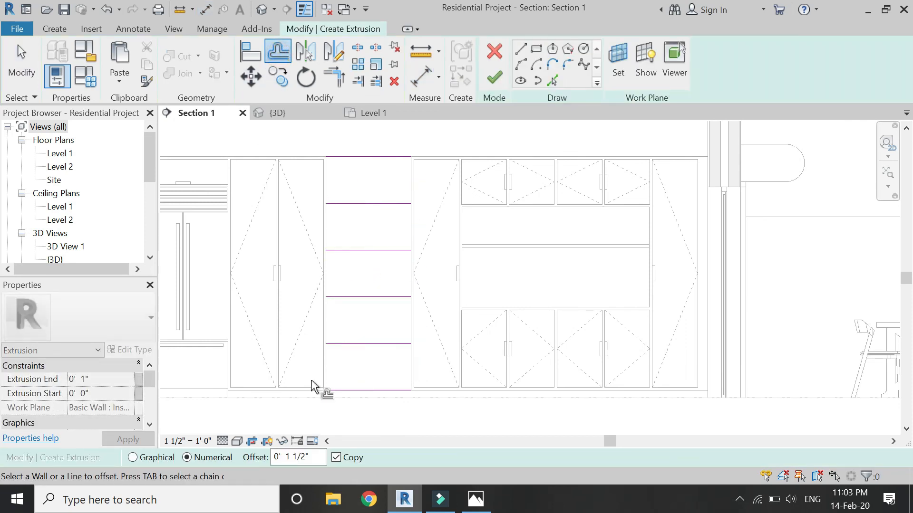
pyautogui.scroll(4, 357, 393)
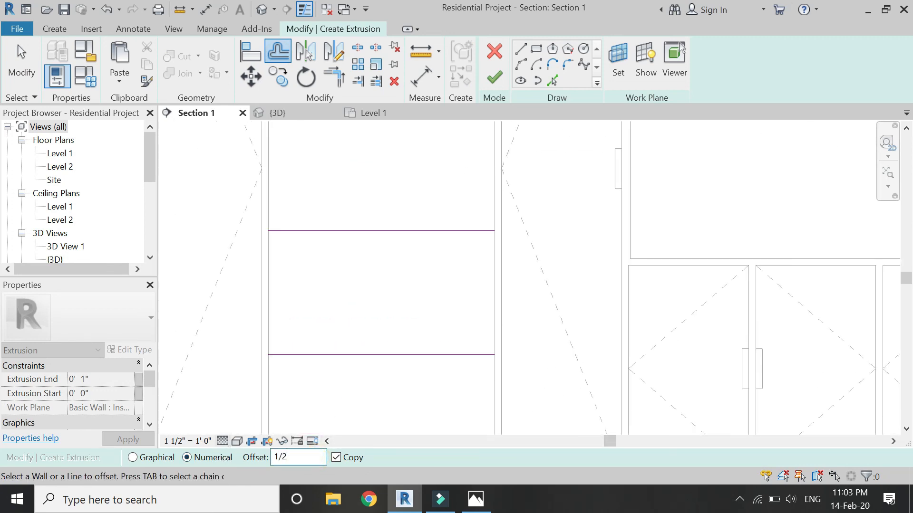
pyautogui.click(351, 356)
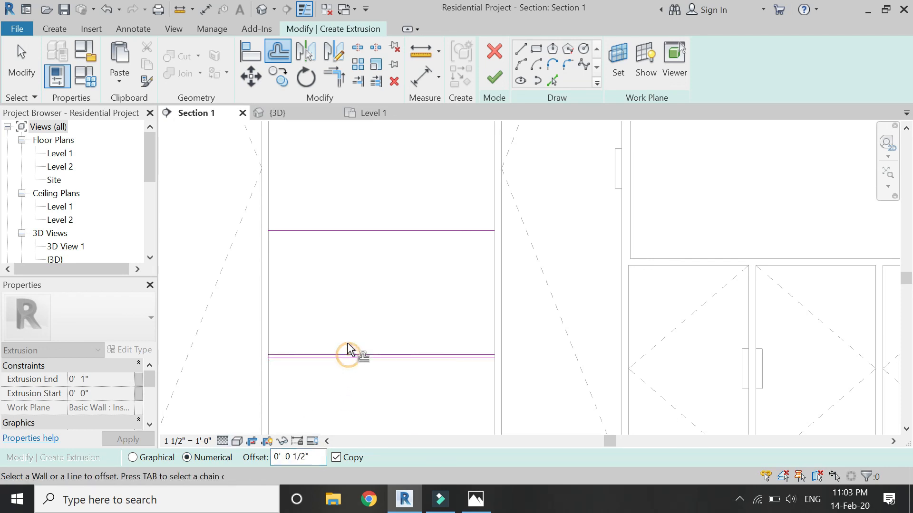
pyautogui.scroll(2, 351, 357)
pyautogui.scroll(2, 353, 358)
pyautogui.press('Escape')
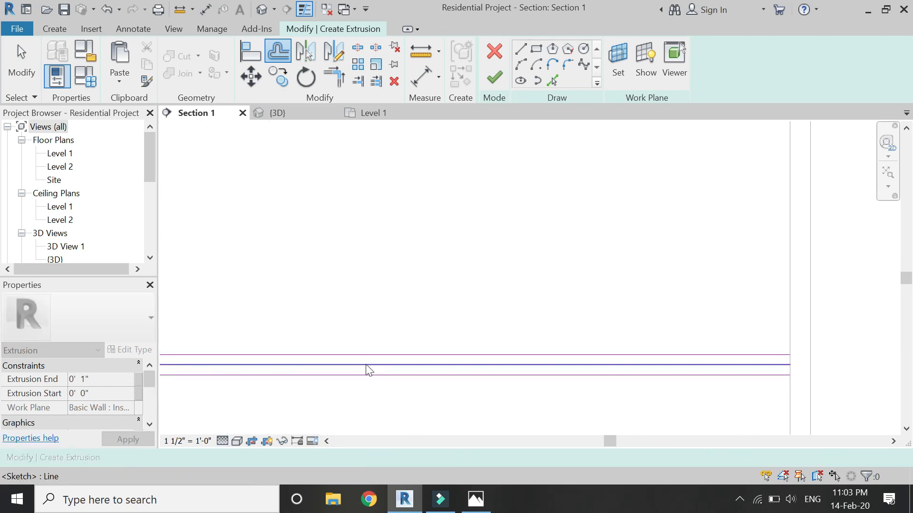
pyautogui.click(366, 365)
pyautogui.press('Delete')
pyautogui.scroll(-2, 479, 341)
# Close both ends of the two offset lines with short vertical lines to form a thin shelf outline
pyautogui.click(524, 53)
pyautogui.click(262, 346)
pyautogui.click(262, 358)
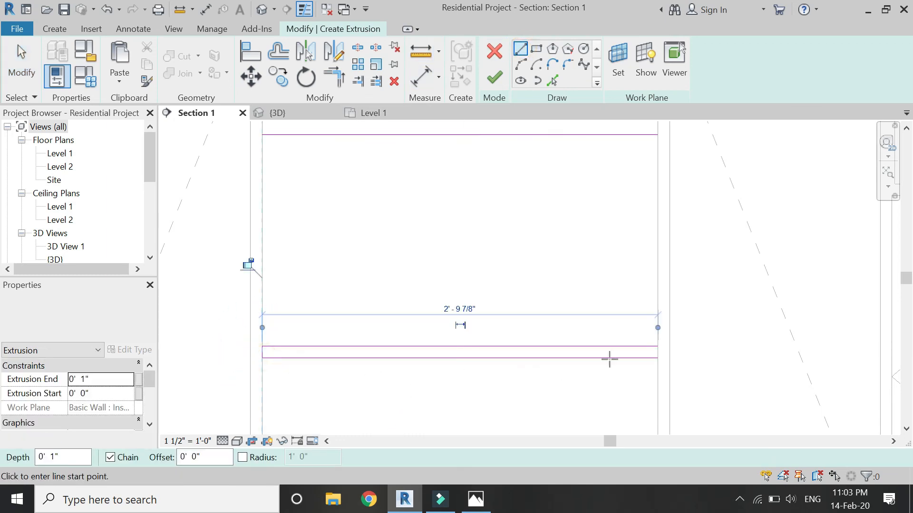
pyautogui.click(658, 347)
pyautogui.click(658, 358)
pyautogui.press('Escape')
# Copy the closed shelf outline, with multiple copies, onto the three intermediate horizontal lines above it
pyautogui.moveTo(689, 333); pyautogui.dragTo(412, 387)
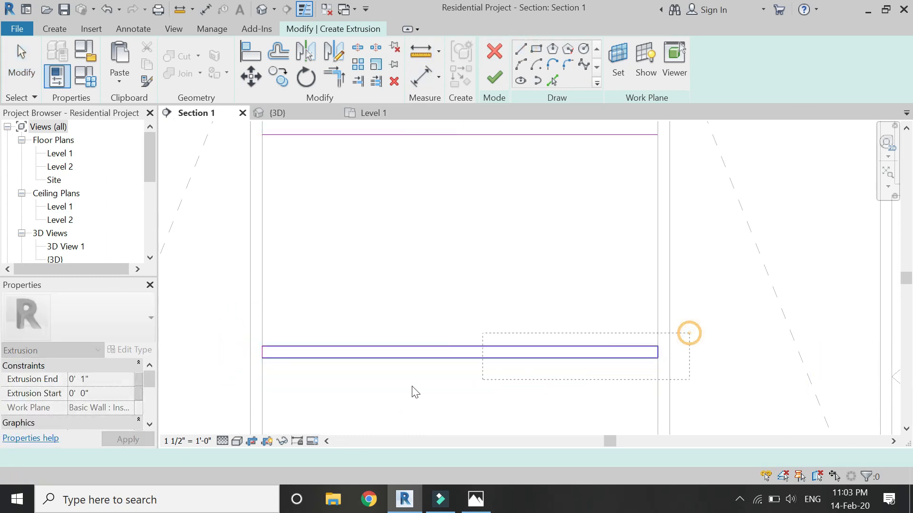
pyautogui.moveTo(230, 395); pyautogui.dragTo(275, 383)
pyautogui.moveTo(745, 312); pyautogui.dragTo(281, 407)
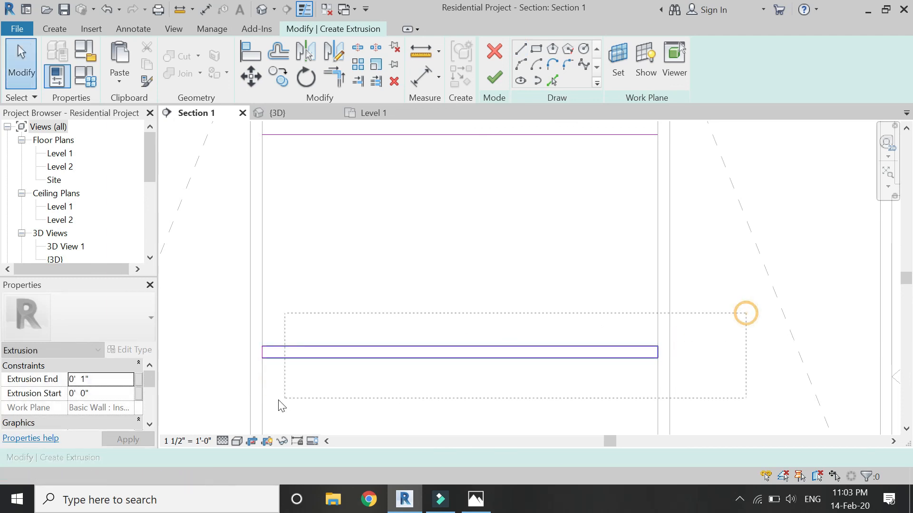
pyautogui.moveTo(227, 424); pyautogui.dragTo(228, 424)
pyautogui.click(278, 76)
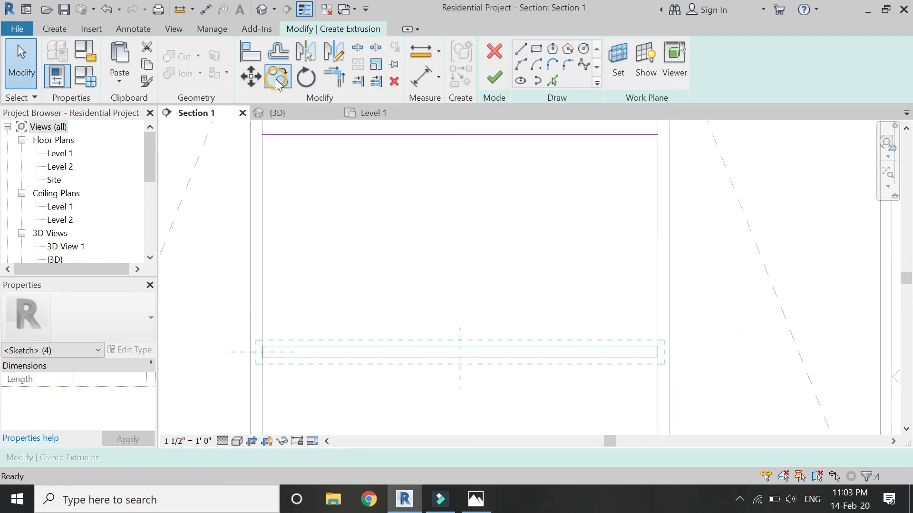
pyautogui.scroll(3, 267, 354)
pyautogui.scroll(-3, 281, 376)
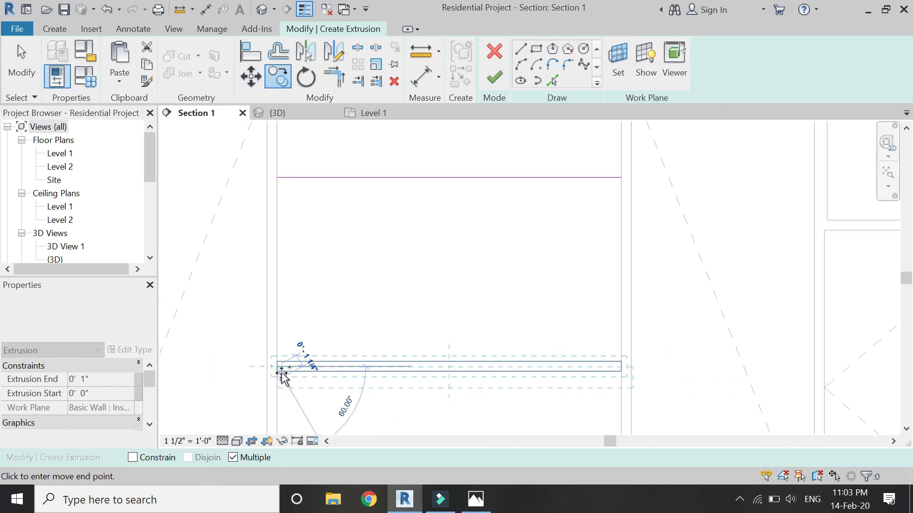
pyautogui.scroll(3, 269, 236)
pyautogui.click(269, 238)
pyautogui.scroll(-3, 305, 333)
pyautogui.scroll(3, 286, 161)
pyautogui.click(302, 174)
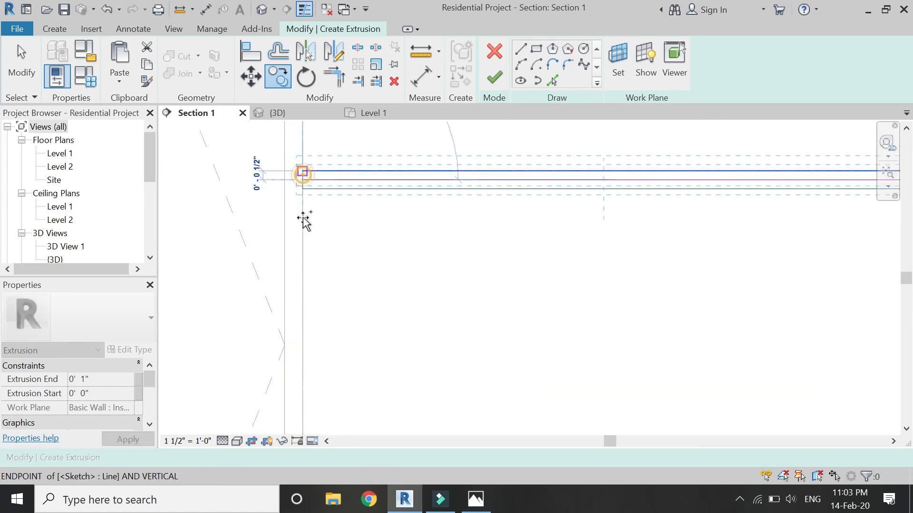
pyautogui.scroll(-3, 315, 367)
pyautogui.scroll(3, 311, 151)
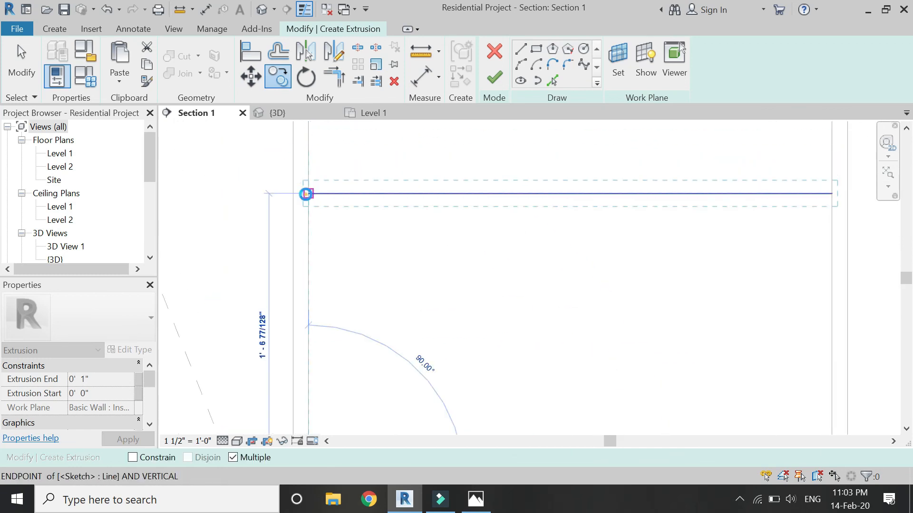
pyautogui.click(308, 193)
pyautogui.scroll(-3, 311, 335)
pyautogui.scroll(3, 305, 214)
pyautogui.press('Escape')
pyautogui.scroll(-3, 345, 146)
pyautogui.press('Escape')
# Delete the line joining the cabinets' top corners and the leftover centre lines inside the copied shelf outlines
pyautogui.click(363, 171)
pyautogui.press('Delete')
pyautogui.press('Escape')
pyautogui.scroll(5, 339, 221)
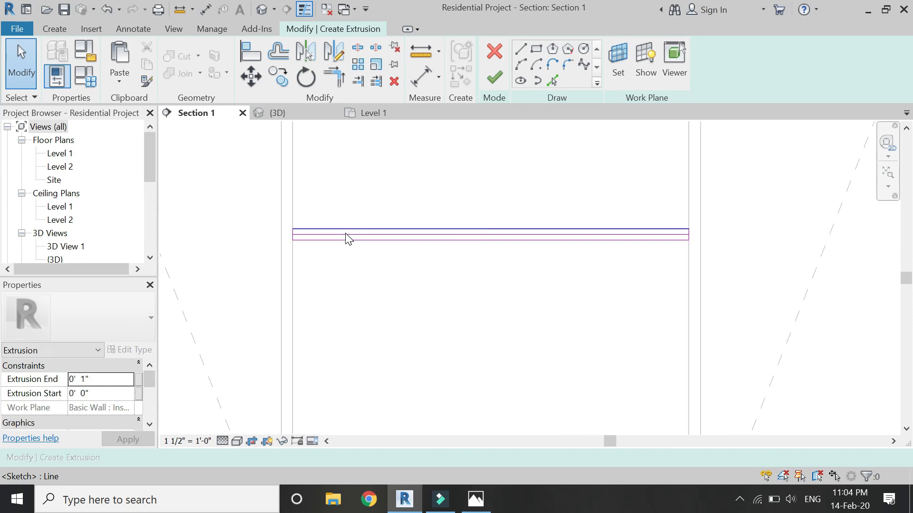
pyautogui.scroll(-3, 391, 176)
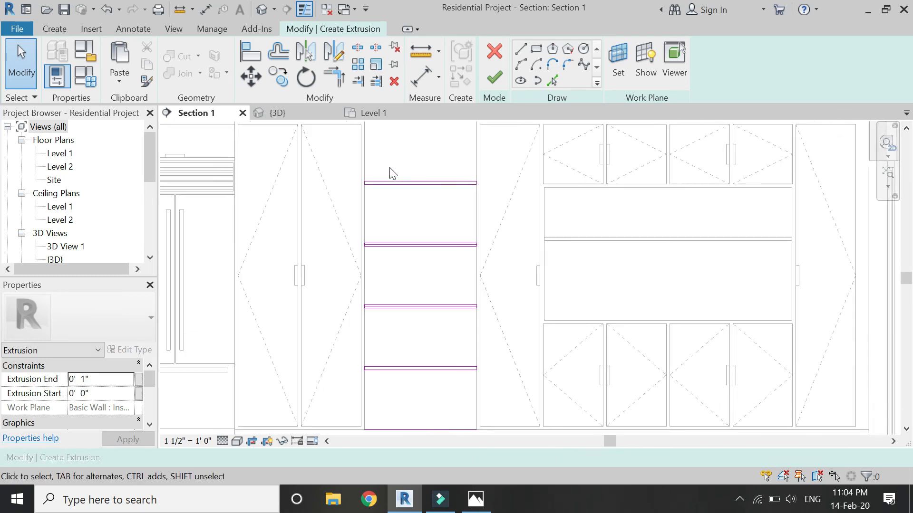
pyautogui.scroll(4, 401, 230)
pyautogui.scroll(-4, 401, 223)
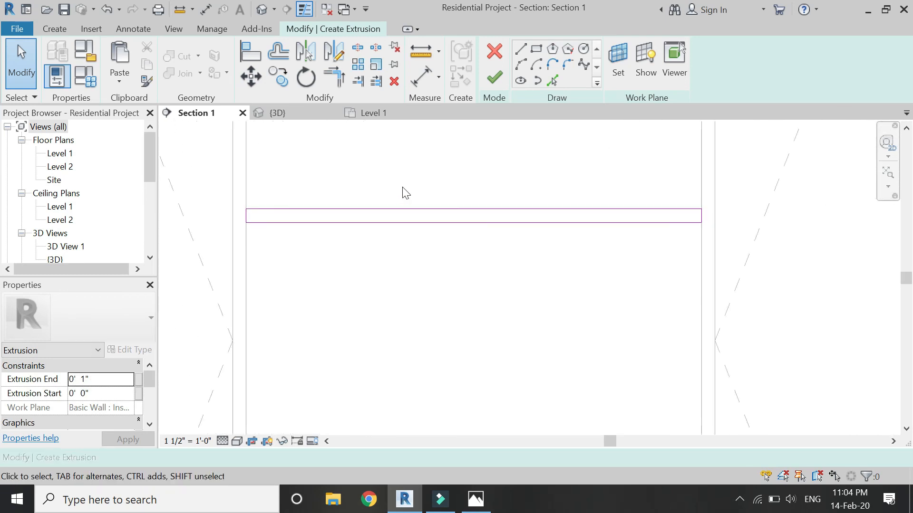
pyautogui.scroll(5, 391, 284)
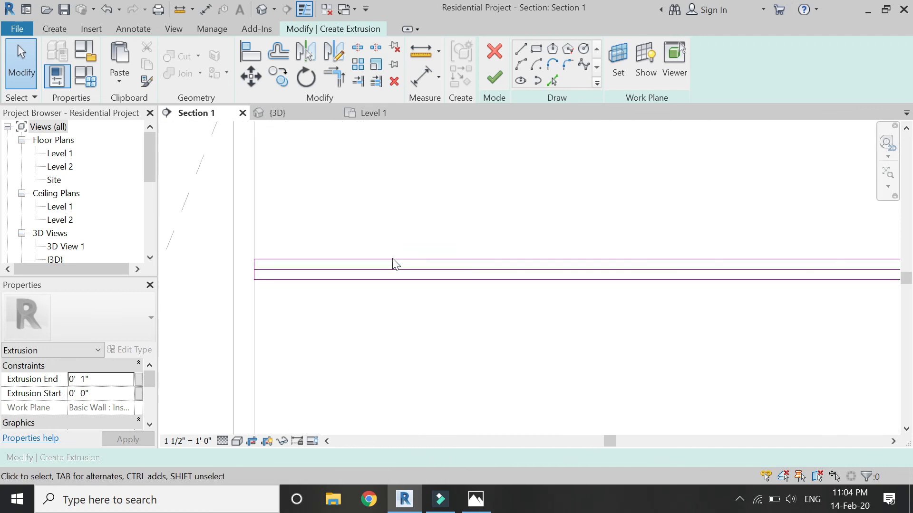
pyautogui.scroll(-1, 398, 209)
pyautogui.scroll(-4, 398, 209)
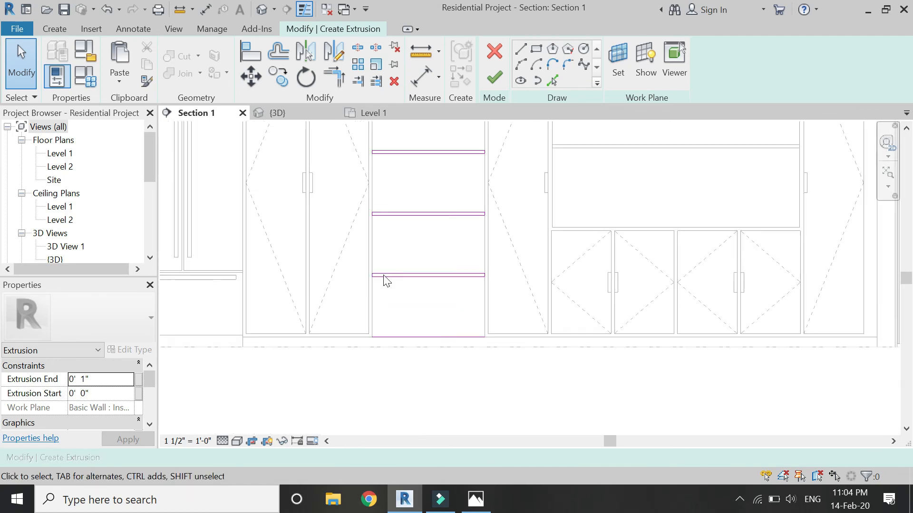
# Offset a copy of the lowest sketch line upward by 1"
pyautogui.click(278, 51)
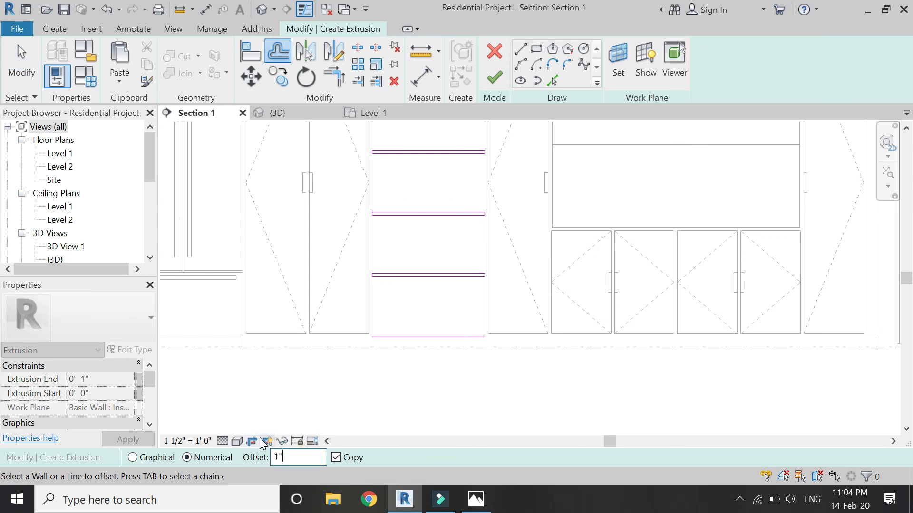
pyautogui.scroll(2, 394, 352)
pyautogui.click(405, 325)
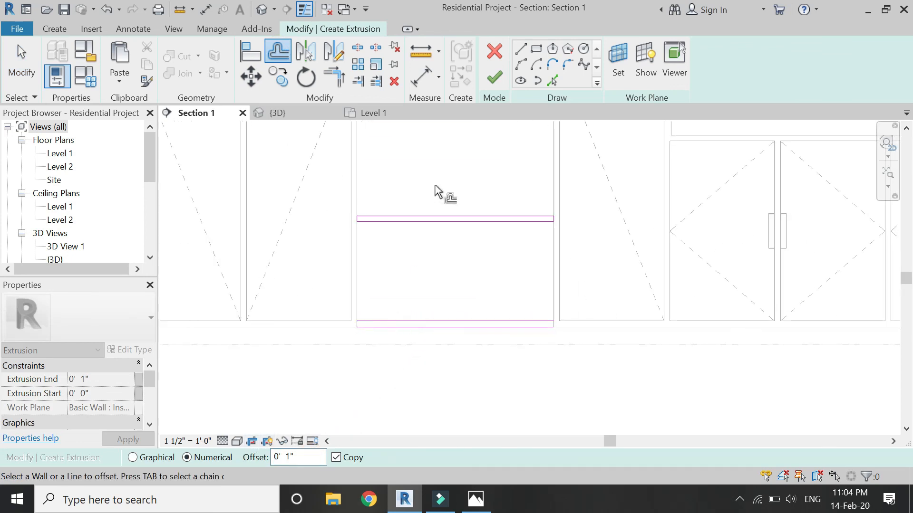
pyautogui.press('Escape')
# Close both ends of the lowest shelf outline with short vertical lines 1" high
pyautogui.click(521, 50)
pyautogui.scroll(1, 344, 317)
pyautogui.scroll(2, 345, 314)
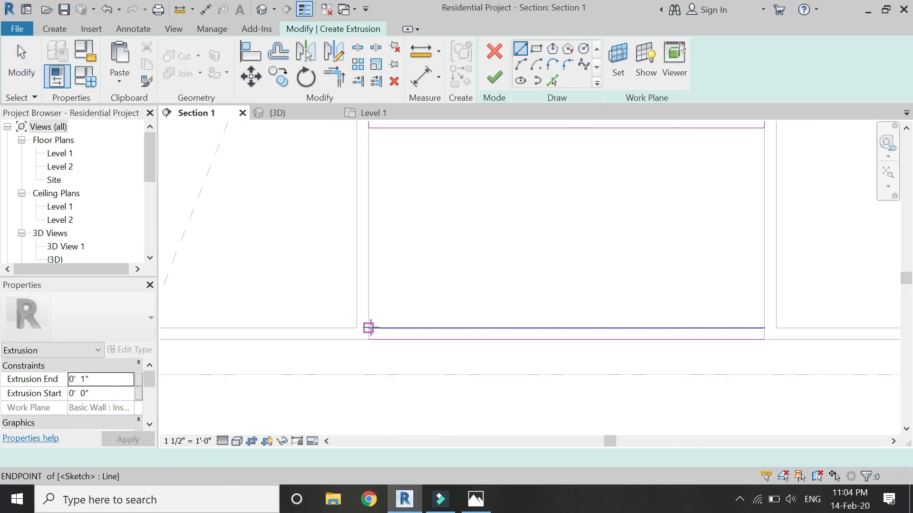
pyautogui.click(369, 328)
pyautogui.click(369, 339)
pyautogui.click(763, 328)
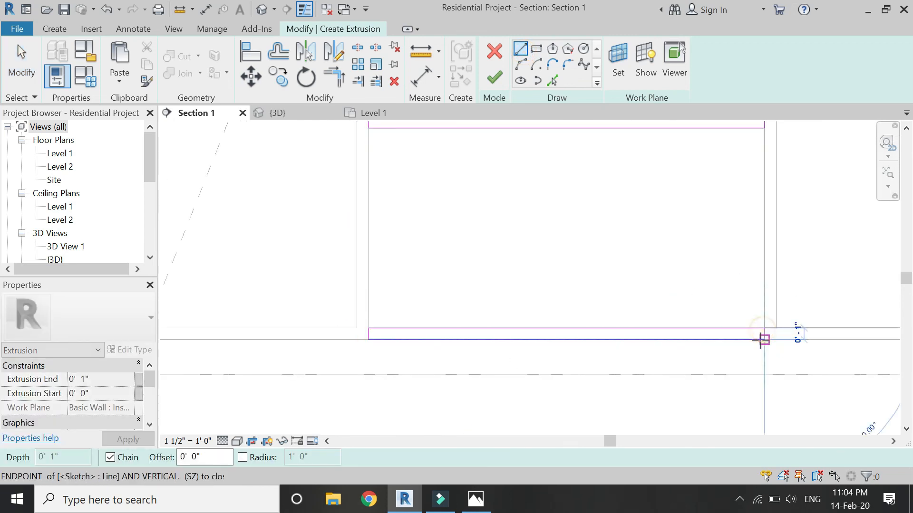
pyautogui.click(764, 340)
pyautogui.scroll(-6, 367, 429)
pyautogui.scroll(-4, 381, 373)
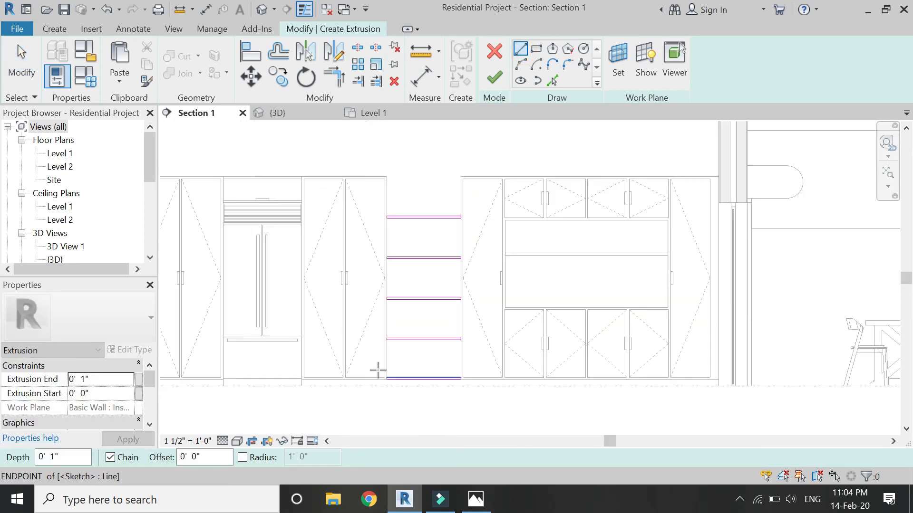
pyautogui.press('Escape')
pyautogui.press('Escape')
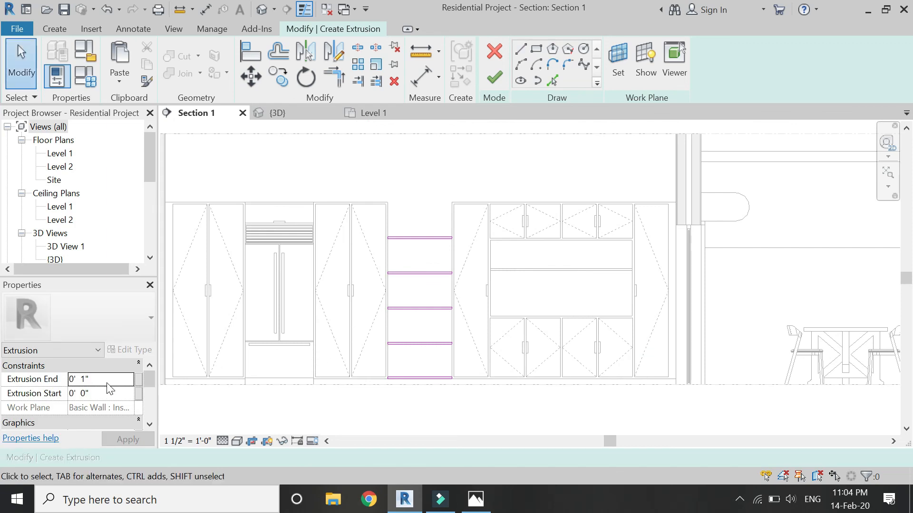
# Finish the shelf extrusion with an extrusion end of 1' 3" and complete the in-place model from the {3D} view
pyautogui.click(105, 378)
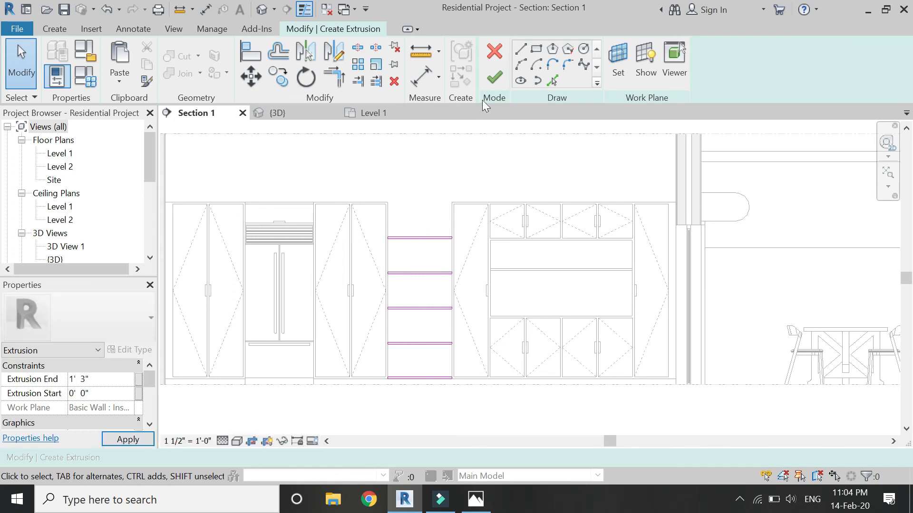
pyautogui.click(491, 78)
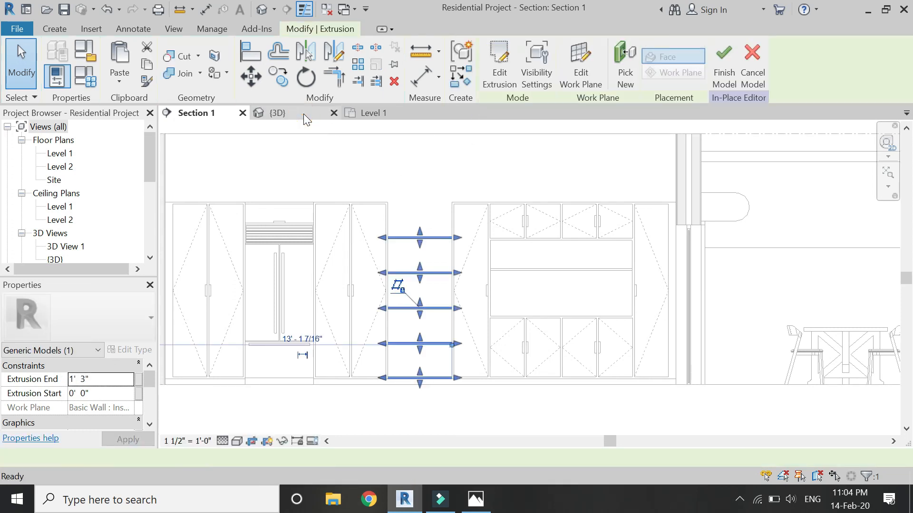
pyautogui.click(303, 114)
pyautogui.click(316, 149)
pyautogui.click(495, 67)
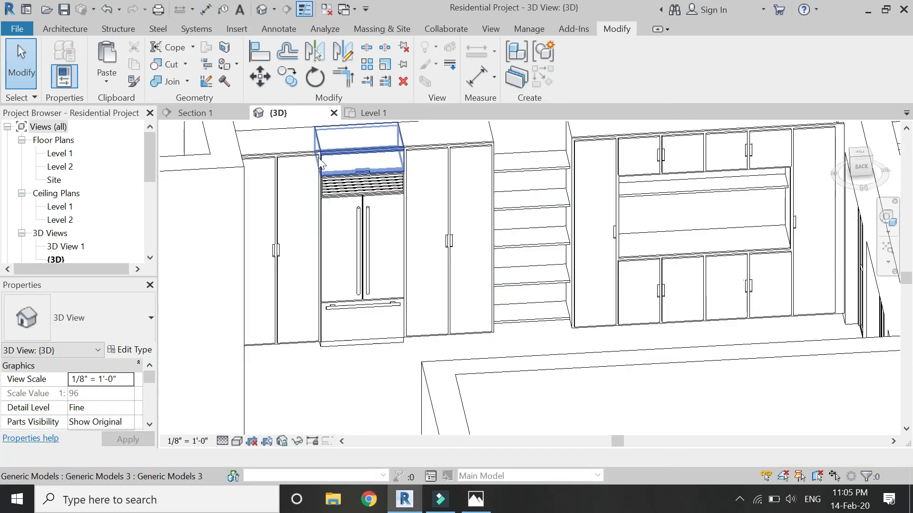
# Reopen the in-place model of the five open shelves for editing from the Section 1 view
pyautogui.click(374, 113)
pyautogui.click(192, 113)
pyautogui.scroll(5, 233, 356)
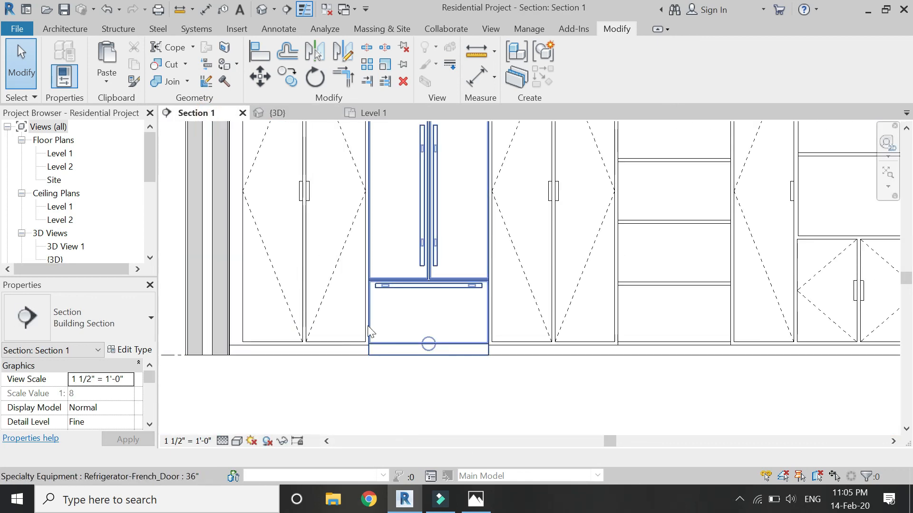
pyautogui.scroll(-2, 369, 336)
pyautogui.click(588, 219)
pyautogui.doubleClick(588, 220)
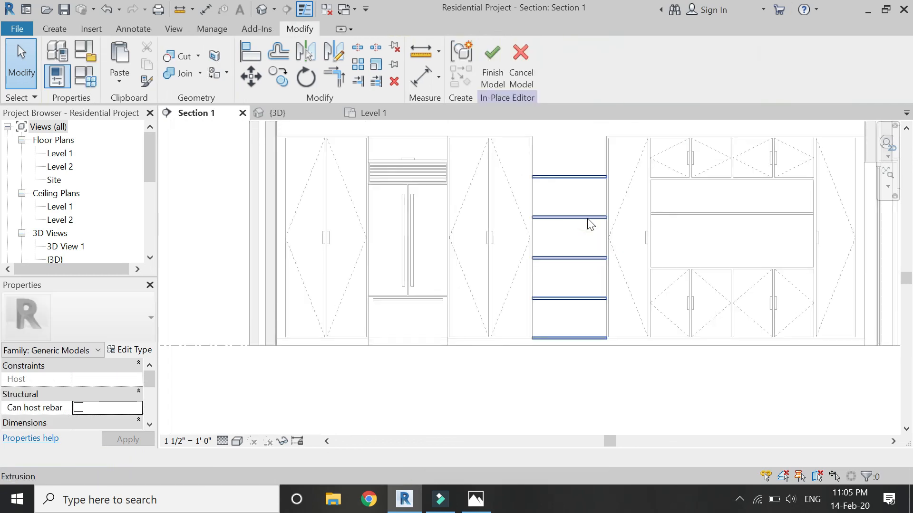
# Start a new extrusion in the in-place model, picking the insulating brick wall as its work plane
pyautogui.click(54, 27)
pyautogui.click(122, 64)
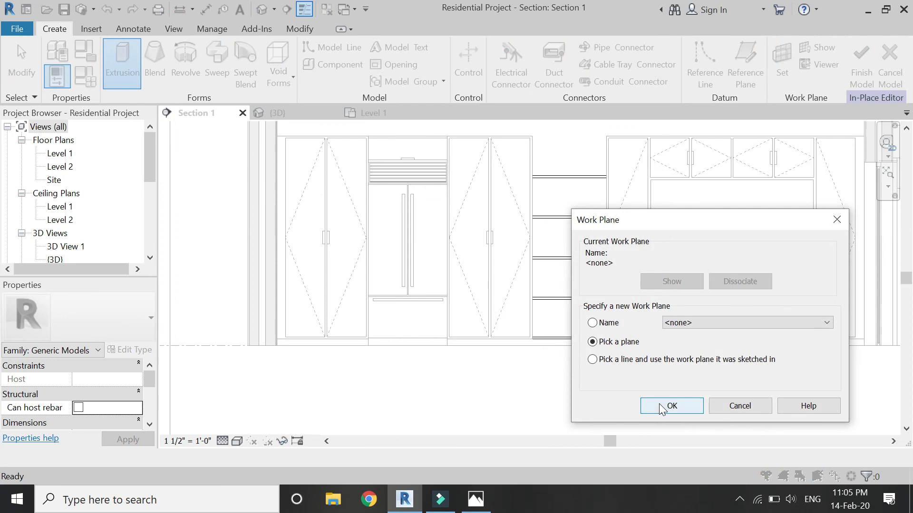
pyautogui.click(671, 406)
pyautogui.scroll(3, 533, 339)
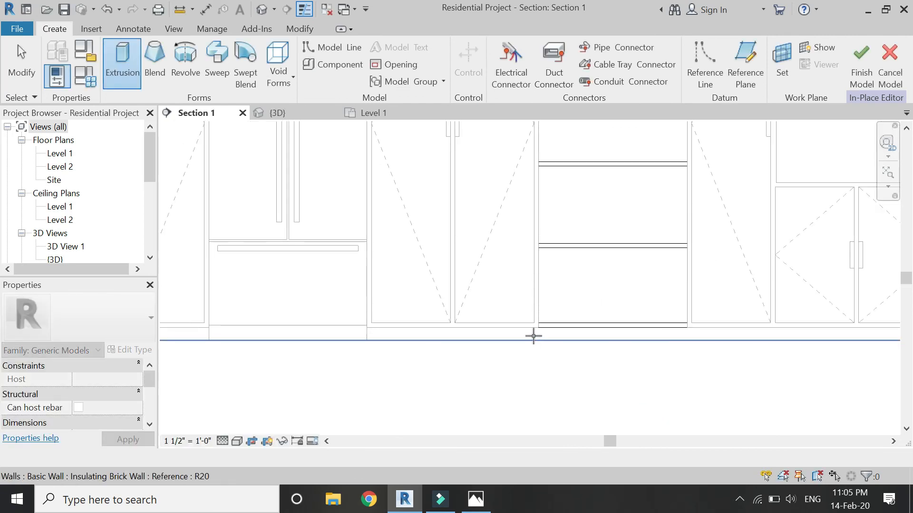
pyautogui.click(532, 337)
pyautogui.scroll(-4, 485, 380)
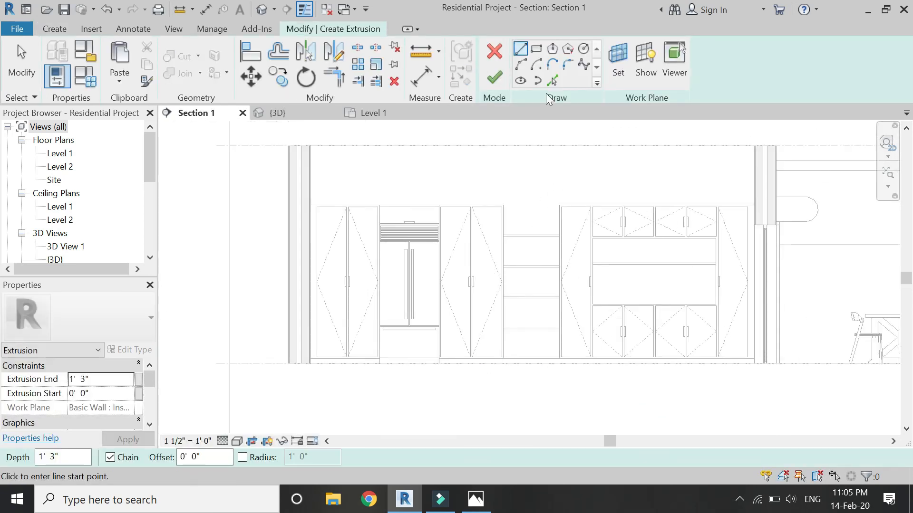
# Sketch a 3" high base rectangle from the Level 1 line to the cabinets' underside, spanning the full cabinet run
pyautogui.click(535, 49)
pyautogui.scroll(3, 738, 371)
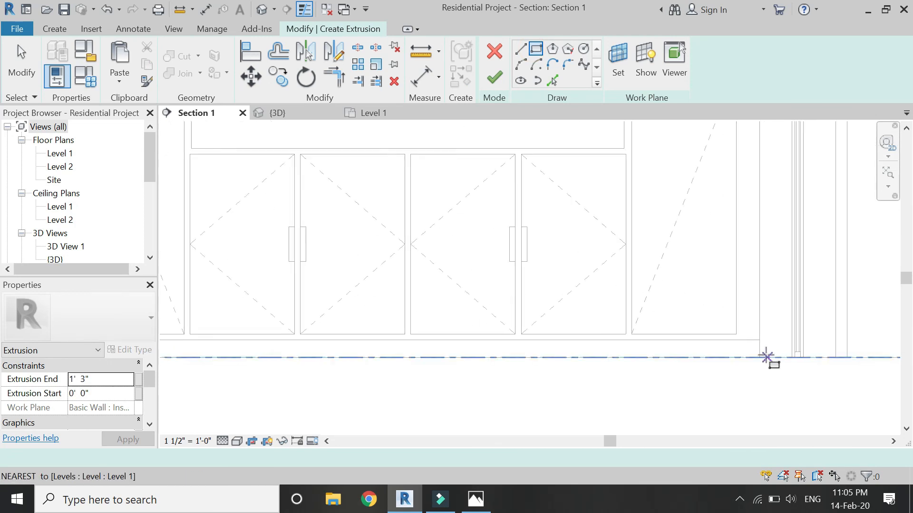
pyautogui.scroll(-5, 787, 362)
pyautogui.click(793, 361)
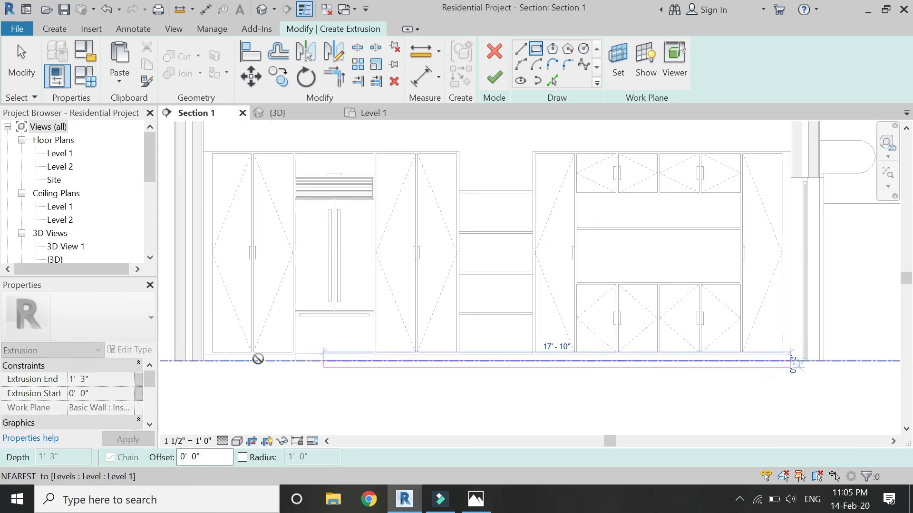
pyautogui.scroll(2, 219, 359)
pyautogui.scroll(3, 204, 354)
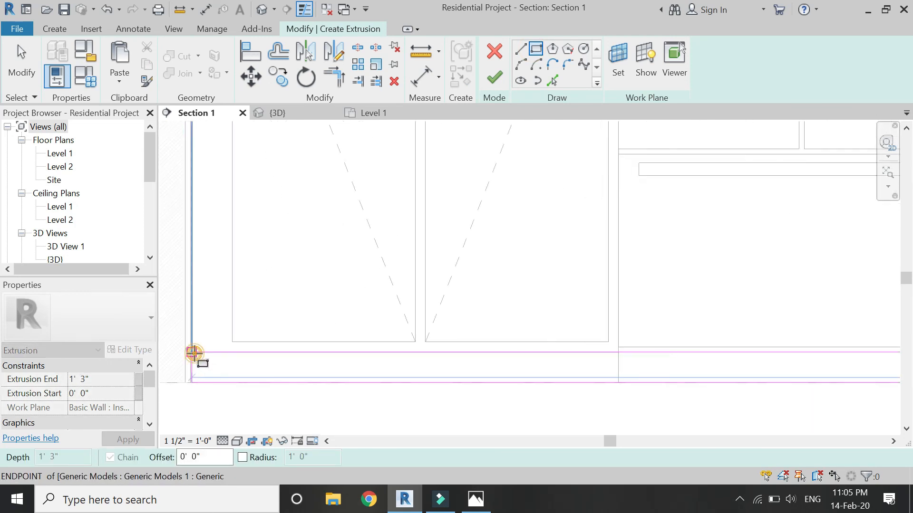
pyautogui.click(193, 353)
pyautogui.scroll(-3, 204, 357)
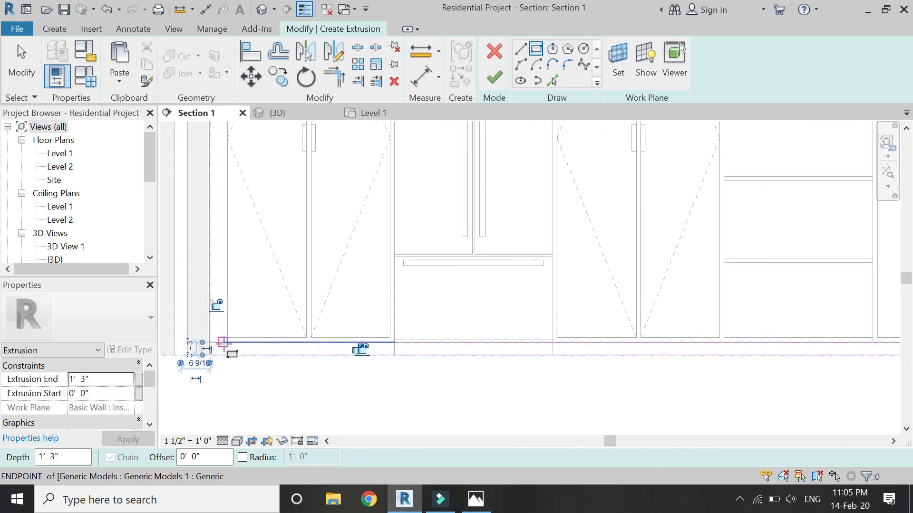
# Set the base's extrusion end to 1' 9"
pyautogui.click(104, 380)
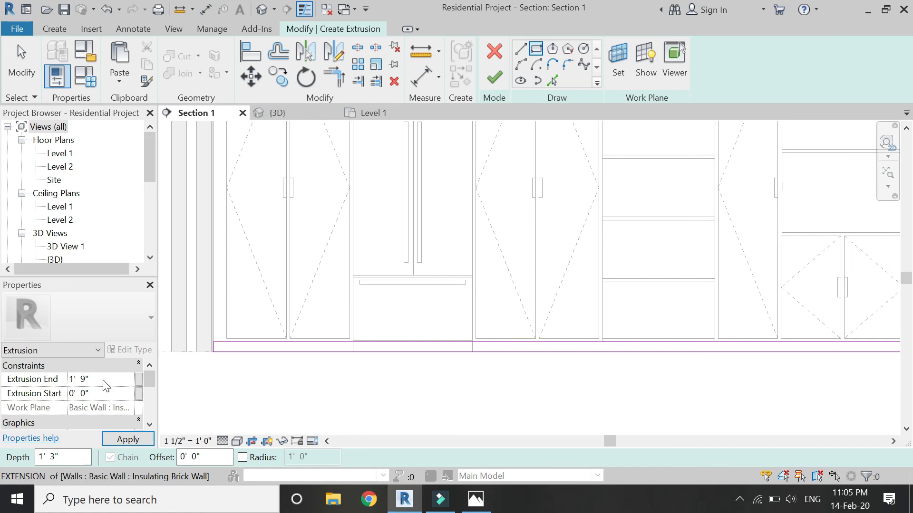
pyautogui.click(126, 433)
pyautogui.press('Escape')
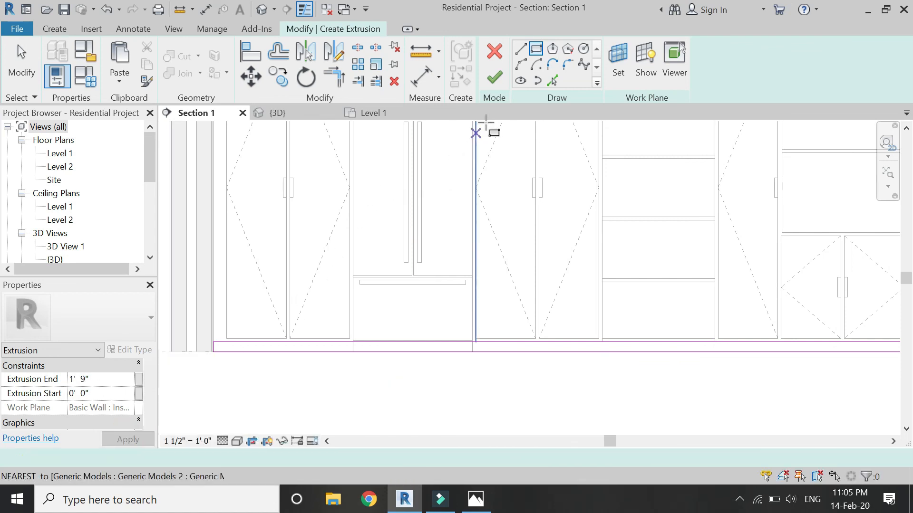
# Draw two short vertical lines across the base outline, one in line with each side of the refrigerator
pyautogui.click(521, 48)
pyautogui.scroll(2, 352, 339)
pyautogui.click(353, 344)
pyautogui.click(353, 365)
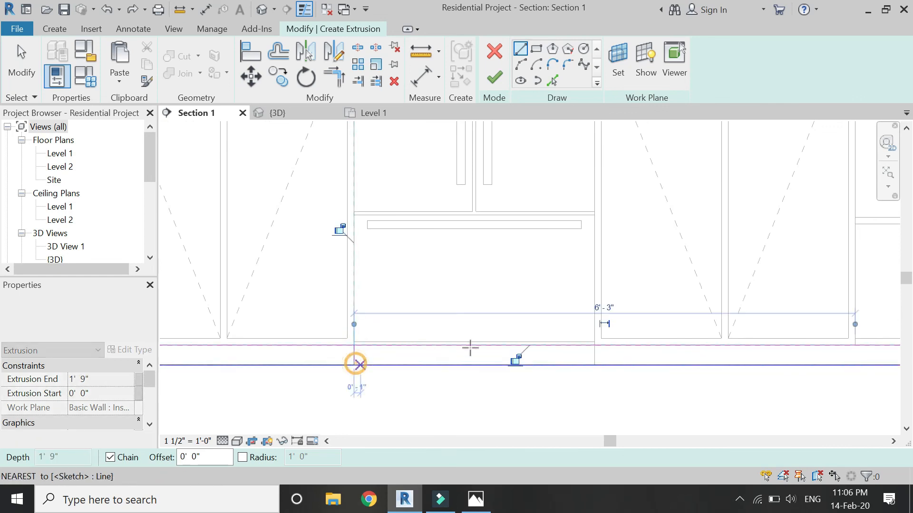
pyautogui.click(594, 346)
pyautogui.click(595, 365)
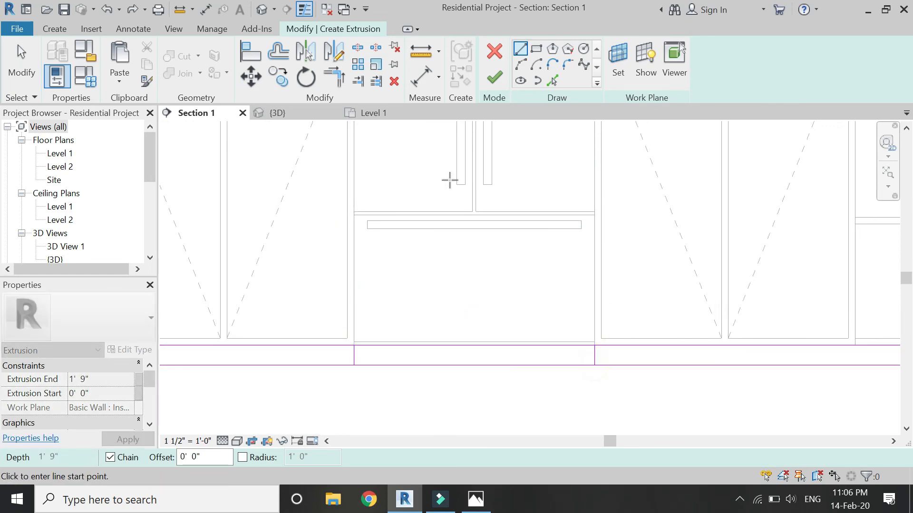
pyautogui.press('Escape')
pyautogui.press('Escape')
# Split the base outline's upper and lower lines where they meet the two vertical lines beside the refrigerator
pyautogui.press('s')
pyautogui.press('l')
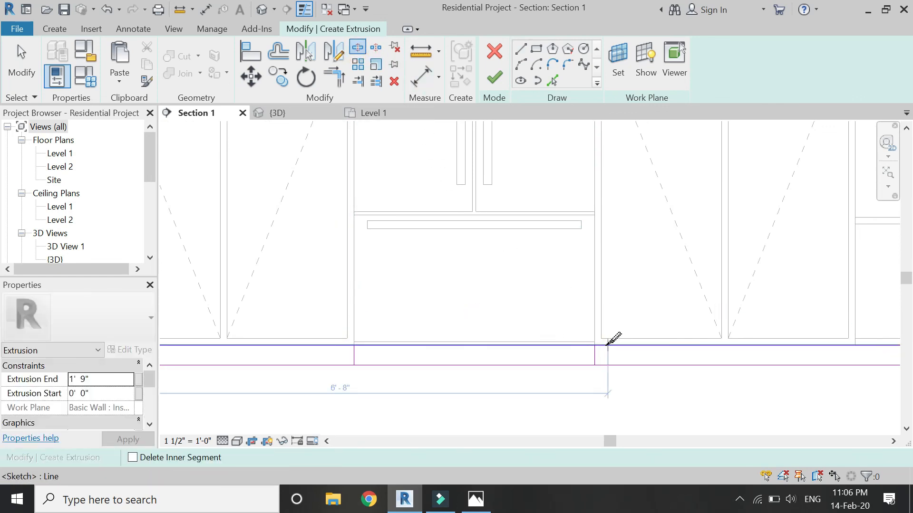
pyautogui.click(594, 345)
pyautogui.click(354, 345)
pyautogui.click(354, 364)
pyautogui.click(594, 365)
pyautogui.press('Escape')
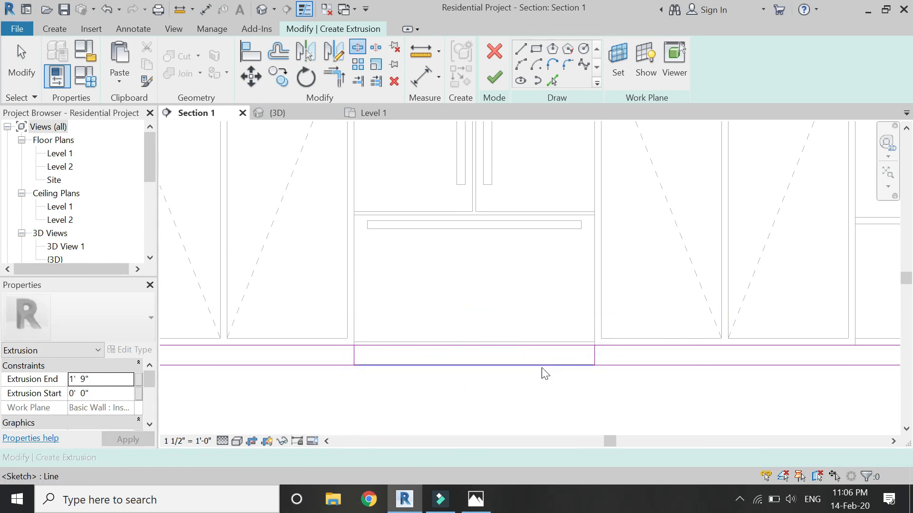
# Delete the two horizontal base segments below the refrigerator and finish the extrusion
pyautogui.click(541, 365)
pyautogui.press('Delete')
pyautogui.click(531, 346)
pyautogui.press('Delete')
pyautogui.scroll(-5, 482, 357)
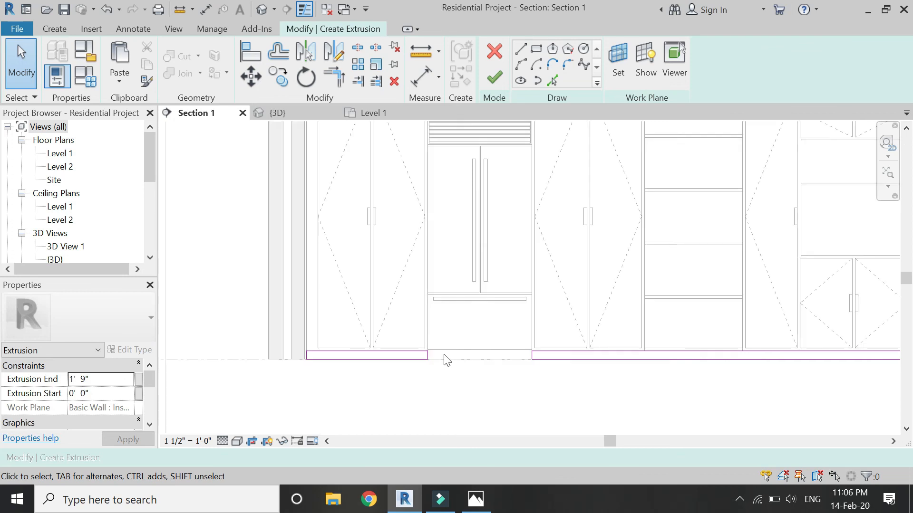
pyautogui.click(494, 78)
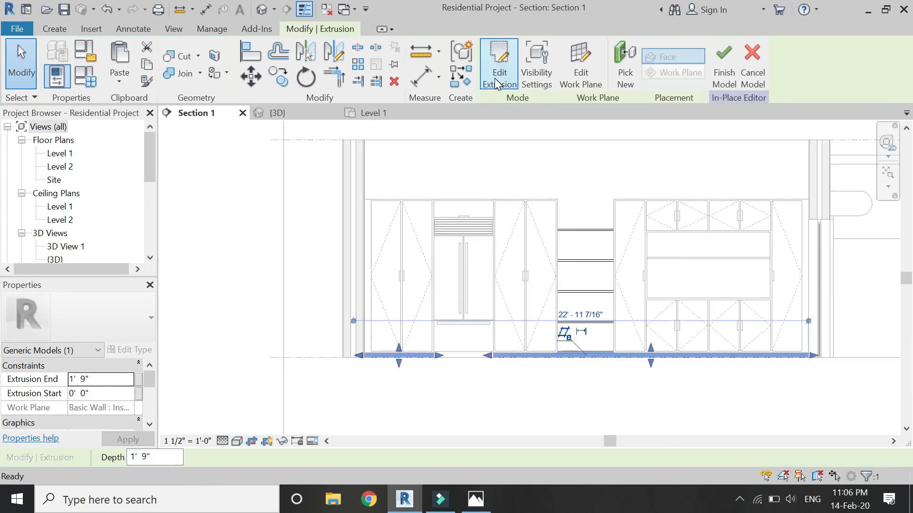
pyautogui.click(524, 403)
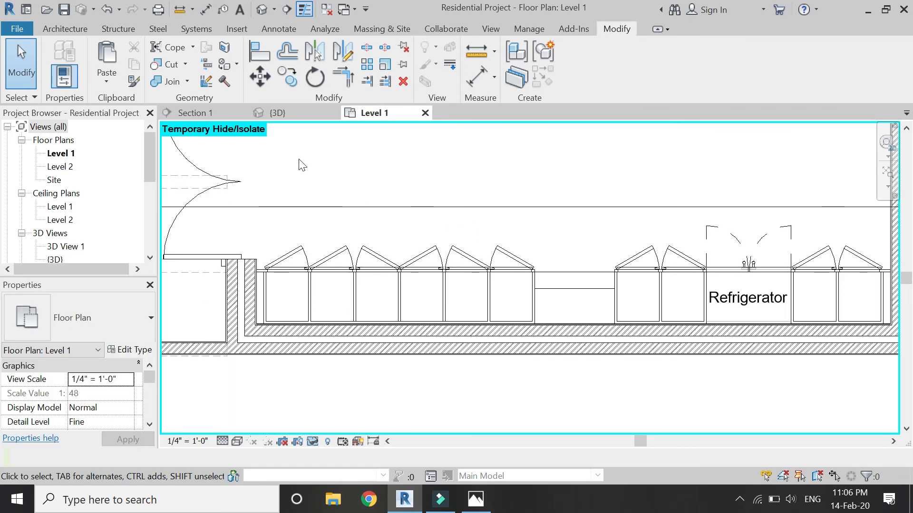
pyautogui.scroll(2, 234, 242)
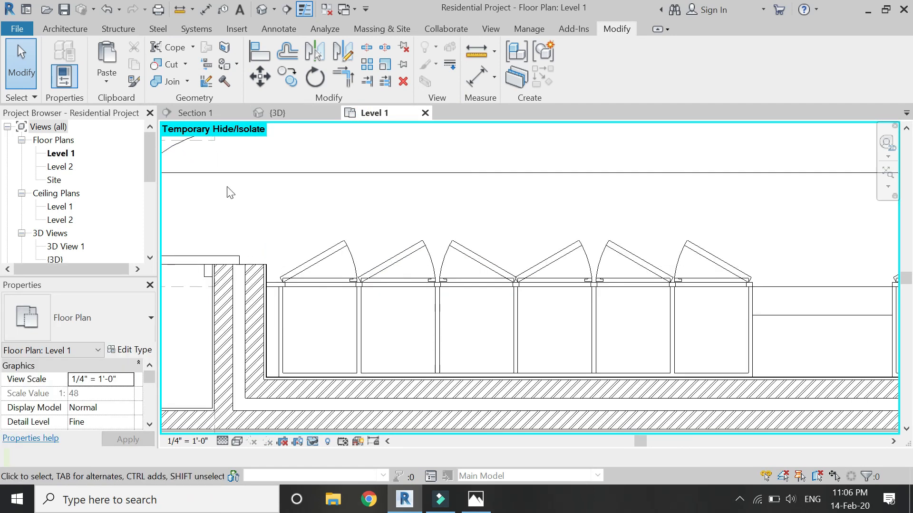
pyautogui.scroll(-1, 230, 192)
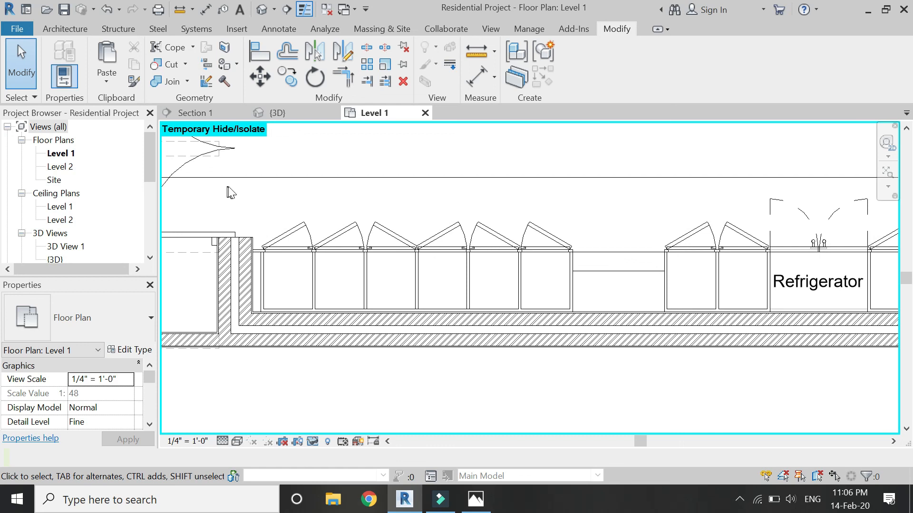
pyautogui.click(215, 114)
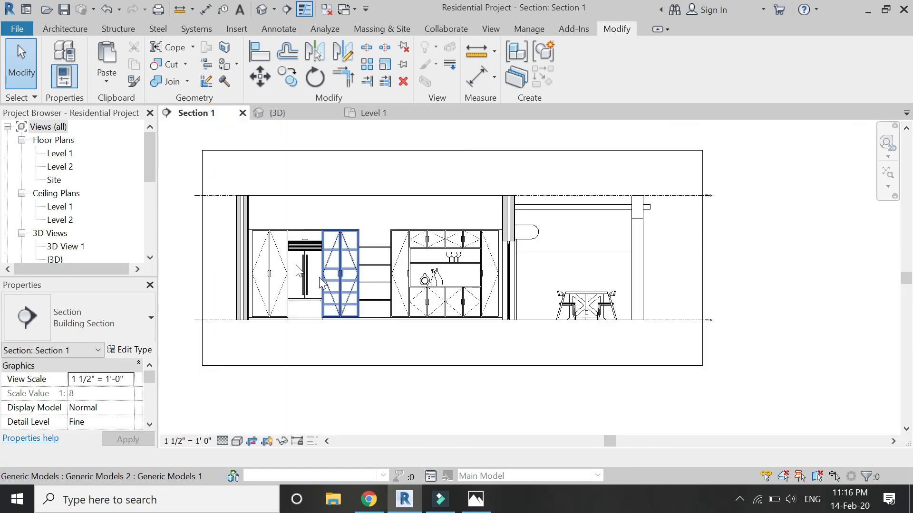
pyautogui.scroll(2, 471, 267)
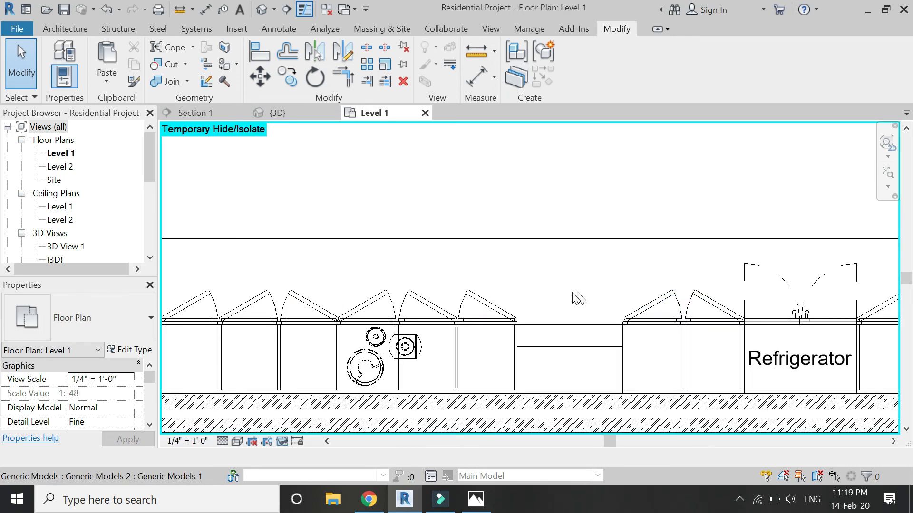
# Place a perspective camera in the Level 1 plan, out in the room and aimed diagonally at the cabinet wall
pyautogui.scroll(-2, 459, 158)
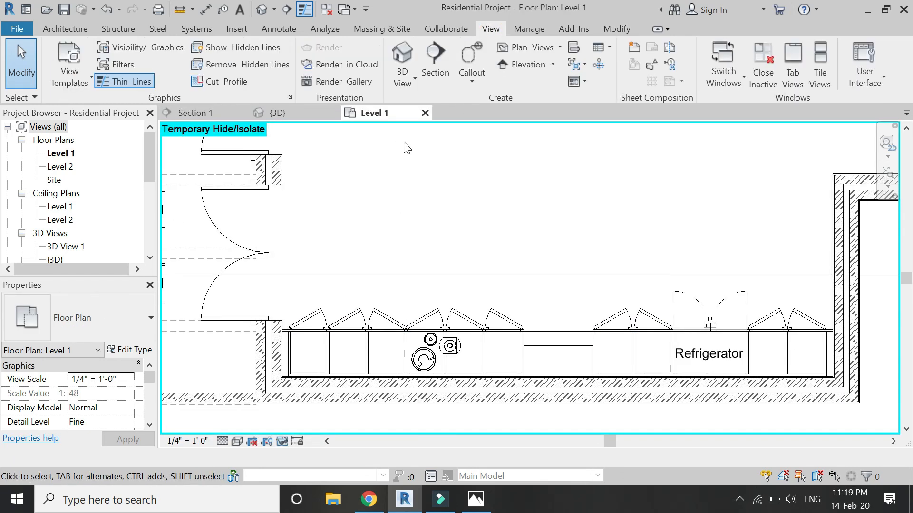
pyautogui.click(395, 86)
pyautogui.click(429, 138)
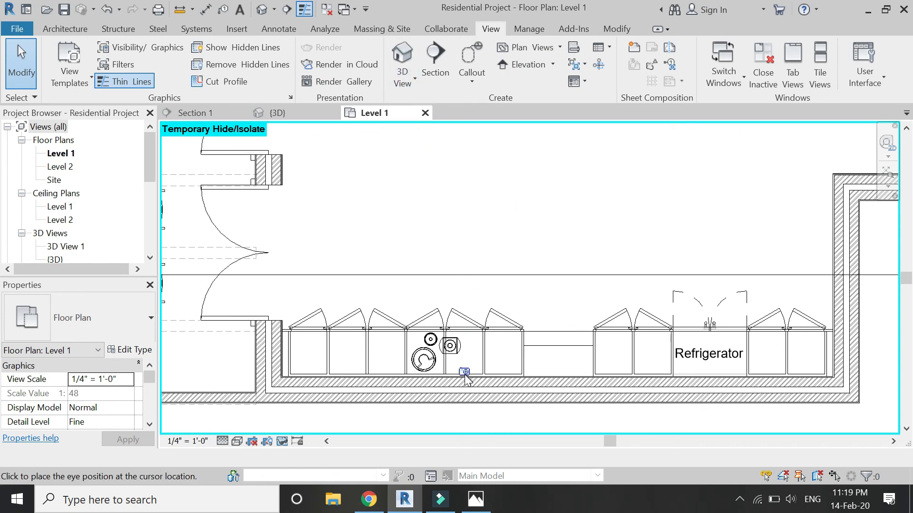
pyautogui.scroll(-2, 466, 378)
pyautogui.click(604, 148)
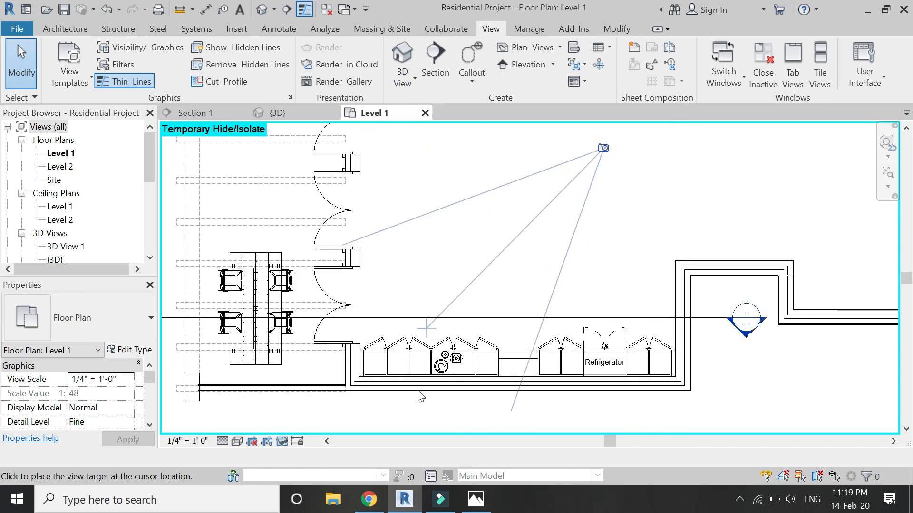
pyautogui.click(476, 402)
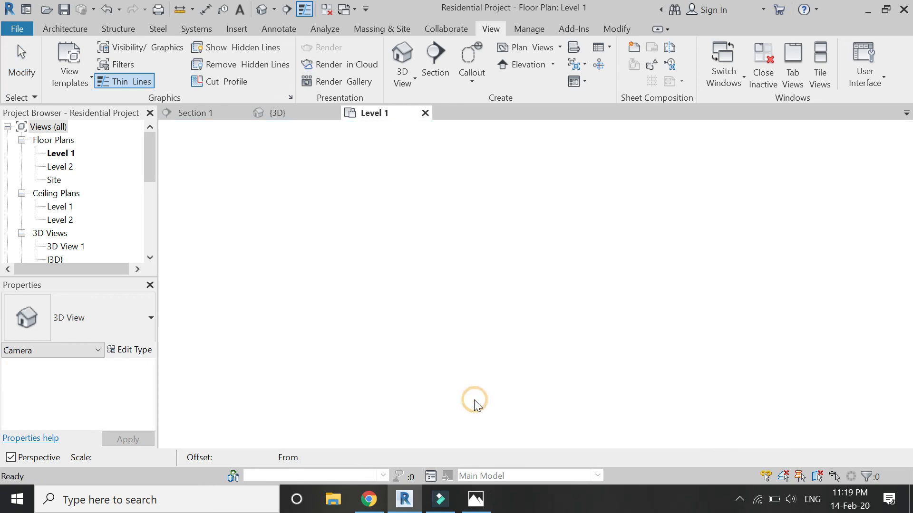
# Extend the camera view's crop region on all sides to frame the whole cabinet wall and the adjacent glazed door
pyautogui.scroll(-3, 499, 222)
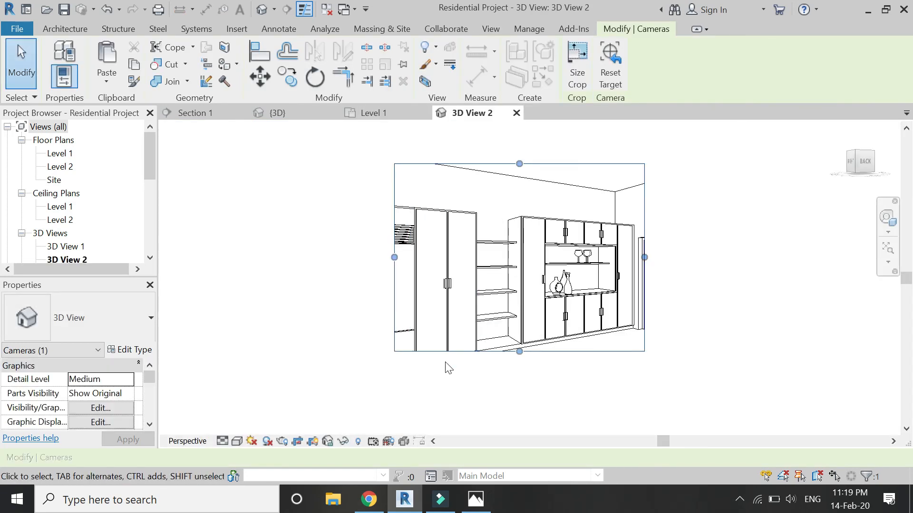
pyautogui.scroll(1, 446, 364)
pyautogui.moveTo(387, 242); pyautogui.dragTo(260, 252)
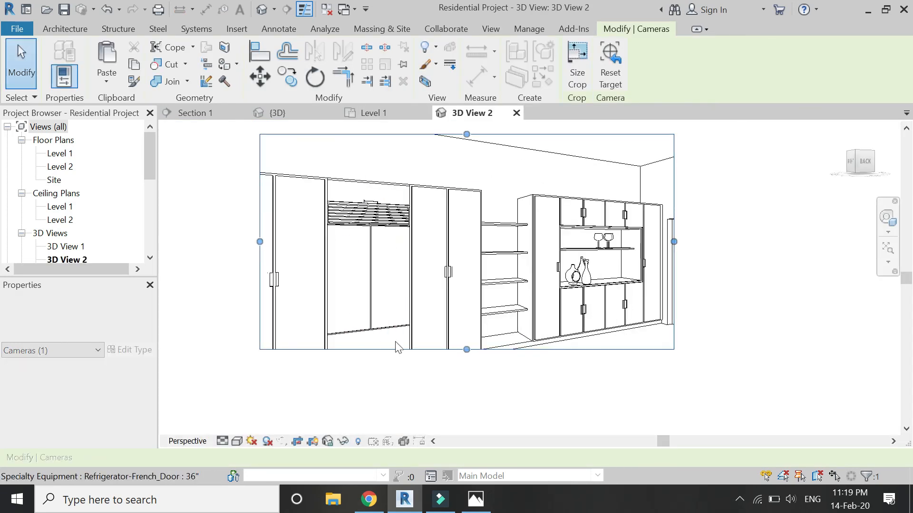
pyautogui.scroll(-1, 486, 352)
pyautogui.moveTo(467, 393); pyautogui.dragTo(471, 379)
pyautogui.moveTo(324, 280); pyautogui.dragTo(257, 283)
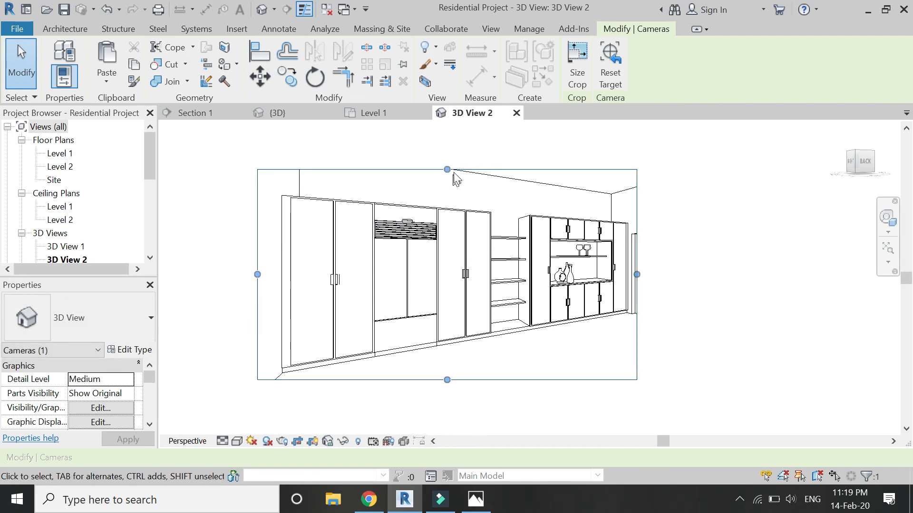
pyautogui.moveTo(447, 170); pyautogui.dragTo(447, 153)
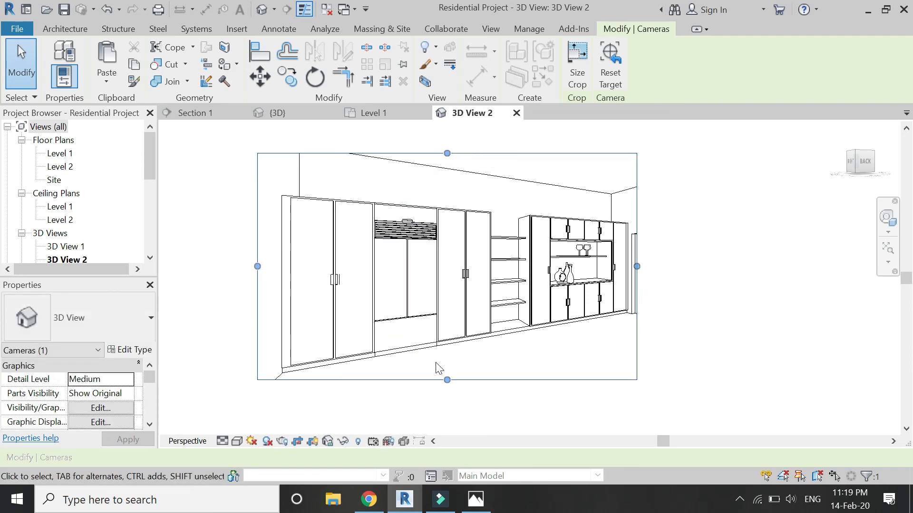
pyautogui.moveTo(445, 389); pyautogui.dragTo(447, 394)
pyautogui.moveTo(664, 269); pyautogui.dragTo(673, 275)
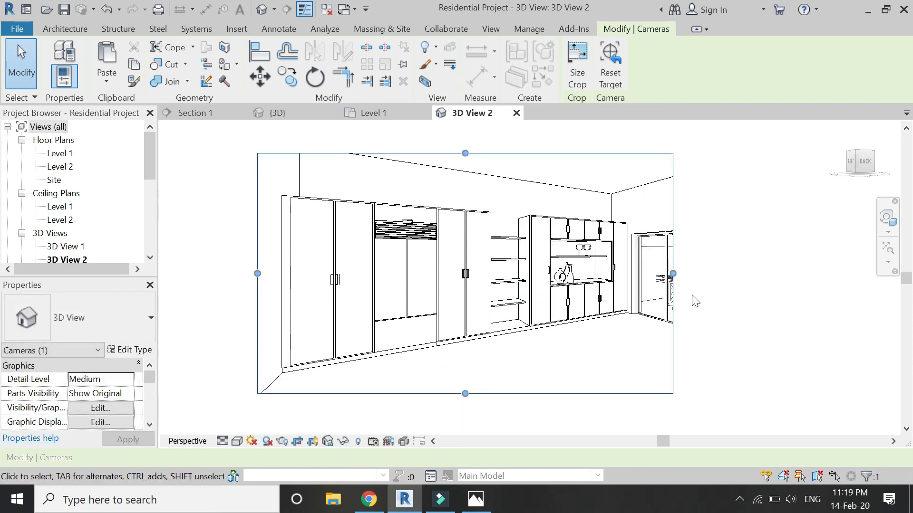